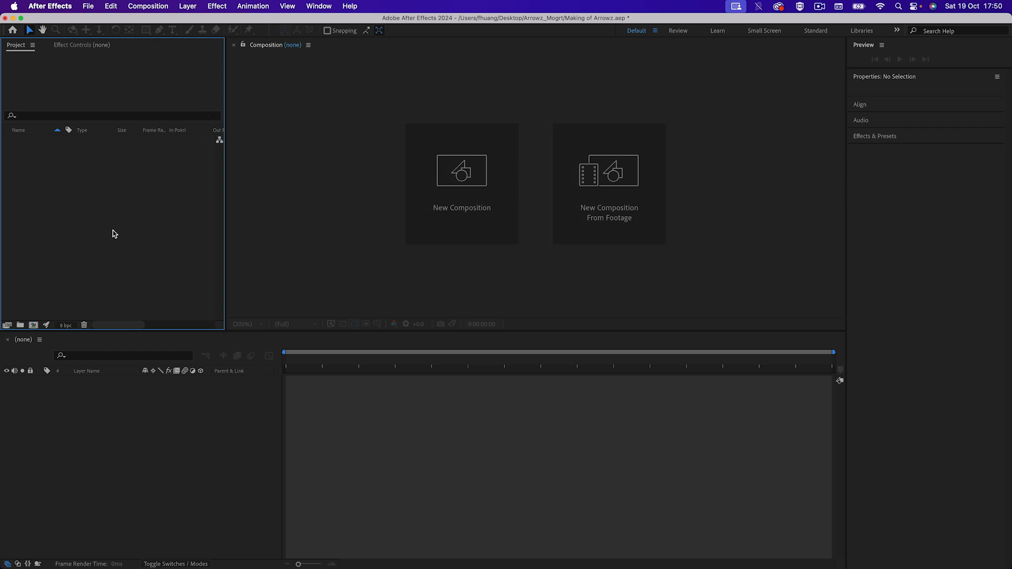
# Create a 1920x1080 composition named Arrowz with a frame rate of 25 fps
pyautogui.click(148, 6)
pyautogui.click(151, 20)
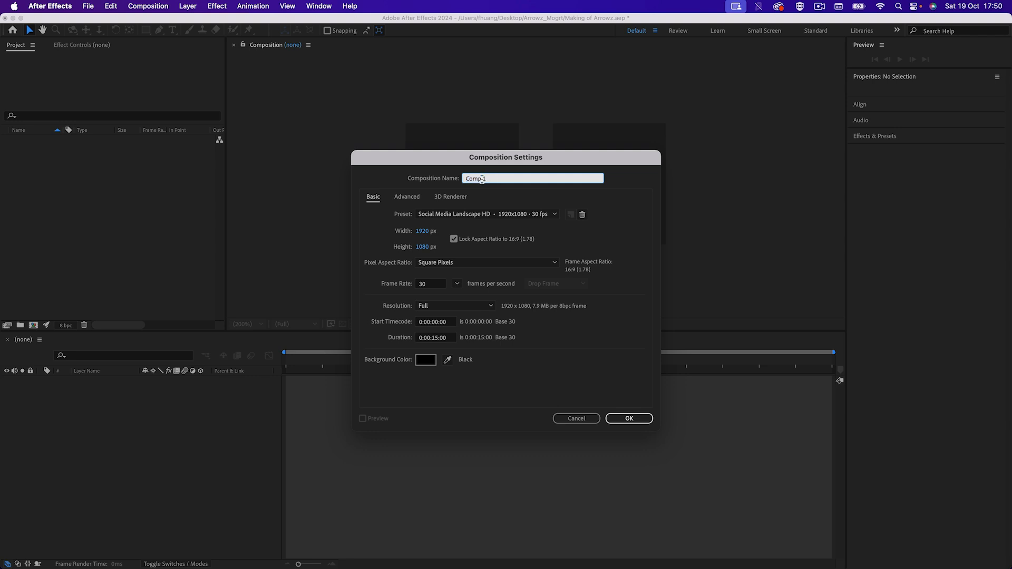
pyautogui.write('Arrowz')
pyautogui.click(439, 286)
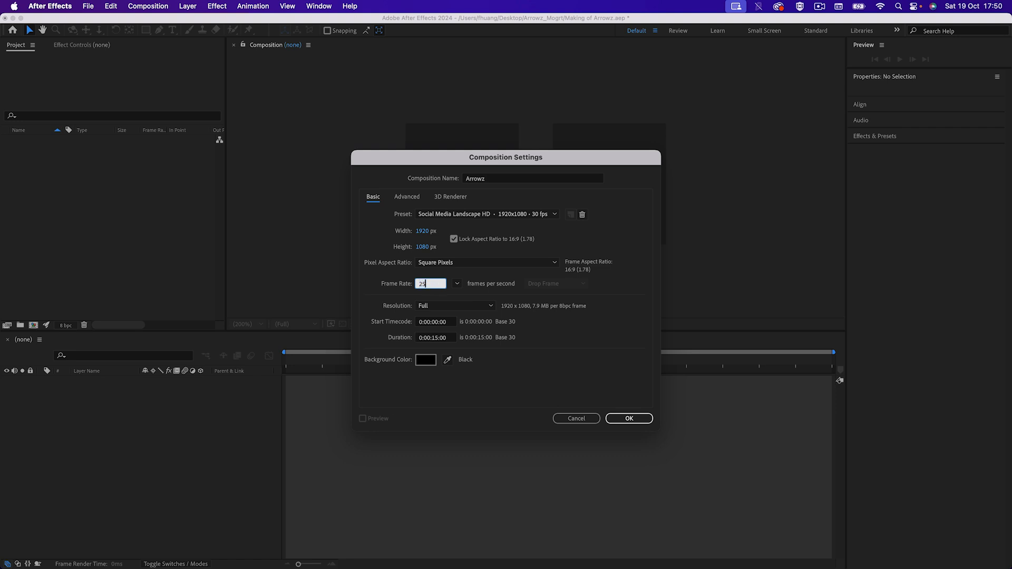
pyautogui.write('25')
pyautogui.click(629, 418)
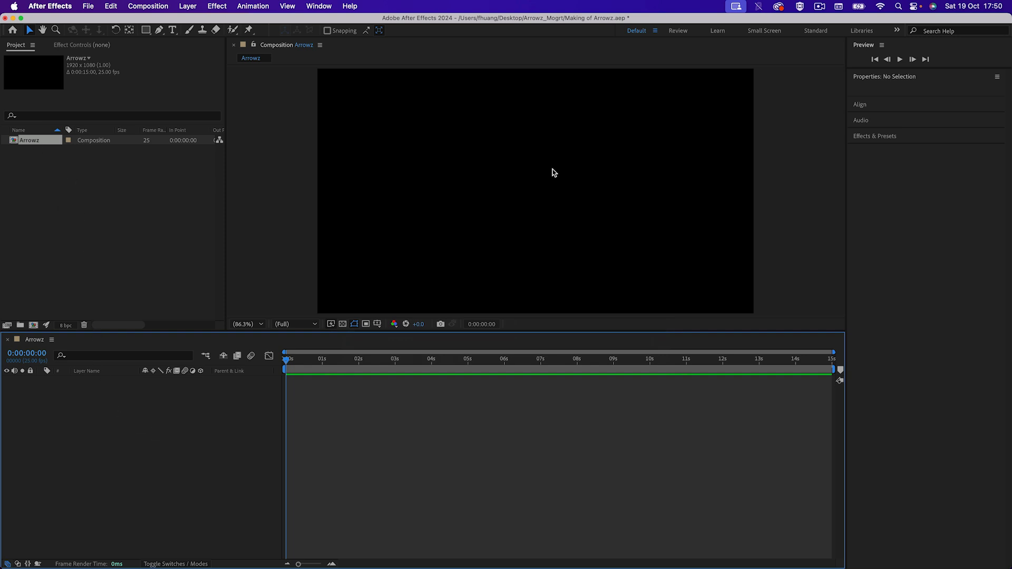
# Set the composition view's magnification to Fit up to 200%
pyautogui.scroll(-2, 549, 171)
pyautogui.scroll(-2, 533, 174)
pyautogui.scroll(2, 525, 179)
pyautogui.scroll(2, 528, 177)
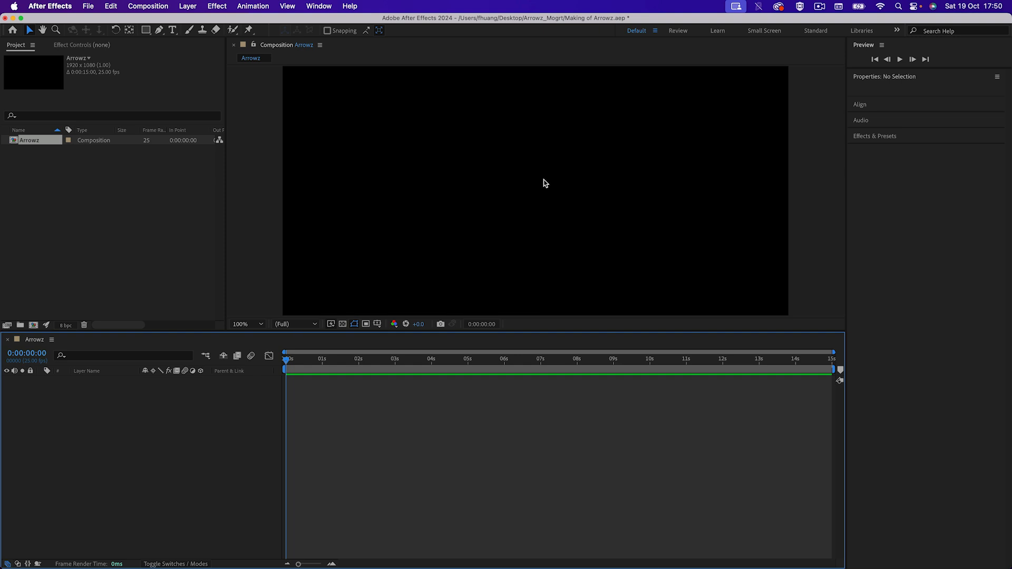
pyautogui.scroll(-4, 532, 186)
pyautogui.scroll(4, 512, 184)
pyautogui.click(248, 324)
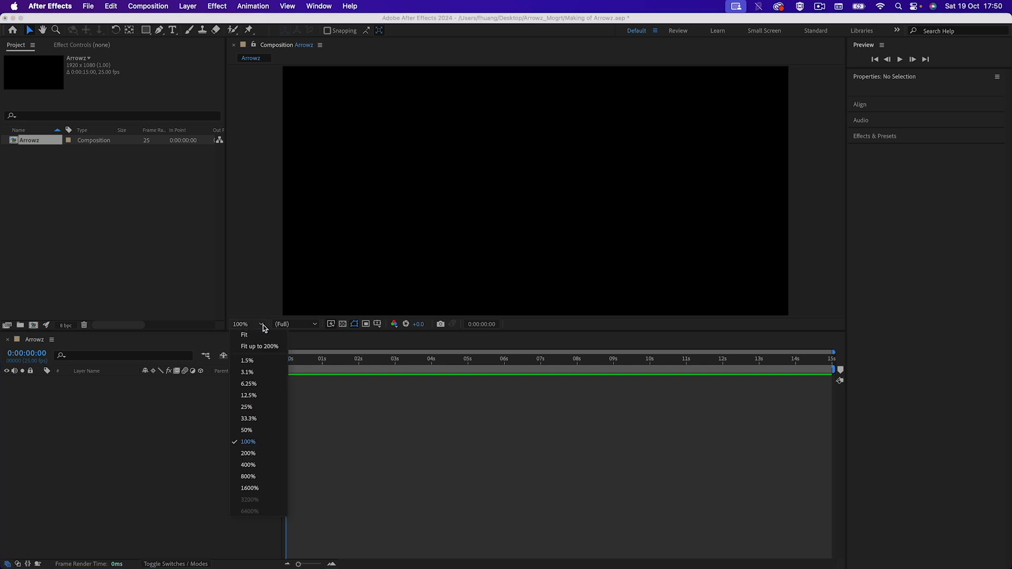
pyautogui.click(254, 345)
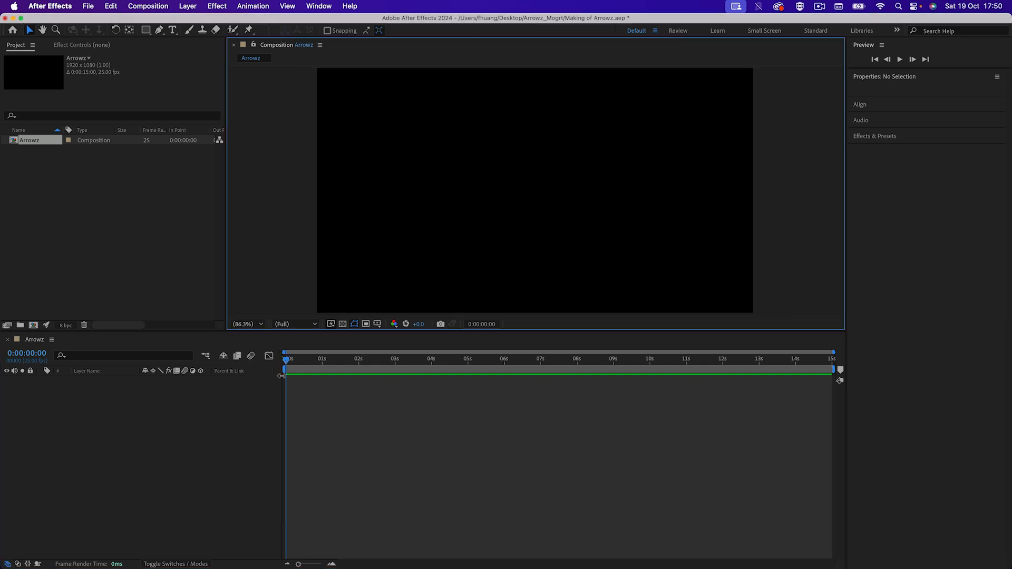
# Add a null object to the Arrowz composition and rename it Point1
pyautogui.rightClick(73, 413)
pyautogui.moveTo(104, 421)
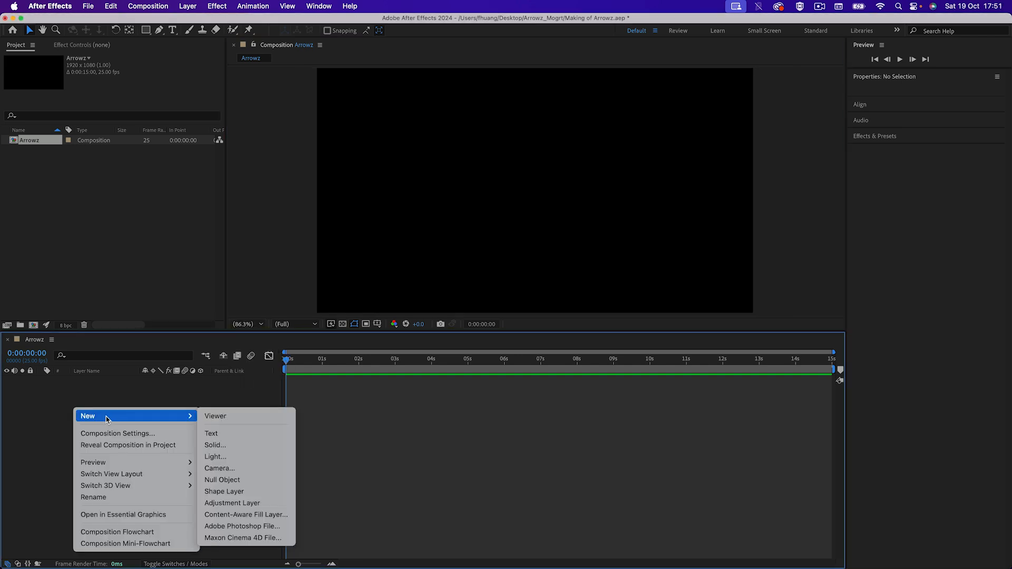
pyautogui.click(222, 480)
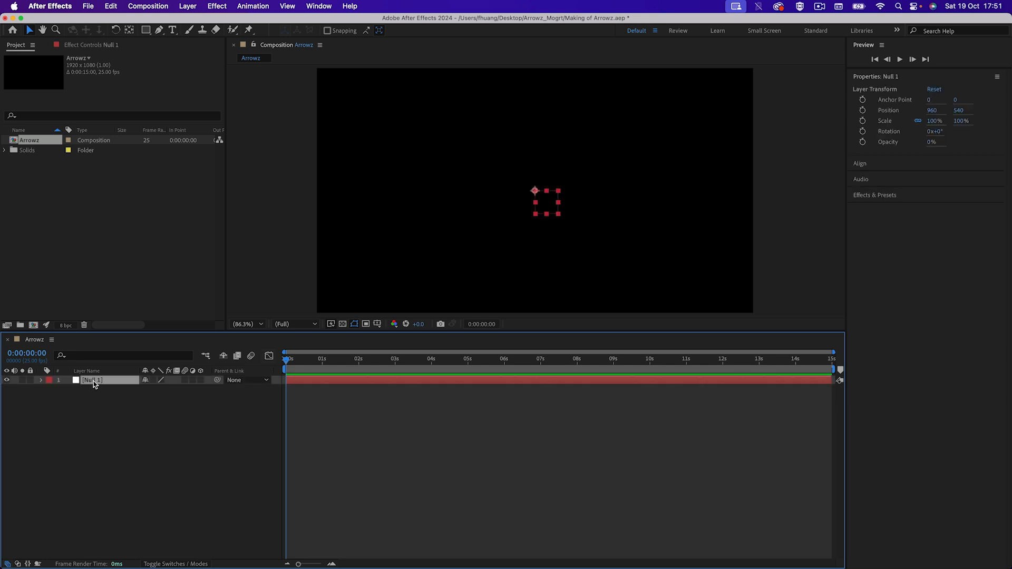
pyautogui.press('Return')
pyautogui.write('Point1')
pyautogui.press('Return')
# Duplicate the Point1 null as Point2 above it and reveal the Position property of both nulls
pyautogui.hotkey('ctrl', 'd')
pyautogui.moveTo(98, 395); pyautogui.dragTo(75, 377)
pyautogui.press('p')
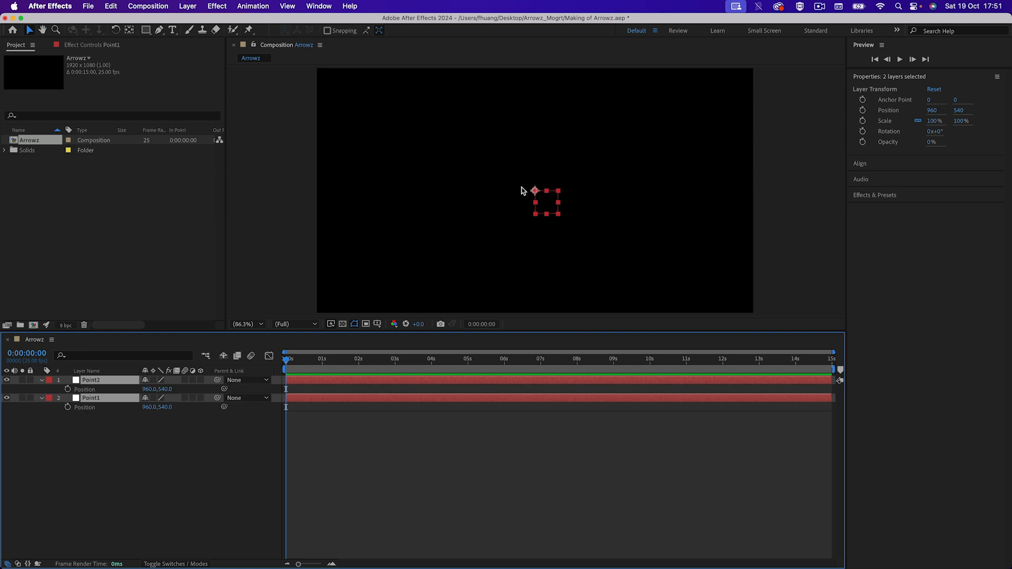
pyautogui.click(153, 423)
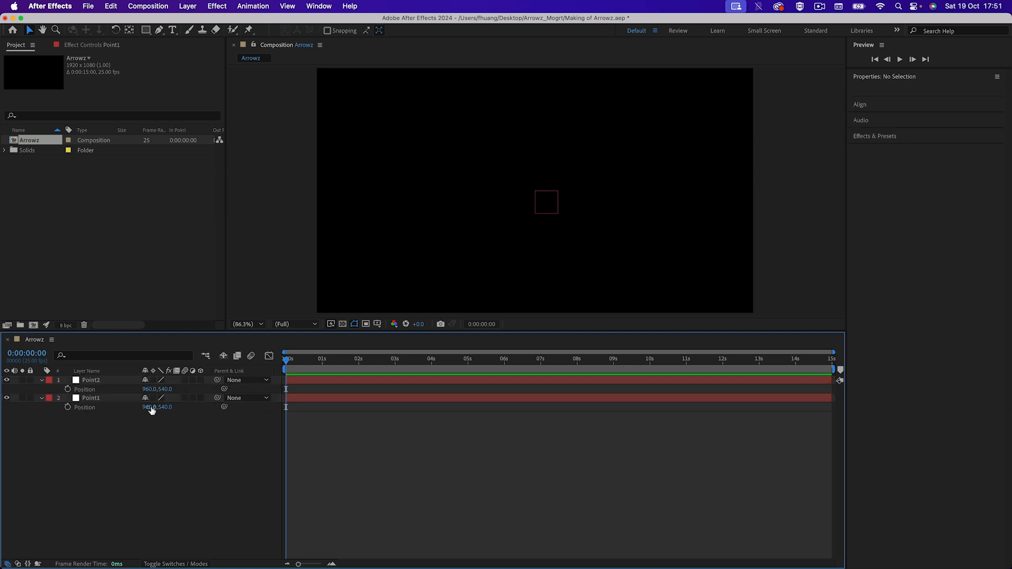
# Set Point1's X position to 480, and add 480 to Point2's X position to make it 1440
pyautogui.click(149, 407)
pyautogui.click(156, 407)
pyautogui.press('Return')
pyautogui.click(152, 389)
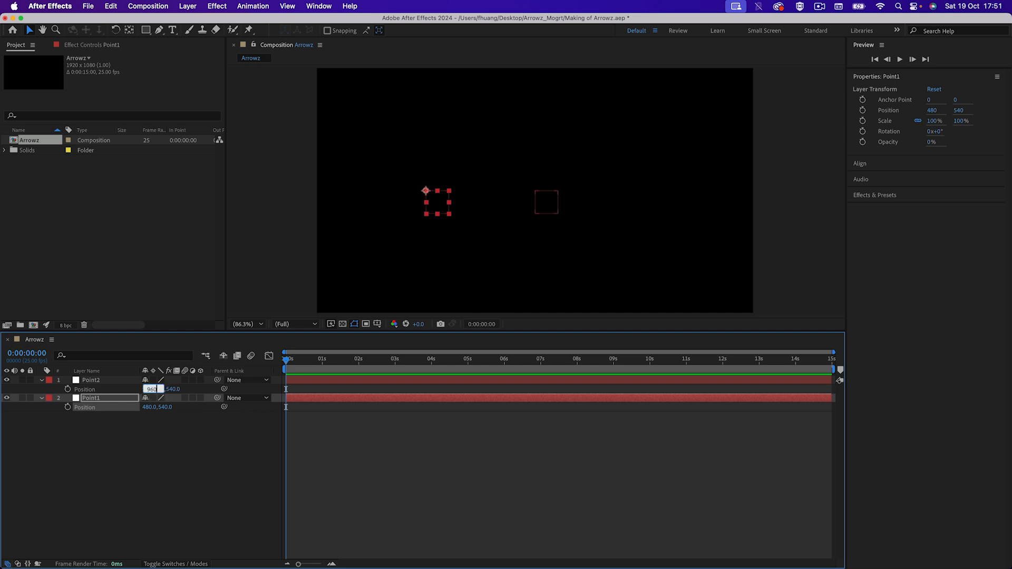
pyautogui.write('+480')
pyautogui.press('Return')
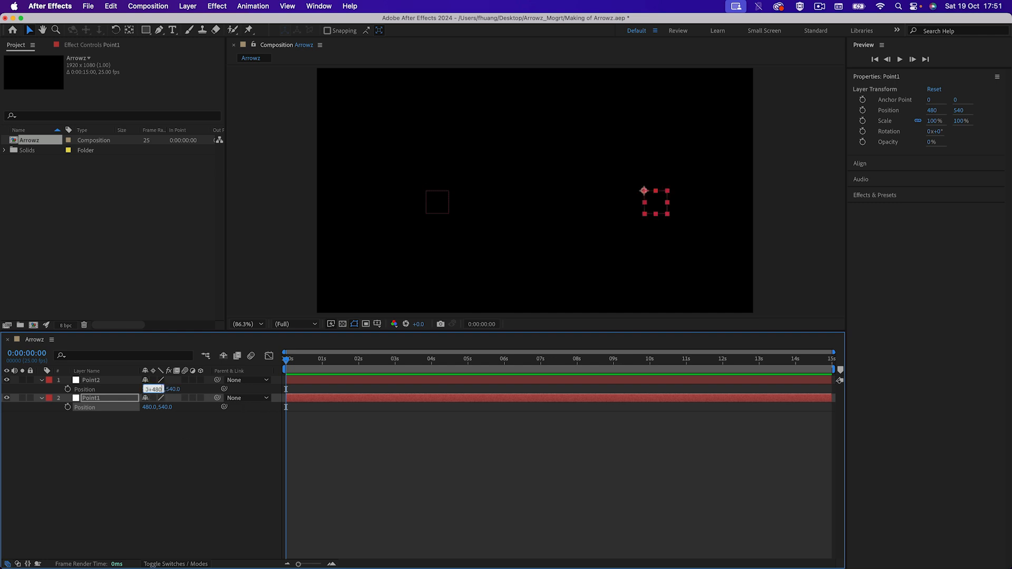
# Create a new empty shape layer and move it above both nulls in the layer stack
pyautogui.click(132, 468)
pyautogui.click(96, 381)
pyautogui.click(97, 399)
pyautogui.rightClick(100, 448)
pyautogui.moveTo(151, 433)
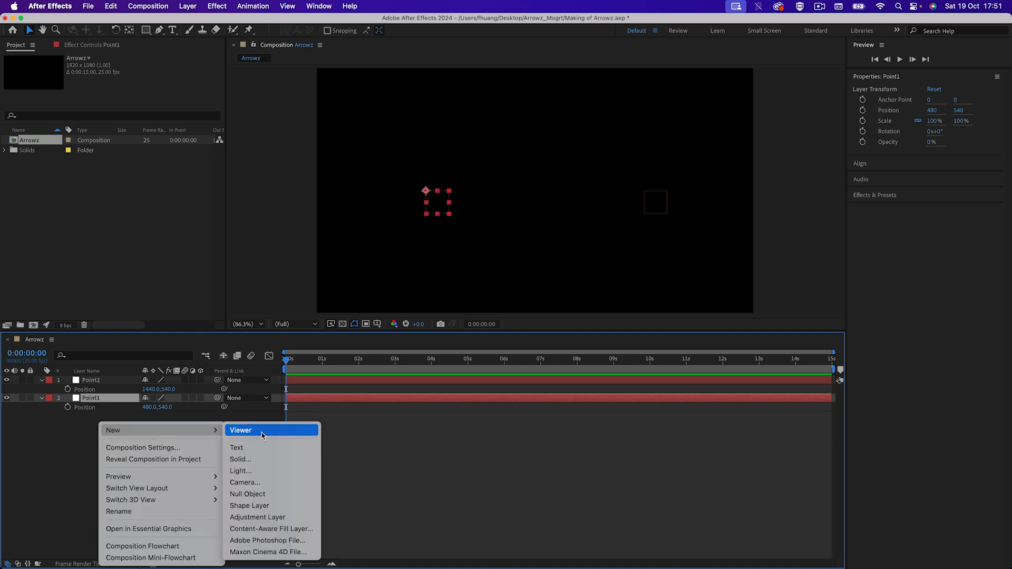
pyautogui.click(248, 507)
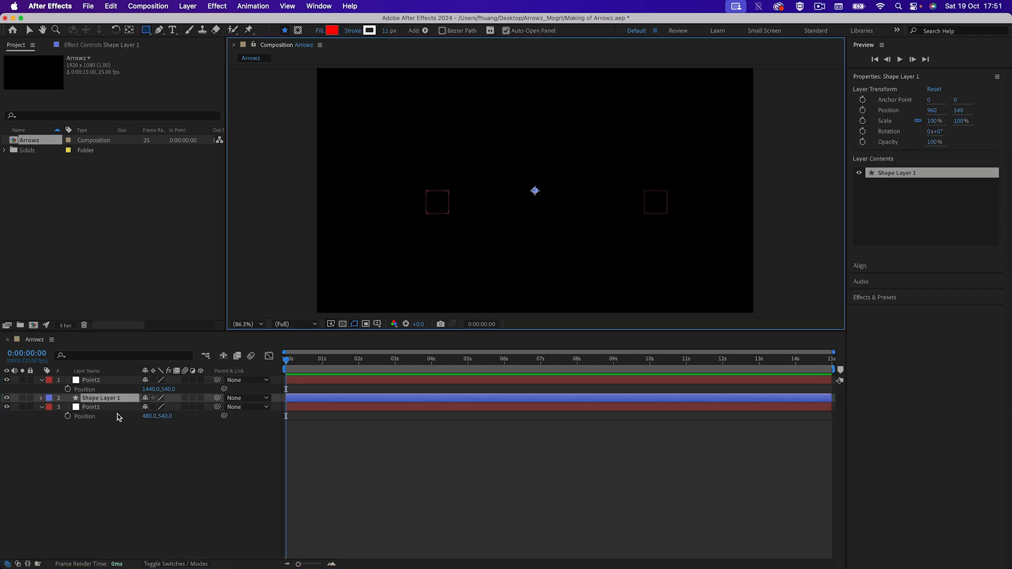
pyautogui.moveTo(95, 400); pyautogui.dragTo(101, 378)
# Add an empty path to the shape layer's contents and expand it to show its Path property
pyautogui.click(43, 381)
pyautogui.click(206, 391)
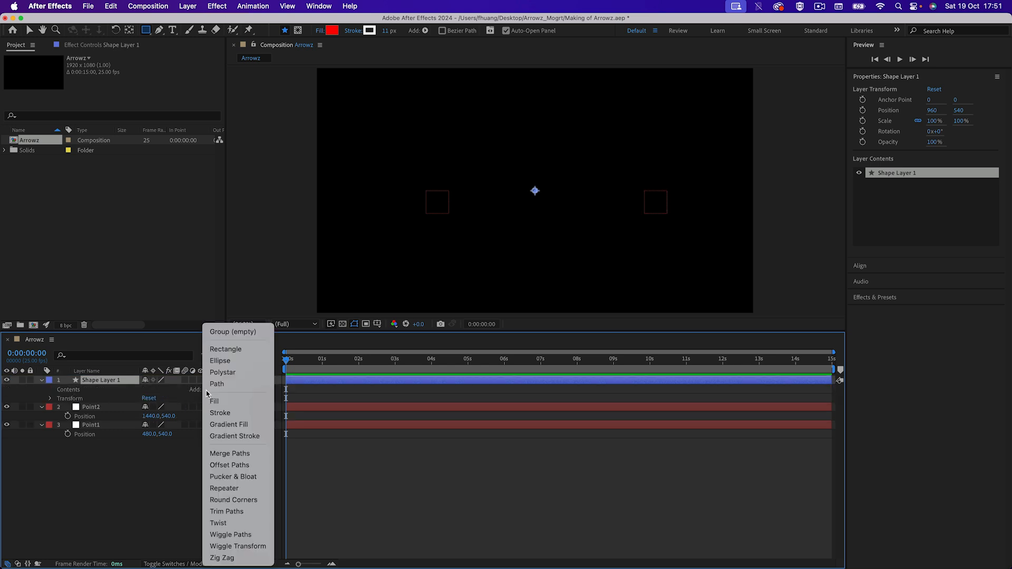
pyautogui.click(216, 384)
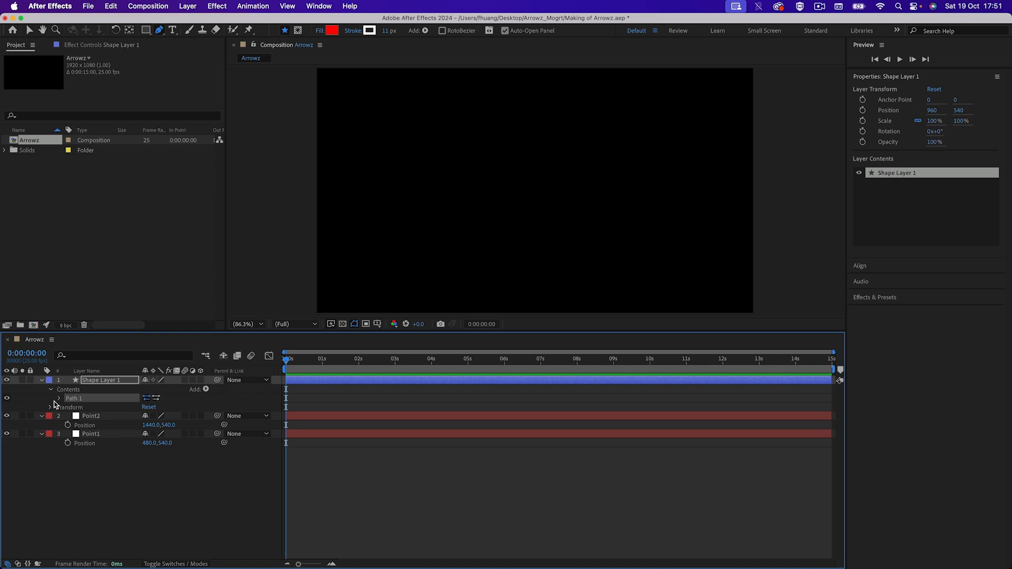
pyautogui.click(58, 398)
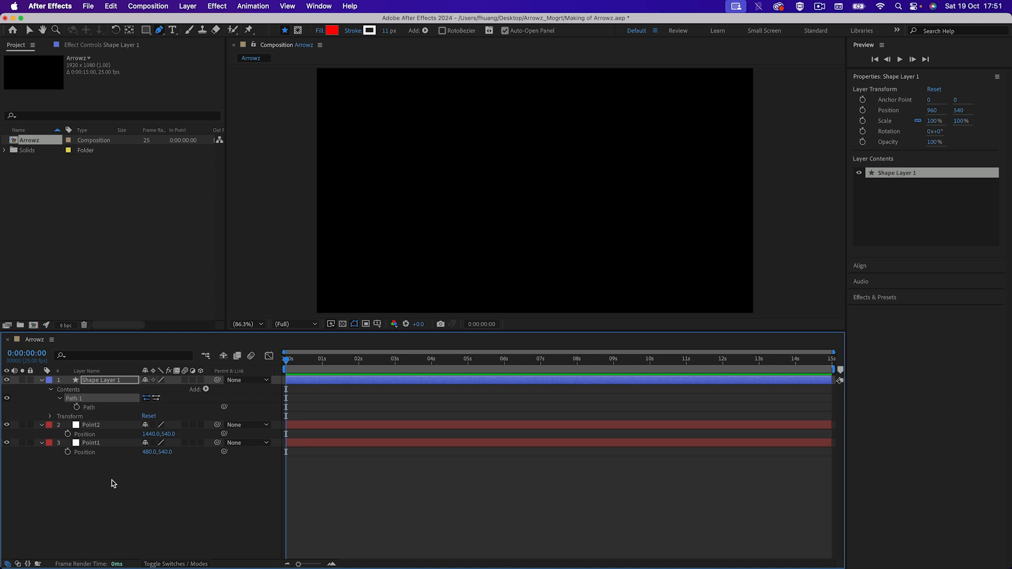
# Add an expression to the Path property that defines point1 and point2 as the positions of the Point1 and Point2 nulls
pyautogui.keyDown('alt'); pyautogui.click(77, 408); pyautogui.keyUp('alt')
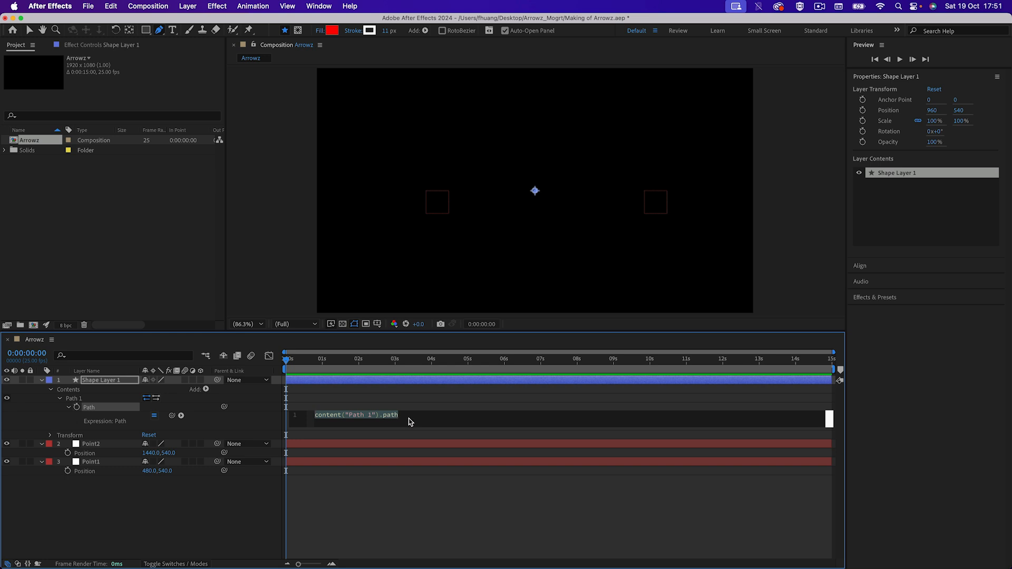
pyautogui.click(389, 418)
pyautogui.write('point1=')
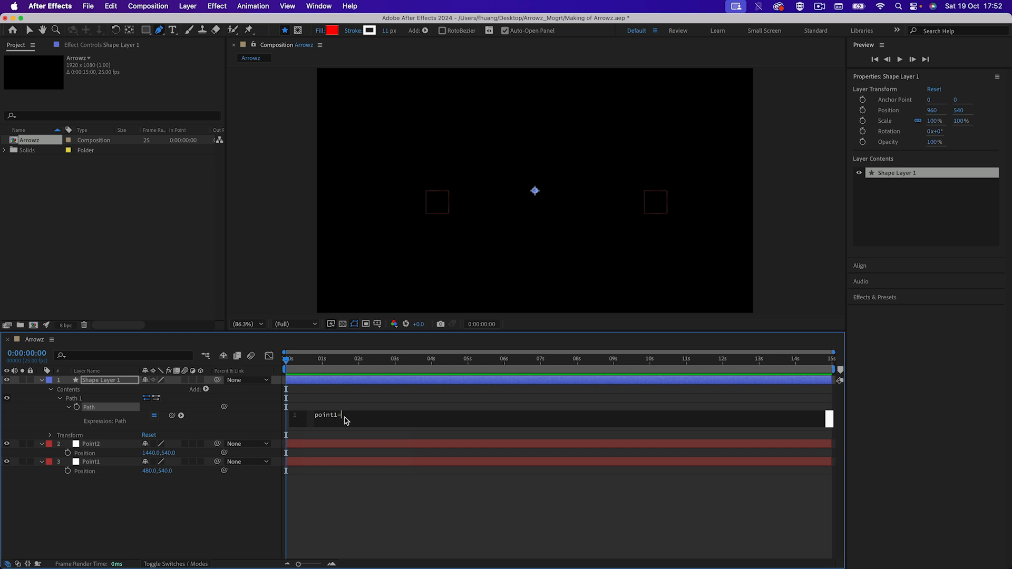
pyautogui.moveTo(173, 418); pyautogui.dragTo(86, 472)
pyautogui.write(';')
pyautogui.press('Return')
pyautogui.write('point2=')
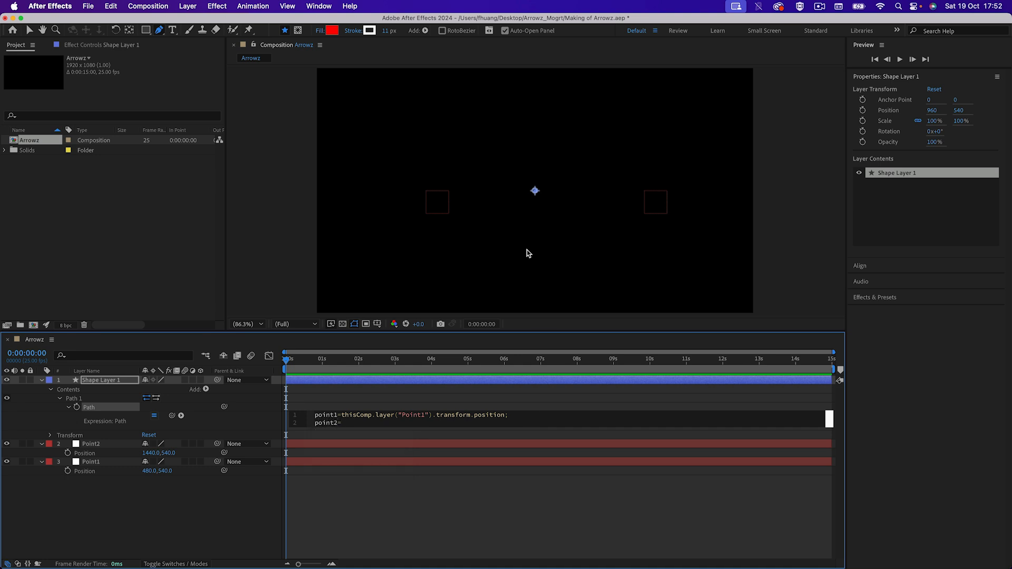
pyautogui.moveTo(168, 419); pyautogui.dragTo(86, 453)
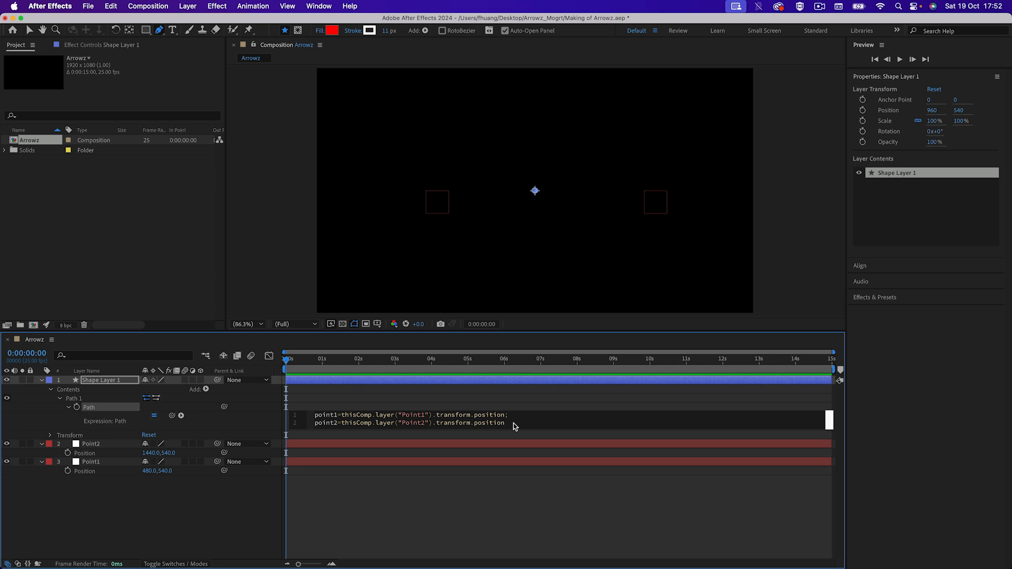
# End the point2 line with a semicolon and insert the createPath function a few lines below it
pyautogui.press('Return')
pyautogui.press('Return')
pyautogui.press('Return')
pyautogui.press('Return')
pyautogui.press('Return')
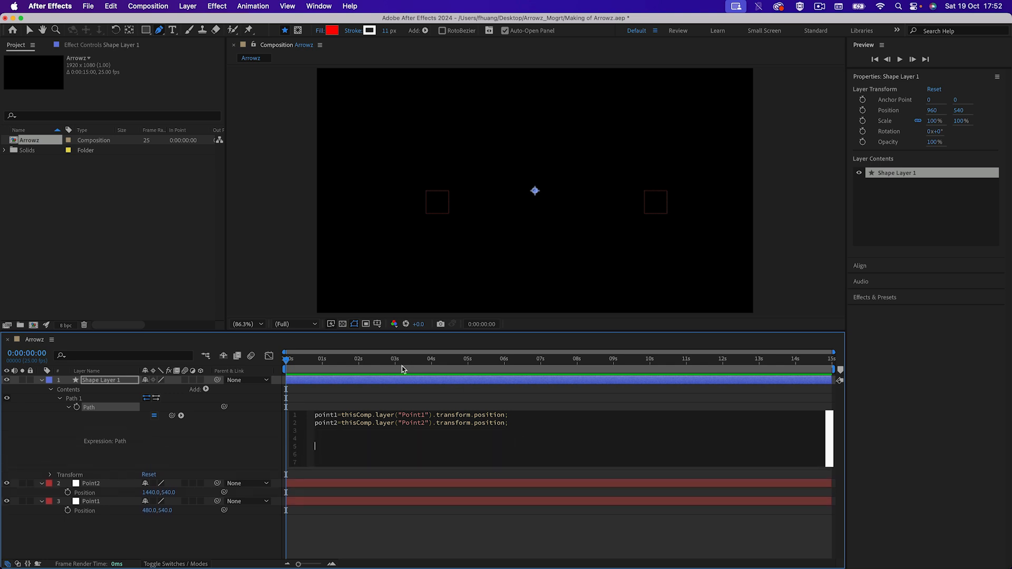
pyautogui.click(181, 417)
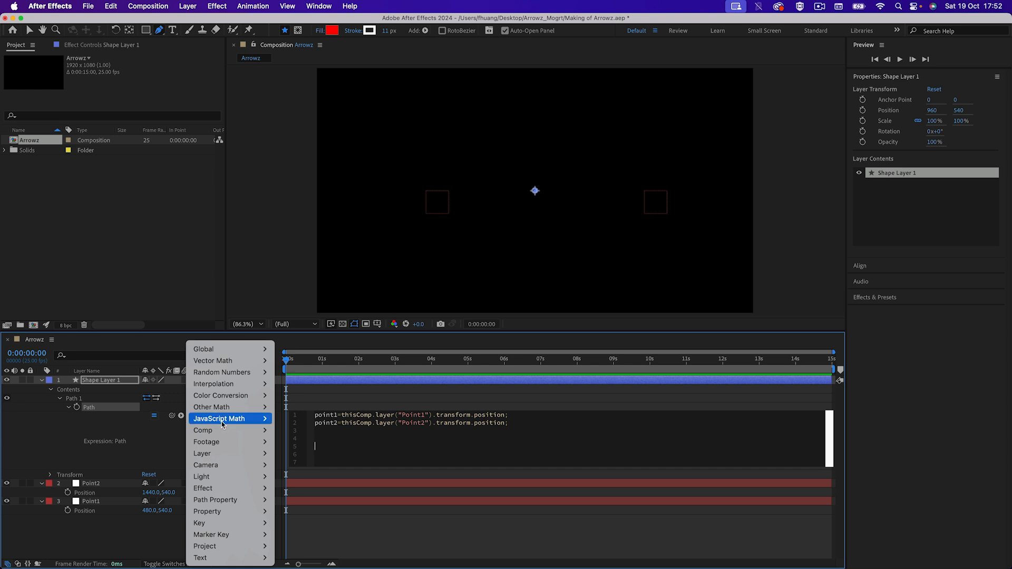
pyautogui.moveTo(229, 504)
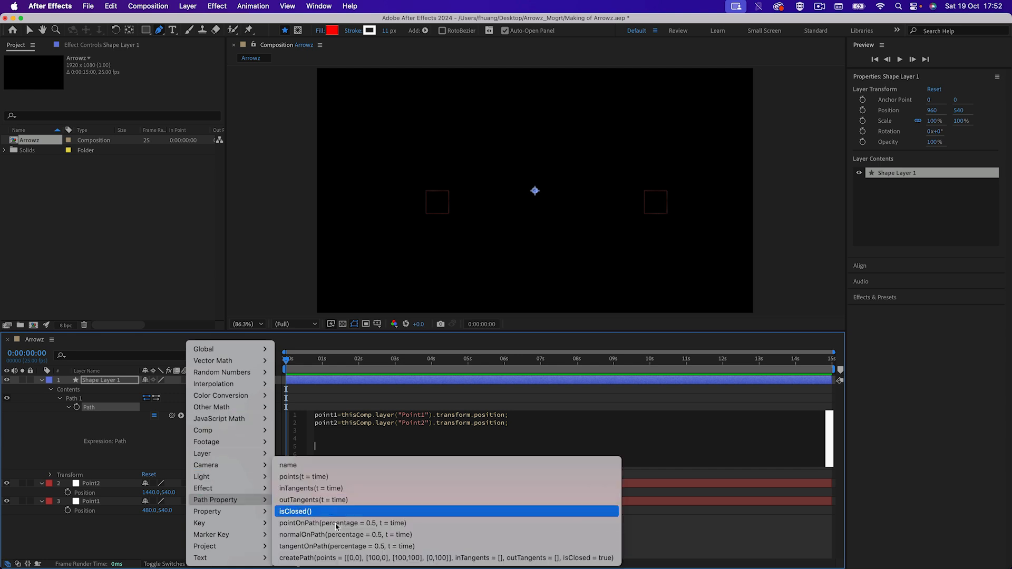
pyautogui.click(322, 558)
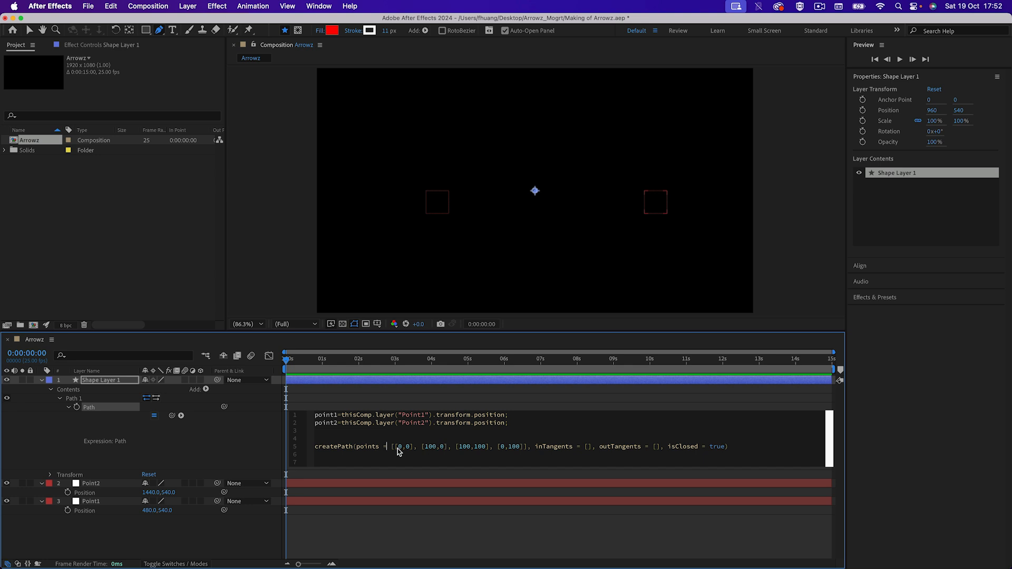
# Change createPath's points to [point1,point2] and isClosed to false, and apply the path expression
pyautogui.moveTo(397, 447); pyautogui.dragTo(526, 446)
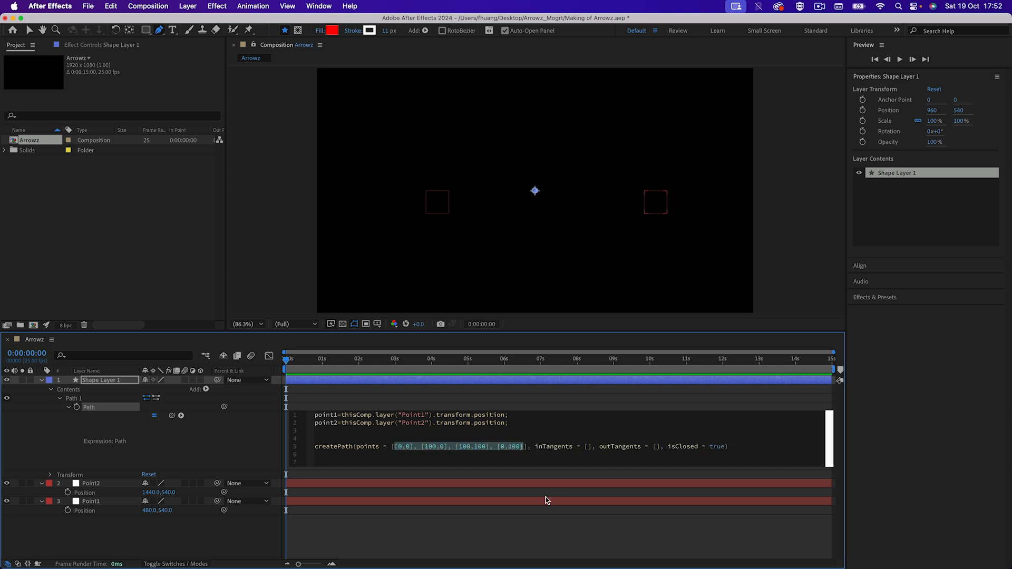
pyautogui.write('point1')
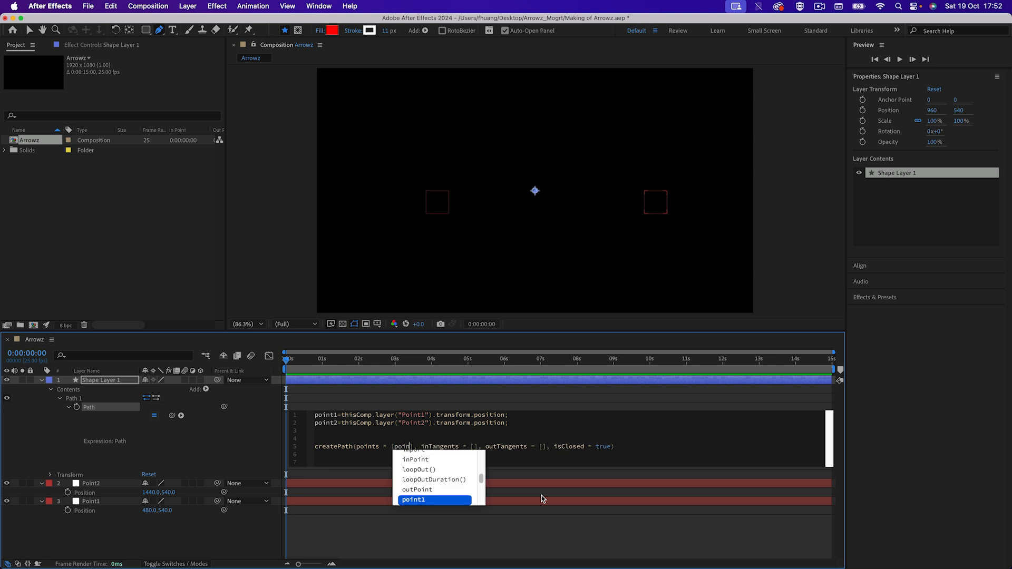
pyautogui.write(',')
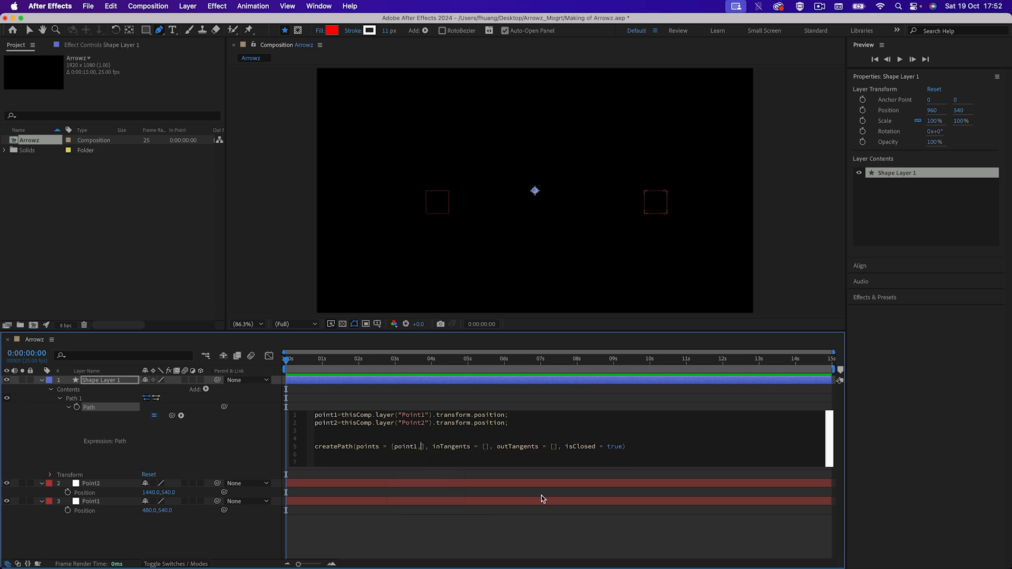
pyautogui.write('point2')
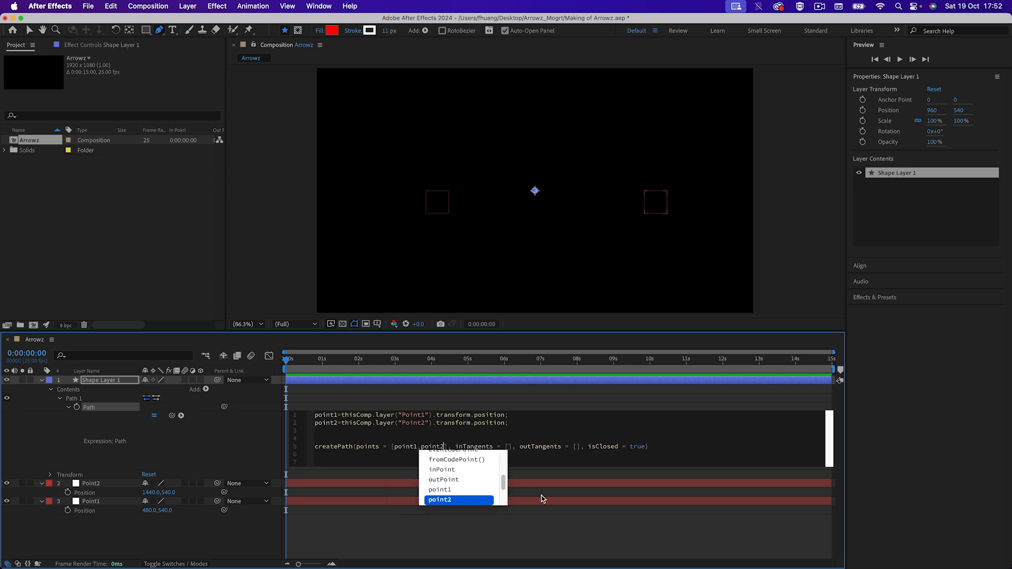
pyautogui.doubleClick(636, 447)
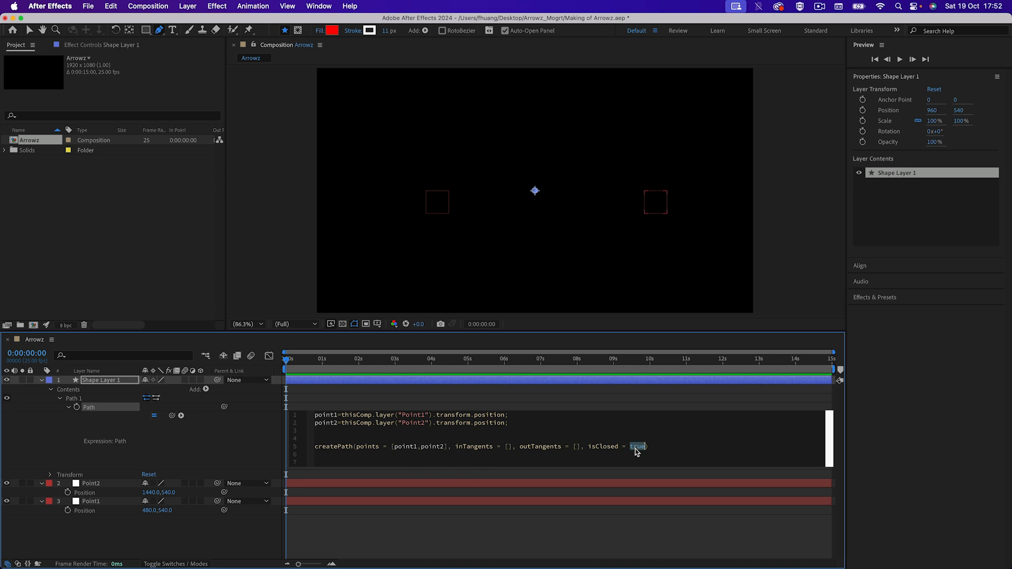
pyautogui.write('false')
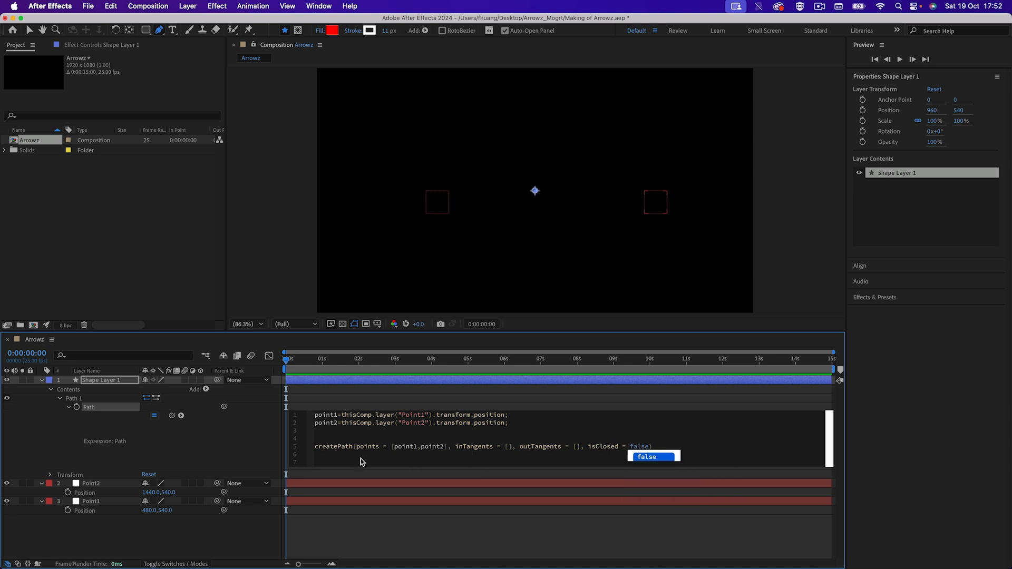
pyautogui.press('Escape')
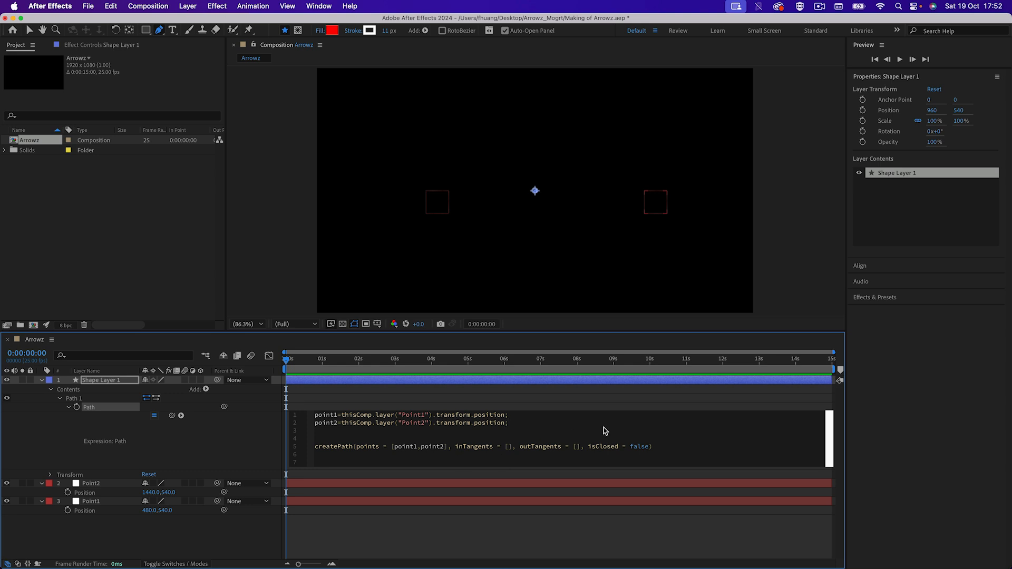
pyautogui.click(159, 444)
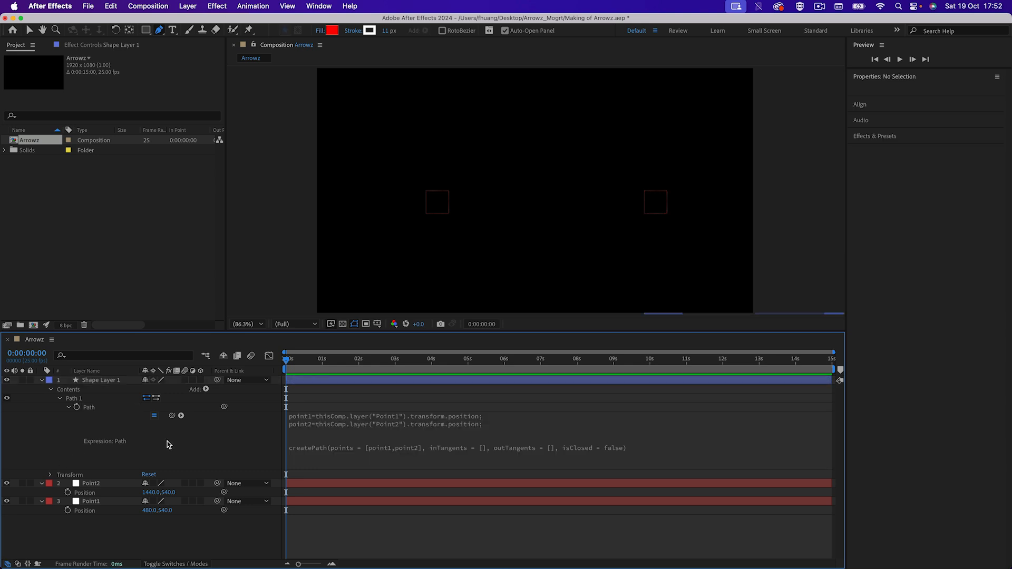
# Set Shape Layer 1's position to 0,0 so its path lines up with the two nulls
pyautogui.click(105, 379)
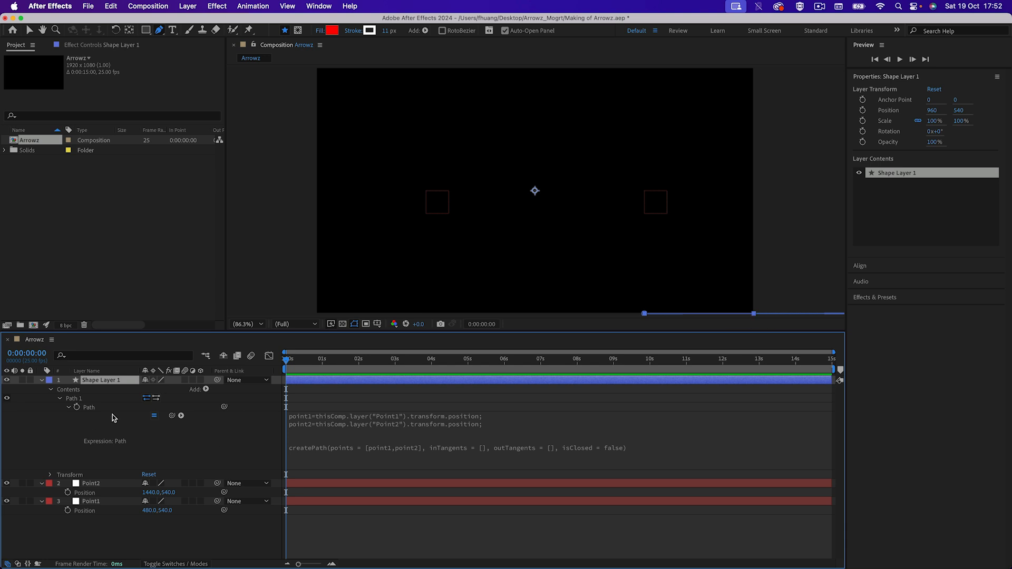
pyautogui.press('p')
pyautogui.click(152, 390)
pyautogui.scroll(1, 327, 79)
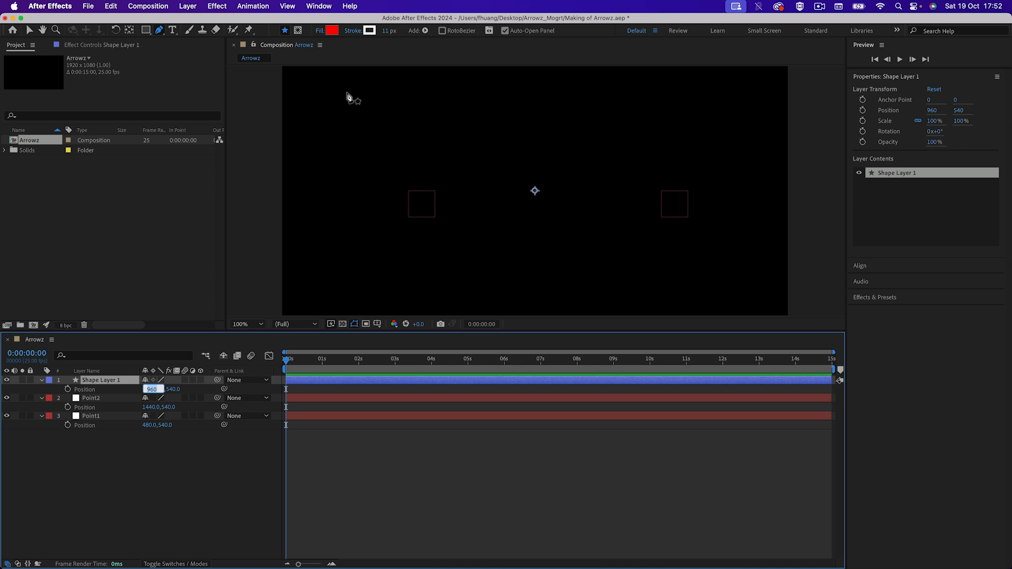
pyautogui.scroll(-2, 364, 101)
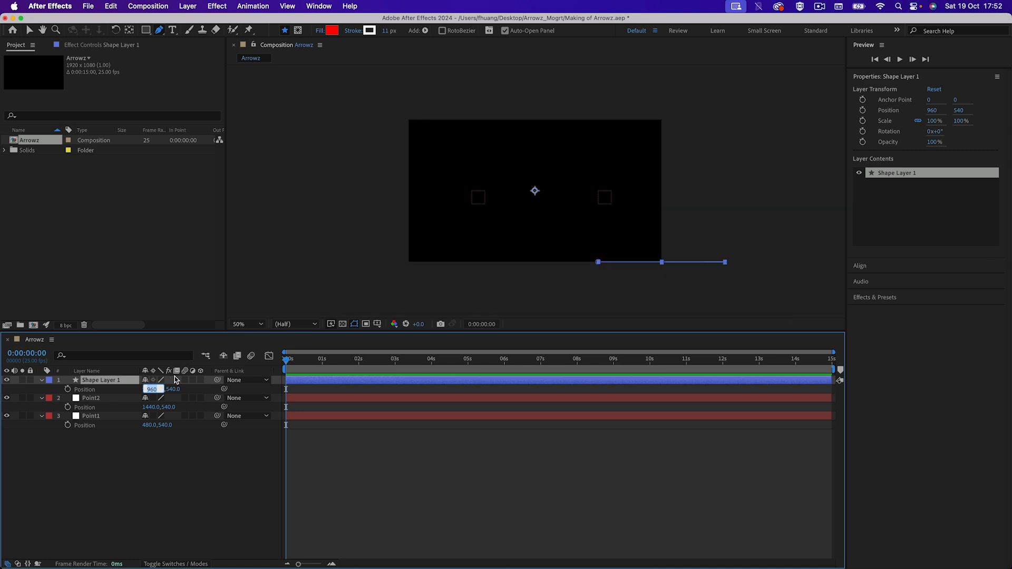
pyautogui.write('0')
pyautogui.press('Tab')
pyautogui.write('0')
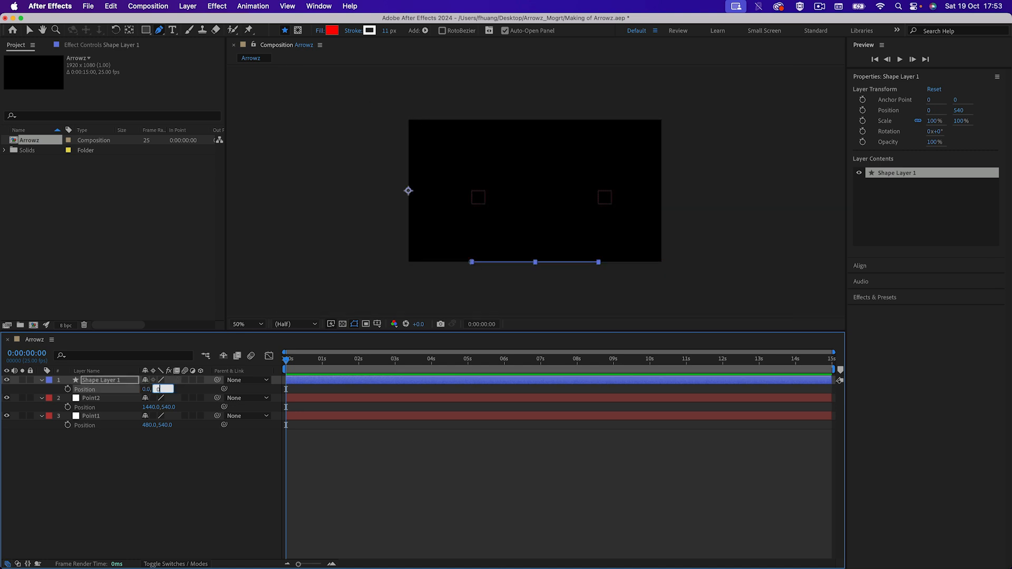
pyautogui.press('Tab')
pyautogui.scroll(2, 543, 193)
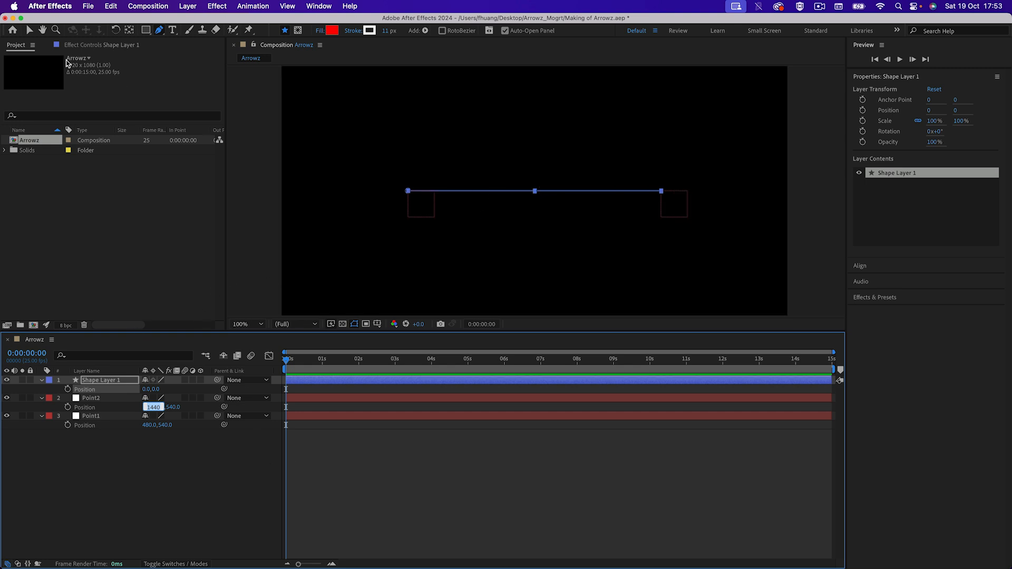
# Switch to the Selection tool and add a stroke to Shape Layer 1's contents
pyautogui.click(30, 32)
pyautogui.click(276, 197)
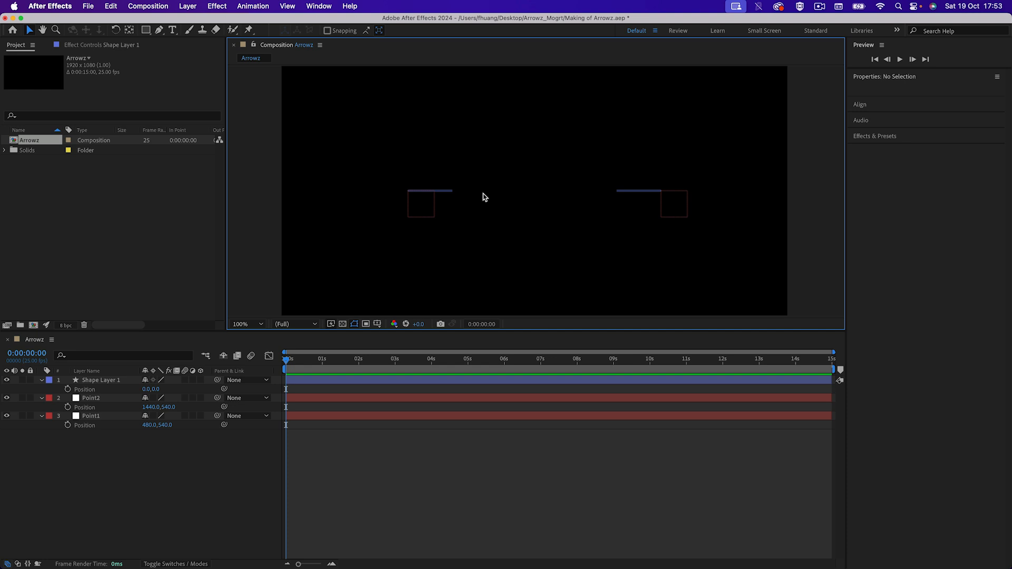
pyautogui.click(452, 191)
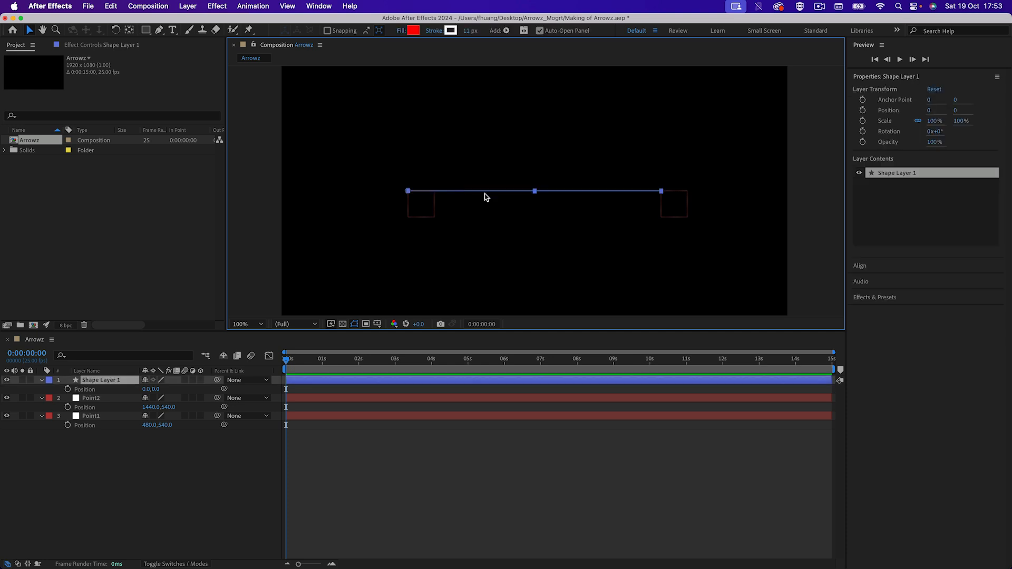
pyautogui.click(42, 380)
pyautogui.click(41, 380)
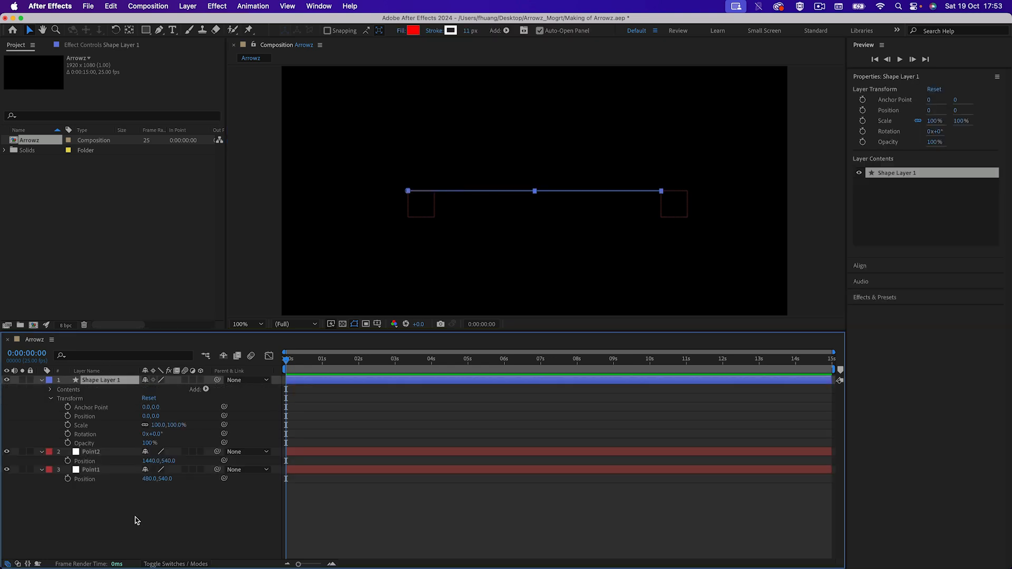
pyautogui.click(51, 391)
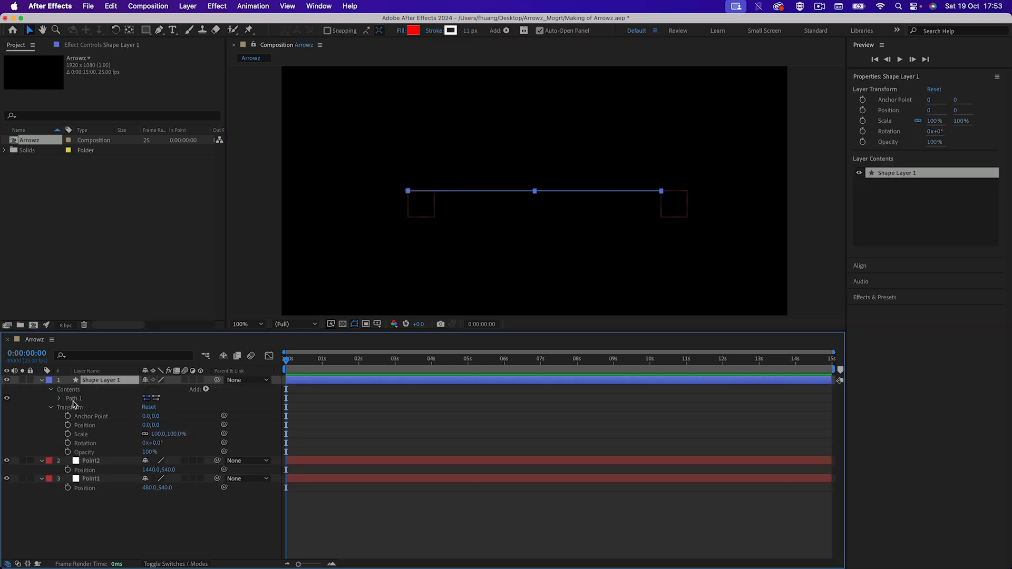
pyautogui.click(205, 390)
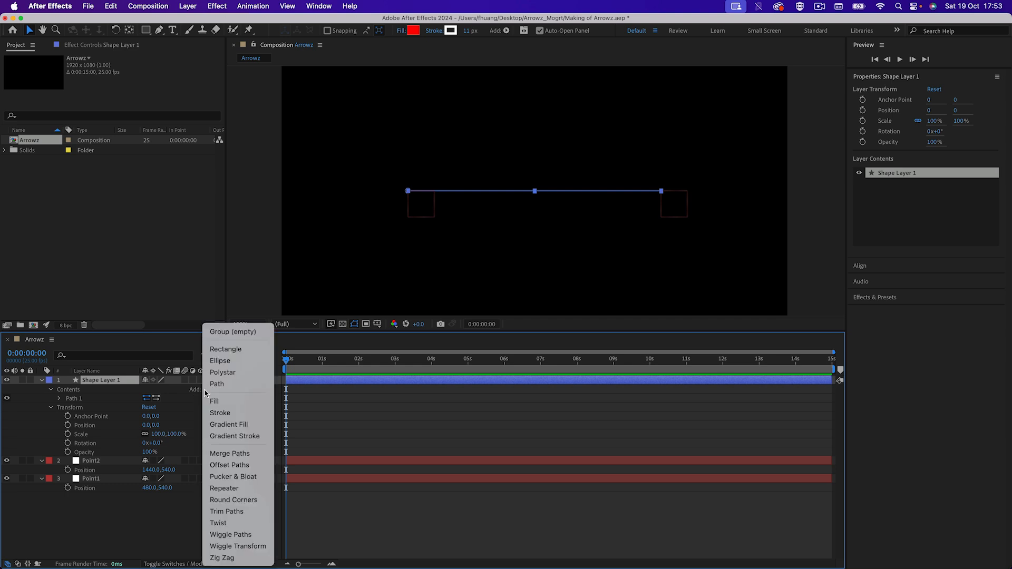
pyautogui.click(220, 414)
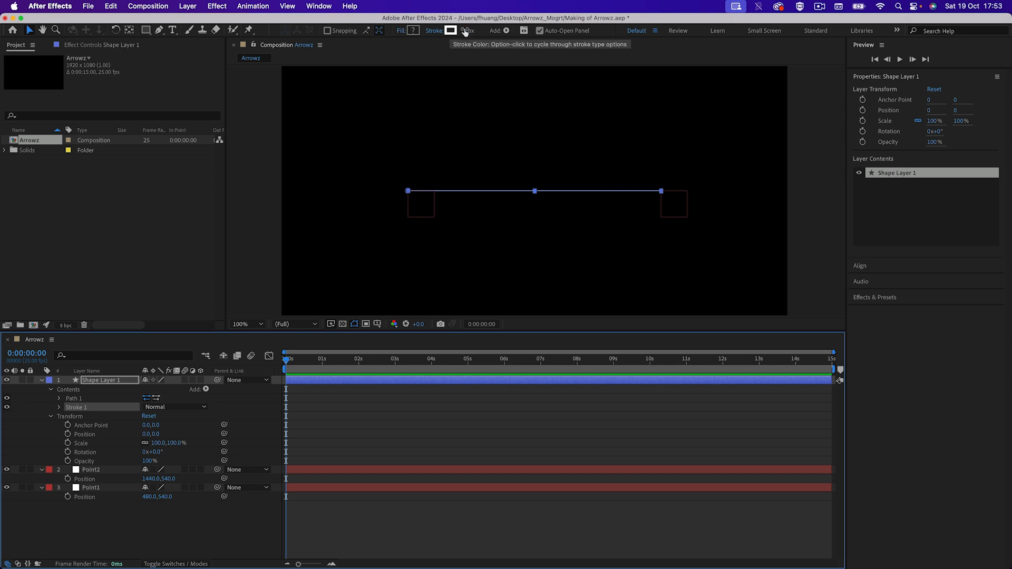
# Set the new stroke's width to 21 and collapse the shape layer's properties
pyautogui.click(59, 408)
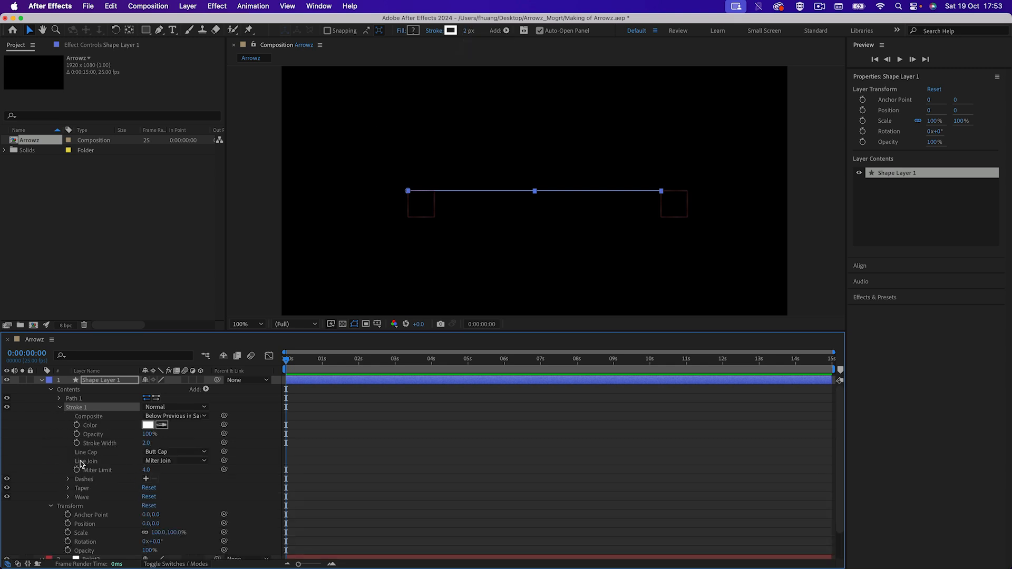
pyautogui.moveTo(143, 444); pyautogui.dragTo(155, 444)
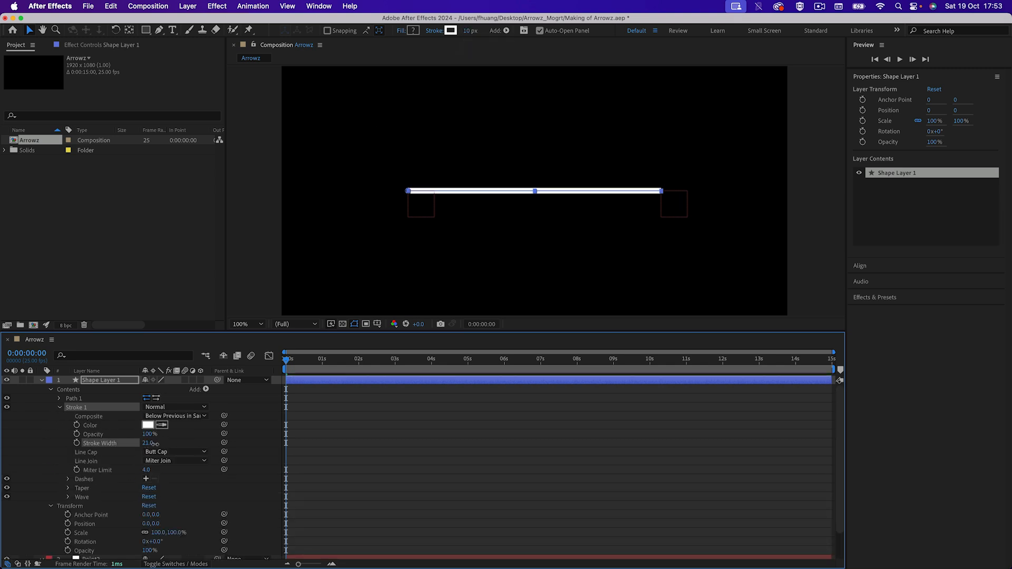
pyautogui.click(43, 380)
# Test the path's link by moving the Point2 null in the composition, and undo the move
pyautogui.click(85, 391)
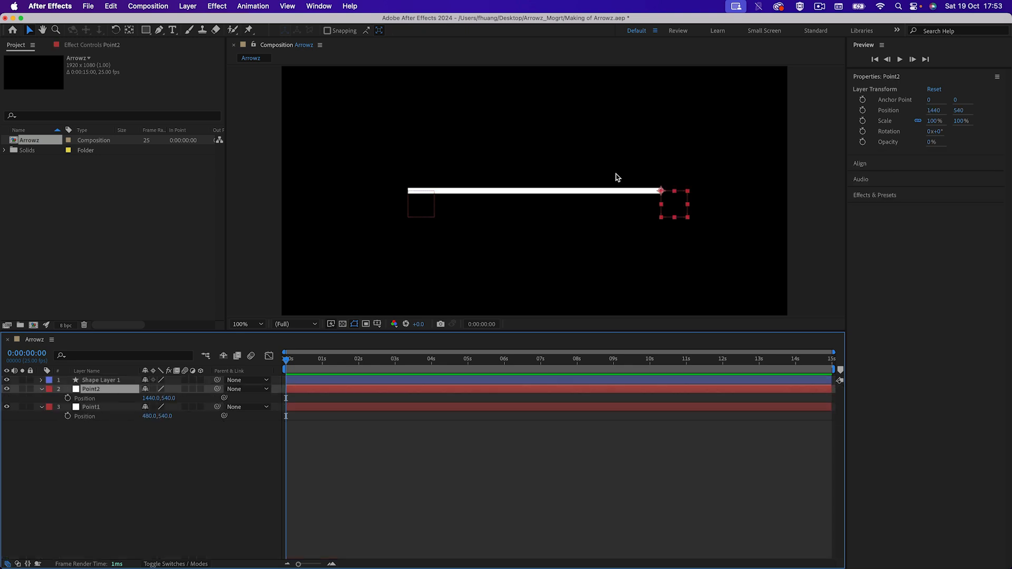
pyautogui.moveTo(673, 207); pyautogui.dragTo(610, 199)
pyautogui.press('super+z')
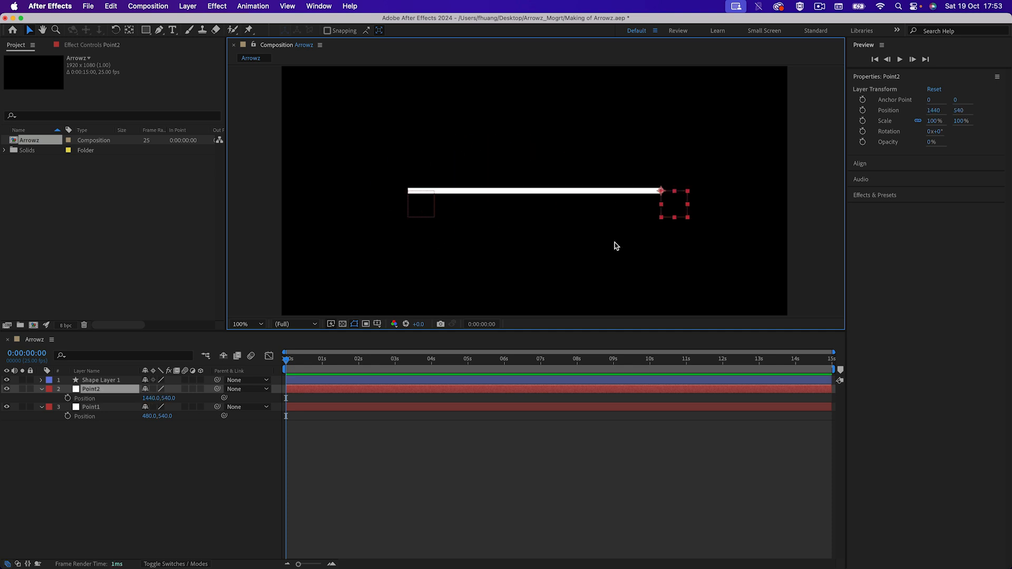
# Deselect all layers and save the project
pyautogui.click(209, 470)
pyautogui.press('super+s')
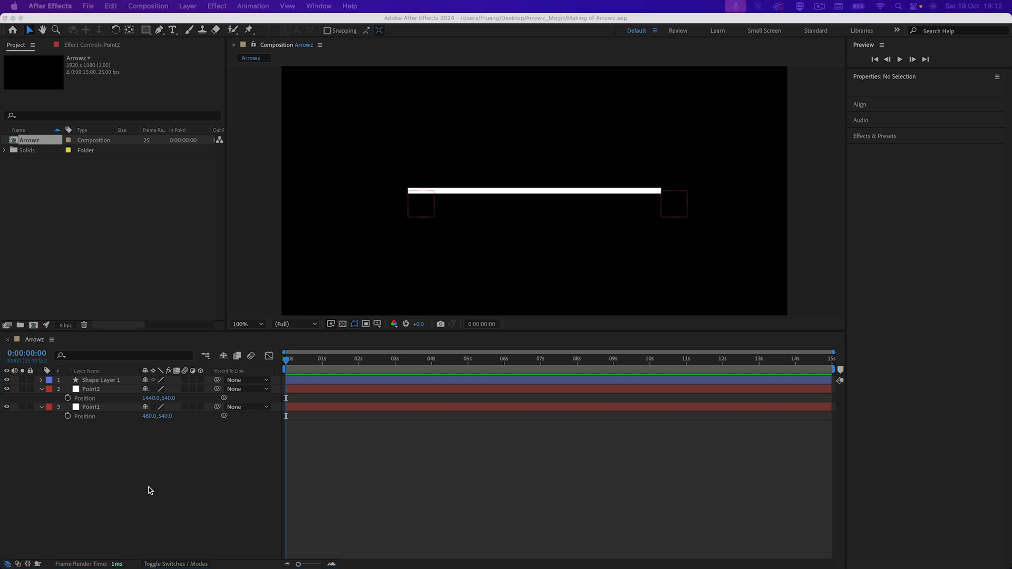
# Create a new null object in the Arrowz composition and rename it Tangent
pyautogui.rightClick(103, 439)
pyautogui.moveTo(141, 432)
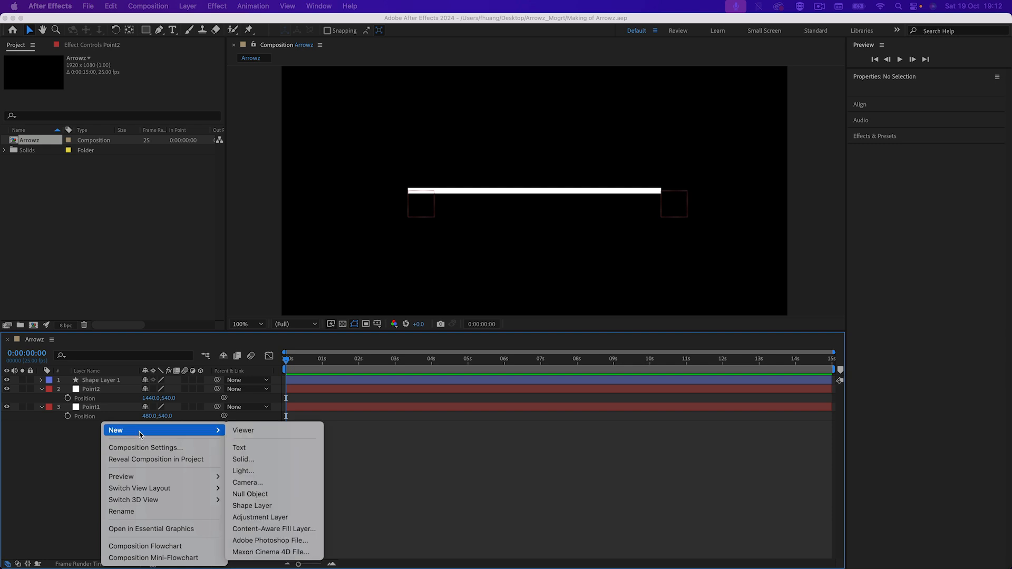
pyautogui.press('super+alt+shift+y')
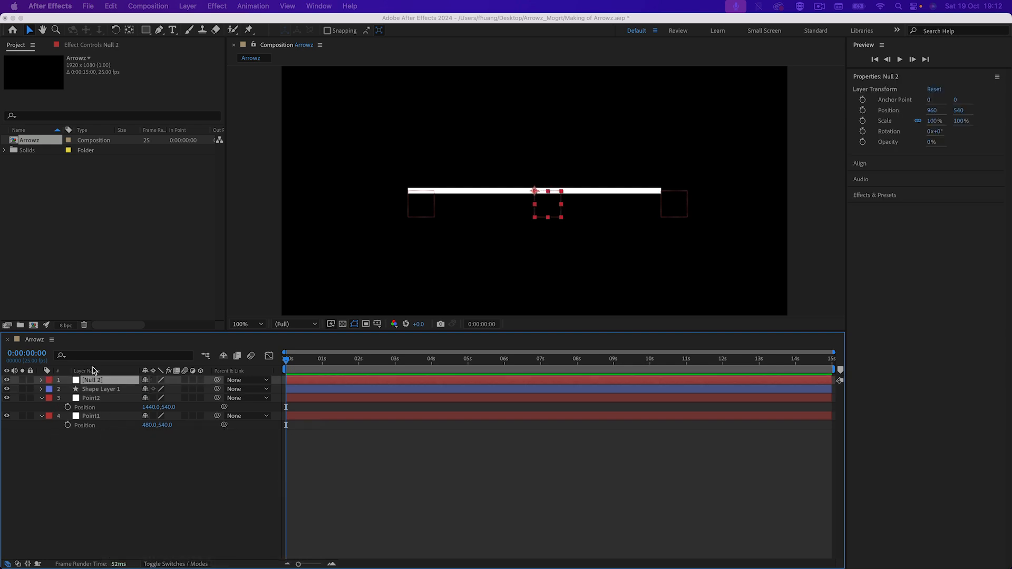
pyautogui.press('Return')
pyautogui.write('Tangent')
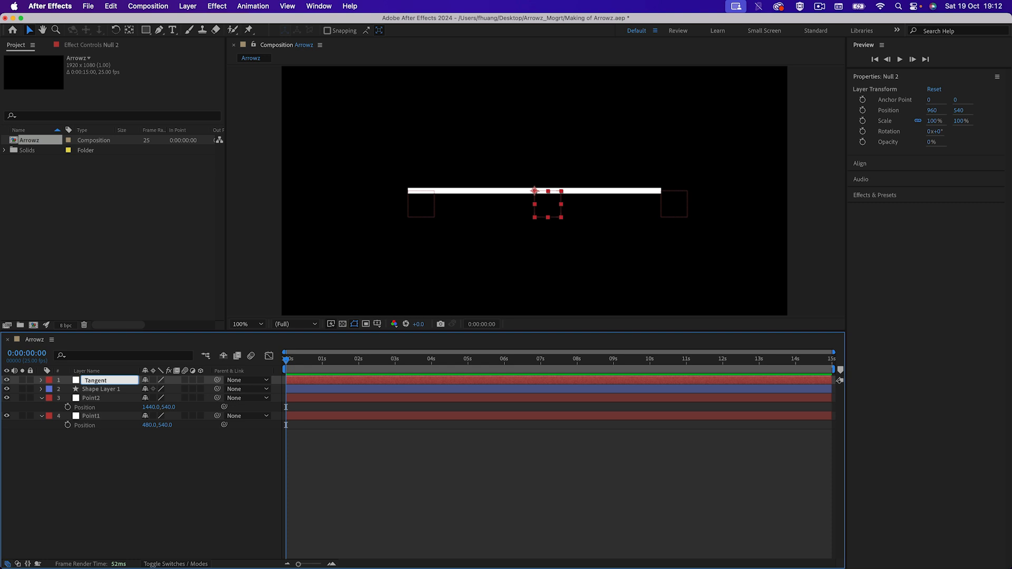
pyautogui.press('Return')
pyautogui.click(97, 433)
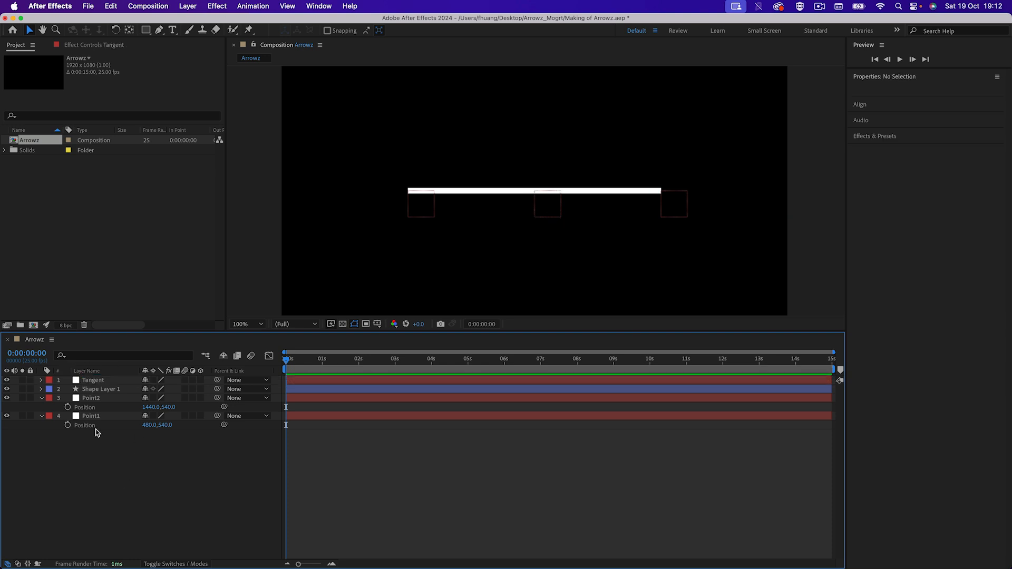
# Add the line zero =[0,0]; below the point2 definition in Shape Layer 1's Path expression
pyautogui.click(100, 383)
pyautogui.click(41, 388)
pyautogui.click(41, 389)
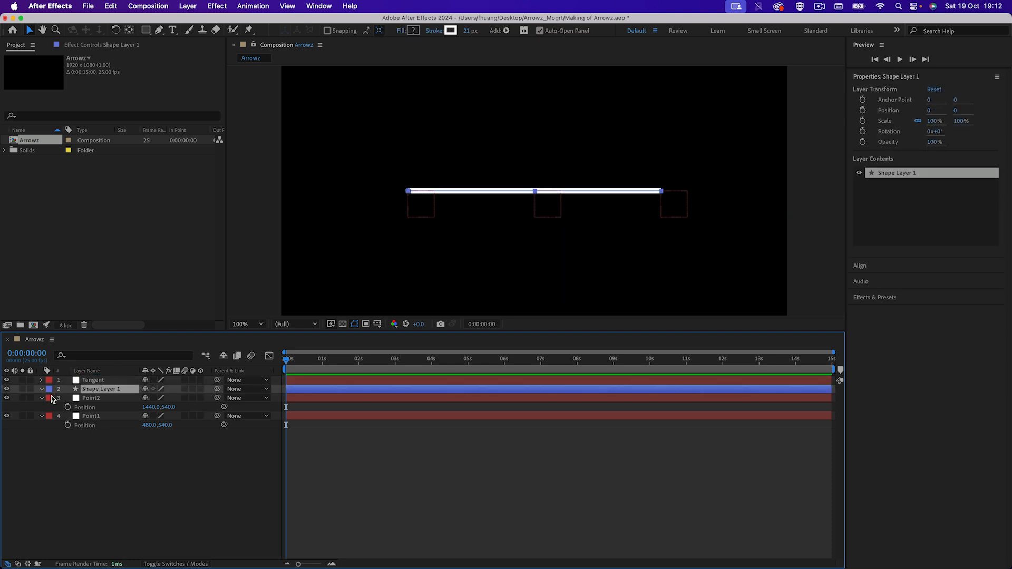
pyautogui.click(59, 407)
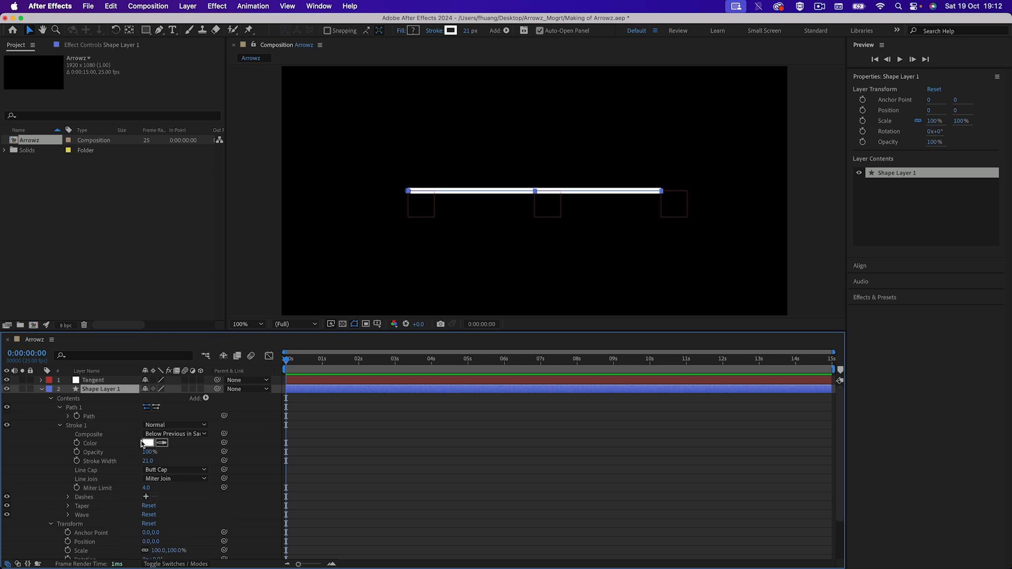
pyautogui.click(71, 416)
pyautogui.write('point1=thisComp.layer("Point1").transform.position; point2=thisComp.layer("Point2").transform.position;   createPath(points = [point1,point2], inTangents = [], outTangents = [], isClosed = false)')
pyautogui.click(337, 442)
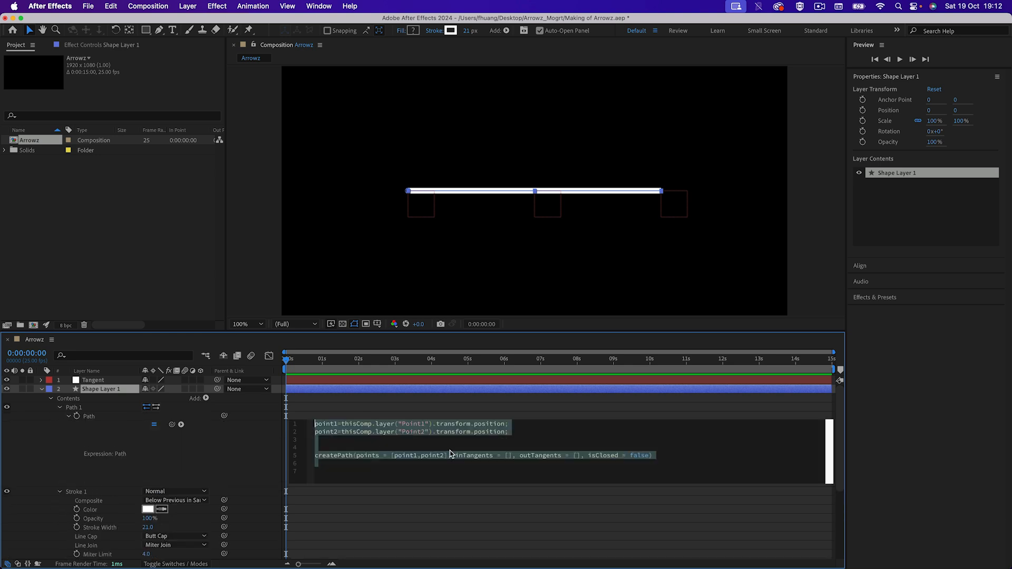
pyautogui.click(454, 435)
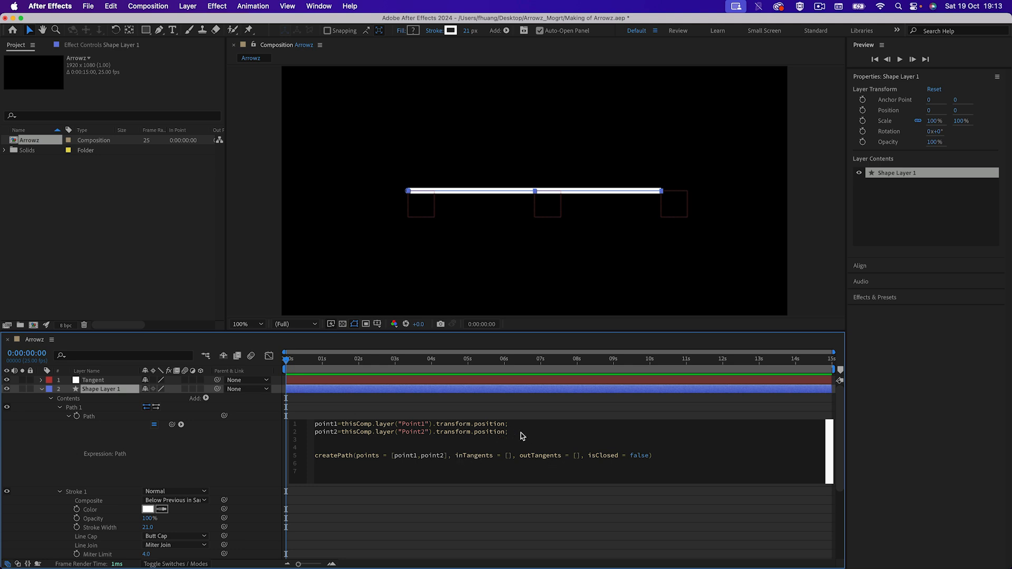
pyautogui.press('Return')
pyautogui.write('zero =')
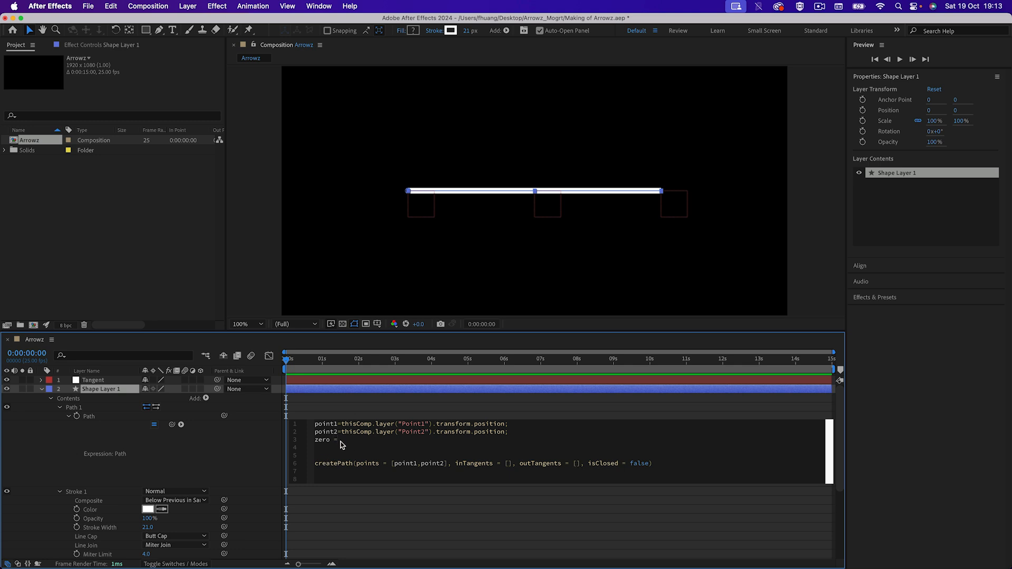
pyautogui.write('[0,0];')
pyautogui.press('Return')
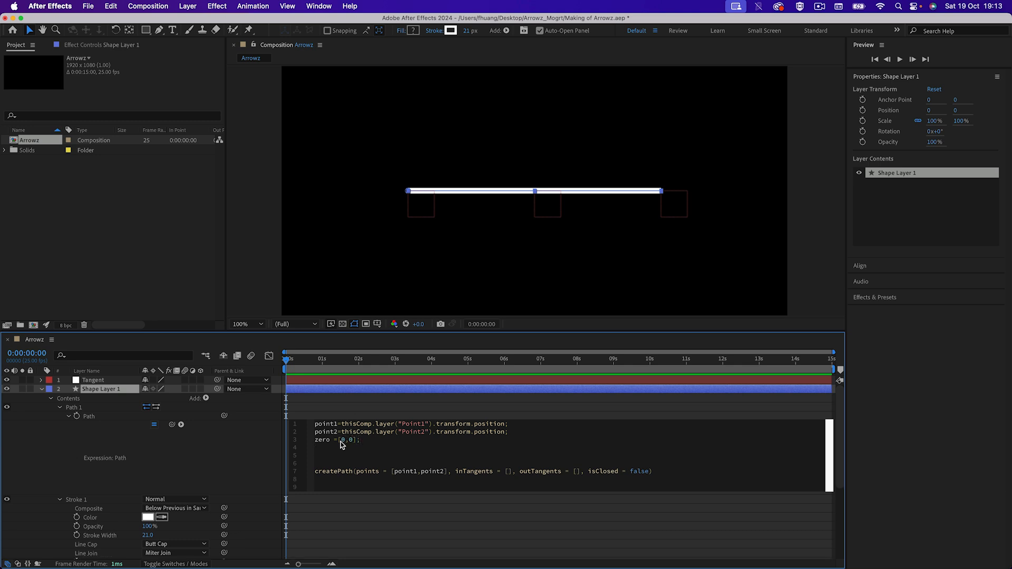
# Define a tangent variable on the line below zero, linked to the Tangent null's position and ended with a semicolon
pyautogui.write('ta')
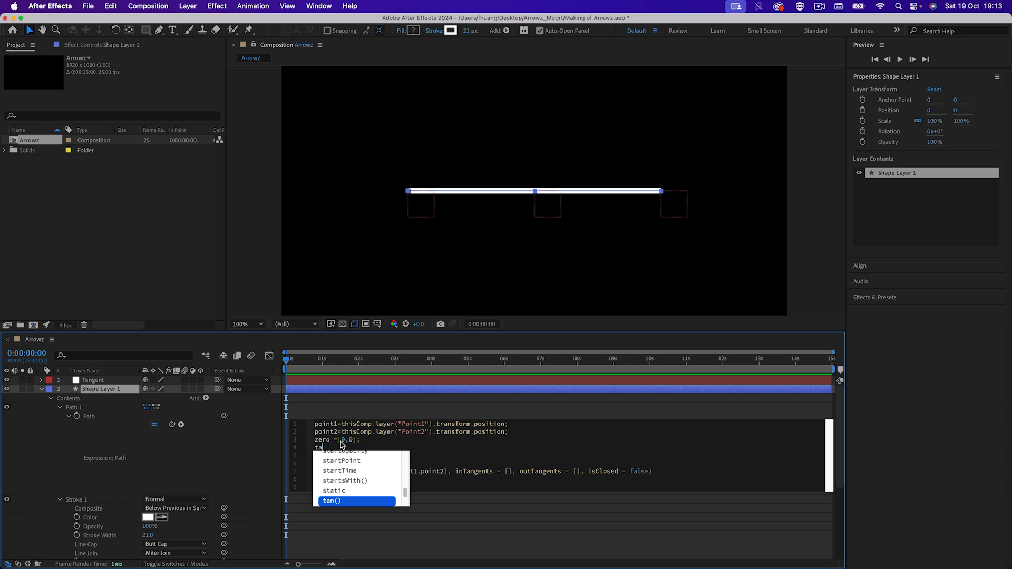
pyautogui.write('ngent')
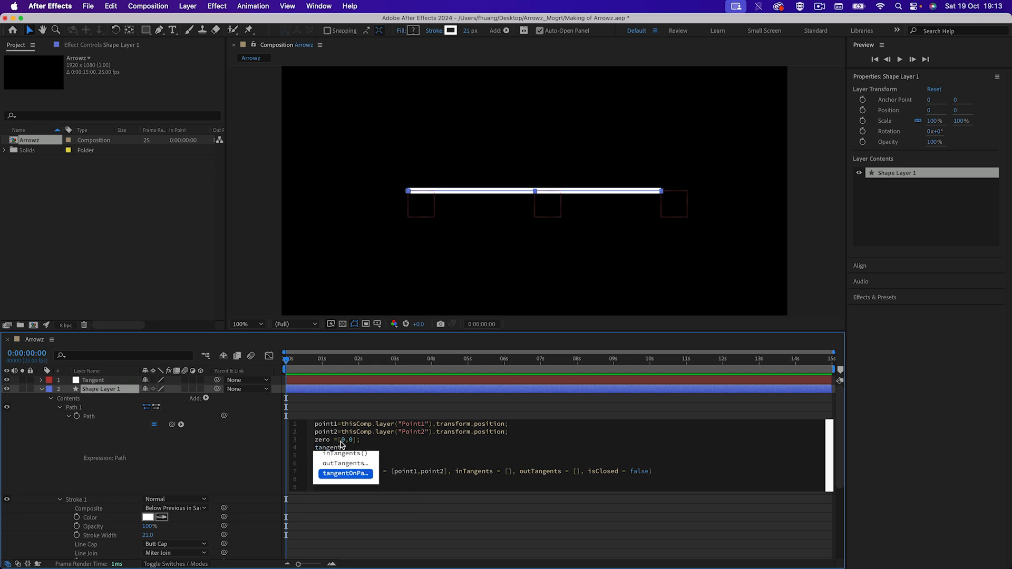
pyautogui.press('Escape')
pyautogui.write('t =')
pyautogui.click(103, 383)
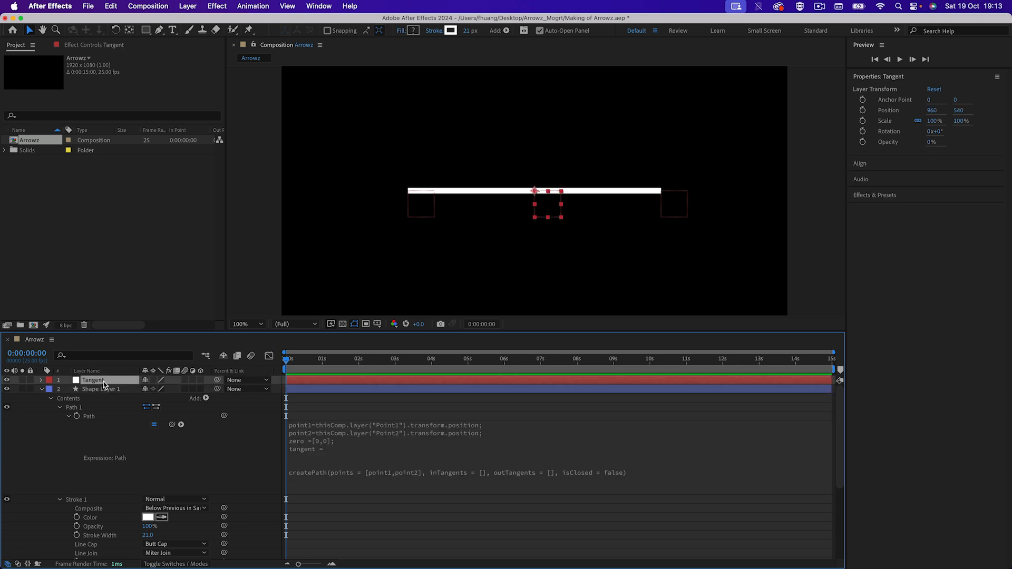
pyautogui.press('p')
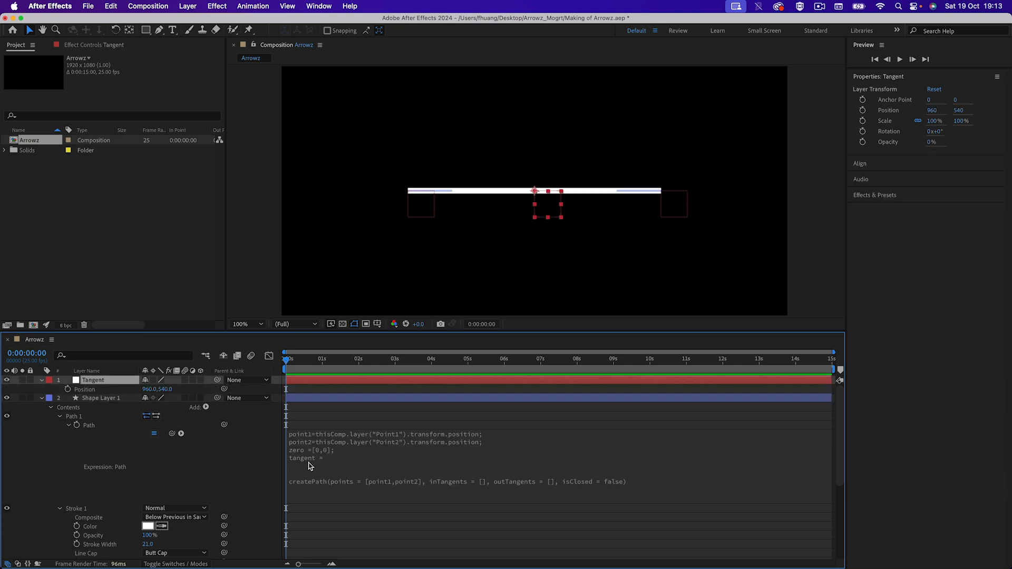
pyautogui.click(345, 457)
pyautogui.click(347, 458)
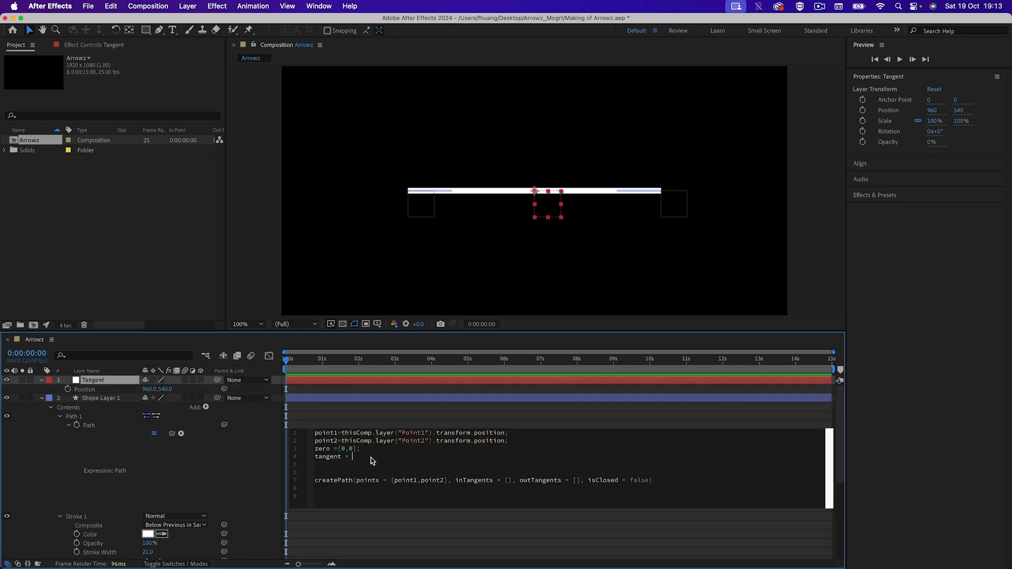
pyautogui.moveTo(173, 433); pyautogui.dragTo(85, 389)
pyautogui.write(';')
# Fill createPath's inTangents array with [zero,tangent]
pyautogui.click(509, 480)
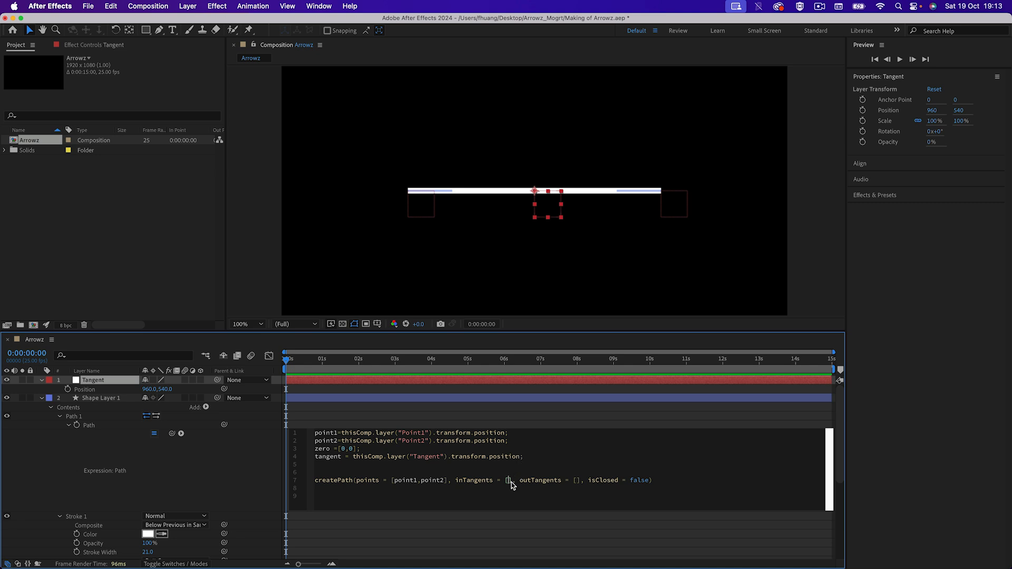
pyautogui.write('zero')
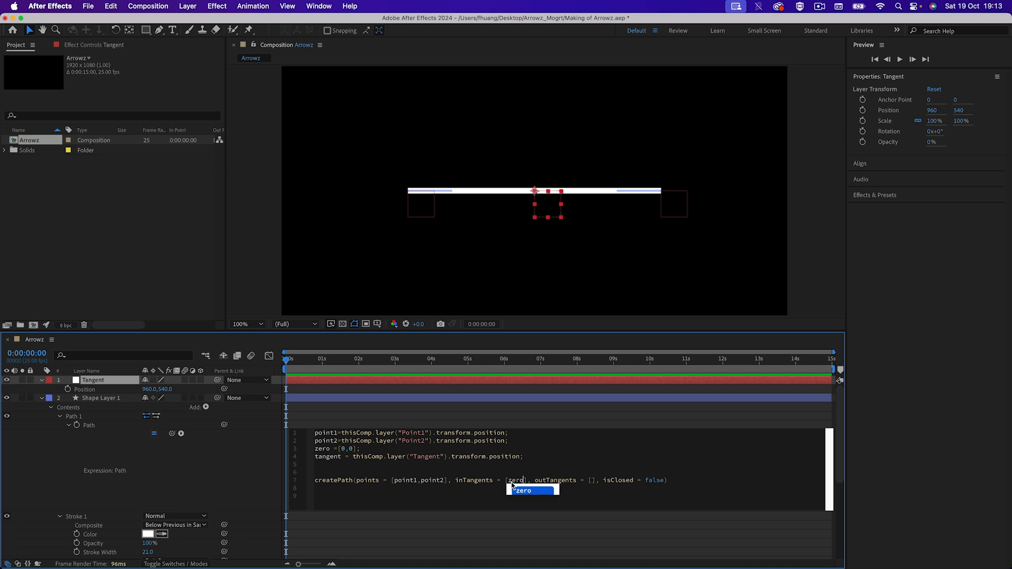
pyautogui.write(',tangent')
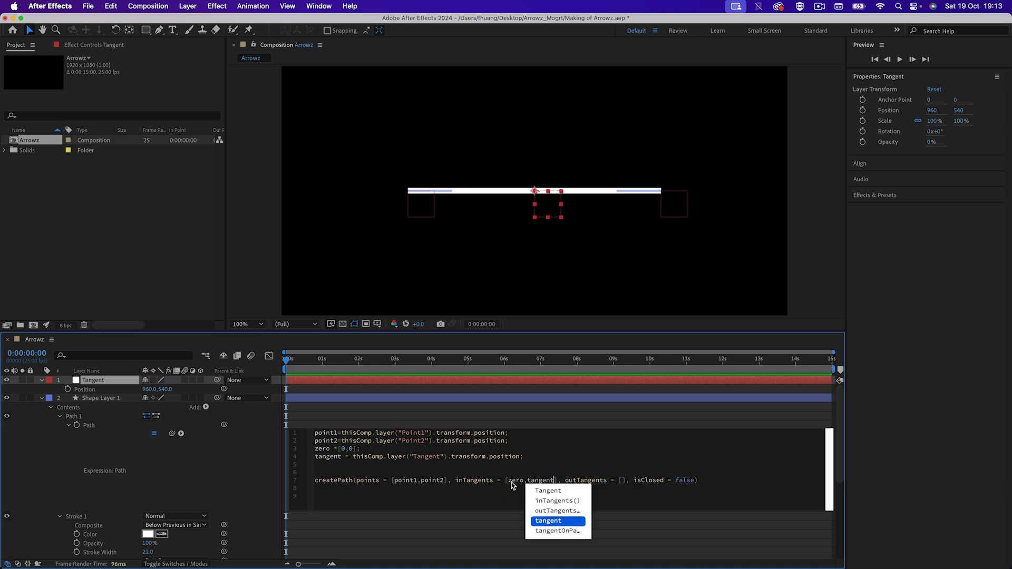
pyautogui.click(580, 470)
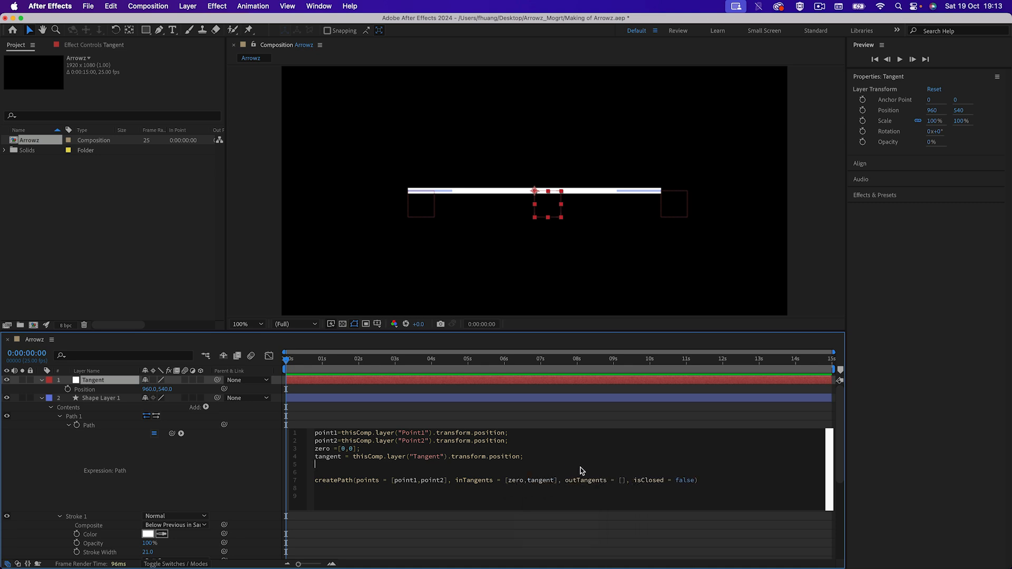
# Apply the Path expression and try moving the Tangent null to the path's start point
pyautogui.click(233, 486)
pyautogui.click(534, 208)
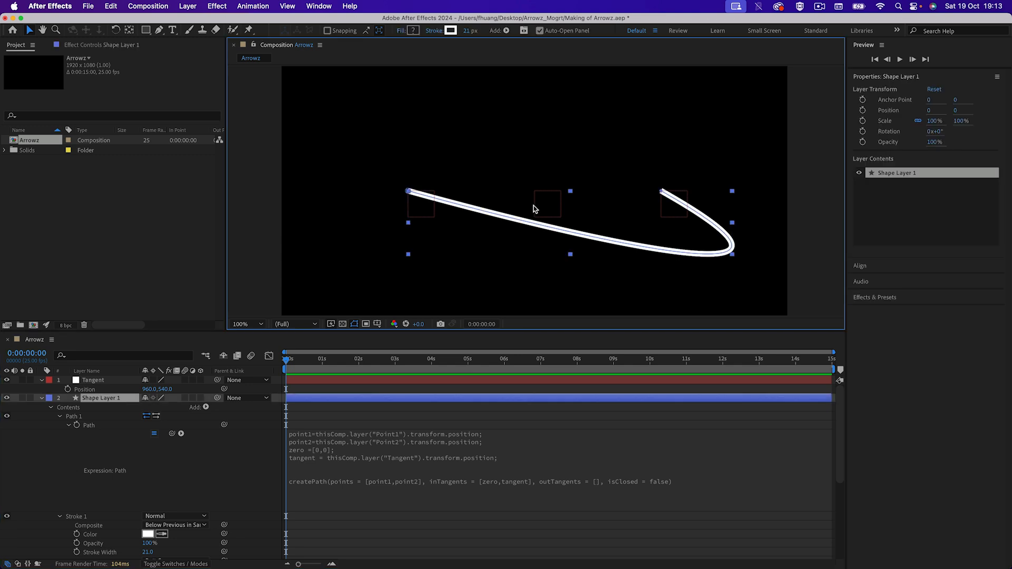
pyautogui.click(540, 190)
pyautogui.click(536, 203)
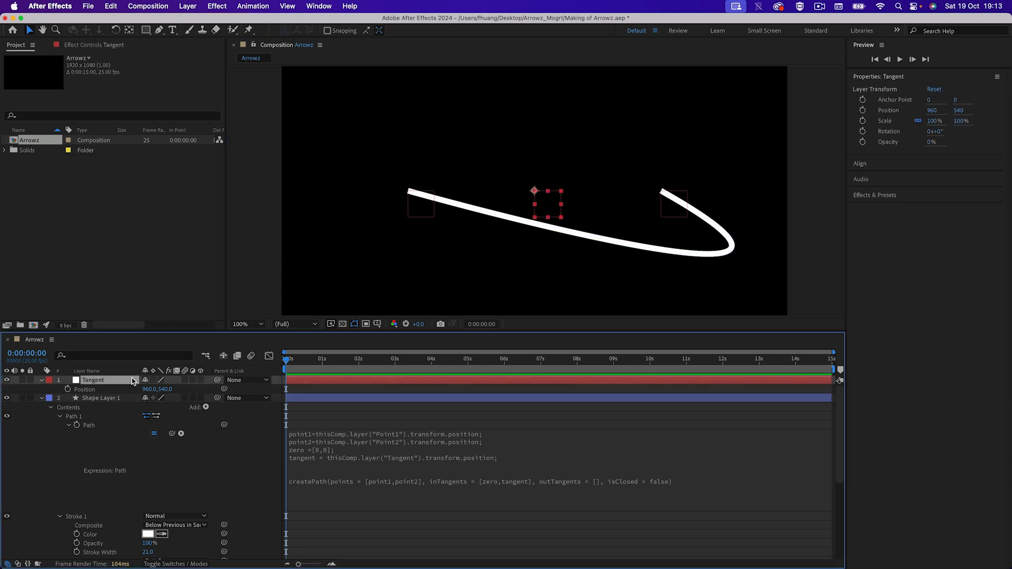
pyautogui.moveTo(535, 204); pyautogui.dragTo(413, 185)
pyautogui.press('super+z')
# Fill createPath's outTangents array with [zero,zero] in Shape Layer 1's Path expression and apply it
pyautogui.click(506, 485)
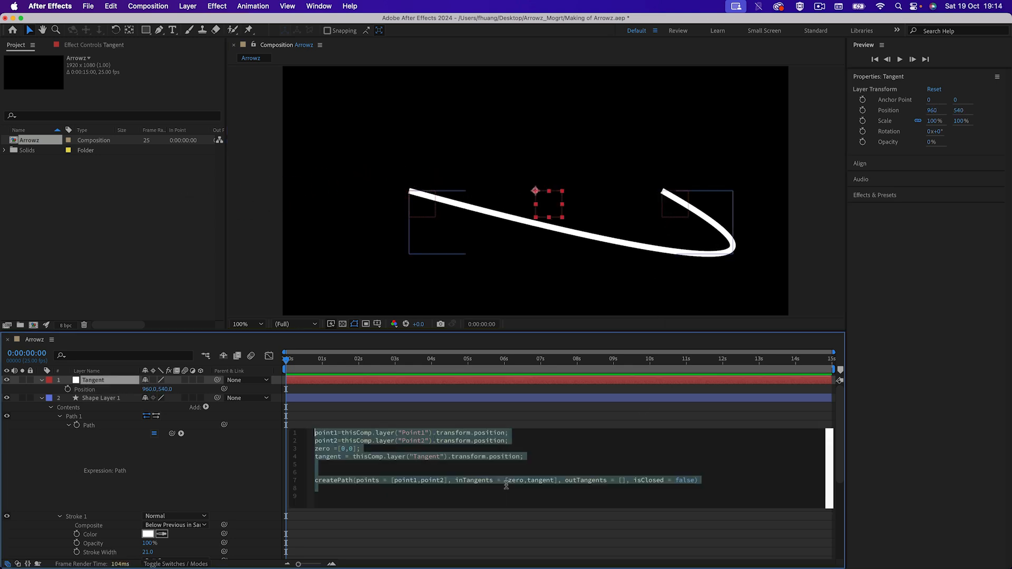
pyautogui.click(529, 481)
pyautogui.click(622, 480)
pyautogui.write('zero,zero')
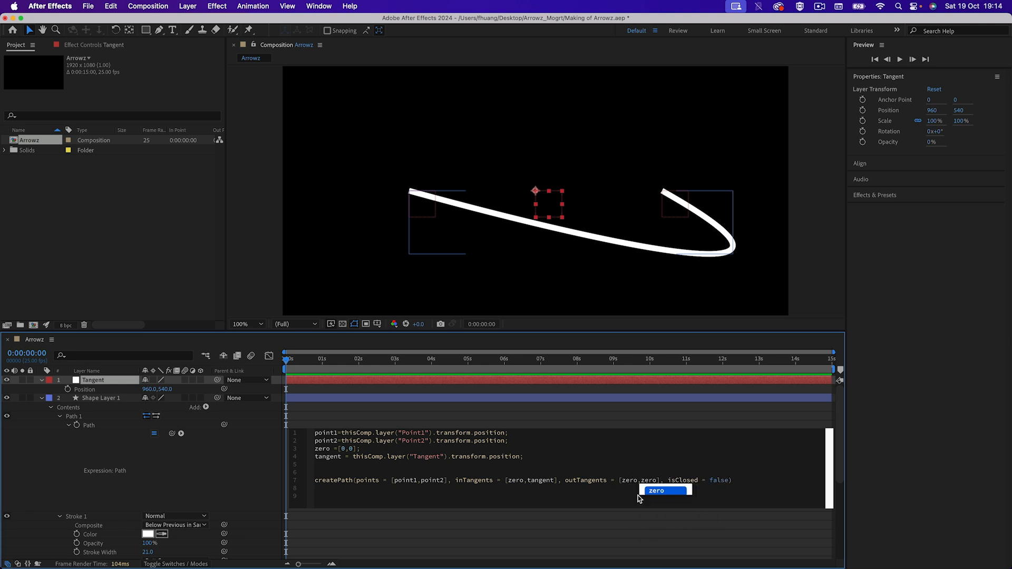
pyautogui.press('Escape')
pyautogui.click(217, 474)
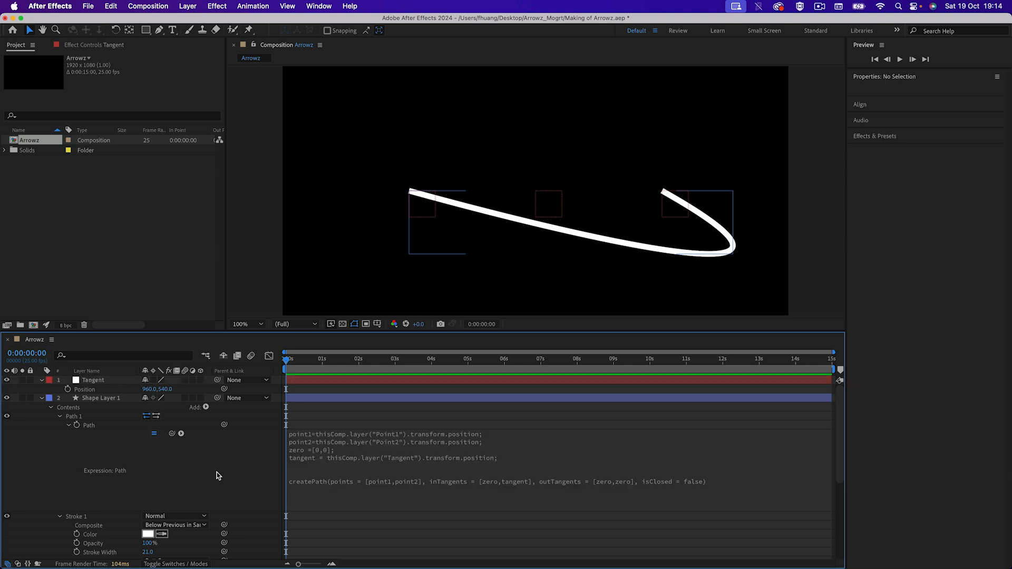
# Change createPath's inTangents to [zero,zero] and its outTangents to [tangent,zero], and apply the expression
pyautogui.click(572, 478)
pyautogui.click(541, 481)
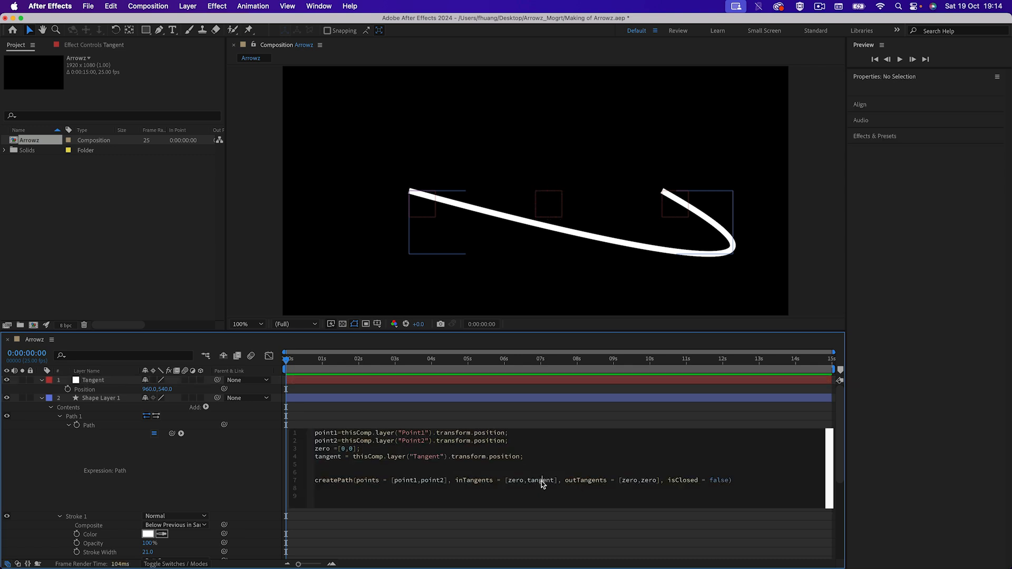
pyautogui.write('zero')
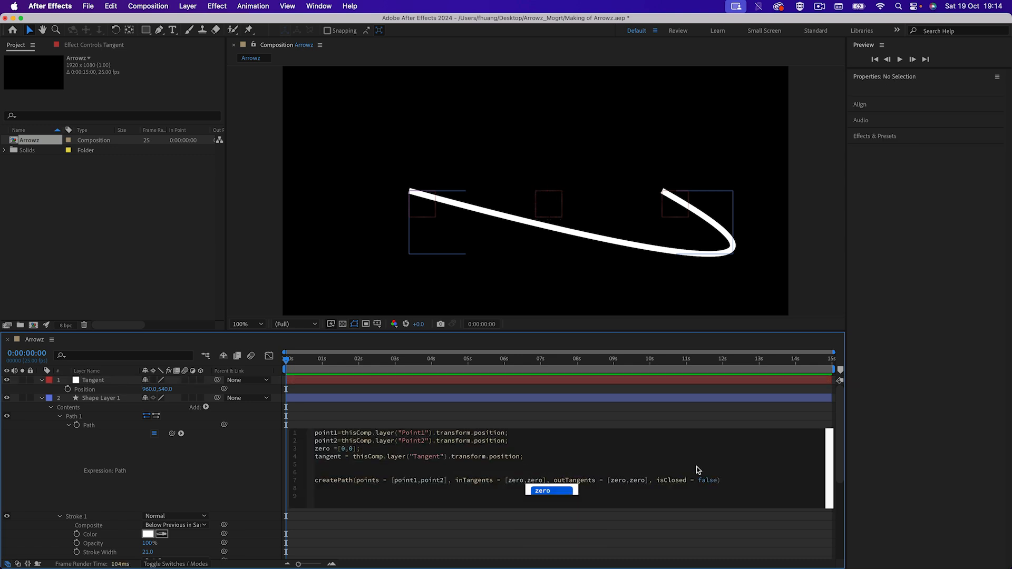
pyautogui.doubleClick(618, 481)
pyautogui.write('tangent')
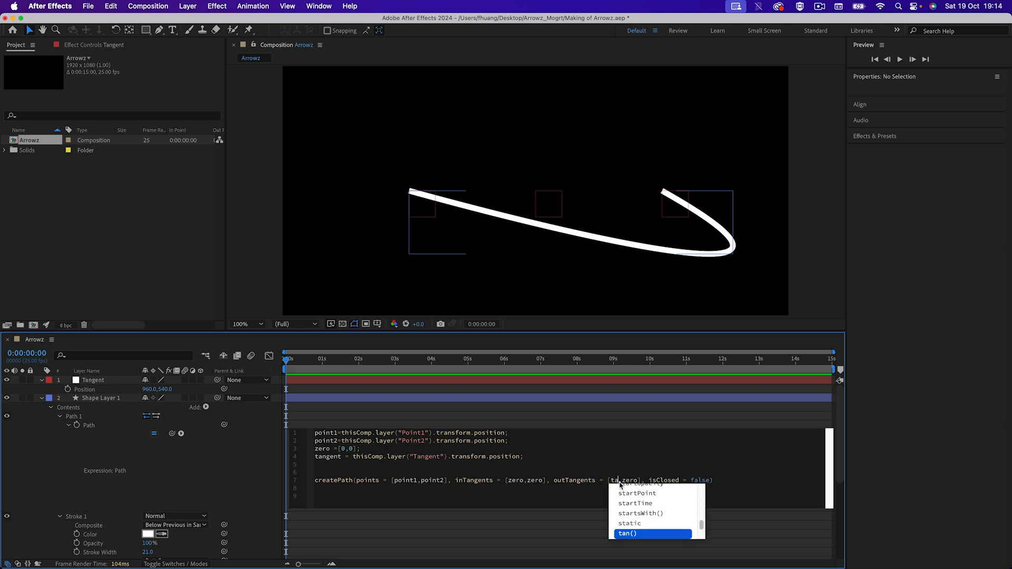
pyautogui.press('Escape')
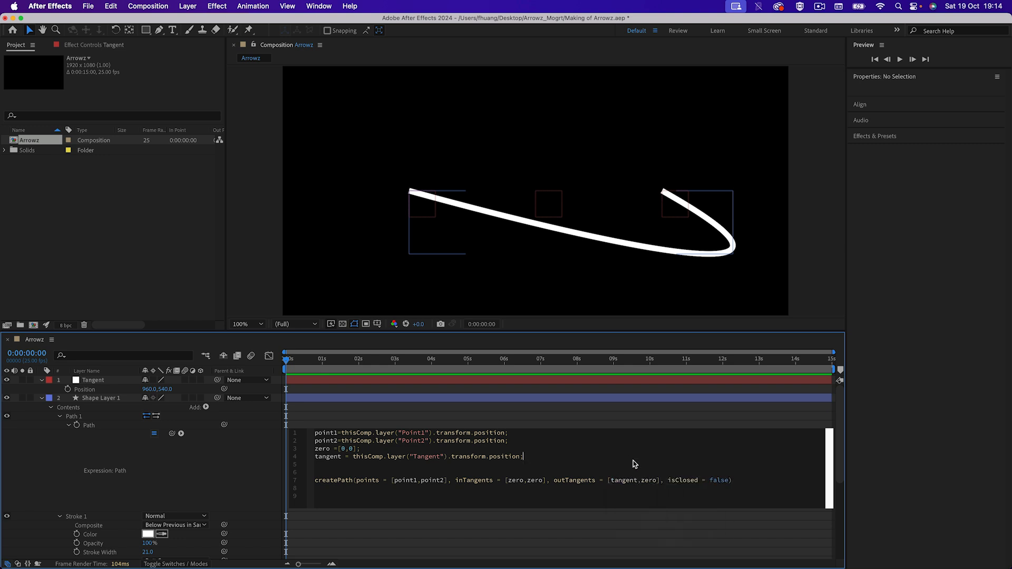
pyautogui.click(220, 471)
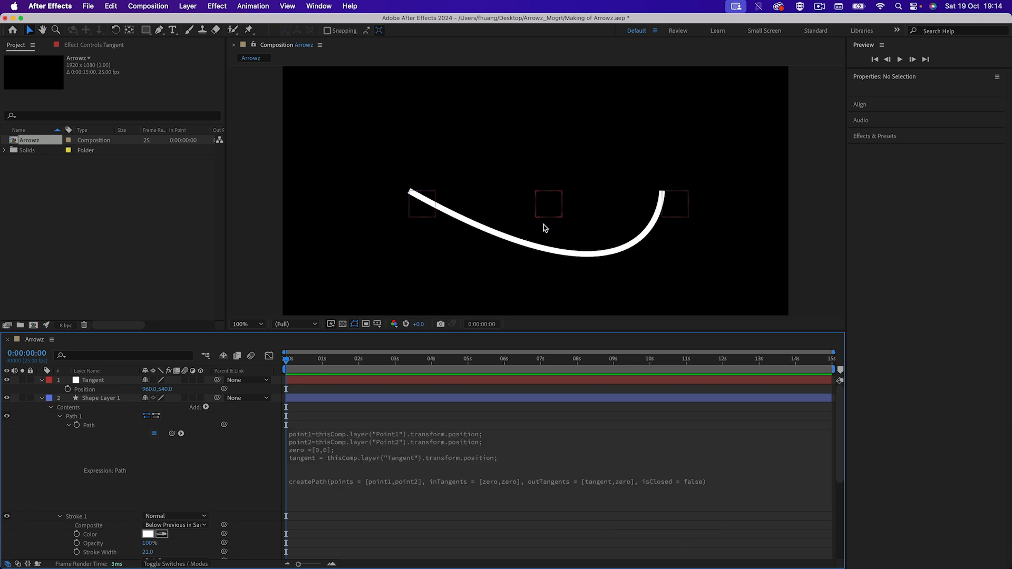
# Move the Tangent null to about 914, 548, then set its position to 480, 540
pyautogui.click(548, 199)
pyautogui.moveTo(543, 207)
pyautogui.mouseDown()
pyautogui.moveTo(416, 209)
pyautogui.moveTo(525, 210)
pyautogui.mouseUp()
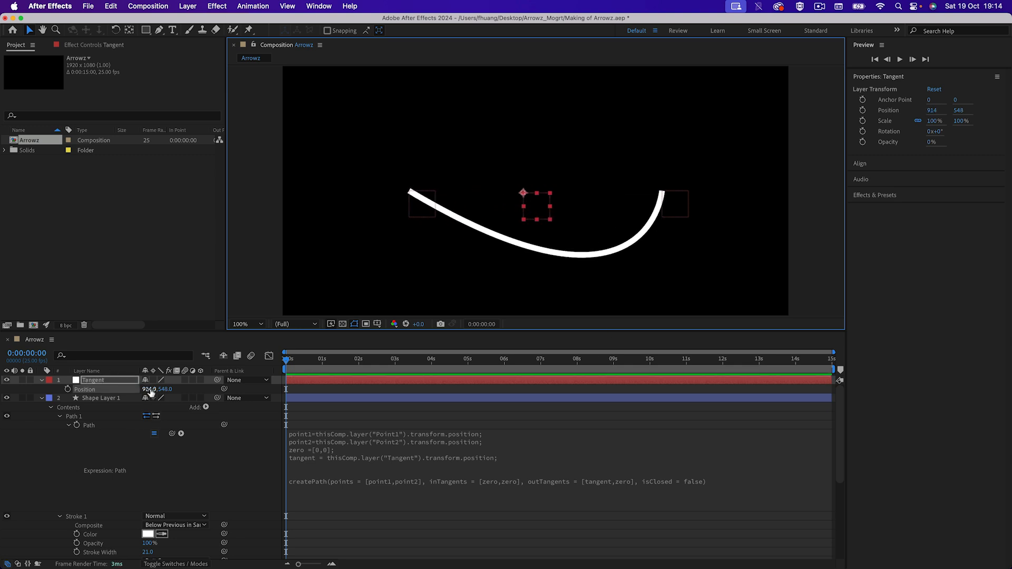
pyautogui.scroll(-5, 154, 522)
pyautogui.scroll(-6, 150, 552)
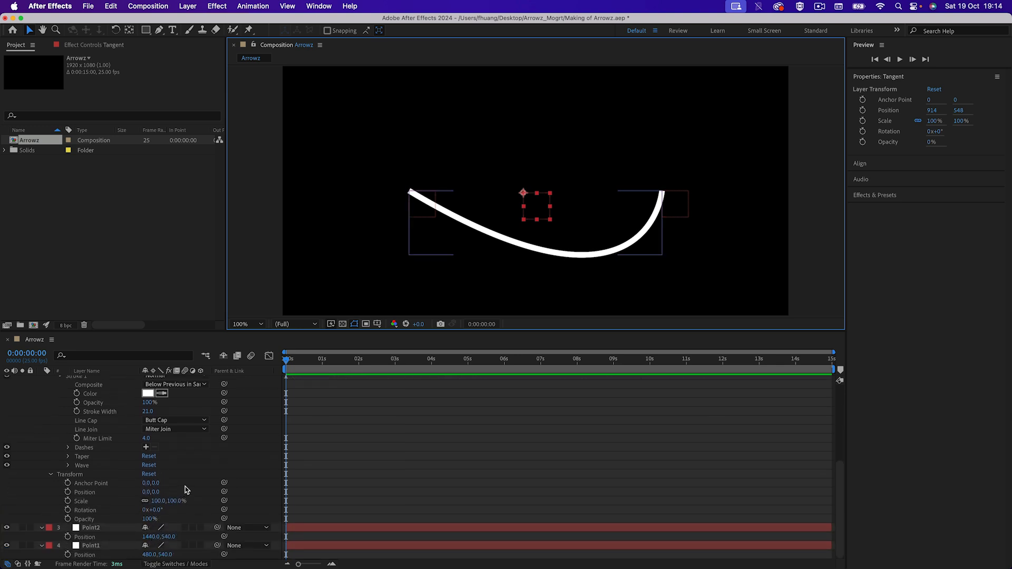
pyautogui.scroll(10, 185, 438)
pyautogui.click(150, 386)
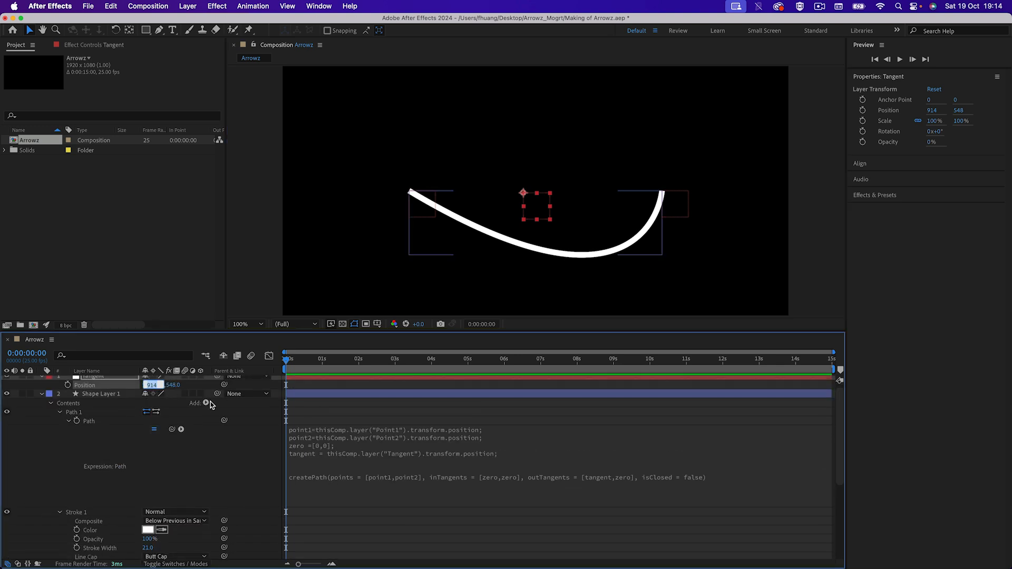
pyautogui.scroll(-5, 200, 514)
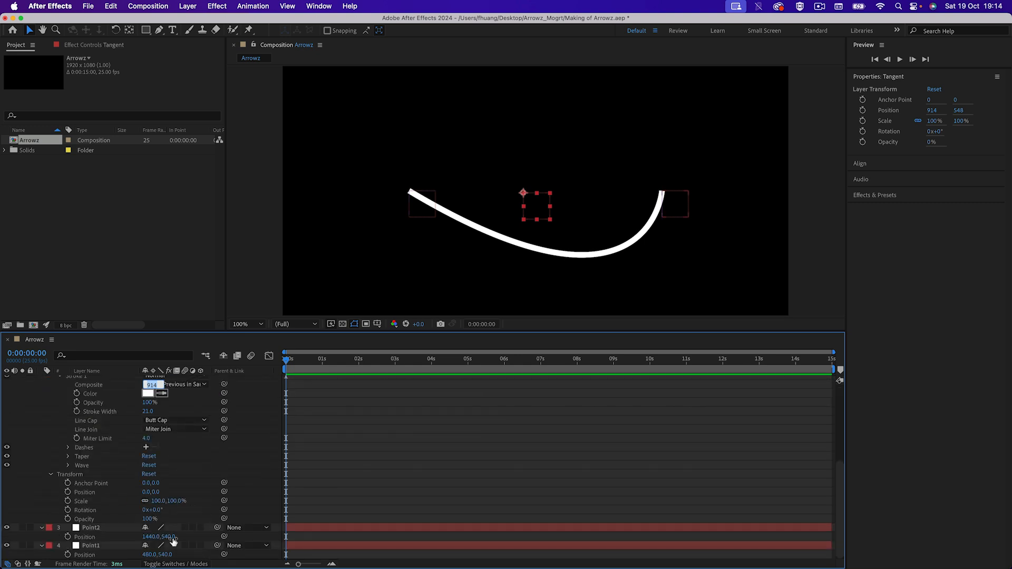
pyautogui.scroll(5, 191, 474)
pyautogui.click(174, 389)
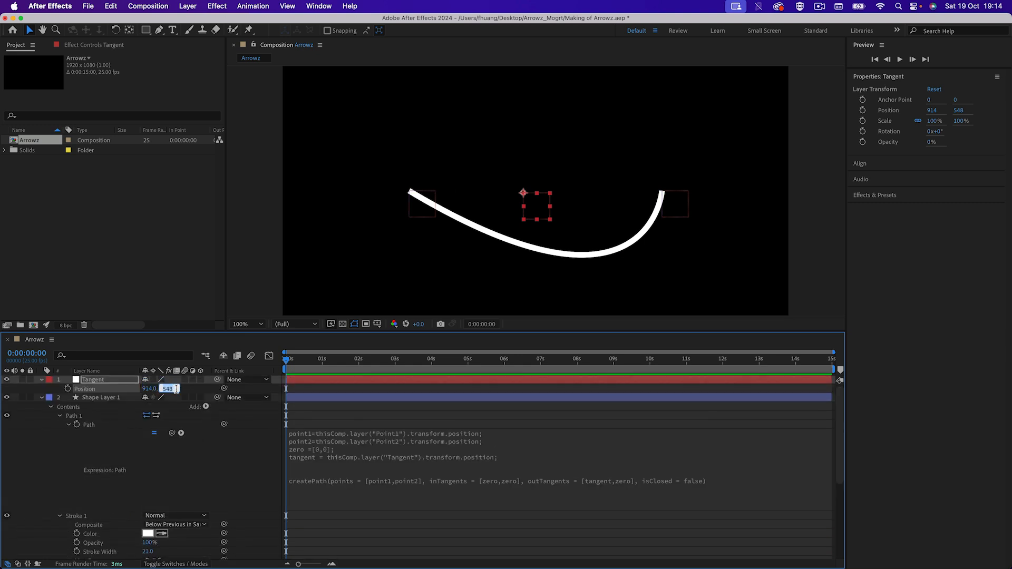
pyautogui.write('540')
pyautogui.press('Return')
pyautogui.click(151, 388)
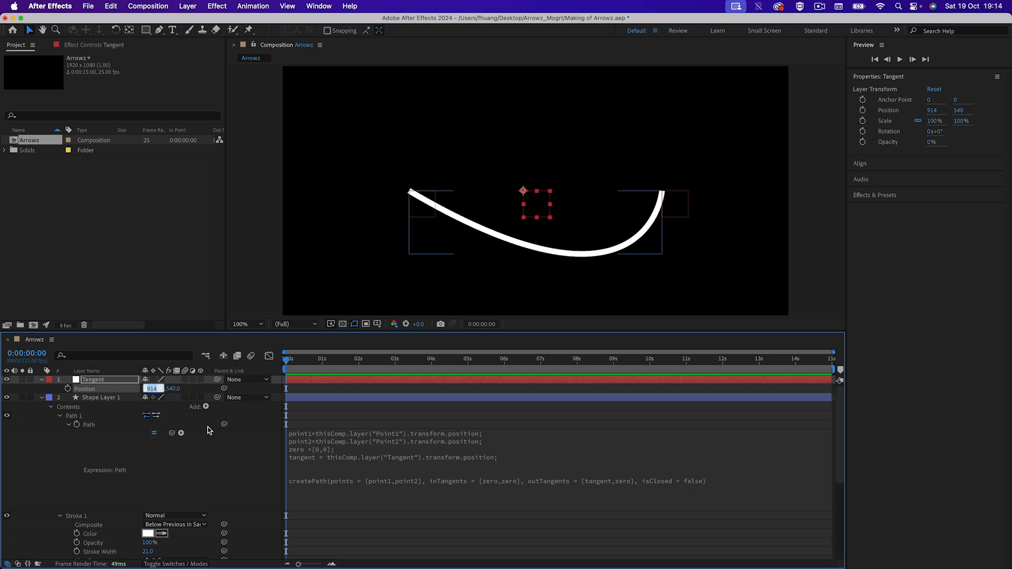
pyautogui.write('480')
pyautogui.press('Return')
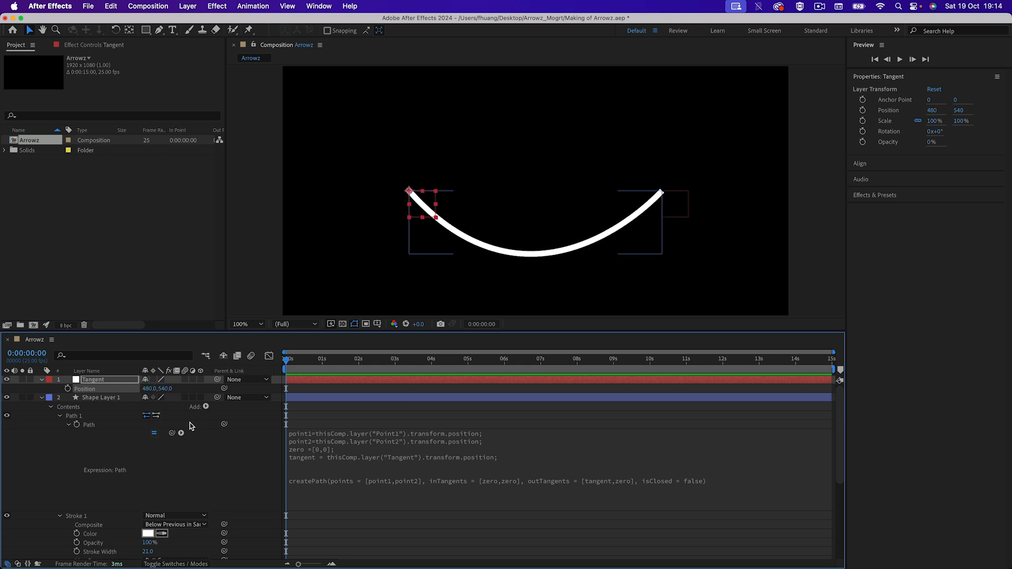
# Move the Tangent null down to about 518, 646 and back up to Y 538, then set its X position to 480
pyautogui.moveTo(424, 213); pyautogui.dragTo(434, 253)
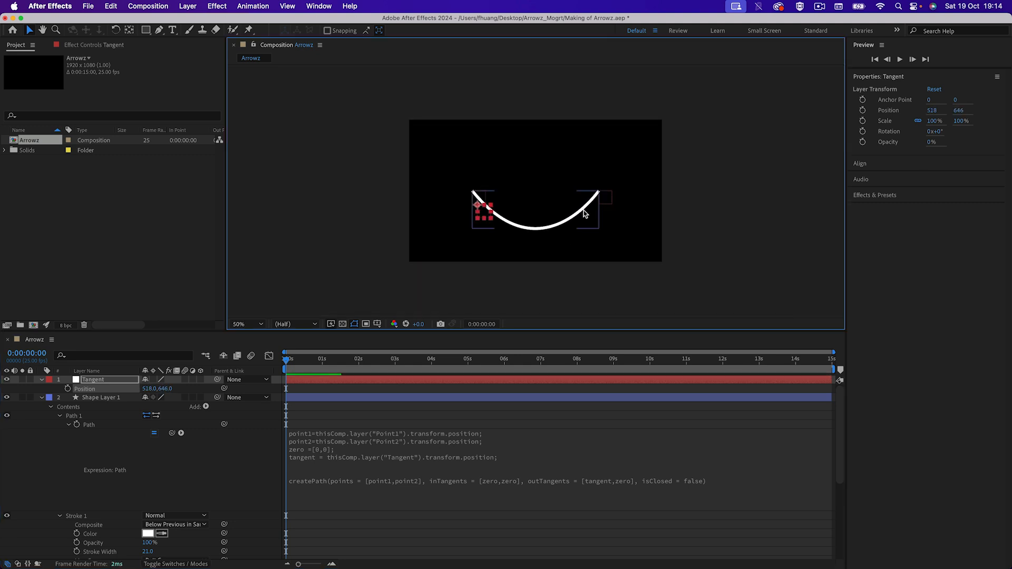
pyautogui.moveTo(436, 239); pyautogui.dragTo(429, 211)
pyautogui.click(151, 390)
pyautogui.write('480')
pyautogui.press('Return')
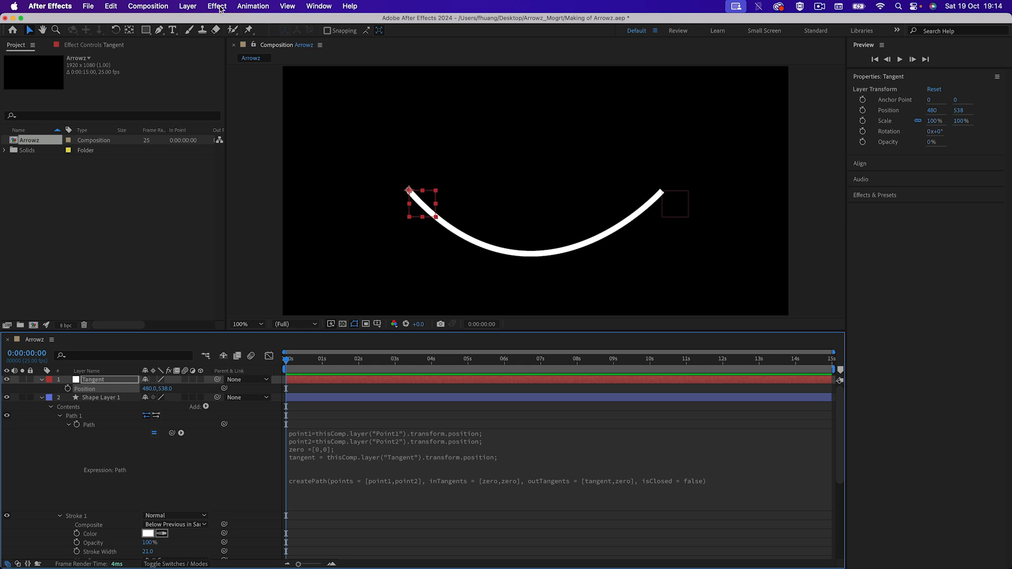
# Show the rulers and add a vertical guide at position 960 in the composition view
pyautogui.click(288, 6)
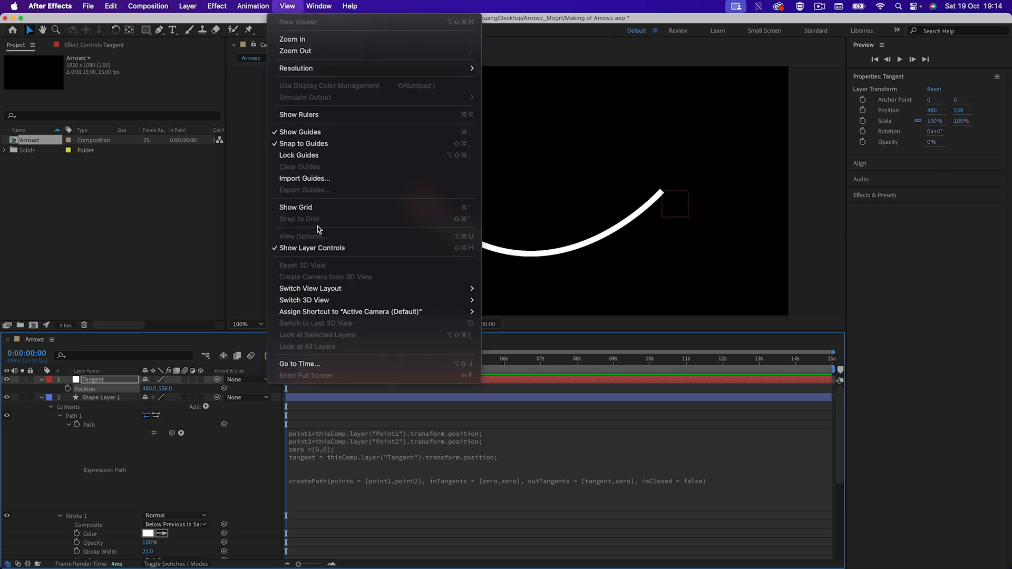
pyautogui.click(337, 115)
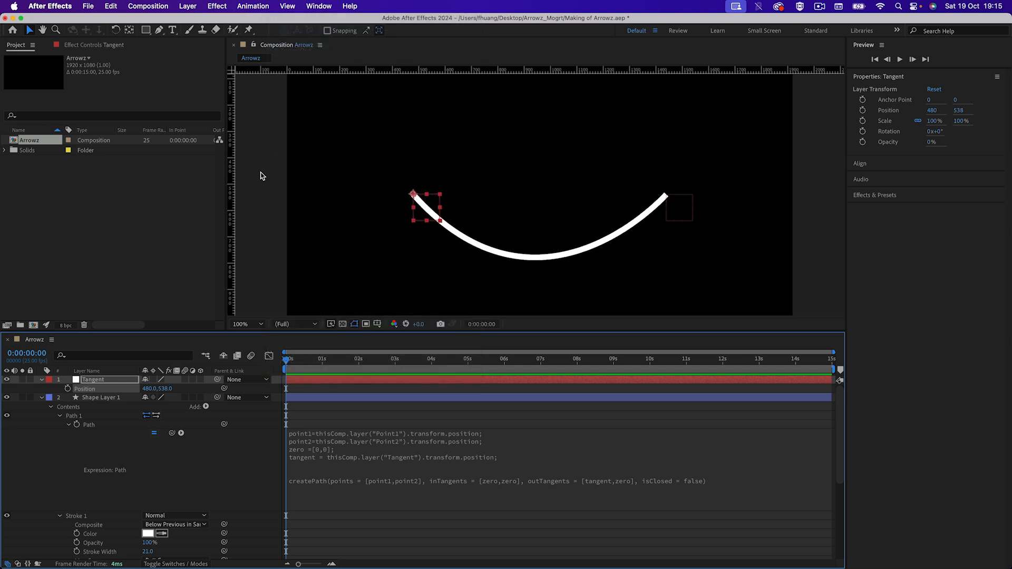
pyautogui.moveTo(232, 218); pyautogui.dragTo(536, 218)
pyautogui.doubleClick(536, 218)
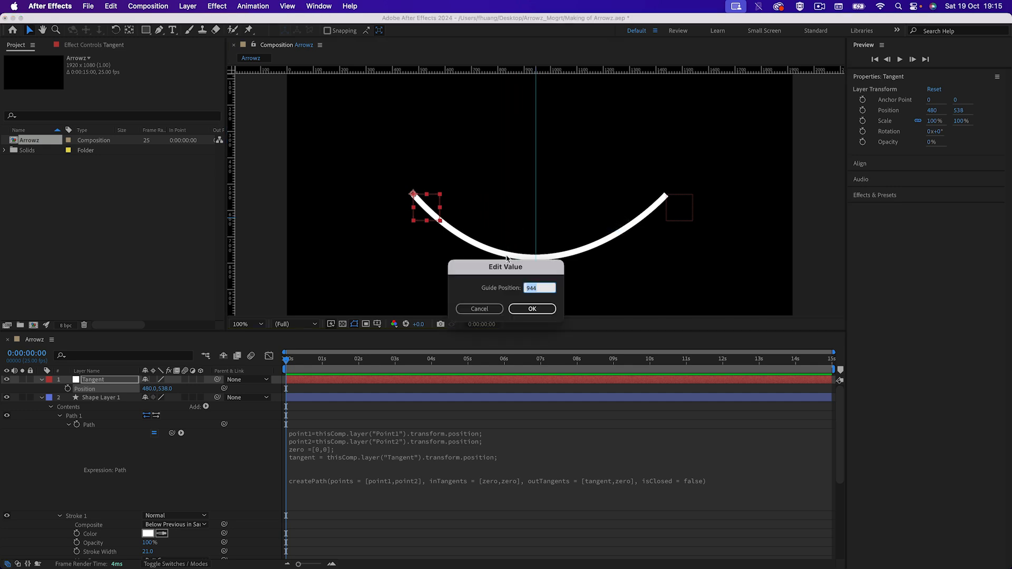
pyautogui.write('960')
pyautogui.press('Return')
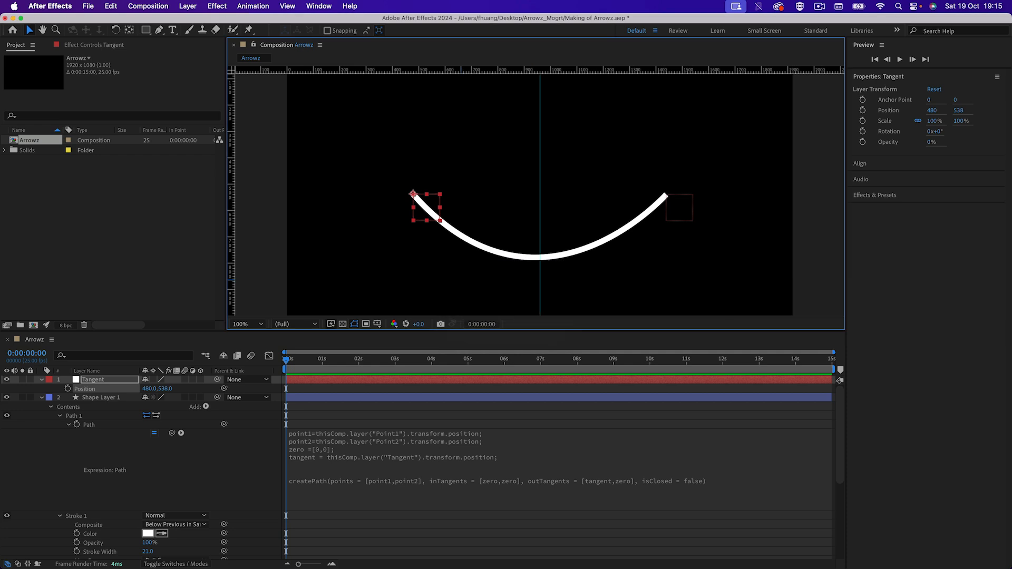
# Move the Tangent null to about 546, 496, then reset its X position to 480
pyautogui.moveTo(430, 211); pyautogui.dragTo(438, 213)
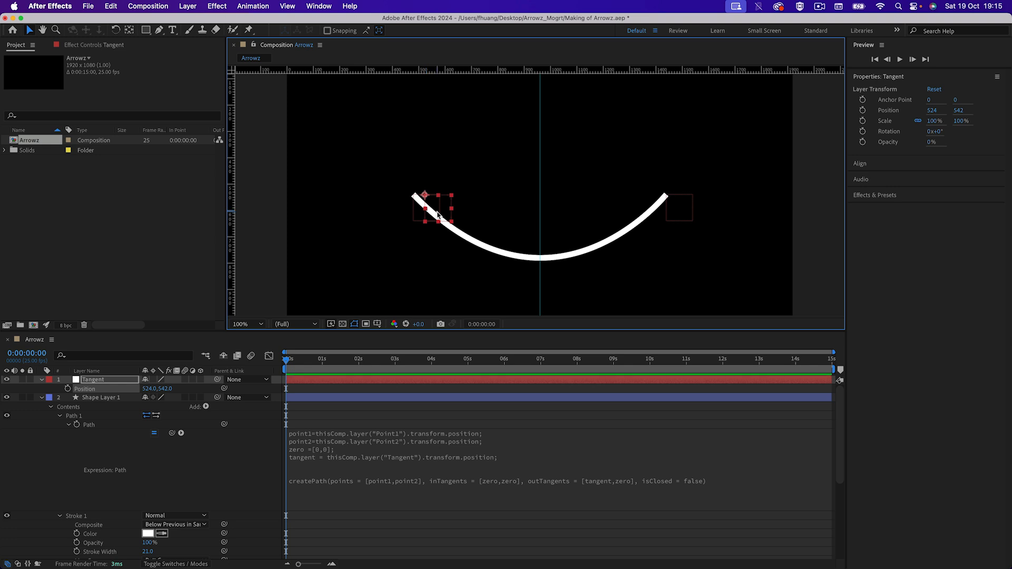
pyautogui.moveTo(438, 213)
pyautogui.mouseDown()
pyautogui.moveTo(451, 89)
pyautogui.moveTo(451, 273)
pyautogui.moveTo(448, 211)
pyautogui.moveTo(519, 203)
pyautogui.moveTo(467, 197)
pyautogui.moveTo(430, 211)
pyautogui.moveTo(444, 220)
pyautogui.mouseUp()
pyautogui.click(151, 389)
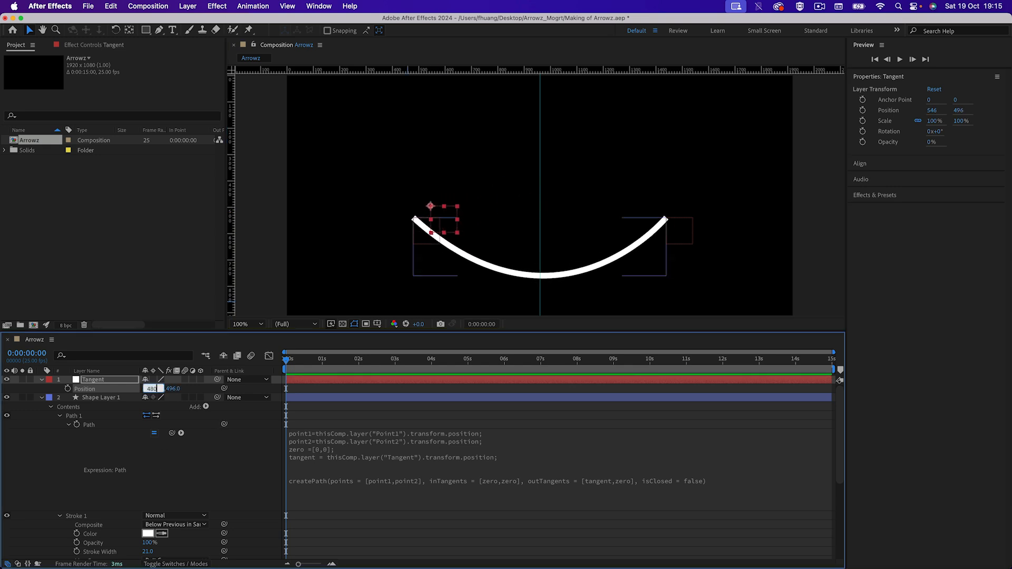
pyautogui.press('Return')
# Check the Point1 and Point2 positions and set the Tangent null's X position to 540
pyautogui.click(152, 388)
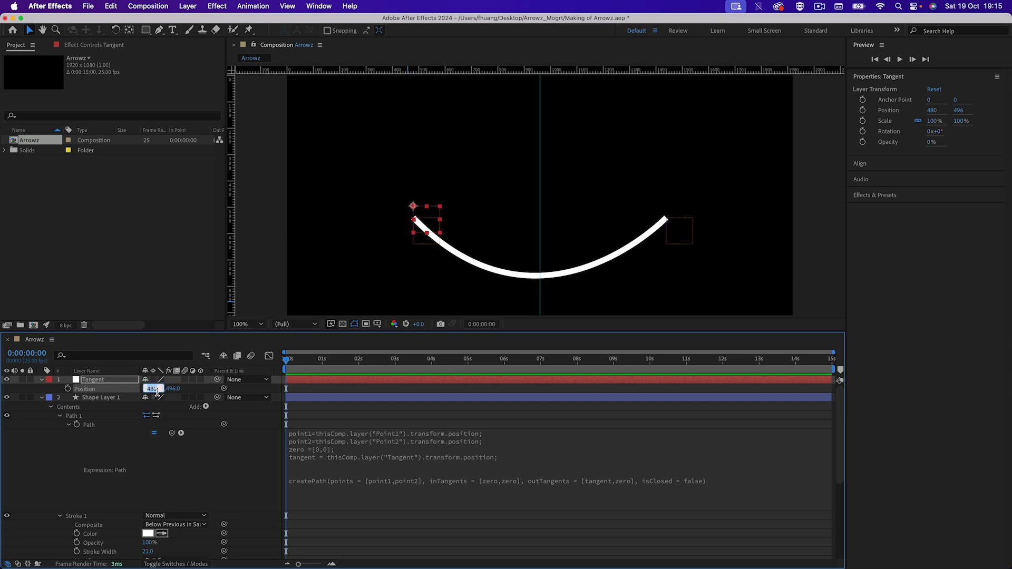
pyautogui.scroll(-1, 194, 472)
pyautogui.scroll(-5, 193, 474)
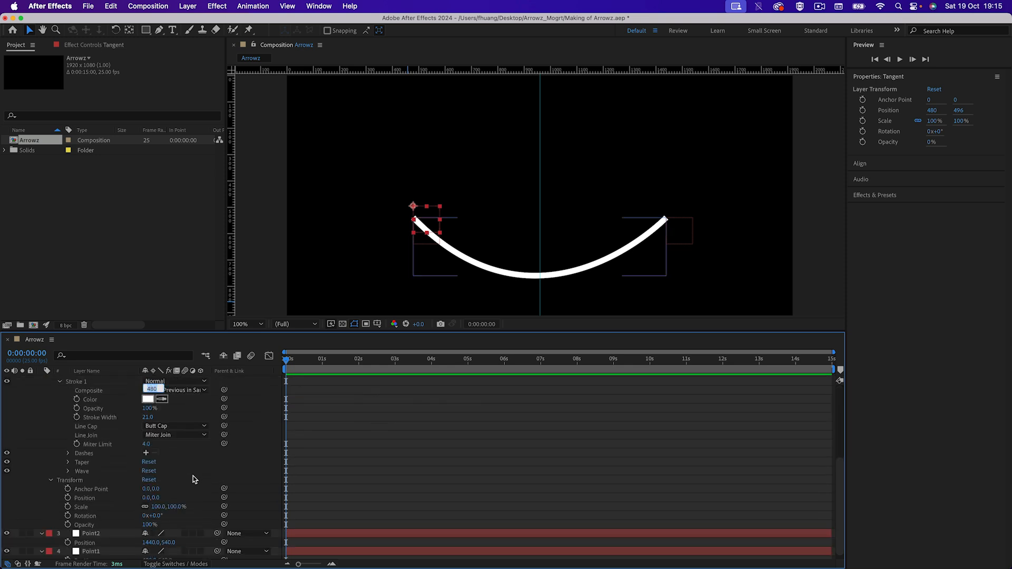
pyautogui.scroll(-2, 191, 495)
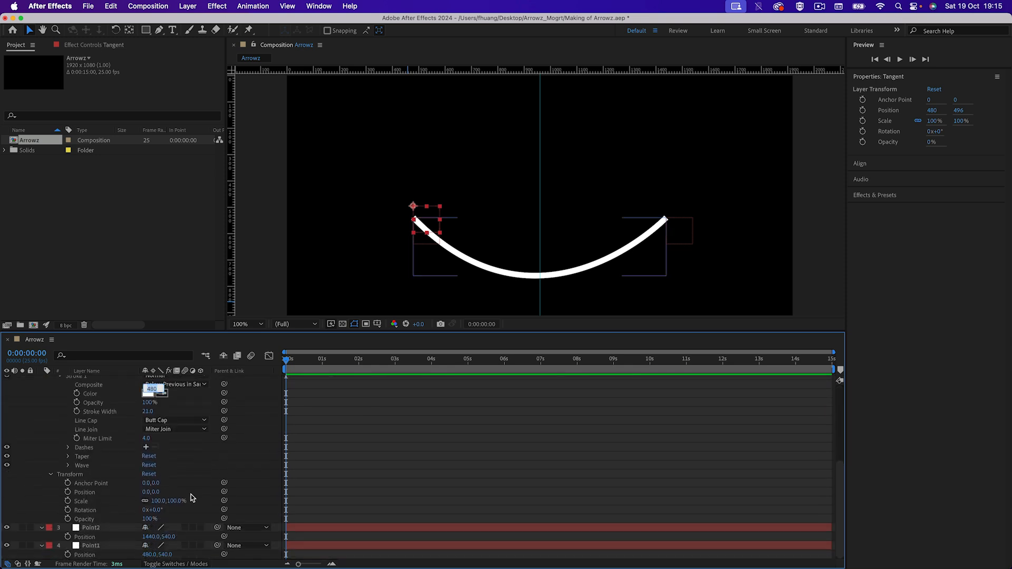
pyautogui.scroll(8, 191, 494)
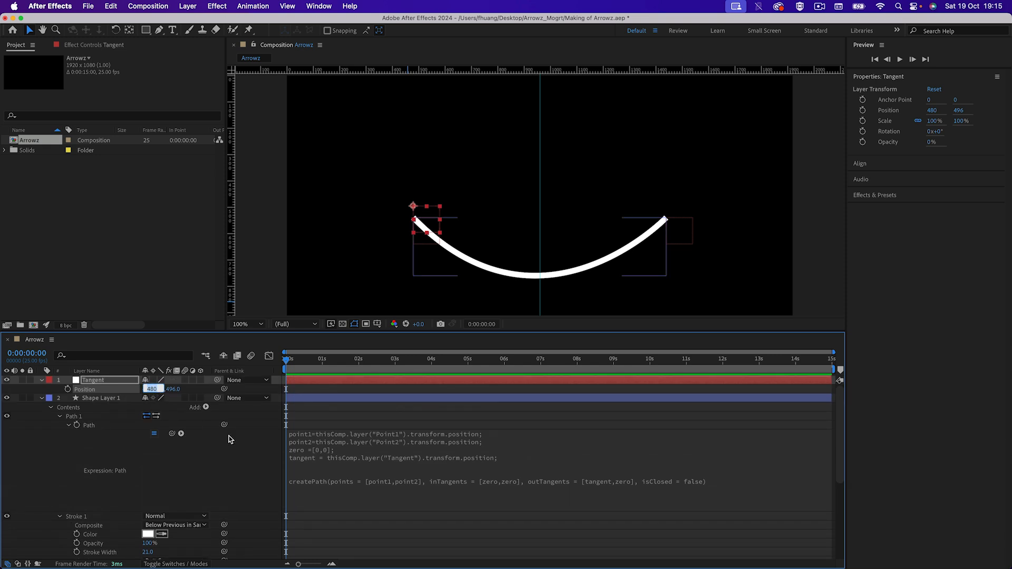
pyautogui.write('540')
pyautogui.press('Return')
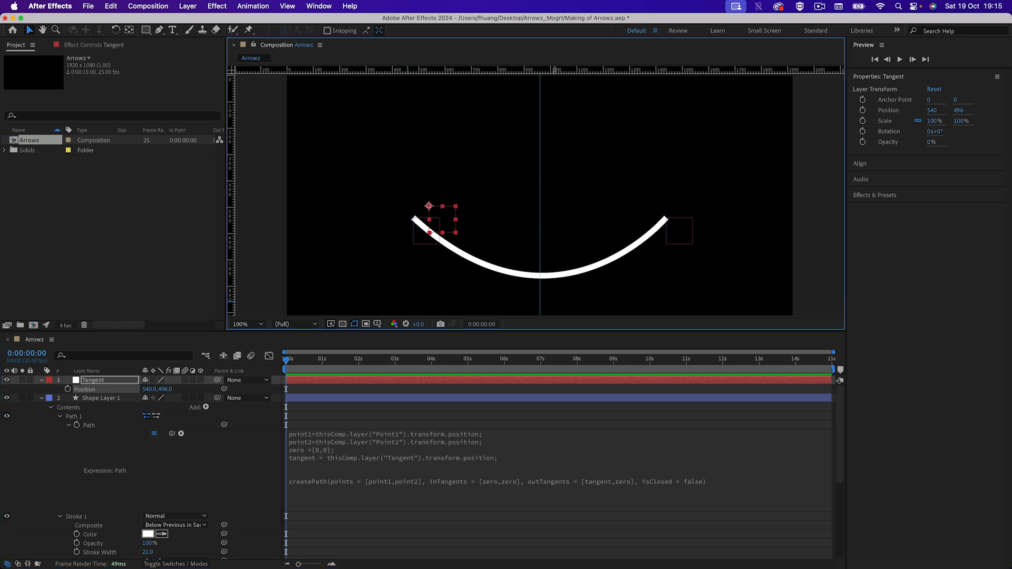
# Move the Tangent null up to about 548, 64, then set its Y position to 0
pyautogui.moveTo(444, 218); pyautogui.dragTo(445, 104)
pyautogui.press('.')
pyautogui.press(',')
pyautogui.press(',')
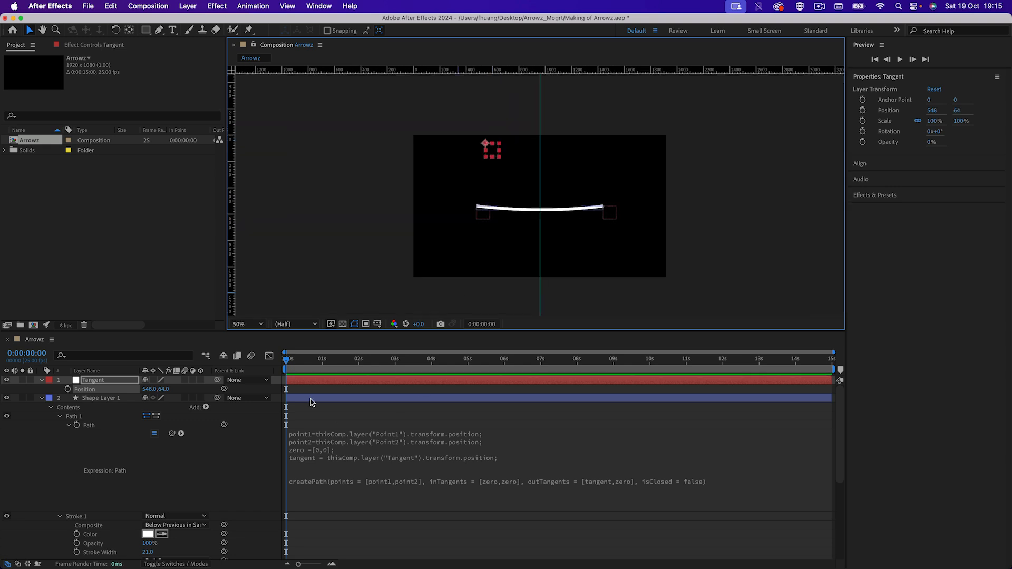
pyautogui.click(165, 389)
pyautogui.write('0')
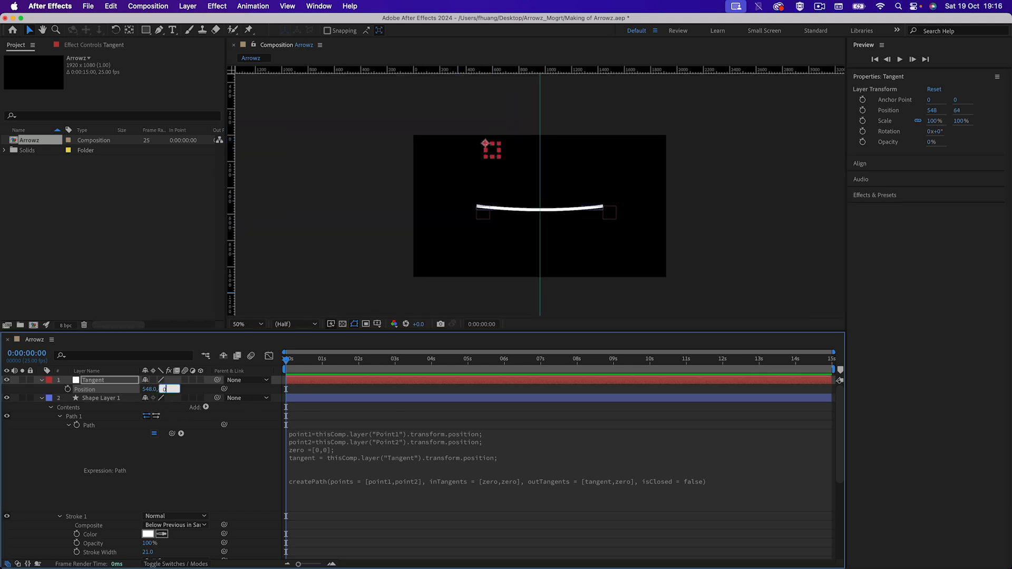
pyautogui.press('Return')
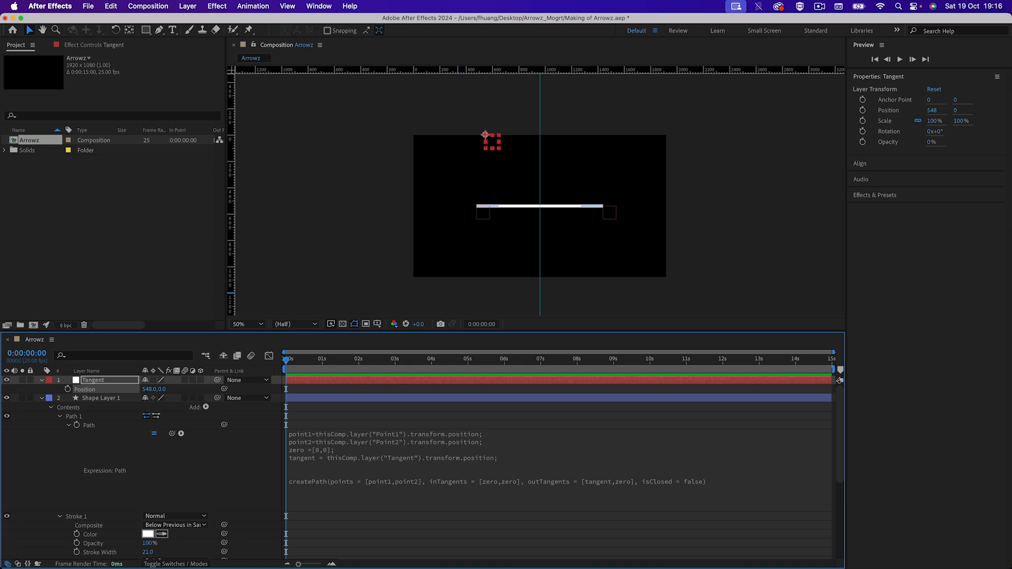
pyautogui.press('.')
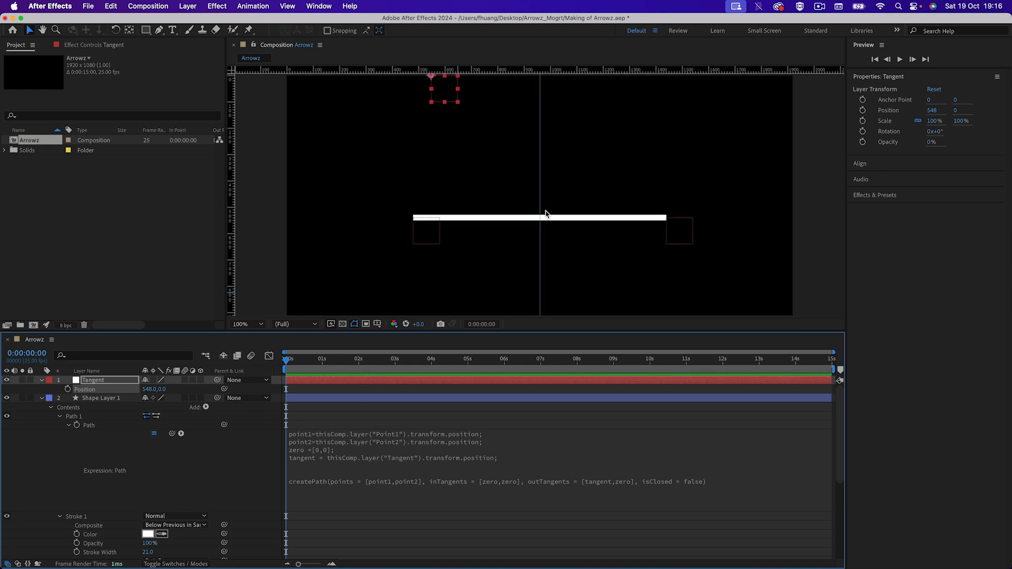
pyautogui.press(',')
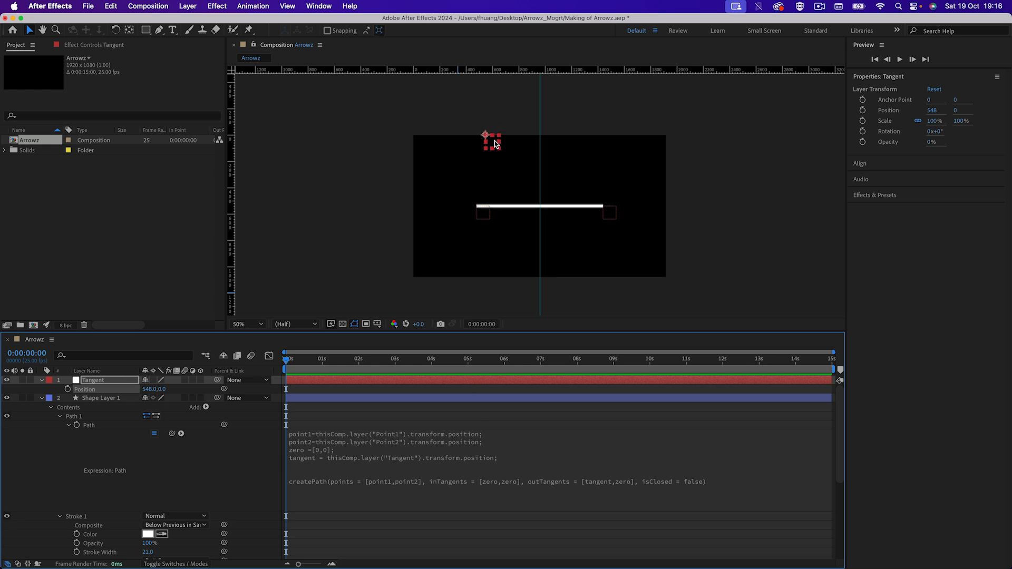
# Set the Tangent null's X position to 540
pyautogui.click(151, 389)
pyautogui.write('540')
pyautogui.press('Return')
# Test the curve by varying the Tangent null's Y position to 759 and 492, and reset it to 0
pyautogui.moveTo(163, 389)
pyautogui.mouseDown()
pyautogui.moveTo(337, 358)
pyautogui.moveTo(709, 267)
pyautogui.moveTo(686, 267)
pyautogui.mouseUp()
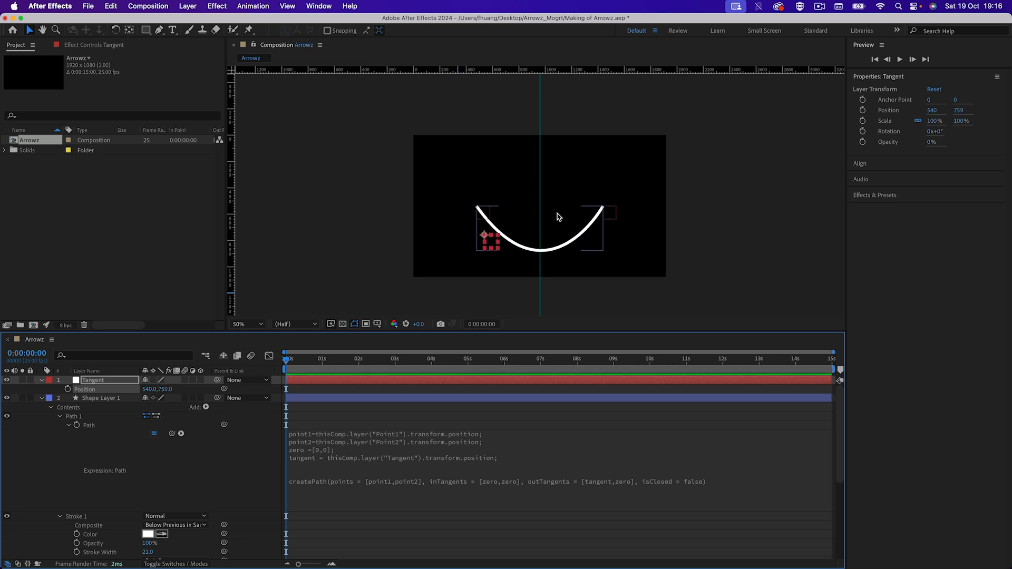
pyautogui.press('.')
pyautogui.moveTo(163, 389); pyautogui.dragTo(4, 416)
pyautogui.click(167, 389)
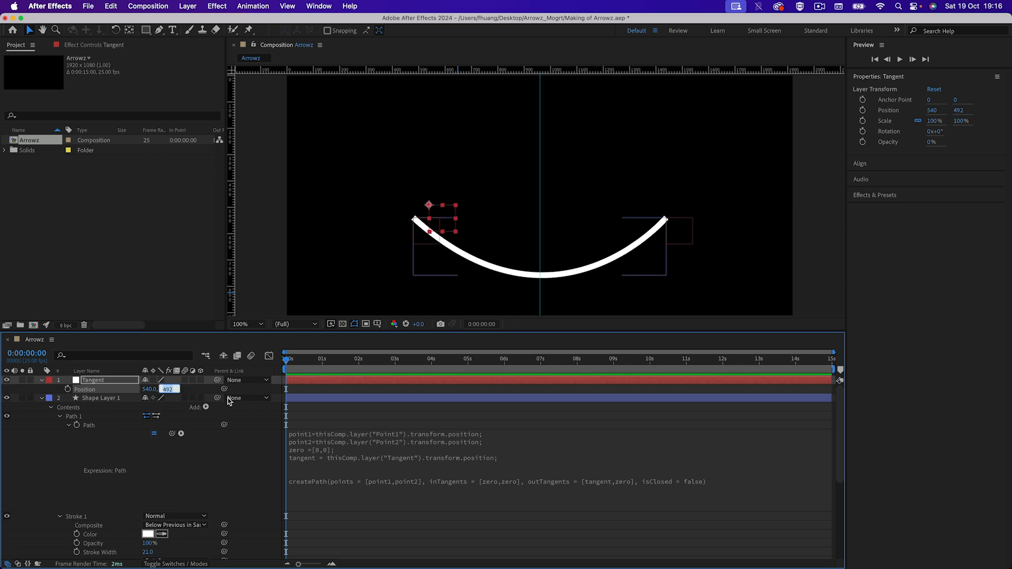
pyautogui.write('0')
pyautogui.press('Return')
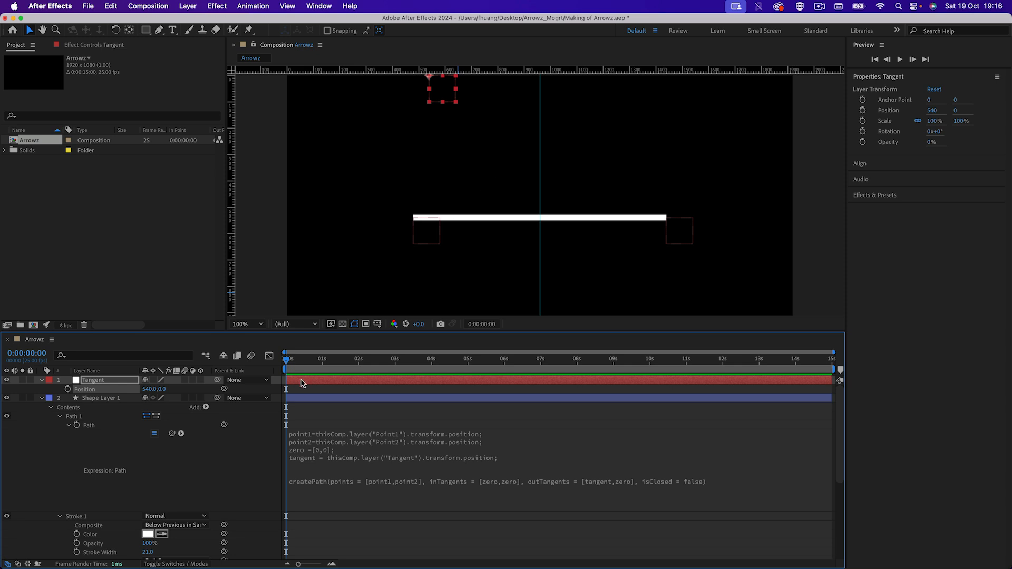
pyautogui.press(',')
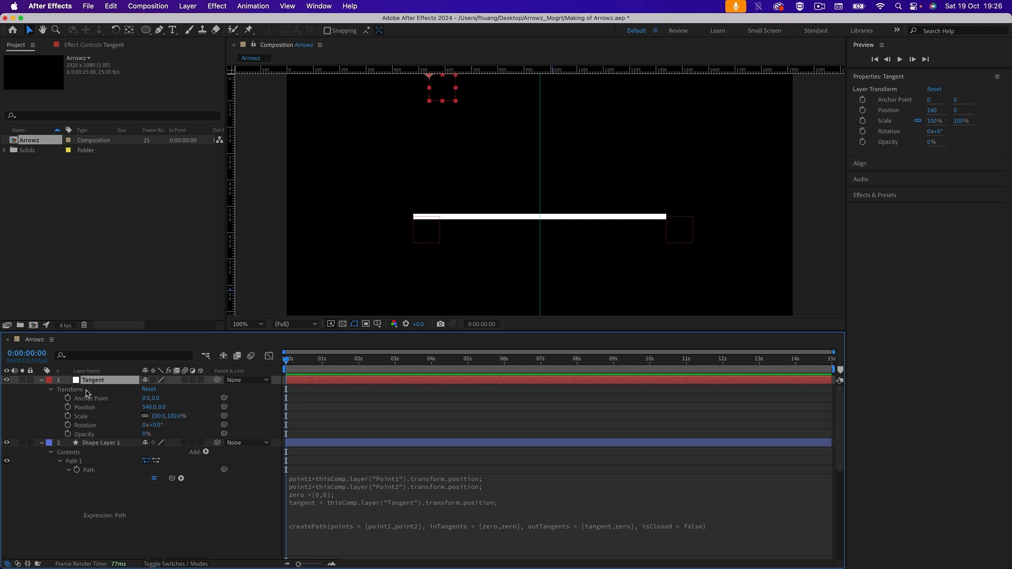
# Add a new null object to the composition and rename it Tangent_controller
pyautogui.rightClick(80, 396)
pyautogui.moveTo(95, 401)
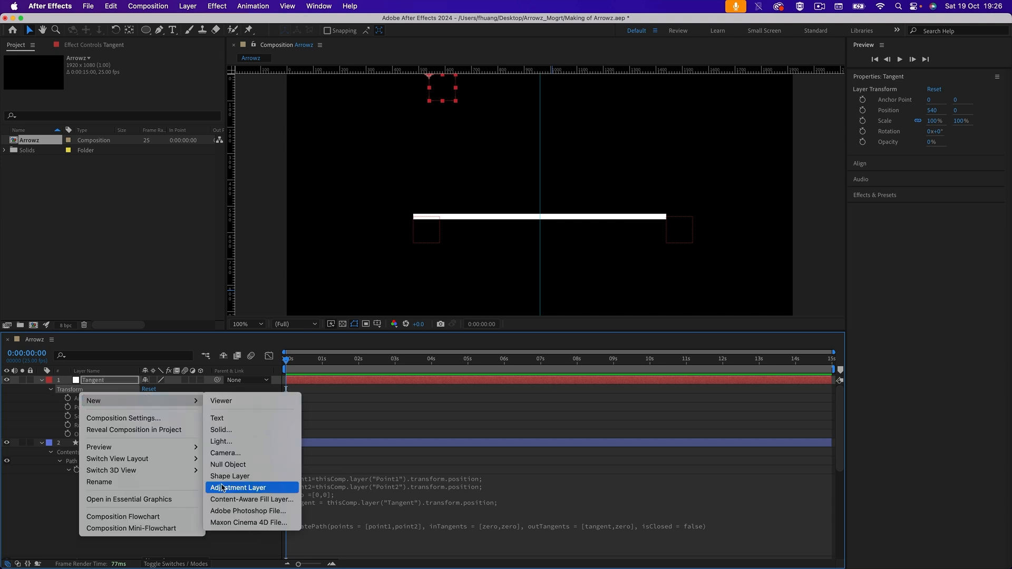
pyautogui.click(226, 465)
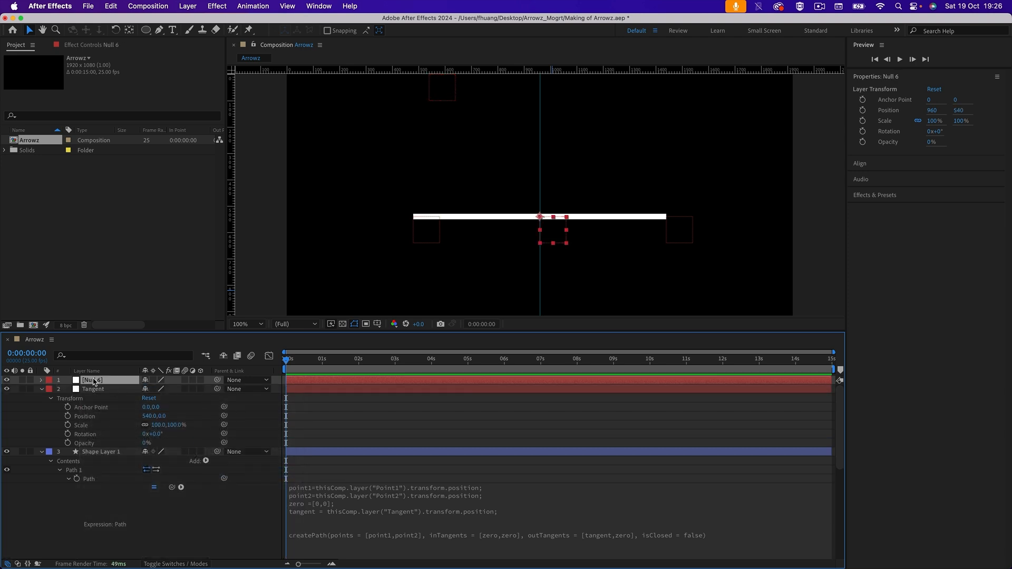
pyautogui.press('Return')
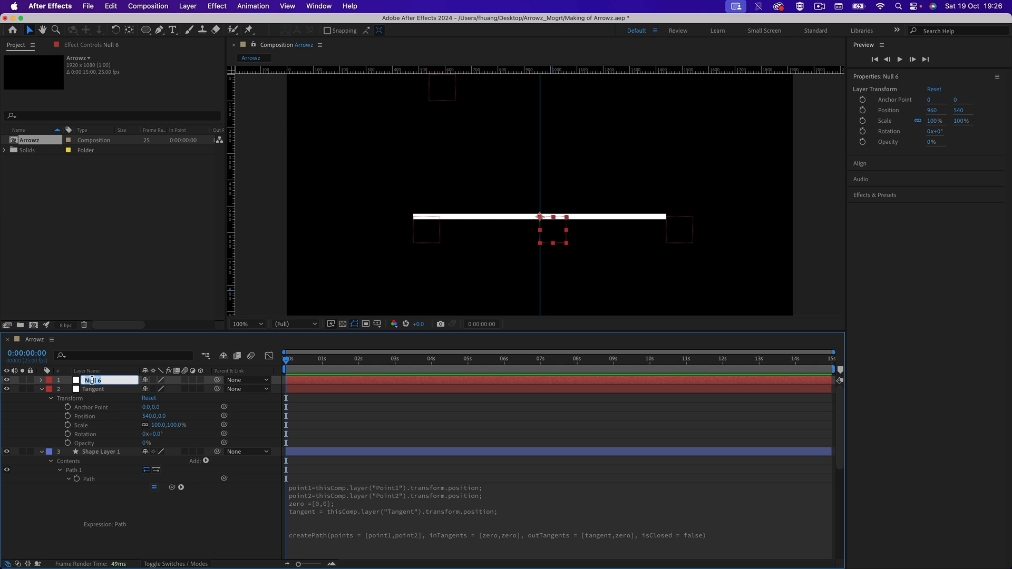
pyautogui.write('Tangent_controller')
pyautogui.press('Return')
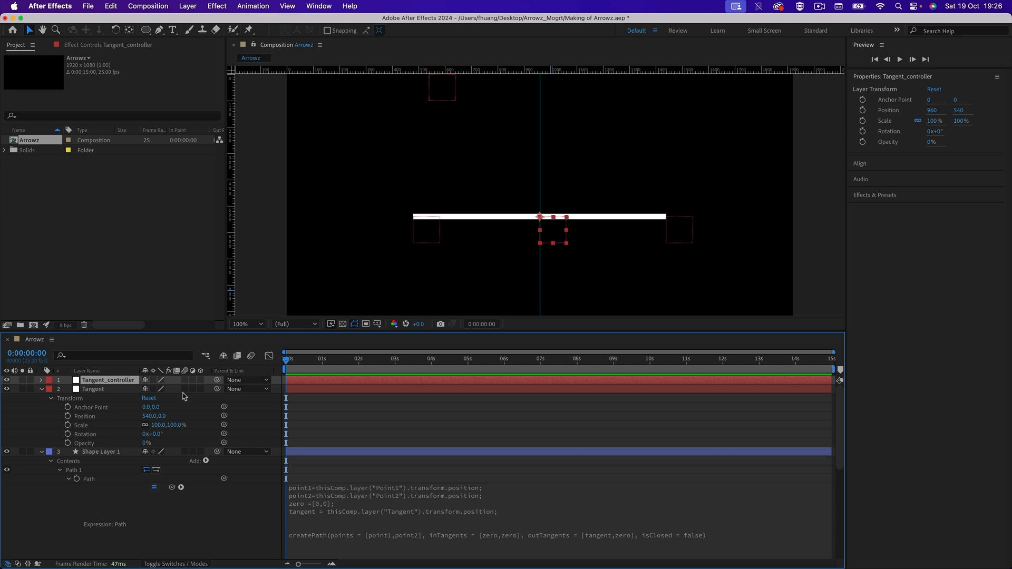
# Reveal only the Position property of the Tangent_controller null in the timeline
pyautogui.click(104, 391)
pyautogui.click(107, 381)
pyautogui.press('p')
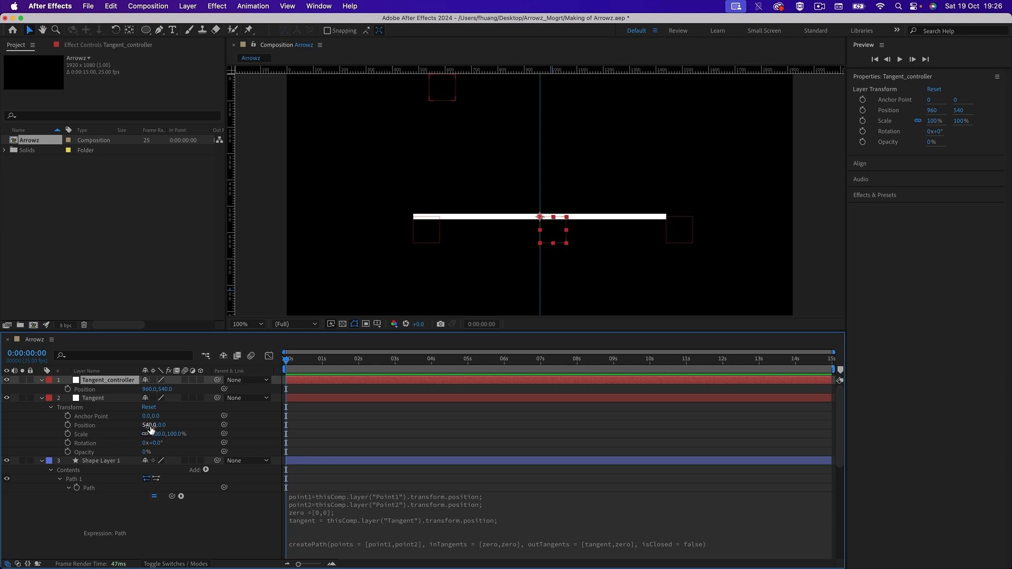
# Try a Y position of 176 for the Tangent null, and undo the change
pyautogui.click(451, 92)
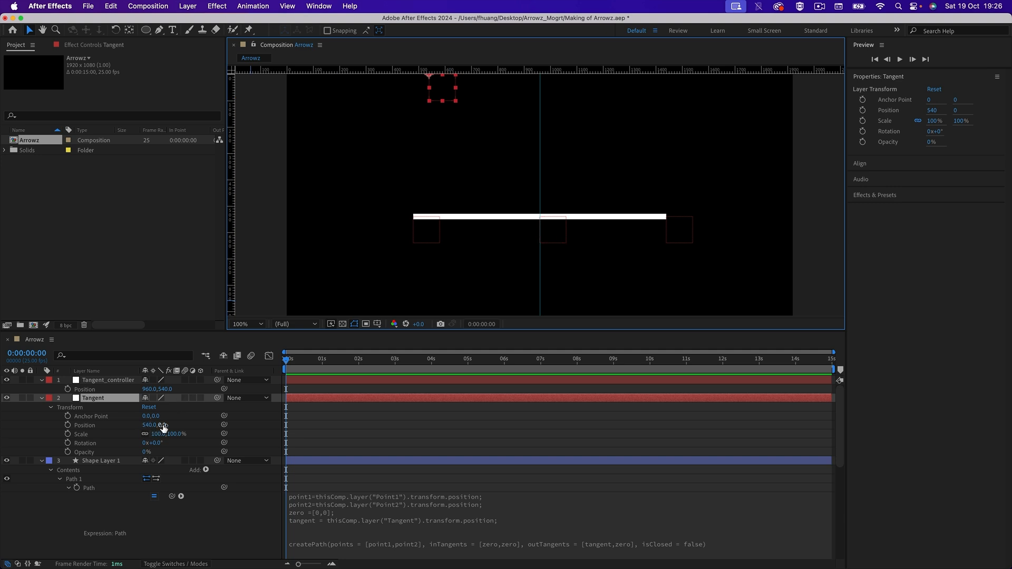
pyautogui.moveTo(166, 426); pyautogui.dragTo(255, 432)
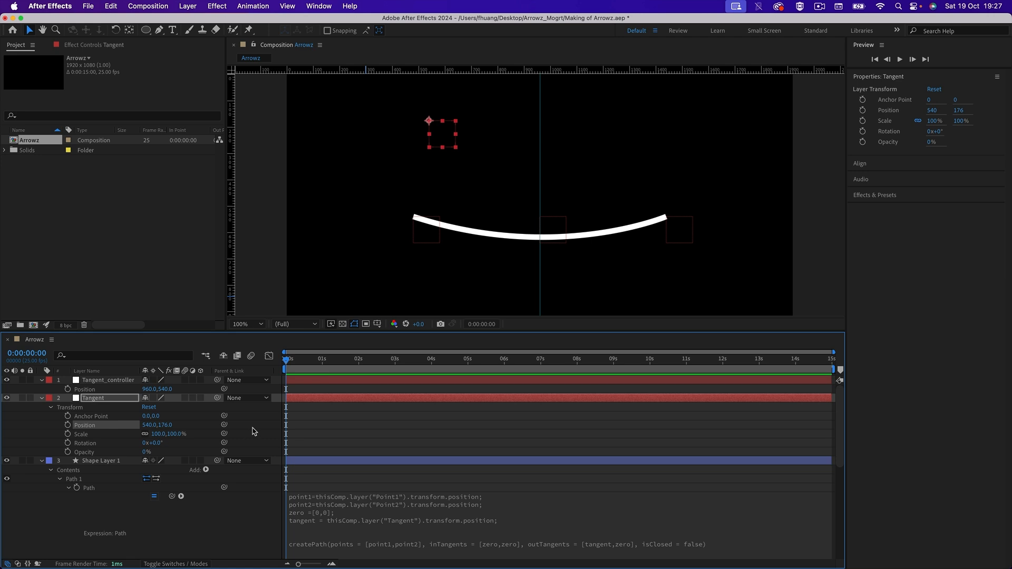
pyautogui.press('super+z')
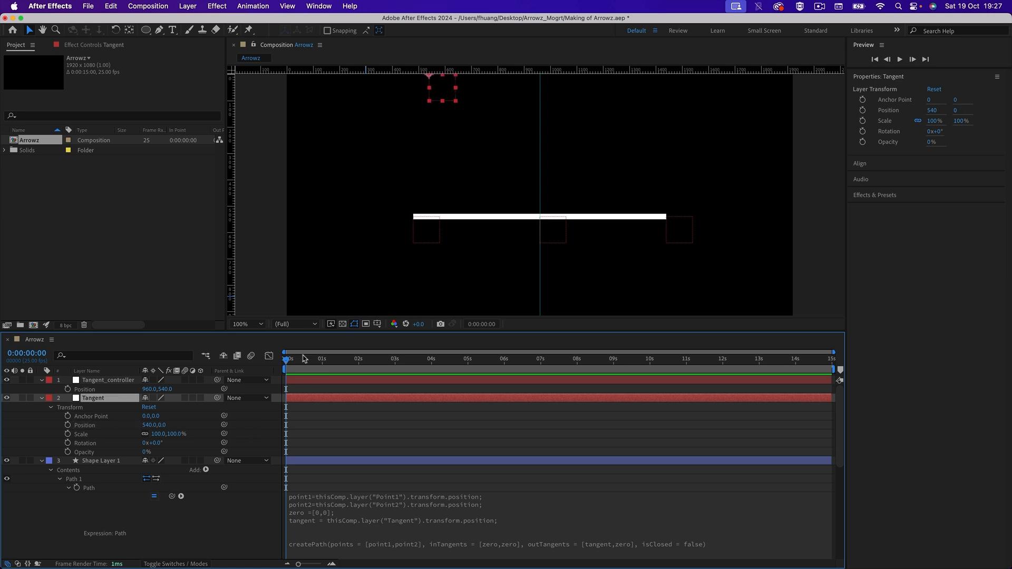
# Link the Tangent null's Position to Tangent_controller's Position by expression, and extend the expression with the index [0] and a comma
pyautogui.click(563, 232)
pyautogui.moveTo(224, 425); pyautogui.dragTo(111, 389)
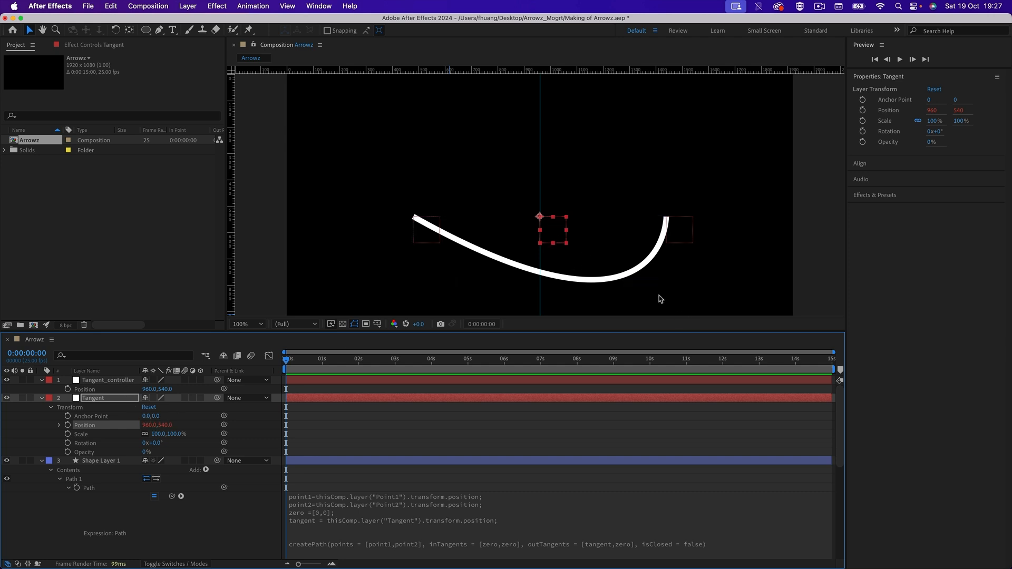
pyautogui.click(59, 425)
pyautogui.click(356, 438)
pyautogui.click(550, 437)
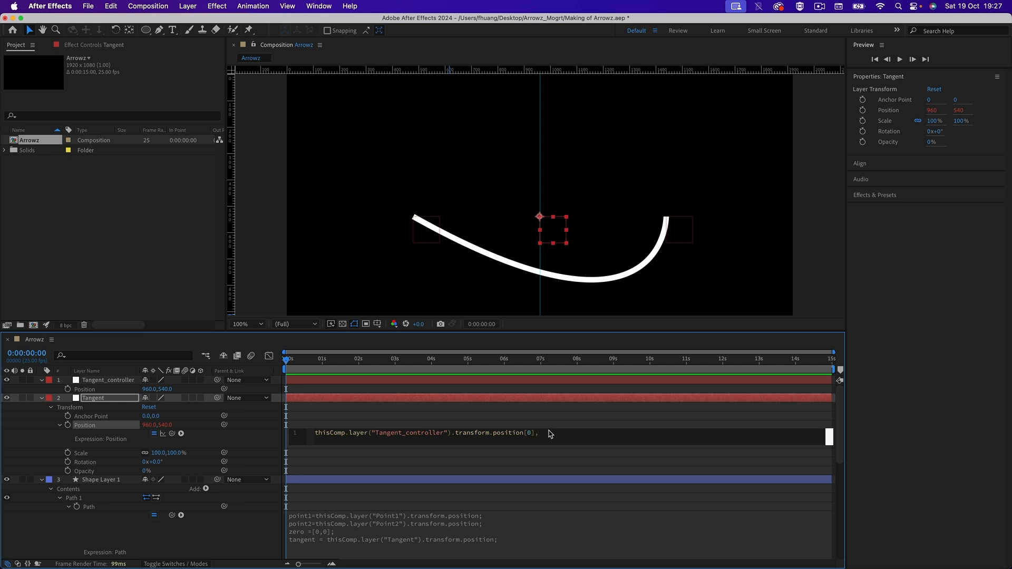
pyautogui.write(',')
# Duplicate the Tangent_controller position[0] term after the comma and enclose both terms in square brackets
pyautogui.moveTo(534, 433); pyautogui.dragTo(272, 436)
pyautogui.press('super+c')
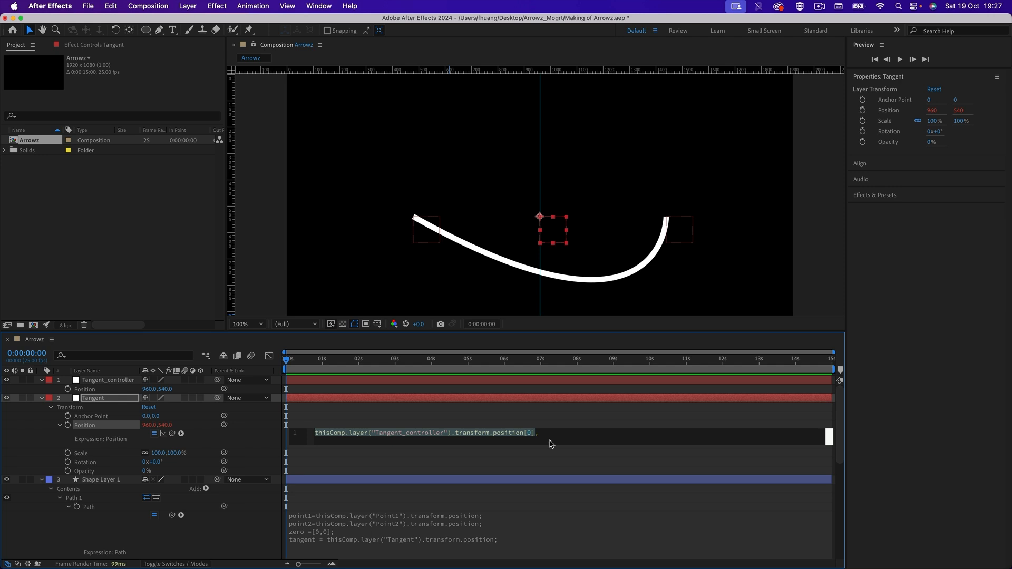
pyautogui.click(567, 434)
pyautogui.press('super+v')
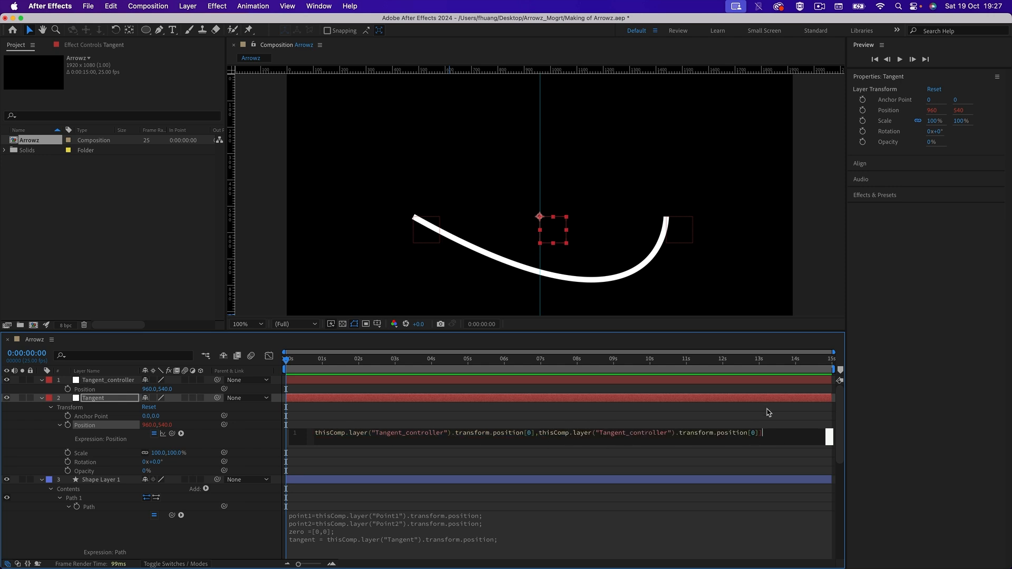
pyautogui.press('super+Left')
pyautogui.write('[')
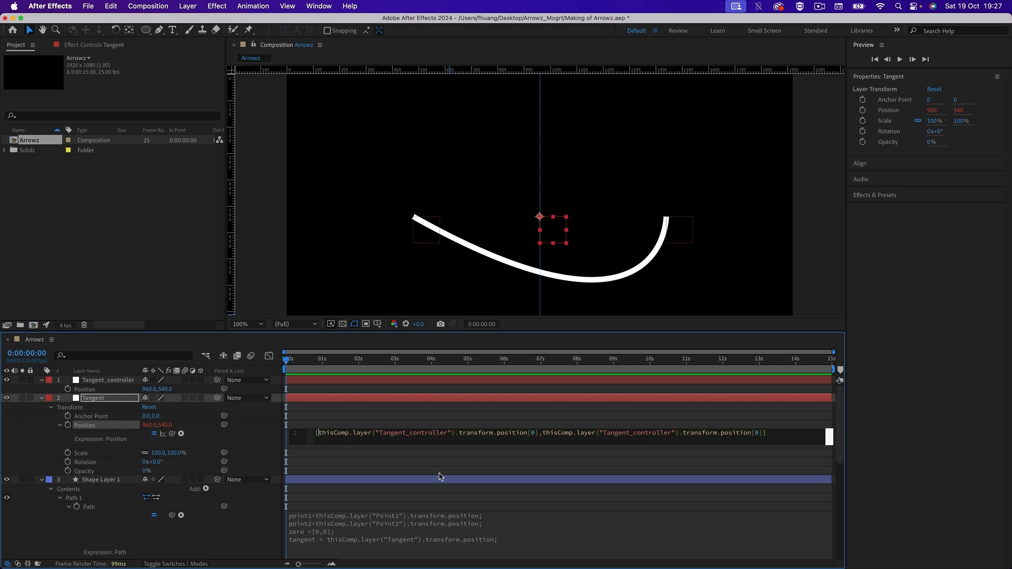
# Change the second term's index to [1] and offset the two terms by -420 and -540 in the Tangent Position expression
pyautogui.doubleClick(758, 433)
pyautogui.write('-420')
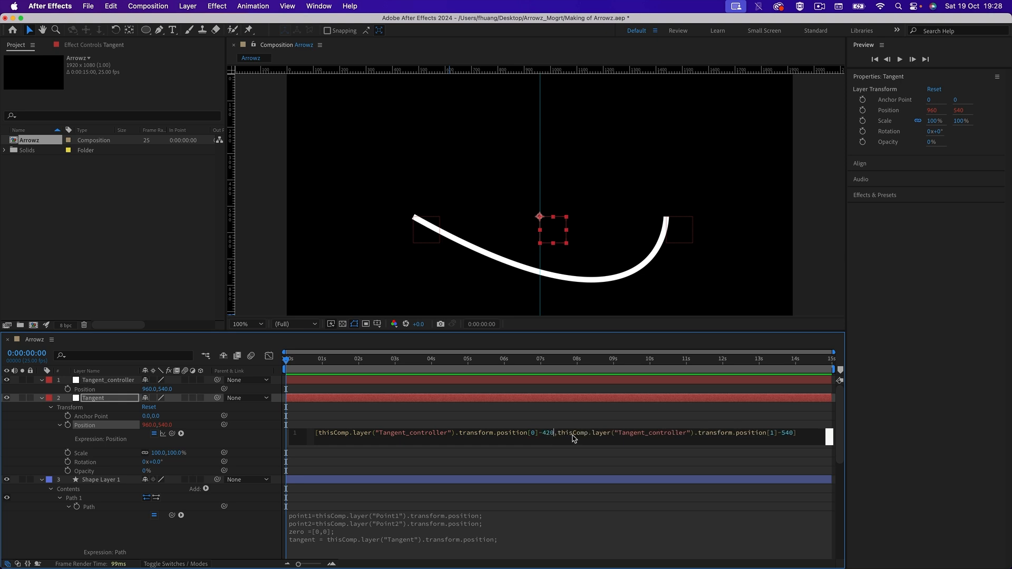
pyautogui.click(258, 442)
# Hide the Tangent null and lock its layer
pyautogui.click(442, 89)
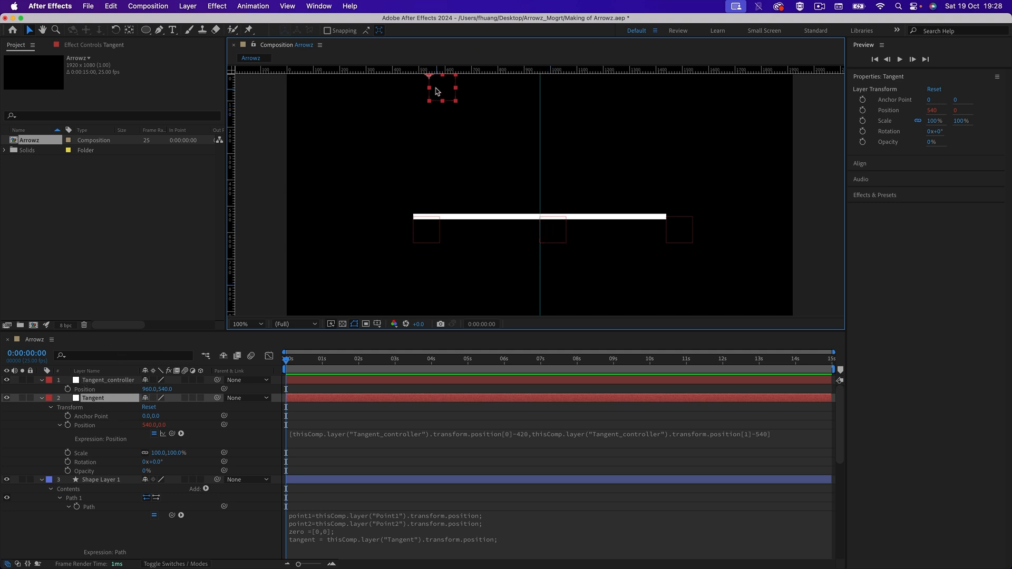
pyautogui.click(7, 398)
pyautogui.click(549, 240)
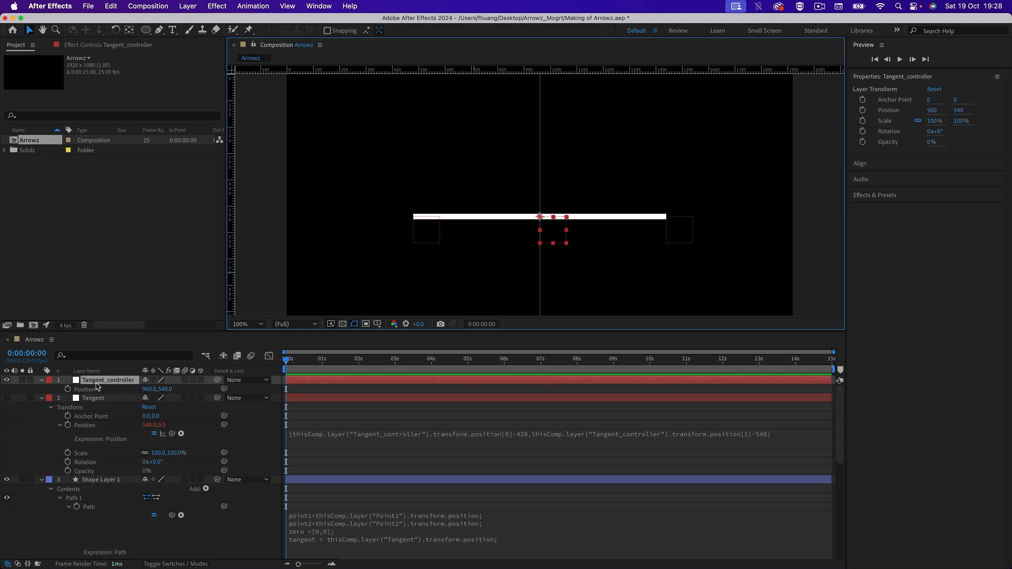
pyautogui.click(32, 399)
# Test the curve by moving Tangent_controller's Y position to 596, and reset it to 540
pyautogui.moveTo(167, 389); pyautogui.dragTo(168, 421)
pyautogui.click(166, 389)
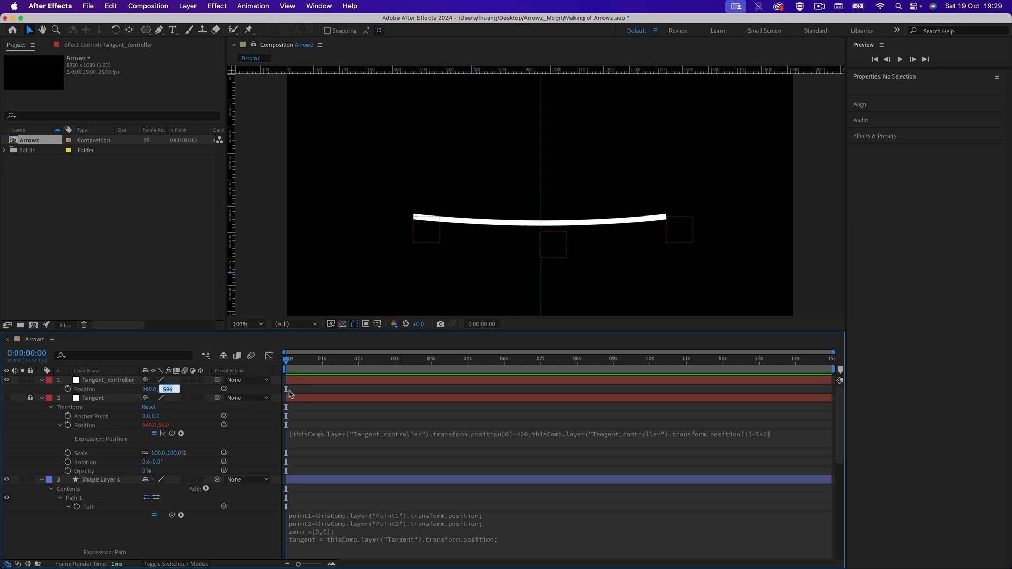
pyautogui.write('540')
pyautogui.press('Return')
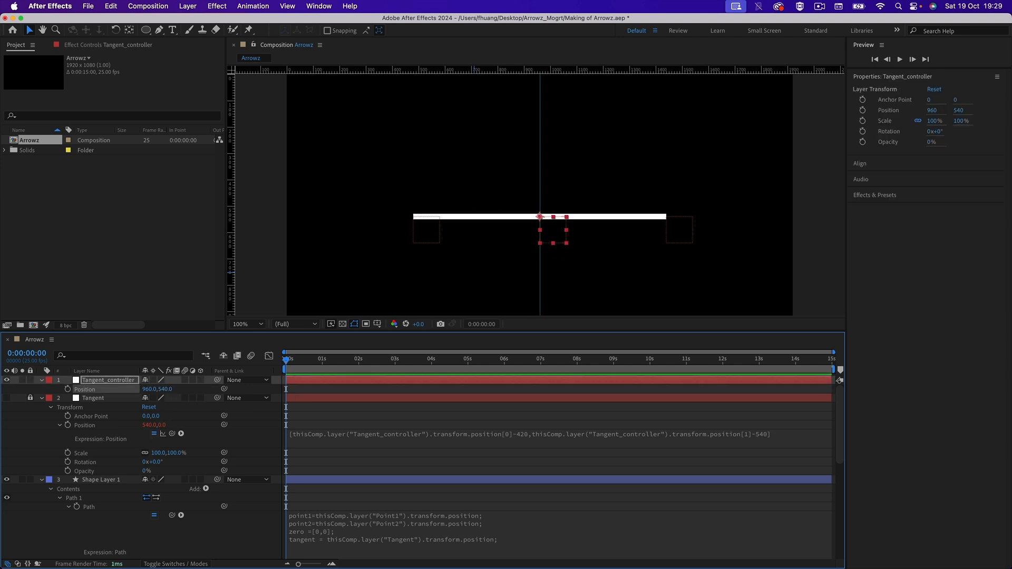
# Create a new shape layer above Tangent_controller and name it Tangent_Shape
pyautogui.click(104, 382)
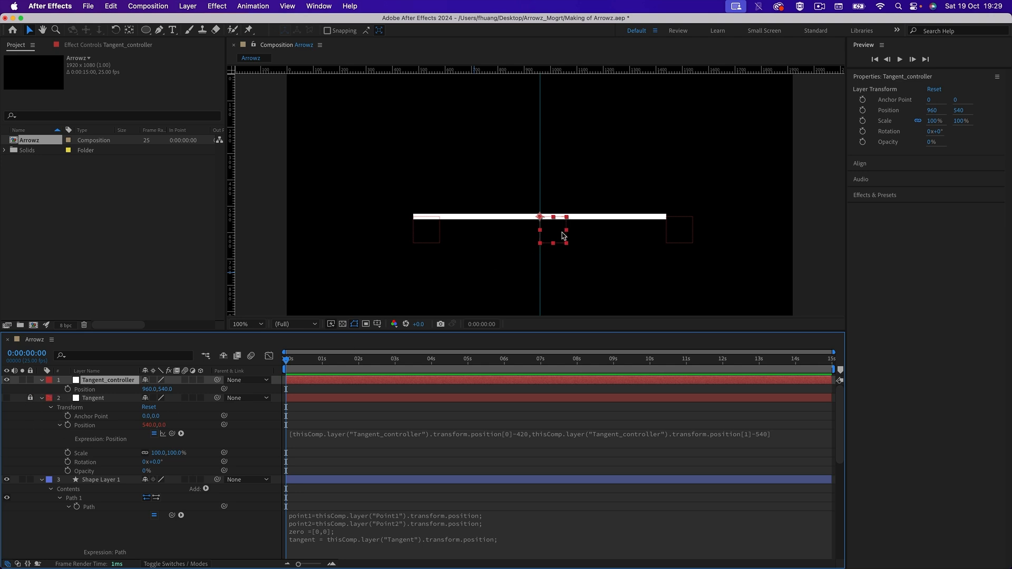
pyautogui.rightClick(53, 390)
pyautogui.moveTo(82, 399)
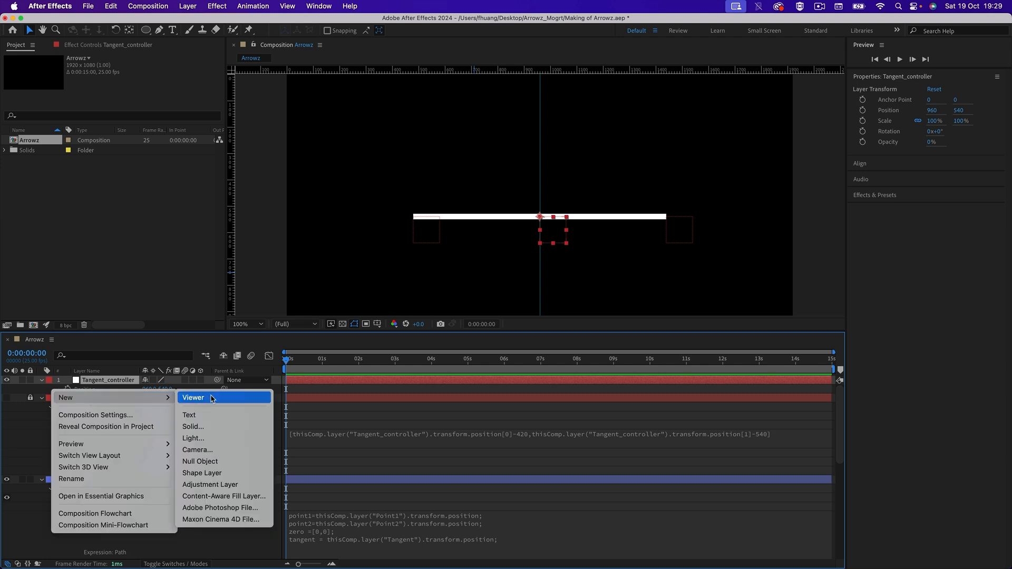
pyautogui.click(203, 474)
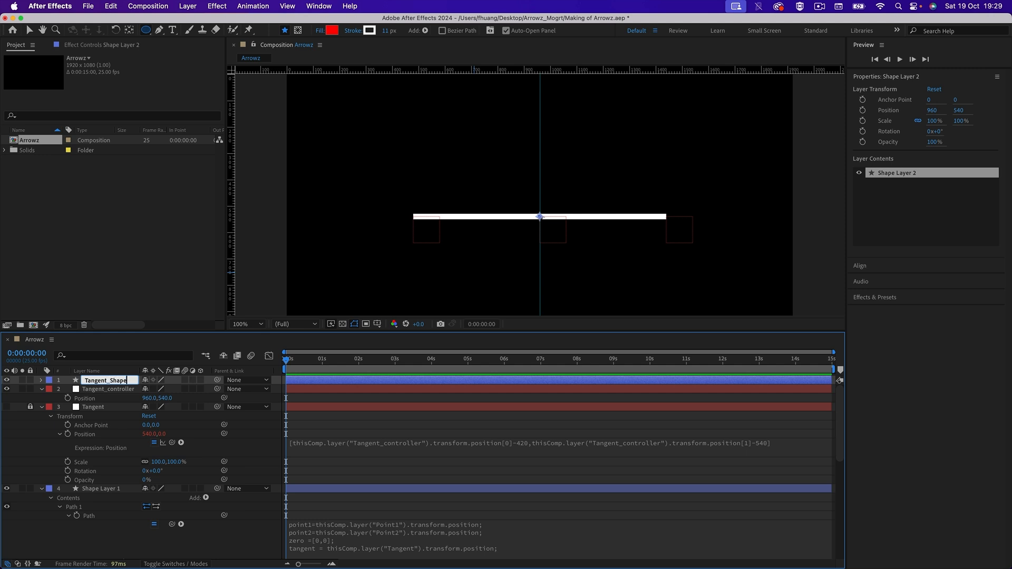
pyautogui.press('Return')
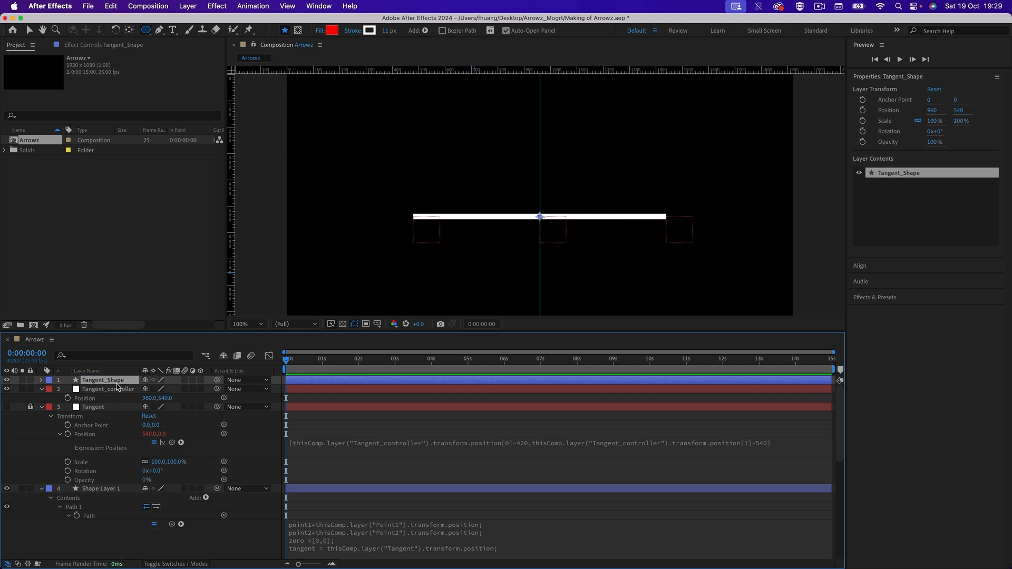
# Add an Ellipse path and a Fill to the contents of Tangent_Shape
pyautogui.click(40, 381)
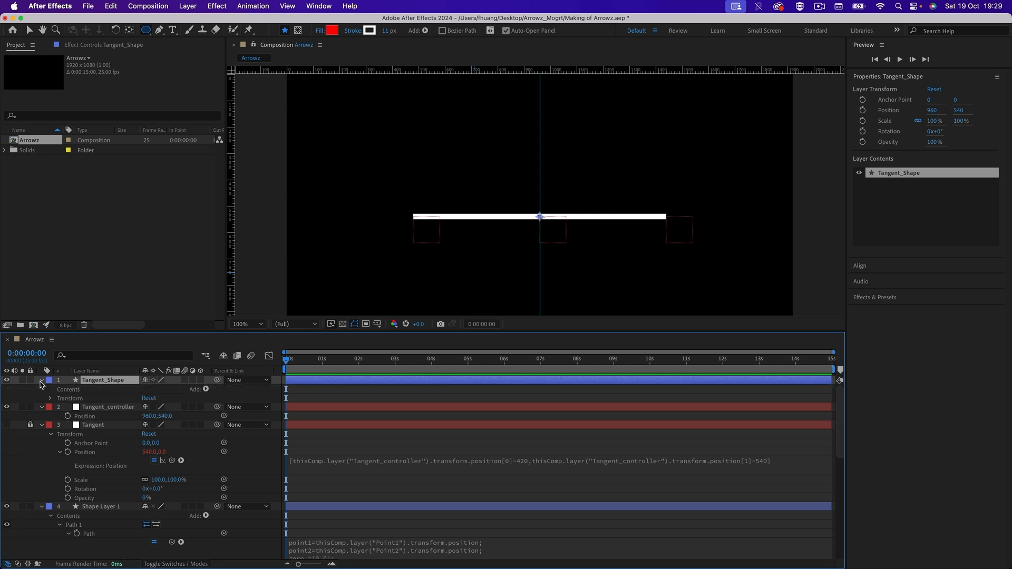
pyautogui.click(206, 389)
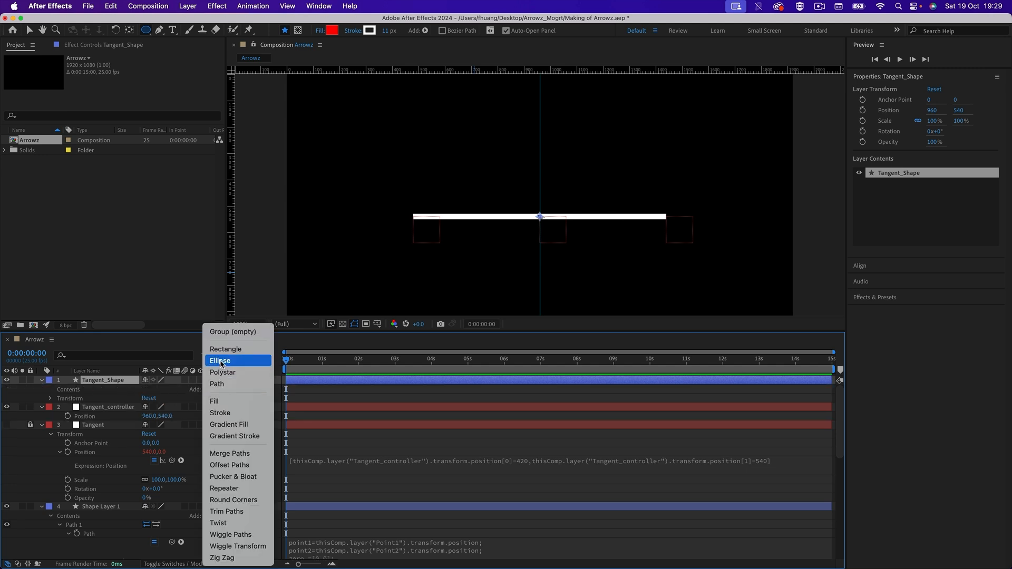
pyautogui.click(222, 364)
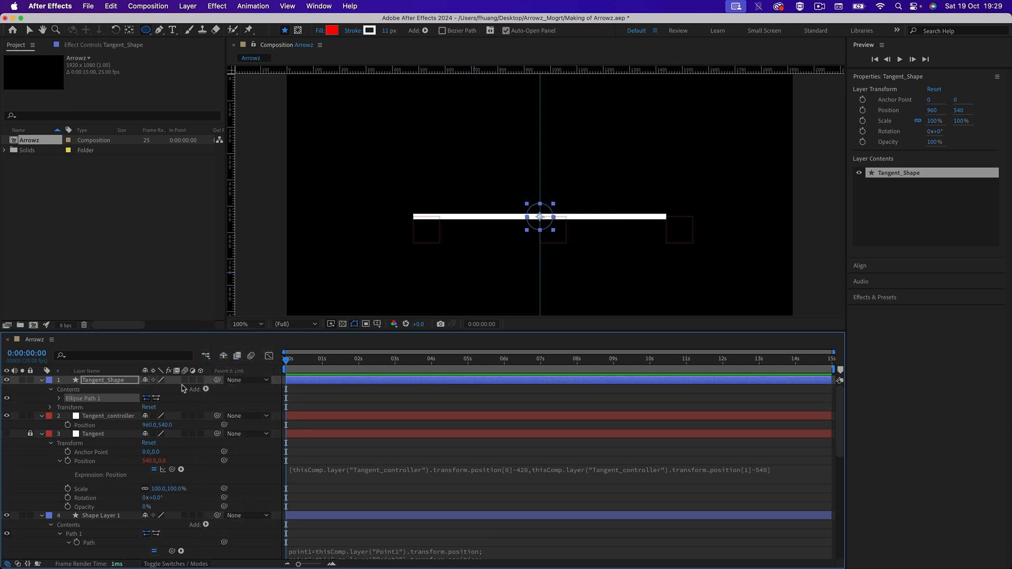
pyautogui.click(207, 390)
pyautogui.click(228, 399)
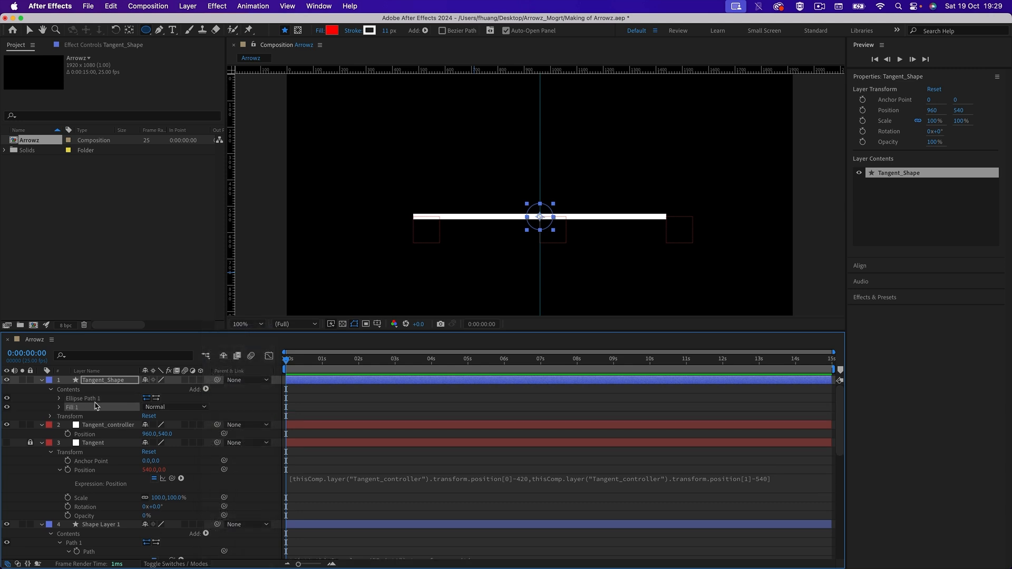
# Set the fill color of the Tangent_Shape ellipse to dark green, 005A10
pyautogui.click(59, 408)
pyautogui.click(148, 434)
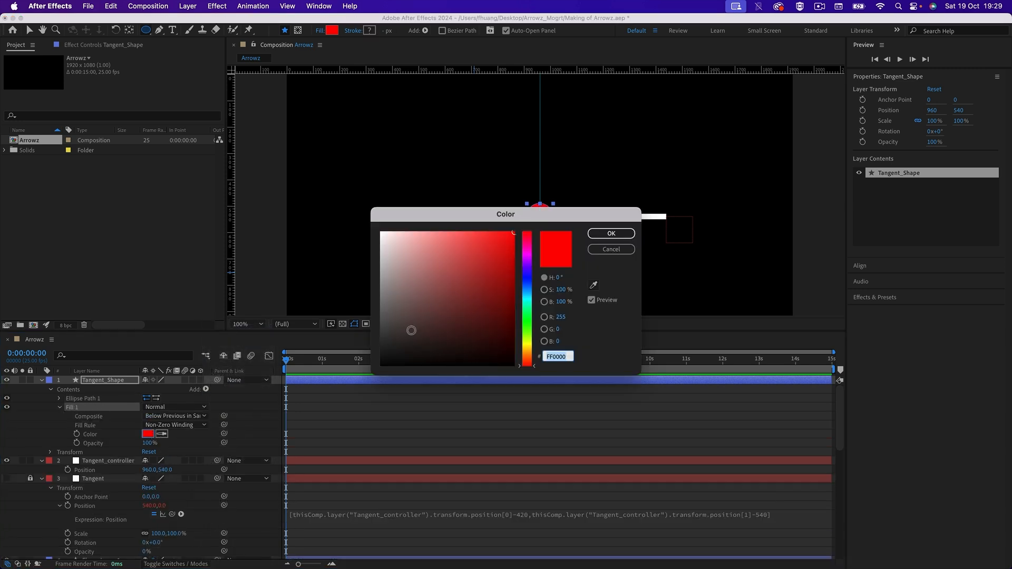
pyautogui.click(532, 318)
pyautogui.moveTo(516, 310); pyautogui.dragTo(514, 318)
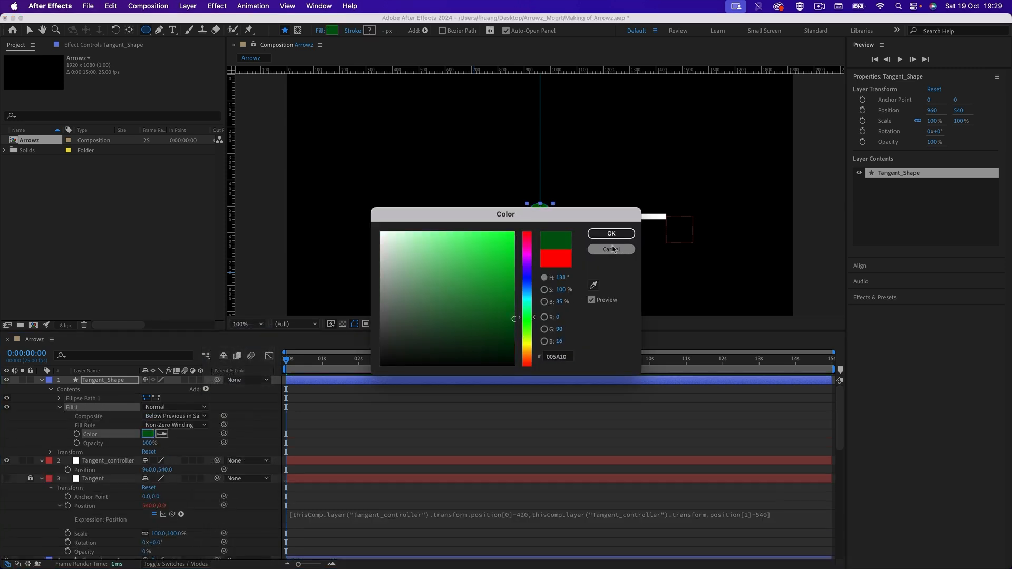
pyautogui.click(612, 234)
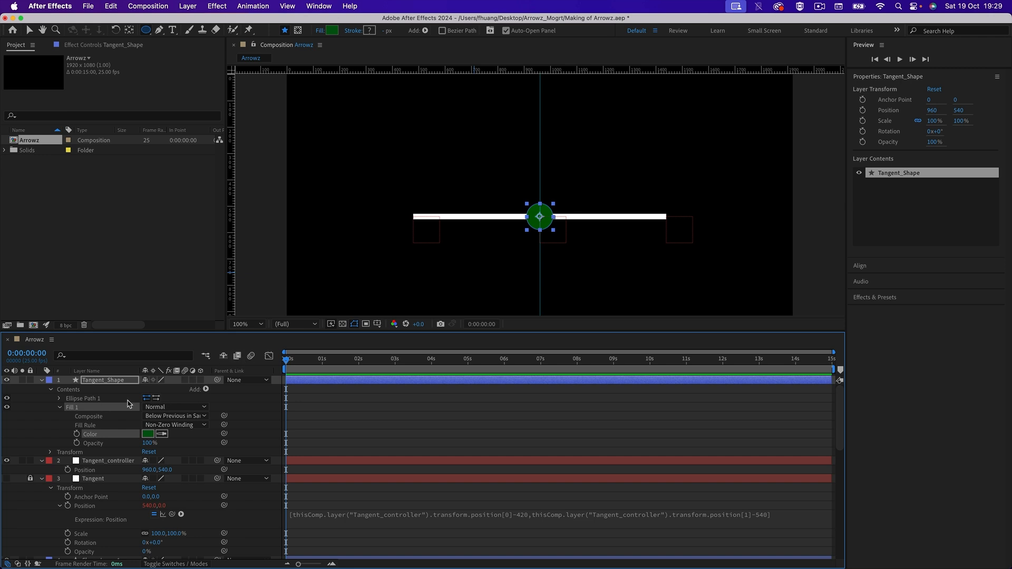
# Try parenting Tangent_controller to the Tangent_Shape layer, and undo the parenting
pyautogui.moveTo(217, 381)
pyautogui.mouseDown()
pyautogui.moveTo(82, 463)
pyautogui.moveTo(115, 462)
pyautogui.moveTo(211, 406)
pyautogui.moveTo(216, 382)
pyautogui.mouseUp()
pyautogui.click(115, 463)
pyautogui.moveTo(217, 461)
pyautogui.mouseDown()
pyautogui.moveTo(148, 425)
pyautogui.moveTo(109, 382)
pyautogui.mouseUp()
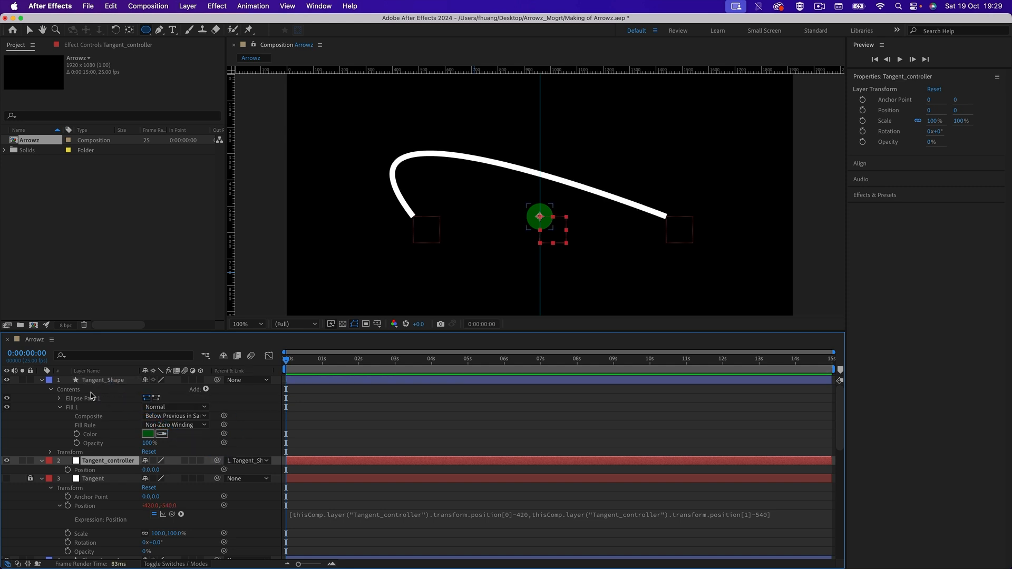
pyautogui.press('super+z')
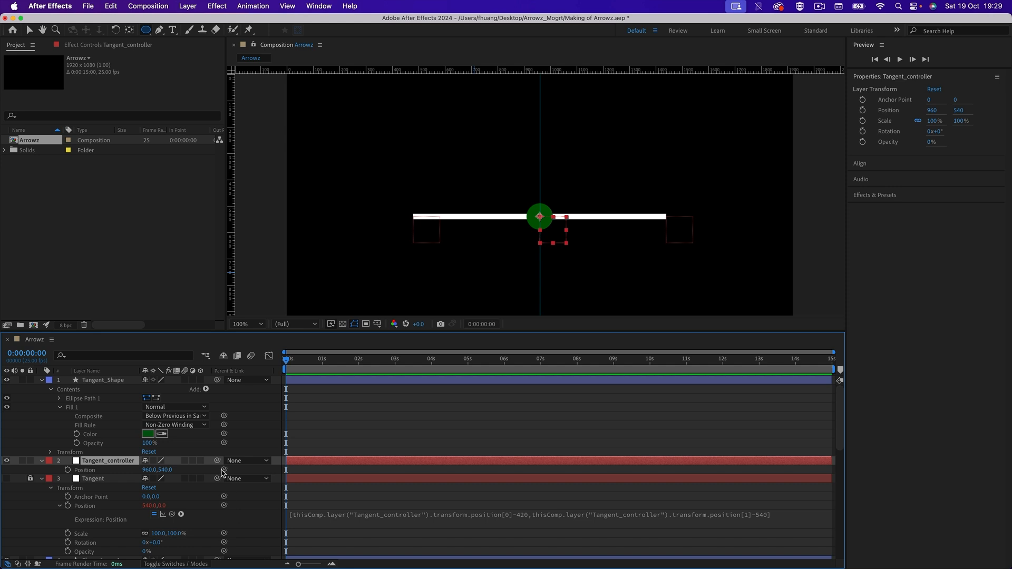
# Link Tangent_controller's position to the Tangent_Shape layer's position, and lock and hide Tangent_controller
pyautogui.click(103, 381)
pyautogui.press('p')
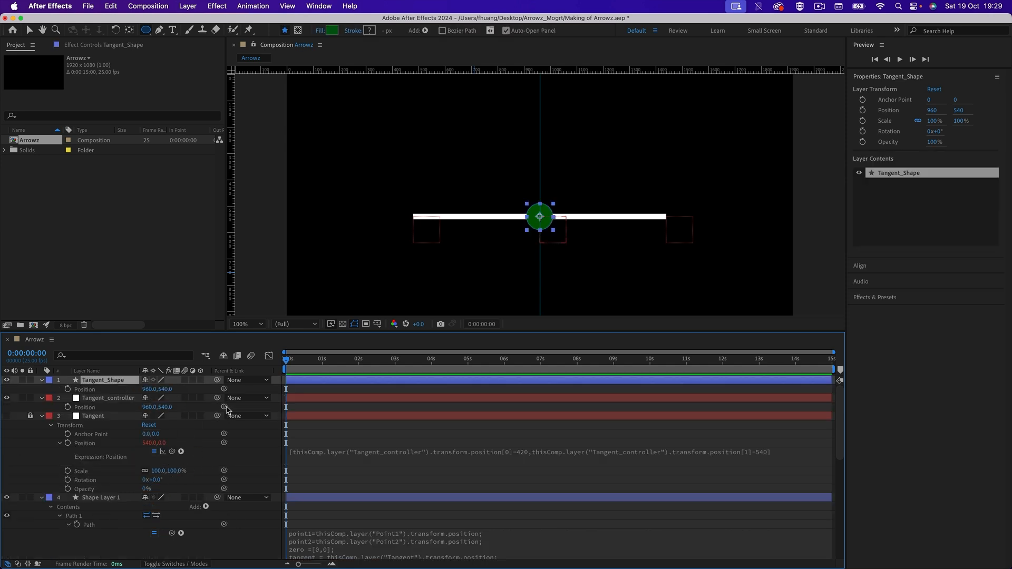
pyautogui.click(84, 407)
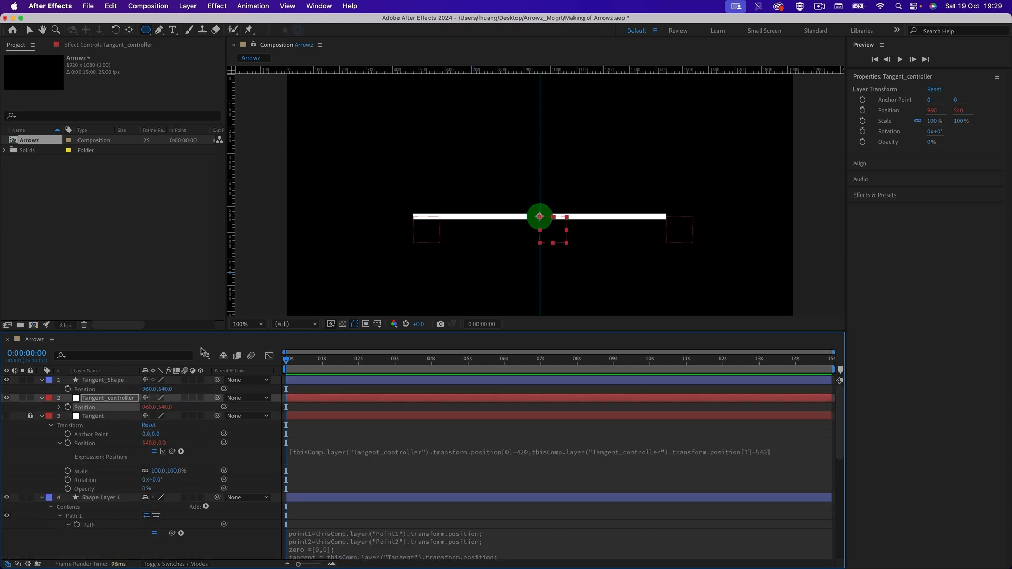
pyautogui.click(30, 398)
pyautogui.click(7, 398)
# Move the Tangent_Shape circle around the composition to test how it bends the line
pyautogui.click(76, 381)
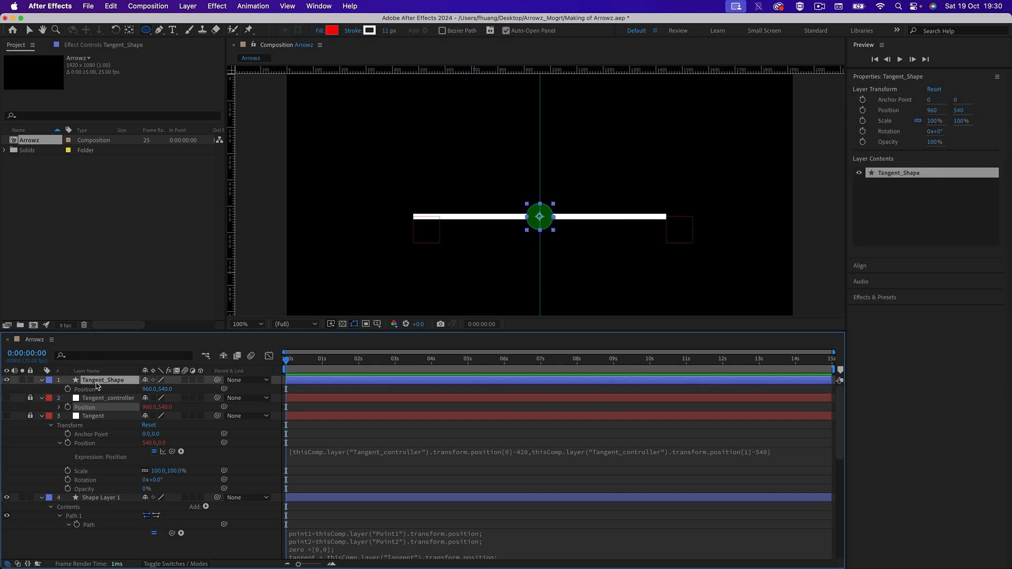
pyautogui.press('v')
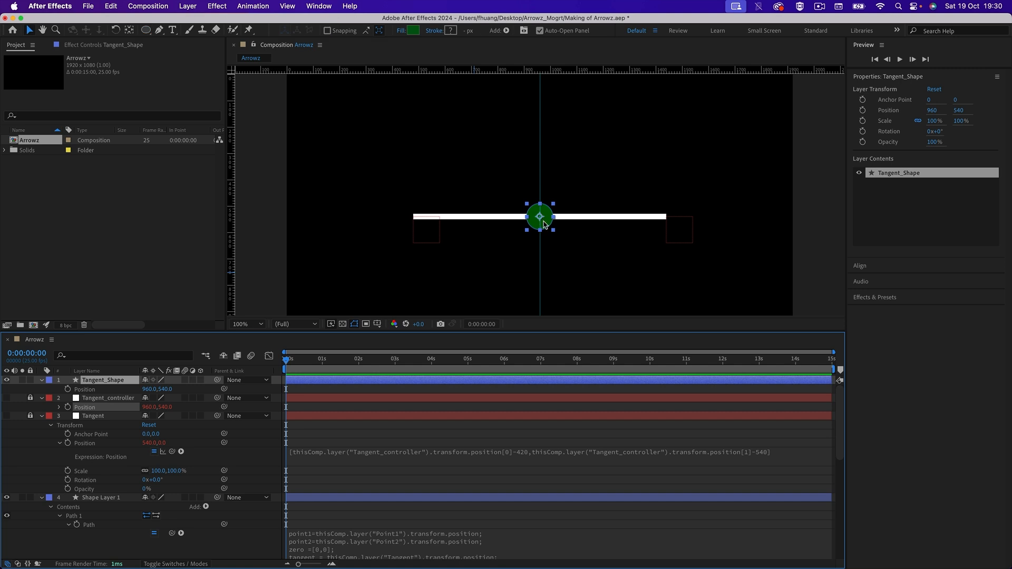
pyautogui.moveTo(547, 221); pyautogui.dragTo(501, 132)
pyautogui.moveTo(595, 142); pyautogui.dragTo(525, 199)
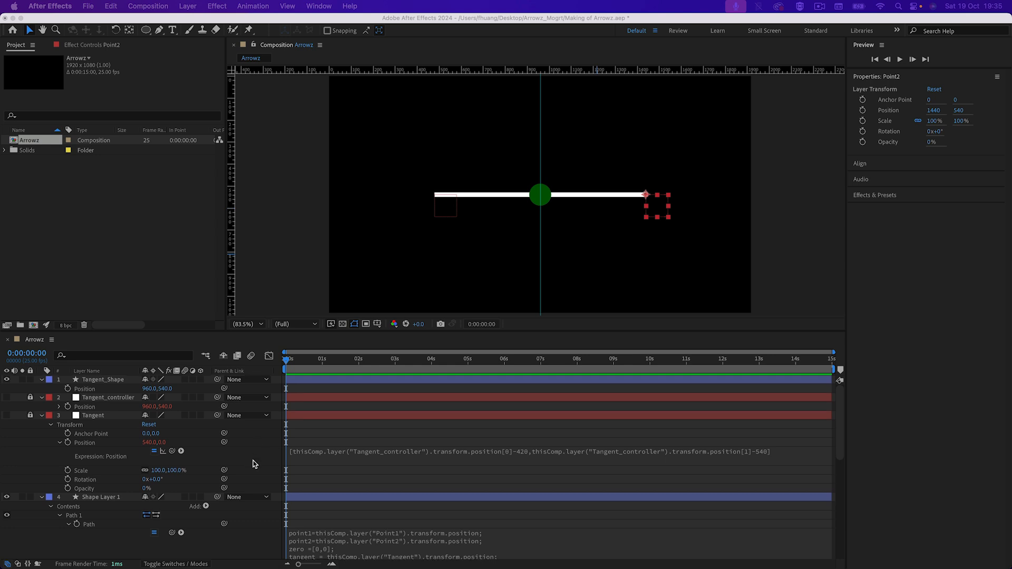
# Try moving the Point2 null up and outward, and undo the move
pyautogui.scroll(-10, 238, 464)
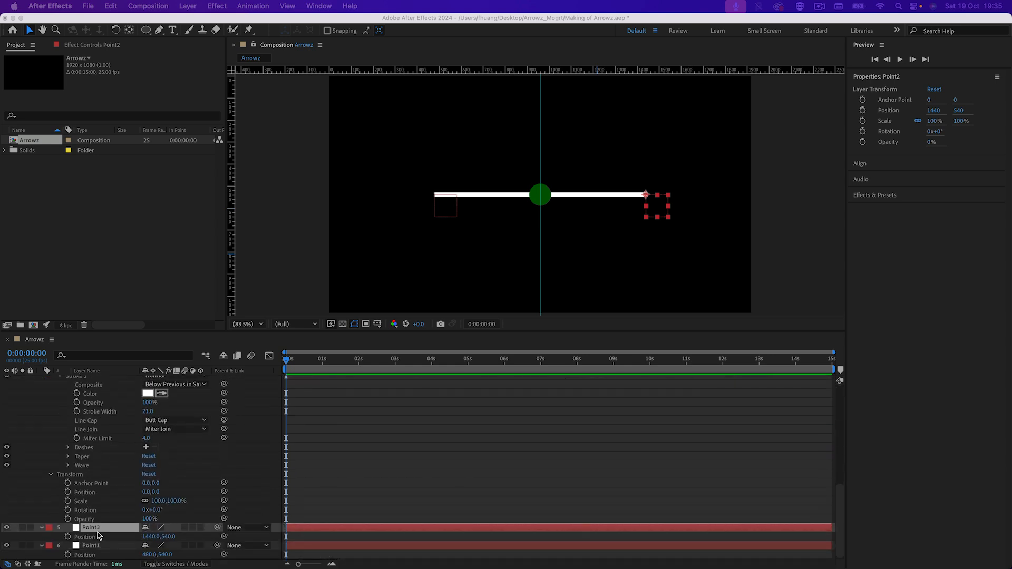
pyautogui.moveTo(662, 208)
pyautogui.mouseDown()
pyautogui.moveTo(663, 129)
pyautogui.moveTo(659, 268)
pyautogui.moveTo(653, 71)
pyautogui.moveTo(653, 237)
pyautogui.moveTo(656, 196)
pyautogui.moveTo(673, 183)
pyautogui.mouseUp()
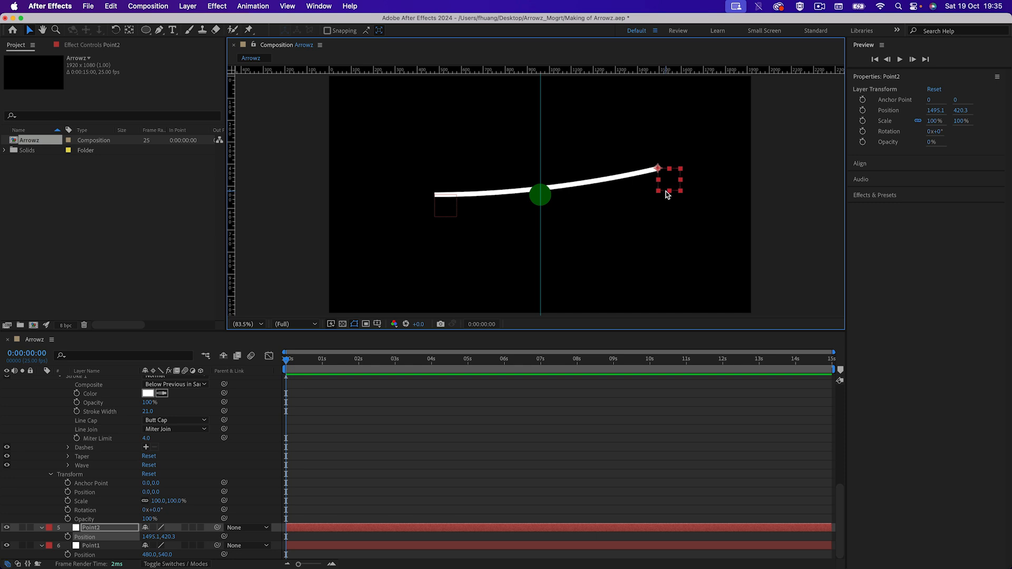
pyautogui.press('super+z')
# Rename the Tangent_Shape layer as Tangent_Controller_01
pyautogui.scroll(8, 189, 464)
pyautogui.scroll(-4, 188, 459)
pyautogui.scroll(6, 181, 443)
pyautogui.scroll(-2, 62, 375)
pyautogui.scroll(2, 118, 389)
pyautogui.scroll(-1, 115, 399)
pyautogui.scroll(1, 120, 393)
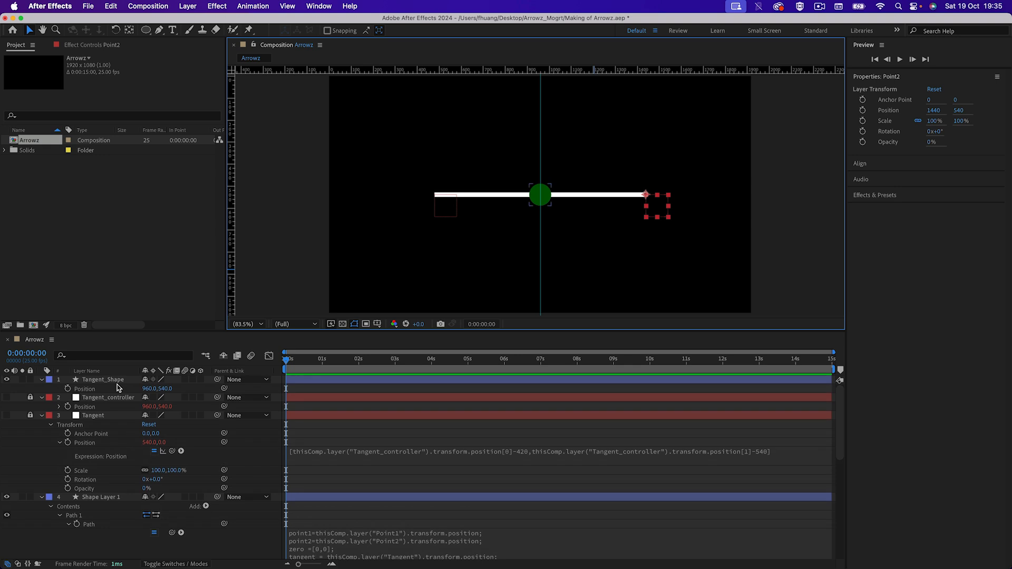
pyautogui.click(111, 379)
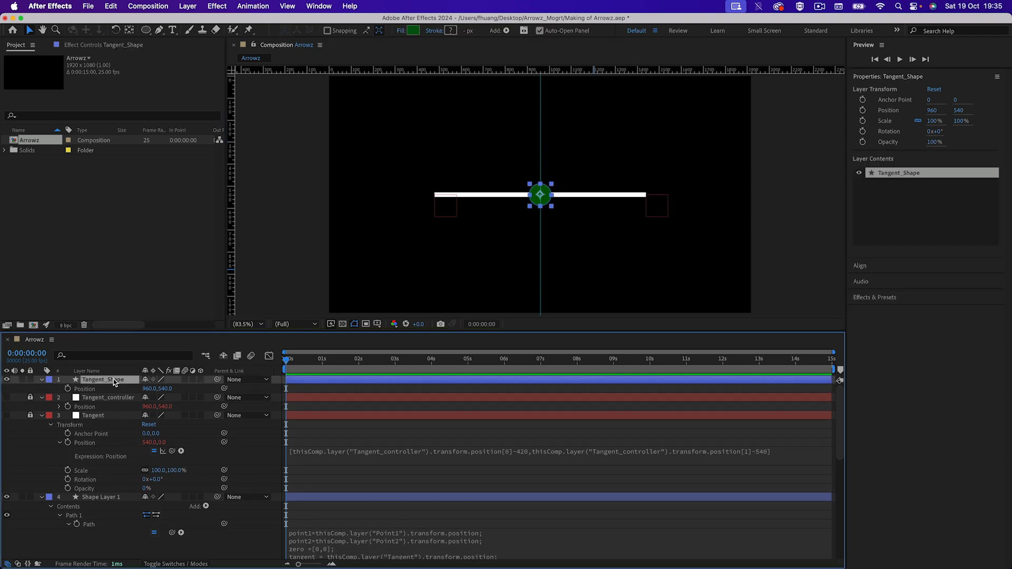
pyautogui.press('Return')
pyautogui.write('Tangent_Controller_01')
pyautogui.press('Return')
# Shorten the name of the green circle's shape layer to Controller_01
pyautogui.press('Return')
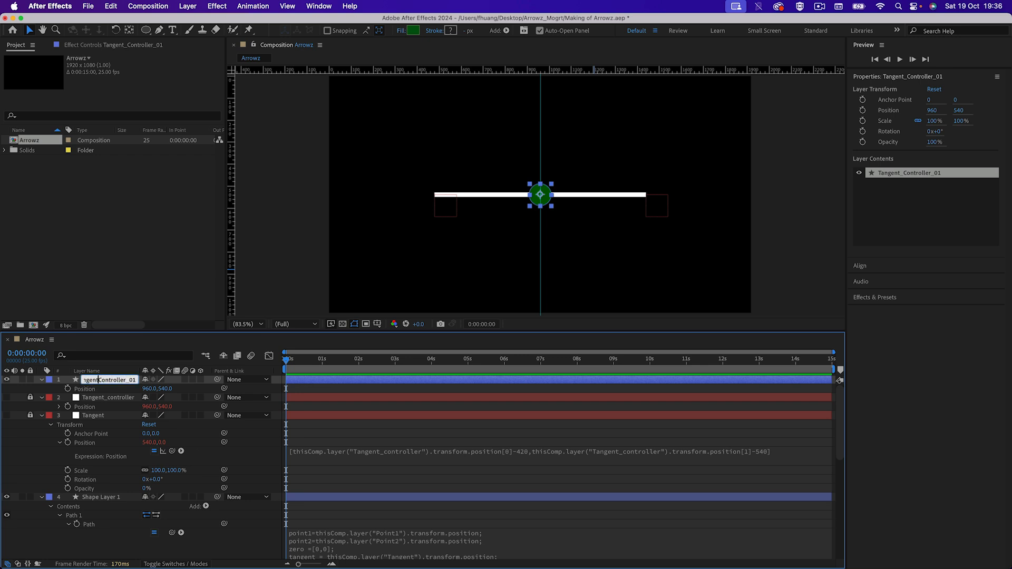
pyautogui.press('BackSpace')
pyautogui.press('BackSpace')
pyautogui.press('BackSpace')
pyautogui.press('BackSpace')
pyautogui.press('BackSpace')
pyautogui.press('BackSpace')
pyautogui.press('BackSpace')
pyautogui.press('BackSpace')
pyautogui.press('Return')
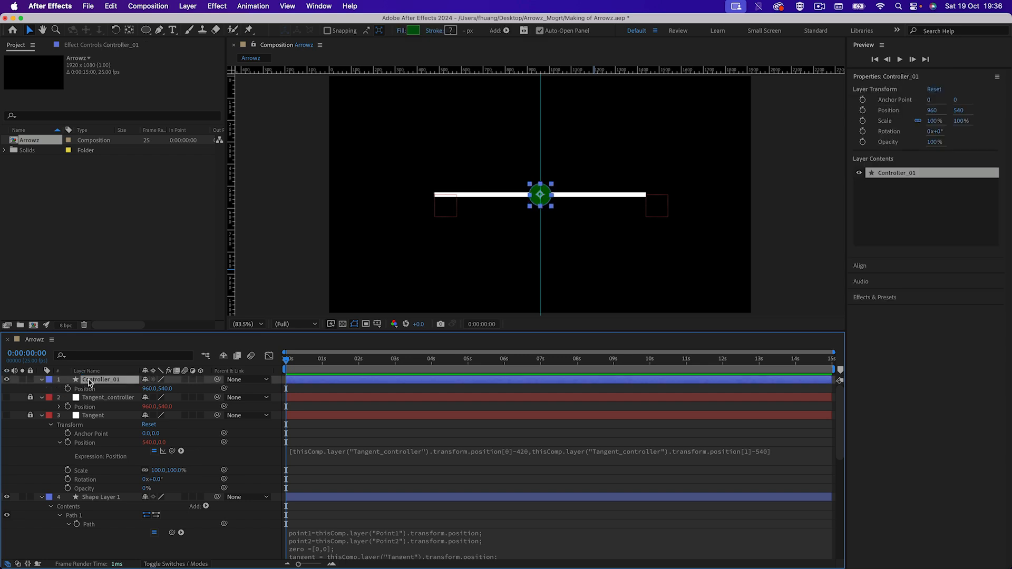
# Duplicate the Controller_01 layer and set the copy's position to 1440, 540, at the line's Point2 end
pyautogui.press('super+d')
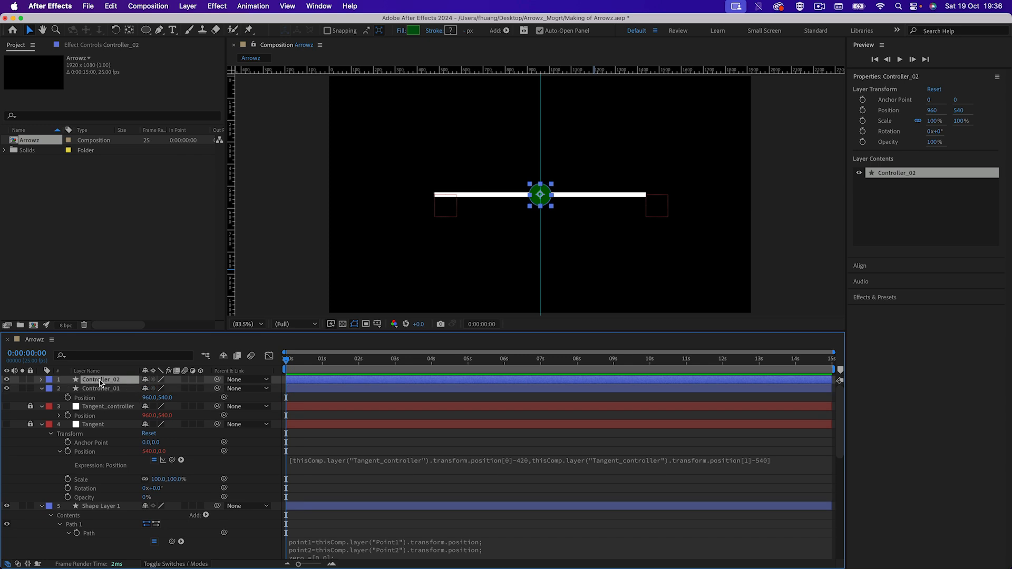
pyautogui.click(82, 382)
pyautogui.click(42, 381)
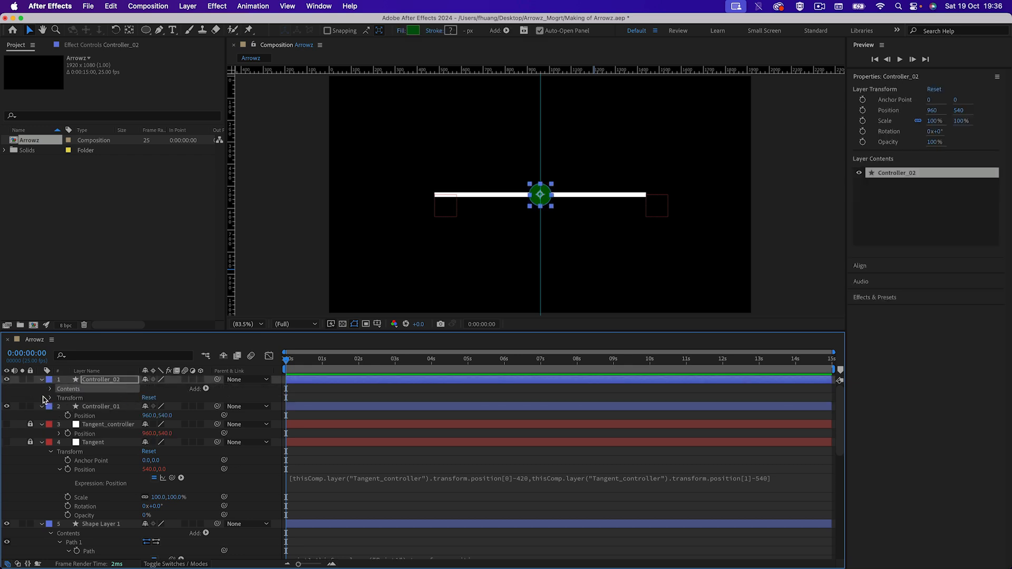
pyautogui.click(116, 381)
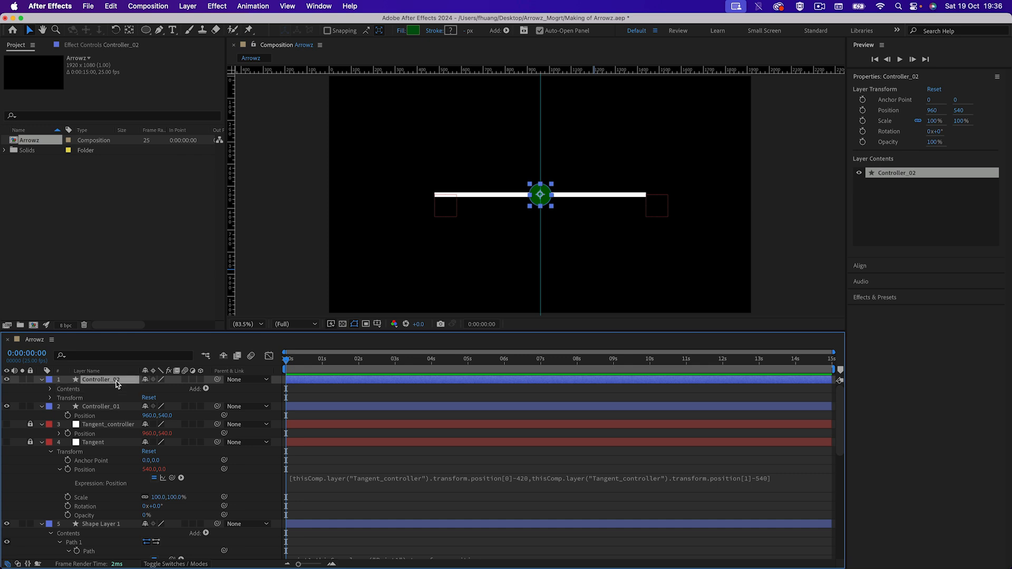
pyautogui.press('p')
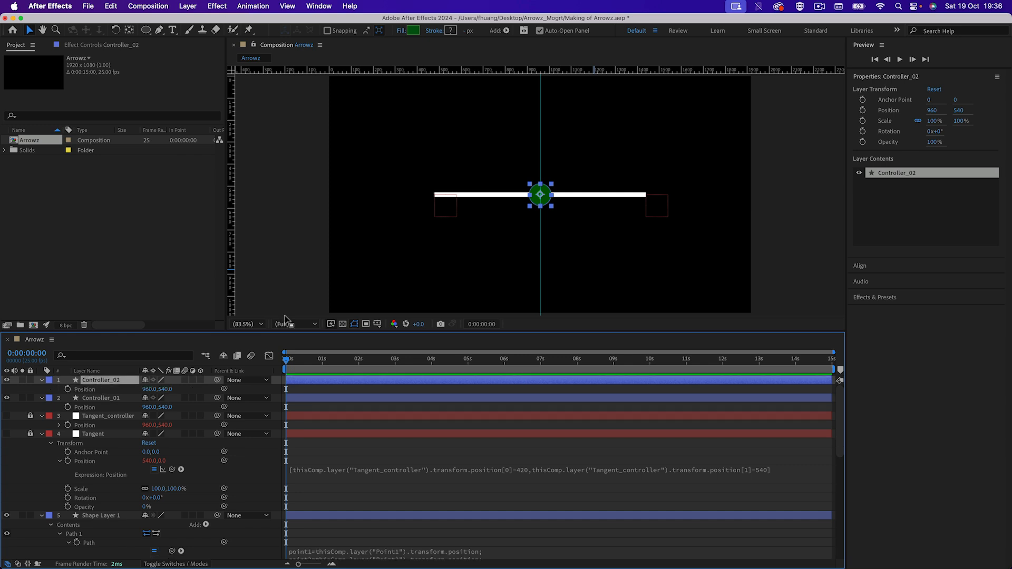
pyautogui.click(148, 389)
pyautogui.press('Return')
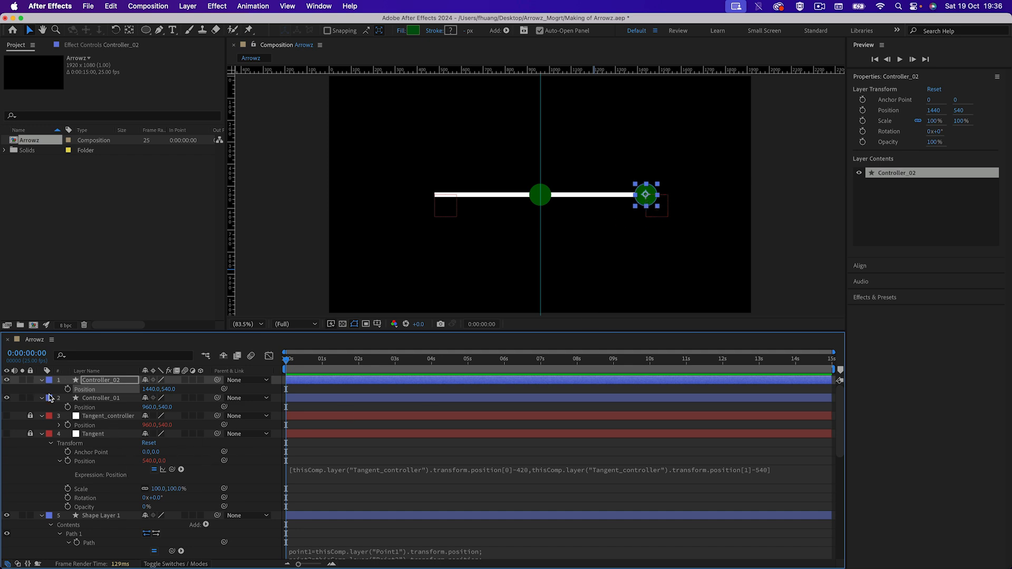
# Link the Point2 null's position to the Controller_02 layer's position
pyautogui.scroll(-5, 139, 469)
pyautogui.scroll(-3, 139, 481)
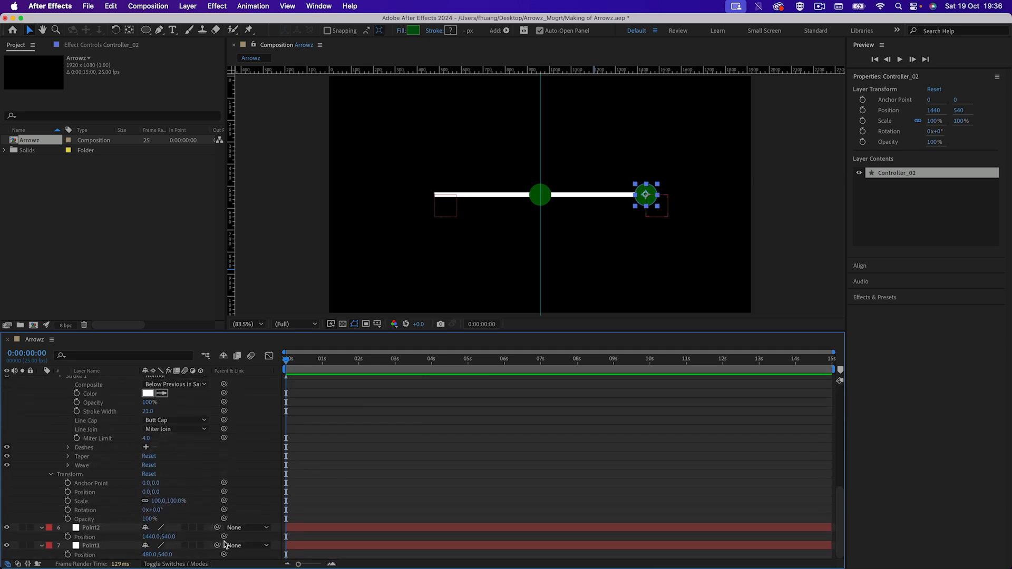
pyautogui.moveTo(224, 536); pyautogui.dragTo(120, 400)
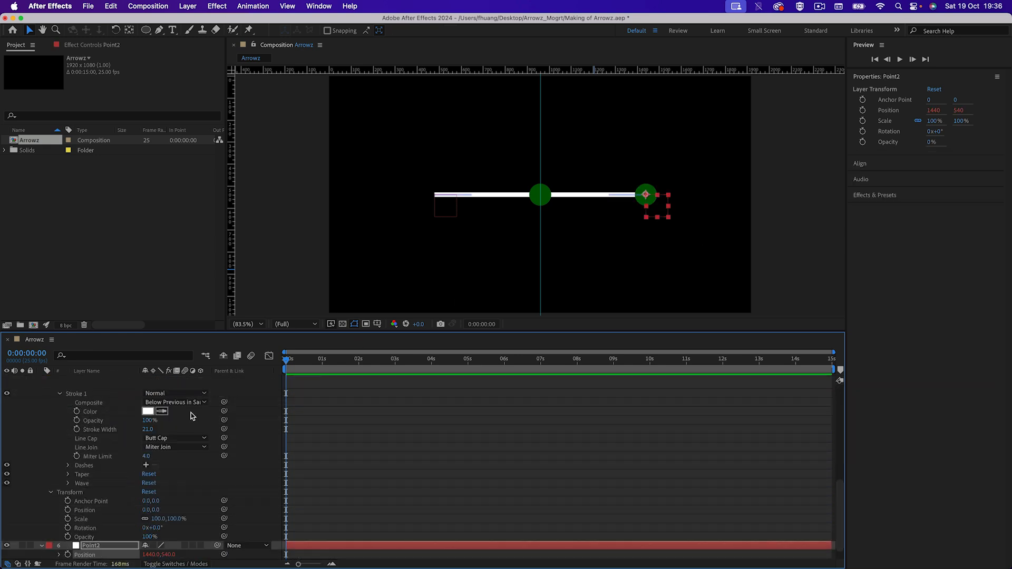
# Try moving the Controller_02 circle to test its link to the line's end, and undo the move
pyautogui.scroll(8, 113, 416)
pyautogui.scroll(5, 112, 410)
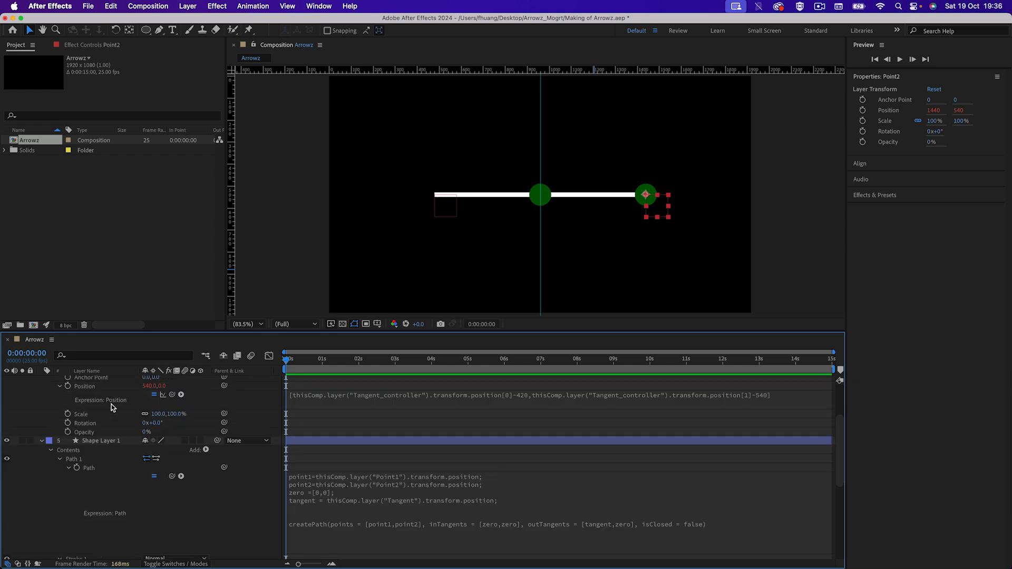
pyautogui.click(100, 381)
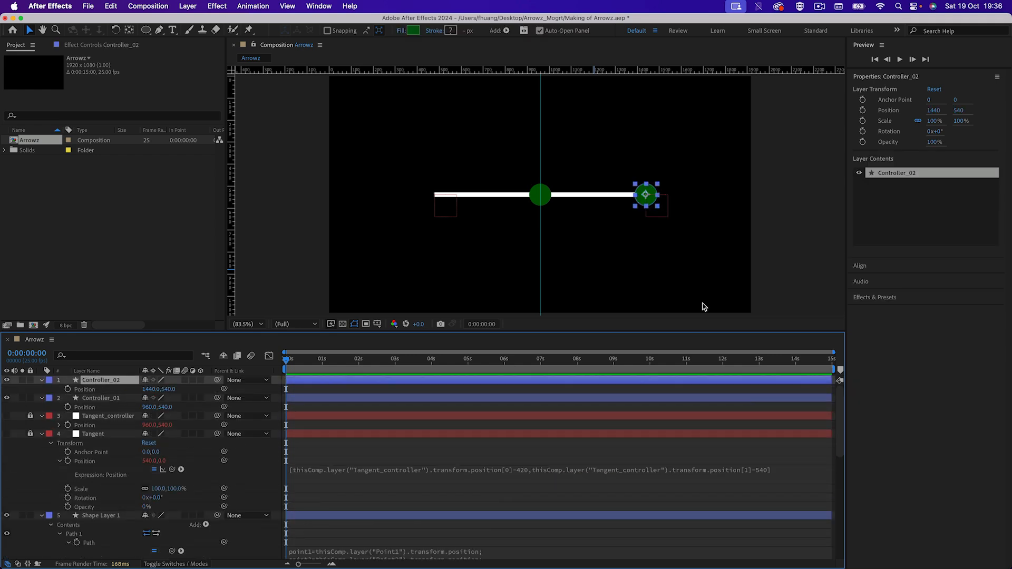
pyautogui.moveTo(647, 195)
pyautogui.mouseDown()
pyautogui.moveTo(651, 170)
pyautogui.moveTo(611, 42)
pyautogui.moveTo(654, 135)
pyautogui.moveTo(635, 269)
pyautogui.moveTo(657, 152)
pyautogui.moveTo(660, 217)
pyautogui.moveTo(662, 183)
pyautogui.mouseUp()
pyautogui.press('super+z')
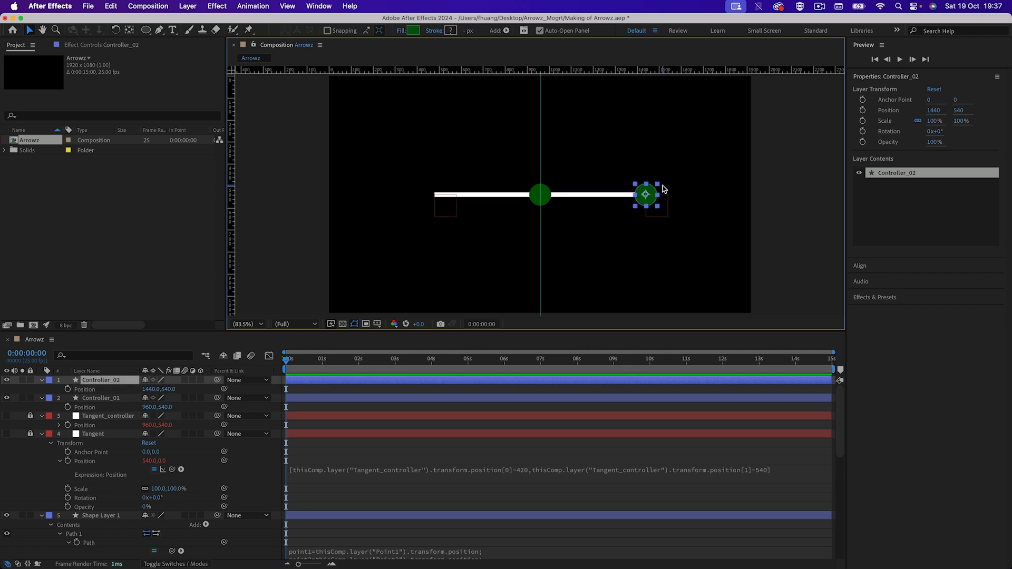
# Set the fill color of the Controller_02 ellipse to orange, BB8100, and collapse the layer
pyautogui.click(42, 380)
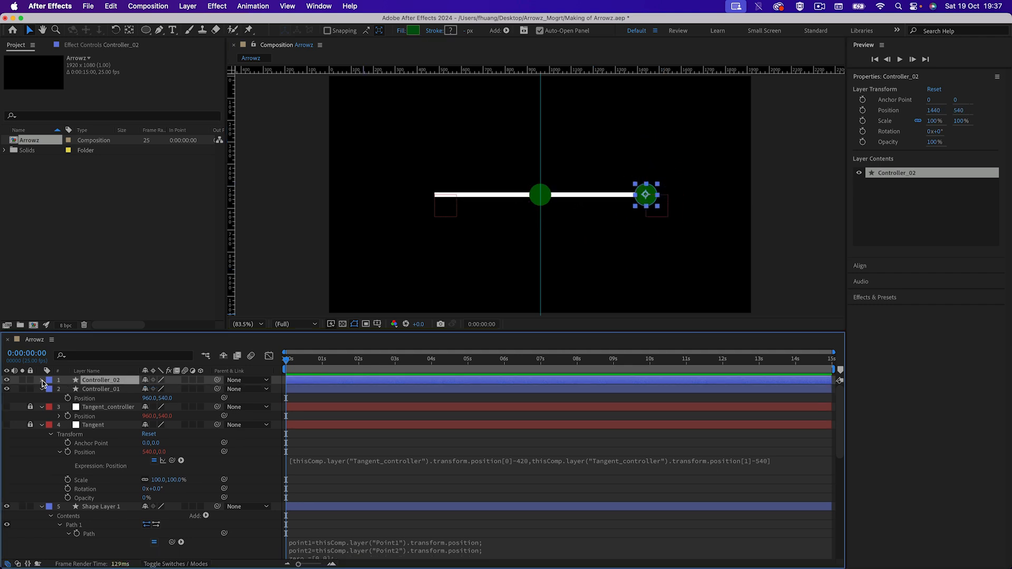
pyautogui.click(42, 380)
pyautogui.click(50, 390)
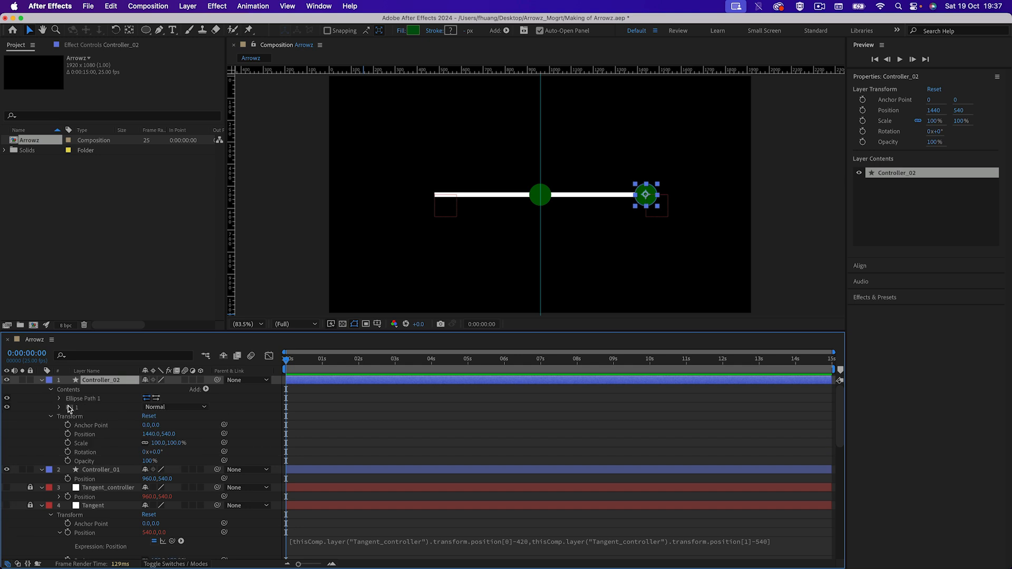
pyautogui.click(59, 407)
pyautogui.click(147, 434)
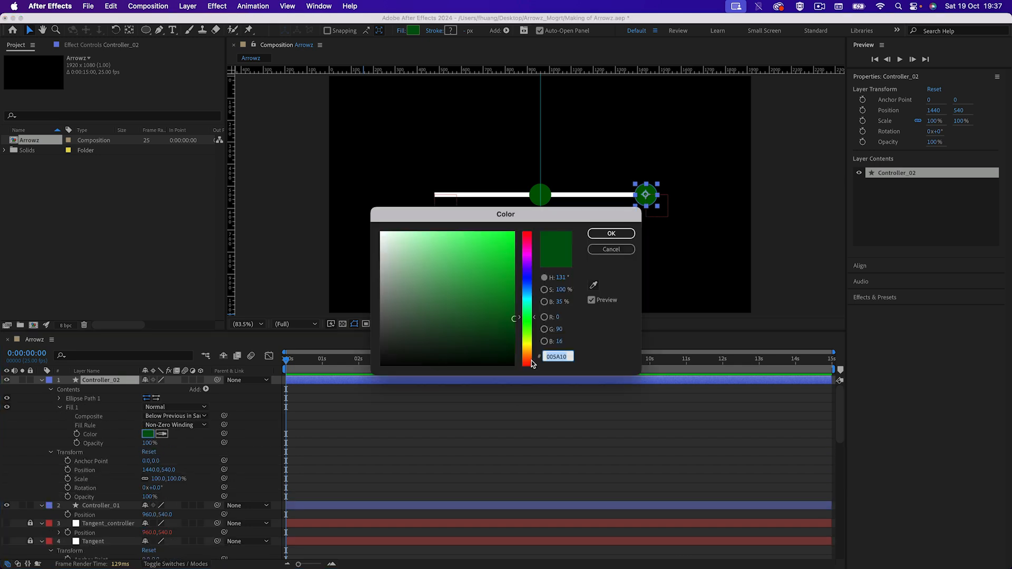
pyautogui.click(528, 350)
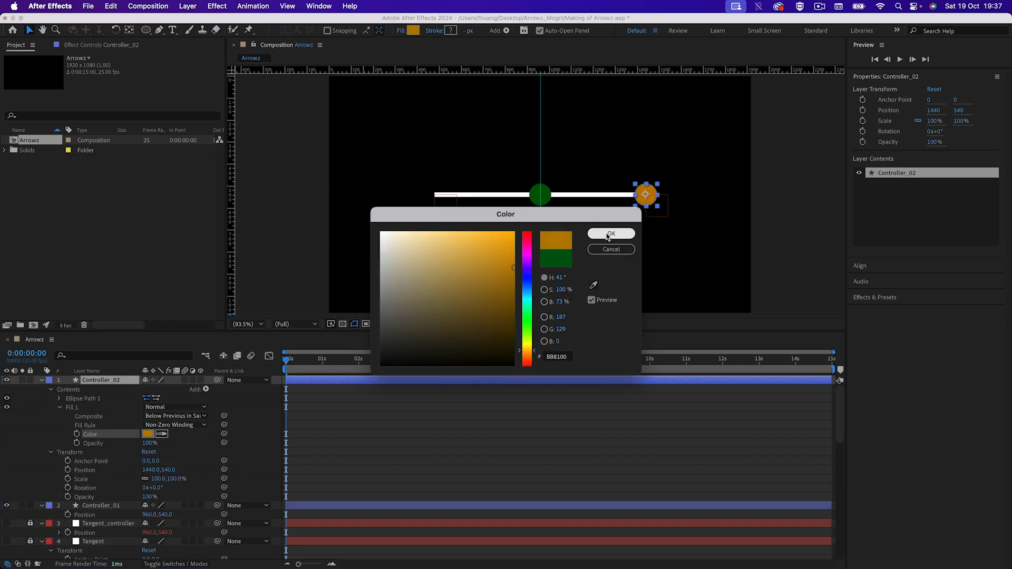
pyautogui.click(611, 234)
pyautogui.click(42, 380)
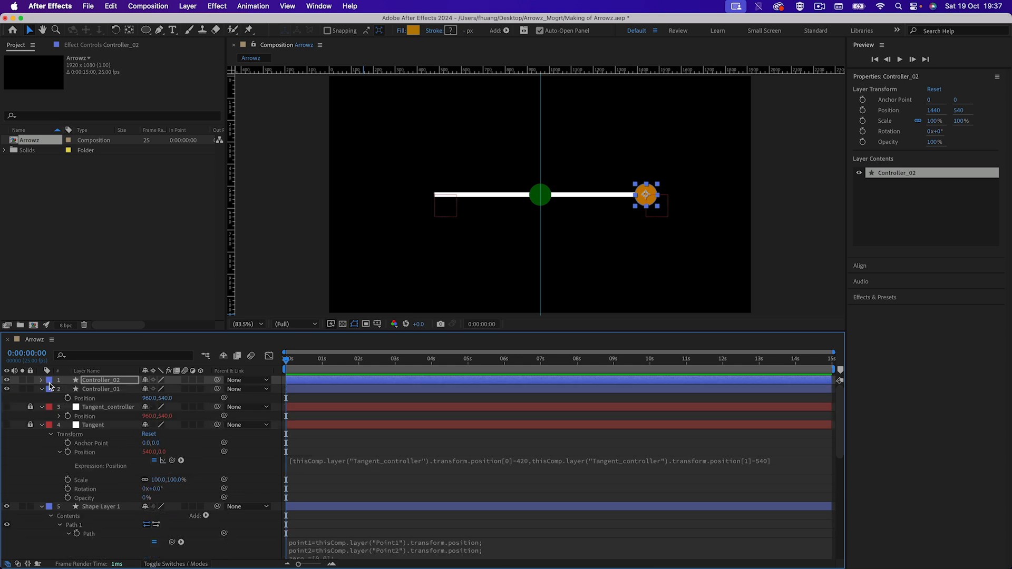
# Hide the Controller_02 and Controller_01 layers
pyautogui.click(7, 380)
pyautogui.click(6, 389)
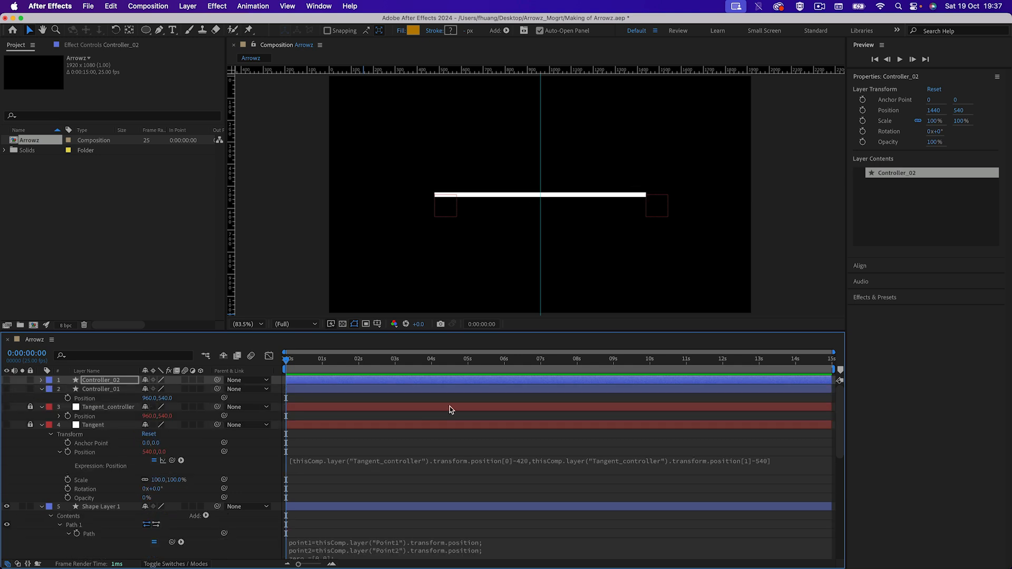
pyautogui.moveTo(285, 360)
pyautogui.mouseDown()
pyautogui.moveTo(486, 362)
pyautogui.moveTo(284, 361)
pyautogui.mouseUp()
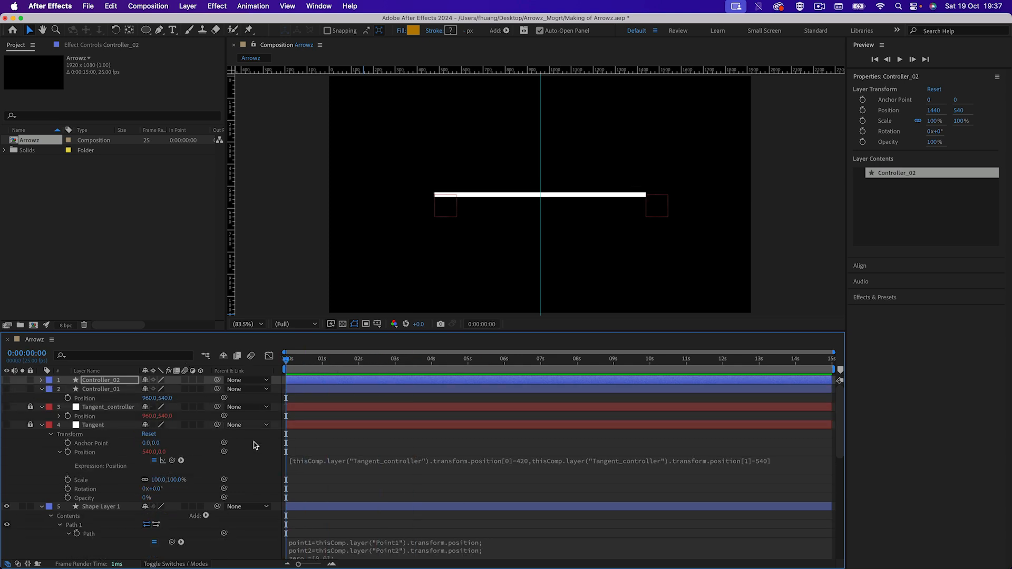
# Collapse the layers above Shape Layer 1 and add Trim Paths to the contents of Shape Layer 1
pyautogui.click(114, 507)
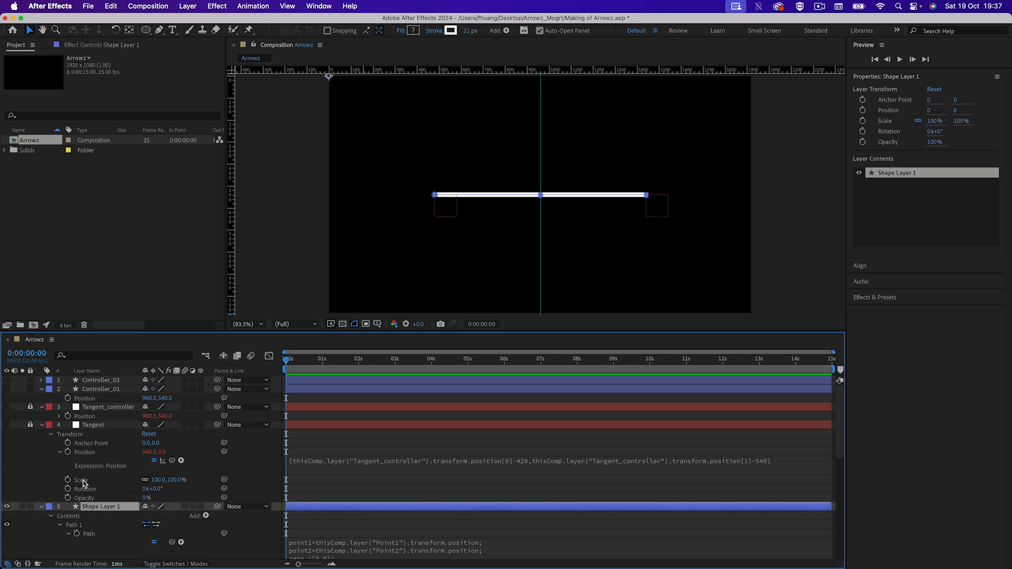
pyautogui.click(41, 389)
pyautogui.click(42, 398)
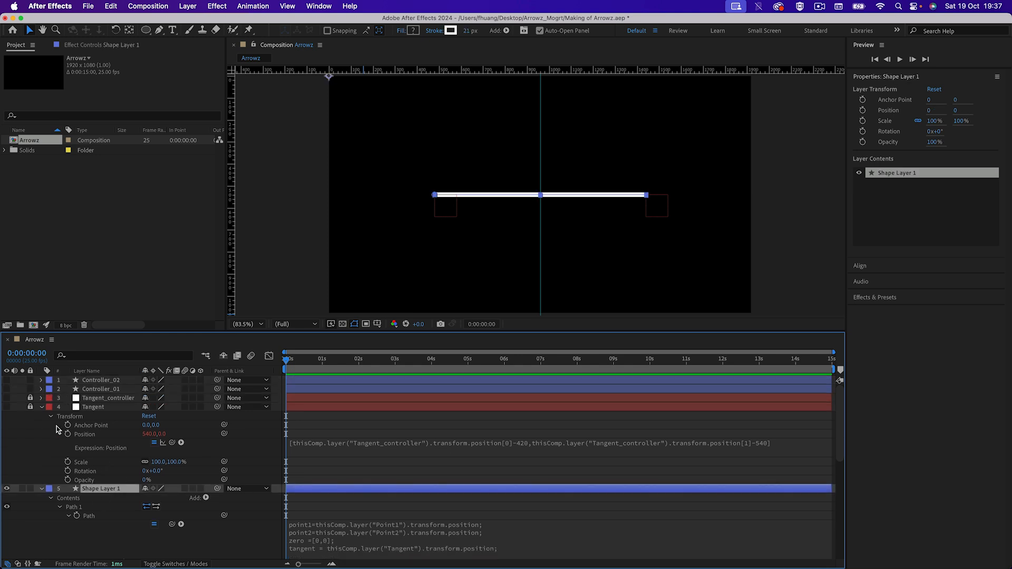
pyautogui.click(42, 407)
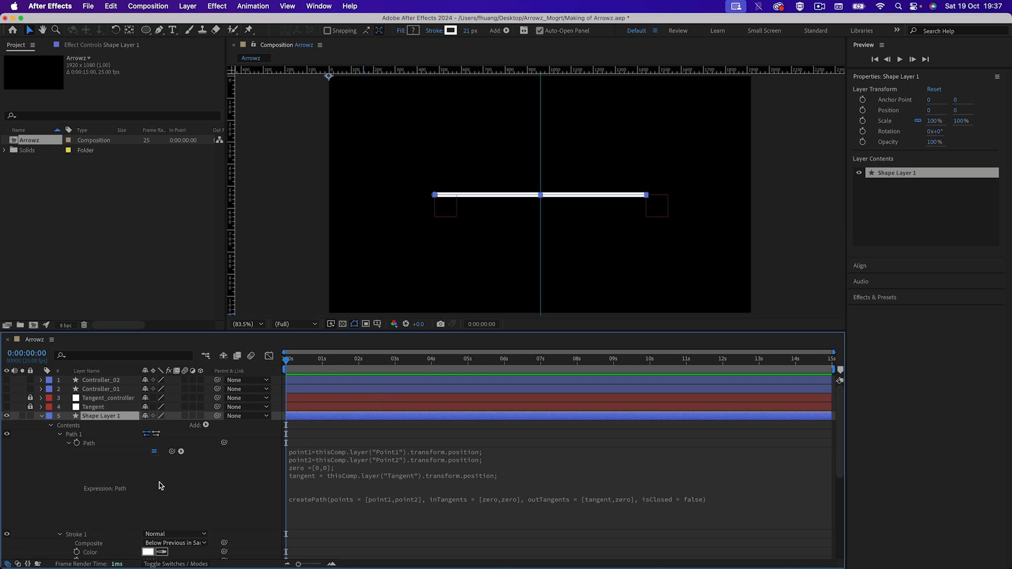
pyautogui.scroll(-1, 161, 491)
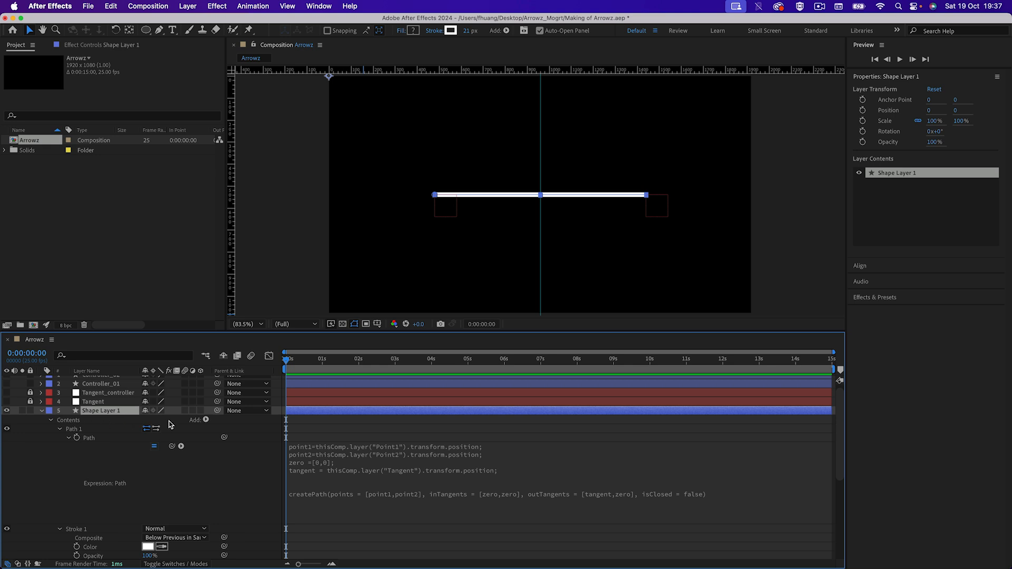
pyautogui.click(207, 420)
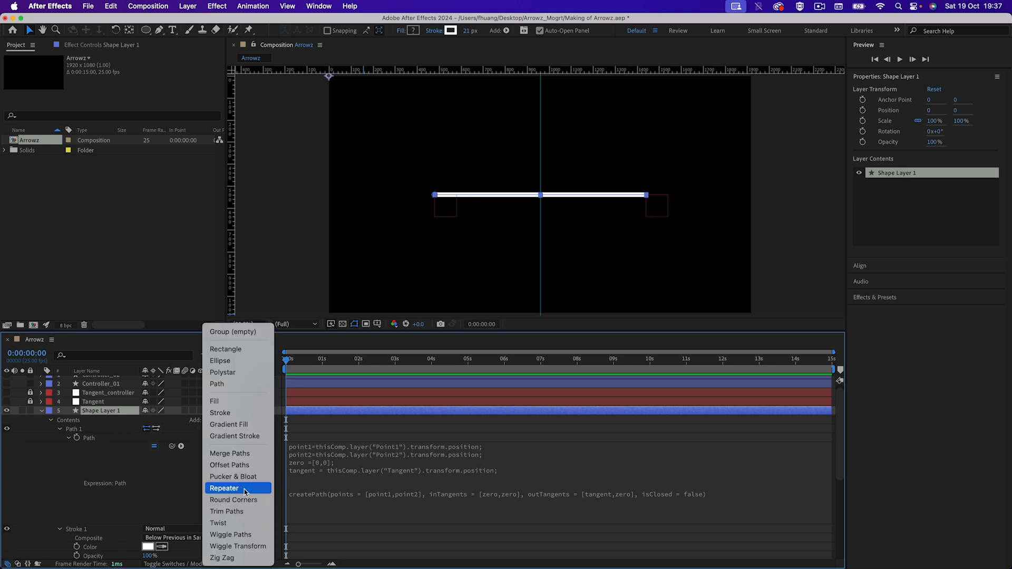
pyautogui.click(240, 512)
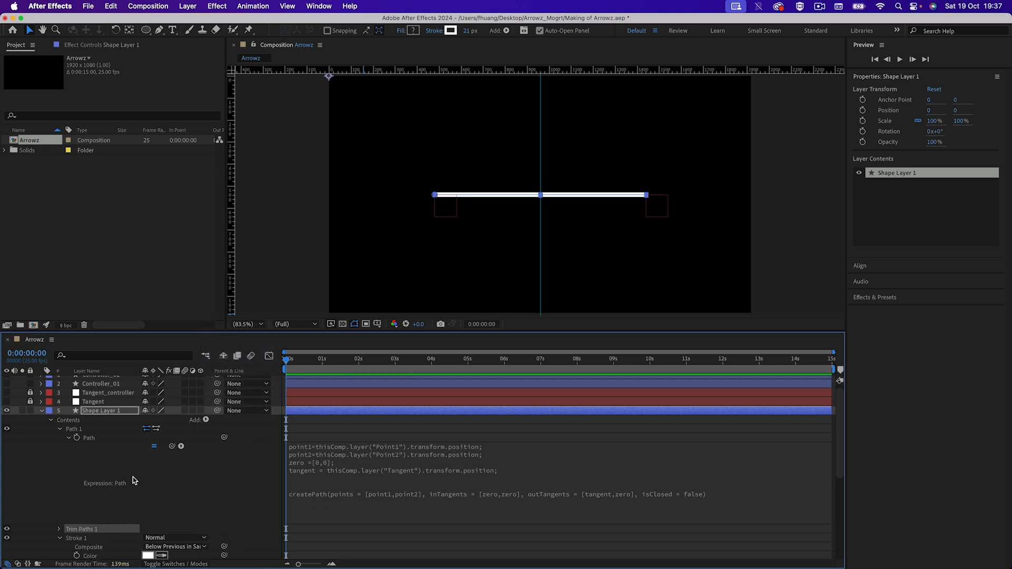
# Test the Trim Paths End value on Shape Layer 1 by setting it to 0% and bringing it back to 100%
pyautogui.scroll(-10, 72, 533)
pyautogui.click(60, 416)
pyautogui.scroll(-3, 309, 384)
pyautogui.moveTo(295, 360); pyautogui.dragTo(343, 359)
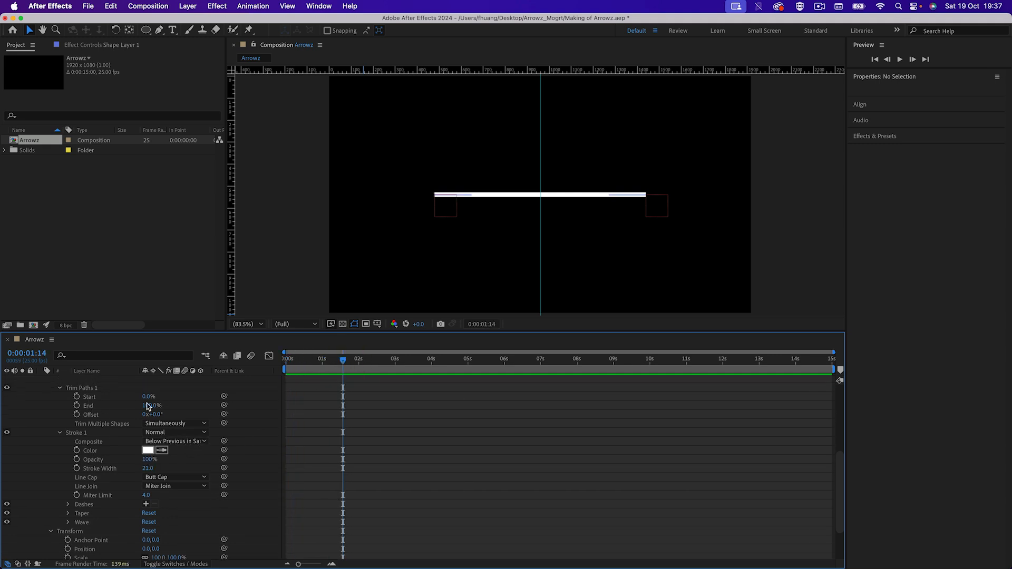
pyautogui.click(153, 405)
pyautogui.write('0')
pyautogui.press('Return')
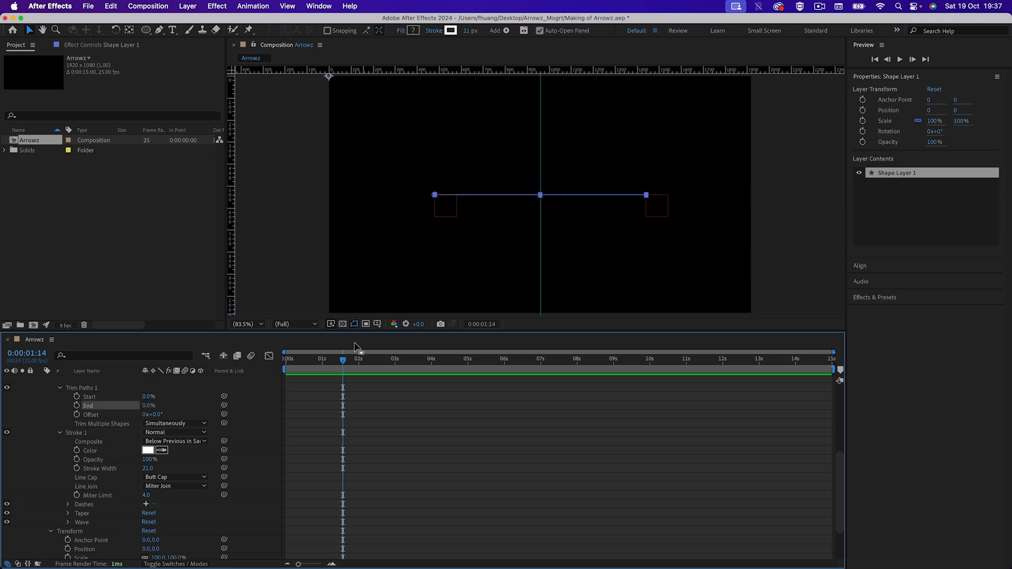
pyautogui.moveTo(151, 405); pyautogui.dragTo(229, 402)
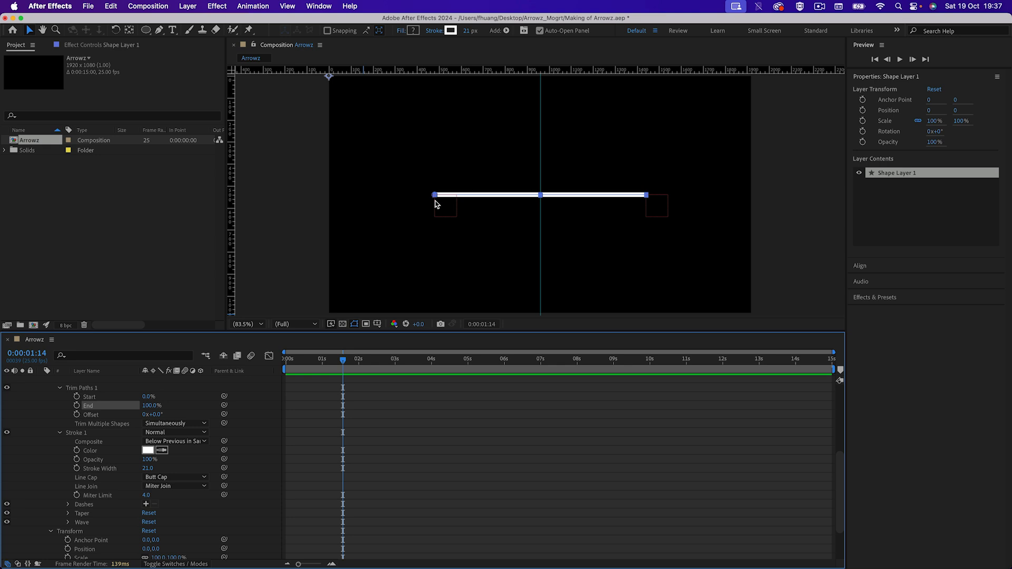
# Set the current time to 0:00:01:00 and add a null object named Controller above Shape Layer 1
pyautogui.moveTo(307, 368); pyautogui.dragTo(327, 362)
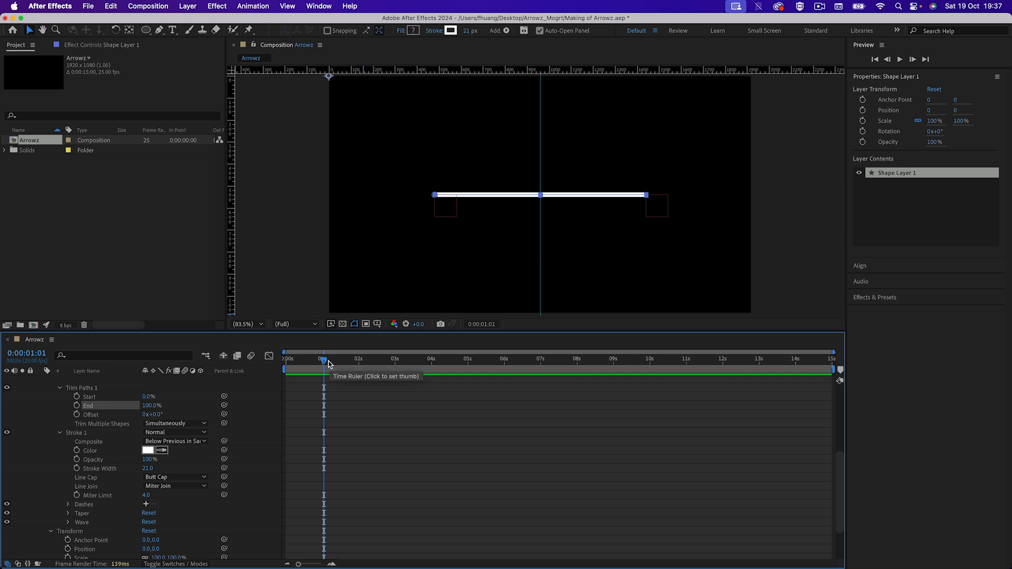
pyautogui.moveTo(326, 363); pyautogui.dragTo(322, 364)
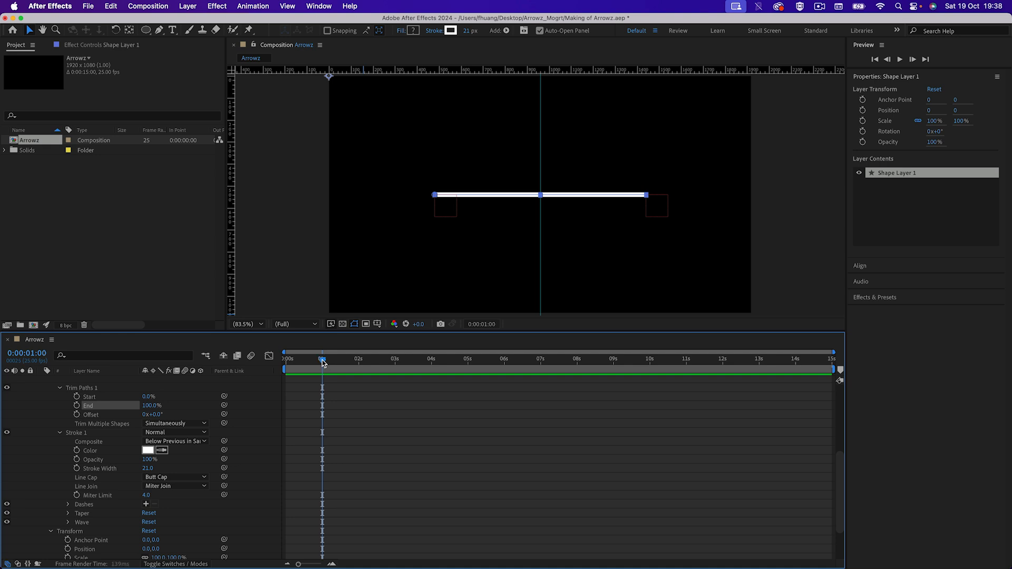
pyautogui.scroll(6, 32, 419)
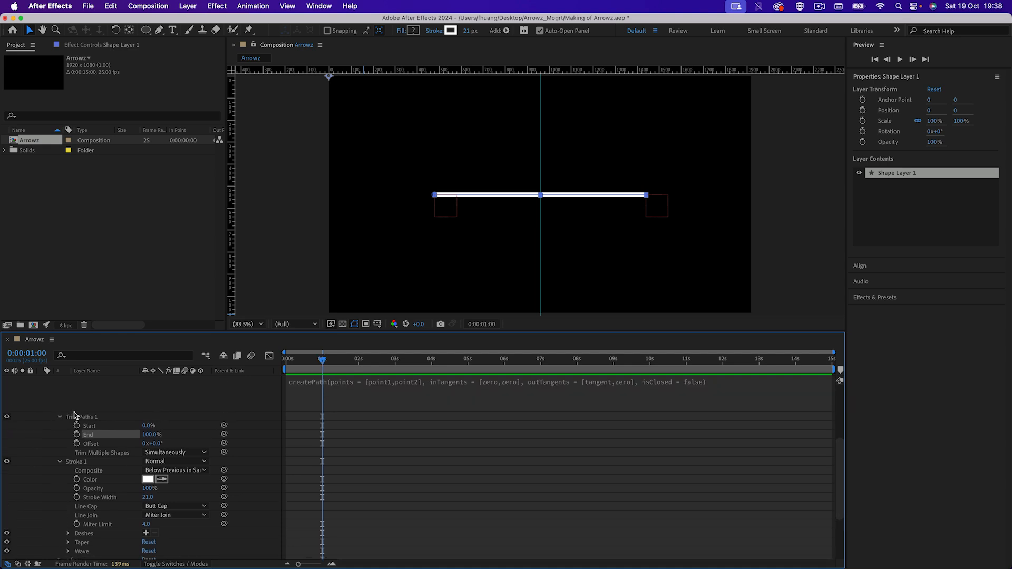
pyautogui.click(42, 416)
pyautogui.click(42, 416)
pyautogui.rightClick(44, 438)
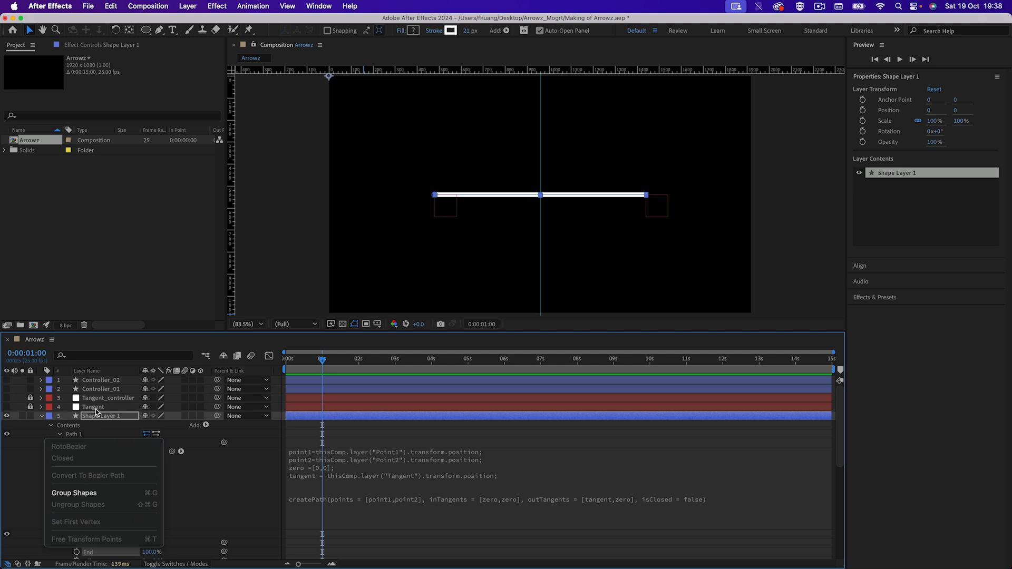
pyautogui.rightClick(103, 427)
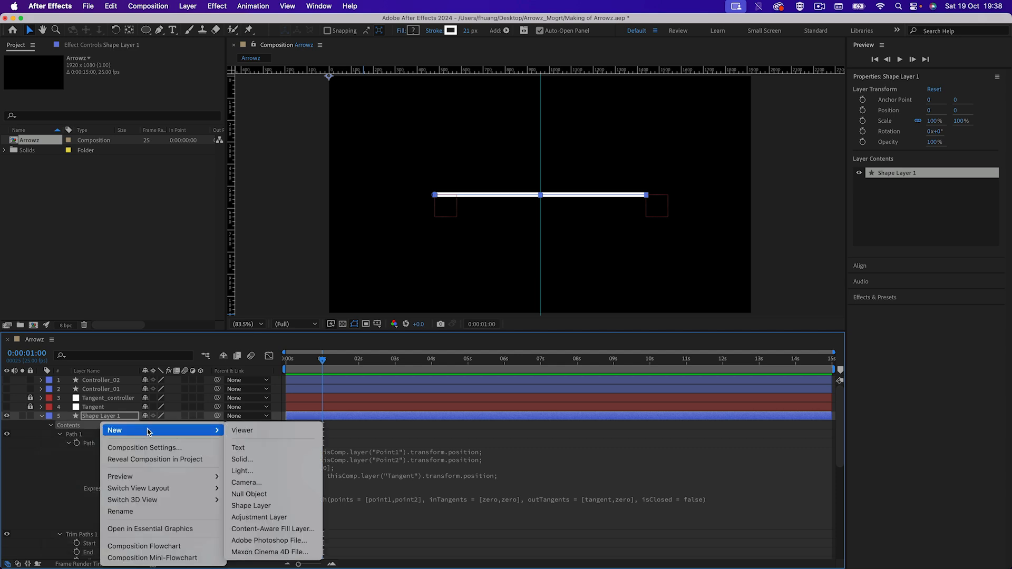
pyautogui.click(249, 494)
pyautogui.press('Return')
pyautogui.write('Controll')
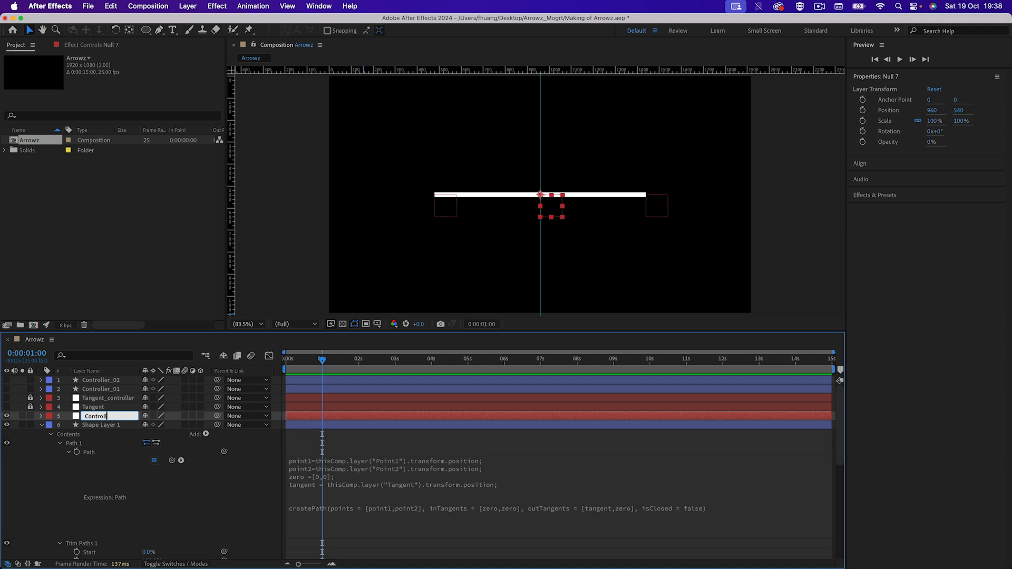
pyautogui.write('er')
pyautogui.press('Return')
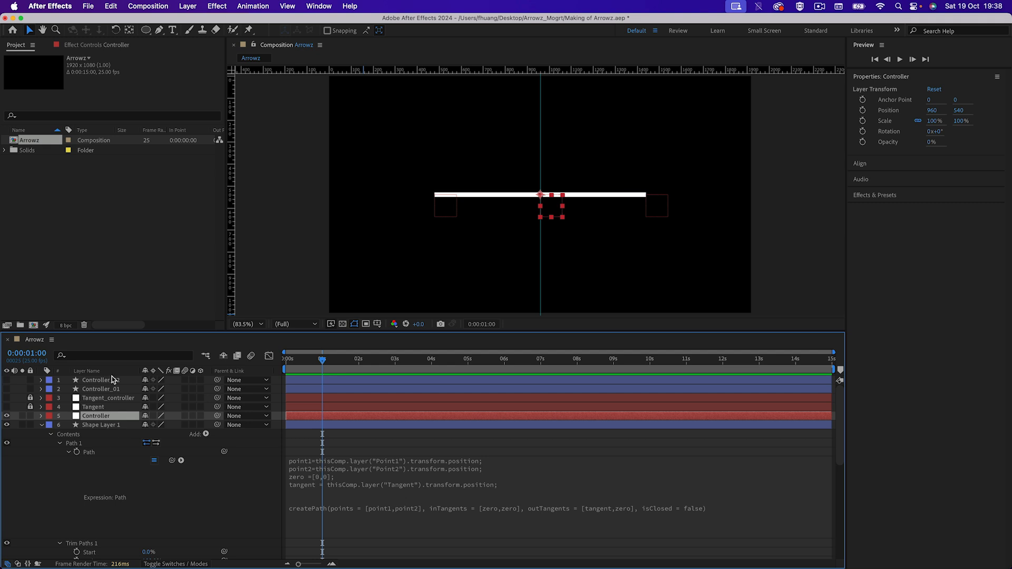
# Add a Slider Control effect to the Controller null and rename it timeIn
pyautogui.click(92, 45)
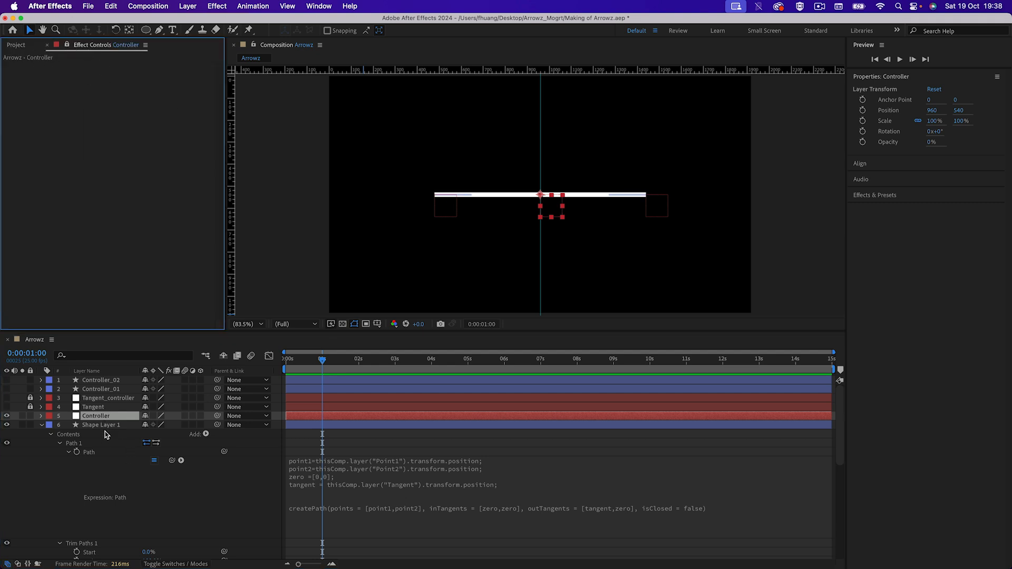
pyautogui.scroll(-1, 111, 467)
pyautogui.scroll(1, 112, 467)
pyautogui.rightClick(57, 95)
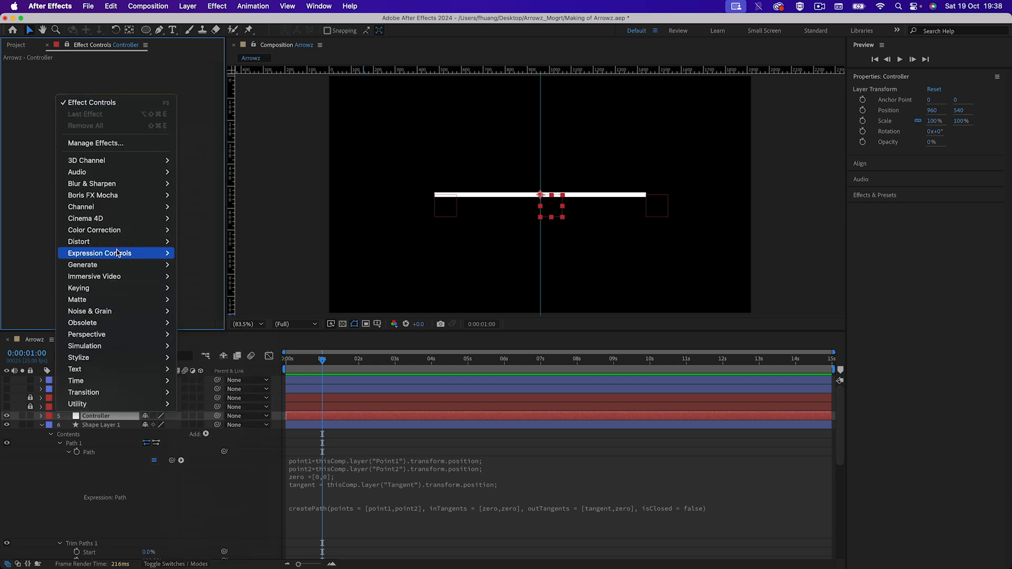
pyautogui.moveTo(118, 253)
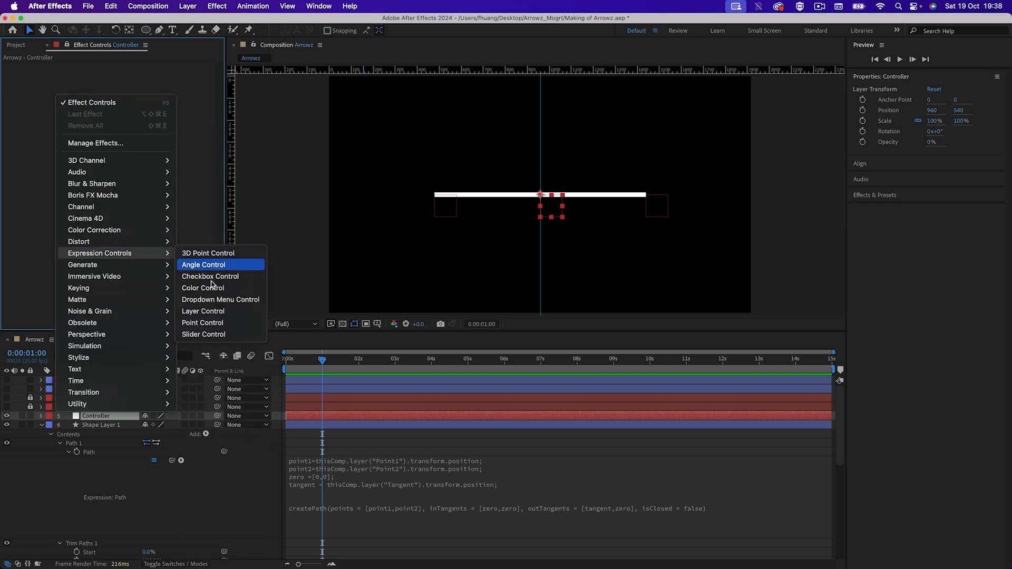
pyautogui.click(213, 335)
pyautogui.press('Return')
pyautogui.write('time')
pyautogui.press('Return')
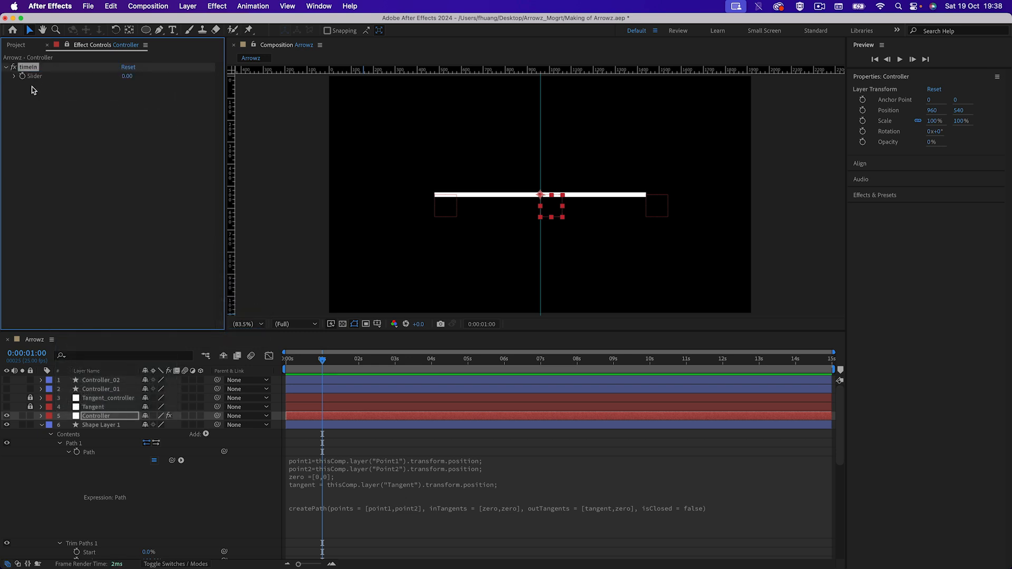
# Set the timeIn slider on the Controller null to 1
pyautogui.click(45, 99)
pyautogui.click(32, 68)
pyautogui.click(122, 76)
pyautogui.click(135, 106)
# Add a second Slider Control to the Controller null, rename it timeInDuration, and set its value to 1
pyautogui.rightClick(45, 116)
pyautogui.click(88, 137)
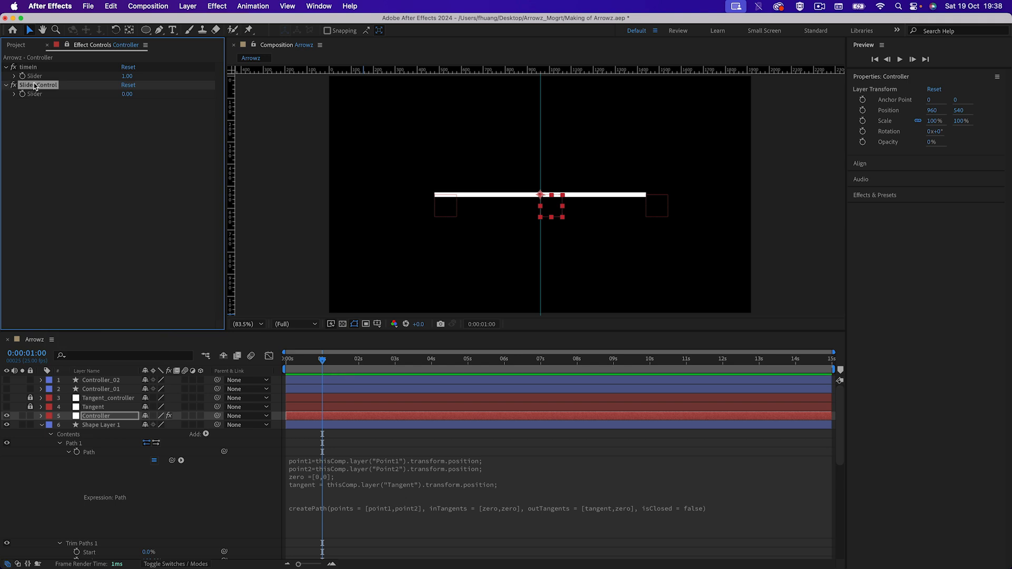
pyautogui.press('Return')
pyautogui.write('timeInDuration')
pyautogui.press('Return')
pyautogui.click(127, 94)
pyautogui.write('1')
pyautogui.press('Return')
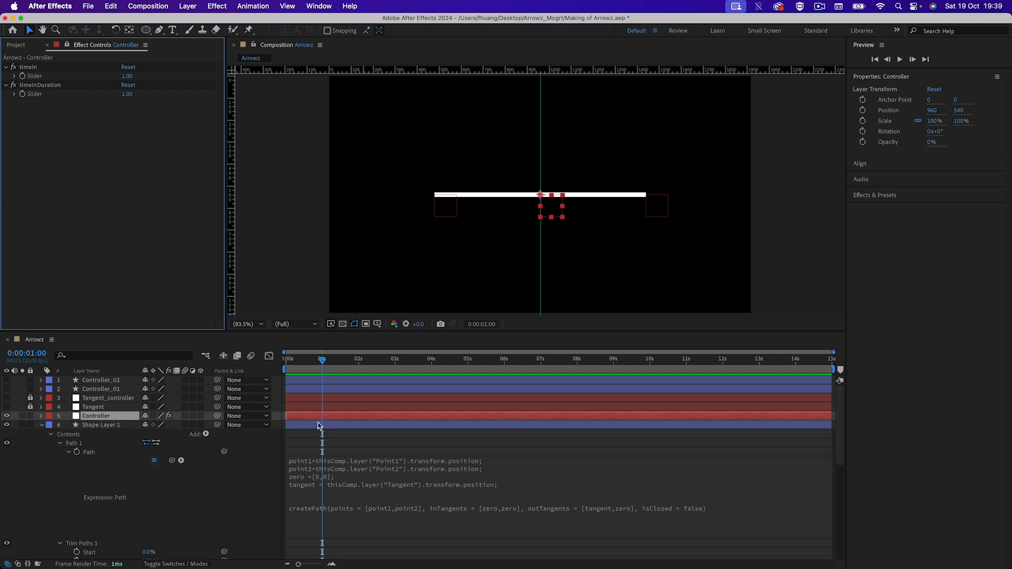
# Add an expression to the Trim Paths End property that defines timeIn and links it to the Controller's timeIn slider
pyautogui.scroll(-3, 160, 496)
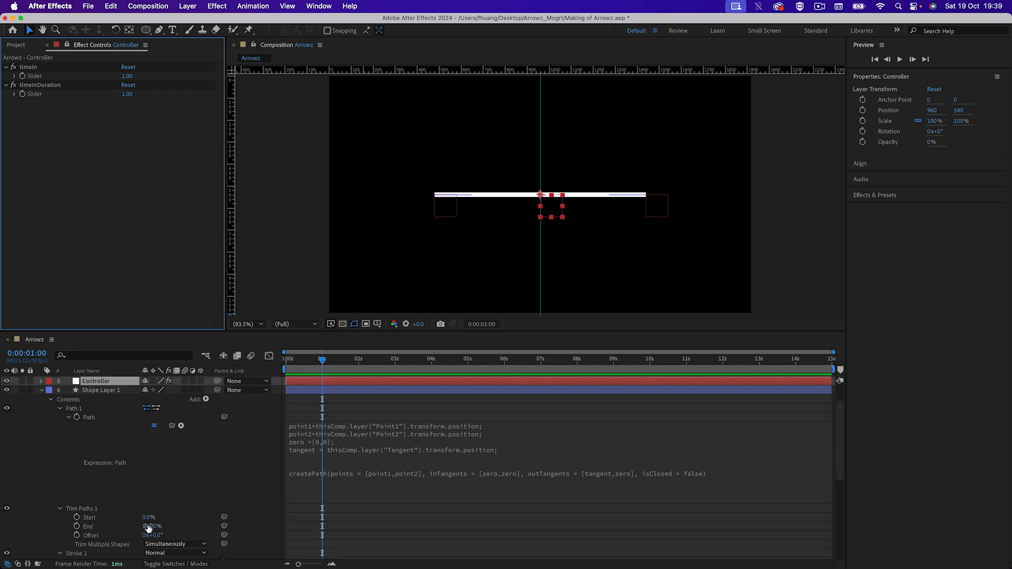
pyautogui.keyDown('alt'); pyautogui.click(78, 527); pyautogui.keyUp('alt')
pyautogui.moveTo(435, 535); pyautogui.dragTo(277, 526)
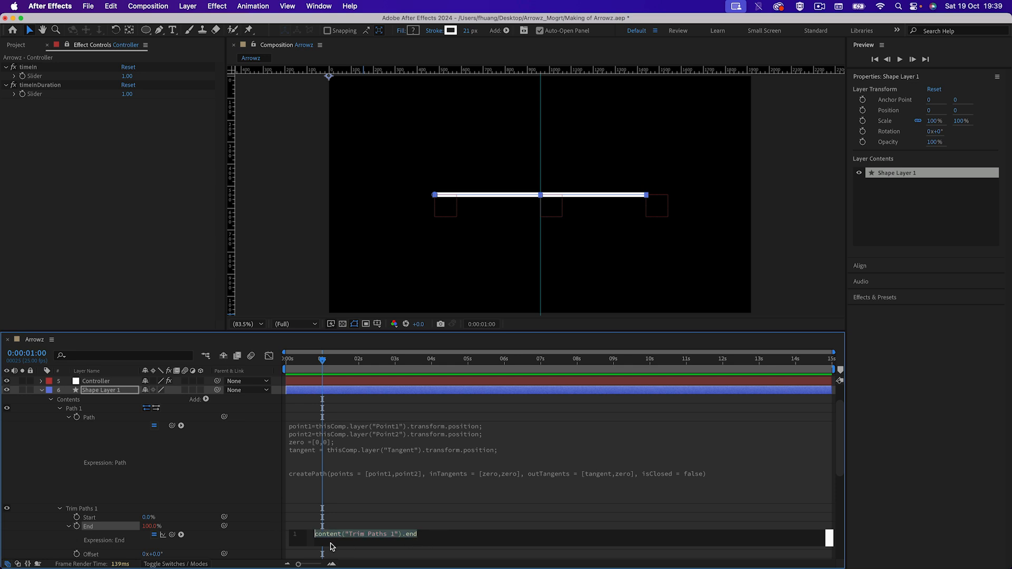
pyautogui.write('timeIn')
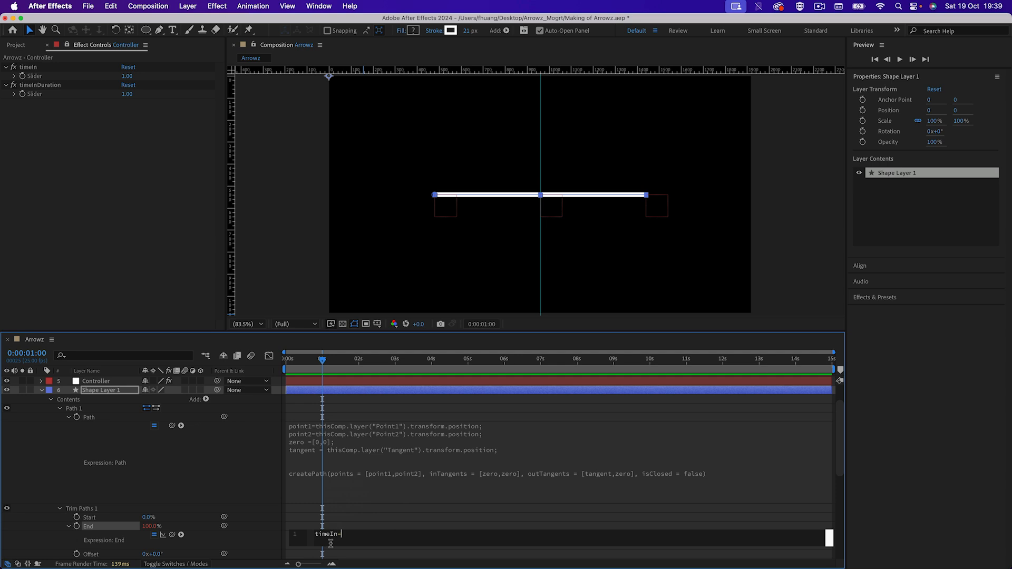
pyautogui.write('=')
pyautogui.moveTo(172, 535); pyautogui.dragTo(37, 77)
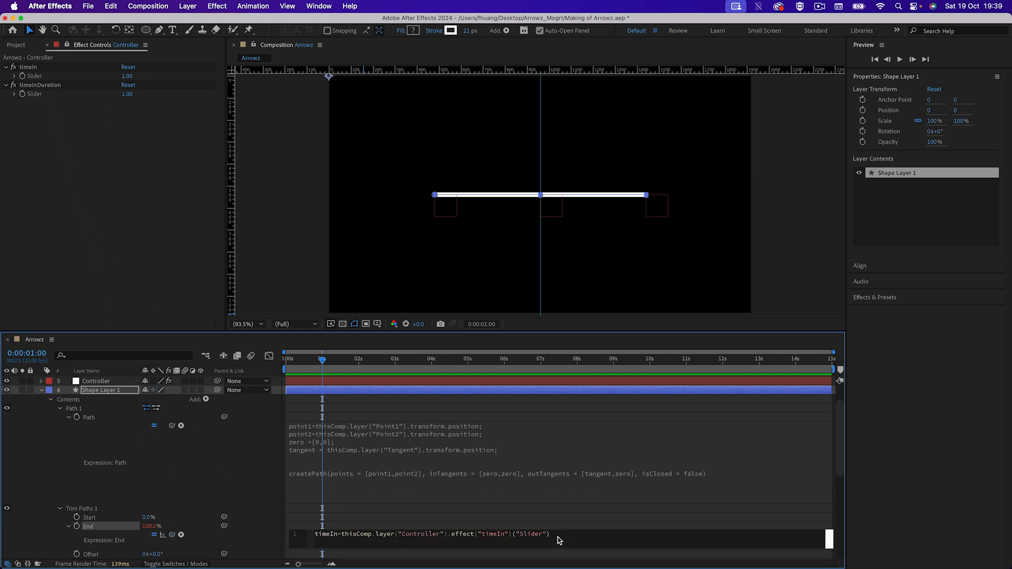
# Add a timeInDuration variable to the End expression, linked to the Controller's timeInDuration slider
pyautogui.press('Return')
pyautogui.write('timeD')
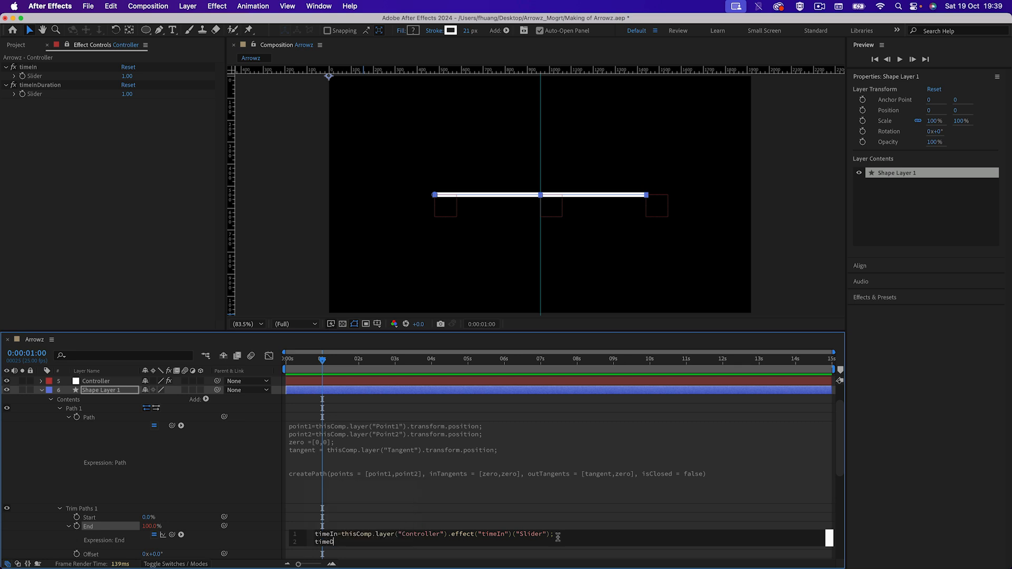
pyautogui.press('BackSpace')
pyautogui.write('In')
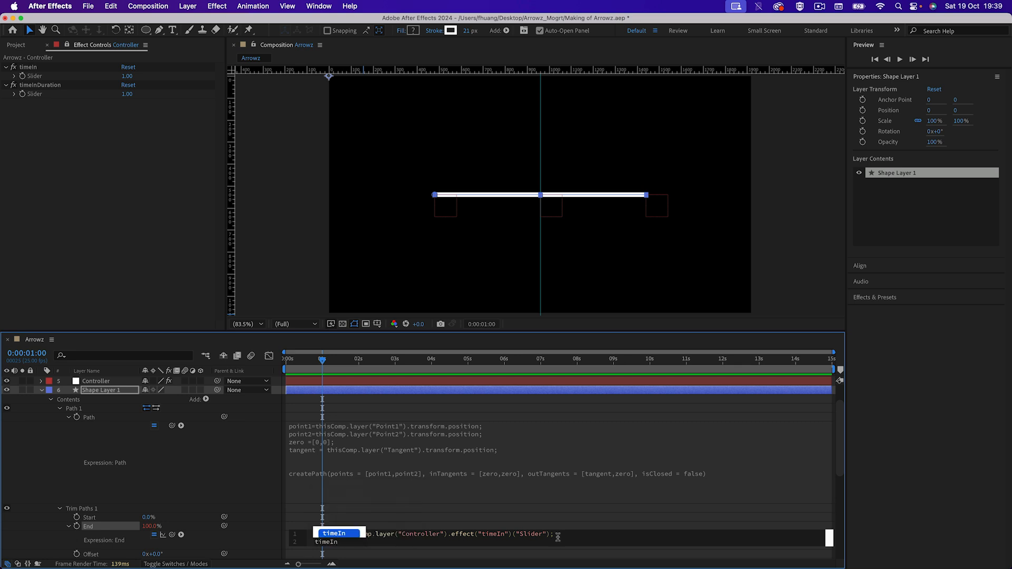
pyautogui.write('Duration =')
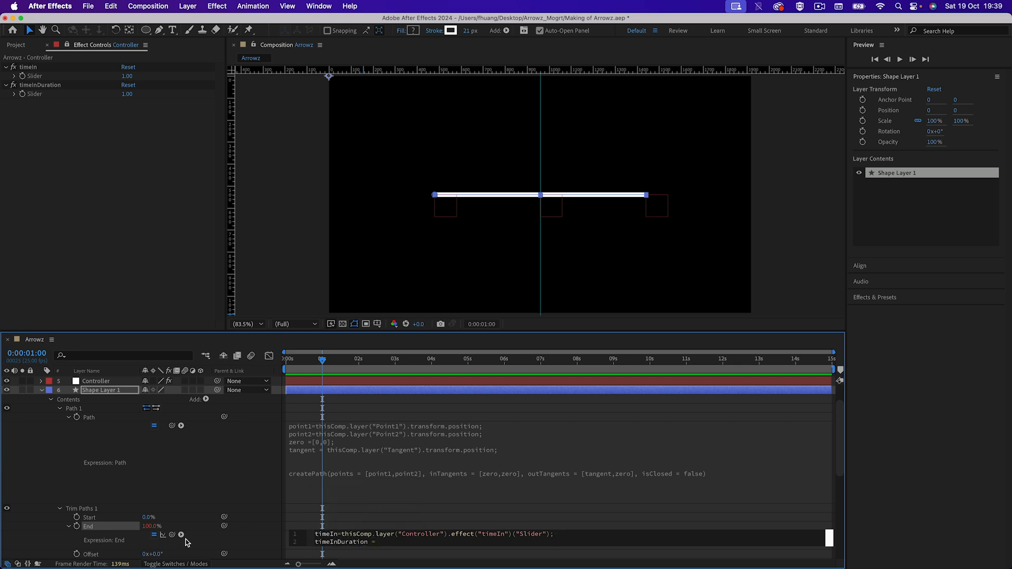
pyautogui.moveTo(172, 535); pyautogui.dragTo(35, 93)
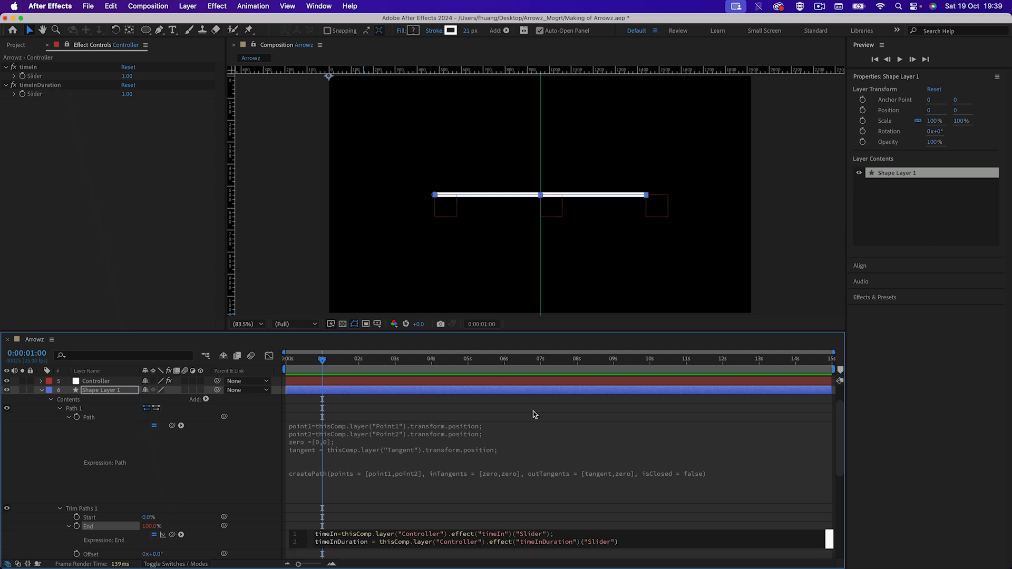
pyautogui.press('Return')
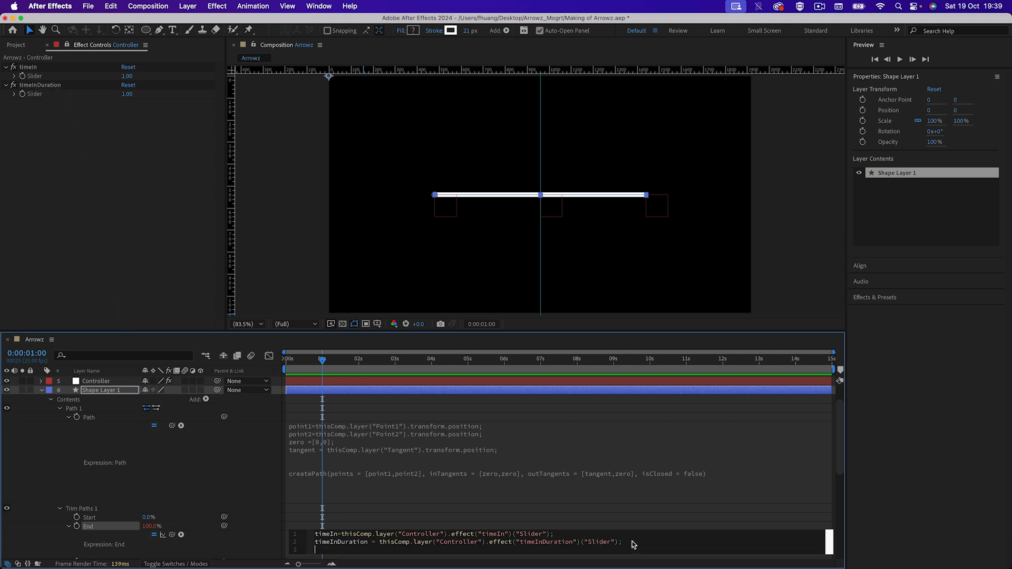
# Start a linear() interpolation on a new line of the Trim Paths End expression, with time as its first argument
pyautogui.scroll(-3, 520, 492)
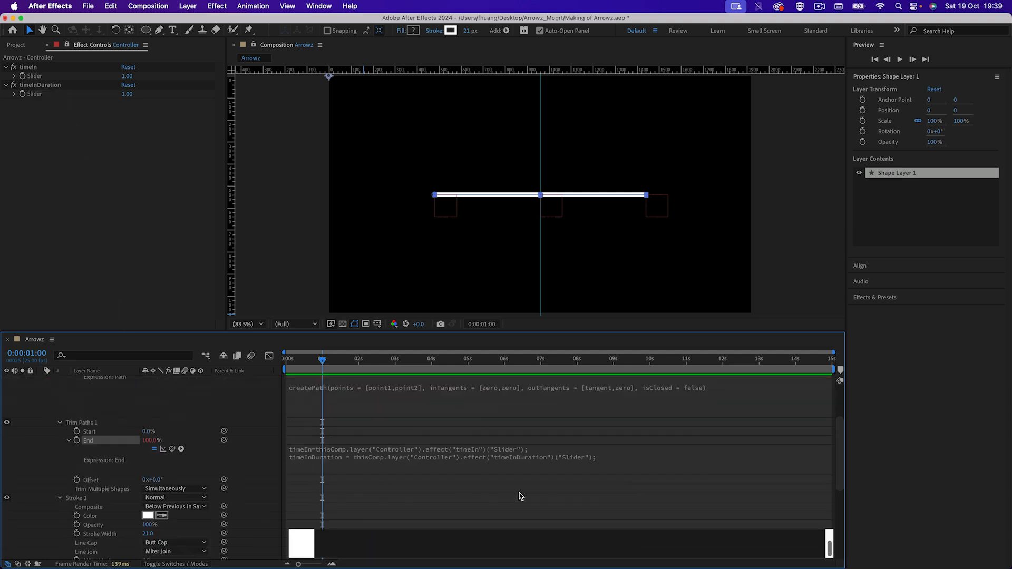
pyautogui.scroll(-2, 335, 545)
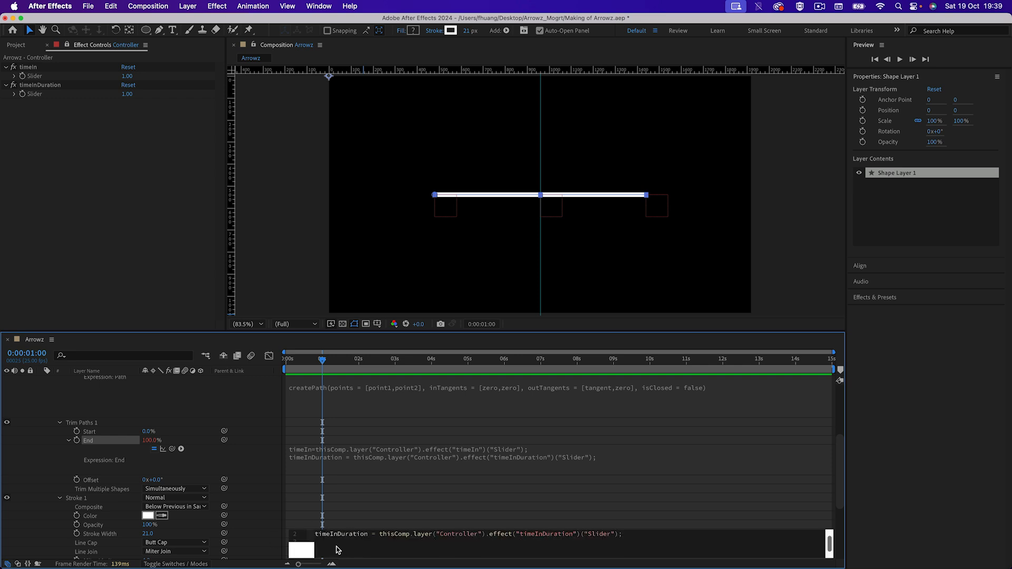
pyautogui.click(338, 550)
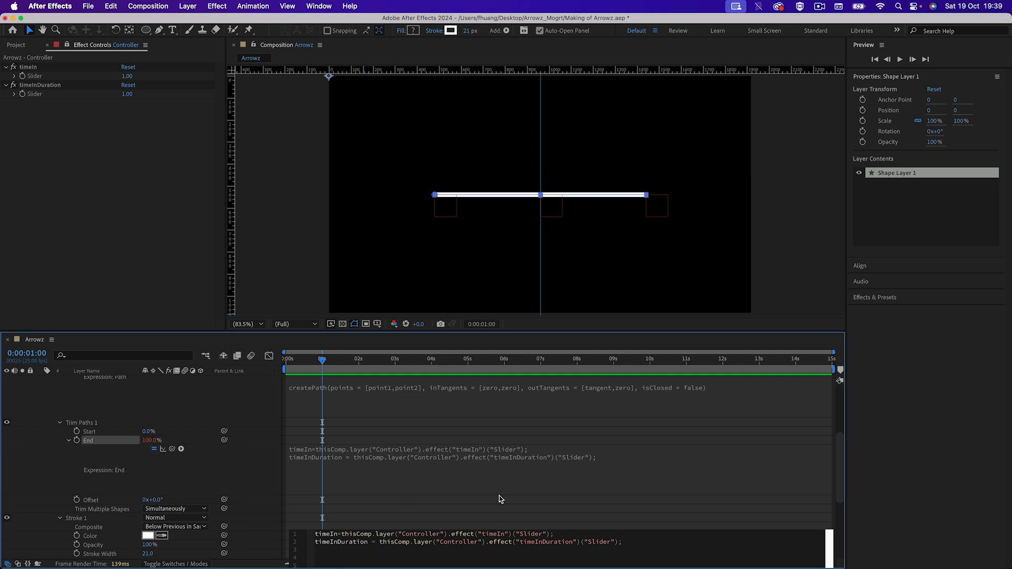
pyautogui.write('lin')
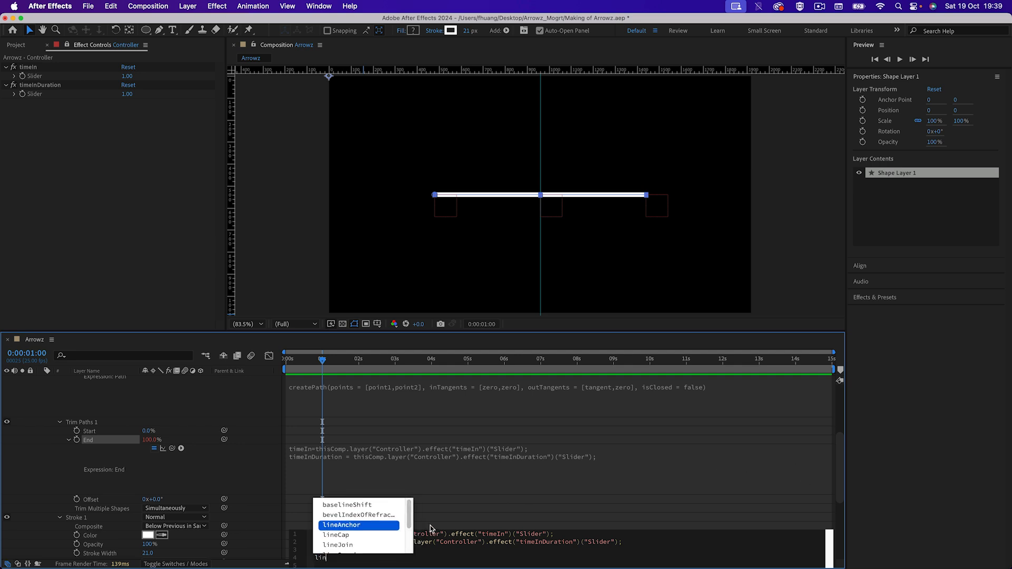
pyautogui.write('ear(')
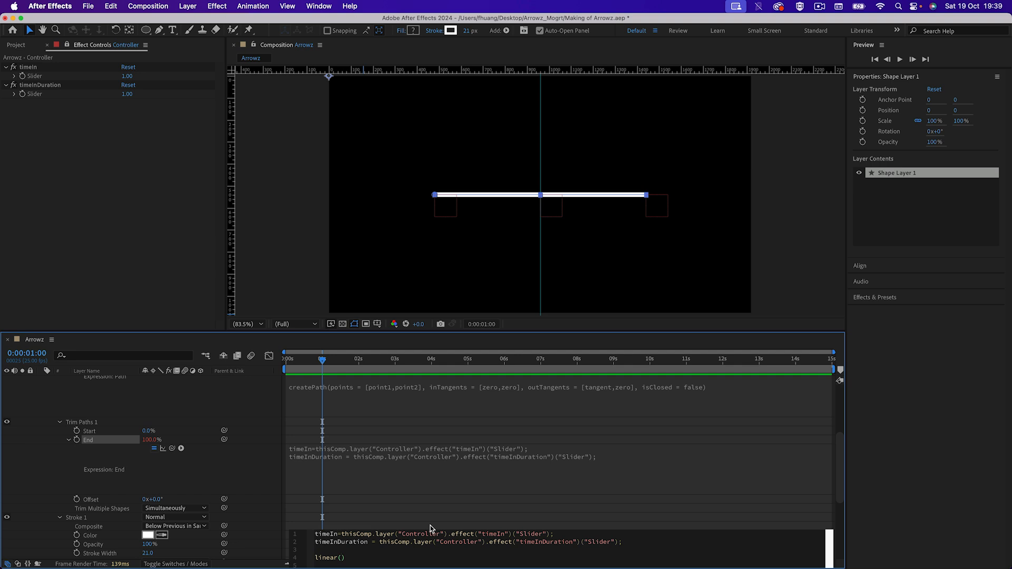
pyautogui.write('time.')
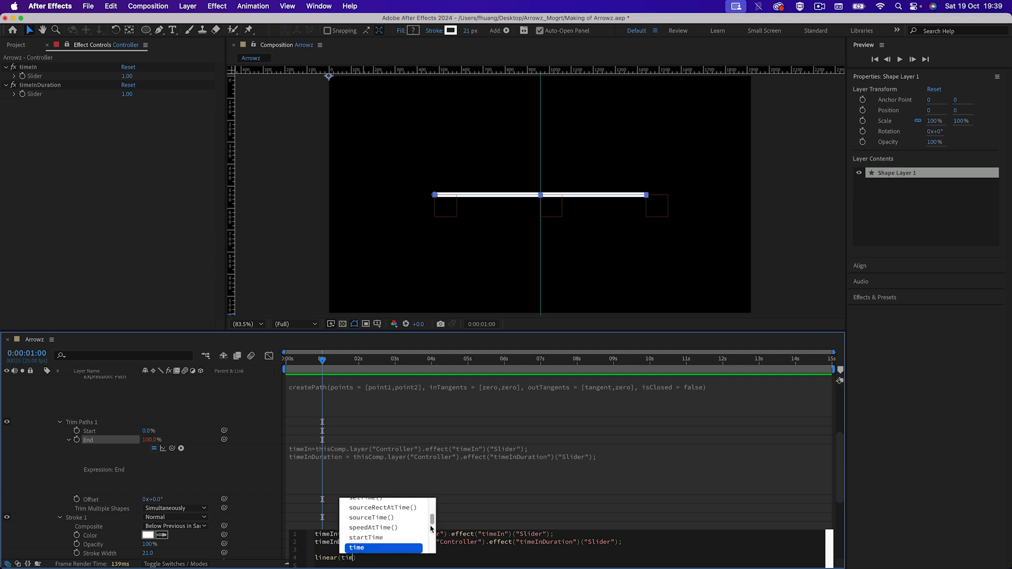
pyautogui.press('BackSpace')
pyautogui.write(',')
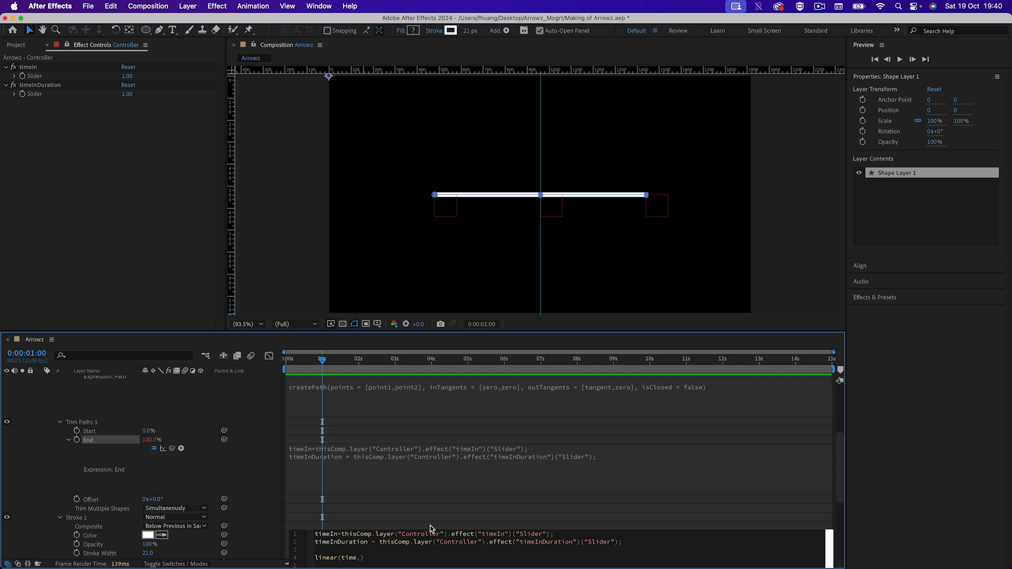
# Complete the linear() call with the arguments timeIn, timeIn+timeInDuration, 0 and 100, and apply the End expression
pyautogui.write('timeIn')
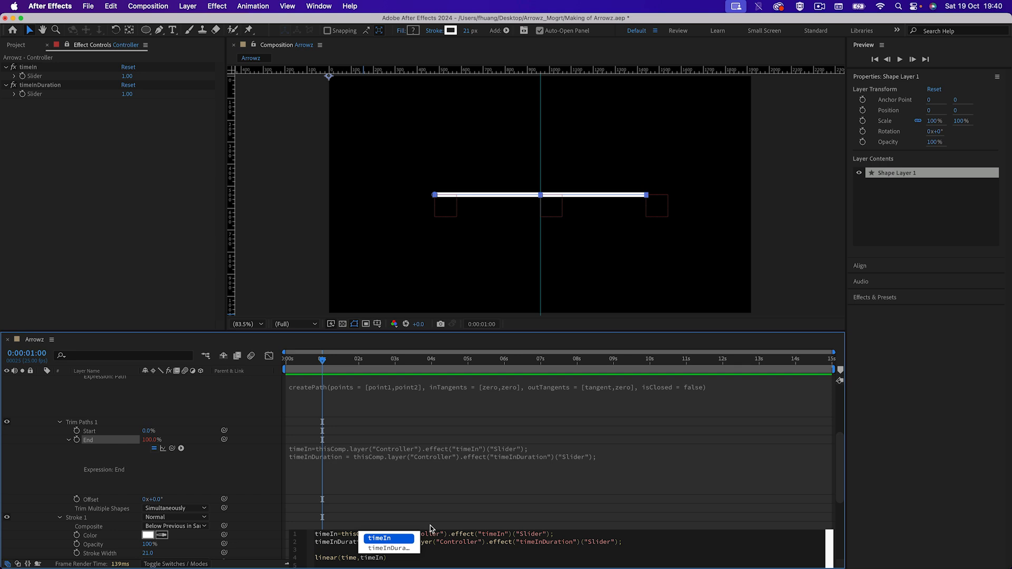
pyautogui.write('.')
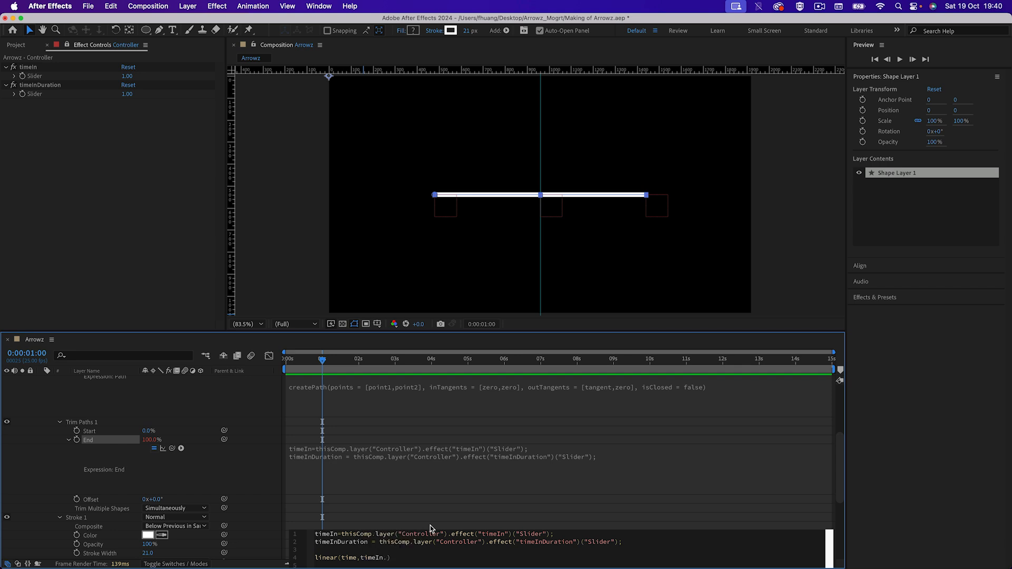
pyautogui.press('BackSpace')
pyautogui.write(',timeIn+time')
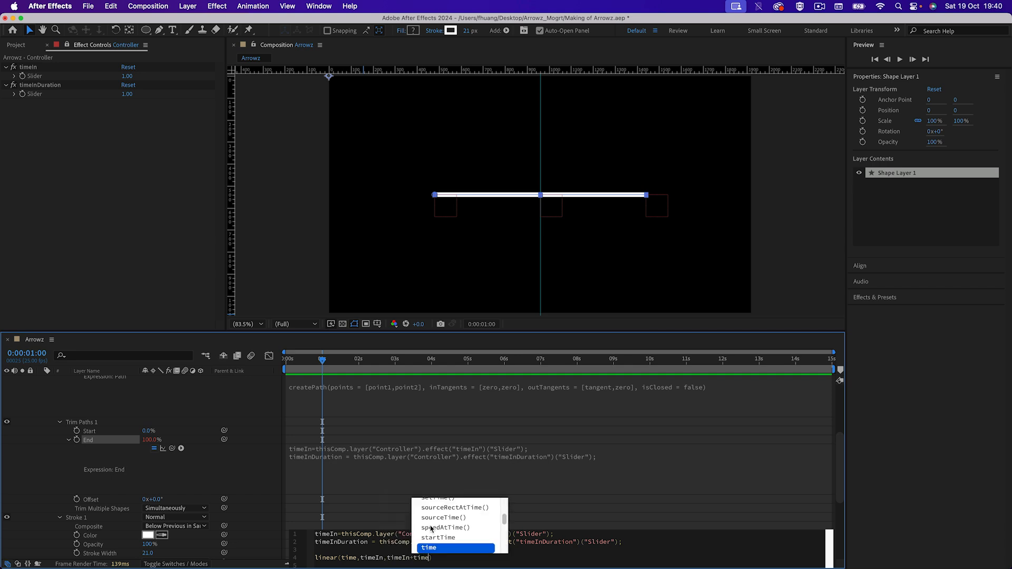
pyautogui.write('InDuration')
pyautogui.press('Return')
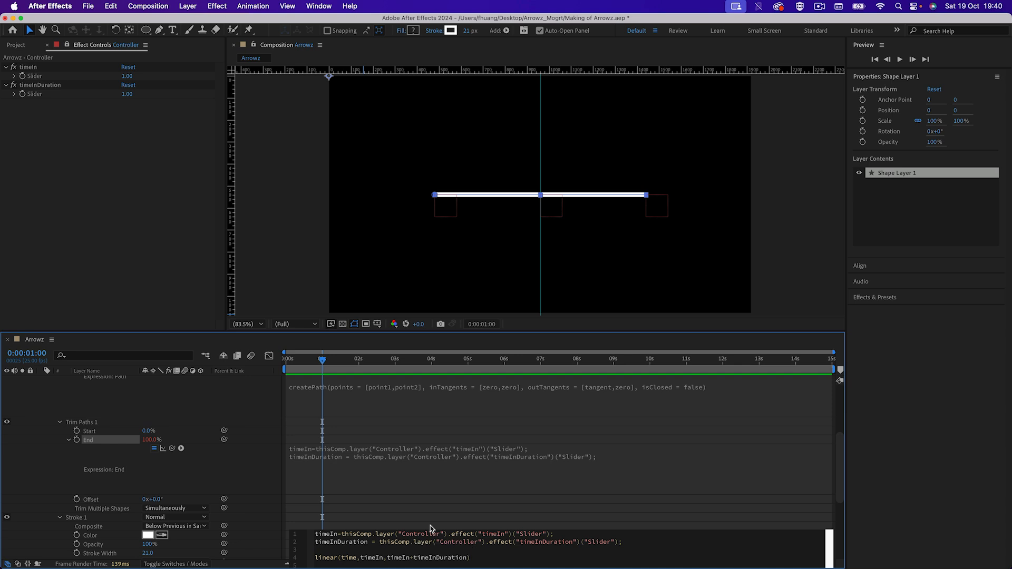
pyautogui.write(',0,100')
pyautogui.click(255, 501)
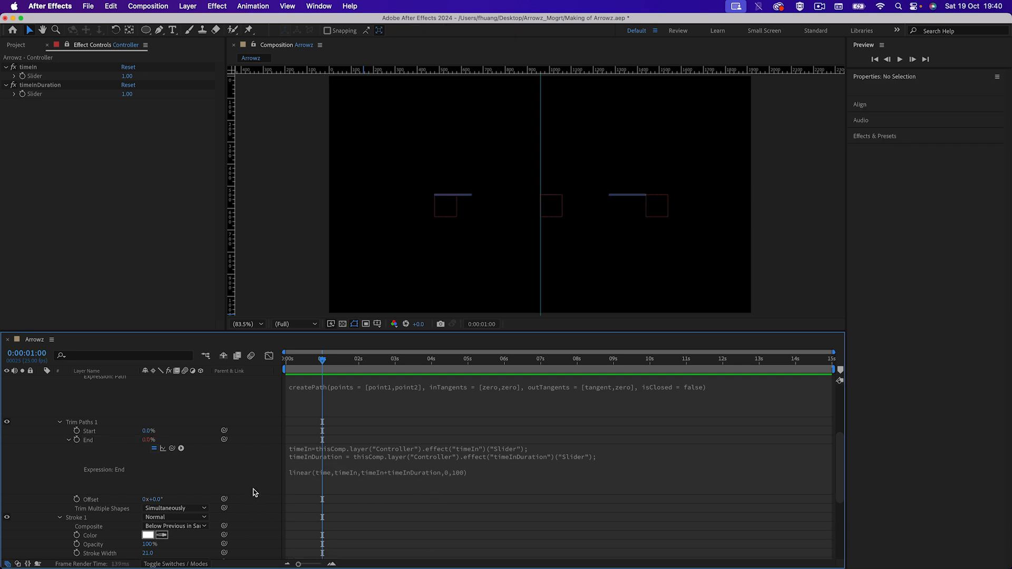
# Try a timeInDuration of 4 on the Controller and preview how the line draws on
pyautogui.moveTo(322, 360)
pyautogui.mouseDown()
pyautogui.moveTo(285, 360)
pyautogui.moveTo(358, 365)
pyautogui.mouseUp()
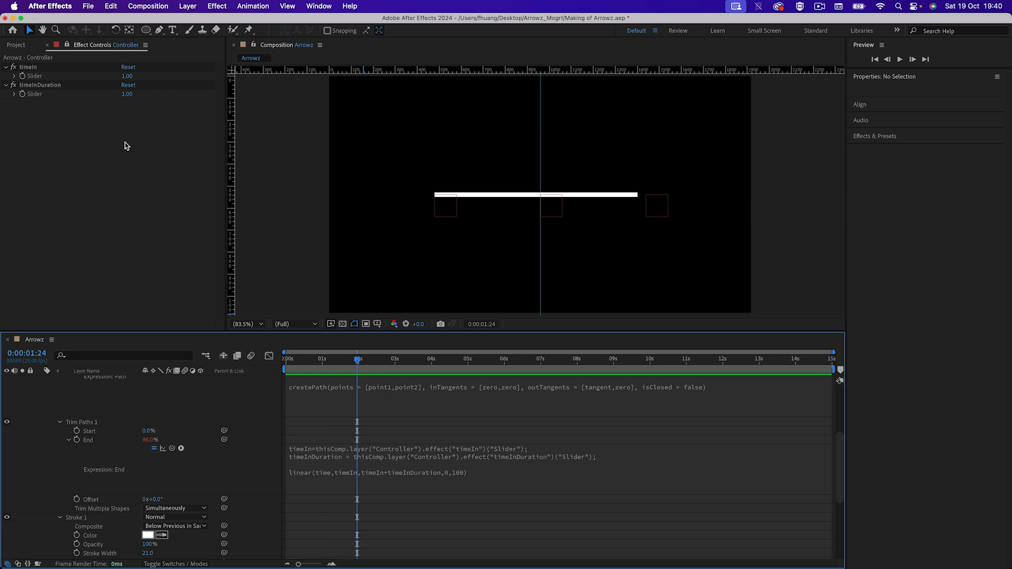
pyautogui.click(127, 94)
pyautogui.write('8')
pyautogui.press('Return')
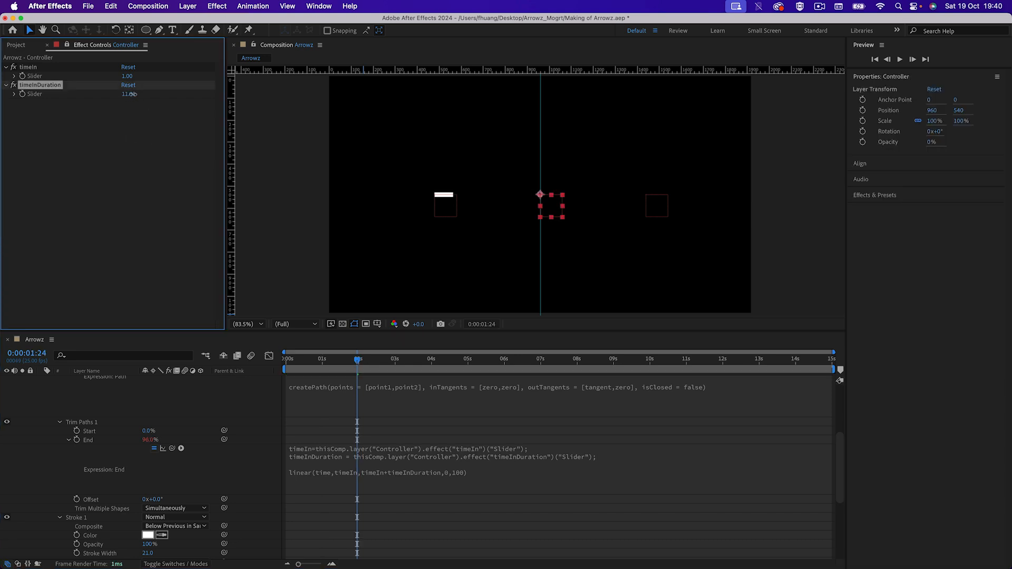
pyautogui.moveTo(129, 95); pyautogui.dragTo(128, 95)
pyautogui.press('space')
pyautogui.click(303, 360)
pyautogui.moveTo(303, 361)
pyautogui.mouseDown()
pyautogui.moveTo(470, 365)
pyautogui.moveTo(305, 364)
pyautogui.moveTo(322, 364)
pyautogui.mouseUp()
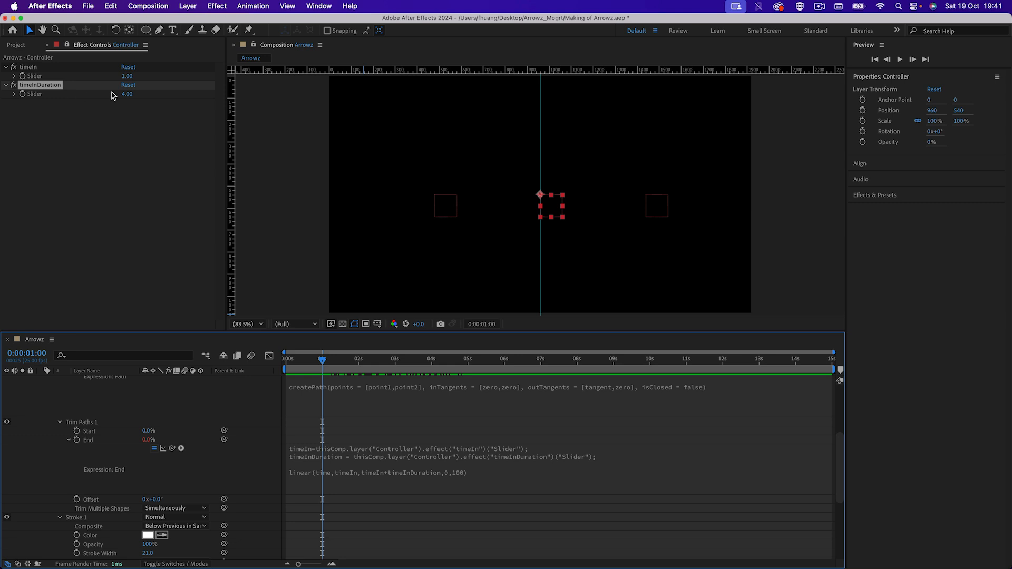
# Set the Controller's timeInDuration slider to 2 and move the playhead to 0:00:00:24
pyautogui.click(128, 95)
pyautogui.write('2')
pyautogui.hotkey('shift', 'Tab')
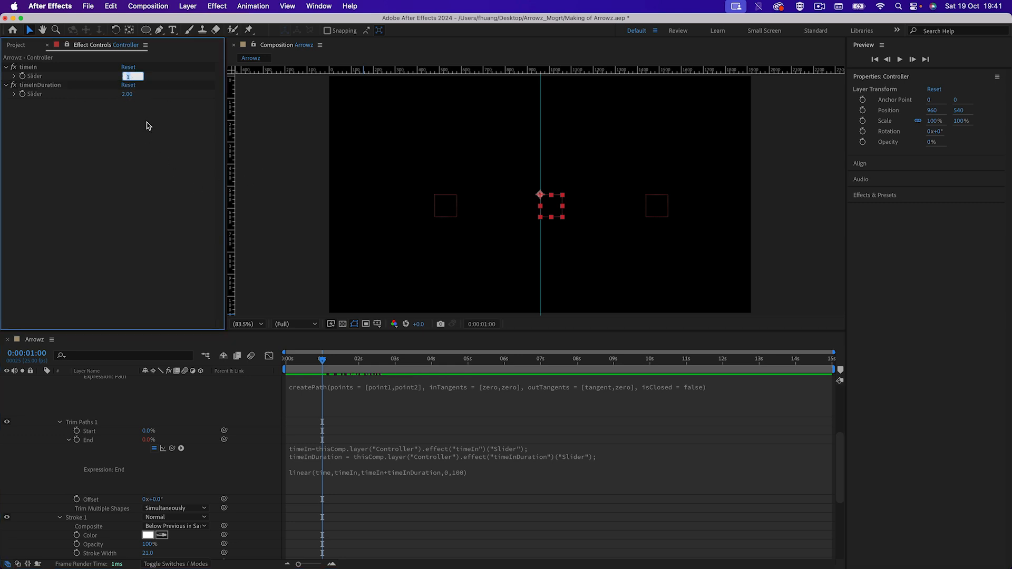
pyautogui.moveTo(321, 373)
pyautogui.mouseDown()
pyautogui.moveTo(400, 363)
pyautogui.moveTo(323, 365)
pyautogui.mouseUp()
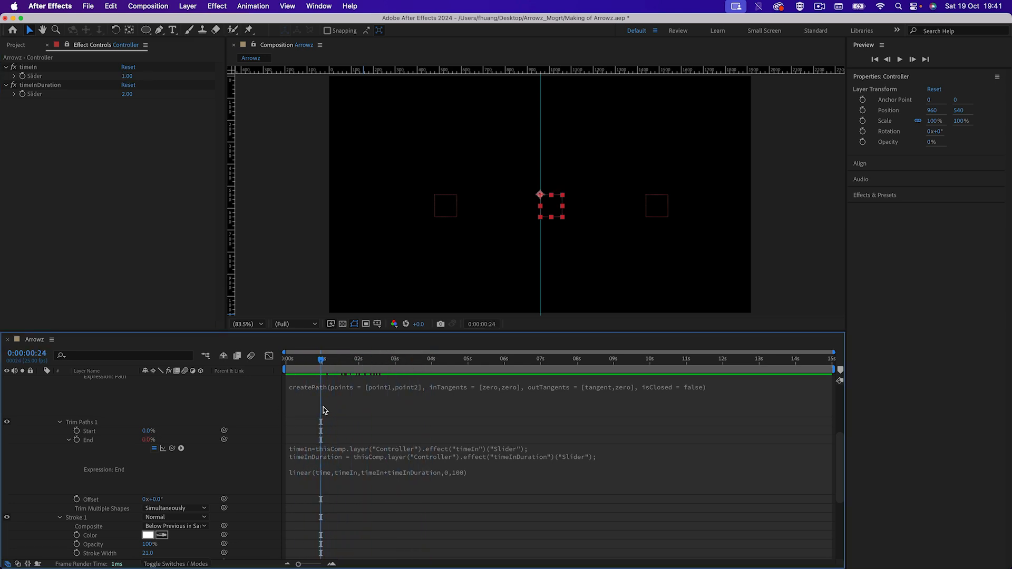
# Replace the linear function with ease in the Trim Paths End expression, keeping its arguments, and apply it
pyautogui.click(295, 474)
pyautogui.click(333, 471)
pyautogui.doubleClick(336, 471)
pyautogui.click(325, 473)
pyautogui.tripleClick(323, 473)
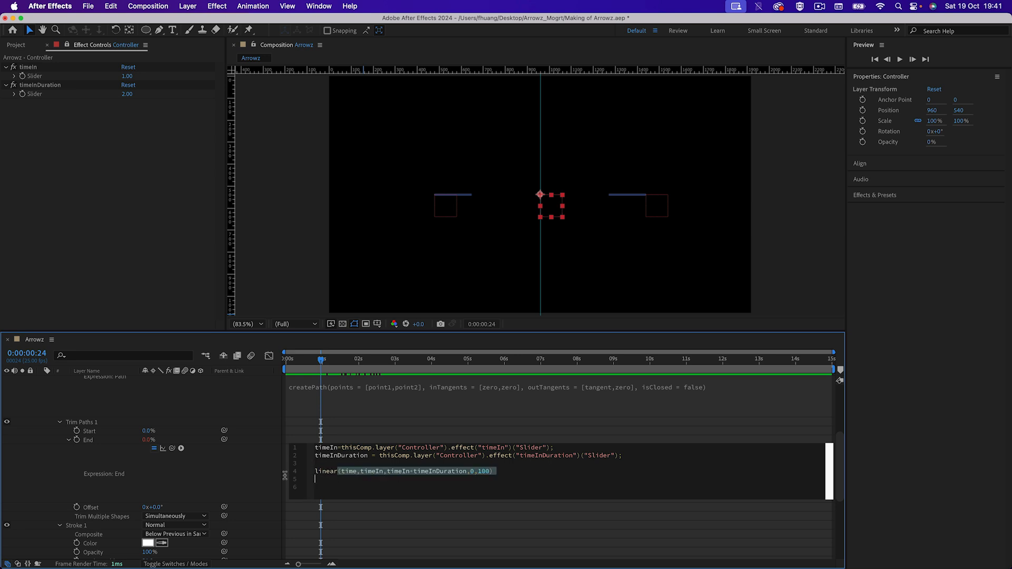
pyautogui.doubleClick(325, 472)
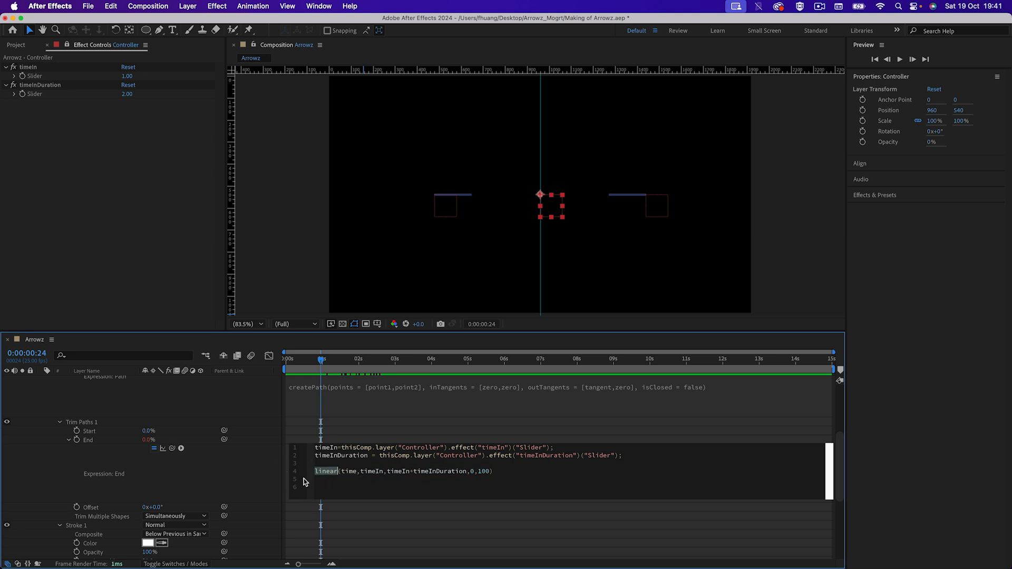
pyautogui.write('ease')
pyautogui.click(248, 474)
# Preview the eased line animation from the start of the composition
pyautogui.press('Home')
pyautogui.press('space')
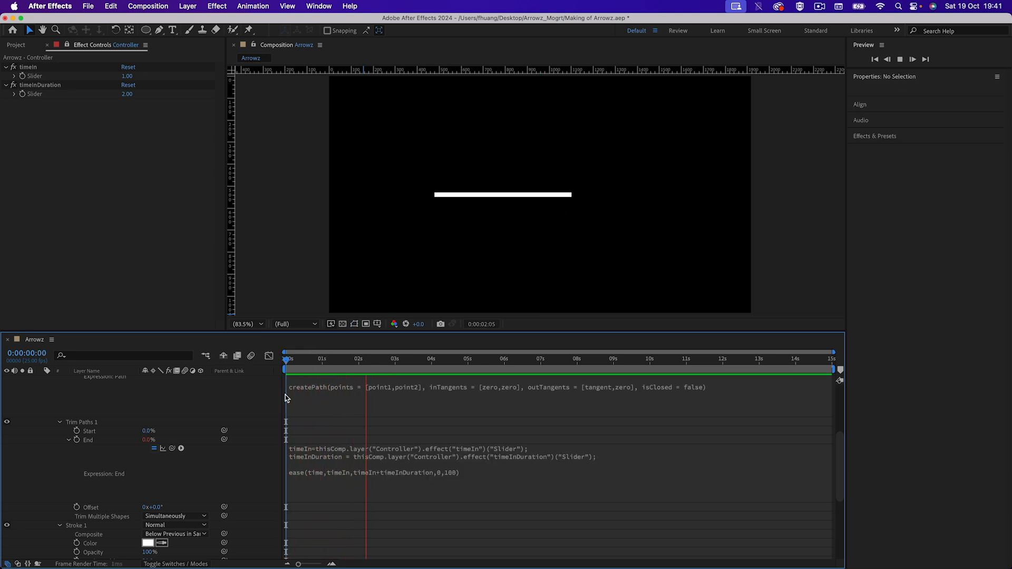
pyautogui.click(336, 361)
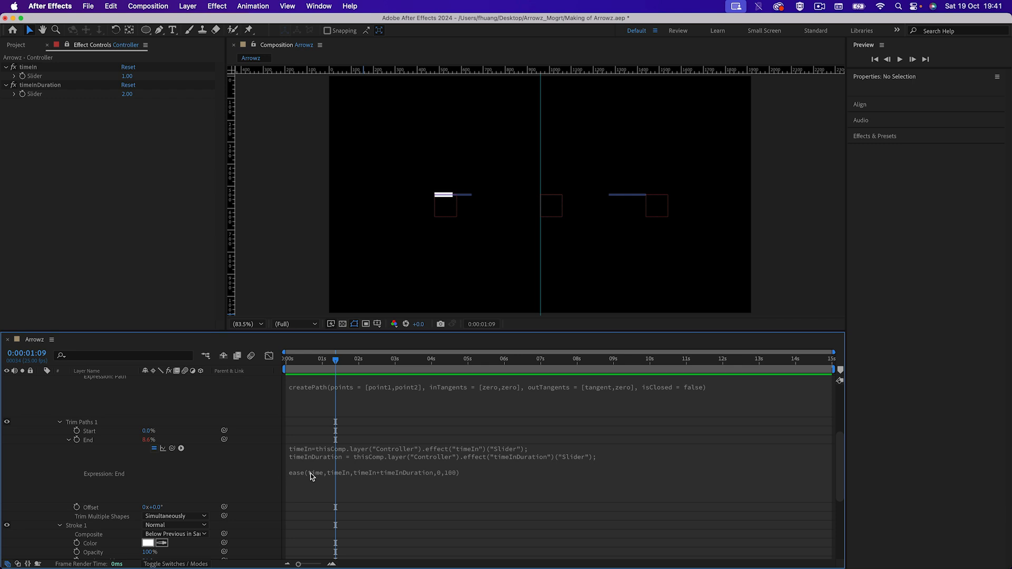
# Look up the Interpolation functions, including the linear and ease variants, in the End property's expression language reference
pyautogui.click(309, 473)
pyautogui.click(330, 481)
pyautogui.click(238, 472)
pyautogui.click(317, 473)
pyautogui.click(250, 481)
pyautogui.click(181, 449)
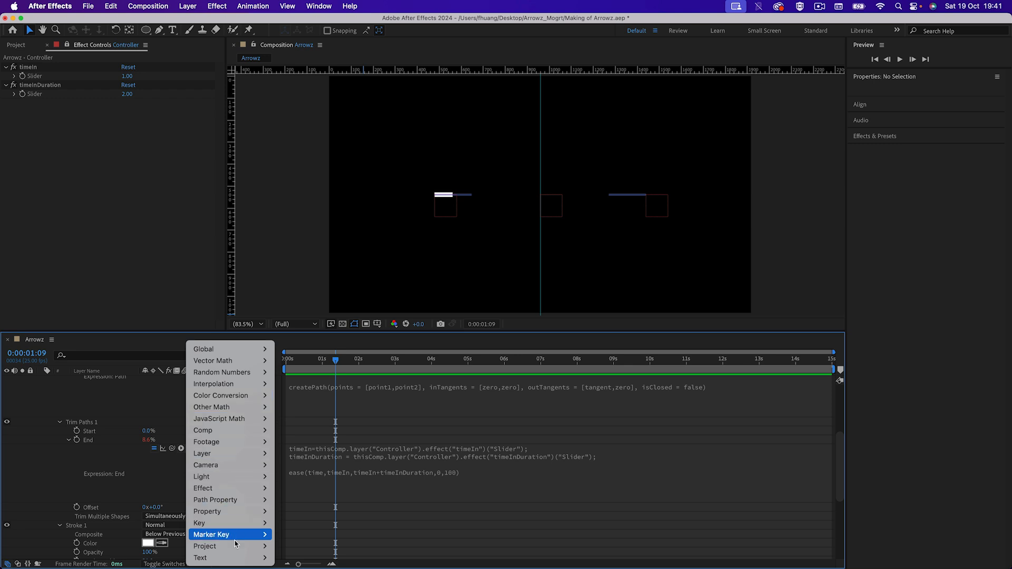
pyautogui.moveTo(225, 495)
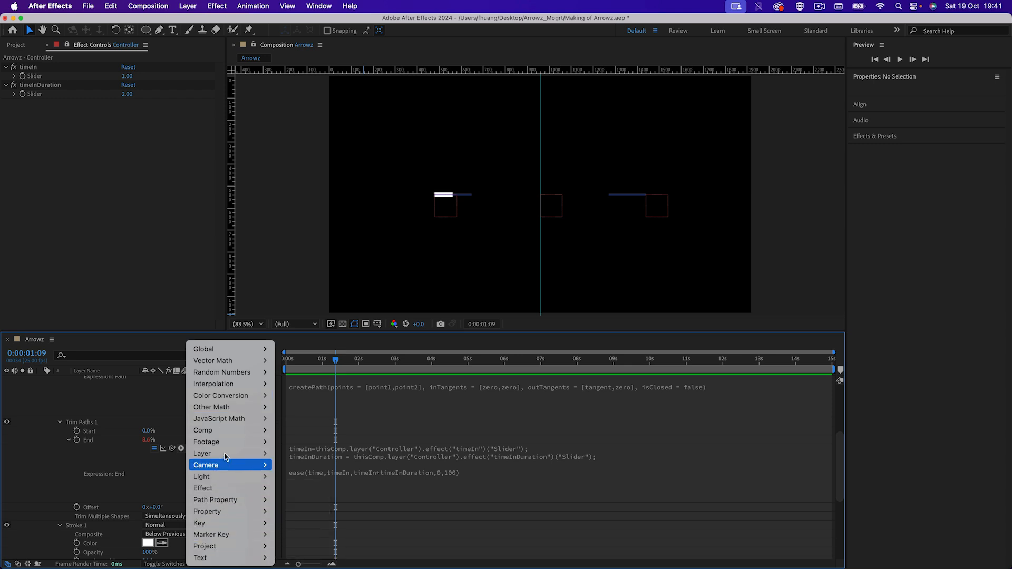
pyautogui.moveTo(226, 513)
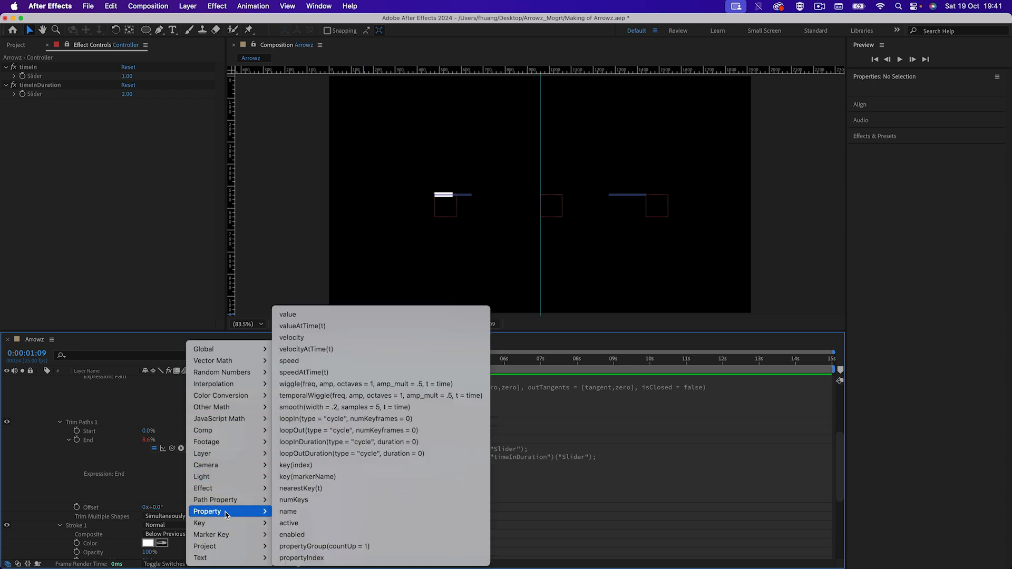
pyautogui.moveTo(229, 460)
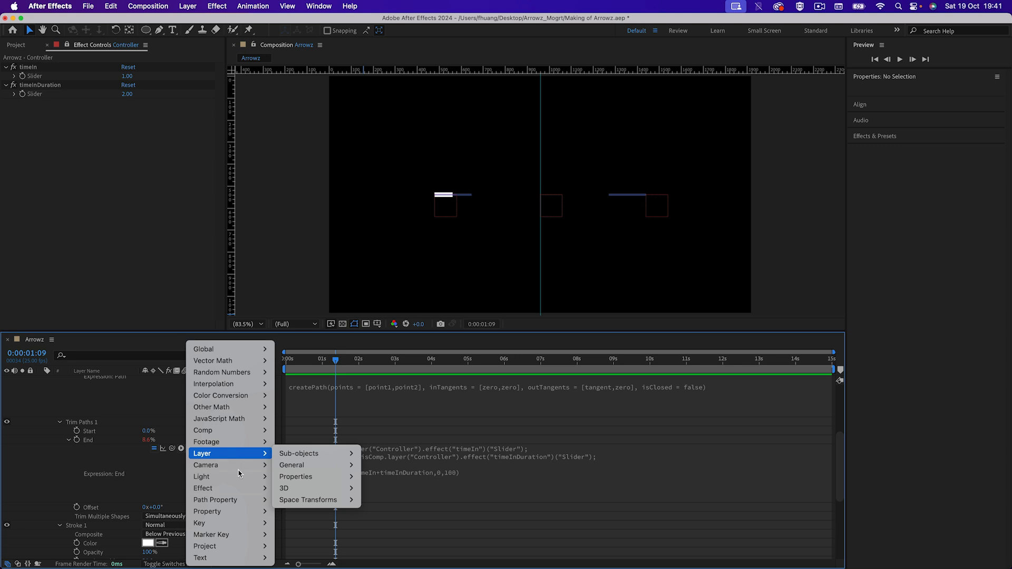
pyautogui.moveTo(241, 430)
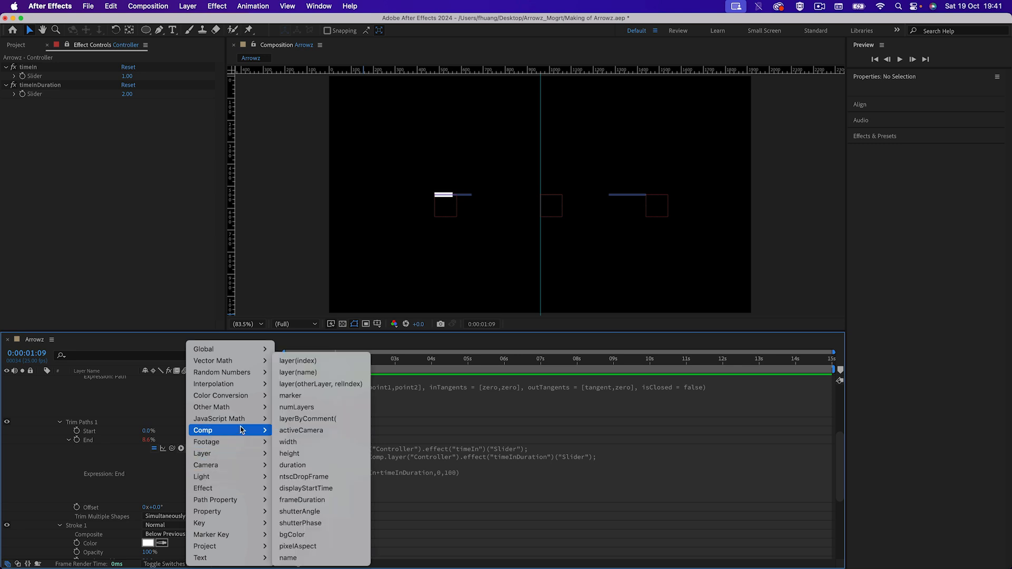
pyautogui.moveTo(250, 384)
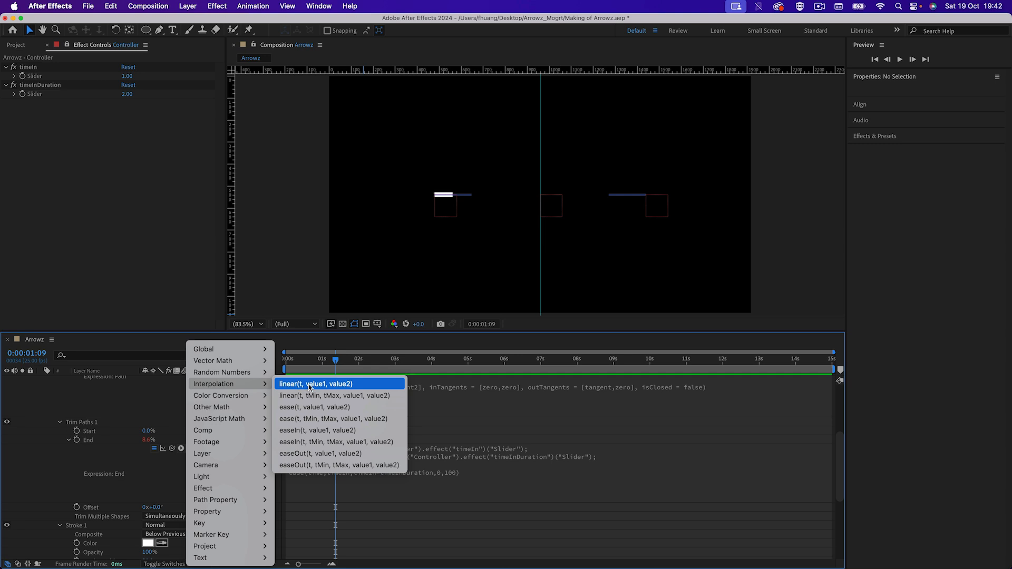
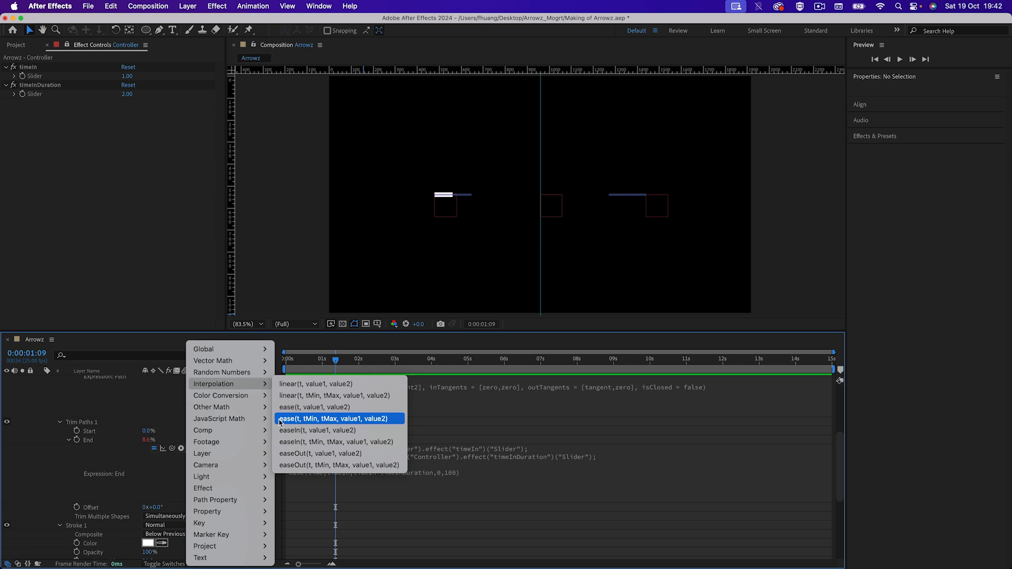
pyautogui.click(432, 418)
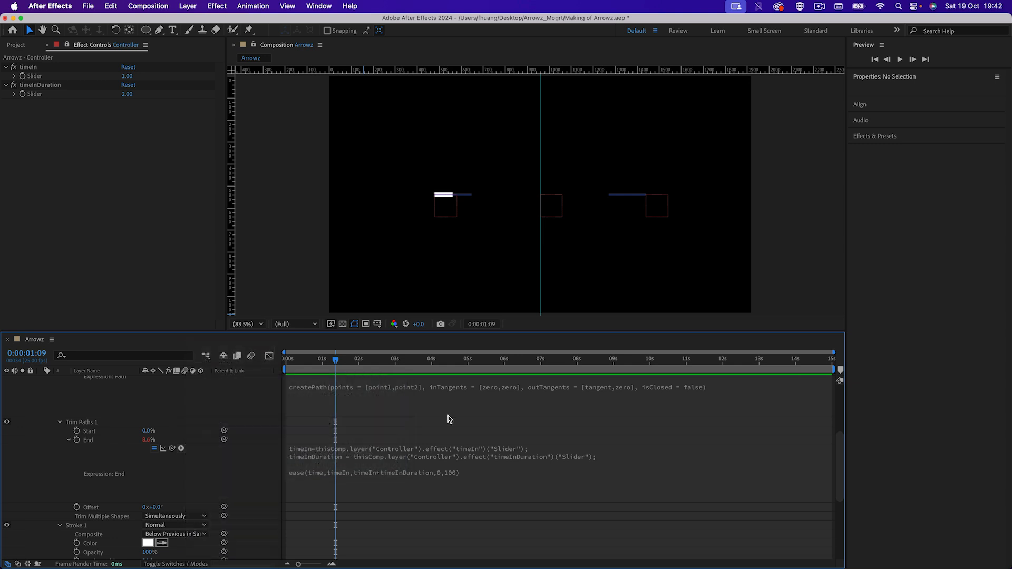
# Play and scrub through the line's reveal to check the eased End values, dismissing the Comp Profiler tip
pyautogui.click(325, 496)
pyautogui.click(213, 481)
pyautogui.moveTo(304, 360); pyautogui.dragTo(417, 362)
pyautogui.press('space')
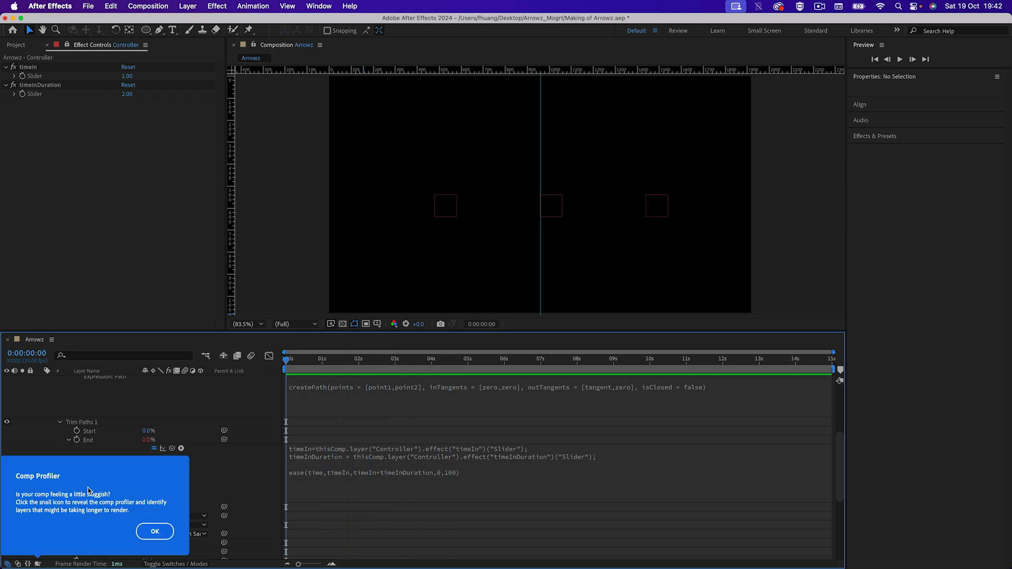
pyautogui.click(154, 531)
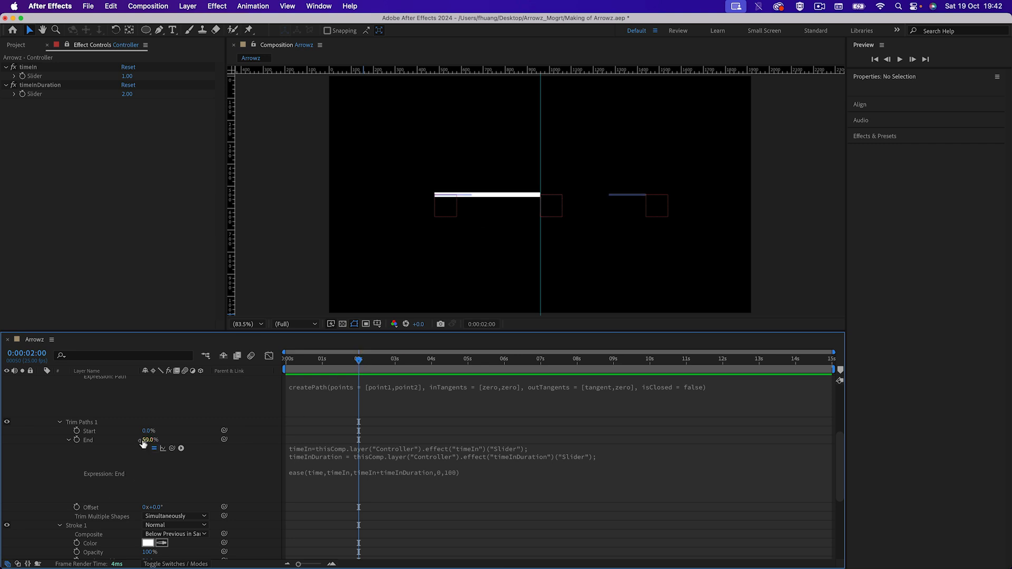
pyautogui.moveTo(356, 366); pyautogui.dragTo(233, 375)
pyautogui.moveTo(309, 375); pyautogui.dragTo(341, 378)
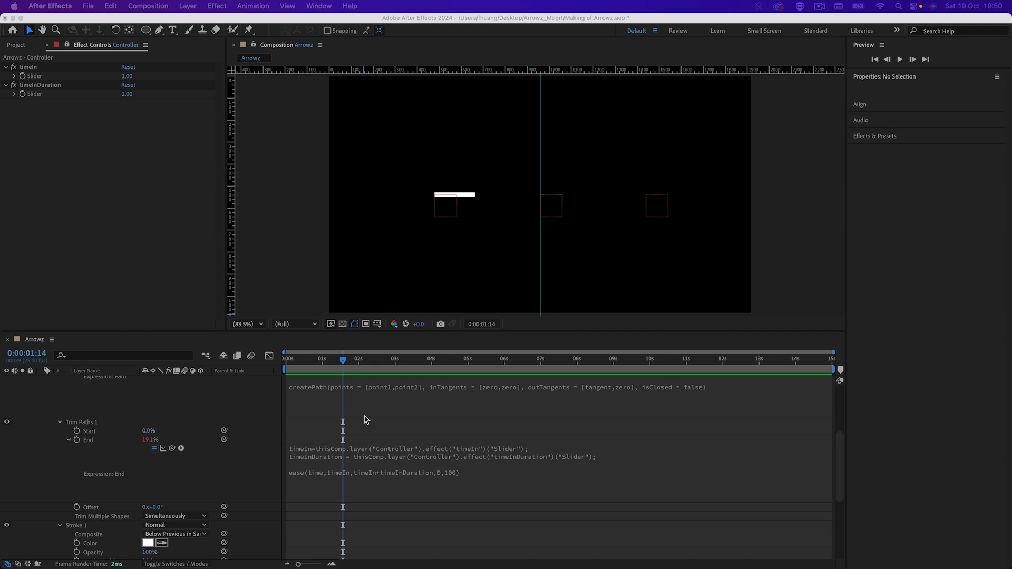
# Enlarge the timeline area to give the shape layer's Path, Trim Paths and Stroke properties more room
pyautogui.scroll(3, 220, 418)
pyautogui.scroll(2, 219, 419)
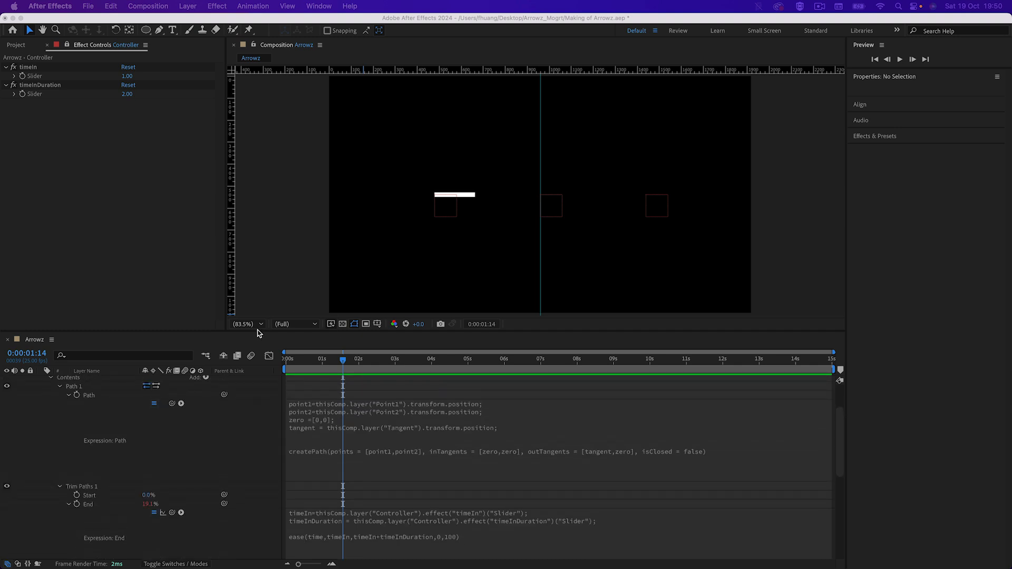
pyautogui.moveTo(267, 332); pyautogui.dragTo(278, 263)
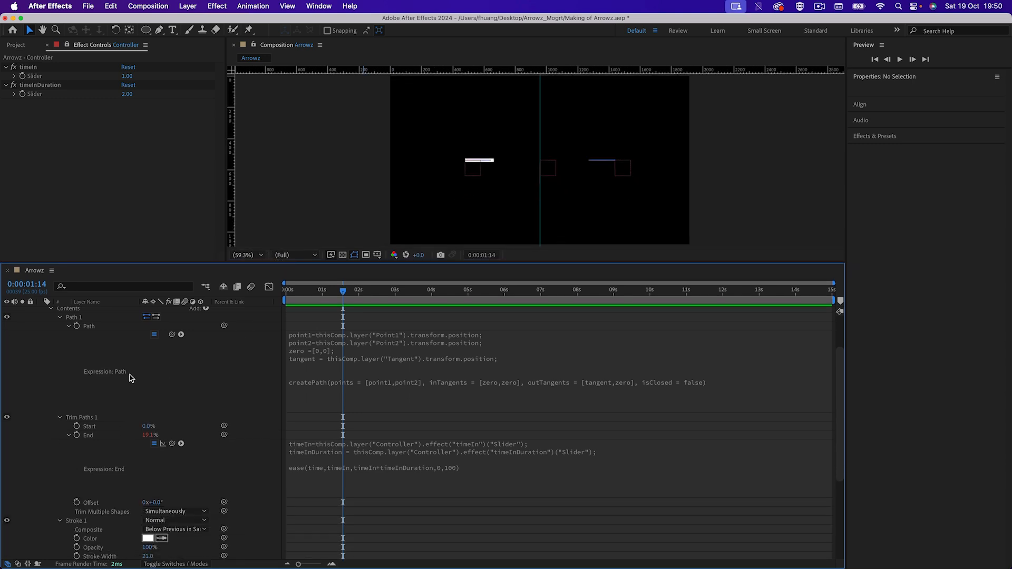
pyautogui.scroll(-4, 195, 372)
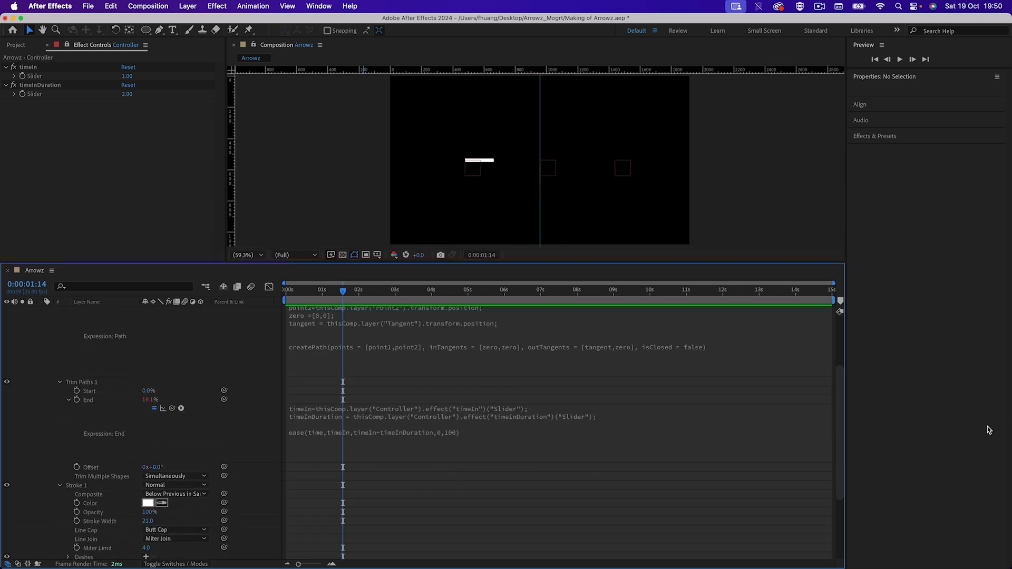
# Collapse the Path 1, Trim Paths 1 and Stroke 1 properties of Shape Layer 1
pyautogui.moveTo(840, 459); pyautogui.dragTo(845, 405)
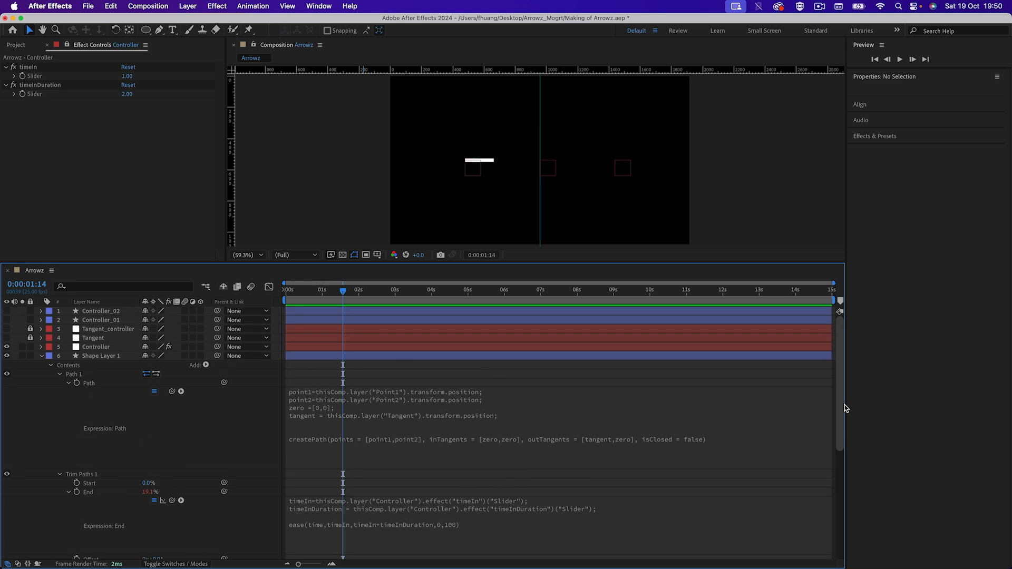
pyautogui.click(101, 356)
pyautogui.click(60, 374)
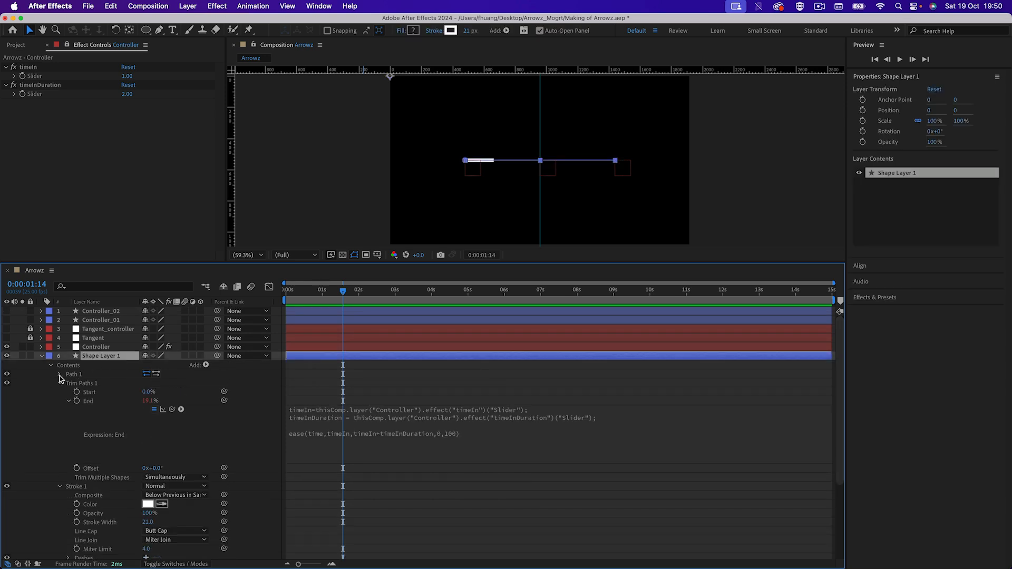
pyautogui.click(59, 384)
pyautogui.click(60, 393)
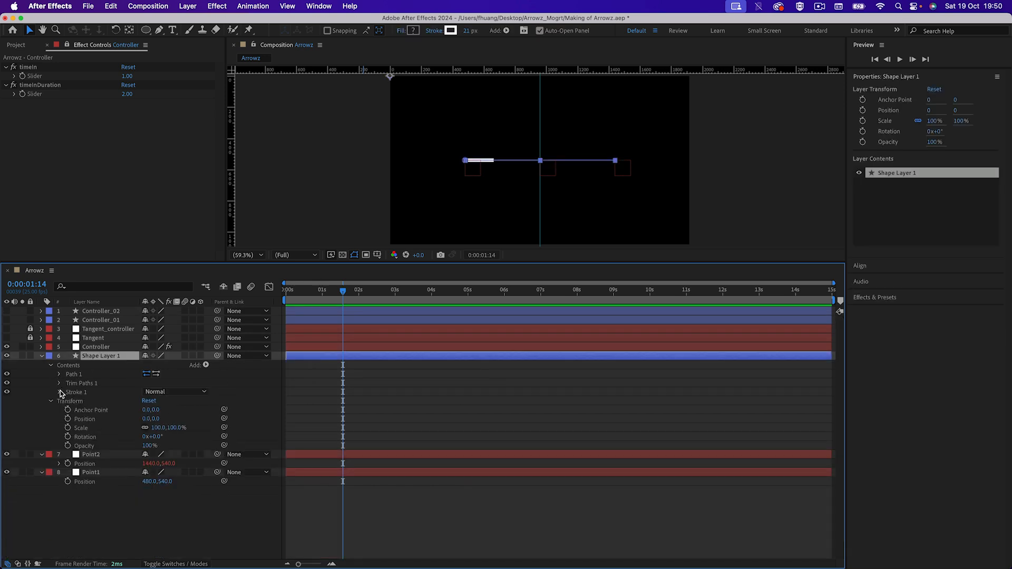
# Add an empty group to Shape Layer 1 and move Path 1, Trim Paths 1 and Stroke 1 into it
pyautogui.click(206, 365)
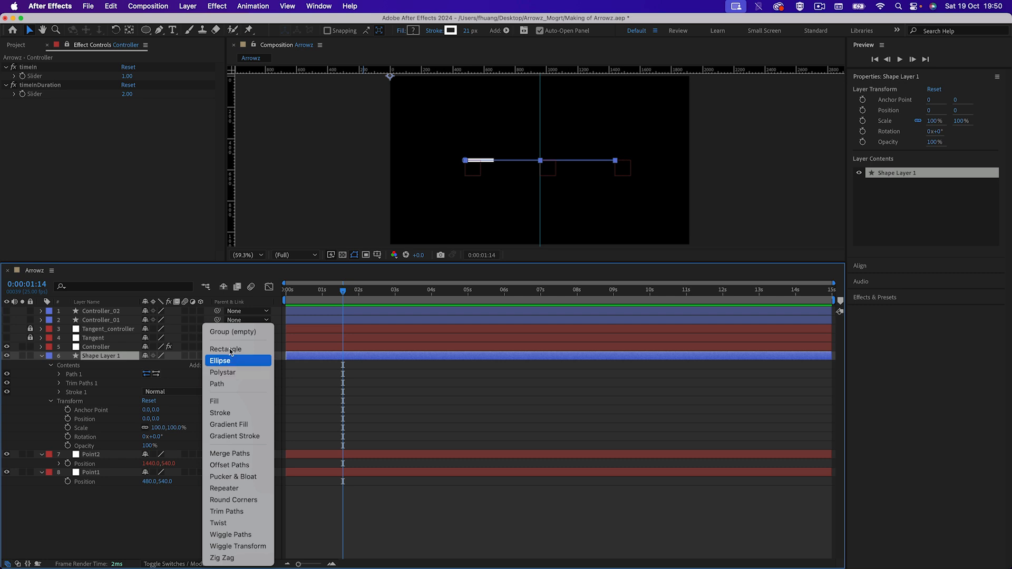
pyautogui.click(228, 331)
pyautogui.moveTo(76, 383); pyautogui.dragTo(80, 371)
pyautogui.click(81, 383)
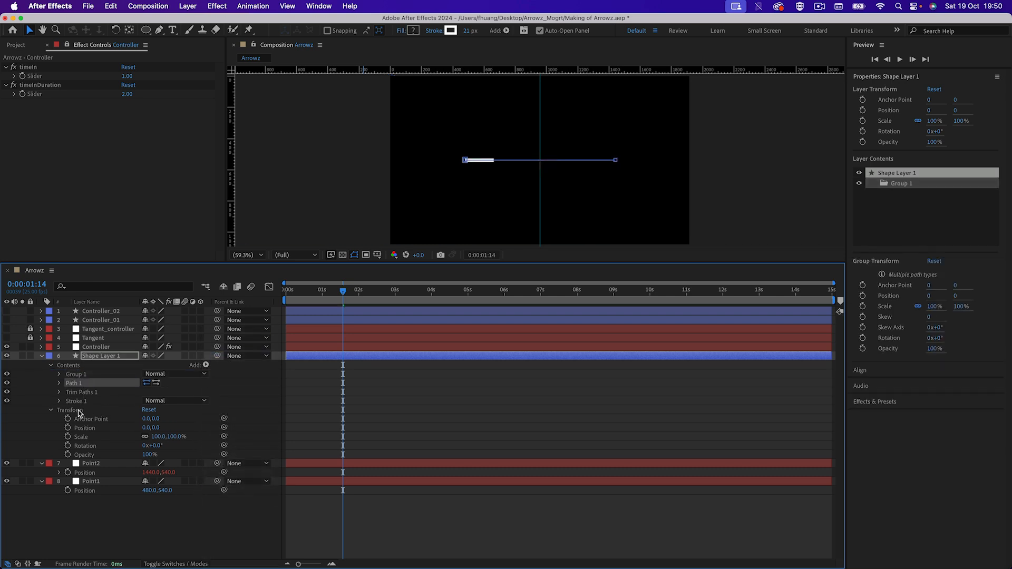
pyautogui.click(76, 412)
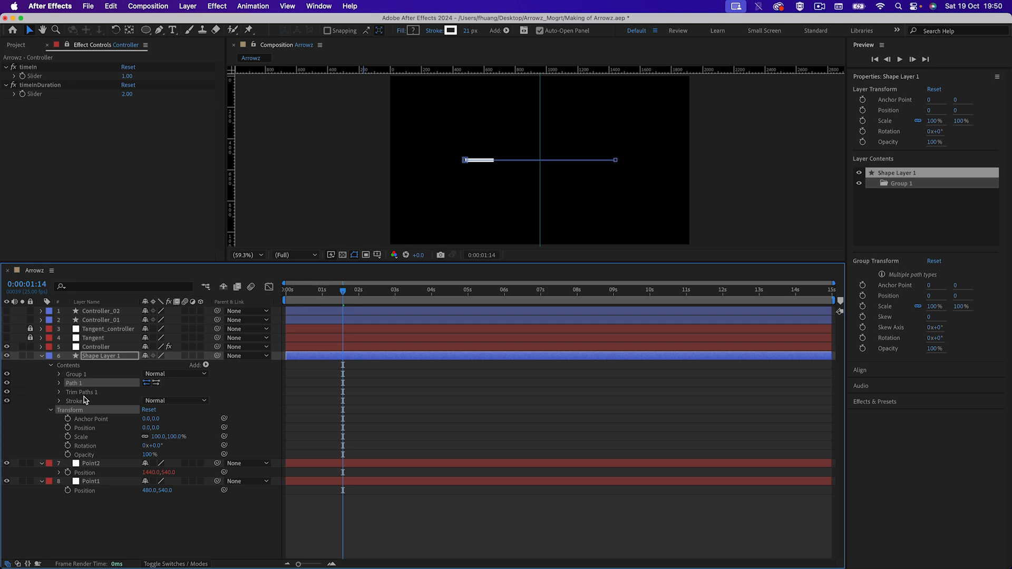
pyautogui.keyDown('shift'); pyautogui.click(83, 400); pyautogui.keyUp('shift')
pyautogui.moveTo(84, 401); pyautogui.dragTo(82, 379)
pyautogui.click(60, 374)
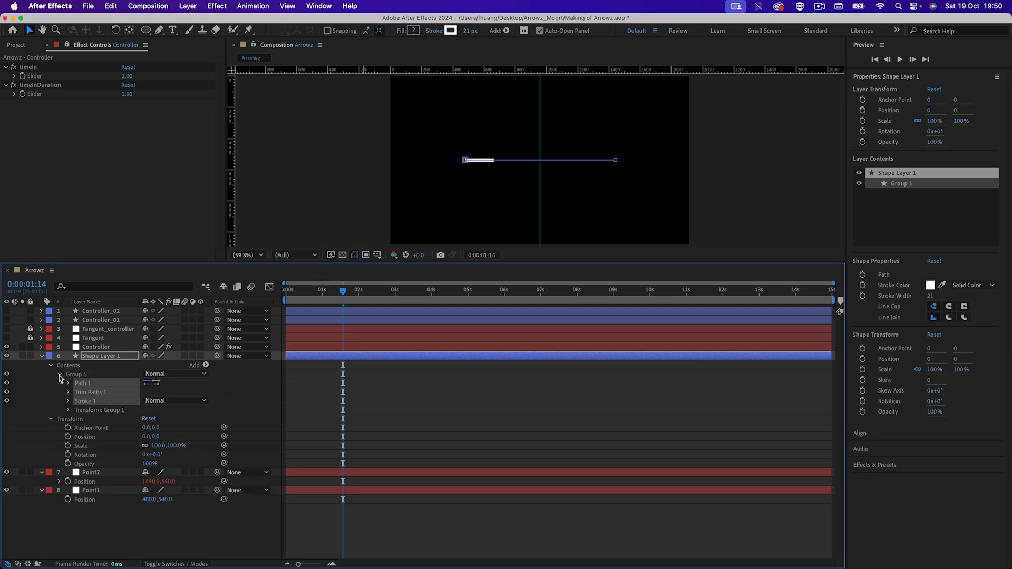
pyautogui.click(60, 374)
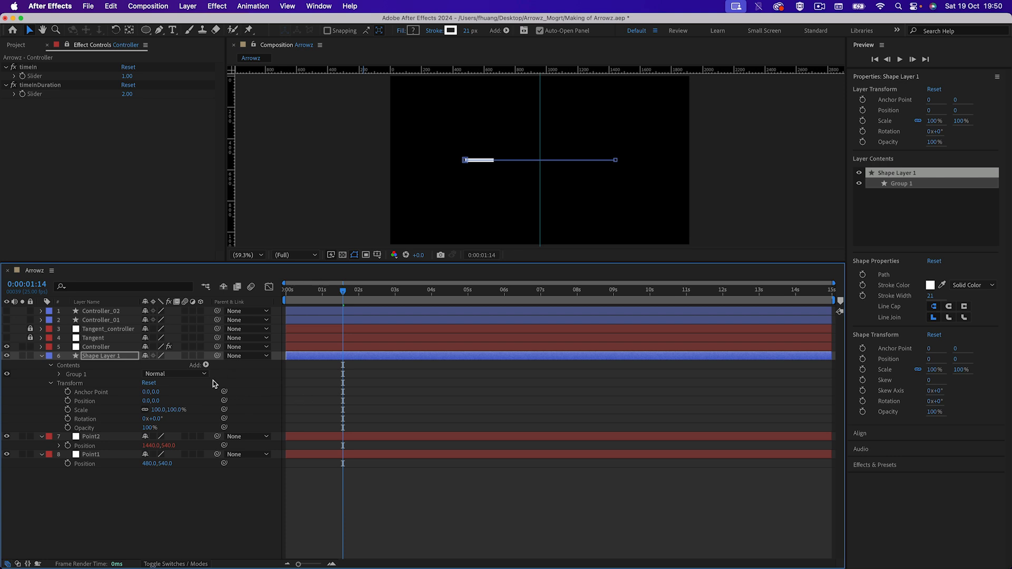
# Add a polystar path to Shape Layer 1 and move it into a second new empty group above Group 1
pyautogui.click(205, 365)
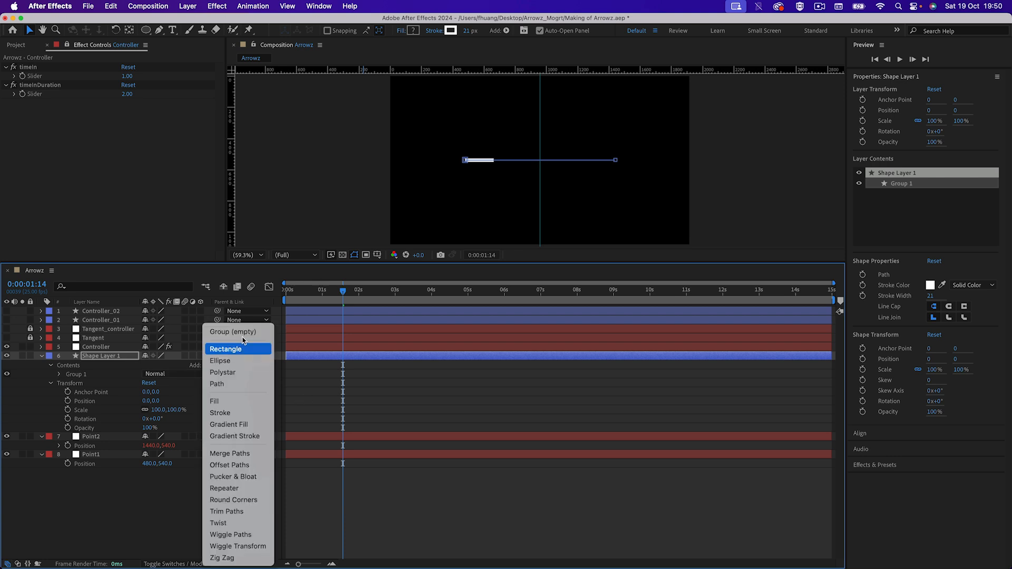
pyautogui.click(227, 372)
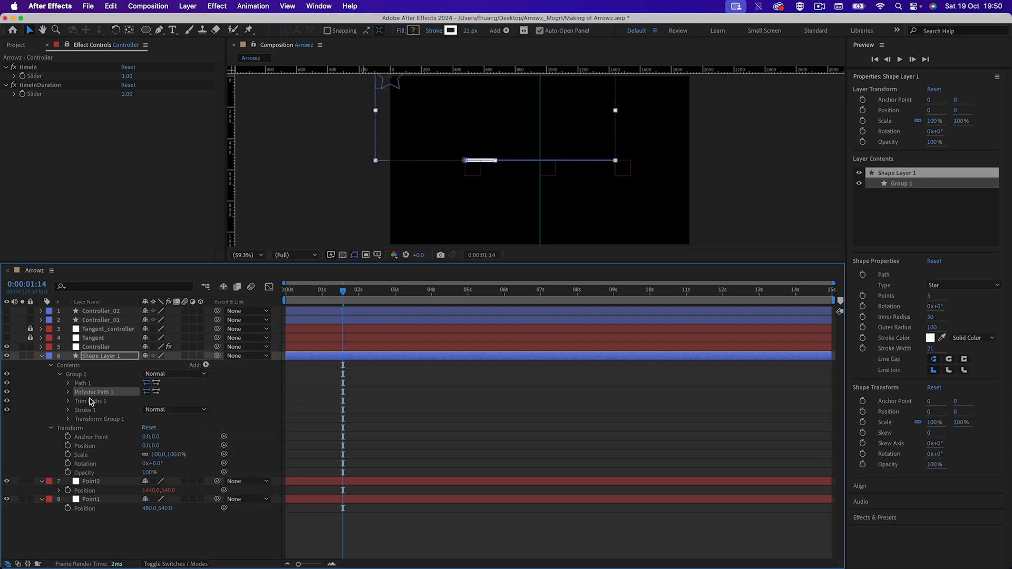
pyautogui.moveTo(89, 396); pyautogui.dragTo(73, 427)
pyautogui.click(206, 364)
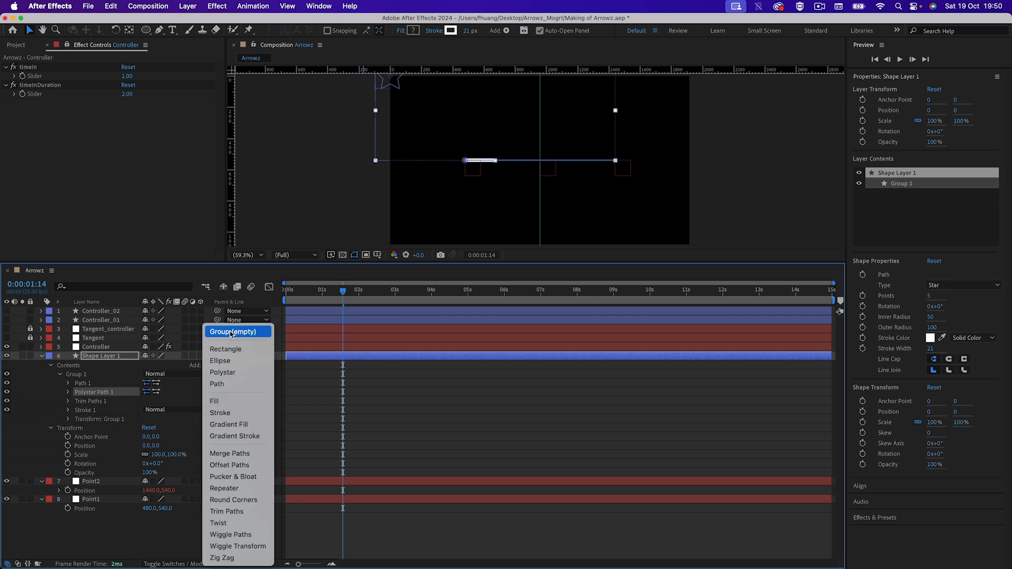
pyautogui.click(76, 404)
pyautogui.moveTo(92, 401); pyautogui.dragTo(88, 380)
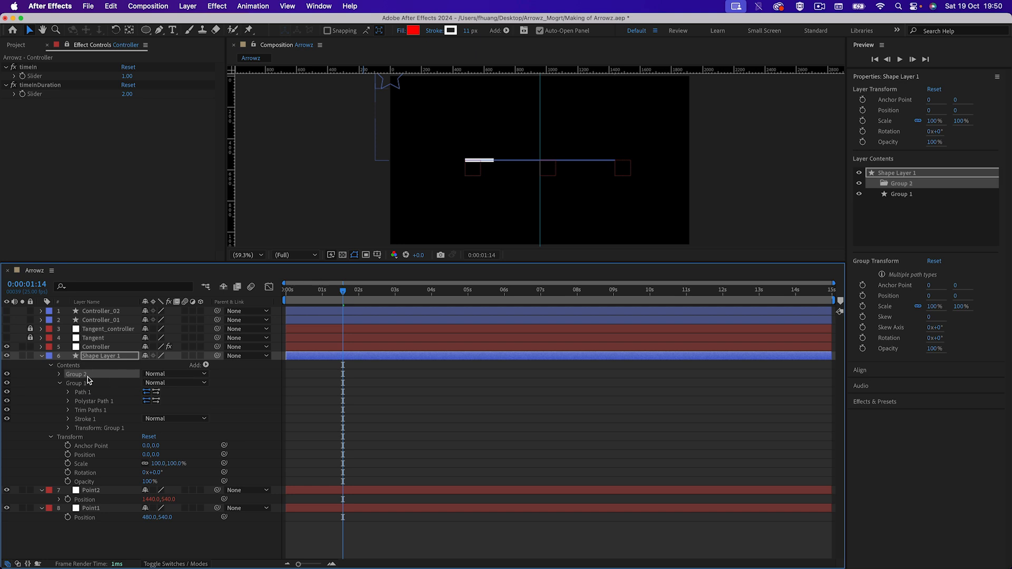
pyautogui.click(93, 420)
pyautogui.click(95, 413)
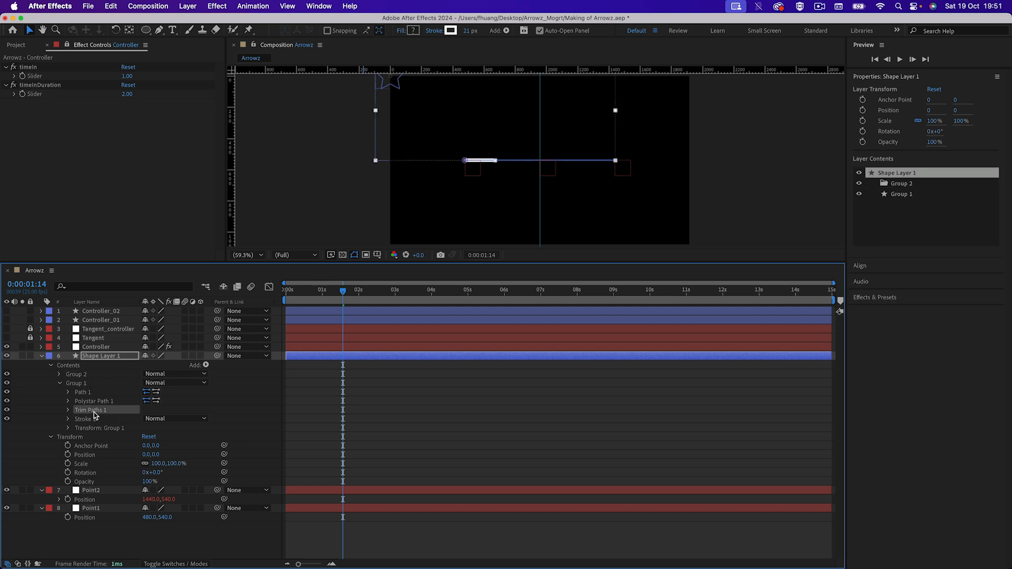
pyautogui.moveTo(90, 404); pyautogui.dragTo(79, 375)
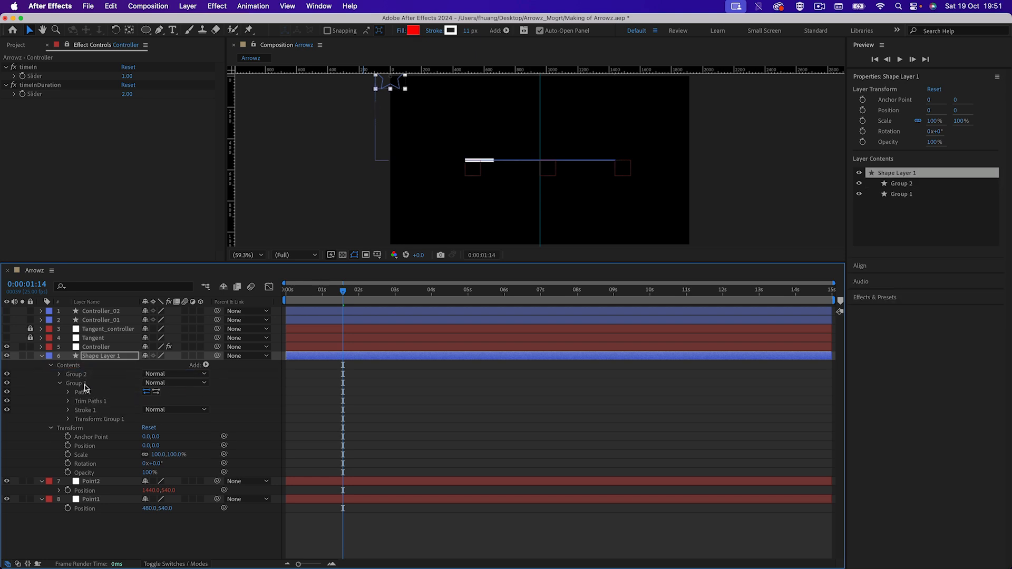
# Rename the group containing the polystar path to Arrow
pyautogui.click(59, 375)
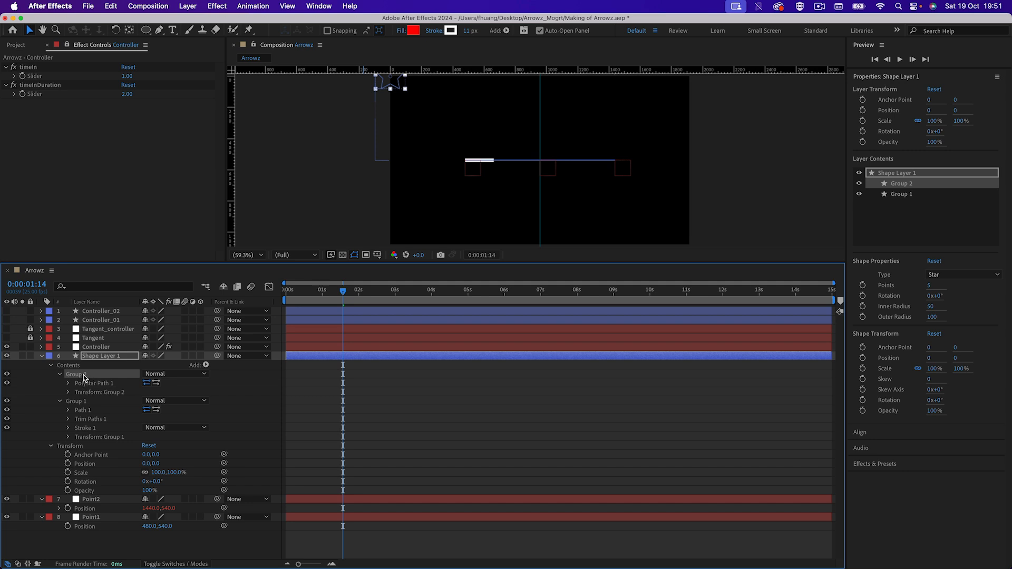
pyautogui.press('Return')
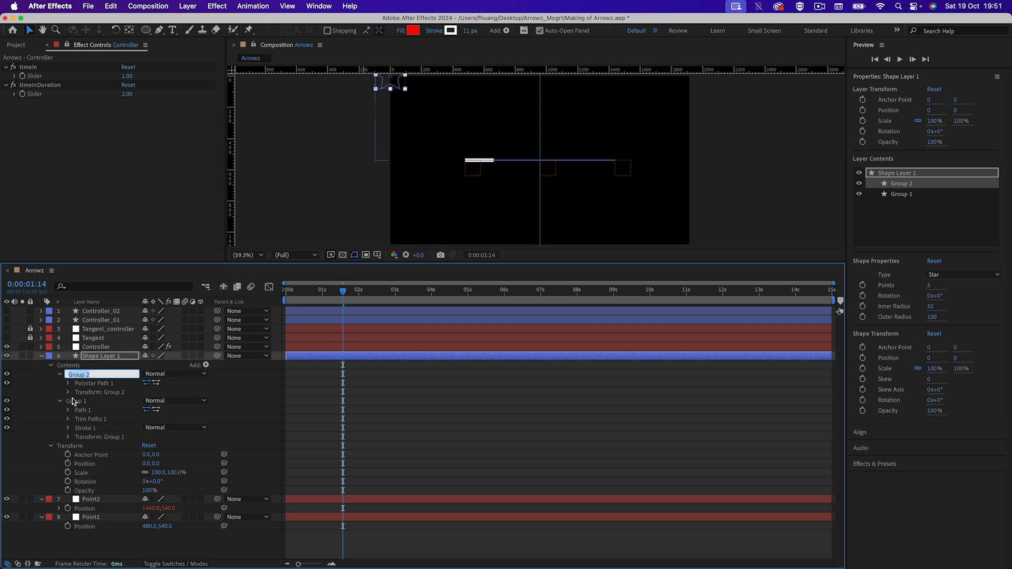
pyautogui.write('Ar')
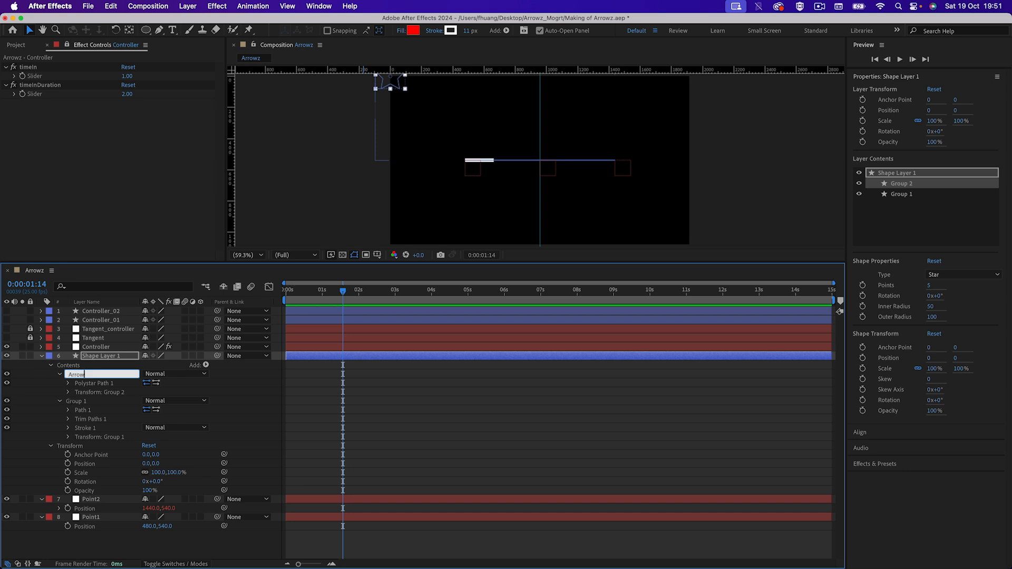
pyautogui.write('row')
pyautogui.click(87, 384)
# Add a fill to the Arrow group and set its color to white (ffffff)
pyautogui.click(68, 383)
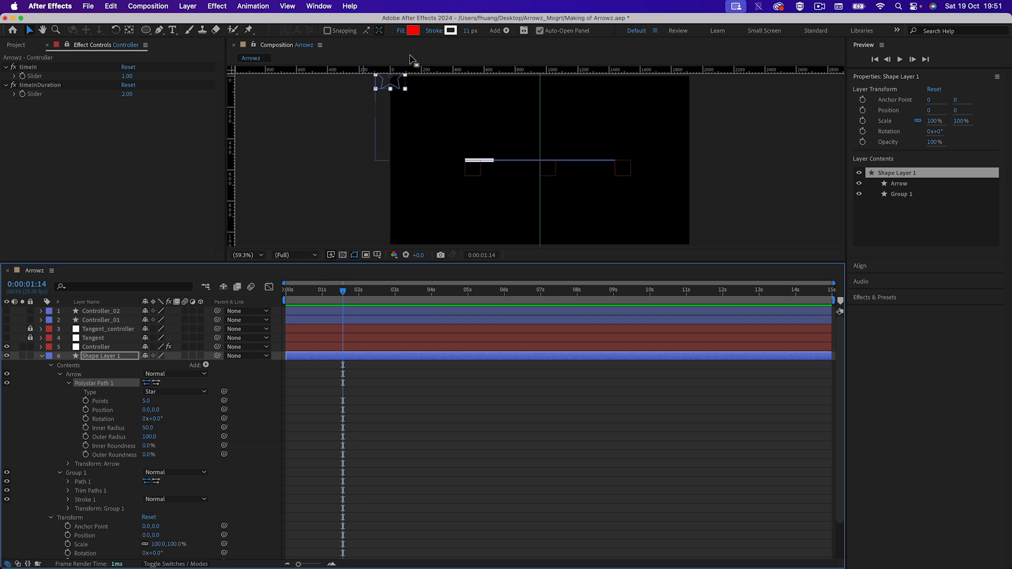
pyautogui.click(206, 365)
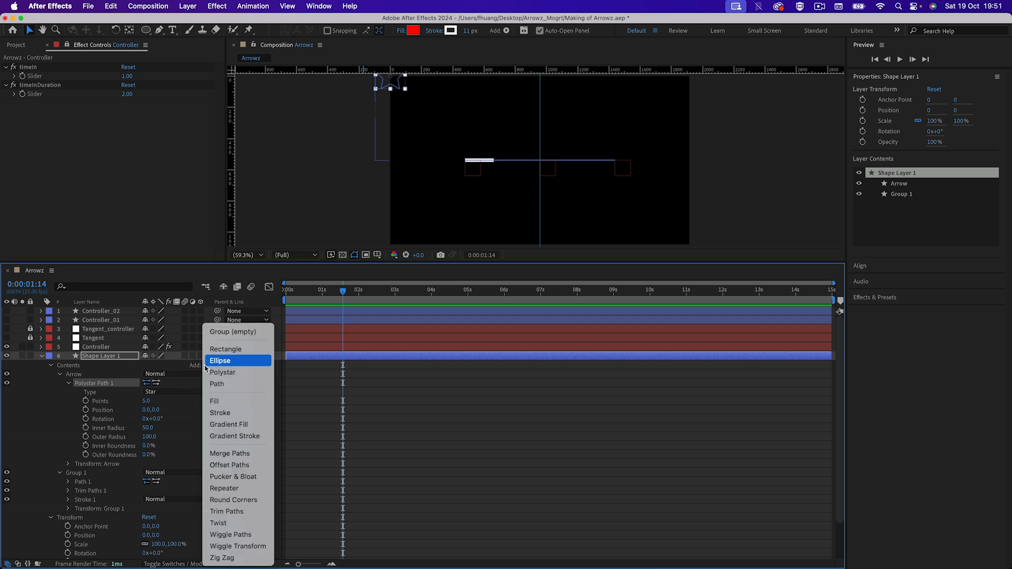
pyautogui.click(221, 402)
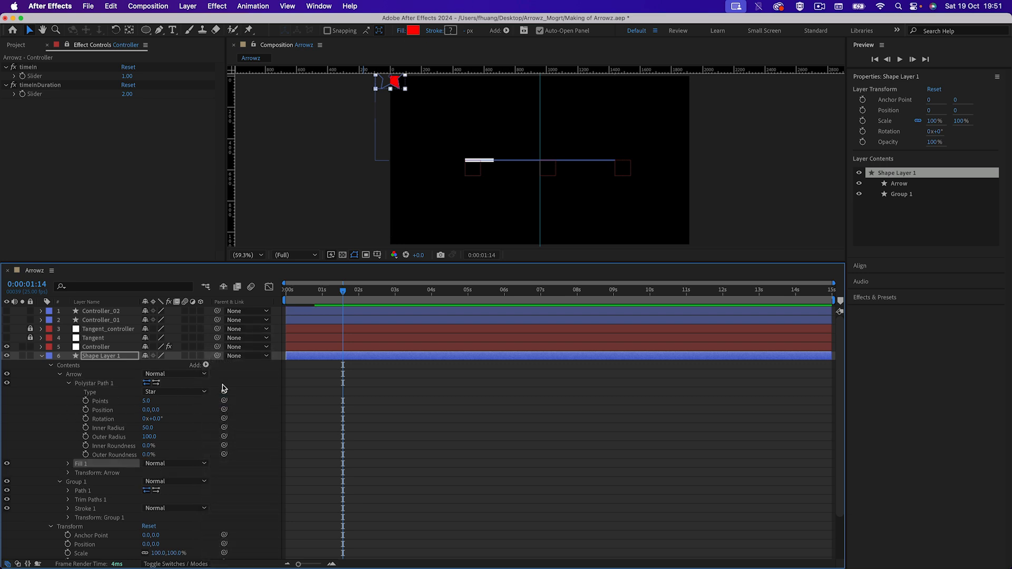
pyautogui.click(69, 464)
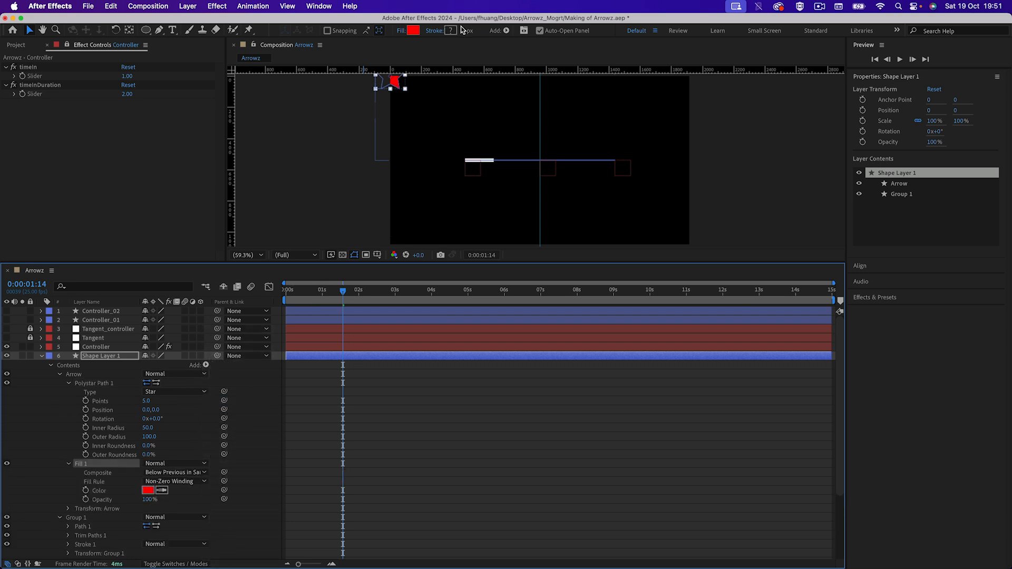
pyautogui.click(149, 491)
pyautogui.write('ffffff')
pyautogui.press('Return')
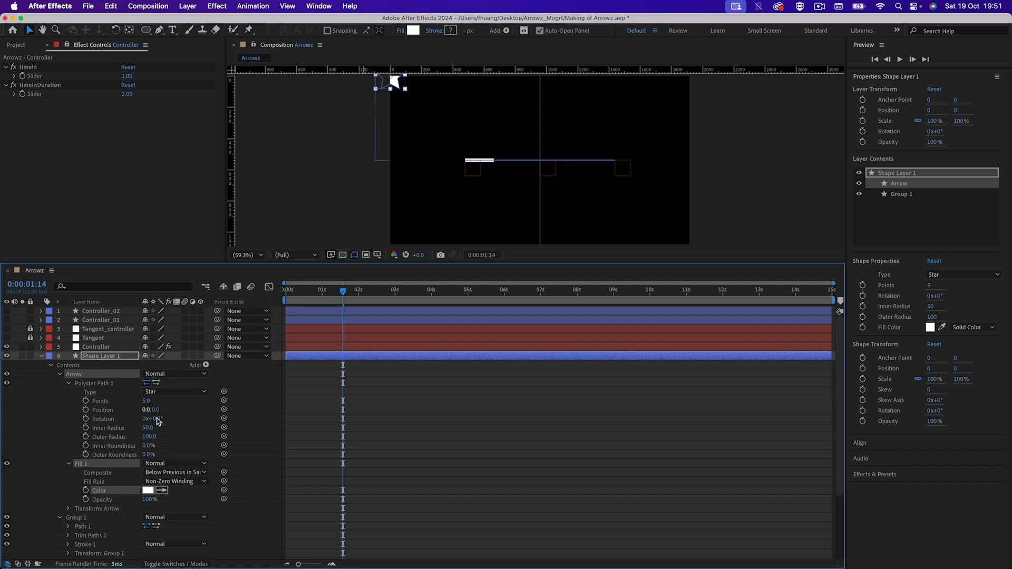
# Set the Arrow polystar's Points to 3 and inspect the triangle up close in the composition
pyautogui.click(146, 401)
pyautogui.write('3')
pyautogui.click(58, 430)
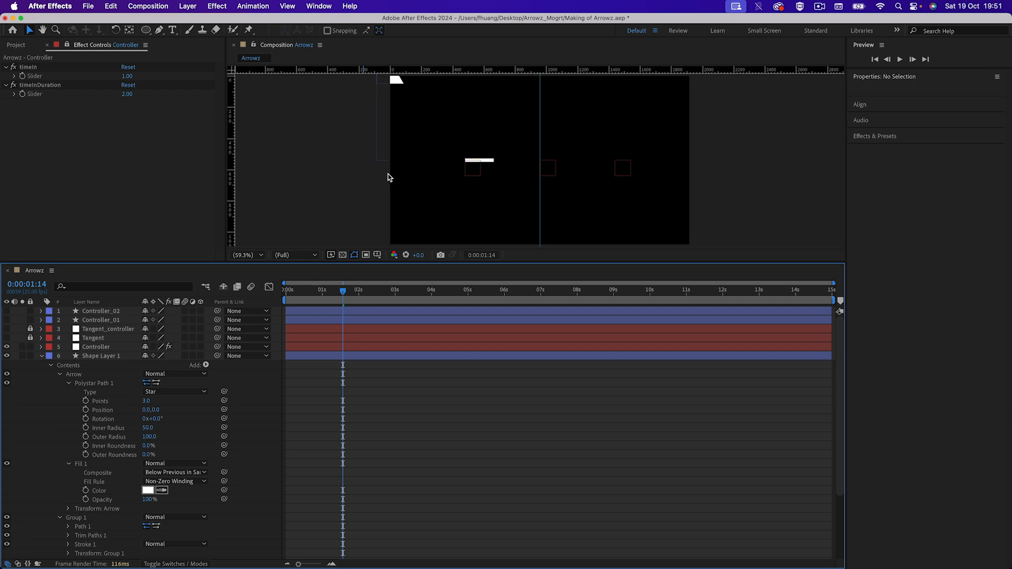
pyautogui.press(',')
pyautogui.press(',')
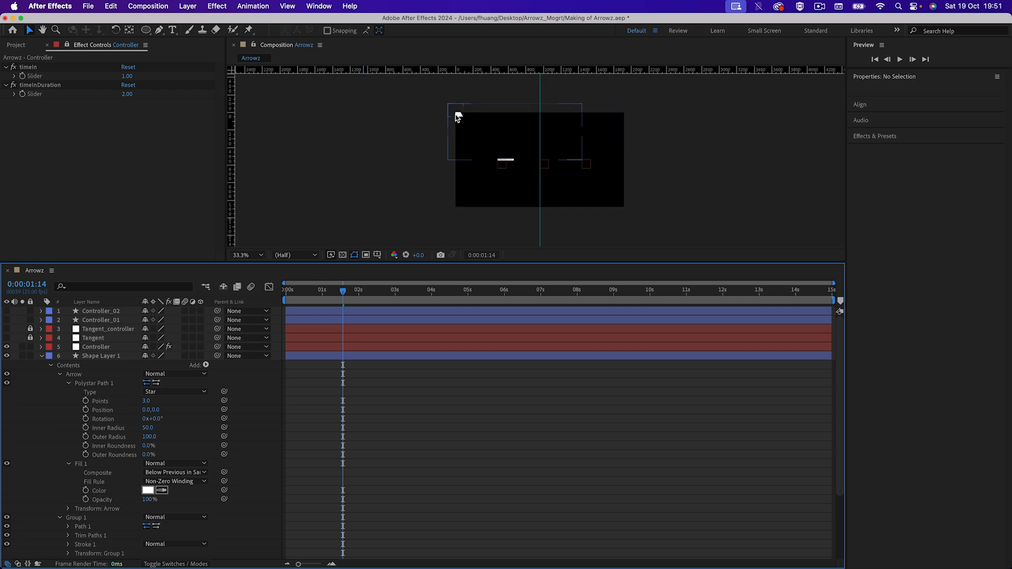
pyautogui.click(458, 117)
pyautogui.press('.')
pyautogui.press('.')
pyautogui.moveTo(459, 150); pyautogui.dragTo(524, 209)
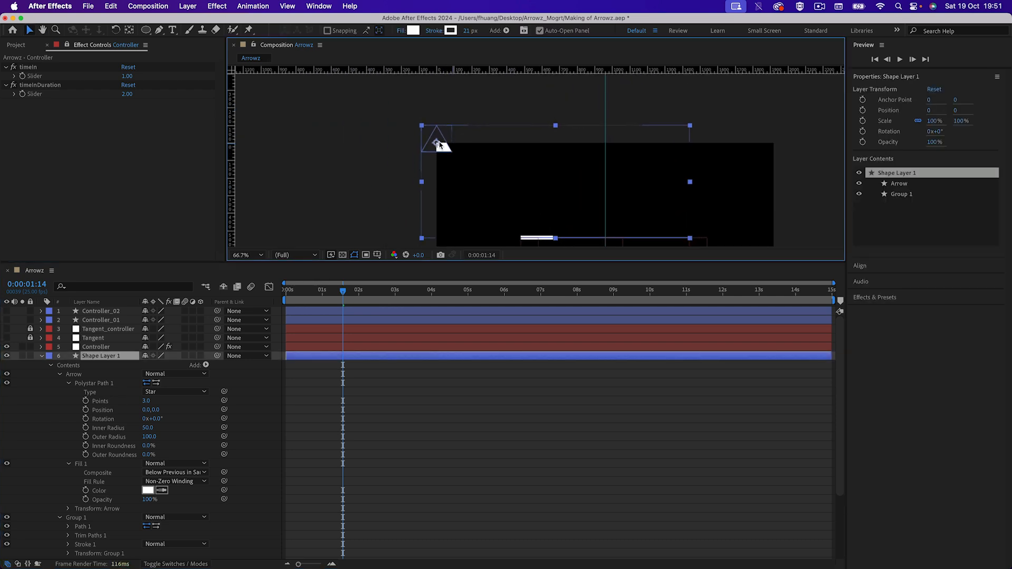
# Link the polystar's Inner Radius to its Outer Radius with an expression and divide the result by 2
pyautogui.moveTo(148, 429); pyautogui.dragTo(151, 429)
pyautogui.click(151, 429)
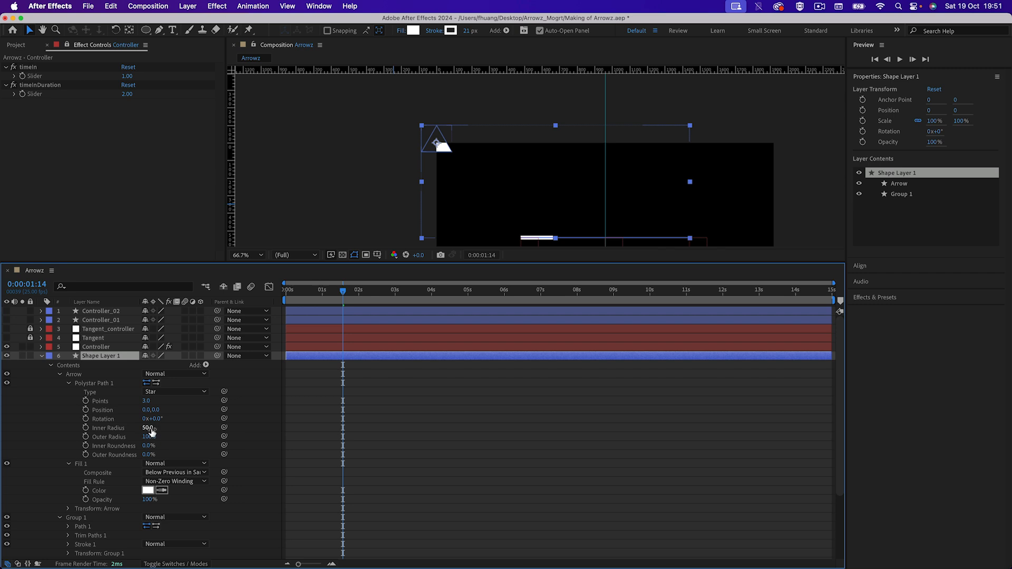
pyautogui.click(102, 430)
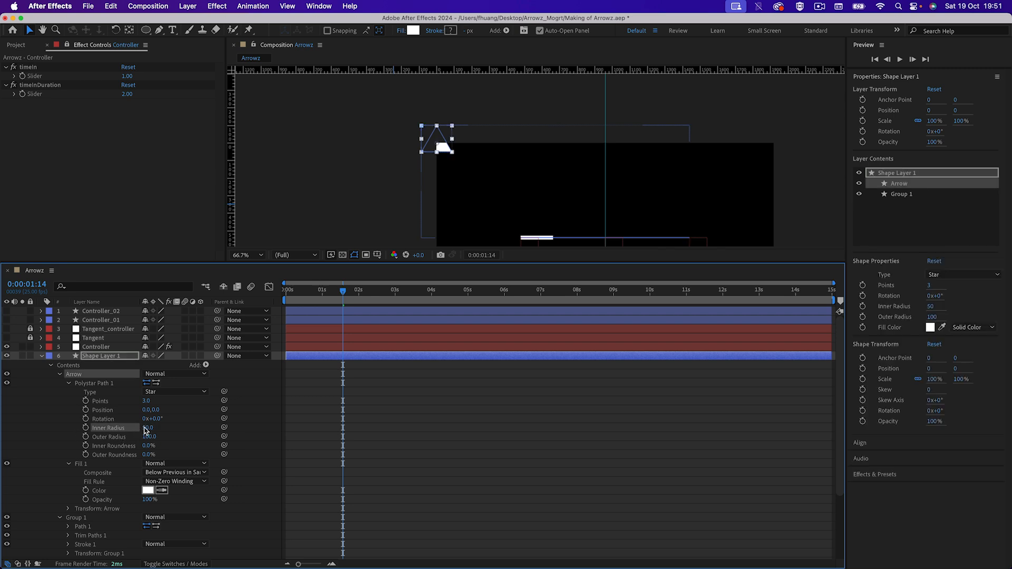
pyautogui.moveTo(224, 428); pyautogui.dragTo(107, 442)
pyautogui.click(78, 428)
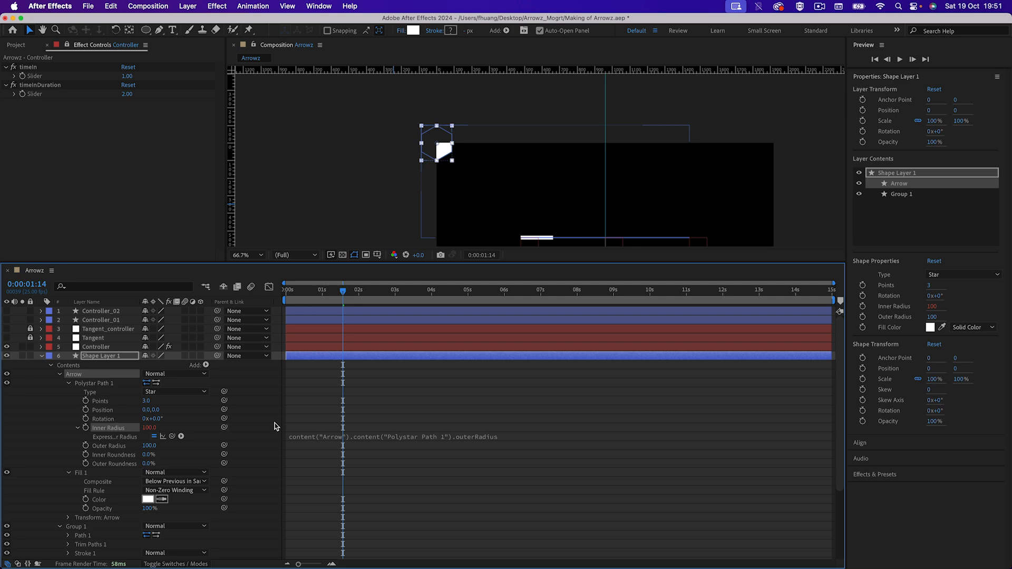
pyautogui.click(438, 433)
pyautogui.click(543, 437)
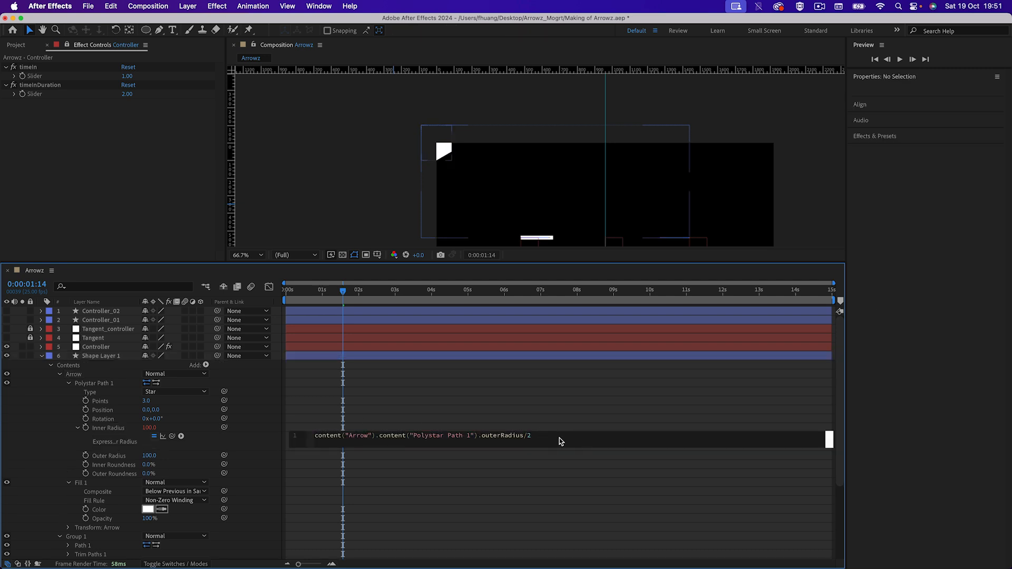
pyautogui.click(391, 410)
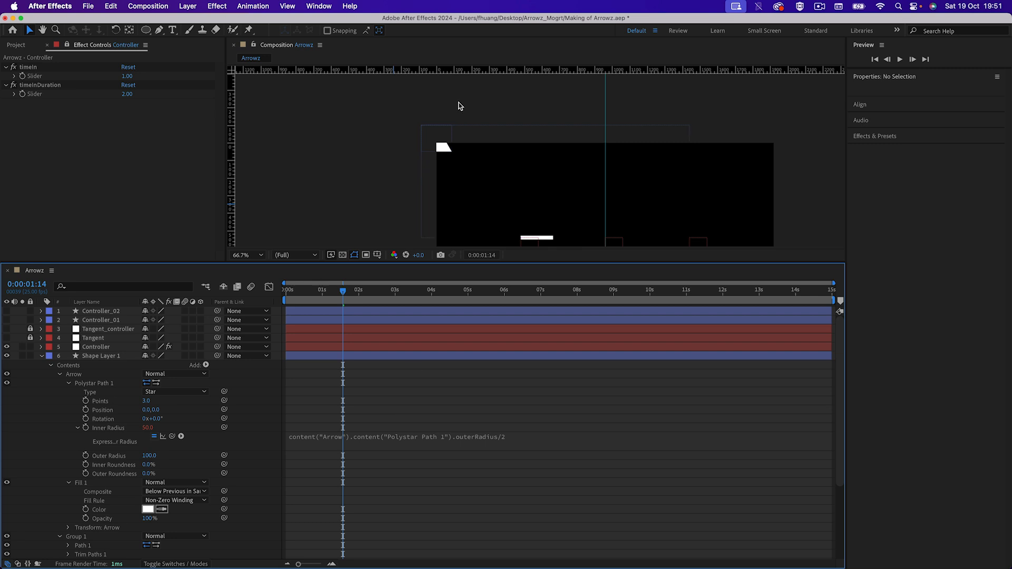
# Reveal the Arrow group's own Transform properties in Shape Layer 1
pyautogui.click(441, 145)
pyautogui.click(60, 375)
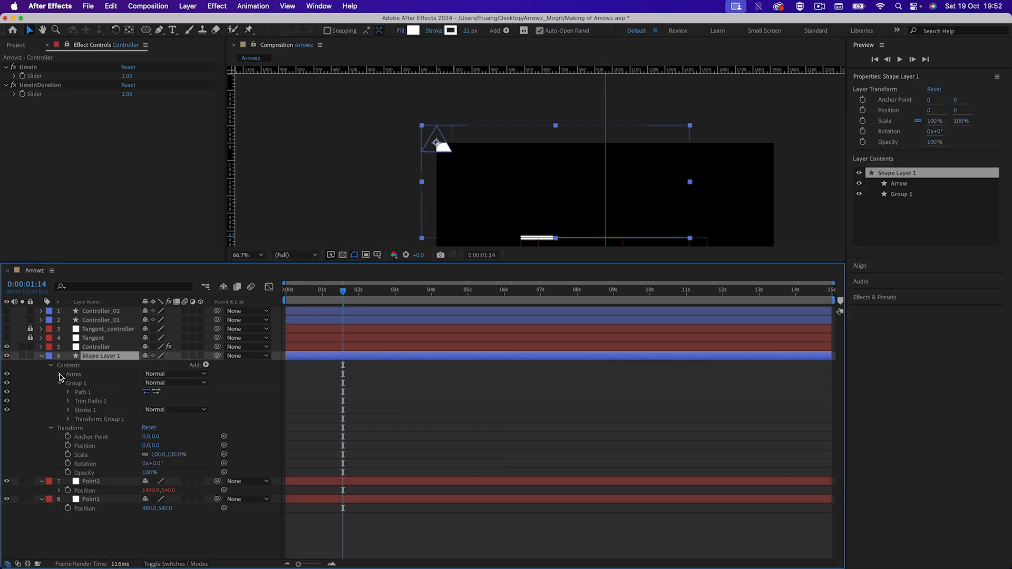
pyautogui.click(60, 375)
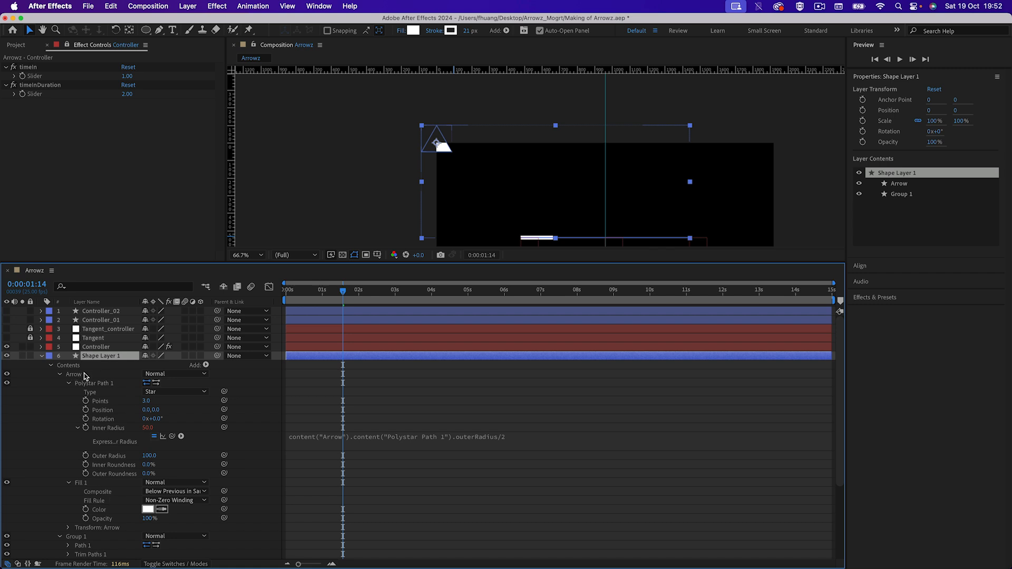
pyautogui.click(73, 374)
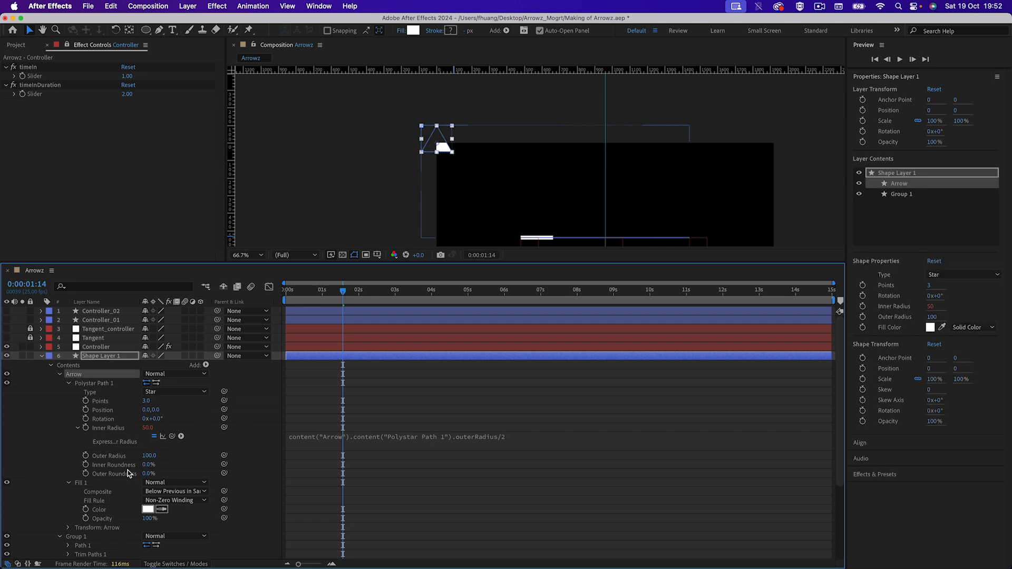
pyautogui.click(70, 528)
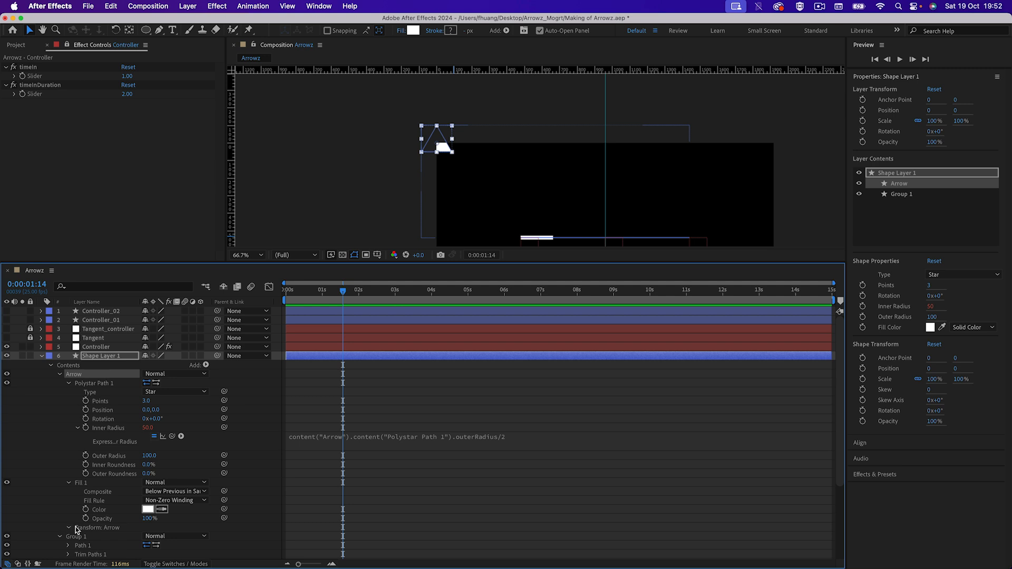
pyautogui.scroll(-3, 95, 512)
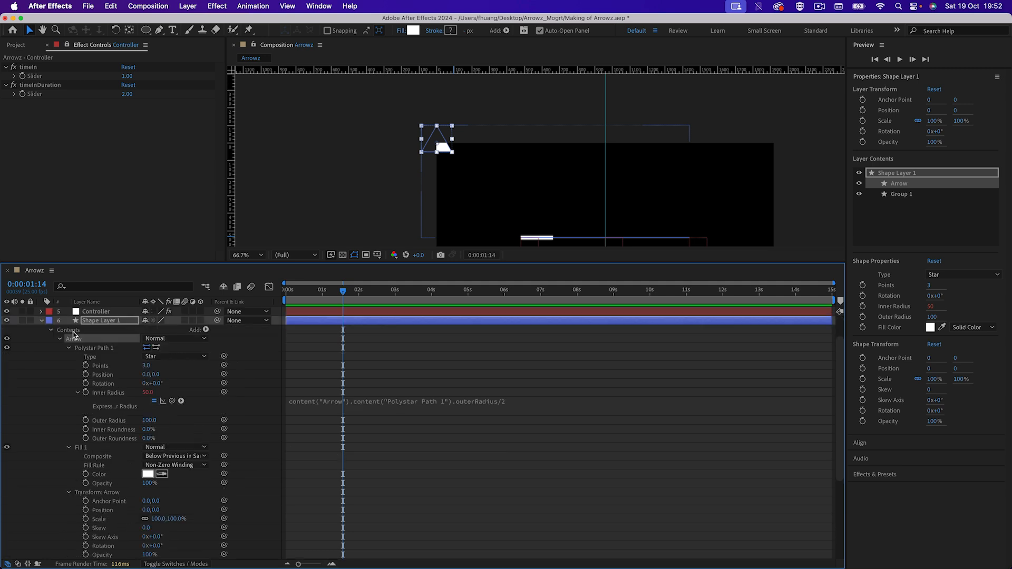
# Move the current time to 0:00:01:21 and review the Arrow group's Transform and Group 1's Trim Paths properties
pyautogui.scroll(-3, 112, 511)
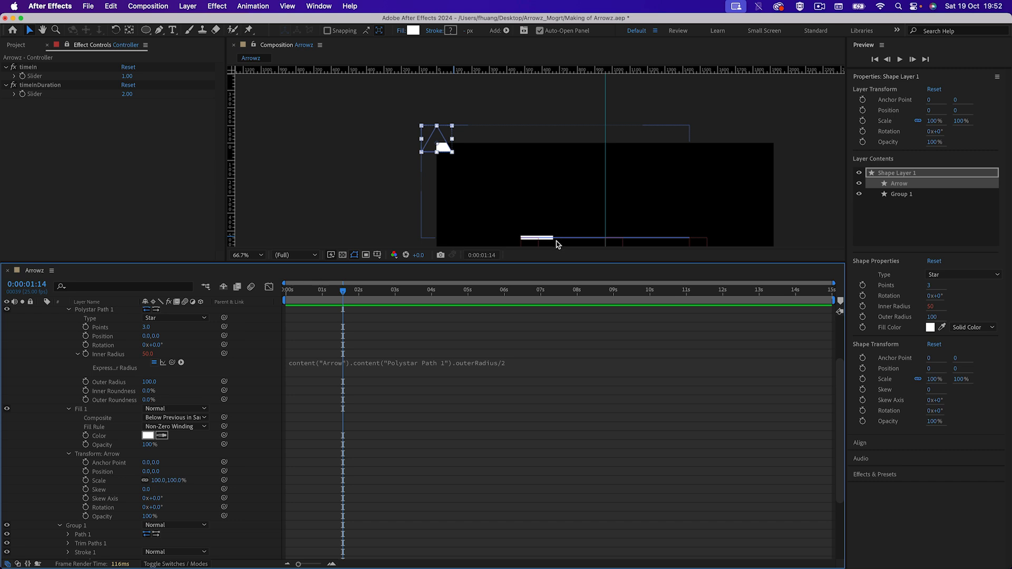
pyautogui.scroll(-1, 102, 528)
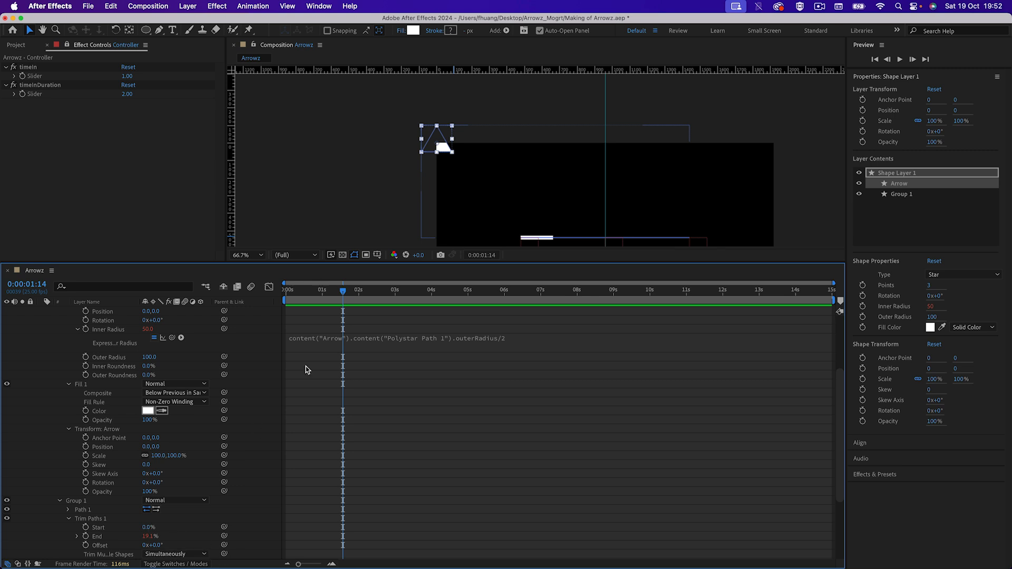
pyautogui.moveTo(347, 288)
pyautogui.mouseDown()
pyautogui.moveTo(379, 292)
pyautogui.moveTo(340, 293)
pyautogui.moveTo(362, 295)
pyautogui.moveTo(352, 295)
pyautogui.mouseUp()
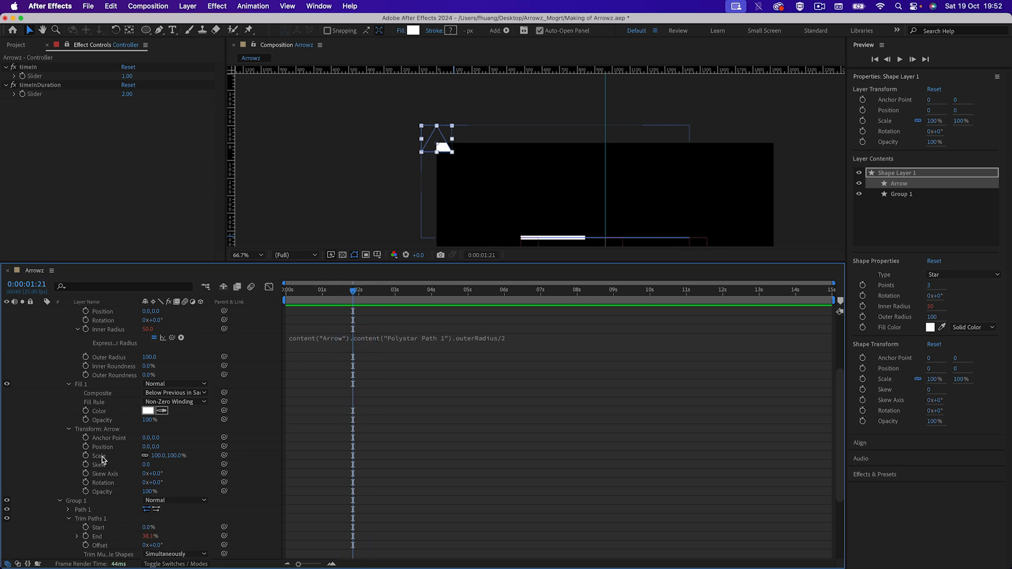
pyautogui.scroll(-3, 59, 363)
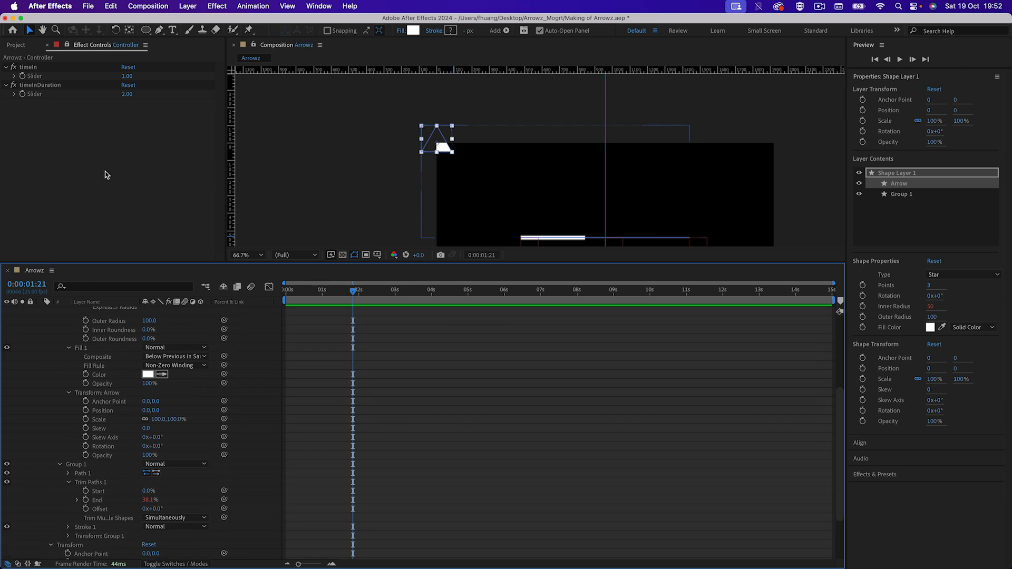
# Create a new 1920x1080, 25 fps composition named Comp 1 with a duration of 15 seconds
pyautogui.click(20, 46)
pyautogui.click(47, 172)
pyautogui.rightClick(61, 174)
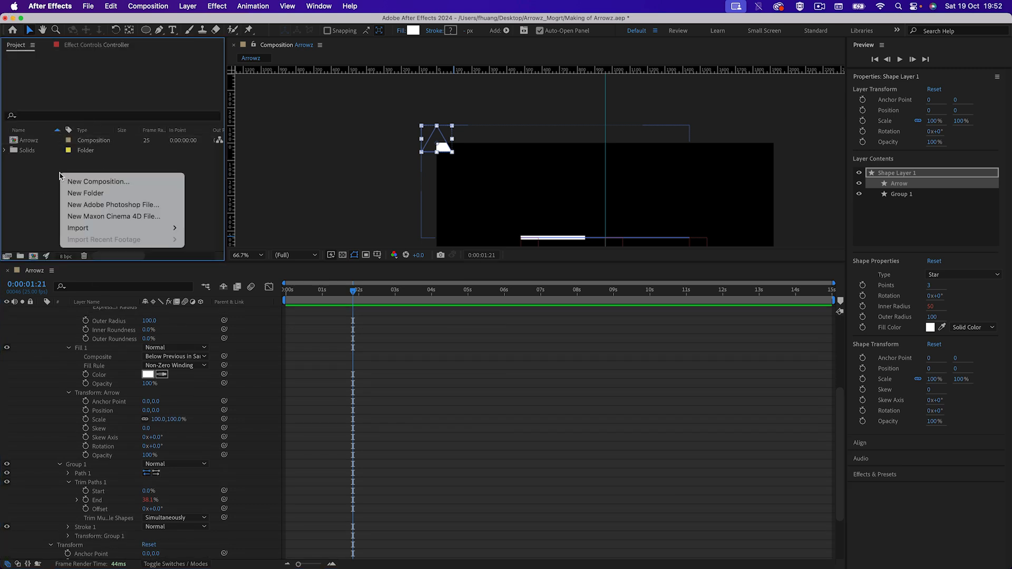
pyautogui.click(92, 181)
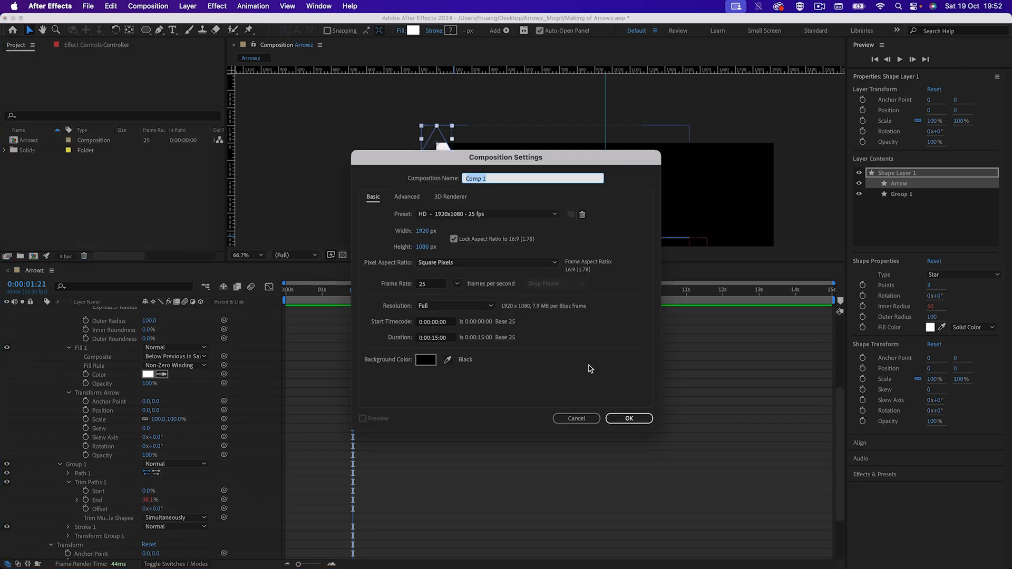
pyautogui.click(645, 419)
pyautogui.click(40, 181)
pyautogui.click(32, 151)
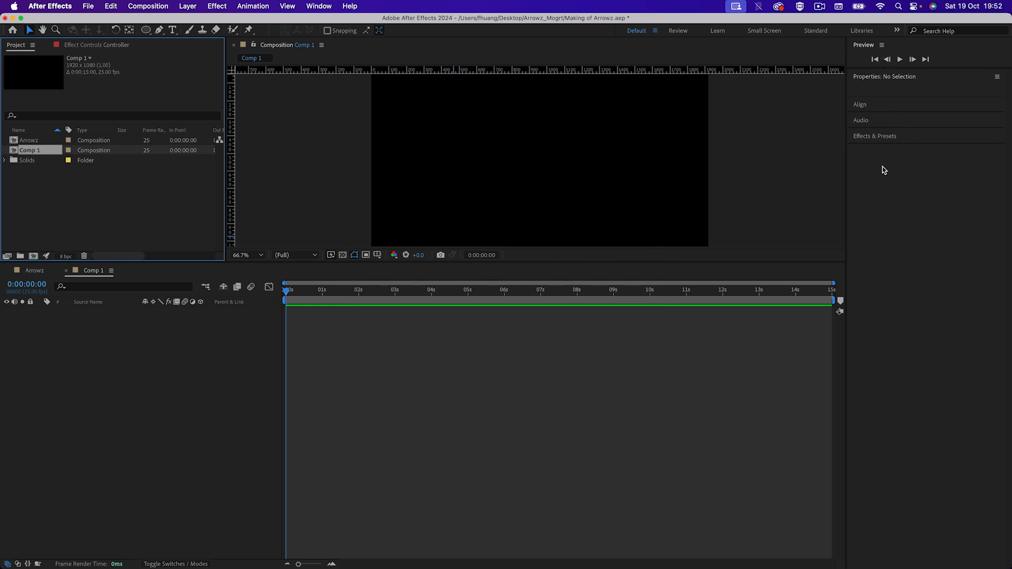
# Search the effects and presets for "arrow" and apply the Write On Arrow preset in Comp 1
pyautogui.click(884, 136)
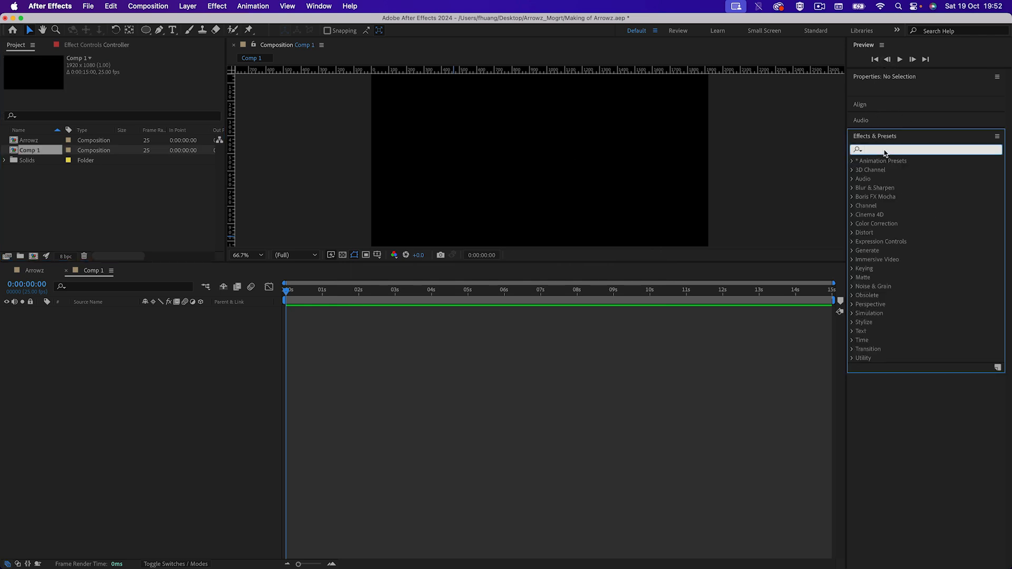
pyautogui.write('arrow')
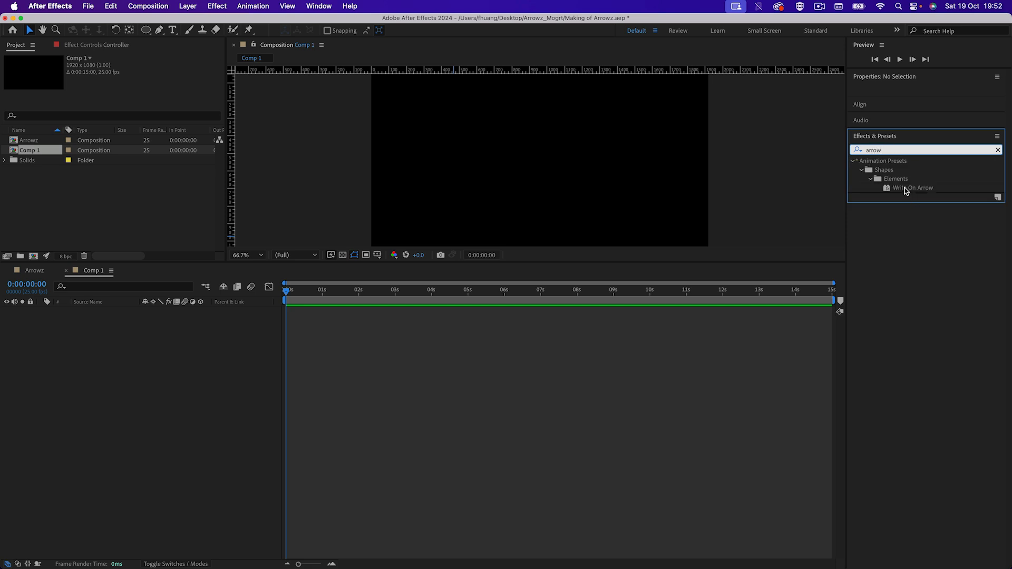
pyautogui.click(907, 223)
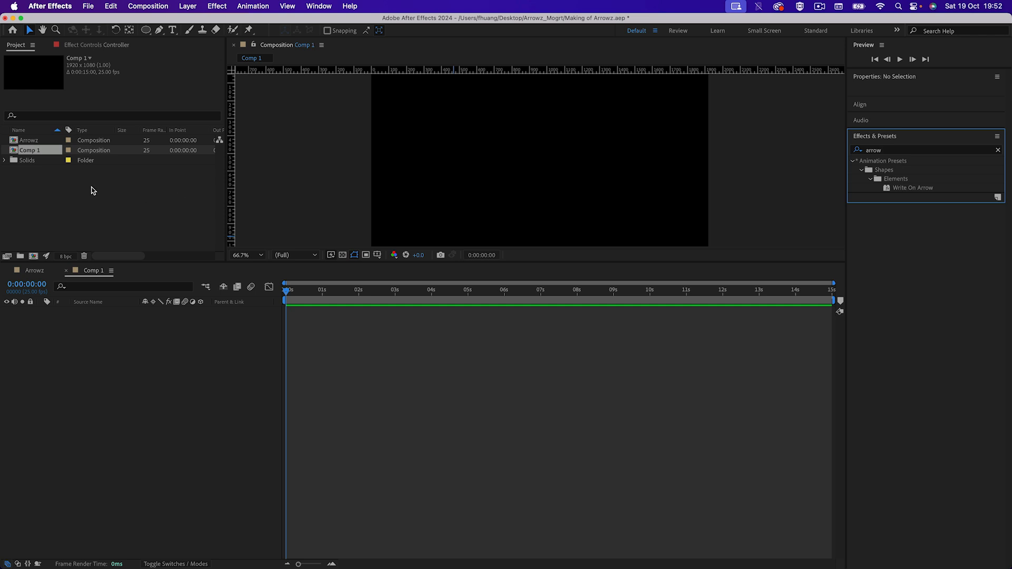
pyautogui.click(889, 189)
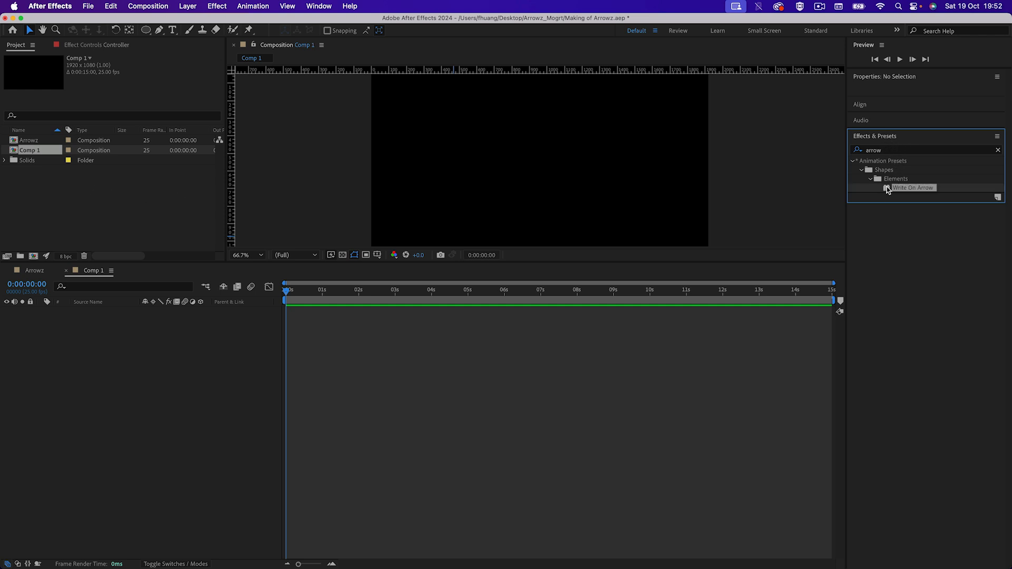
pyautogui.doubleClick(889, 188)
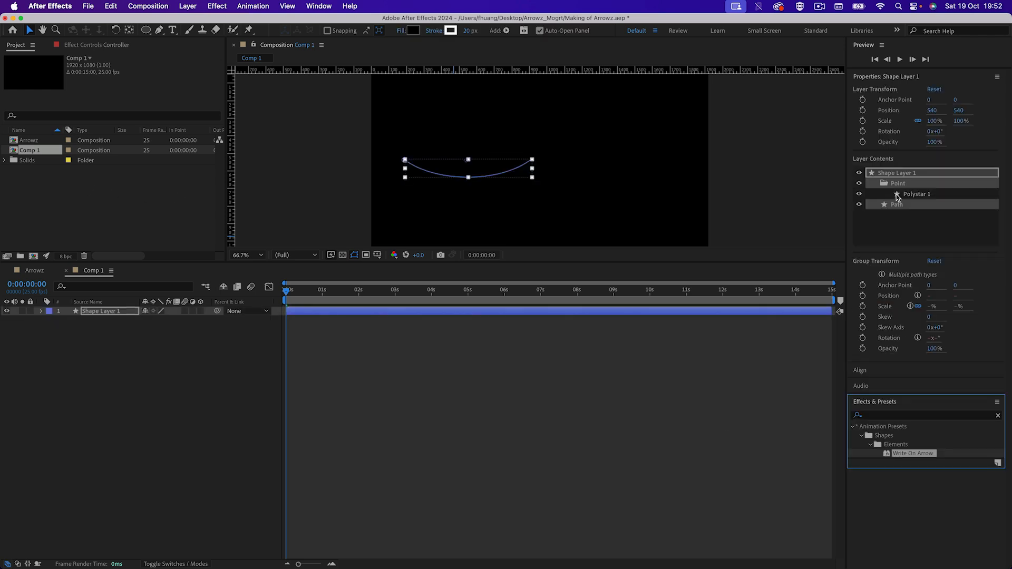
# Preview the Write On Arrow animation in Comp 1 and scrub through it to 0:00:02:21
pyautogui.click(287, 296)
pyautogui.press('space')
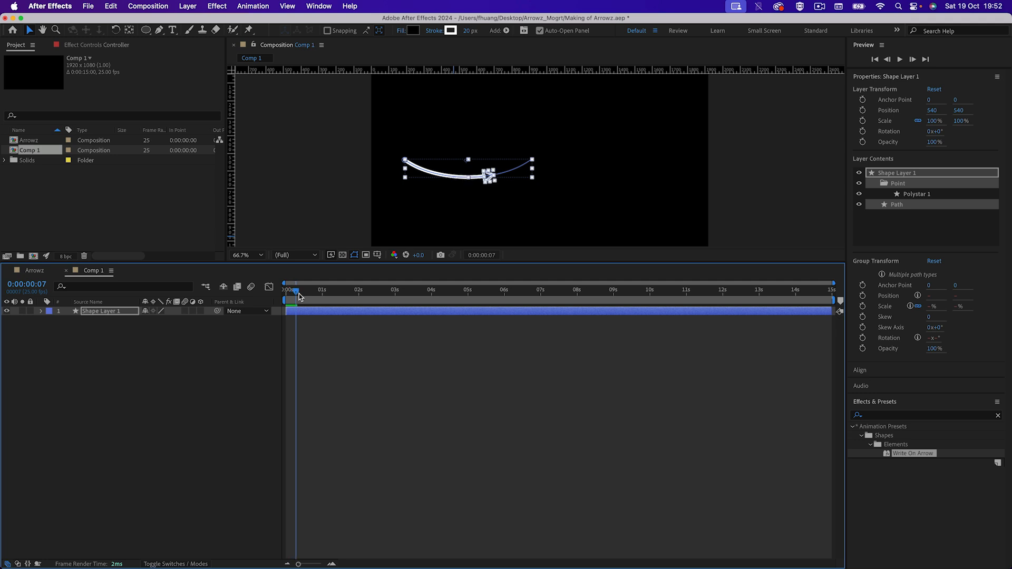
pyautogui.click(413, 395)
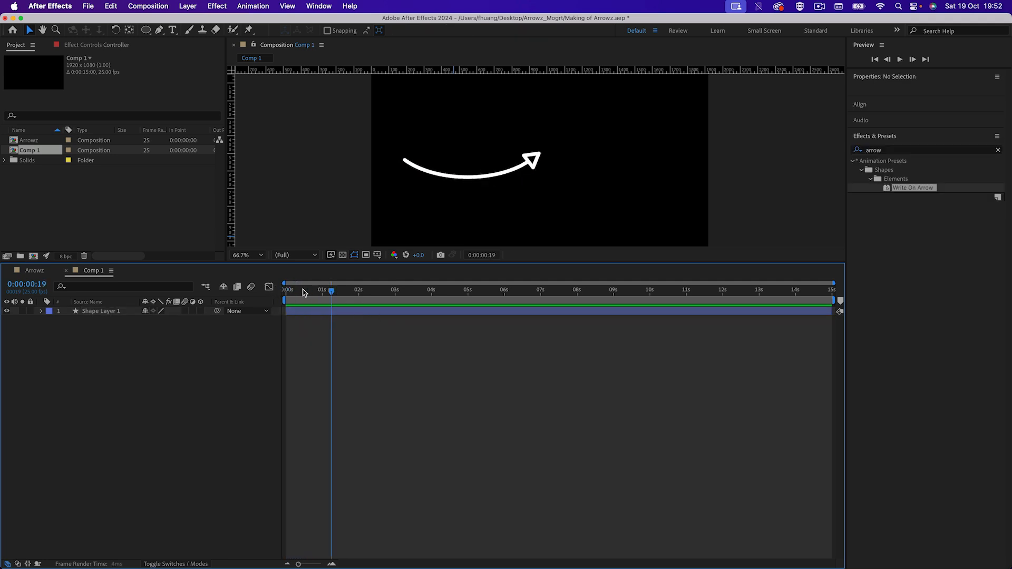
pyautogui.click(291, 299)
pyautogui.moveTo(291, 299); pyautogui.dragTo(320, 299)
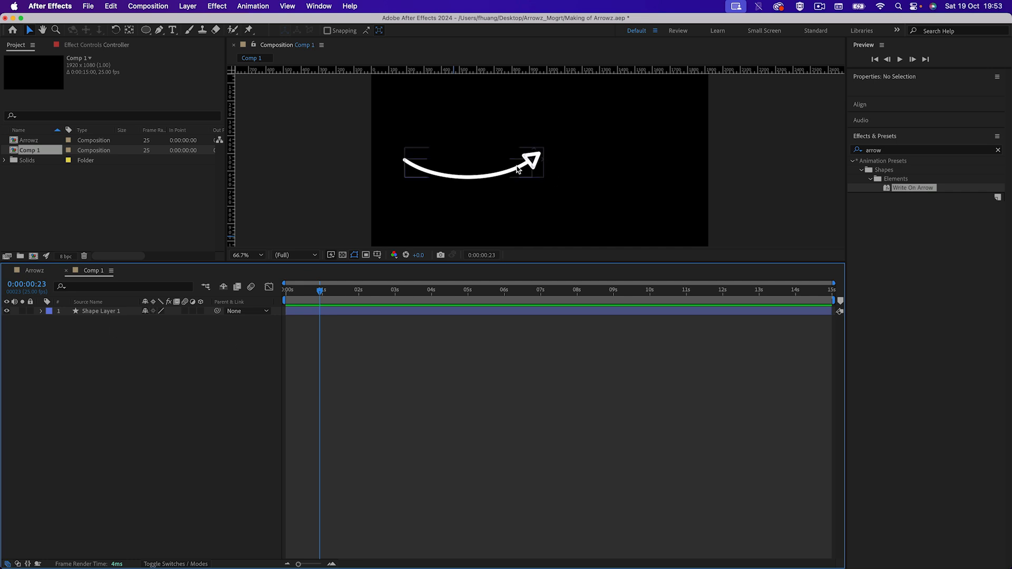
pyautogui.moveTo(307, 292); pyautogui.dragTo(389, 294)
# Expand the contents of Comp 1's Shape Layer 1 and reveal all of its expressions
pyautogui.click(41, 311)
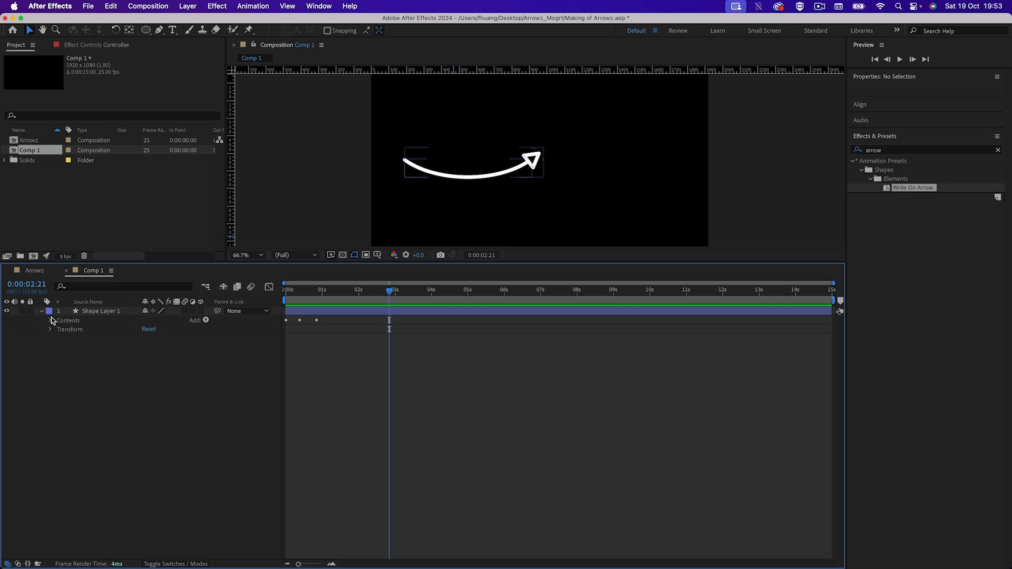
pyautogui.click(51, 321)
pyautogui.click(76, 311)
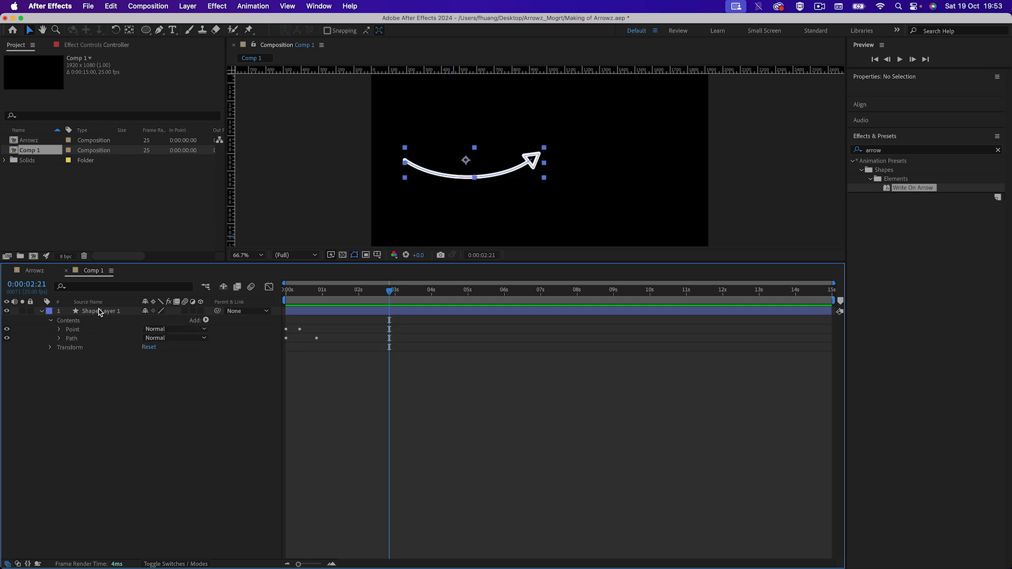
pyautogui.press('e')
pyautogui.press('e')
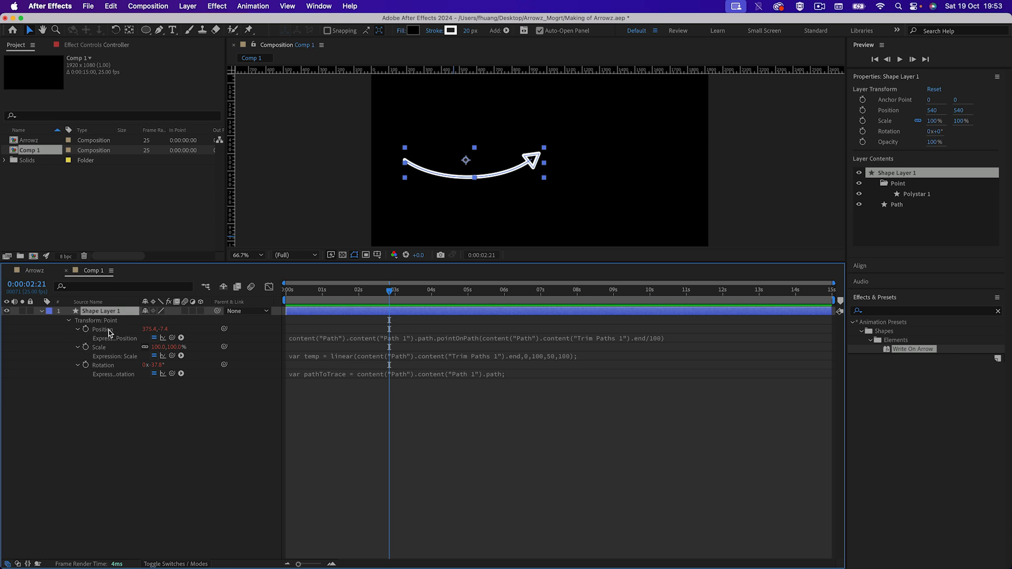
# Examine the Point group's Position expression and compare it with the Path group's Path 1 and Trim Paths entries
pyautogui.click(105, 331)
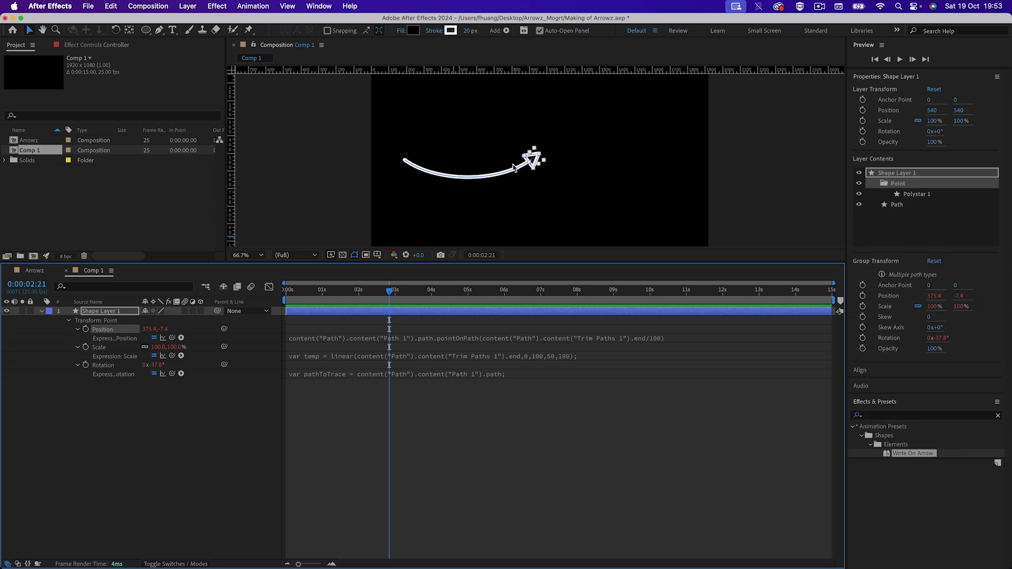
pyautogui.click(309, 339)
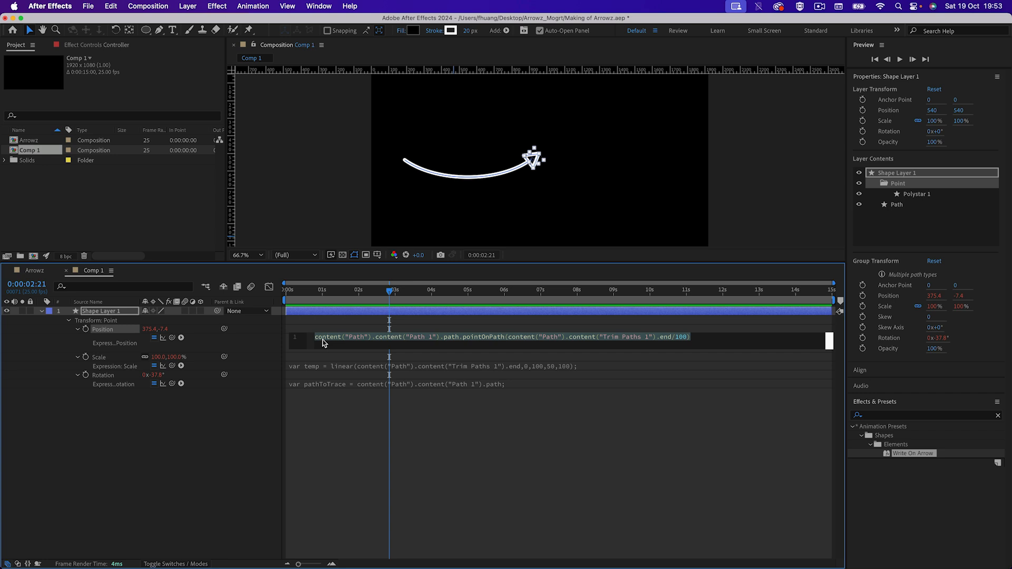
pyautogui.click(469, 340)
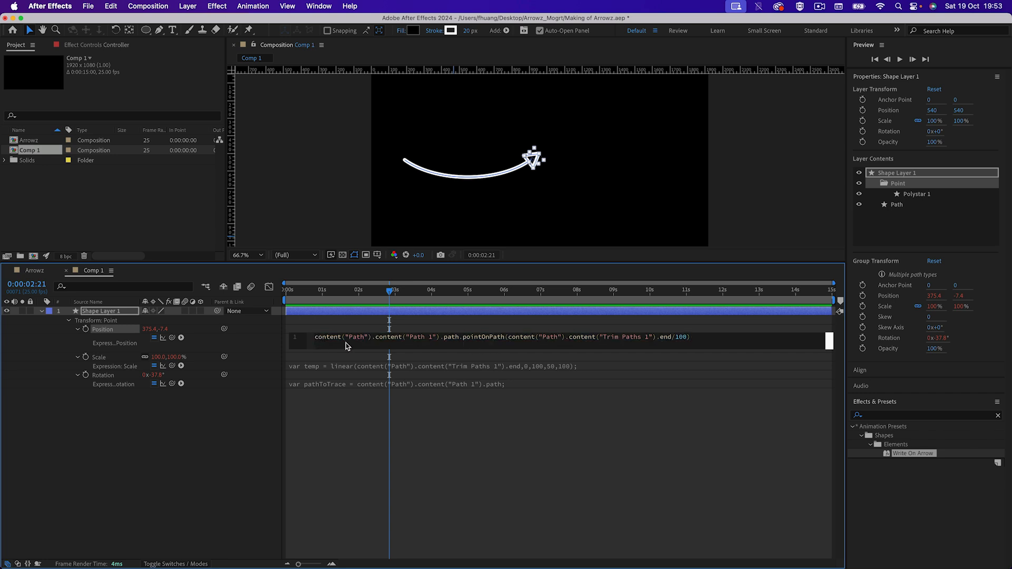
pyautogui.click(42, 312)
pyautogui.click(42, 312)
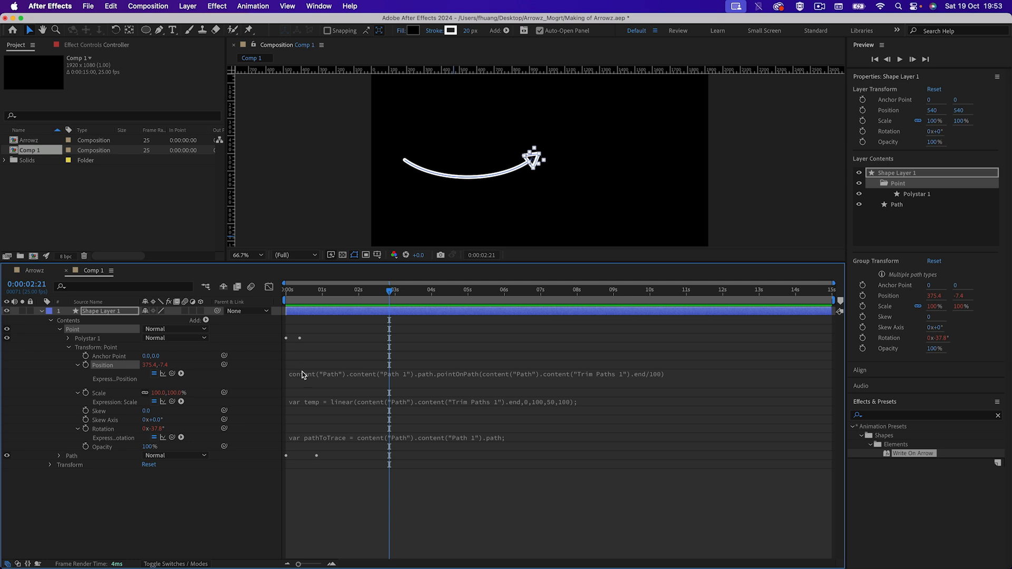
pyautogui.click(74, 456)
pyautogui.click(60, 456)
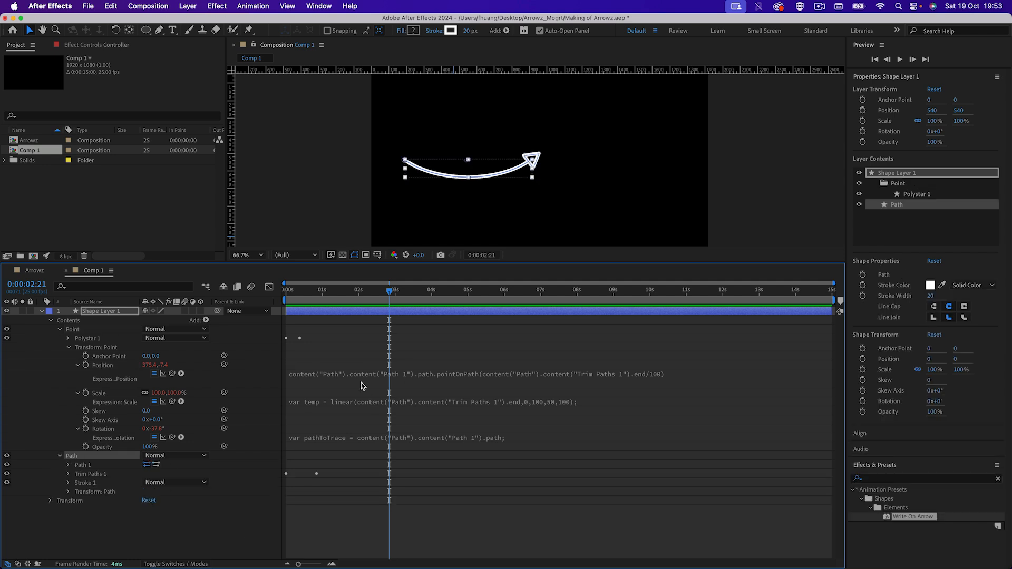
pyautogui.click(68, 465)
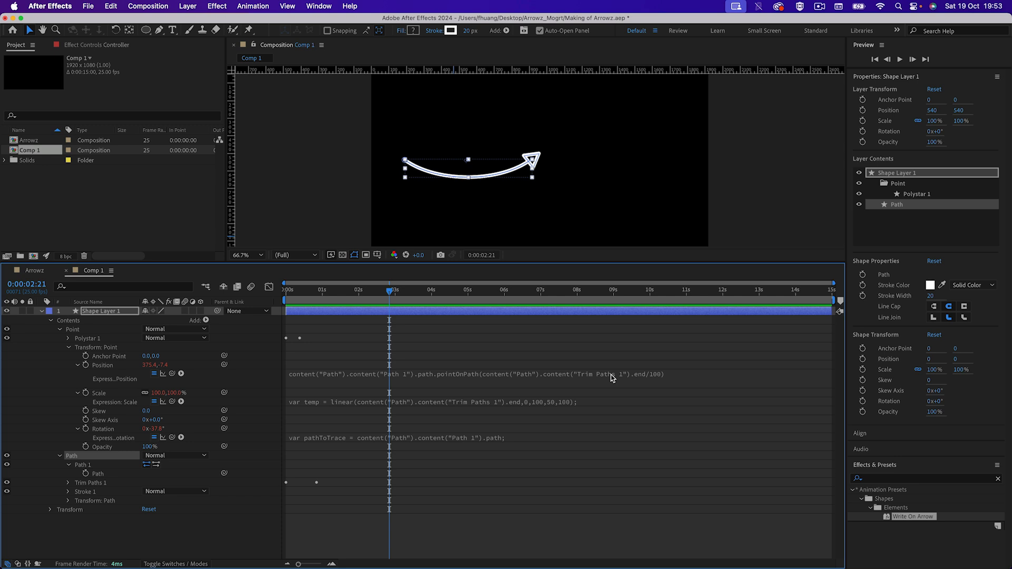
# Copy the Point group's Position expression and return to the Arrowz composition
pyautogui.click(583, 374)
pyautogui.press('super+c')
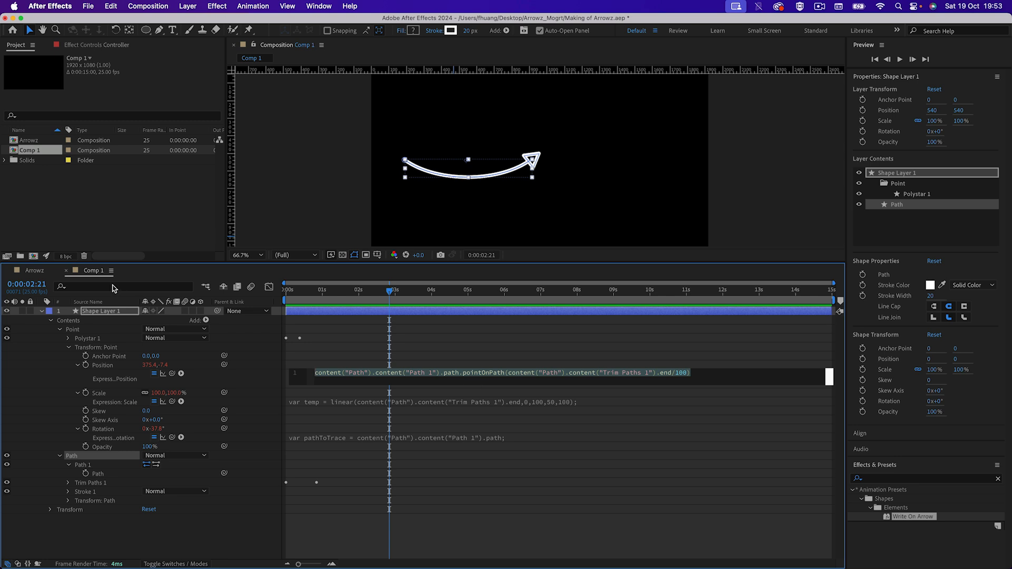
pyautogui.click(35, 271)
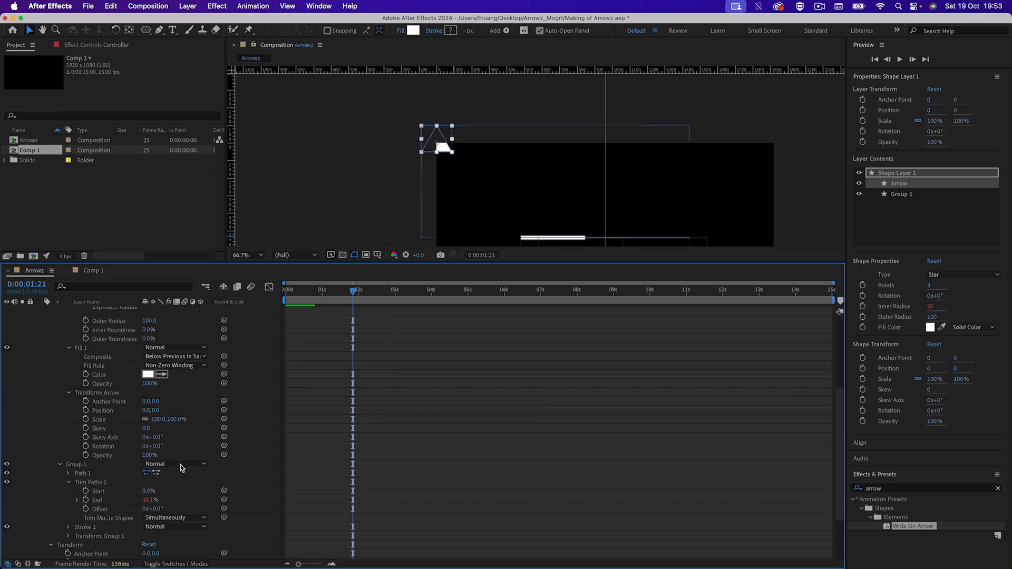
# Add an expression to the Arrow group's transform Position and paste the copied pointOnPath expression into it
pyautogui.click(108, 412)
pyautogui.scroll(2, 89, 411)
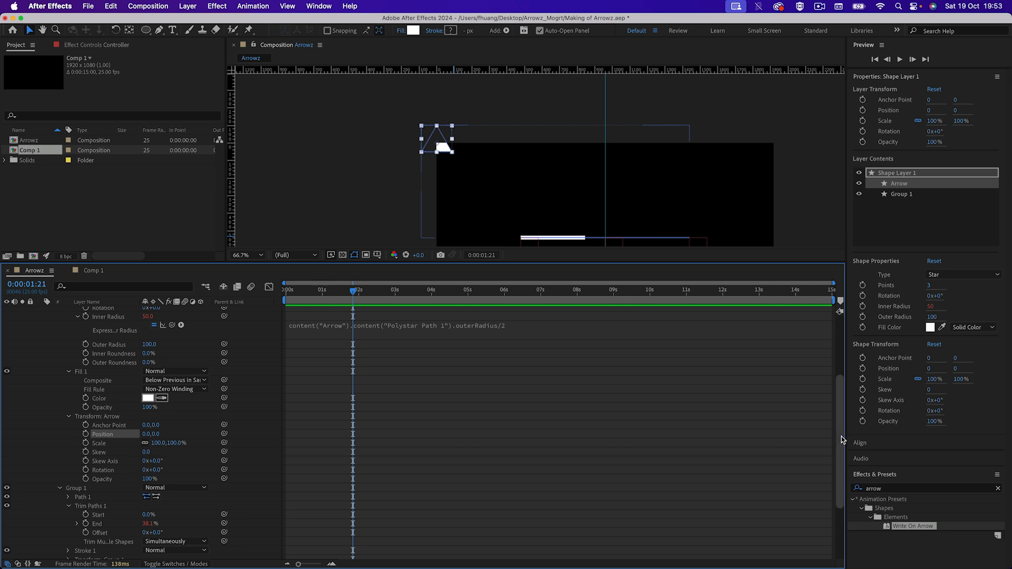
pyautogui.scroll(5, 843, 401)
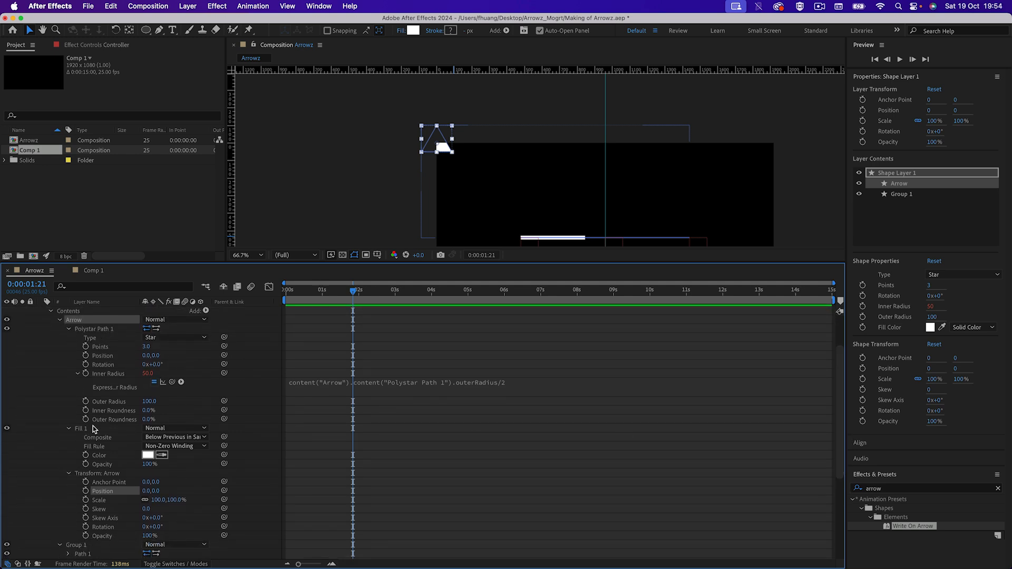
pyautogui.keyDown('alt'); pyautogui.click(86, 493); pyautogui.keyUp('alt')
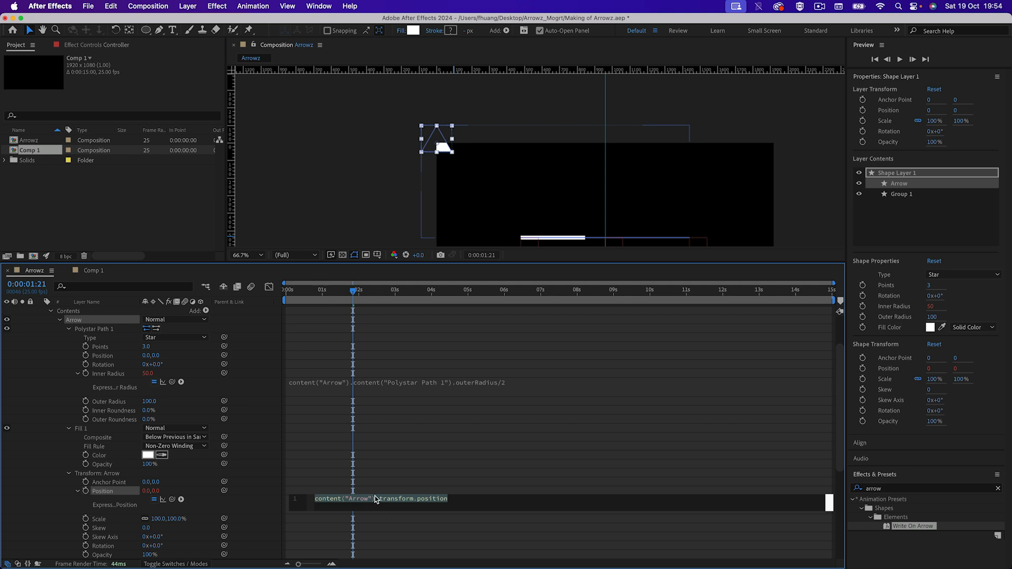
pyautogui.press('super+v')
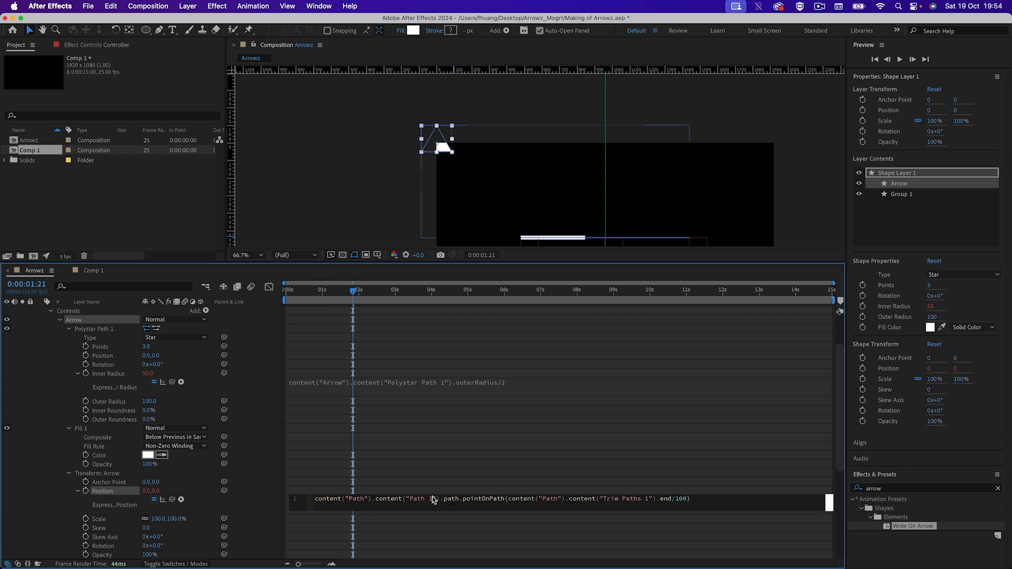
# Comment out the pasted pointOnPath line with // and add blank lines beneath it in the Position expression
pyautogui.click(318, 499)
pyautogui.write('//')
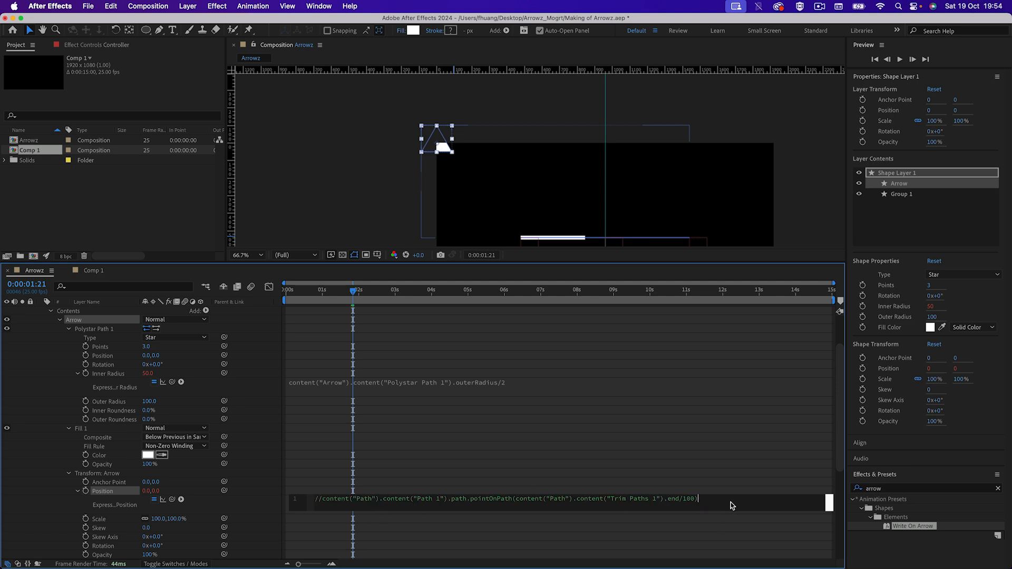
pyautogui.press('Return')
pyautogui.press('Return')
pyautogui.press('Return')
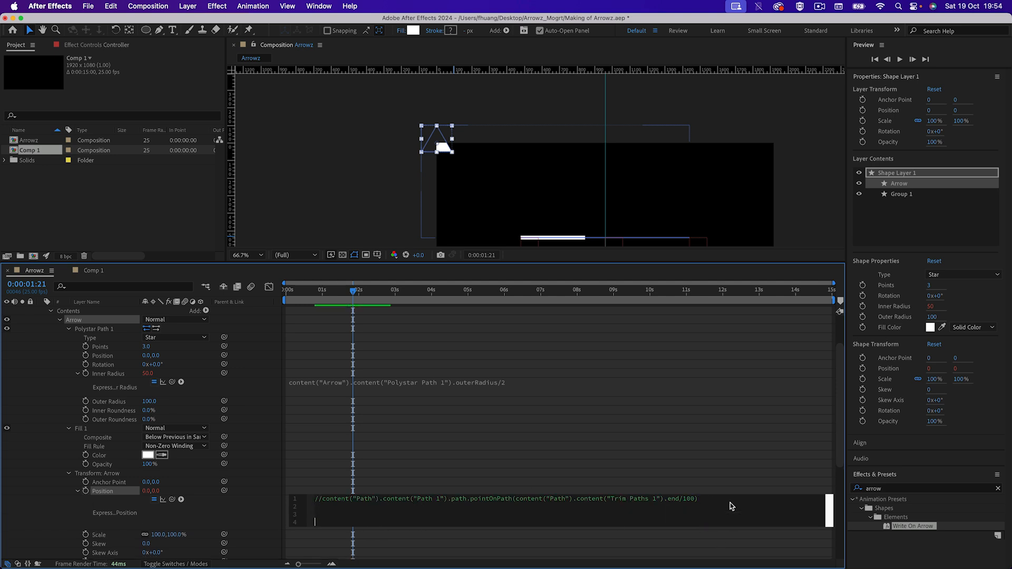
pyautogui.moveTo(716, 503); pyautogui.dragTo(323, 501)
pyautogui.click(354, 522)
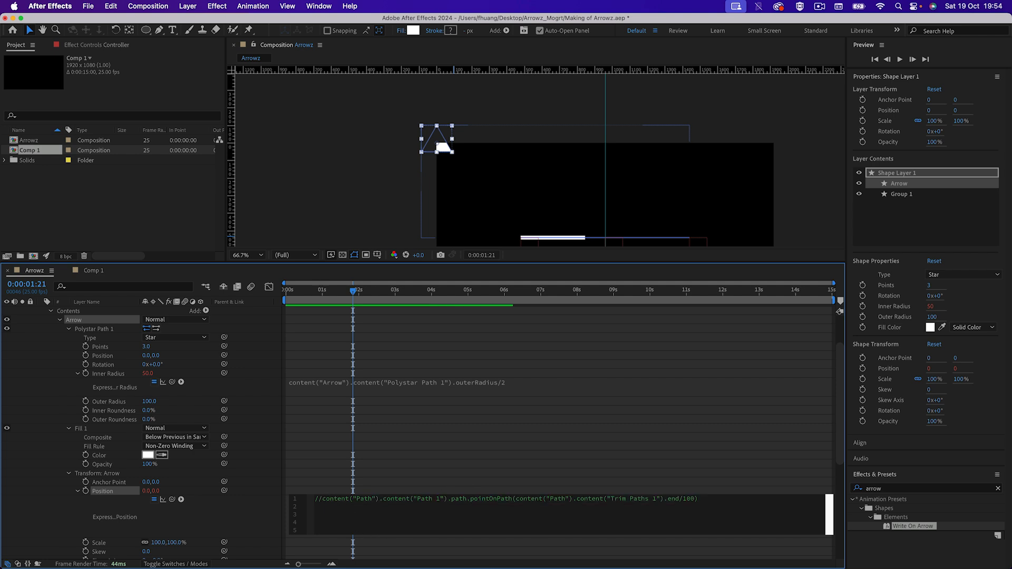
pyautogui.press('KP_Enter')
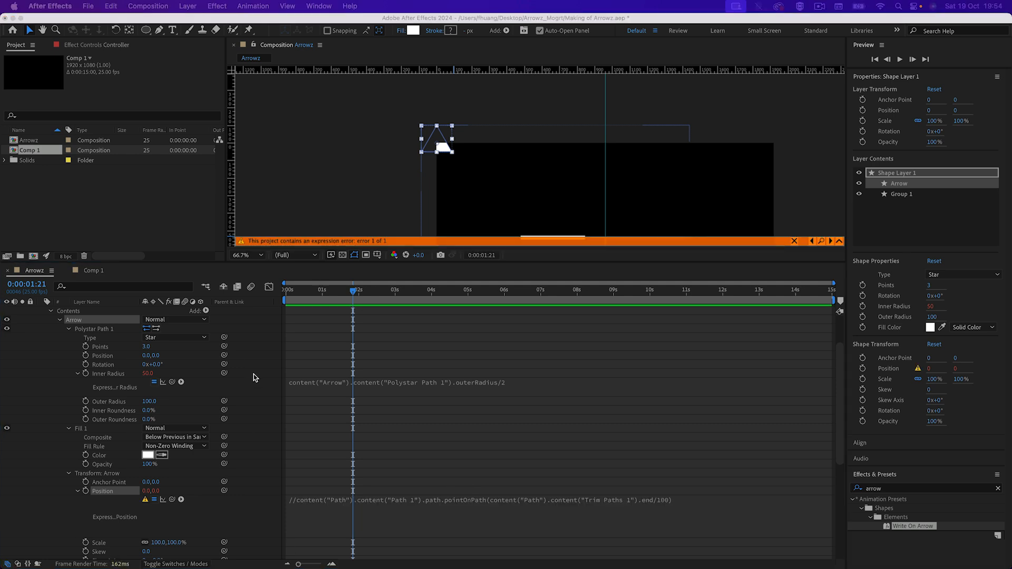
pyautogui.click(322, 521)
pyautogui.click(388, 523)
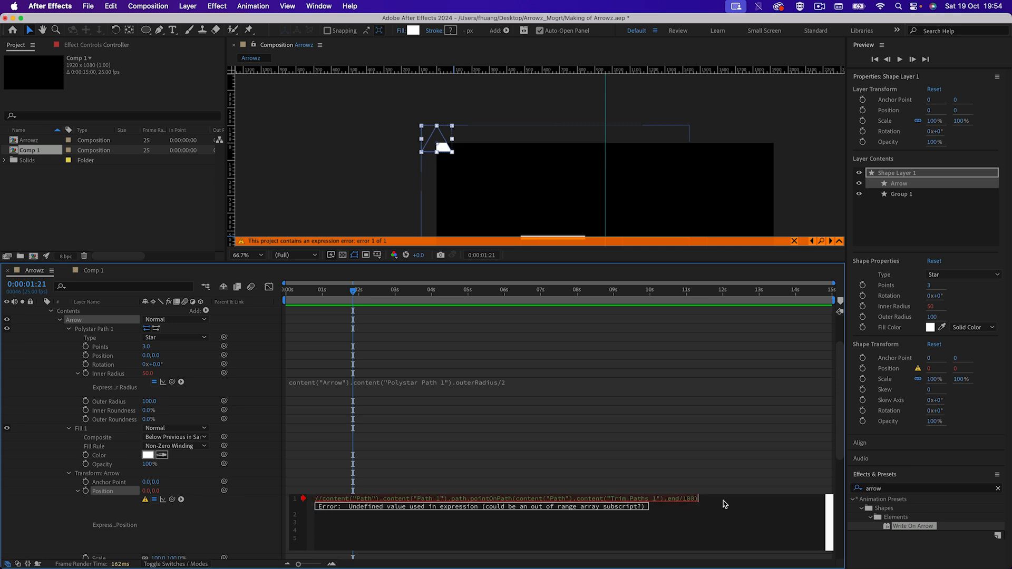
pyautogui.click(348, 530)
pyautogui.click(671, 190)
pyautogui.scroll(-2, 671, 189)
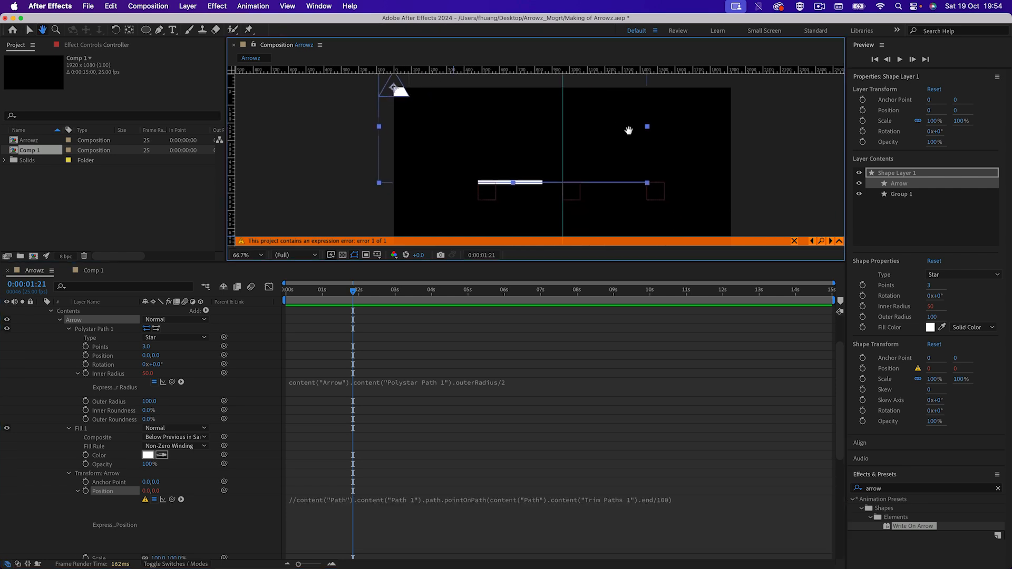
# Beneath the commented line in the Arrow group's Position expression, define getPath = content("Group 1").content("Path 1").path;
pyautogui.click(311, 520)
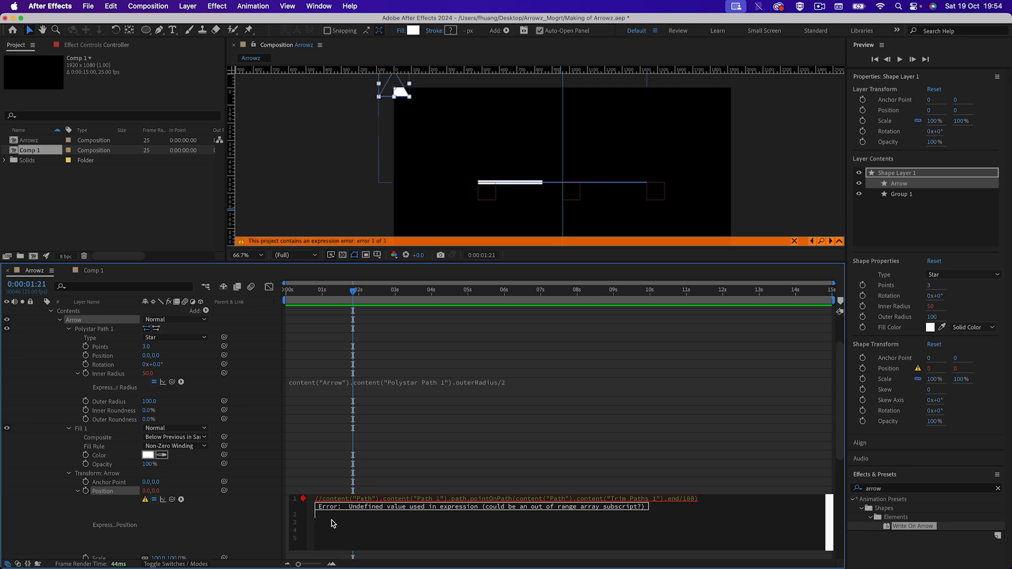
pyautogui.write('ge')
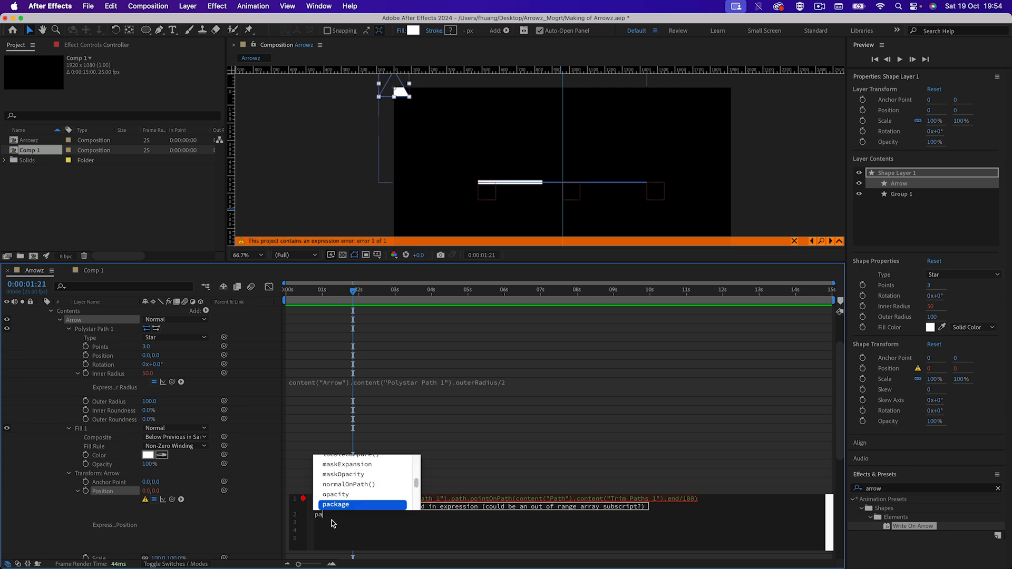
pyautogui.write('tPath =')
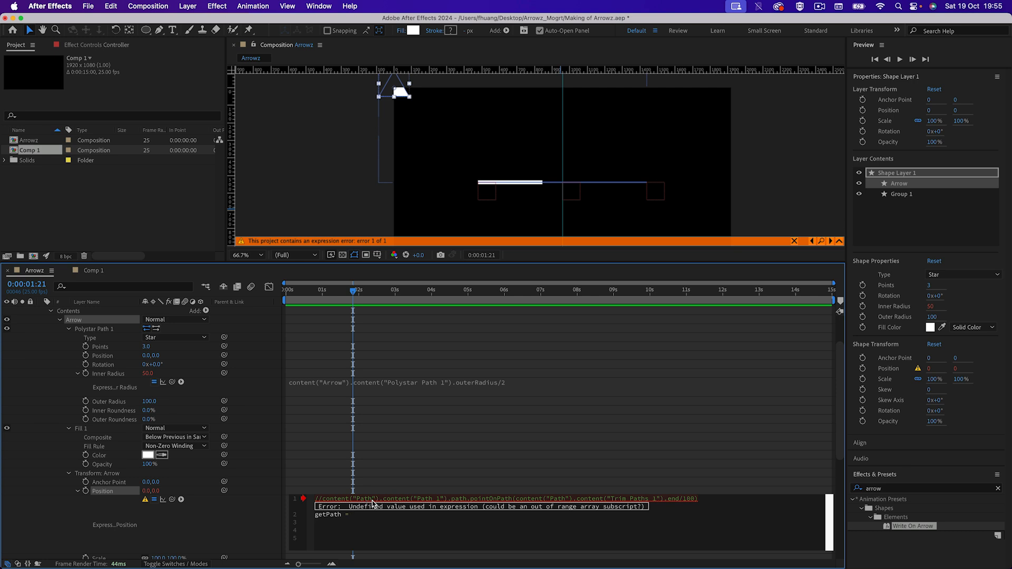
pyautogui.write('content("Group 1").')
pyautogui.write('content')
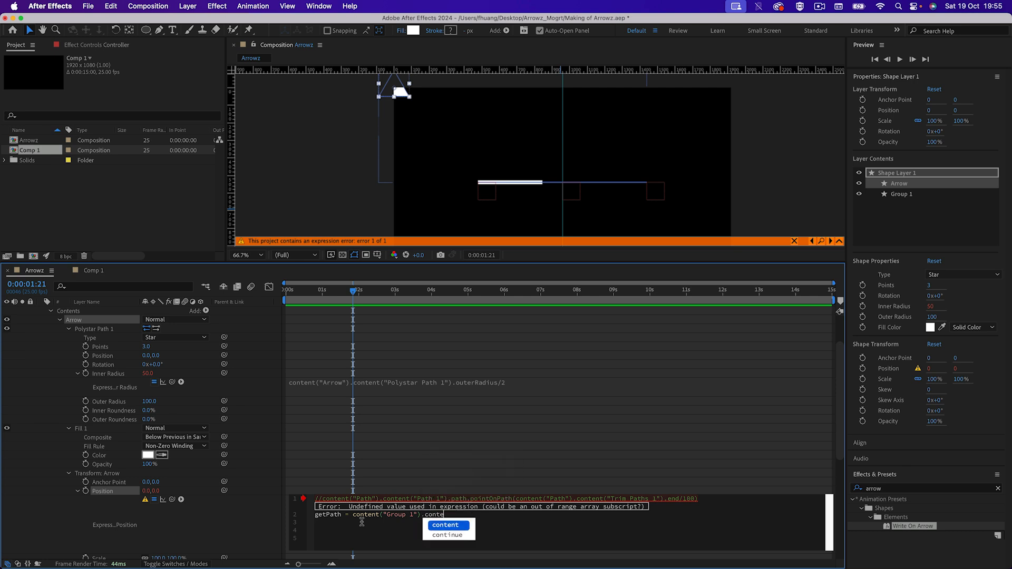
pyautogui.press('Escape')
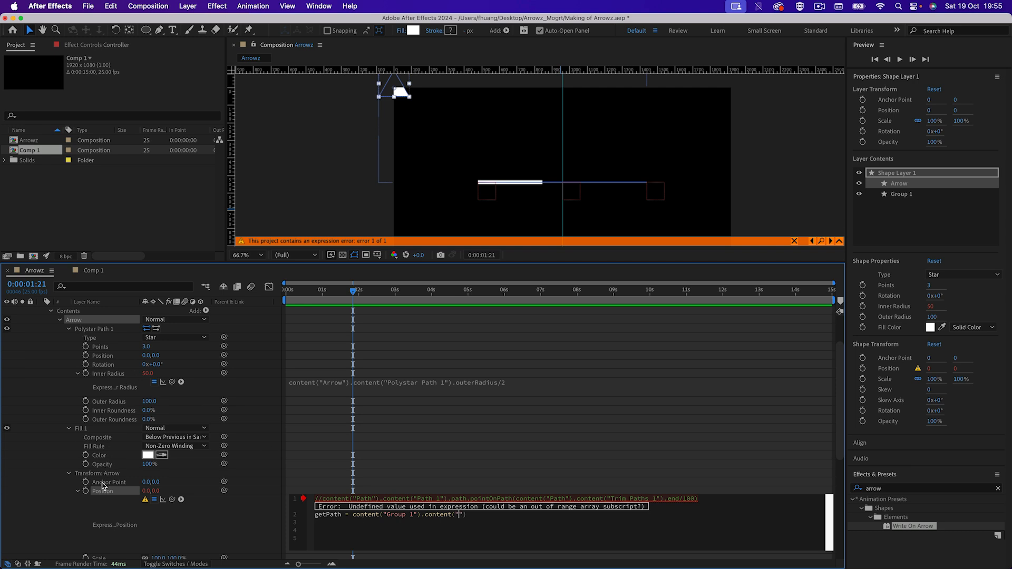
pyautogui.scroll(-5, 100, 421)
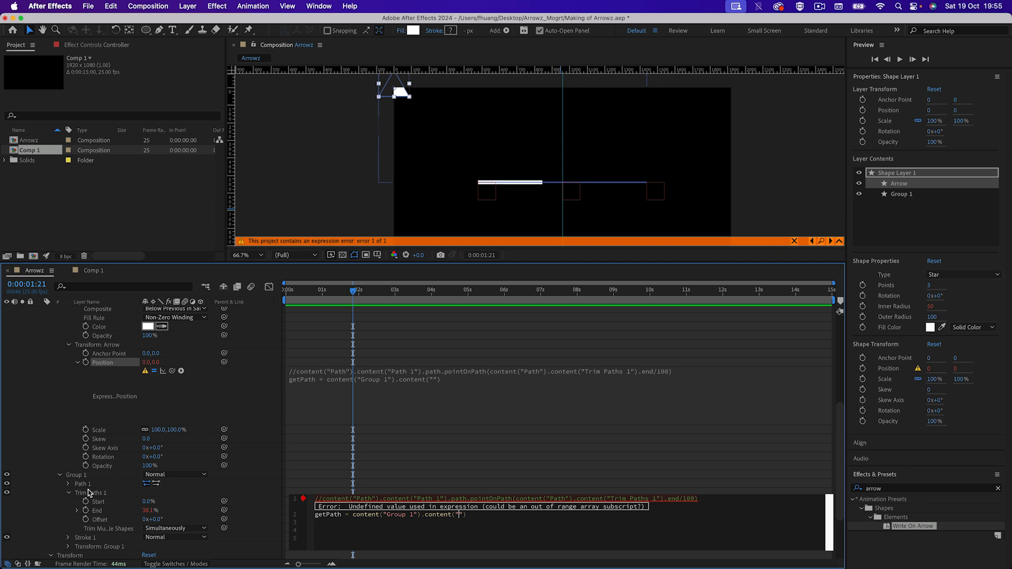
pyautogui.click(460, 518)
pyautogui.write('Path')
pyautogui.write('.path;')
pyautogui.press('Return')
# Begin a pointOnPath variable under the getPath line with pointOnPath = content("Group 1").content(
pyautogui.write('po')
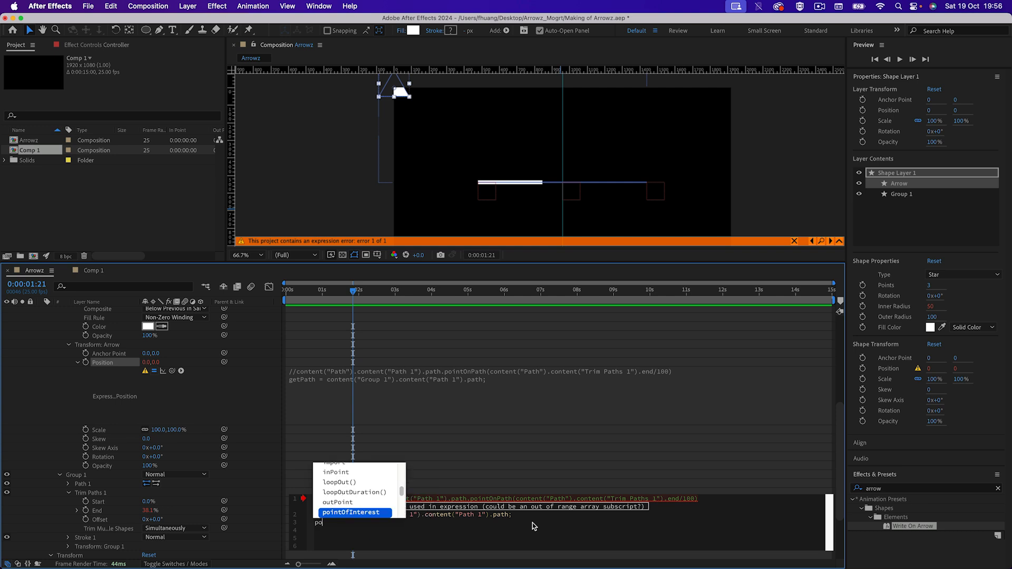
pyautogui.write('intOnPath =')
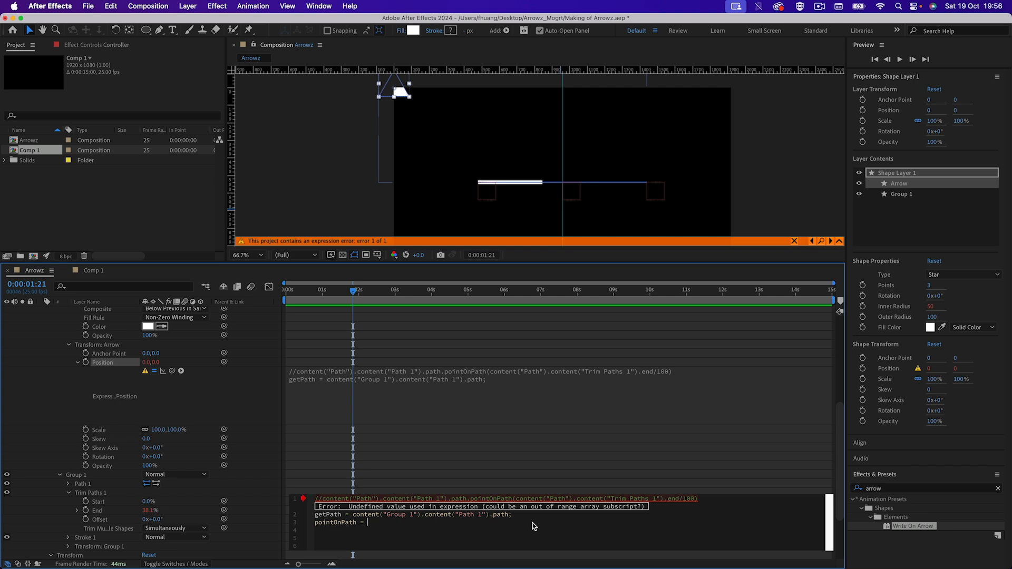
pyautogui.write('content("Group 1").content')
pyautogui.press('Return')
pyautogui.write('Tri,')
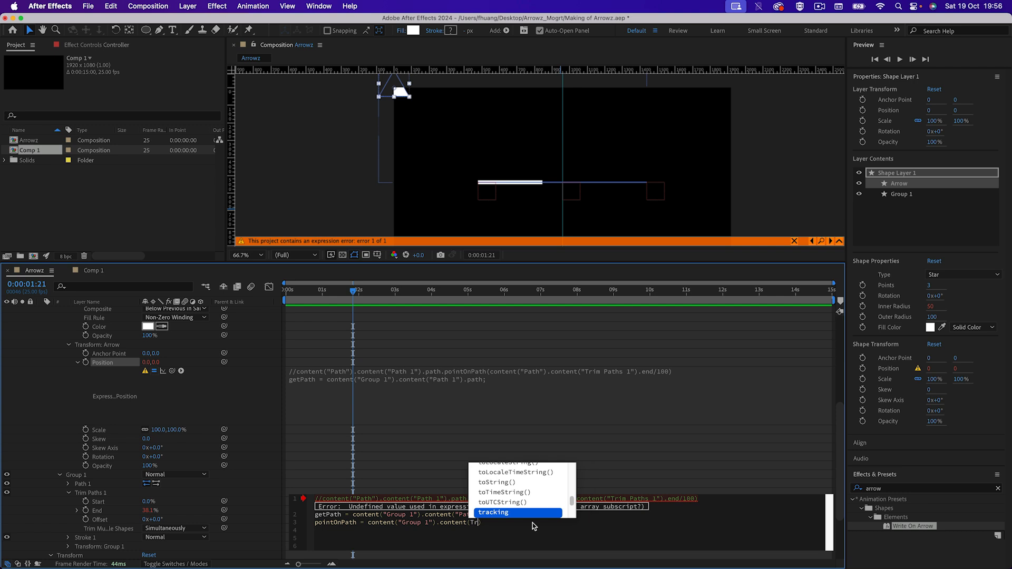
pyautogui.press('BackSpace')
pyautogui.press('BackSpace')
pyautogui.press('BackSpace')
pyautogui.press('BackSpace')
pyautogui.press('BackSpace')
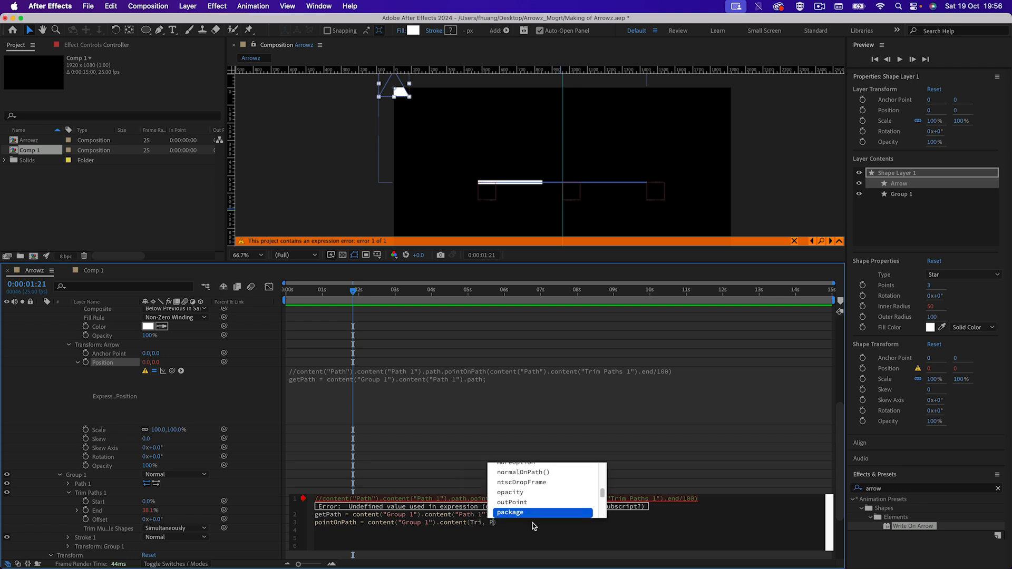
# Complete the pointOnPath variable's reference with "Trim Path 1").end;
pyautogui.write('"')
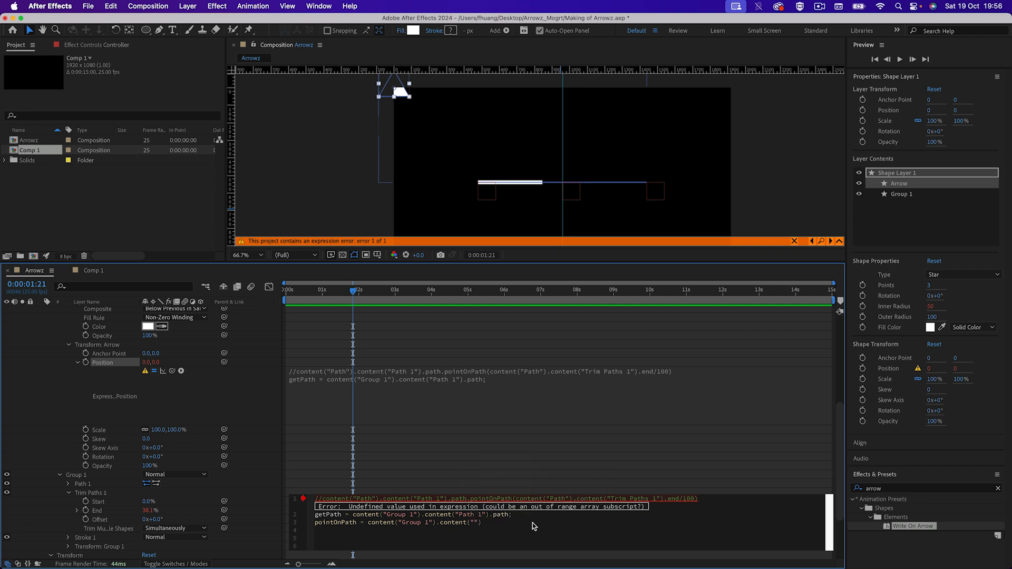
pyautogui.write('Tr')
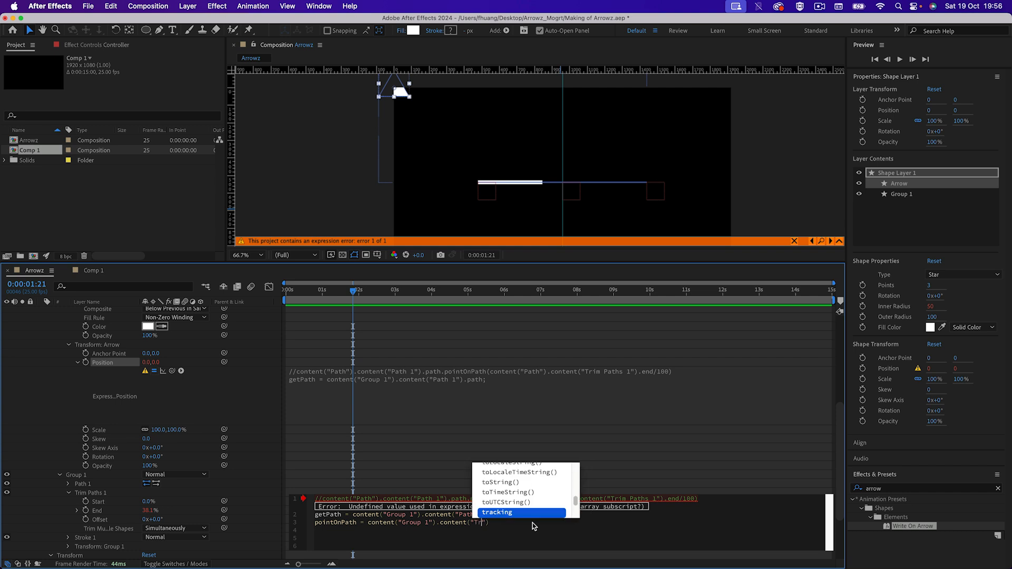
pyautogui.write('im Path')
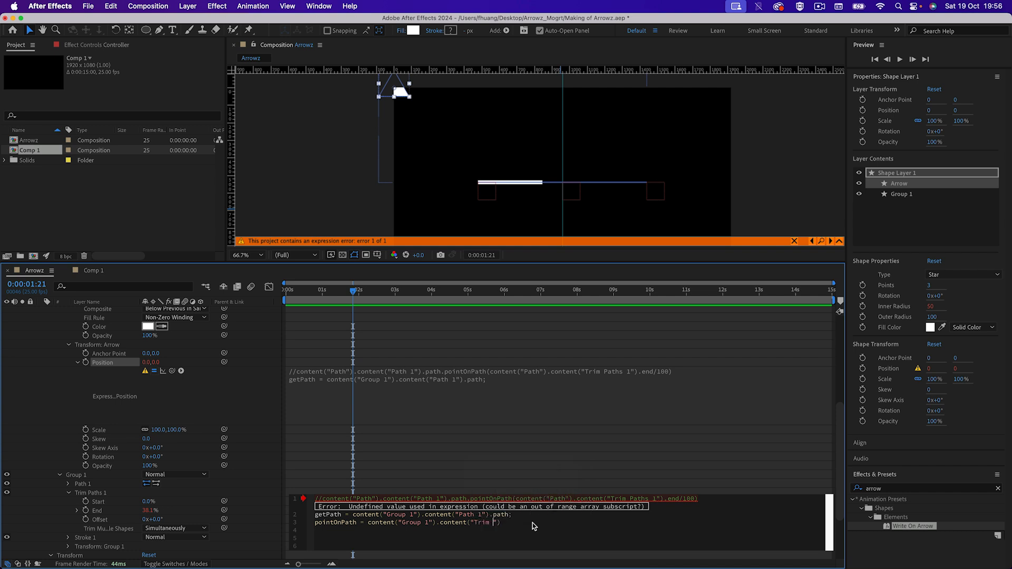
pyautogui.write(' 1").end')
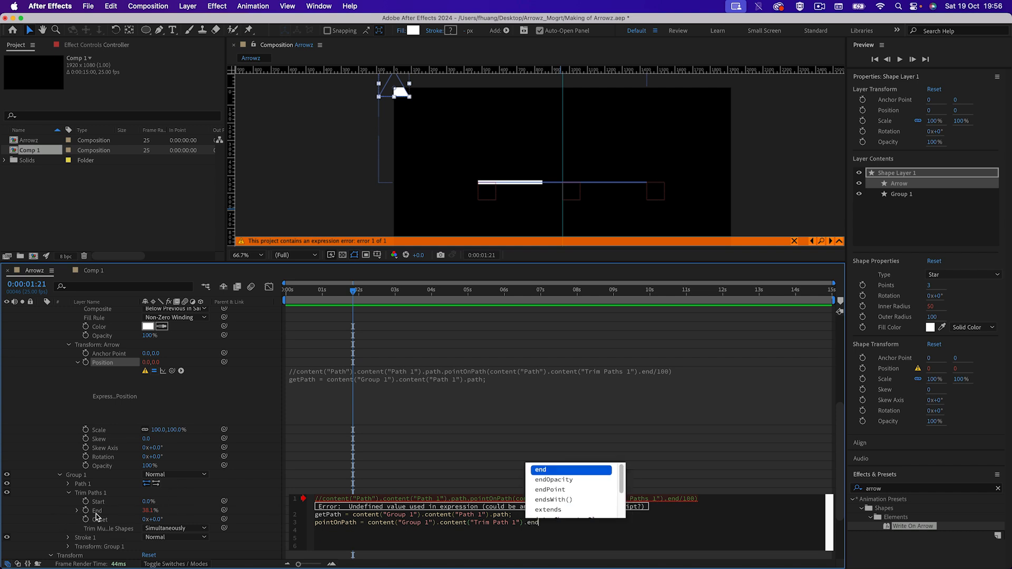
pyautogui.click(546, 525)
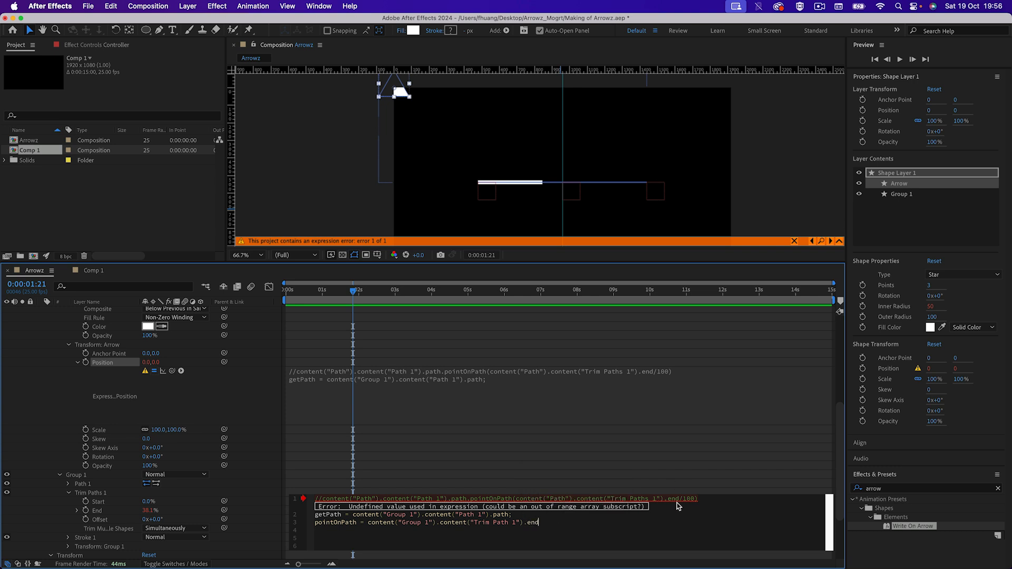
pyautogui.write(';')
# Add a line reading getPath.pointOnPath and rename the variable declared on the line above it to trimEnd
pyautogui.press('Return')
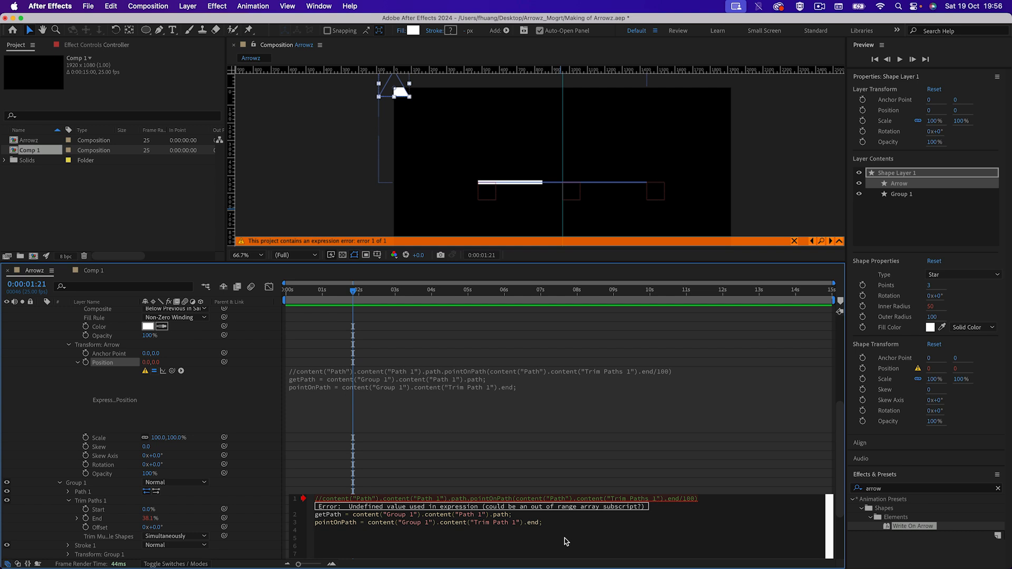
pyautogui.write('getPath.pointOnPath')
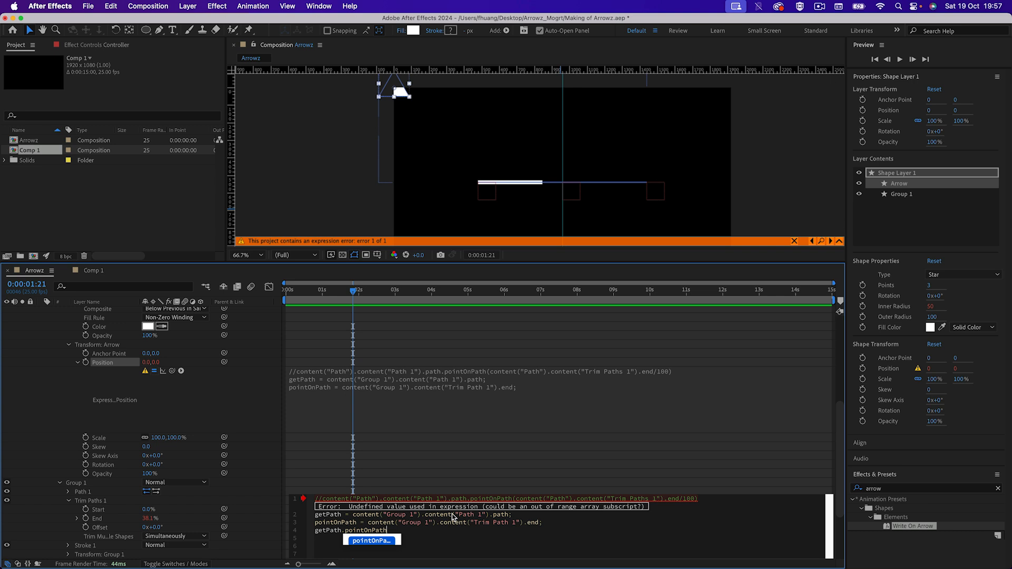
pyautogui.doubleClick(352, 523)
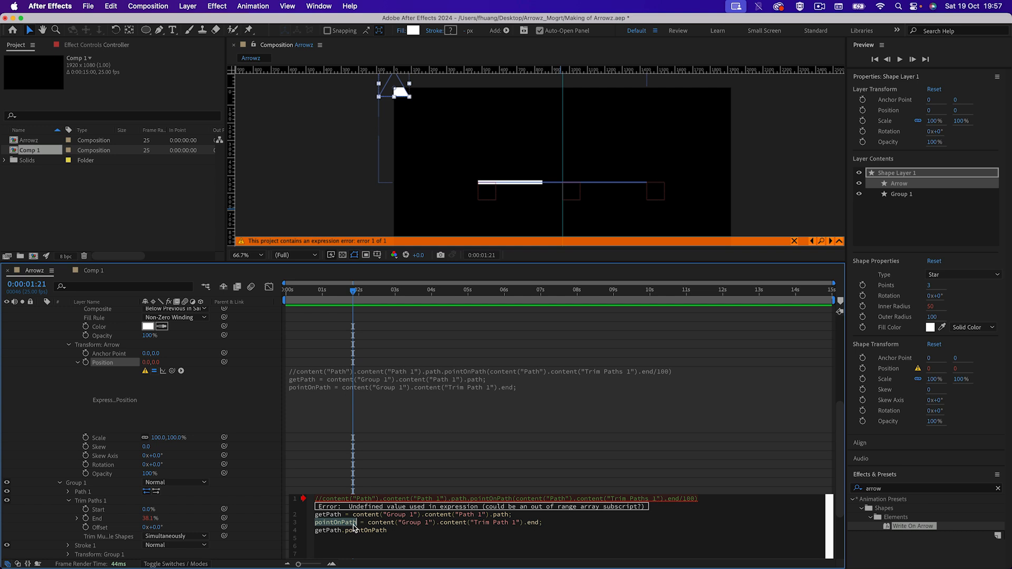
pyautogui.write('trimEn')
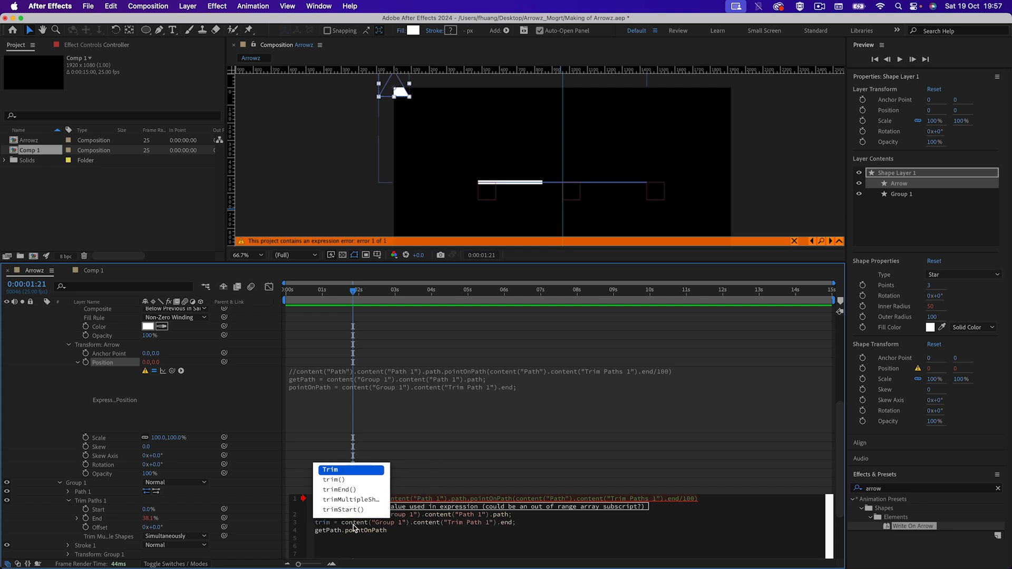
pyautogui.write('d')
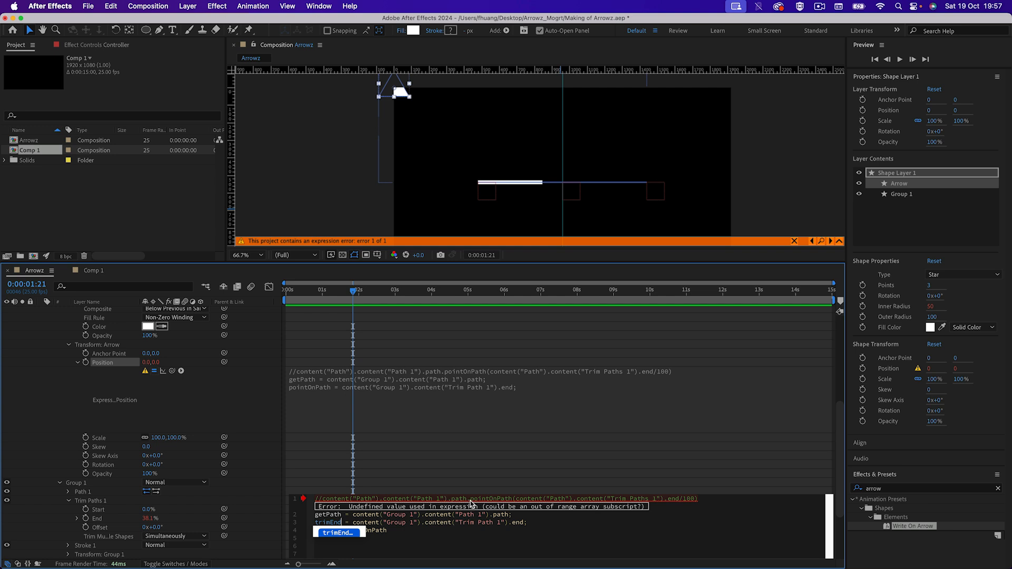
# Add an argument beginning with (trim to the getPath.pointOnPath call on the last line
pyautogui.click(394, 531)
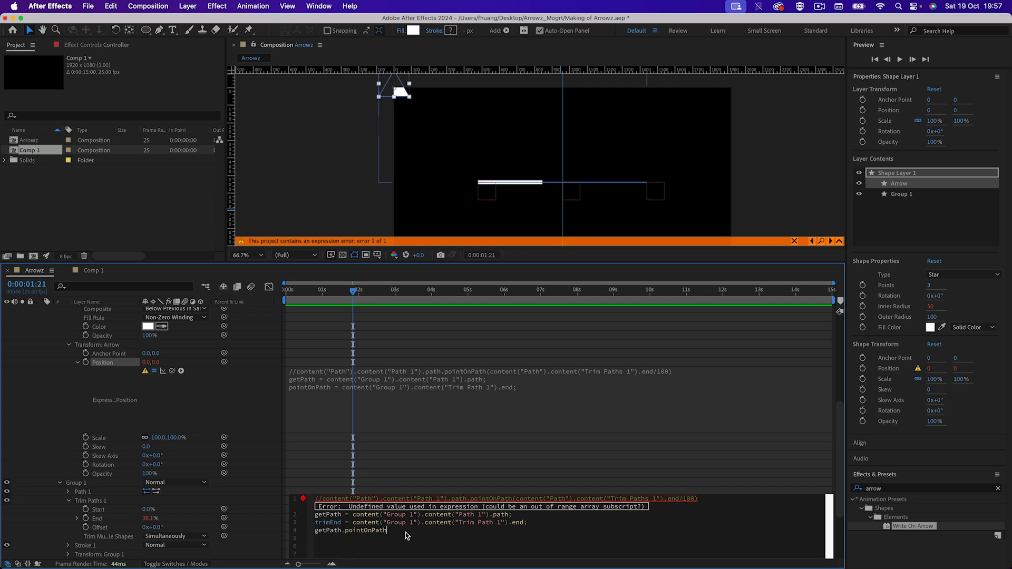
pyautogui.write('(trim')
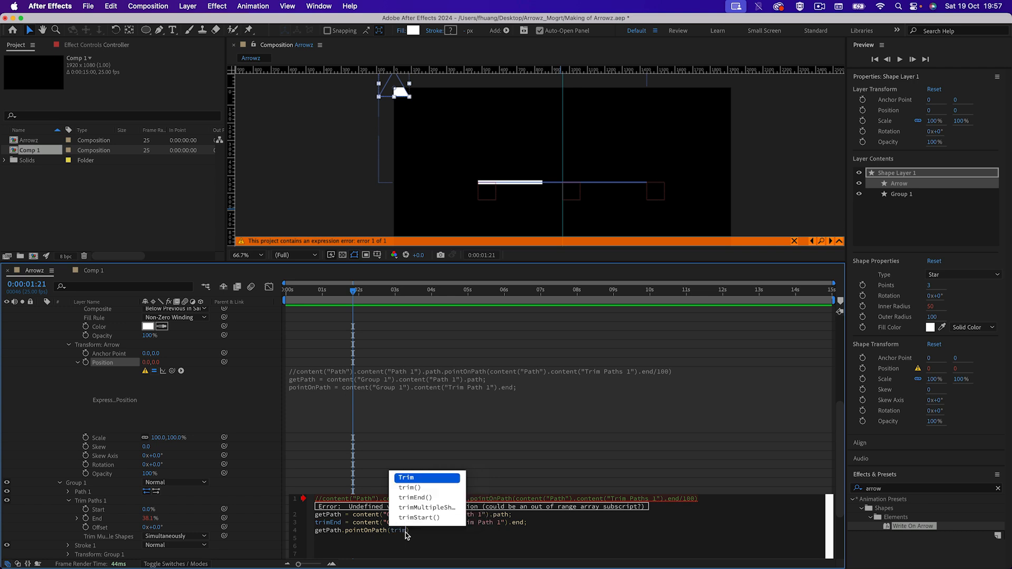
# Complete the last line of the Arrow group's Position expression as getPath.pointOnPath(trimEnd/100) and apply it
pyautogui.press('Down')
pyautogui.press('Down')
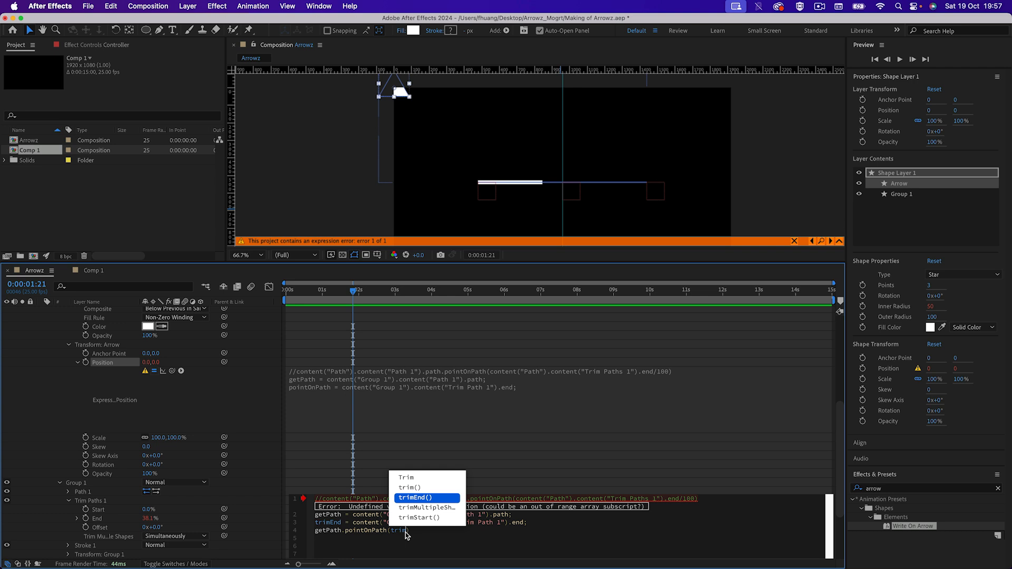
pyautogui.press('Return')
pyautogui.press('BackSpace')
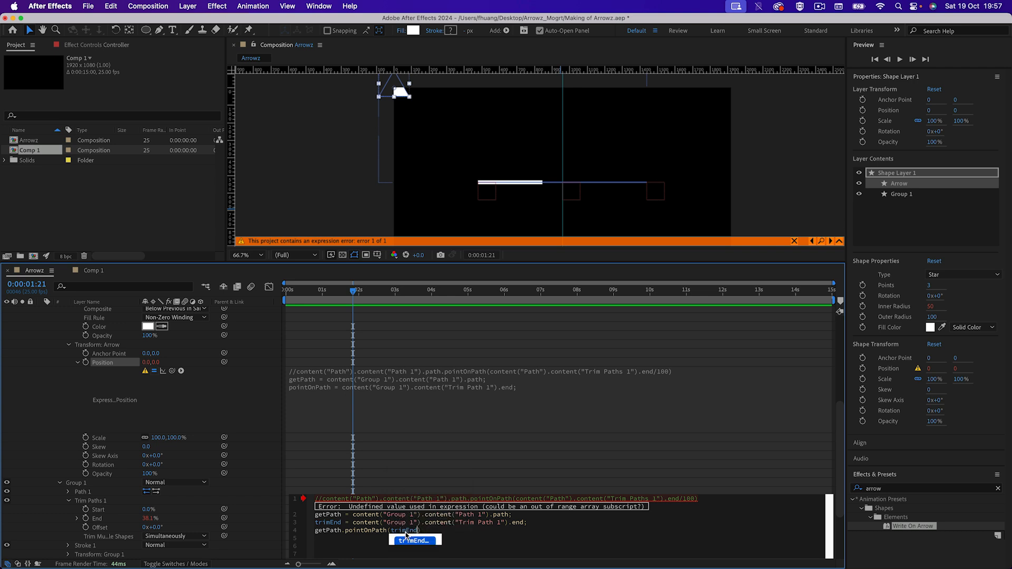
pyautogui.write('/100')
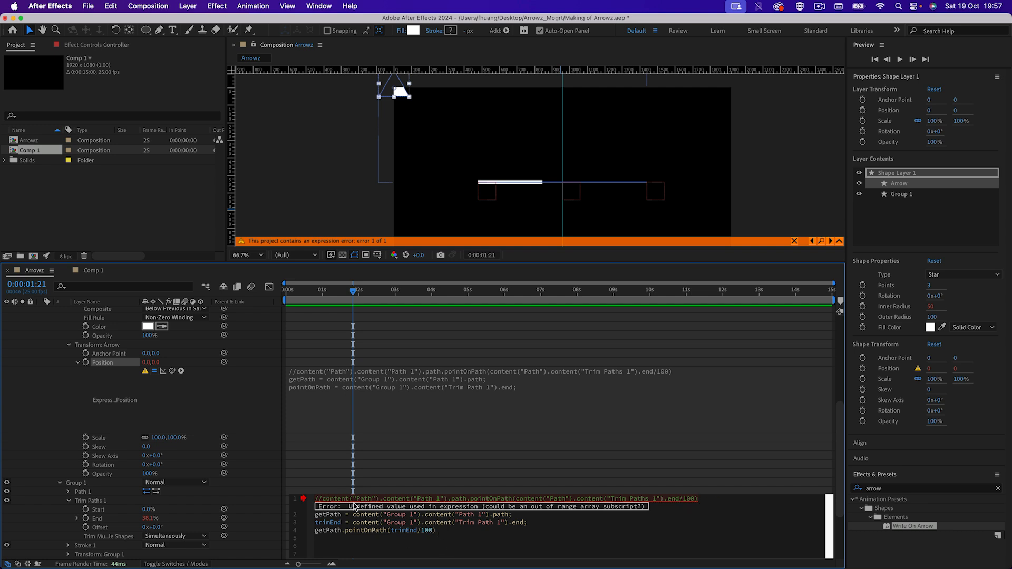
pyautogui.click(318, 500)
pyautogui.click(268, 502)
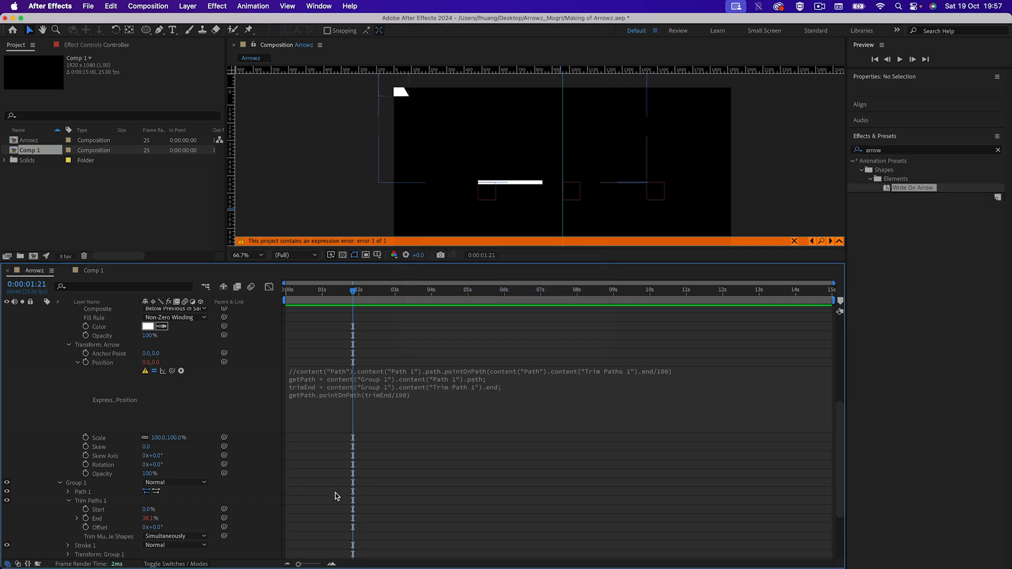
# Correct the name in the Position expression's trimEnd line to "Trim Paths 1" and scrub through the Arrowz animation to check it
pyautogui.scroll(-3, 201, 507)
pyautogui.scroll(1, 264, 499)
pyautogui.click(349, 363)
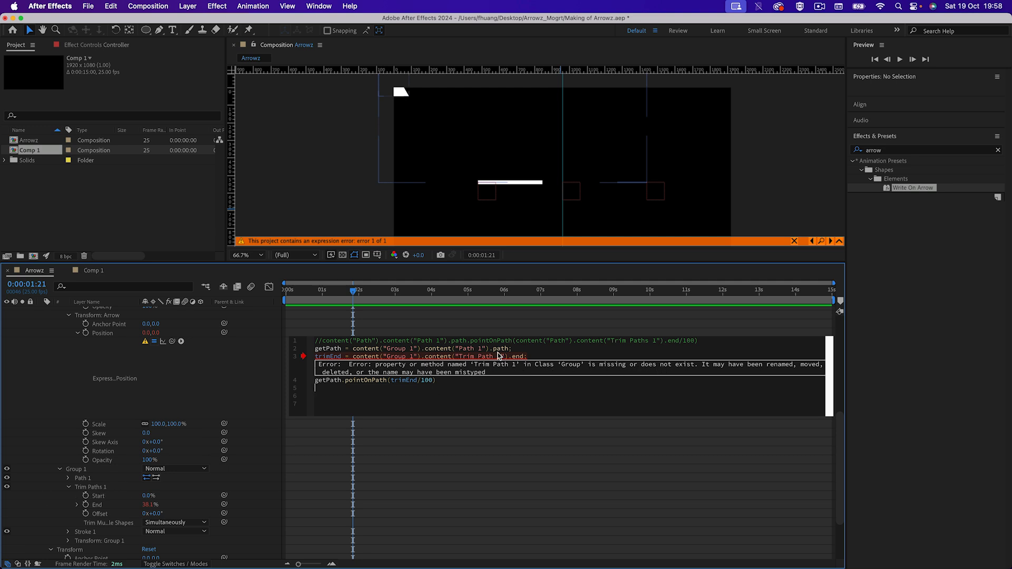
pyautogui.write('s')
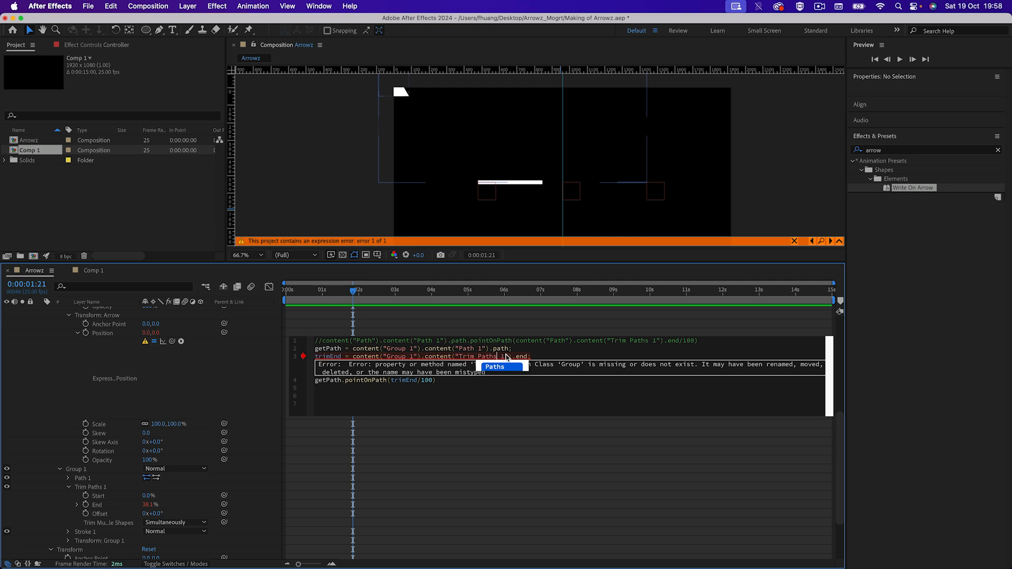
pyautogui.click(265, 385)
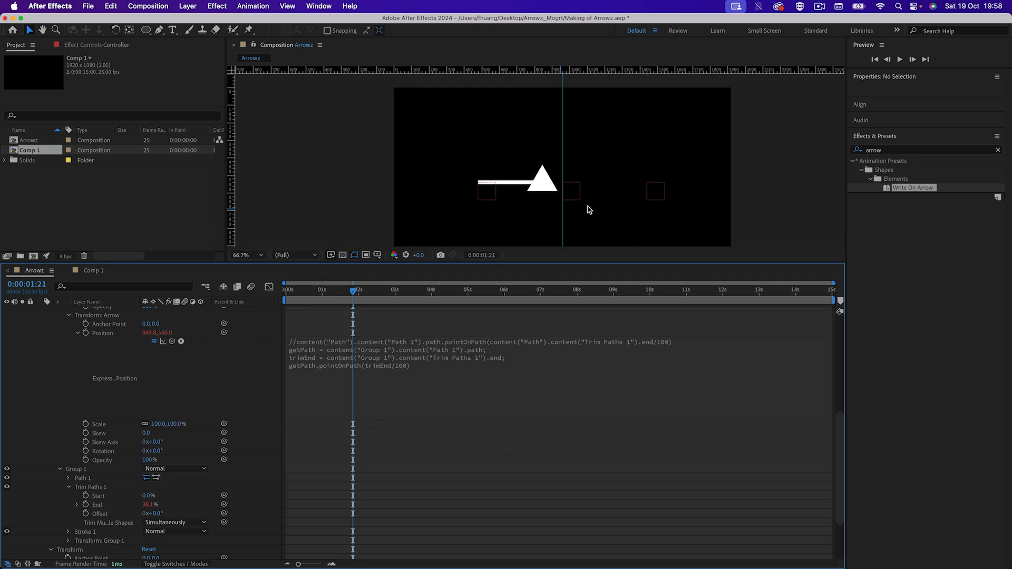
pyautogui.moveTo(322, 291)
pyautogui.mouseDown()
pyautogui.moveTo(287, 292)
pyautogui.moveTo(419, 293)
pyautogui.moveTo(291, 297)
pyautogui.moveTo(404, 296)
pyautogui.moveTo(373, 293)
pyautogui.mouseUp()
# Examine the arrow animation in Comp 1 and the full Rotation expression of its Point group
pyautogui.click(93, 271)
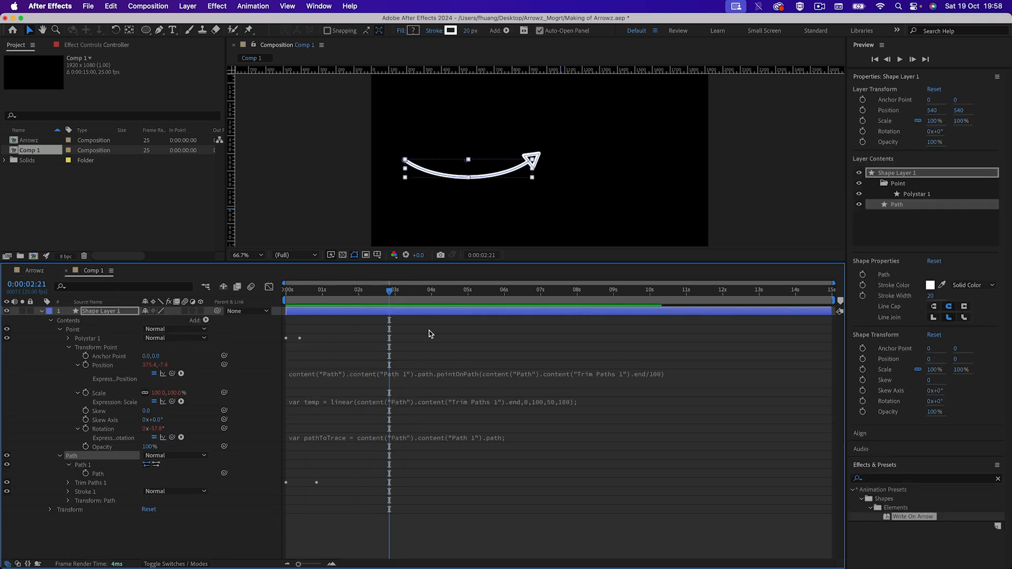
pyautogui.moveTo(373, 293)
pyautogui.mouseDown()
pyautogui.moveTo(285, 297)
pyautogui.moveTo(309, 297)
pyautogui.mouseUp()
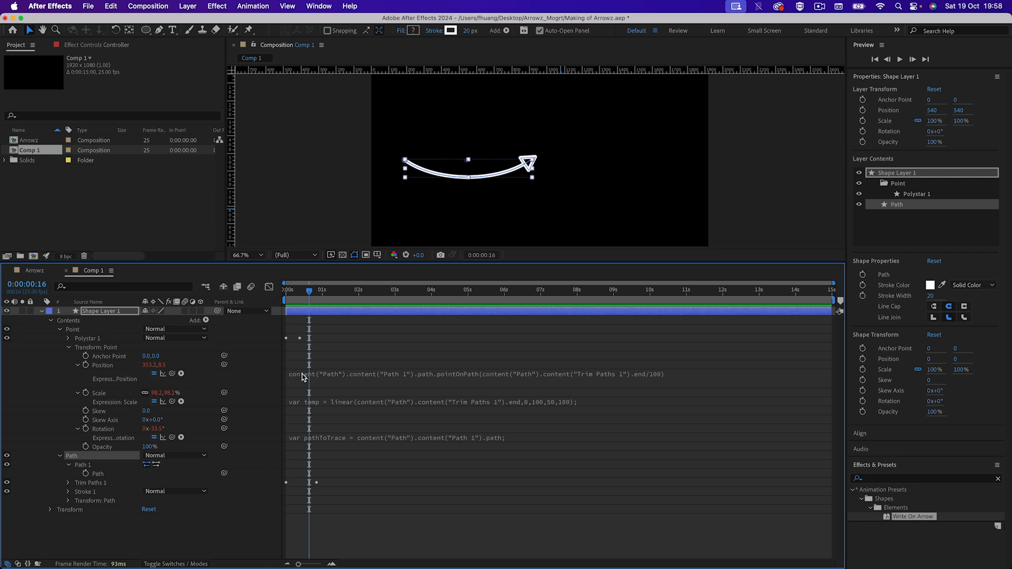
pyautogui.click(98, 430)
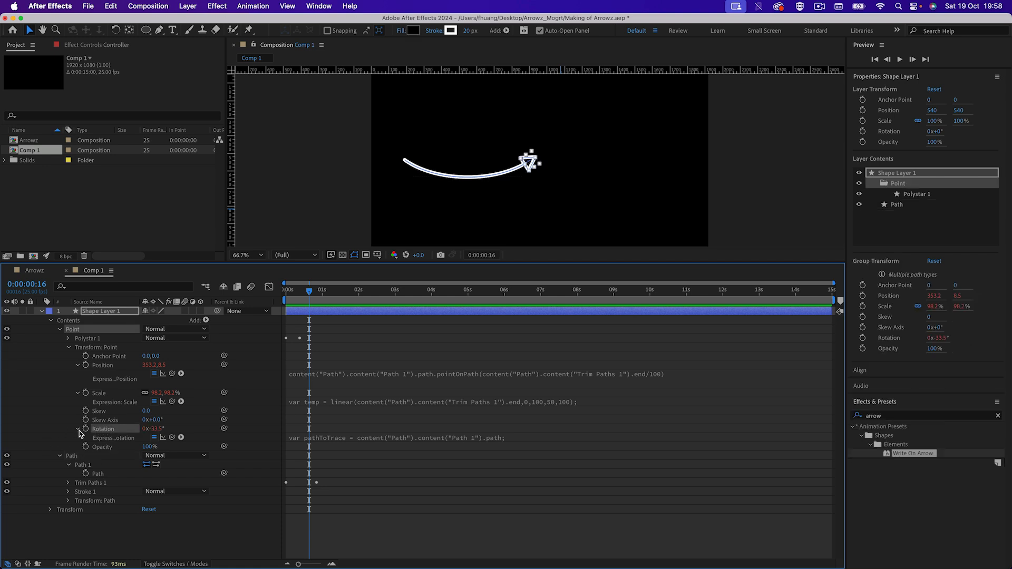
pyautogui.click(326, 440)
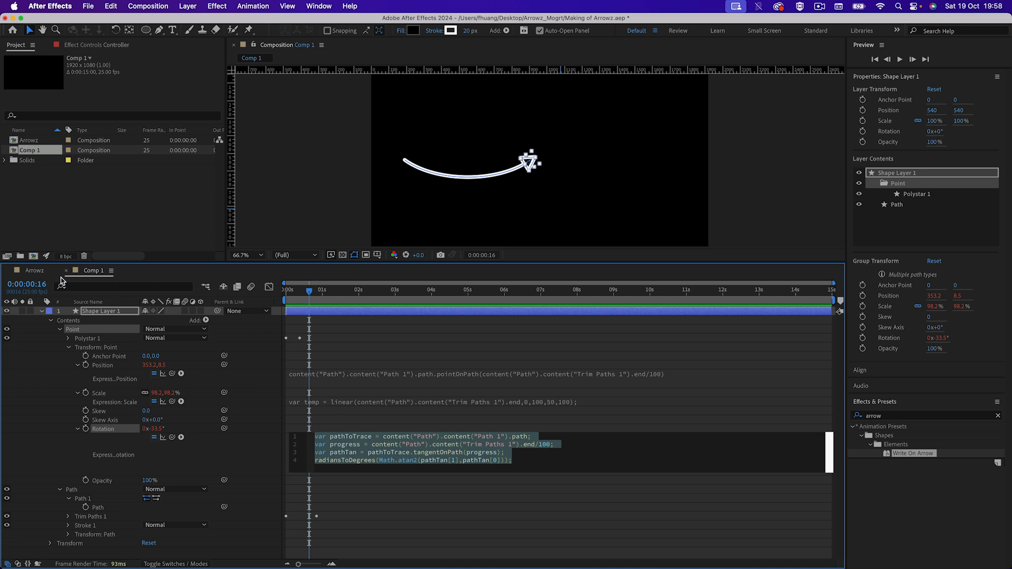
# In Arrowz, link the Arrow group's Scale to the End value of Trim Paths 1 and scrub the timeline to check the growth
pyautogui.click(29, 270)
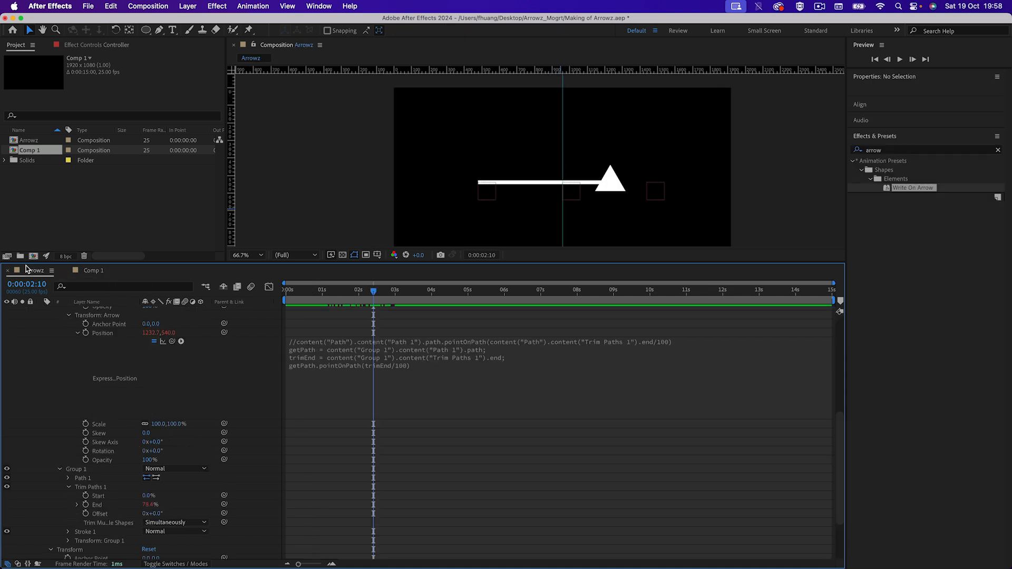
pyautogui.click(100, 425)
pyautogui.moveTo(224, 424); pyautogui.dragTo(108, 503)
pyautogui.moveTo(376, 291); pyautogui.dragTo(264, 295)
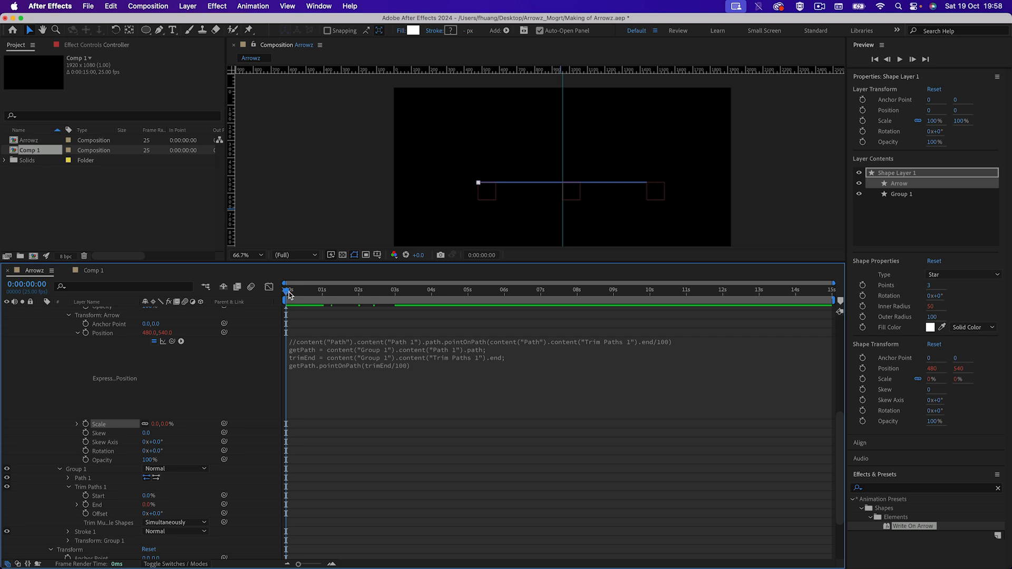
pyautogui.moveTo(294, 294); pyautogui.dragTo(417, 294)
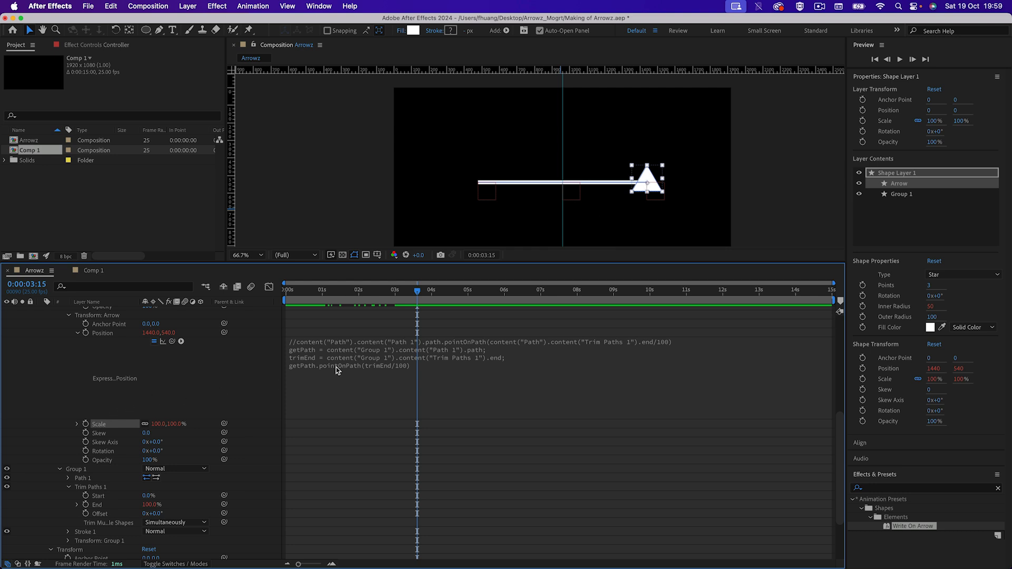
# Try an outer radius of 85 on the Arrow's polystar path, then restore it to 100
pyautogui.scroll(8, 128, 380)
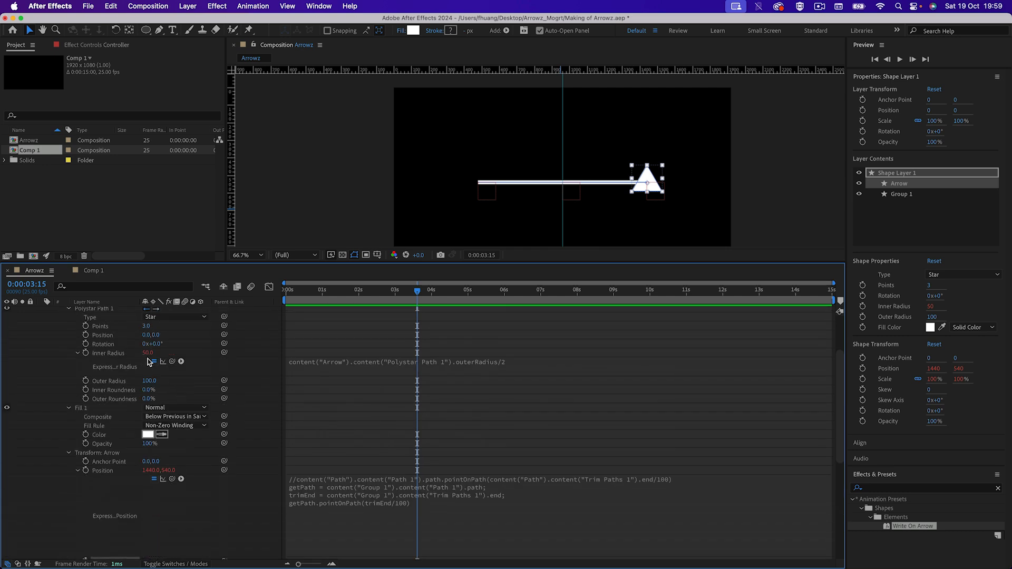
pyautogui.moveTo(150, 381)
pyautogui.mouseDown()
pyautogui.moveTo(247, 378)
pyautogui.moveTo(156, 394)
pyautogui.mouseUp()
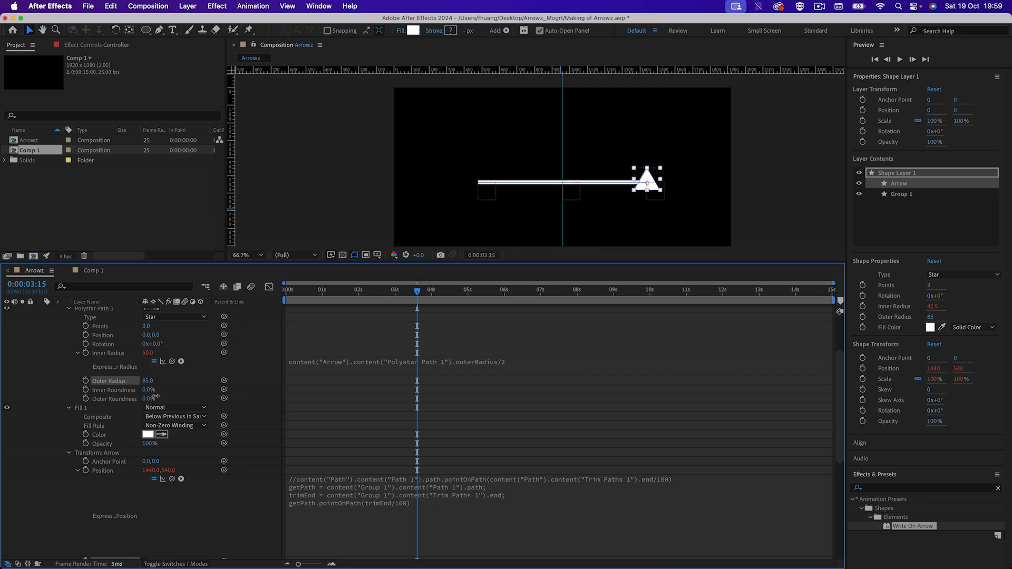
pyautogui.click(149, 380)
pyautogui.write('100')
pyautogui.press('Return')
pyautogui.scroll(-3, 356, 422)
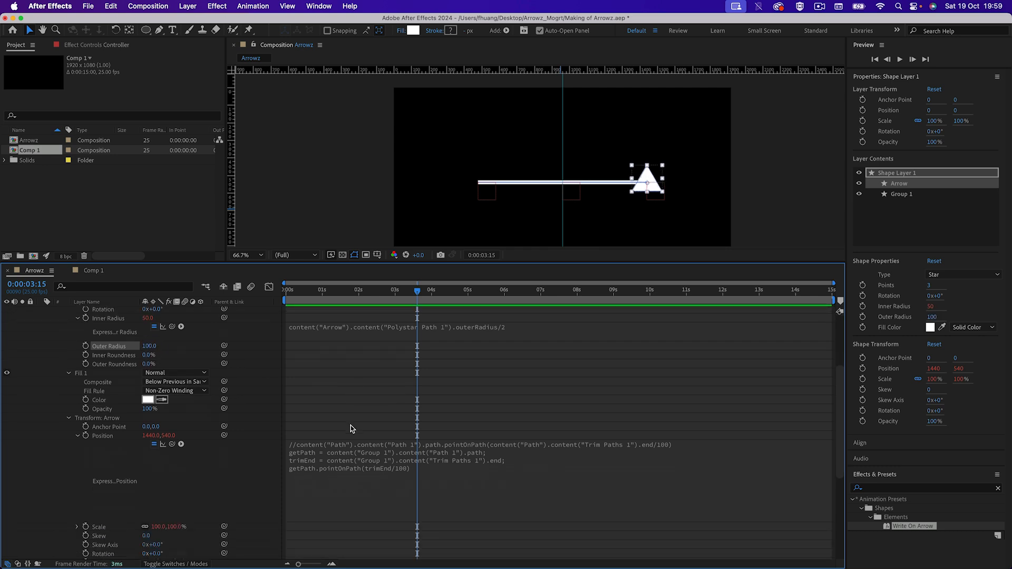
pyautogui.scroll(-3, 188, 470)
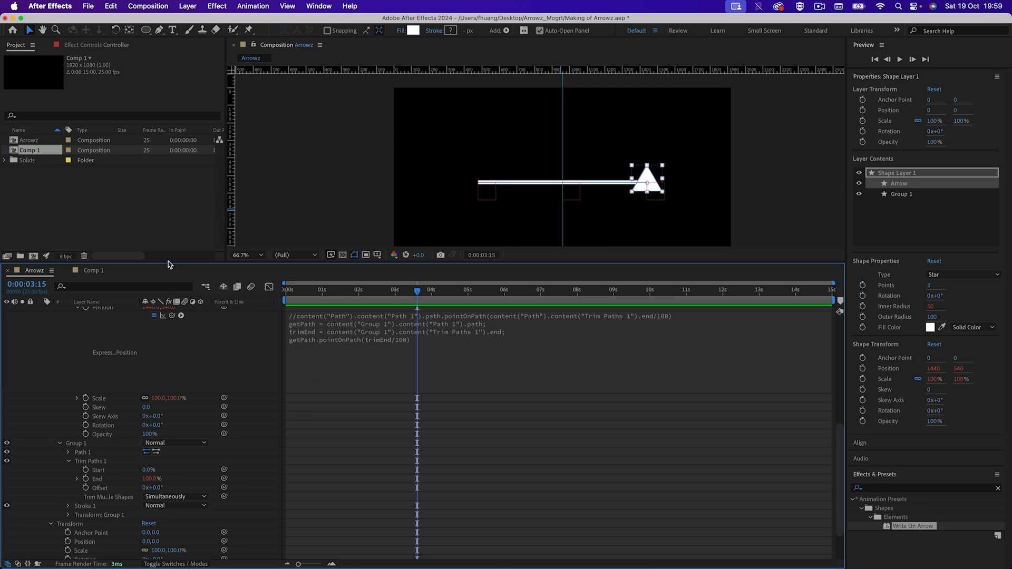
# Copy all four lines of the Point group's Rotation expression in Comp 1
pyautogui.click(93, 274)
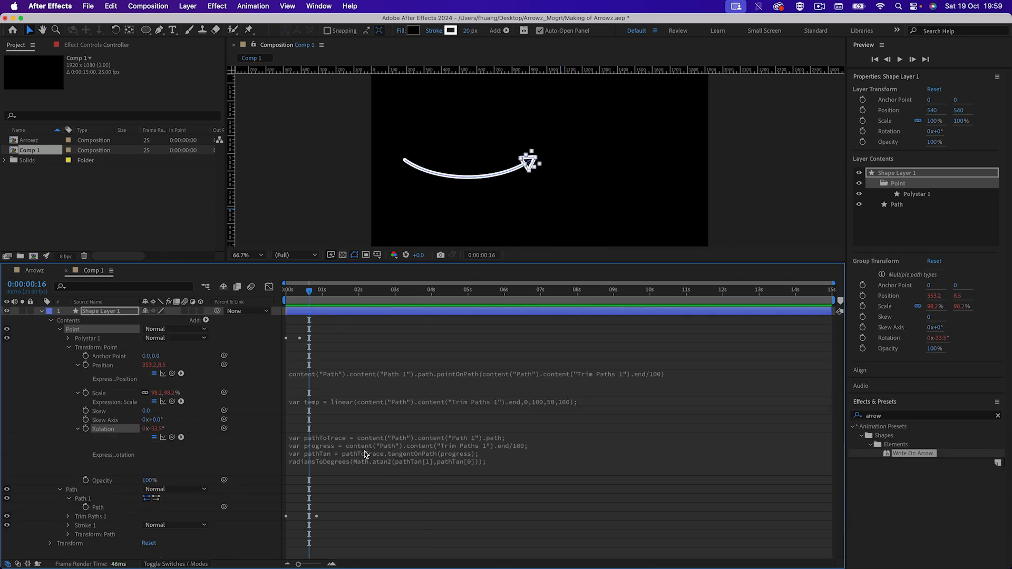
pyautogui.click(402, 443)
pyautogui.click(435, 462)
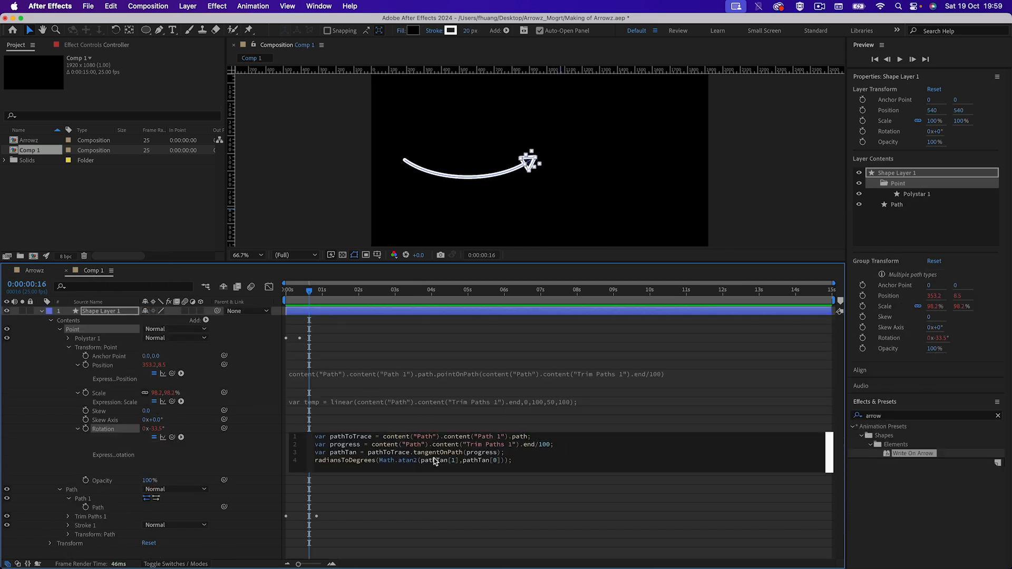
pyautogui.click(425, 445)
pyautogui.moveTo(533, 464); pyautogui.dragTo(285, 425)
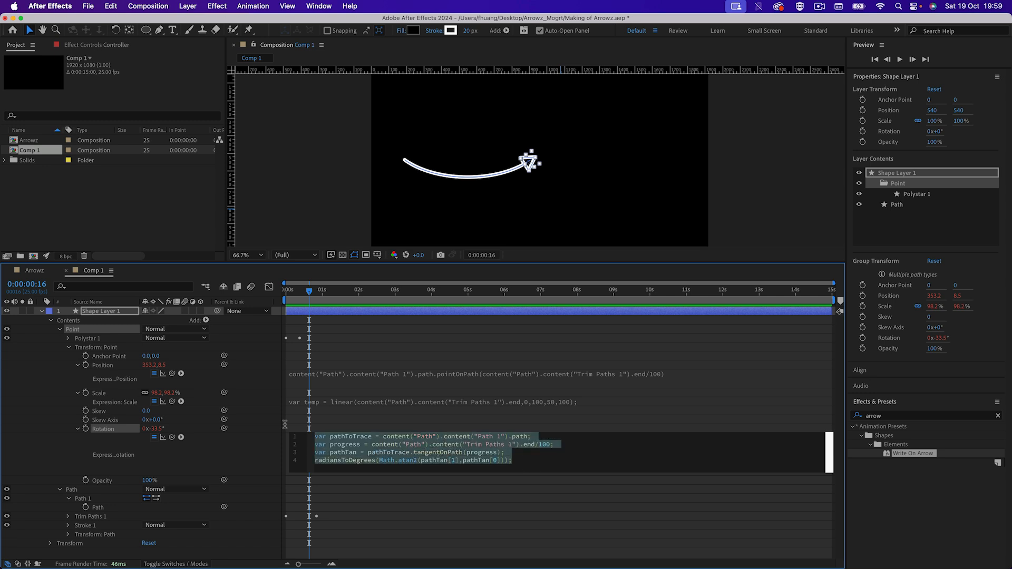
pyautogui.moveTo(521, 469); pyautogui.dragTo(288, 421)
# Add an expression to the Arrow group's Rotation in Arrowz, paste the copied code over the default and enlarge the editor
pyautogui.click(34, 271)
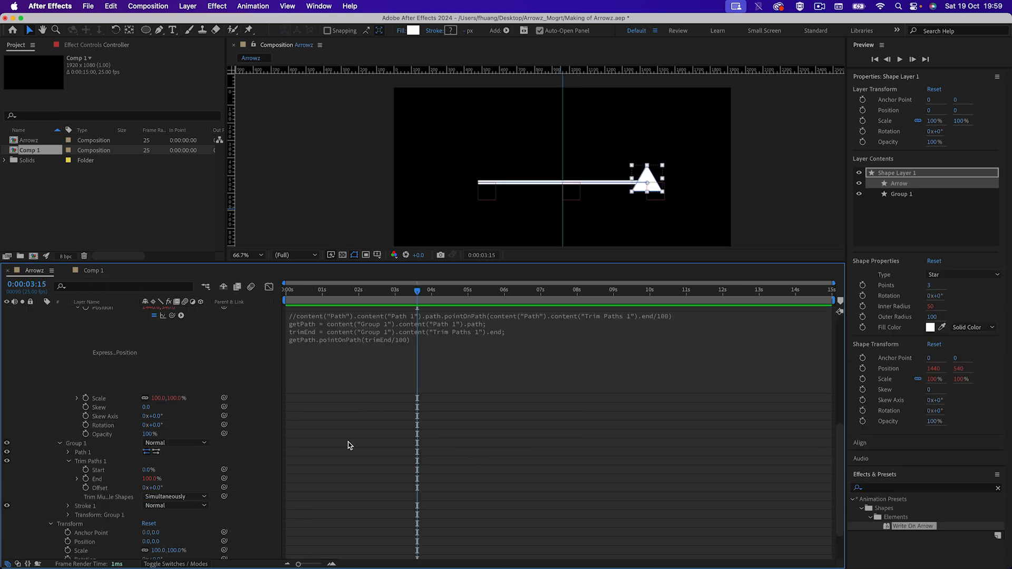
pyautogui.click(92, 426)
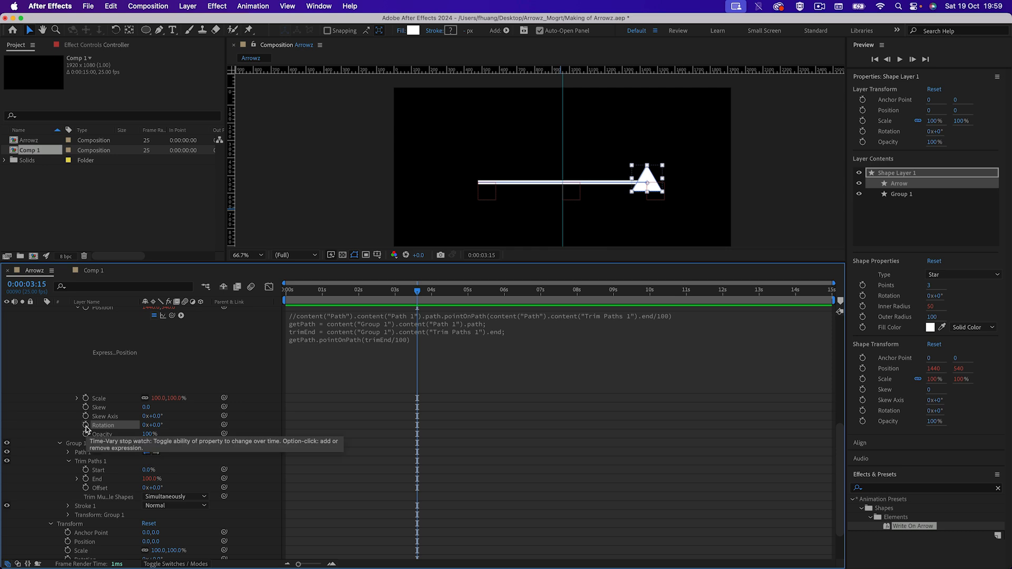
pyautogui.keyDown('alt'); pyautogui.click(87, 427); pyautogui.keyUp('alt')
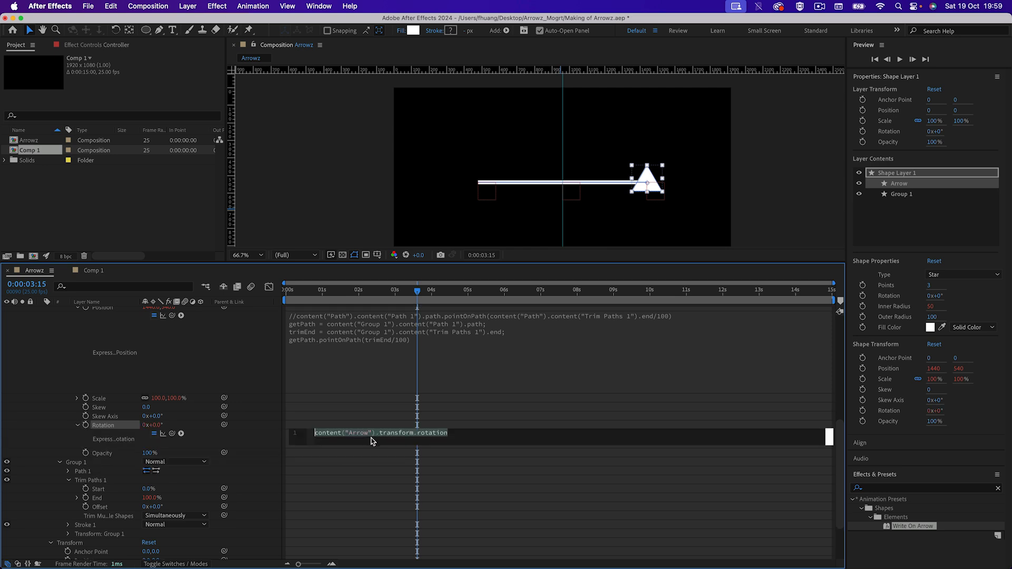
pyautogui.press('super+v')
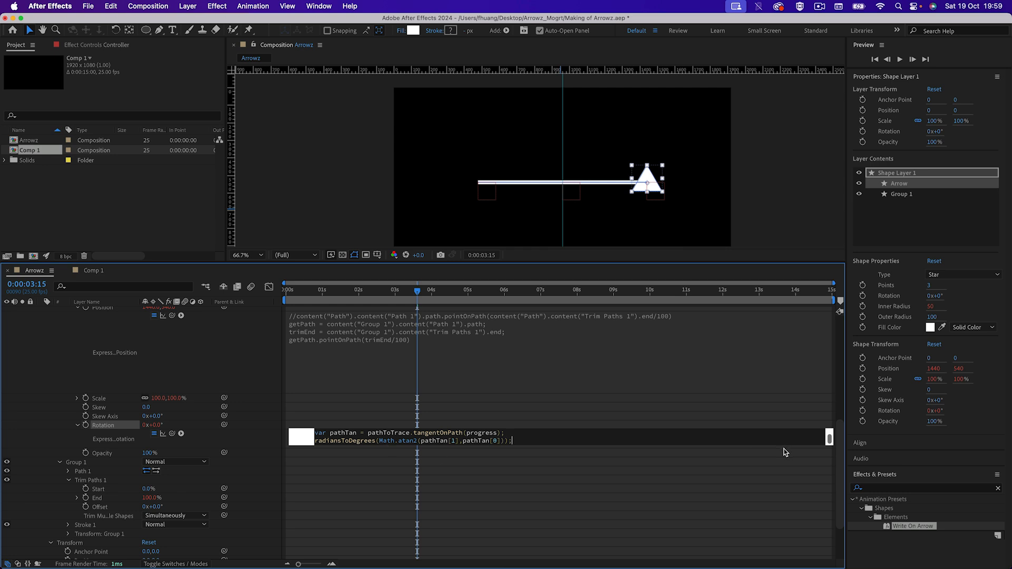
pyautogui.moveTo(785, 447); pyautogui.dragTo(780, 545)
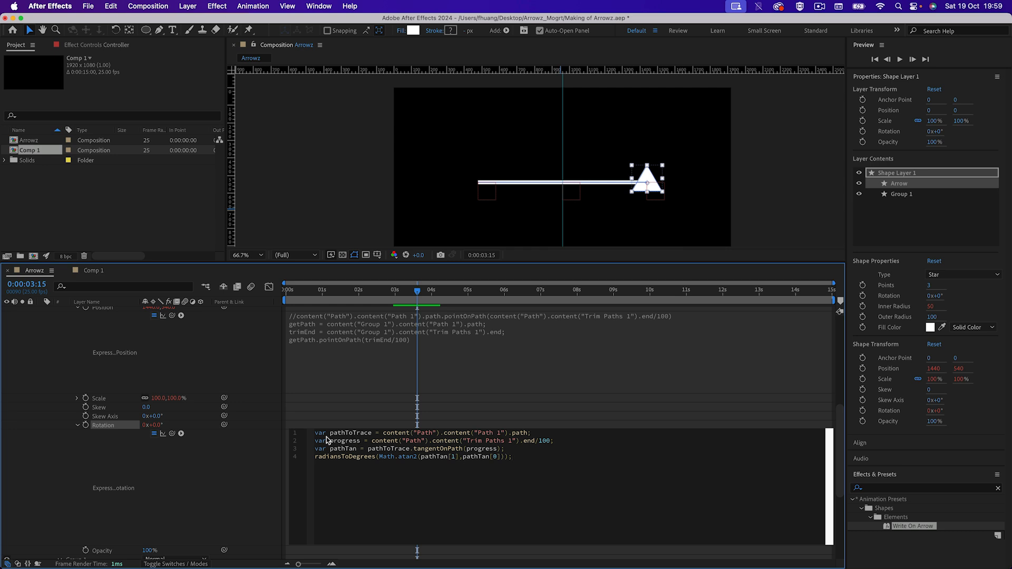
# Comment out the pasted Rotation code with /* and */ and add blank lines below the comment
pyautogui.press('Return')
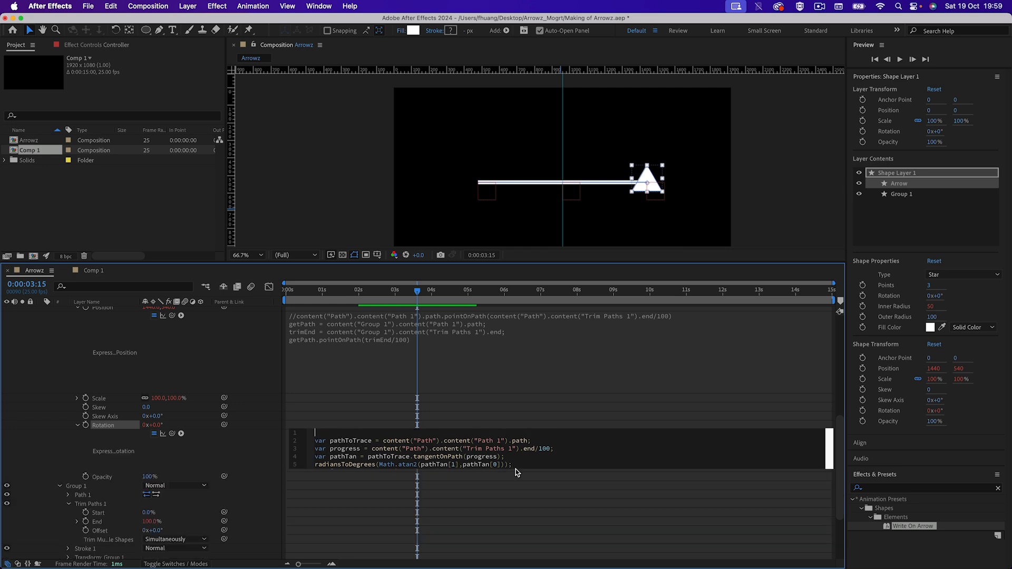
pyautogui.write('/*')
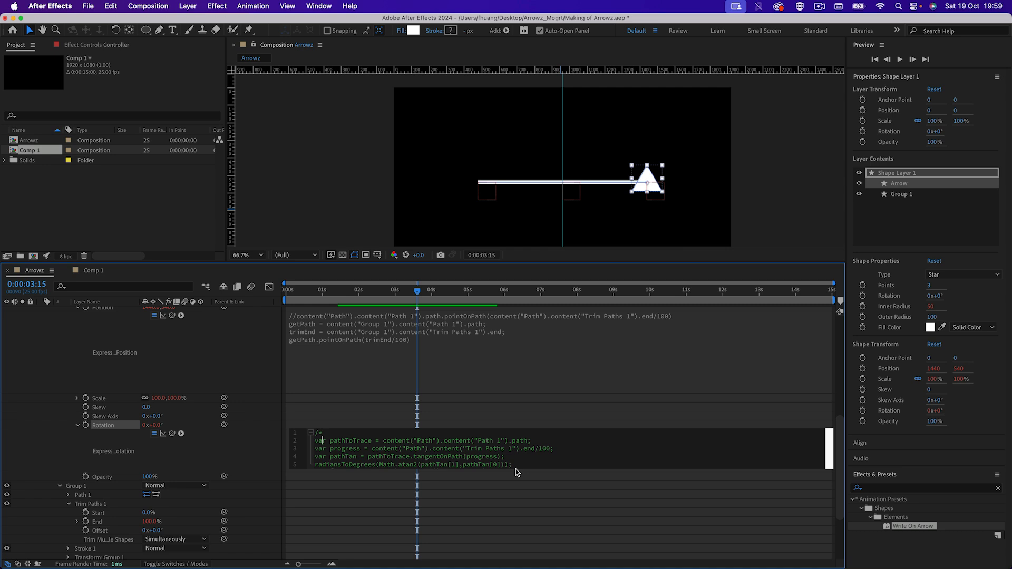
pyautogui.press('Return')
pyautogui.press('Return')
pyautogui.press('Return')
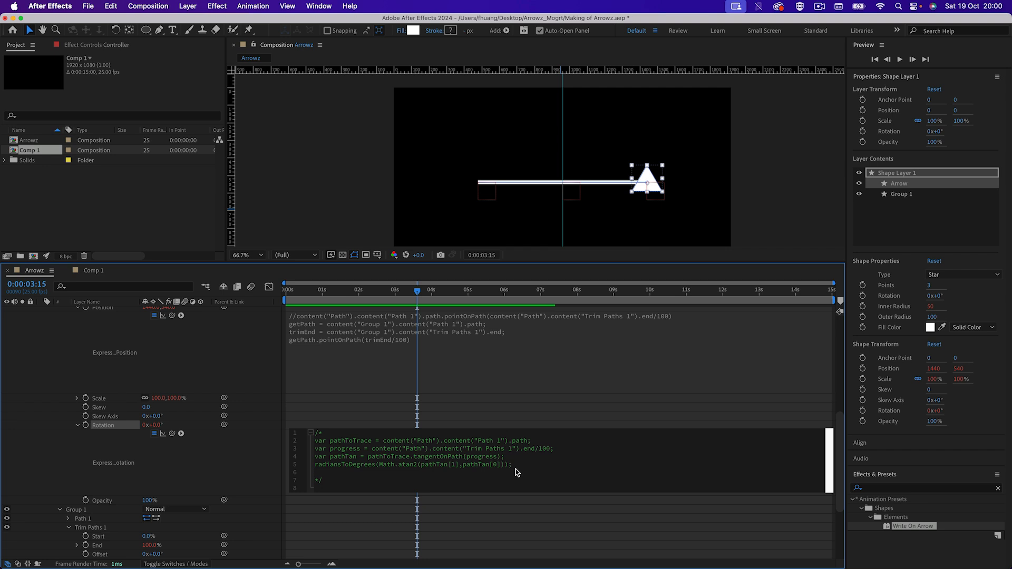
pyautogui.click(360, 475)
pyautogui.press('Delete')
pyautogui.press('Return')
pyautogui.press('Return')
pyautogui.press('Return')
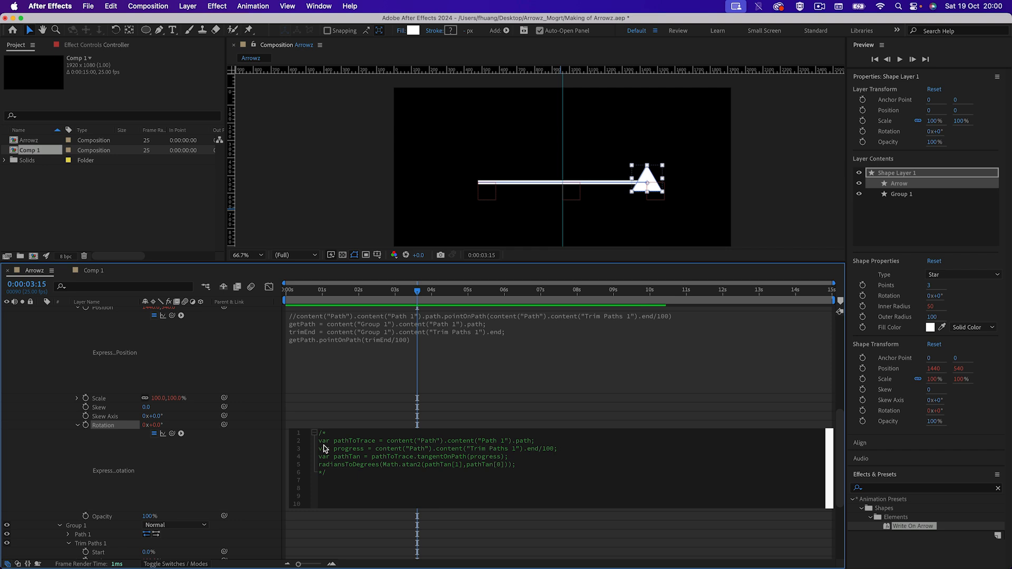
# Duplicate the pathToTrace line below the comment block and change its "Path" group reference to "Group 1"
pyautogui.moveTo(536, 441); pyautogui.dragTo(317, 443)
pyautogui.press('cmd+c')
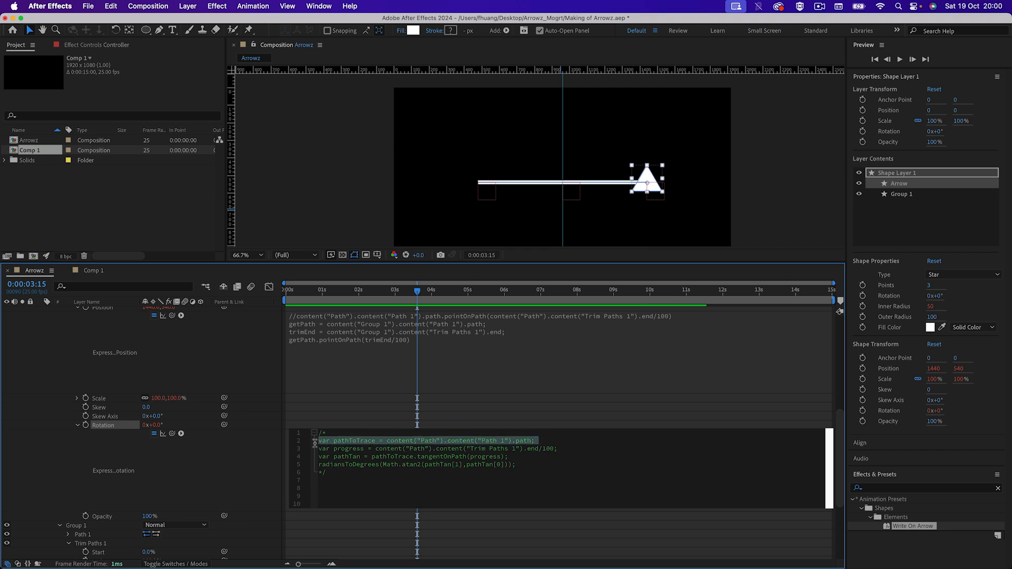
pyautogui.click(331, 486)
pyautogui.press('cmd+v')
pyautogui.doubleClick(430, 489)
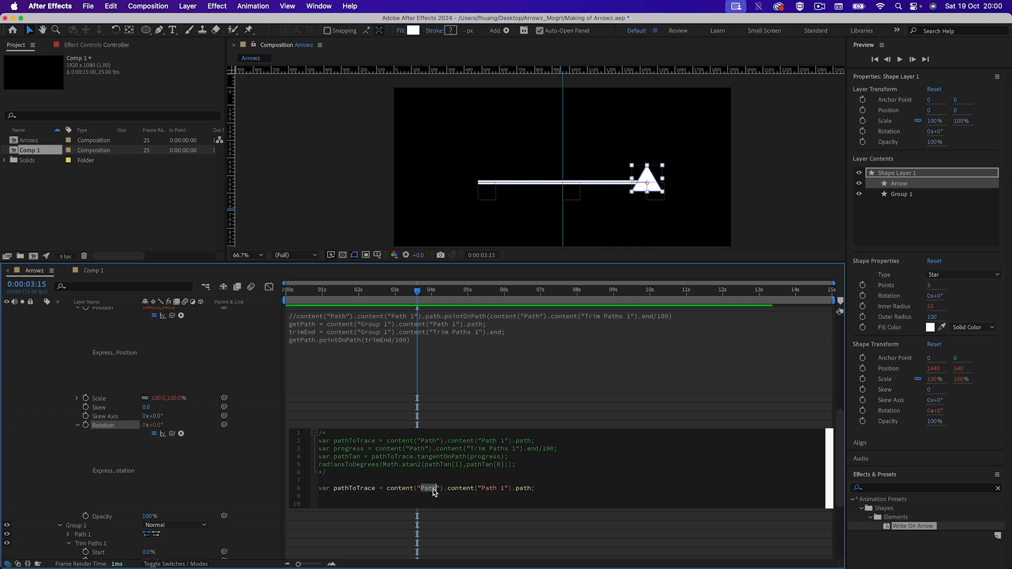
pyautogui.write('Group 1')
# Duplicate the progress line beneath the new pathToTrace line and change its "Path" group reference to "Group 1"
pyautogui.moveTo(571, 451); pyautogui.dragTo(296, 452)
pyautogui.press('cmd+c')
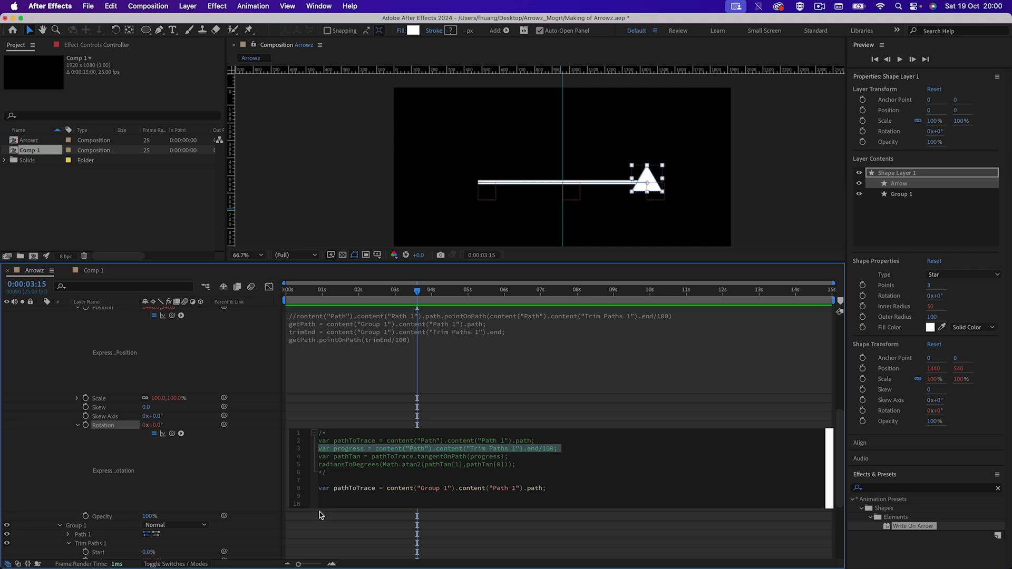
pyautogui.click(344, 497)
pyautogui.press('cmd+v')
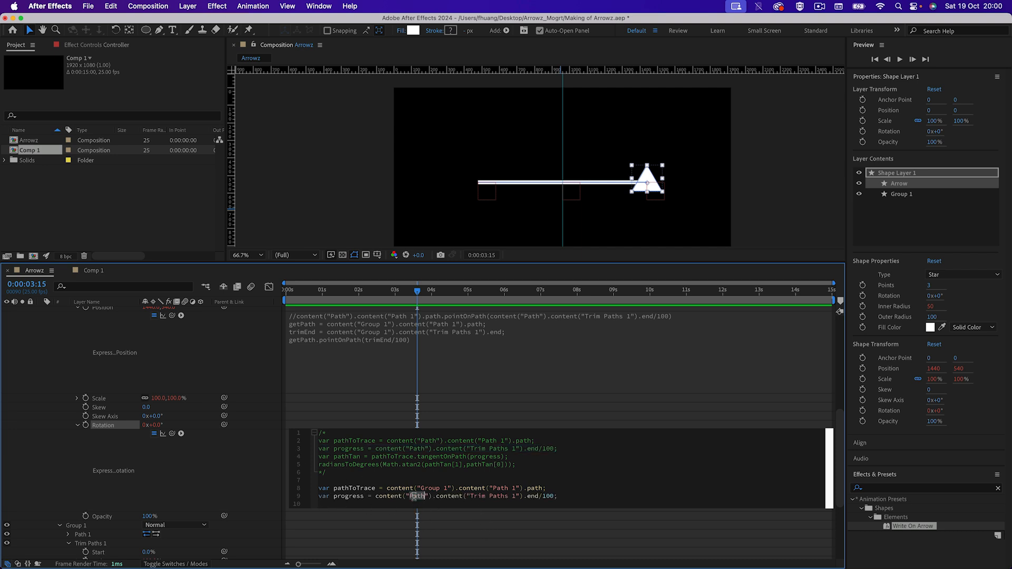
pyautogui.write('Group 1')
# Copy the pathTan and radiansToDegrees lines from the comment block below the new progress line, apply the Rotation expression and scrub the timeline
pyautogui.moveTo(528, 465); pyautogui.dragTo(301, 459)
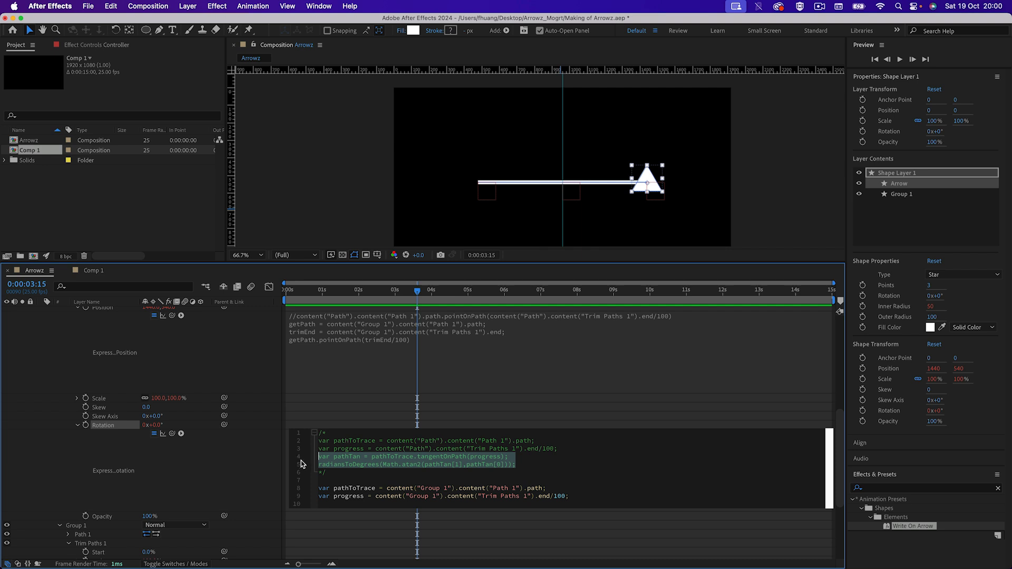
pyautogui.click(577, 496)
pyautogui.hotkey('ctrl', 'v')
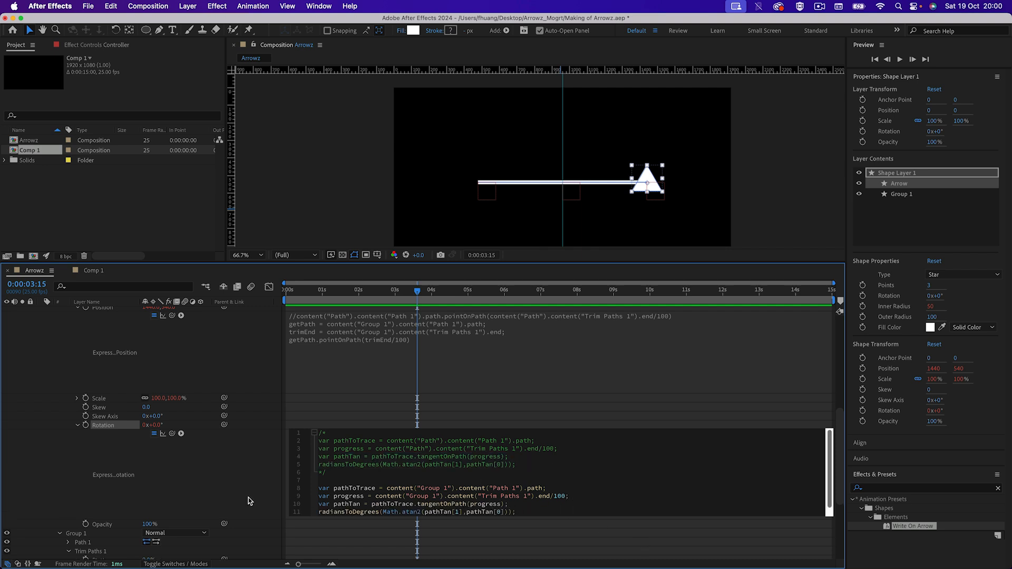
pyautogui.click(227, 473)
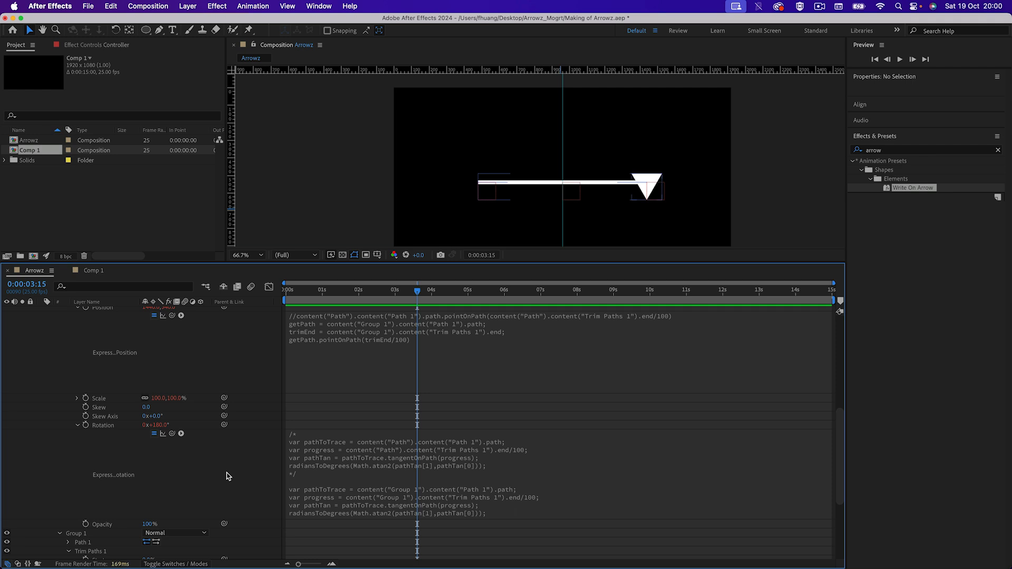
pyautogui.moveTo(416, 292); pyautogui.dragTo(372, 301)
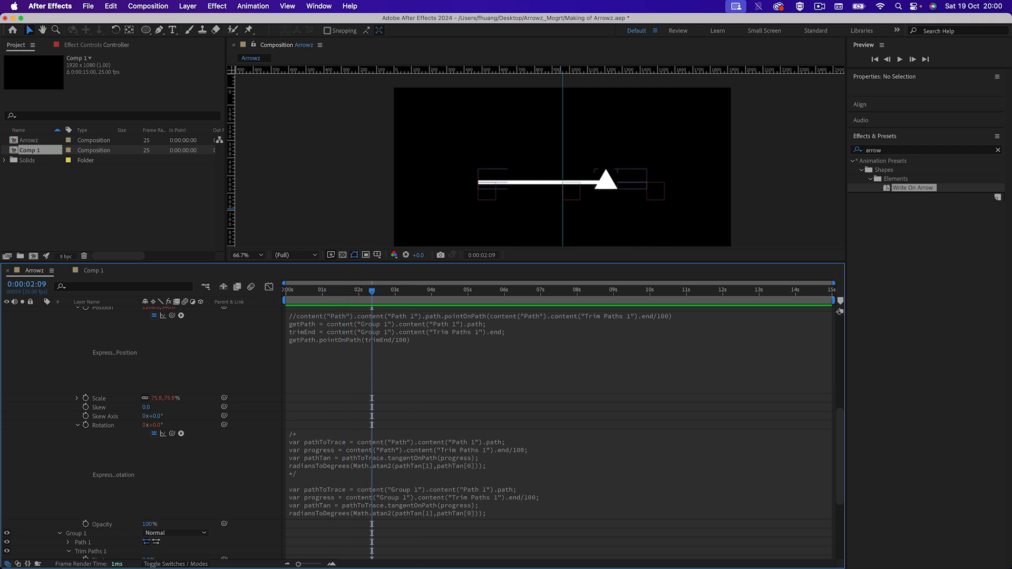
# Add an Angle Control expression control to the Controller layer
pyautogui.click(378, 512)
pyautogui.click(514, 517)
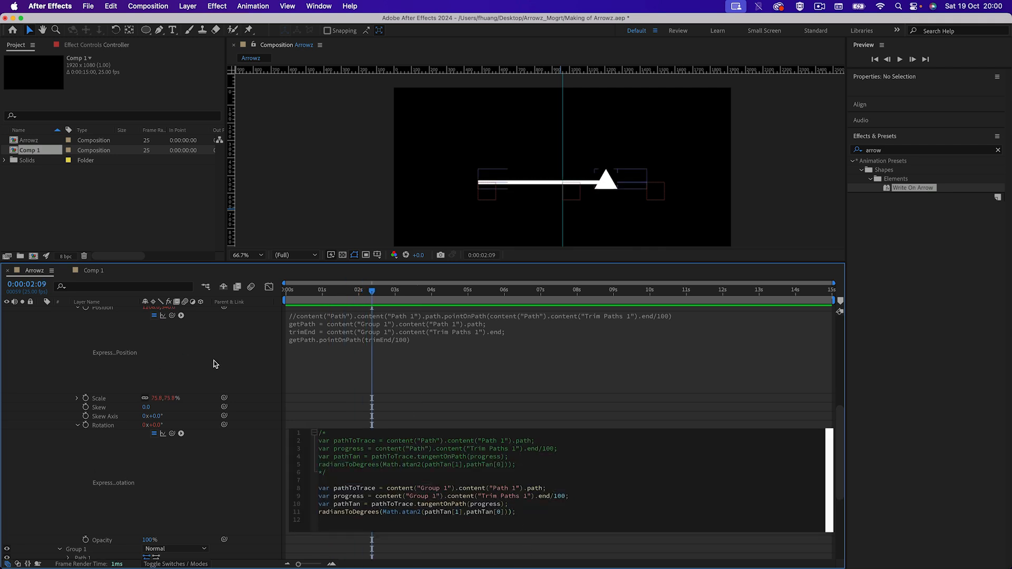
pyautogui.click(97, 46)
pyautogui.rightClick(57, 135)
pyautogui.click(195, 357)
pyautogui.scroll(8, 198, 354)
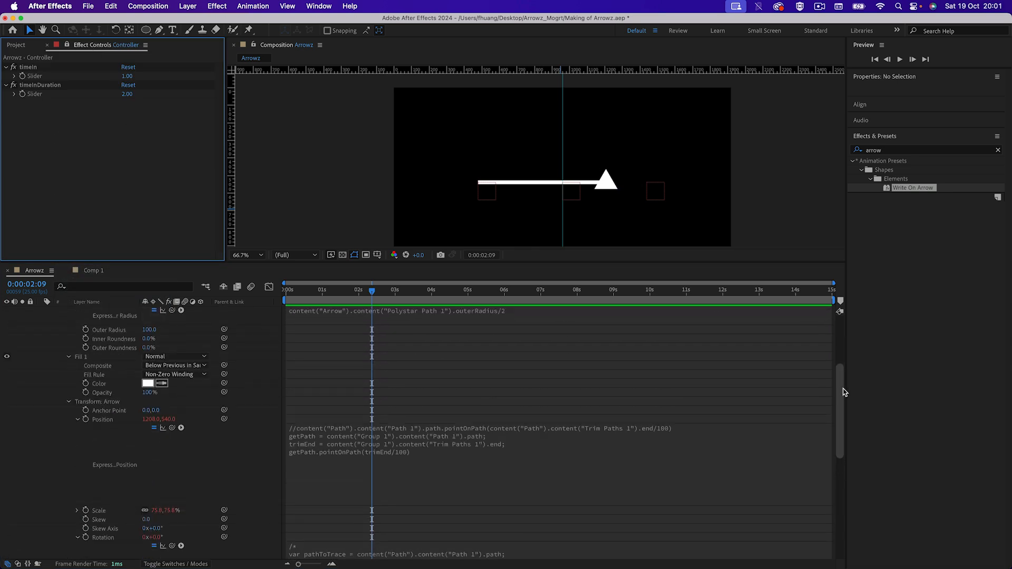
pyautogui.scroll(9, 840, 384)
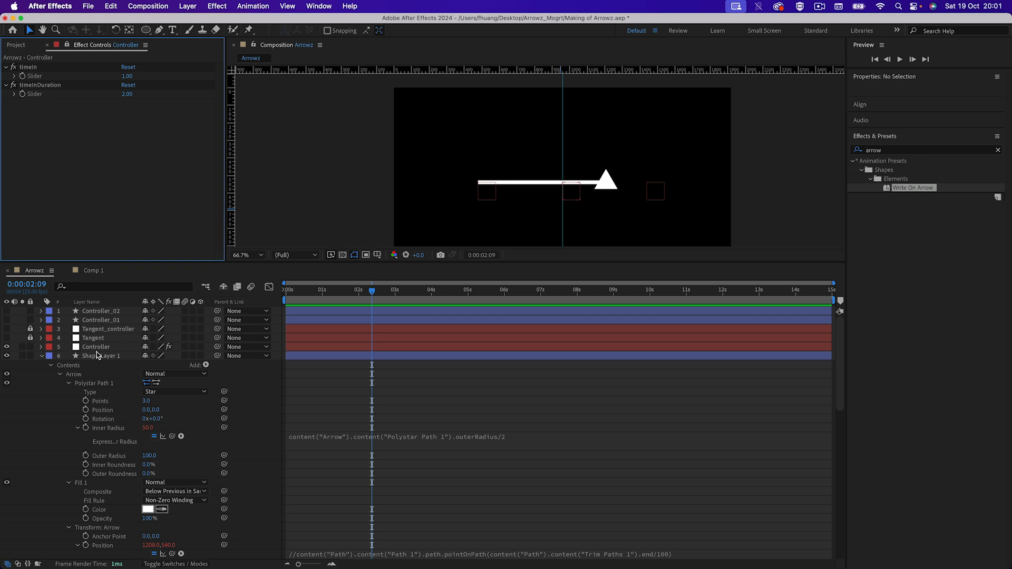
pyautogui.click(97, 347)
pyautogui.rightClick(63, 136)
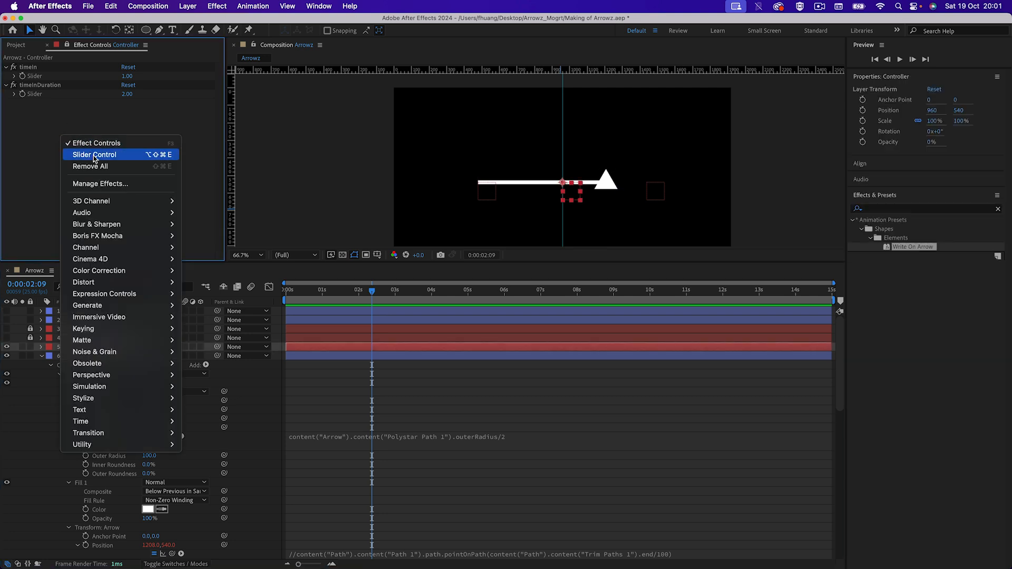
pyautogui.click(46, 194)
pyautogui.rightClick(84, 172)
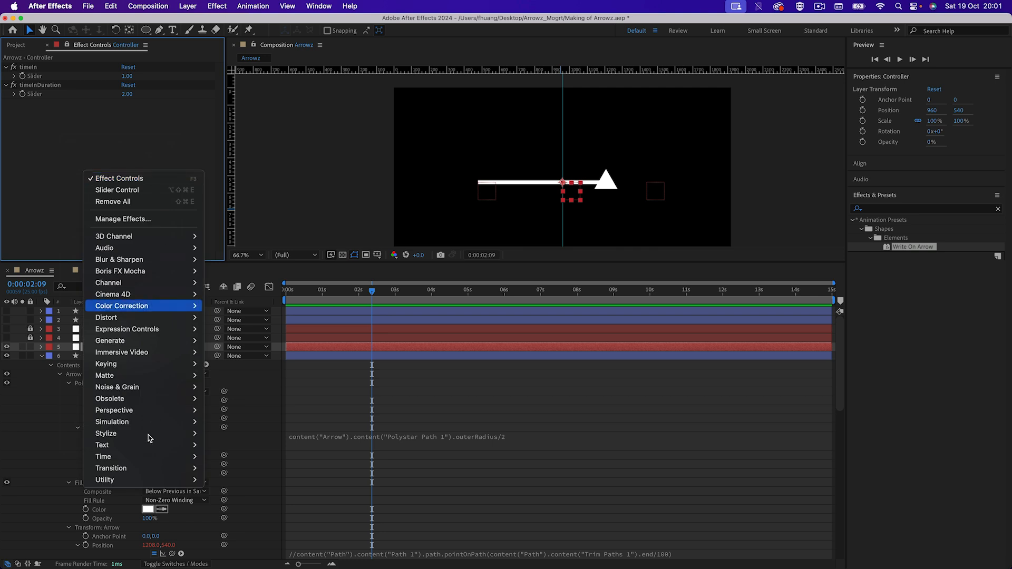
pyautogui.moveTo(147, 329)
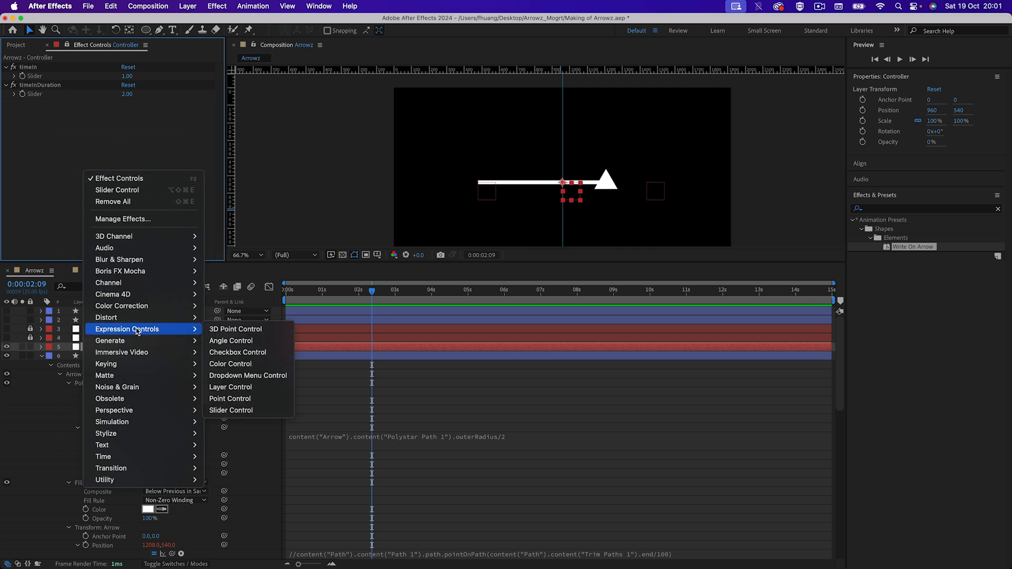
pyautogui.click(240, 340)
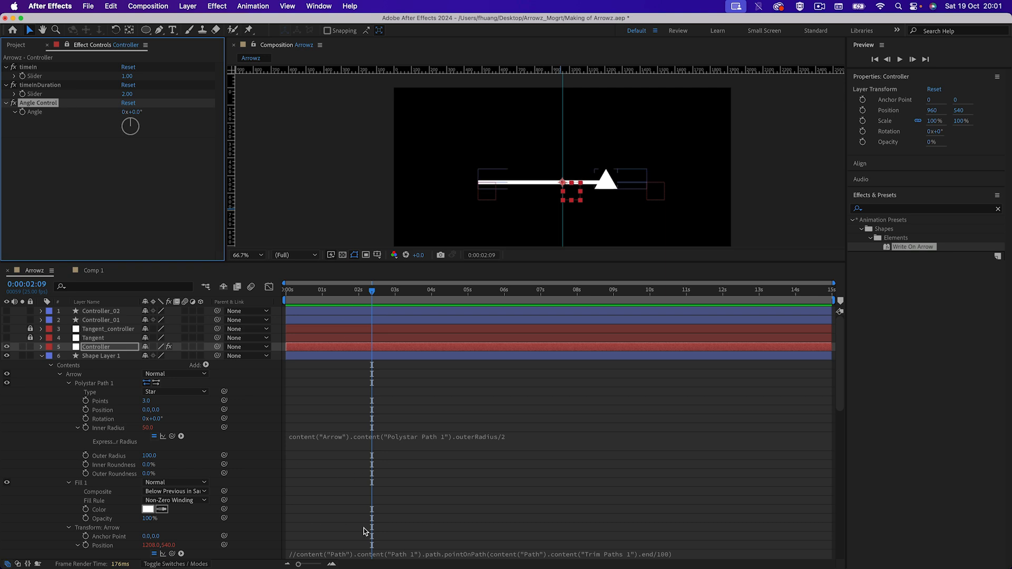
# Define an angle variable above the active pathToTrace line in the Arrow's Rotation expression, linked to the Controller layer's Angle Control angle
pyautogui.scroll(-5, 365, 501)
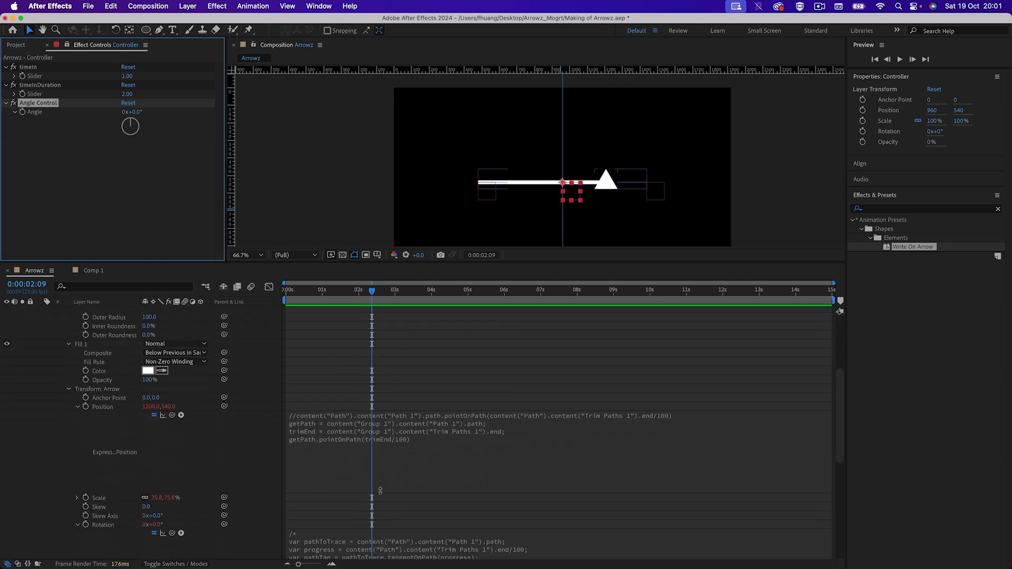
pyautogui.scroll(-2, 382, 494)
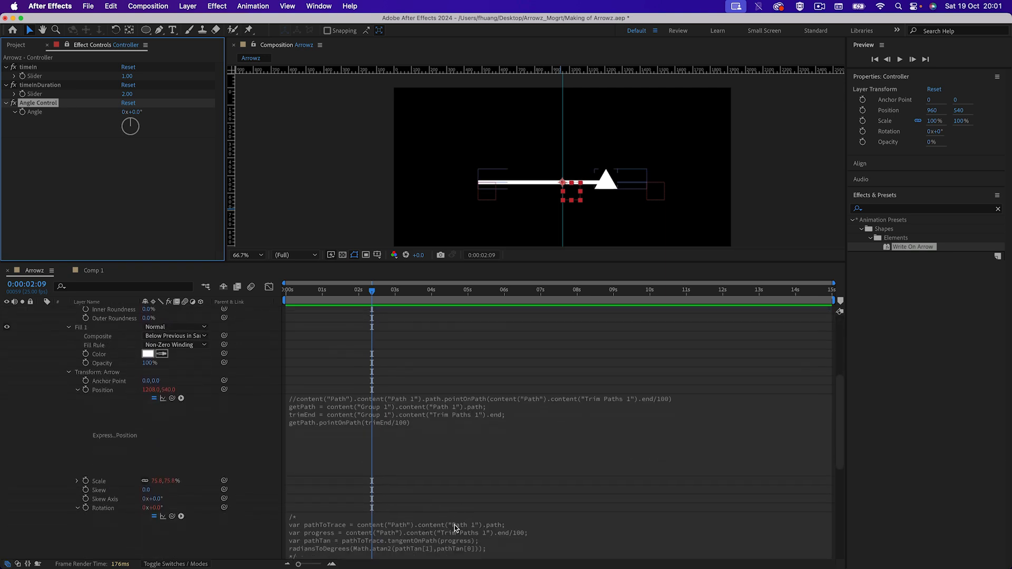
pyautogui.scroll(-6, 431, 547)
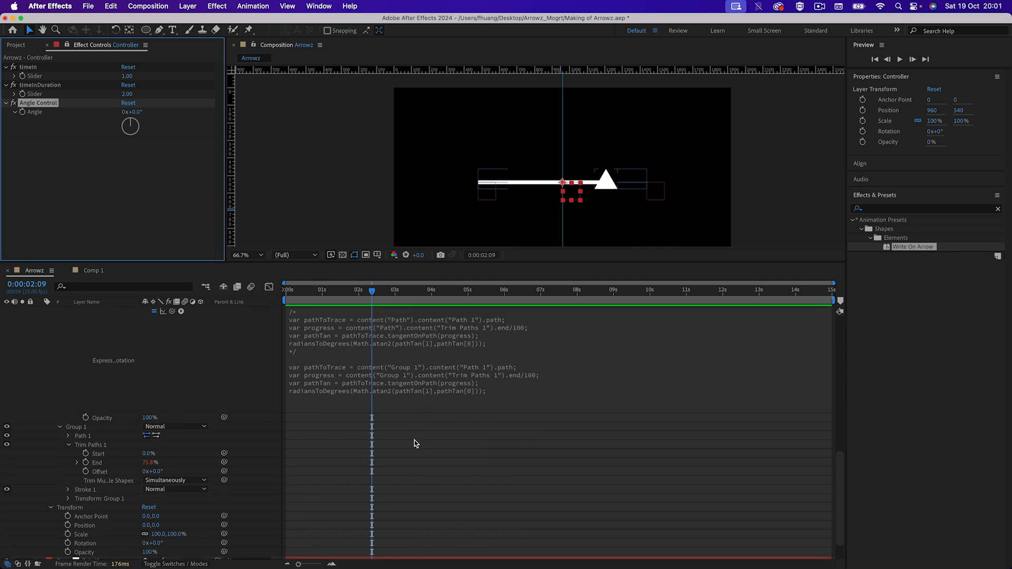
pyautogui.click(315, 395)
pyautogui.click(354, 392)
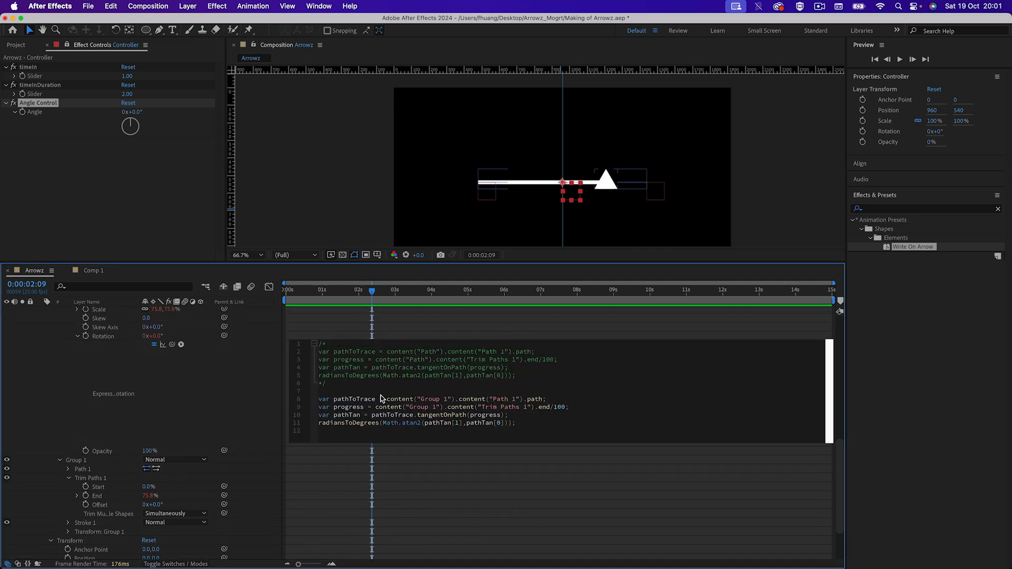
pyautogui.write('angle =')
pyautogui.moveTo(173, 345); pyautogui.dragTo(65, 113)
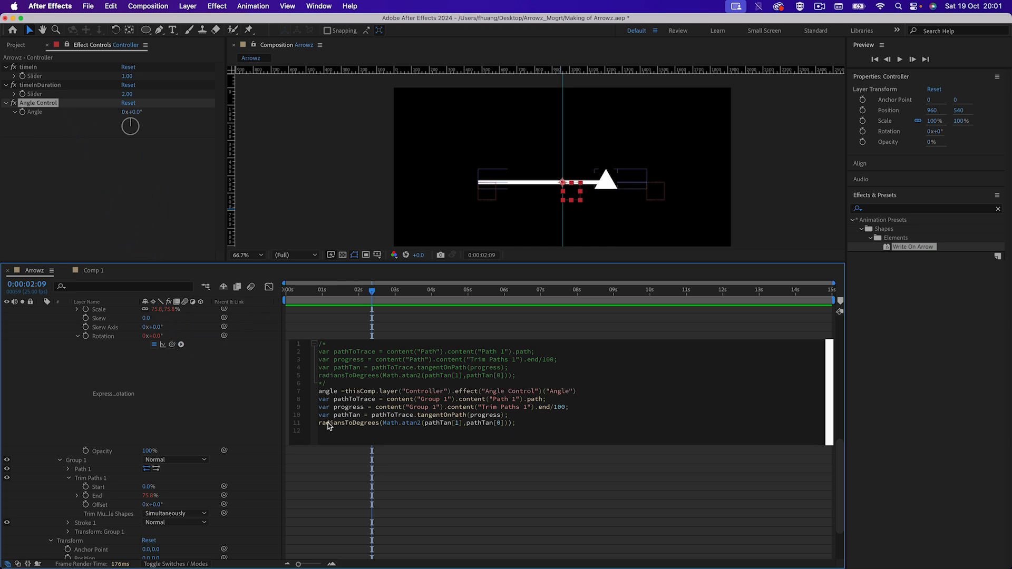
# Append +angle to the final radiansToDegrees line of the Rotation expression and apply it
pyautogui.click(512, 425)
pyautogui.write('+angle')
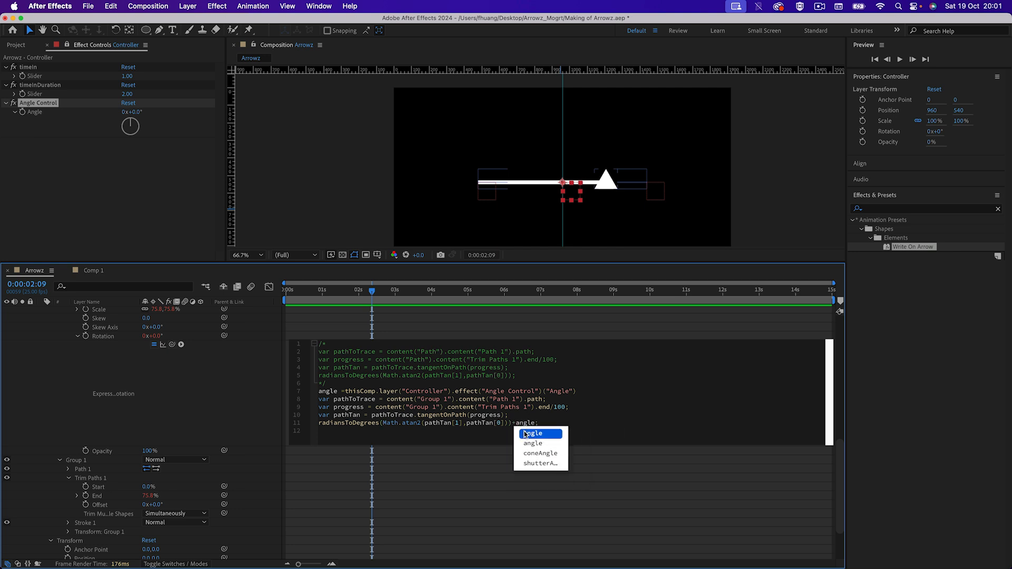
pyautogui.click(541, 447)
pyautogui.click(588, 415)
# Set the Controller's Angle Control to 90° and preview the arrow animation
pyautogui.moveTo(137, 116); pyautogui.dragTo(186, 116)
pyautogui.click(136, 112)
pyautogui.write('90')
pyautogui.press('Return')
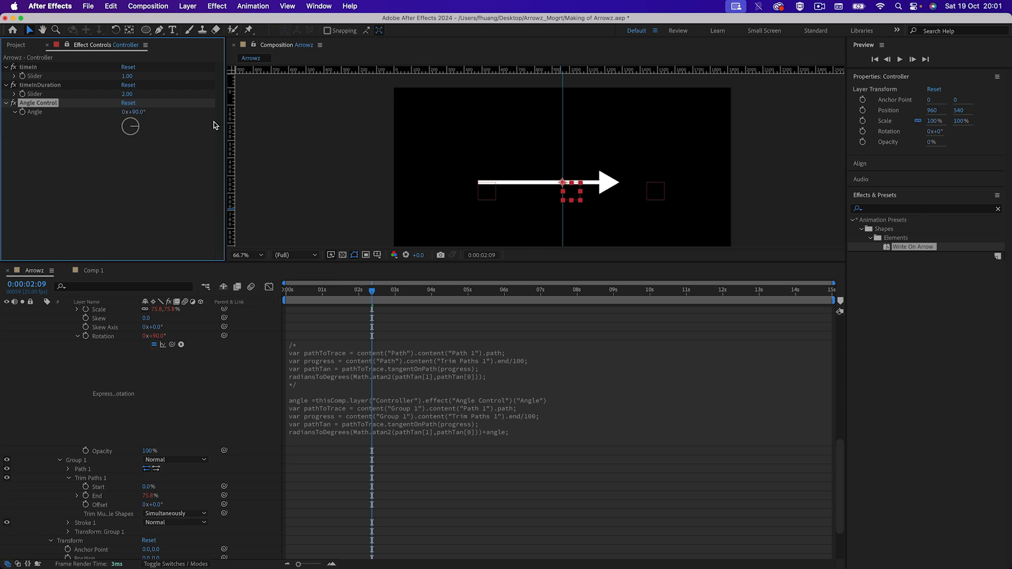
pyautogui.moveTo(348, 291); pyautogui.dragTo(394, 294)
pyautogui.press('space')
pyautogui.scroll(1, 391, 333)
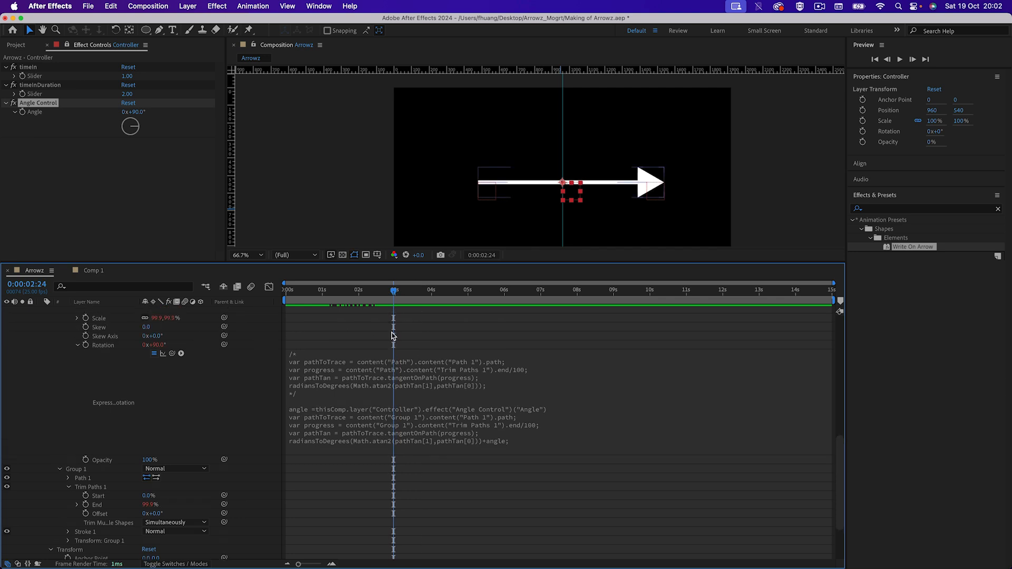
pyautogui.scroll(1, 439, 358)
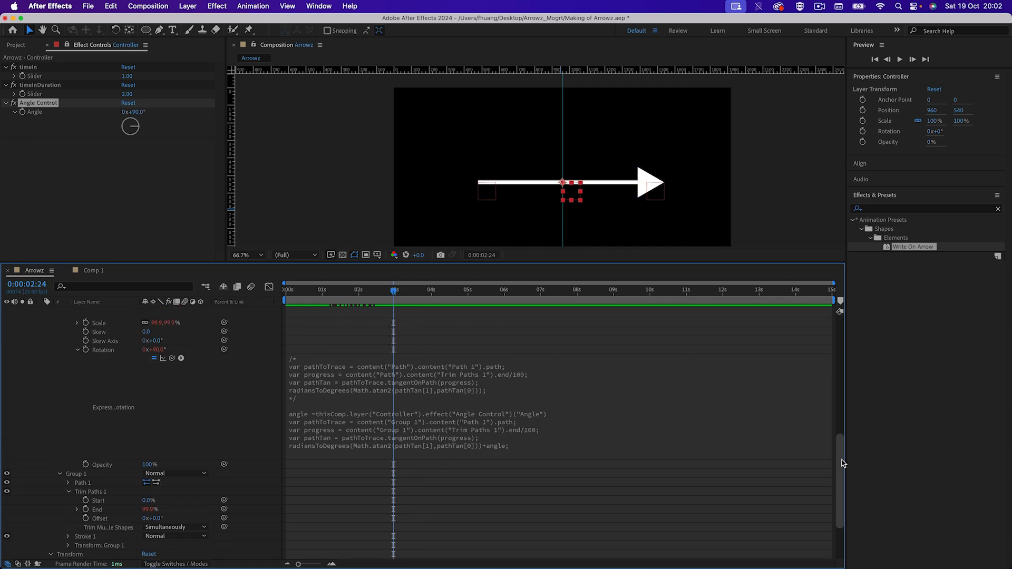
pyautogui.moveTo(842, 463); pyautogui.dragTo(842, 429)
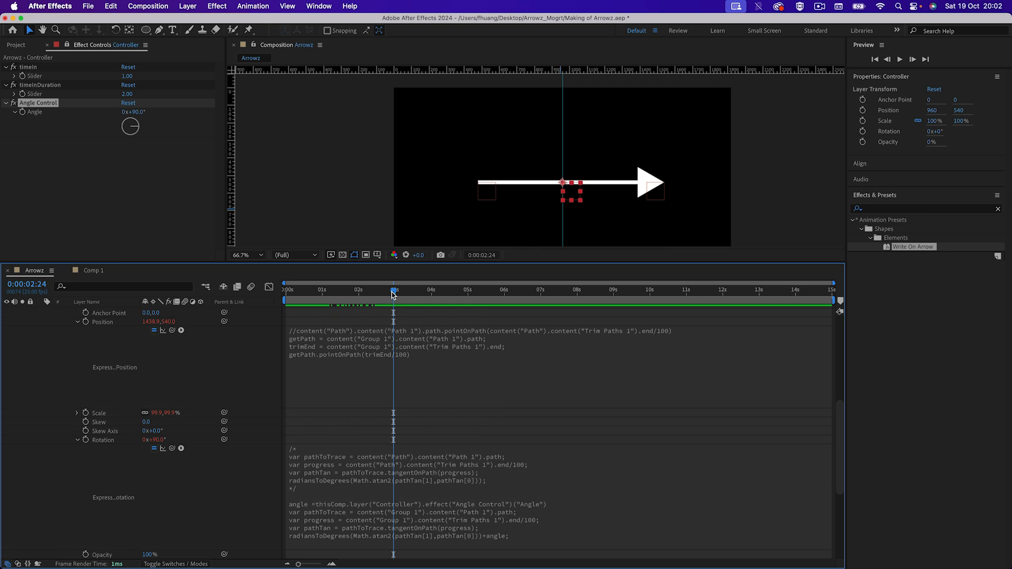
# Set the Controller's timeinDuration slider to 1 and scrub the timeline to check the shorter animation
pyautogui.click(127, 94)
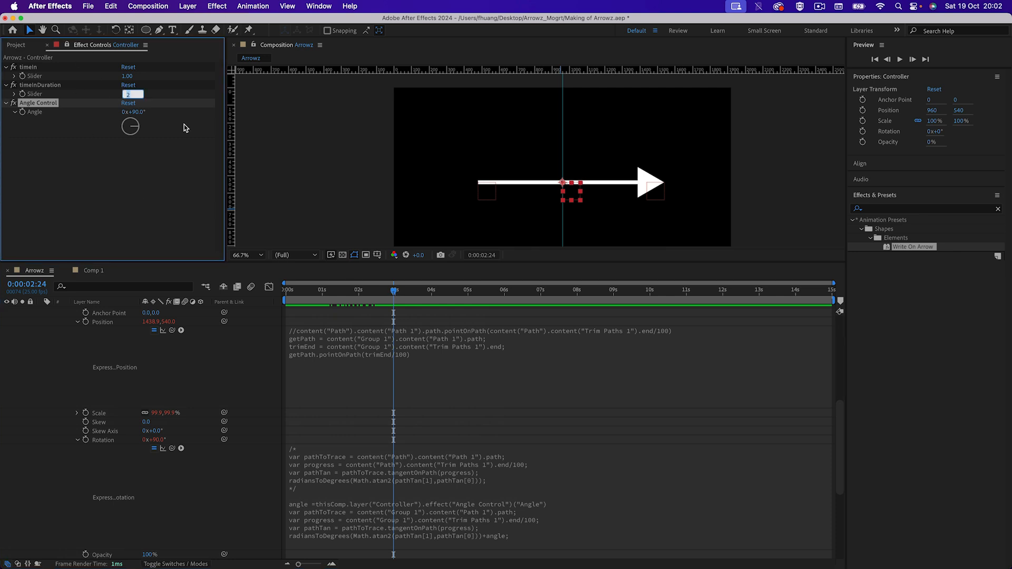
pyautogui.write('1')
pyautogui.moveTo(347, 302)
pyautogui.mouseDown()
pyautogui.moveTo(291, 300)
pyautogui.moveTo(369, 300)
pyautogui.moveTo(340, 299)
pyautogui.moveTo(352, 300)
pyautogui.mouseUp()
pyautogui.moveTo(572, 195); pyautogui.dragTo(571, 141)
pyautogui.press('super+z')
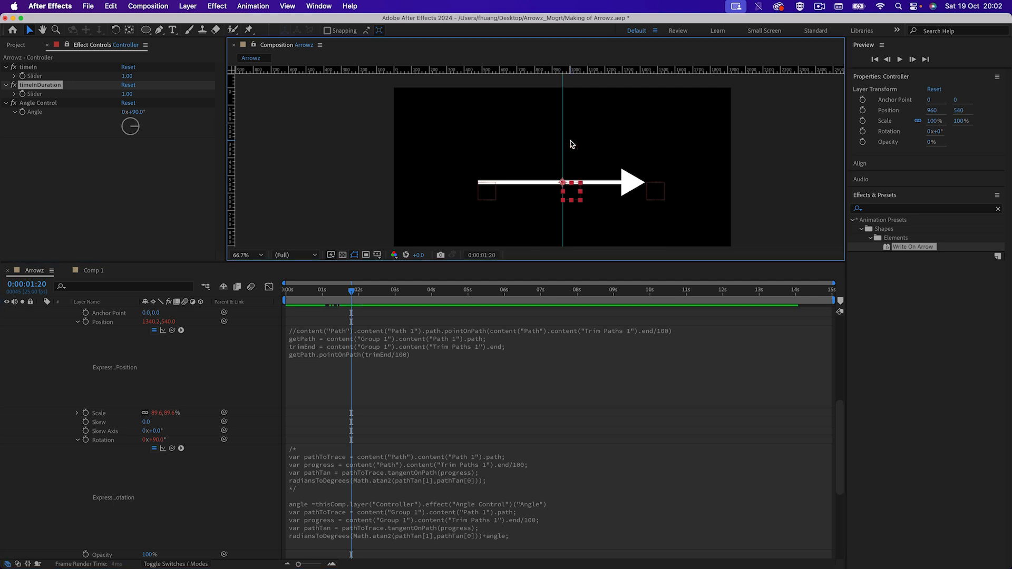
# Turn on the visibility of the Controller_02 and Controller_01 layers
pyautogui.scroll(3, 206, 343)
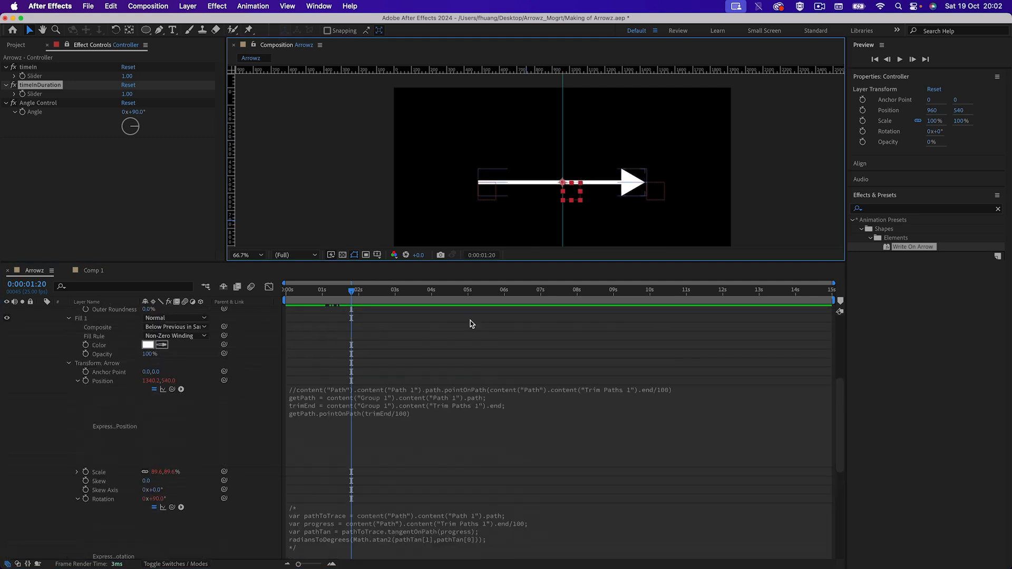
pyautogui.scroll(5, 840, 422)
pyautogui.moveTo(7, 311); pyautogui.dragTo(7, 320)
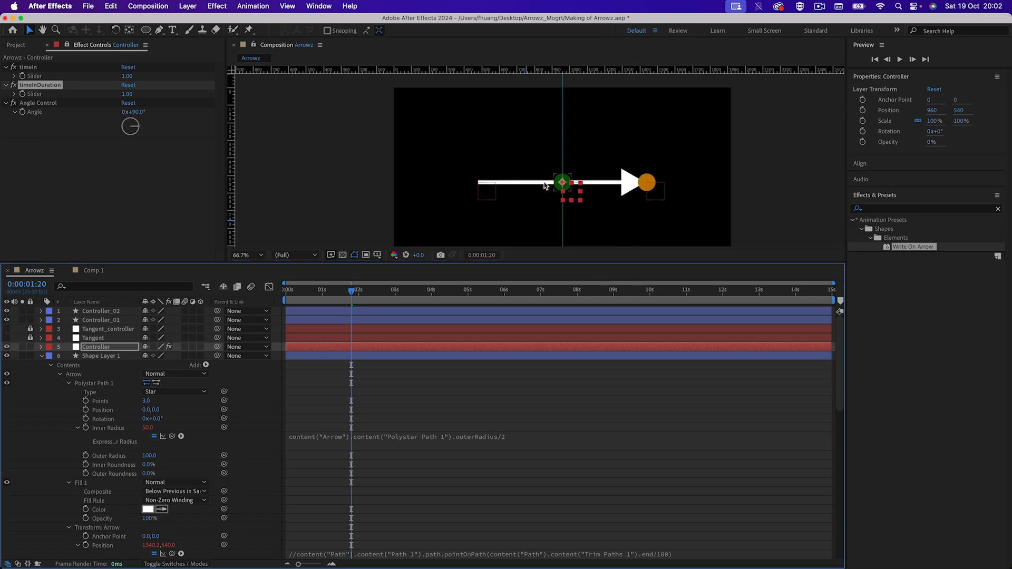
# Move Controller_02 up to about 1383, 204 and preview the arrow following the curved path
pyautogui.click(117, 313)
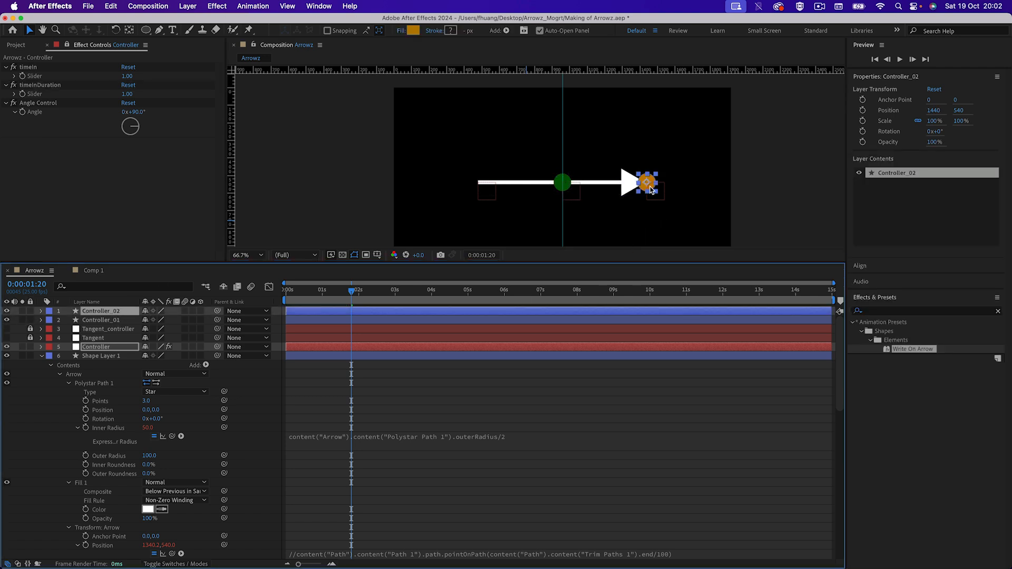
pyautogui.moveTo(650, 187); pyautogui.dragTo(640, 127)
pyautogui.press('space')
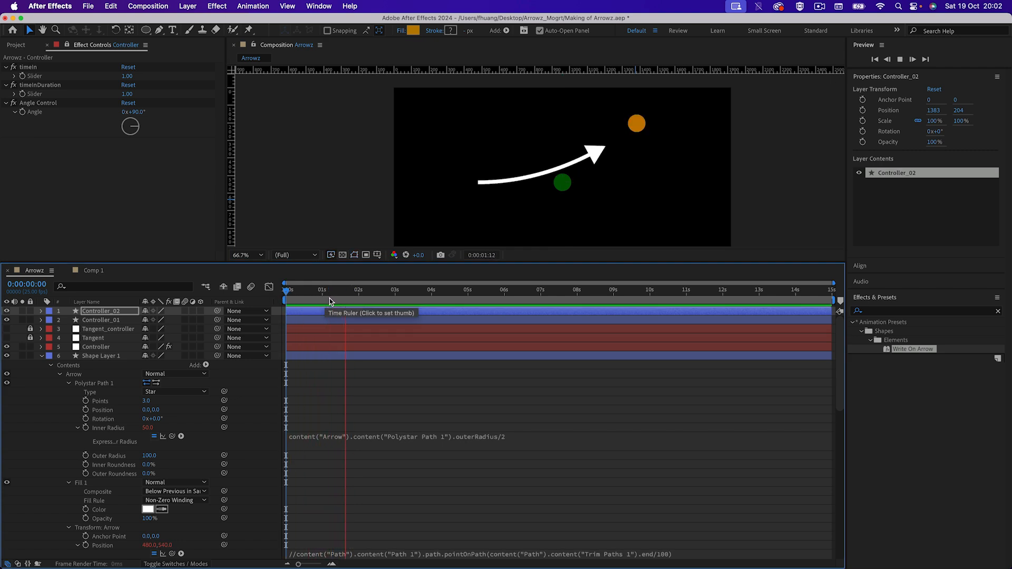
pyautogui.click(379, 295)
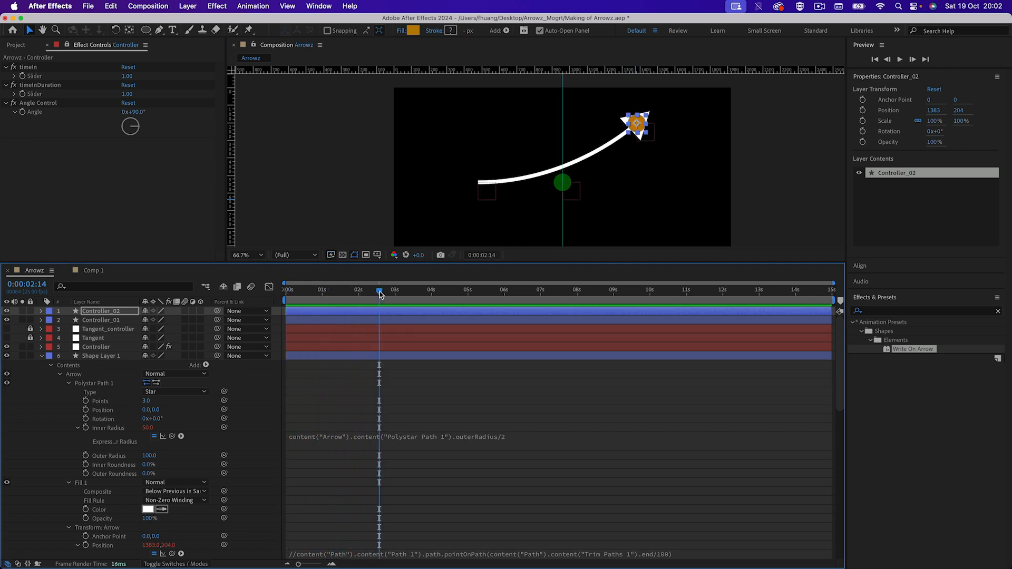
# Move Controller_01 up to about 606, 21 and preview the arrowhead's rotation along the stronger curve
pyautogui.click(563, 185)
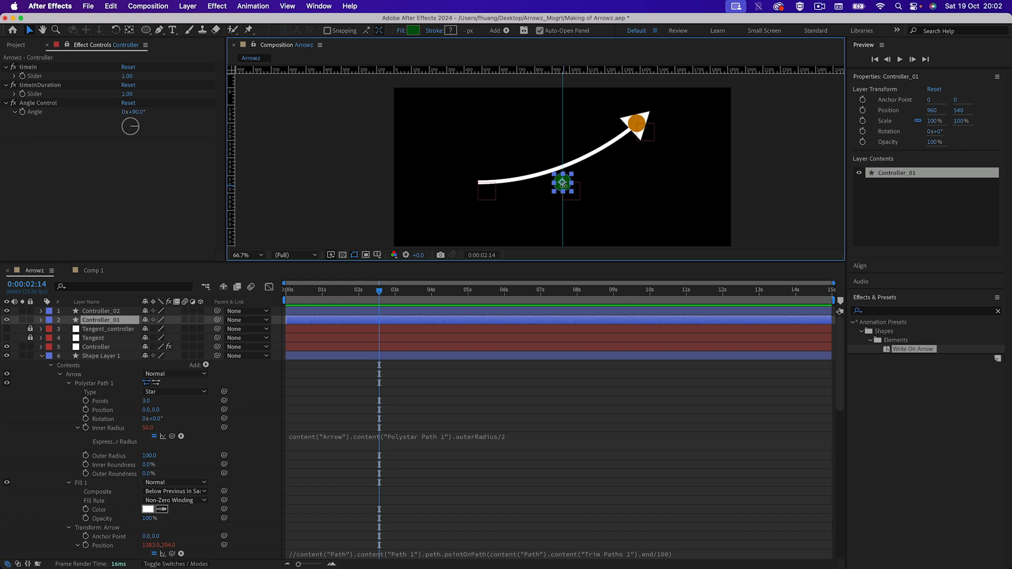
pyautogui.moveTo(566, 190); pyautogui.dragTo(505, 99)
pyautogui.press('space')
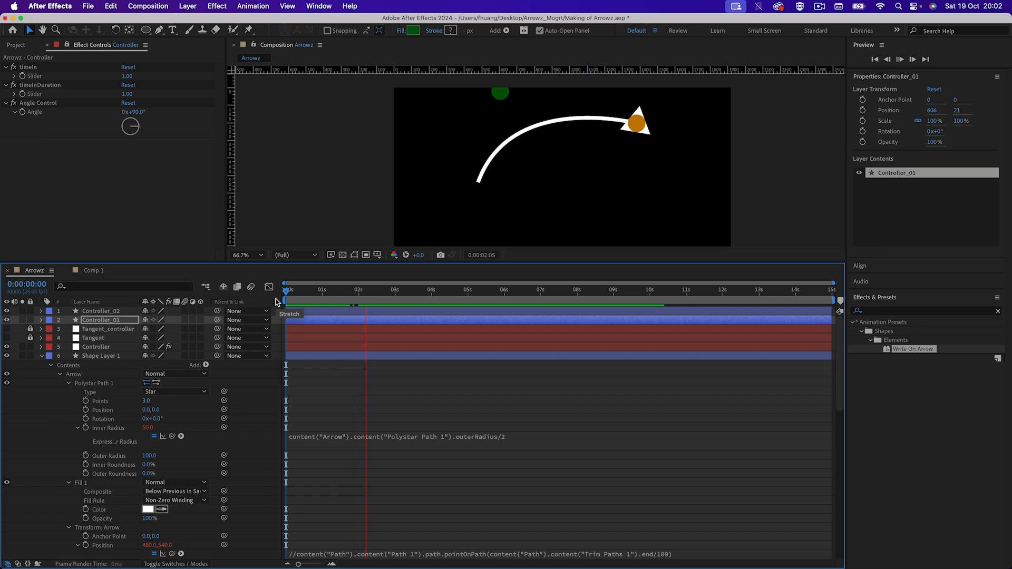
pyautogui.click(393, 291)
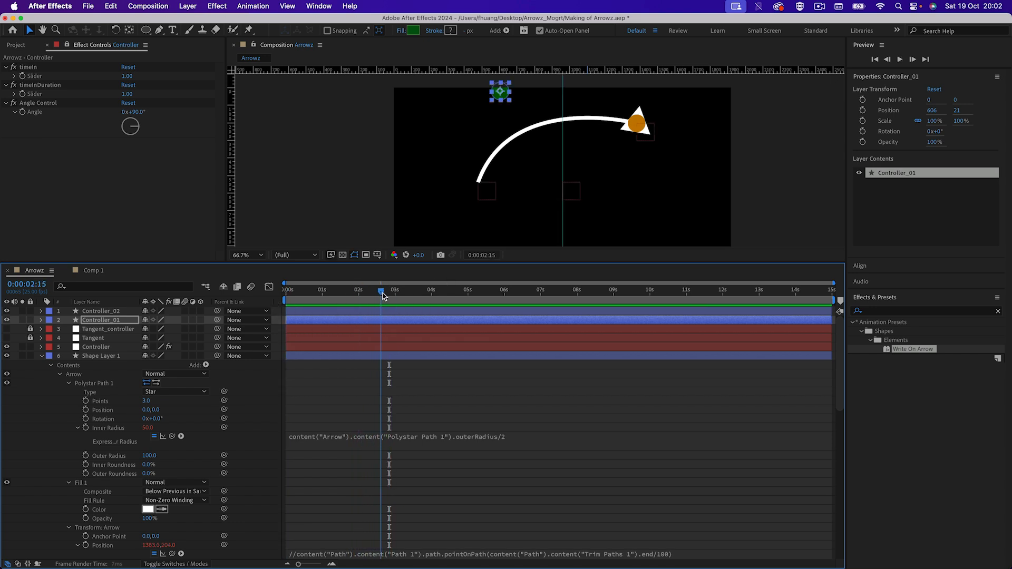
pyautogui.moveTo(397, 299)
pyautogui.mouseDown()
pyautogui.moveTo(274, 309)
pyautogui.moveTo(301, 295)
pyautogui.moveTo(357, 298)
pyautogui.mouseUp()
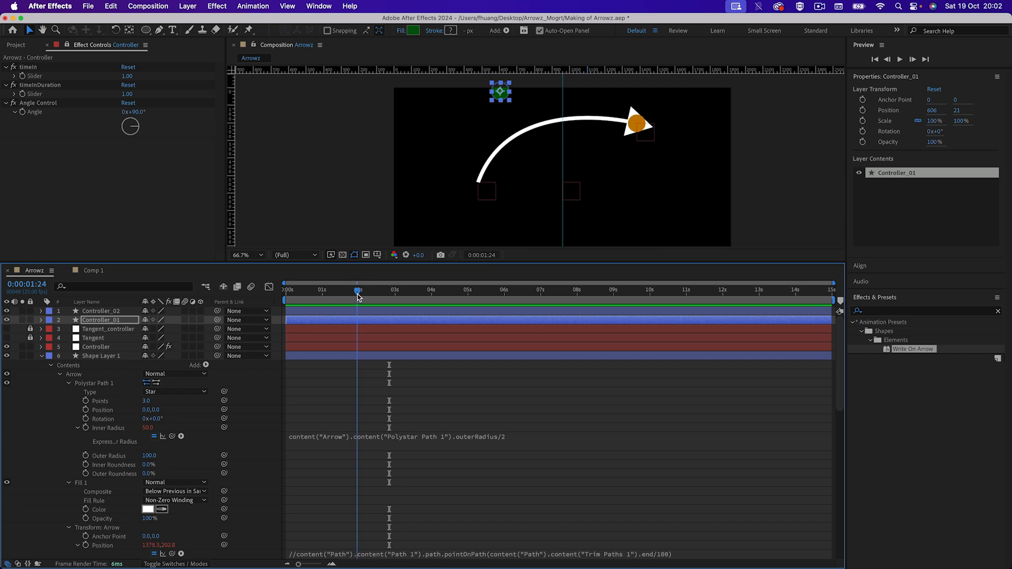
# Undo the position changes of Controller_01 and Controller_02
pyautogui.press('super+z')
pyautogui.press('super+z')
pyautogui.press('super+z')
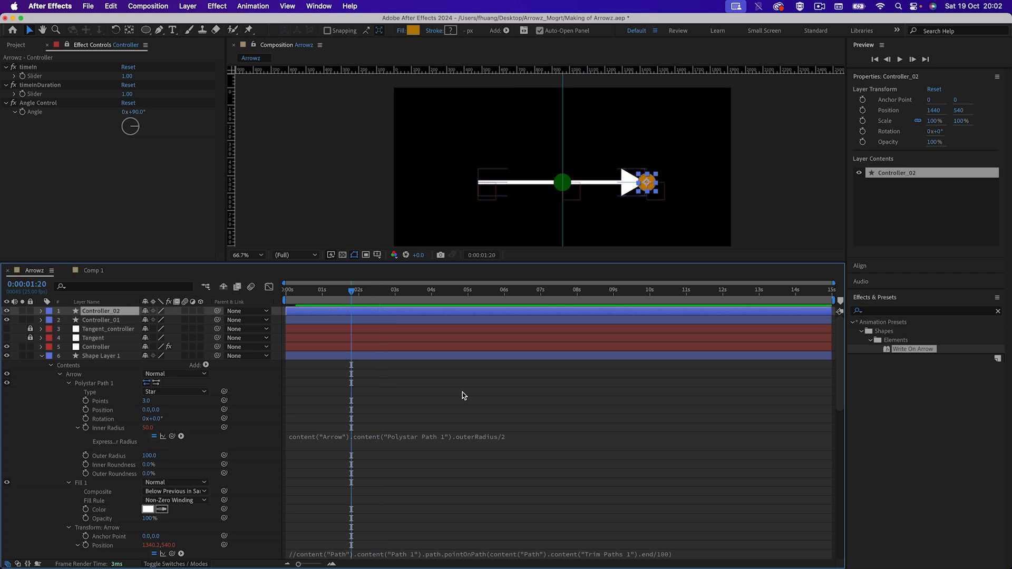
pyautogui.press('super+z')
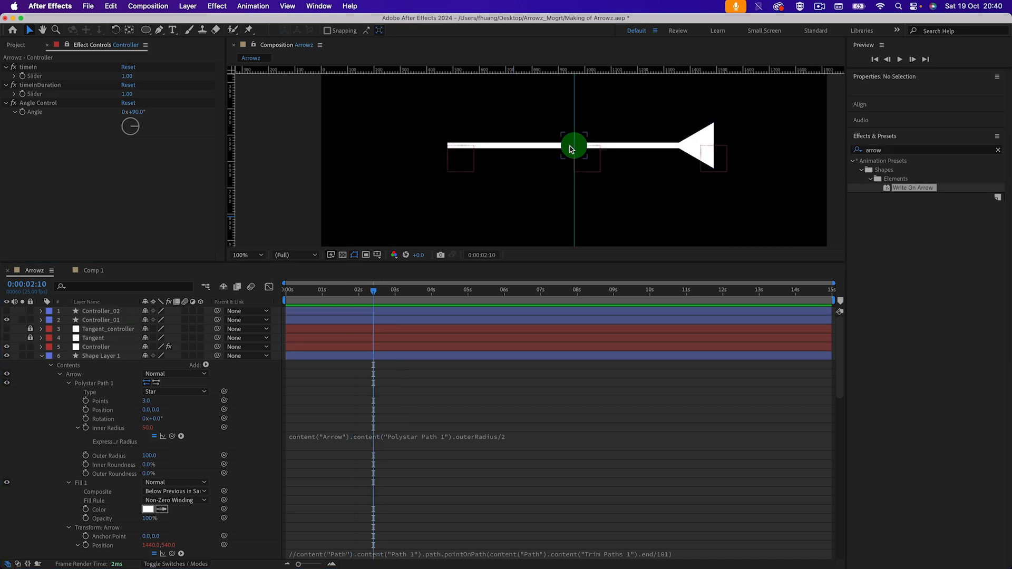
# Try moving Controller_01 up to 960, 470 to test the arrowhead's rotation, and undo the move
pyautogui.click(575, 141)
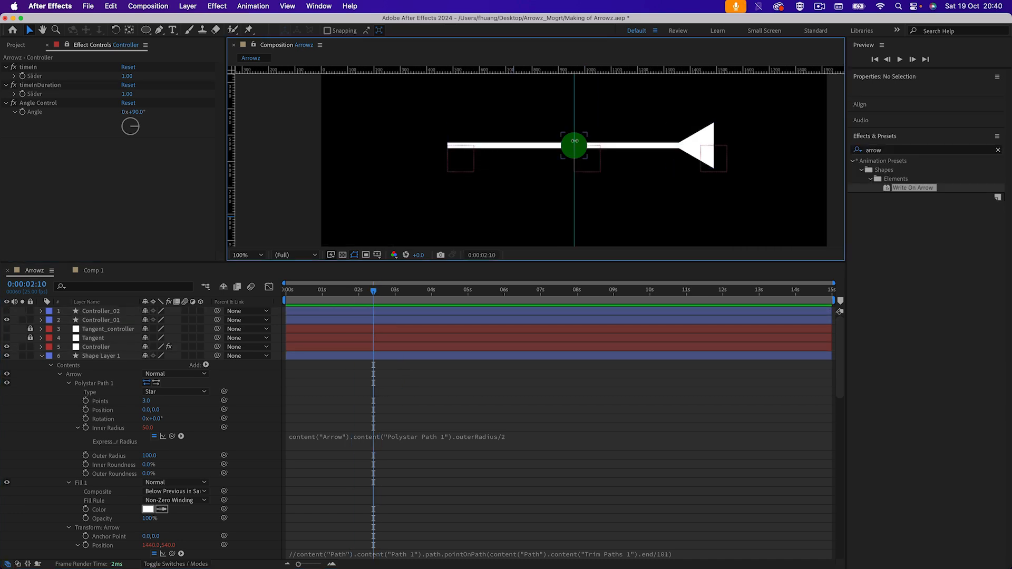
pyautogui.moveTo(580, 141)
pyautogui.mouseDown()
pyautogui.moveTo(580, 110)
pyautogui.moveTo(573, 204)
pyautogui.moveTo(584, 216)
pyautogui.moveTo(636, 194)
pyautogui.moveTo(574, 203)
pyautogui.moveTo(565, 125)
pyautogui.moveTo(579, 106)
pyautogui.moveTo(577, 181)
pyautogui.moveTo(578, 115)
pyautogui.moveTo(580, 139)
pyautogui.moveTo(584, 123)
pyautogui.mouseUp()
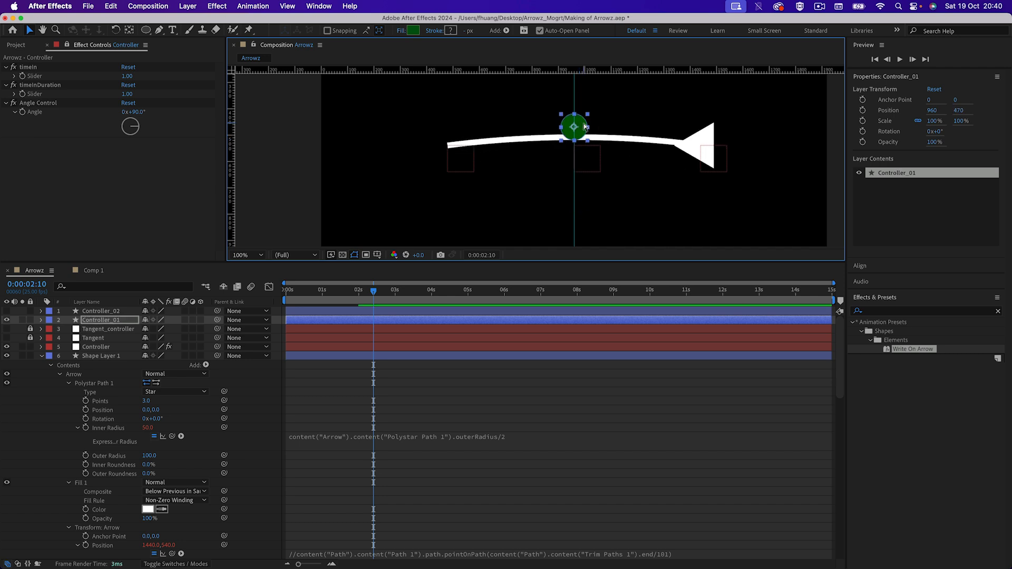
pyautogui.press('super+z')
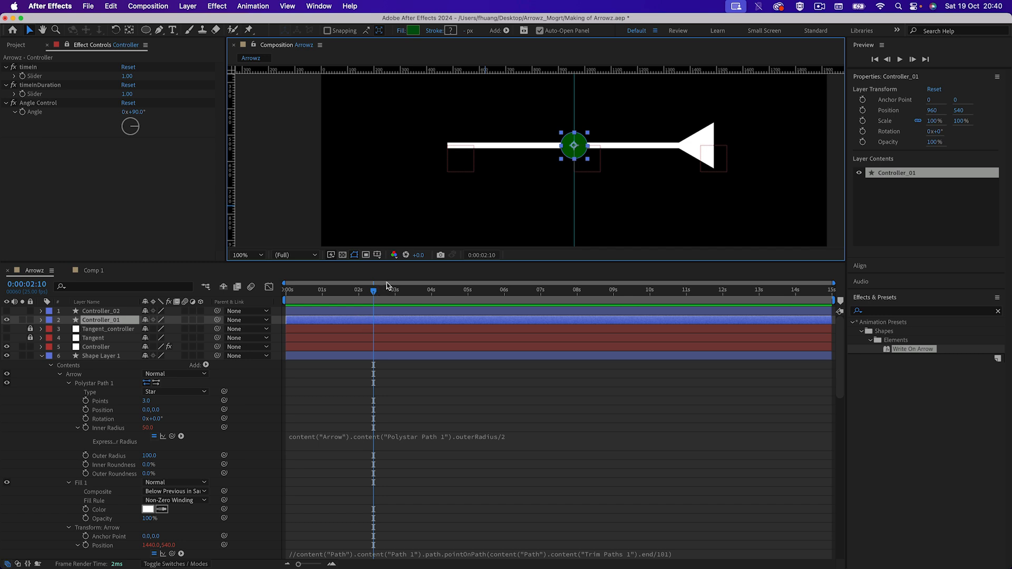
# Hide Controller_01 and compare the arrowhead's direction at 0:00:02:01 and 0:00:01:24 against the Trim Paths End expression
pyautogui.click(7, 320)
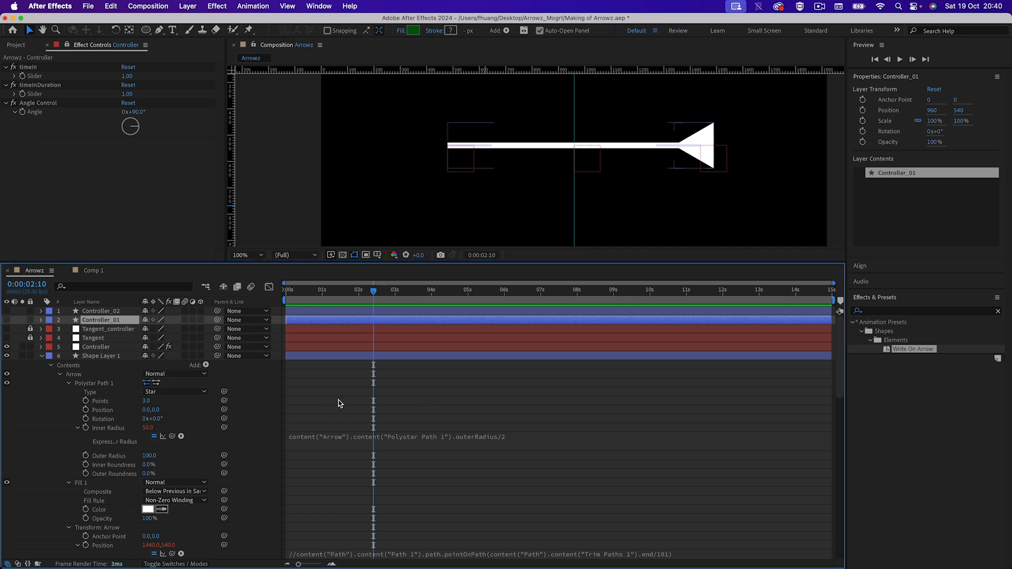
pyautogui.scroll(-3, 339, 402)
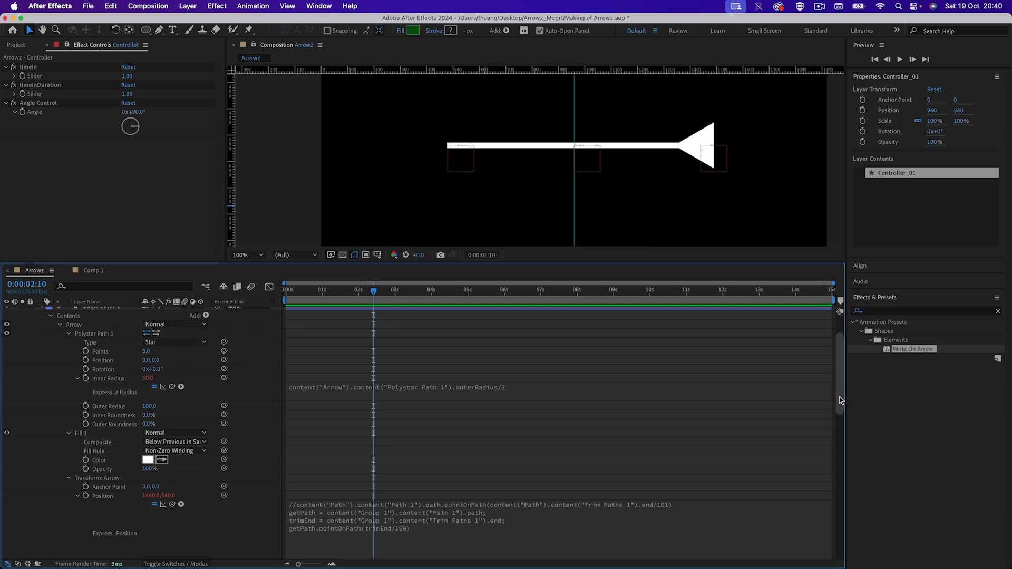
pyautogui.scroll(-3, 840, 402)
pyautogui.scroll(6, 834, 375)
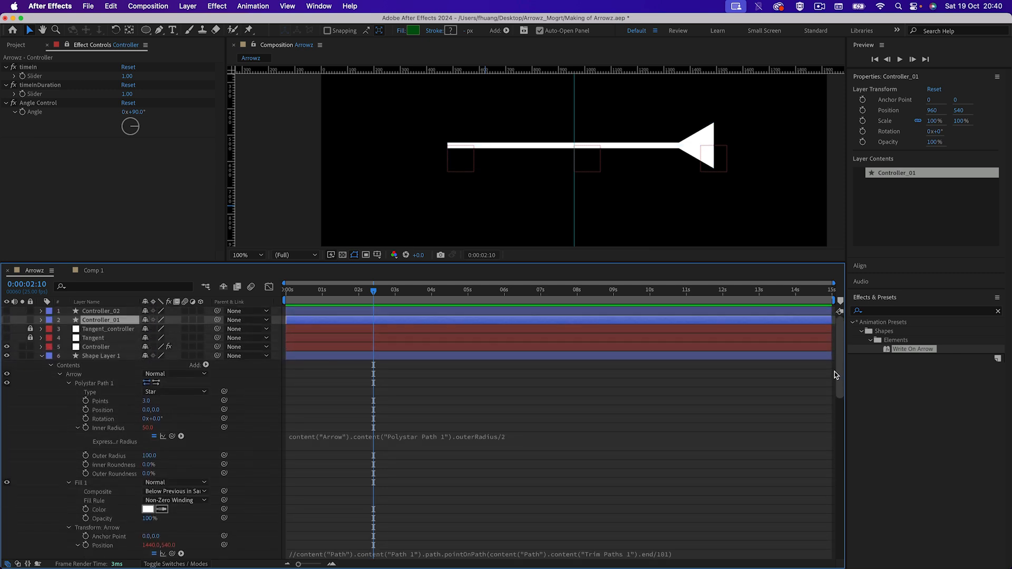
pyautogui.scroll(-5, 835, 371)
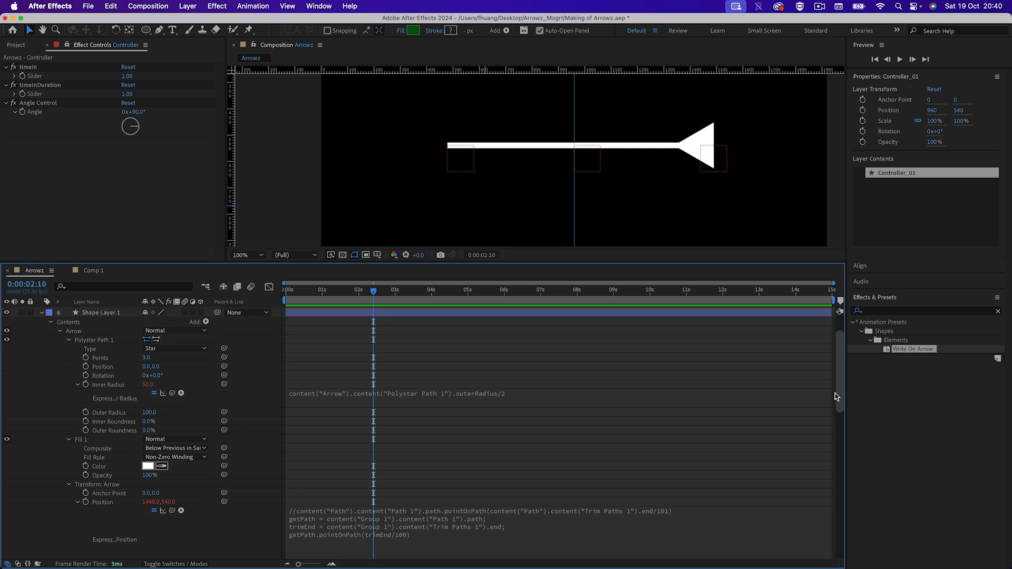
pyautogui.scroll(-4, 833, 410)
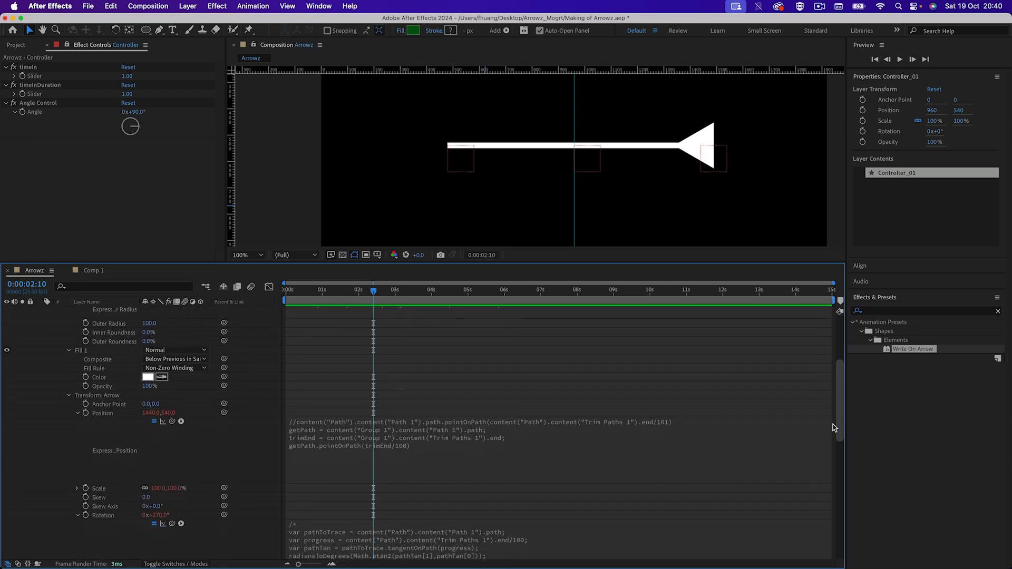
pyautogui.moveTo(833, 429); pyautogui.dragTo(828, 523)
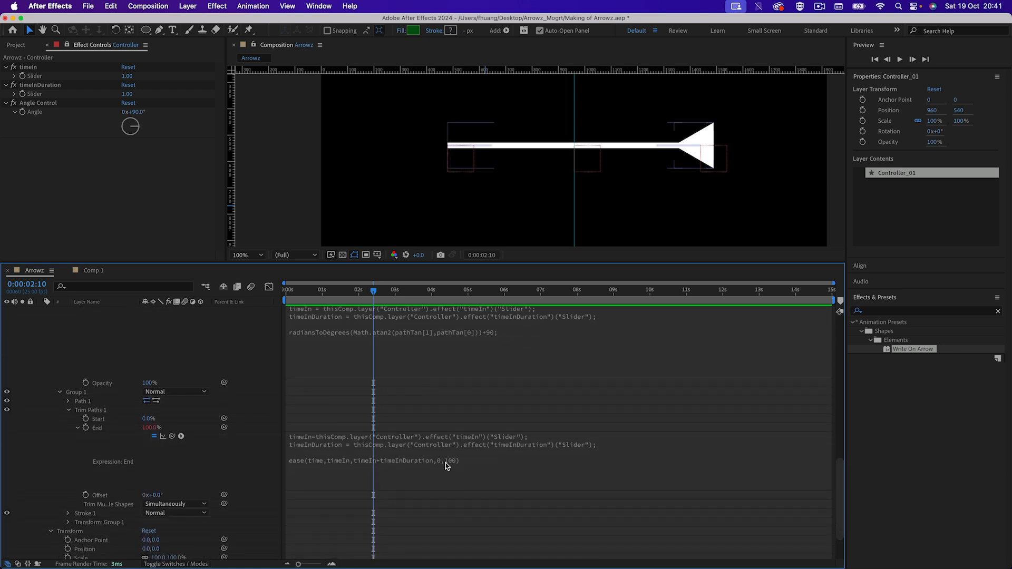
pyautogui.moveTo(374, 291); pyautogui.dragTo(361, 290)
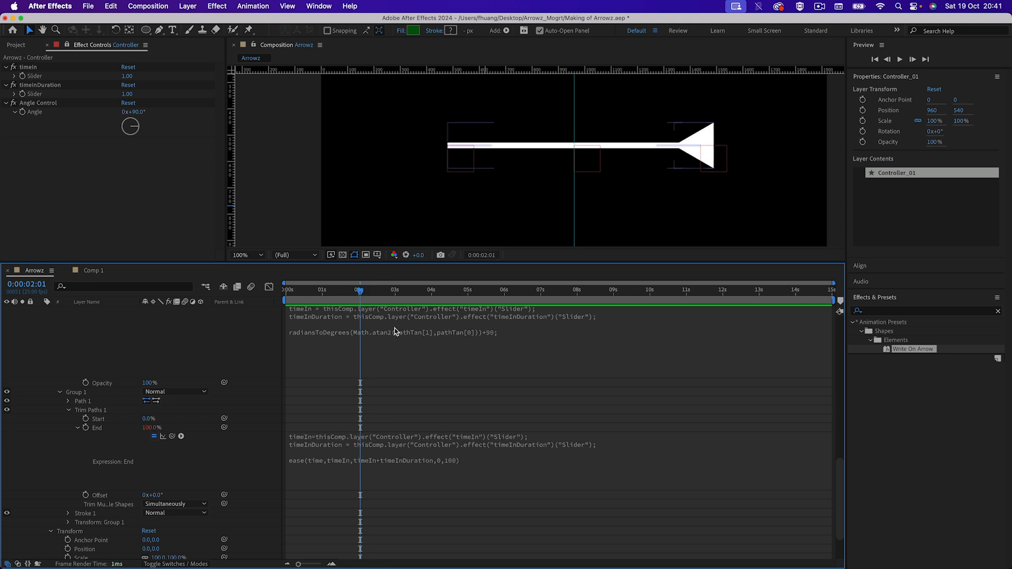
pyautogui.moveTo(359, 291); pyautogui.dragTo(357, 292)
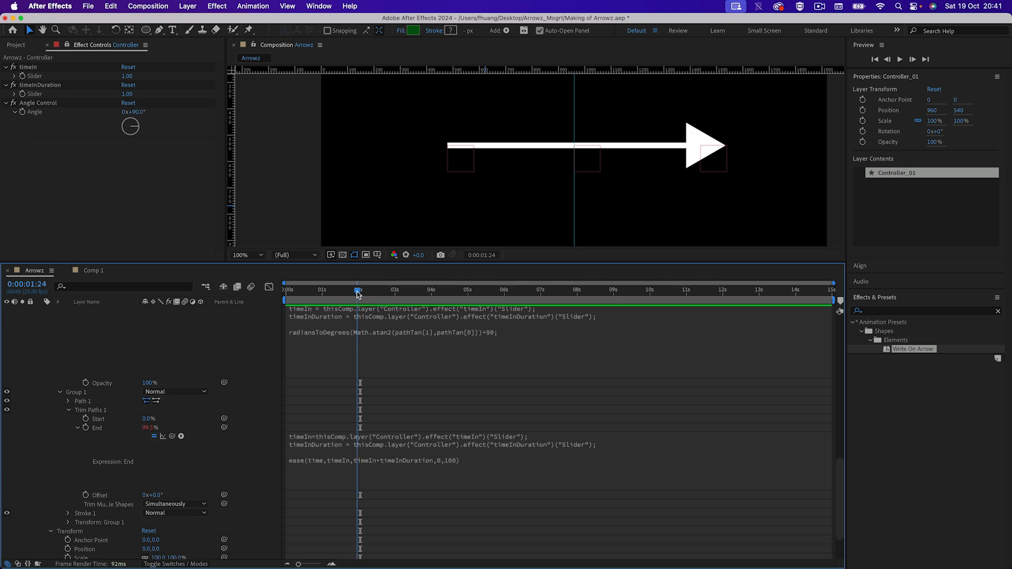
# Change the end value of the ease function in Group 1's Trim Paths End expression to 99.5
pyautogui.click(450, 464)
pyautogui.doubleClick(475, 461)
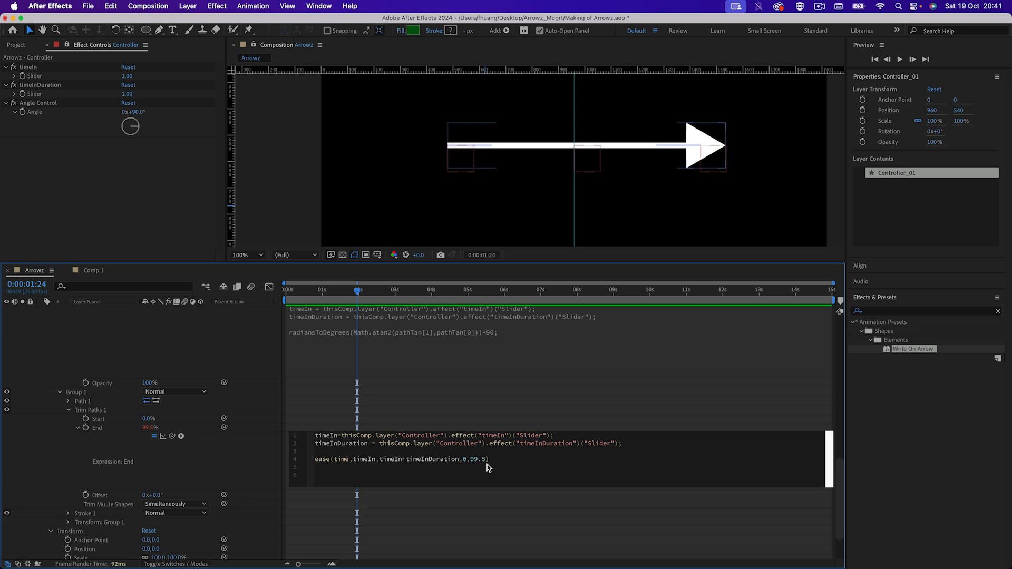
pyautogui.click(231, 436)
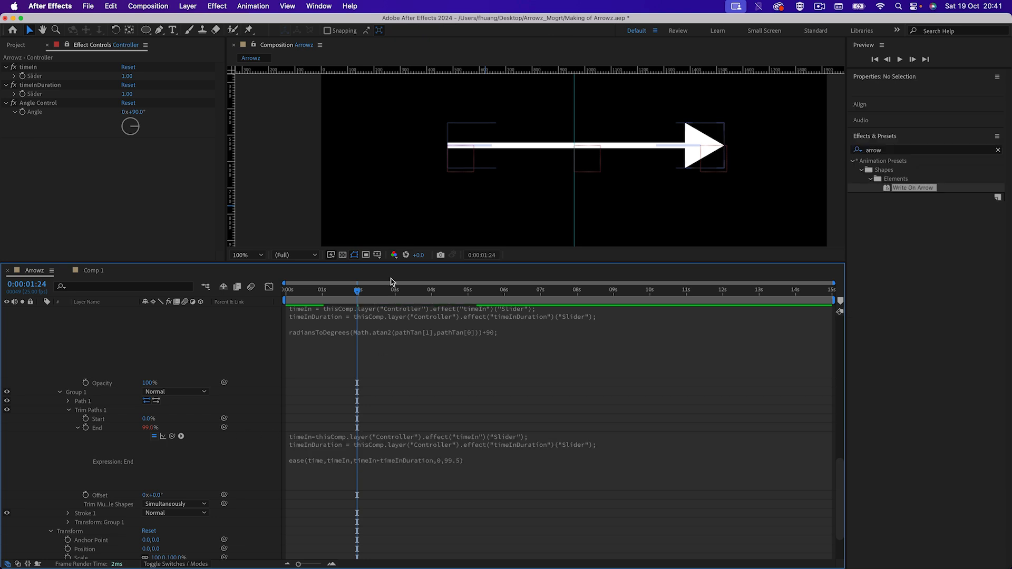
# Check the arrowhead's direction and the Trim Paths End value at 0:00:01:20 and 0:00:02:00
pyautogui.moveTo(358, 291)
pyautogui.mouseDown()
pyautogui.moveTo(372, 291)
pyautogui.moveTo(327, 296)
pyautogui.moveTo(371, 296)
pyautogui.moveTo(351, 296)
pyautogui.mouseUp()
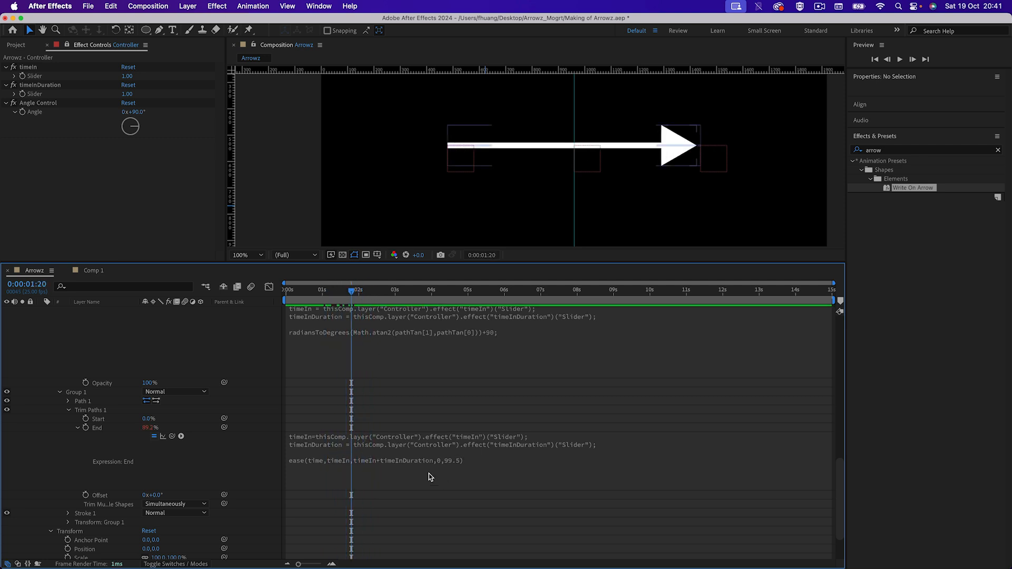
pyautogui.moveTo(839, 396); pyautogui.dragTo(840, 313)
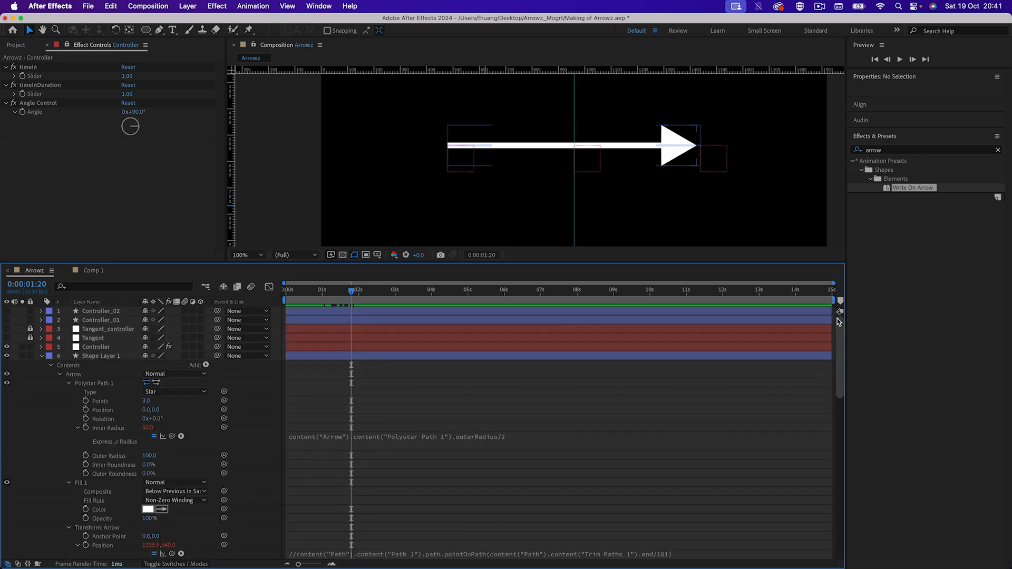
pyautogui.moveTo(841, 345); pyautogui.dragTo(846, 493)
pyautogui.moveTo(348, 295); pyautogui.dragTo(358, 299)
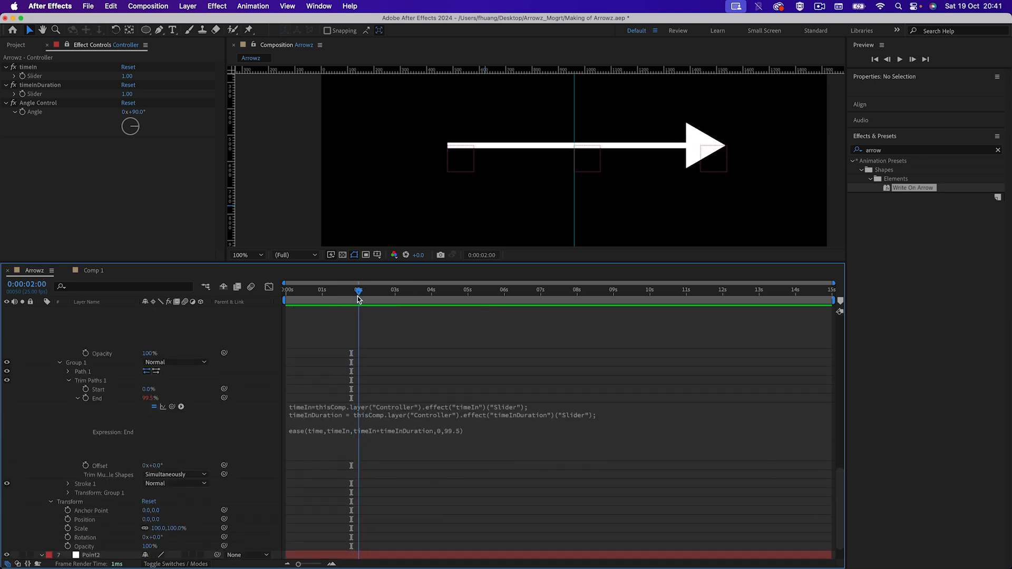
pyautogui.moveTo(841, 495); pyautogui.dragTo(712, 313)
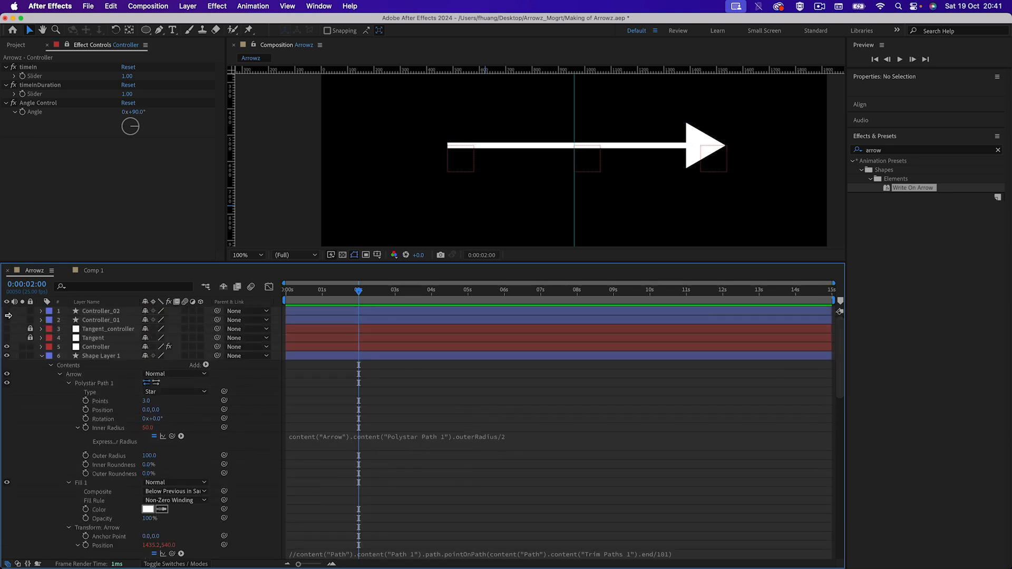
# Show both controller layers, test the arrowhead with Controller_01 moved up to 960, 368, and undo the move
pyautogui.moveTo(7, 311); pyautogui.dragTo(7, 321)
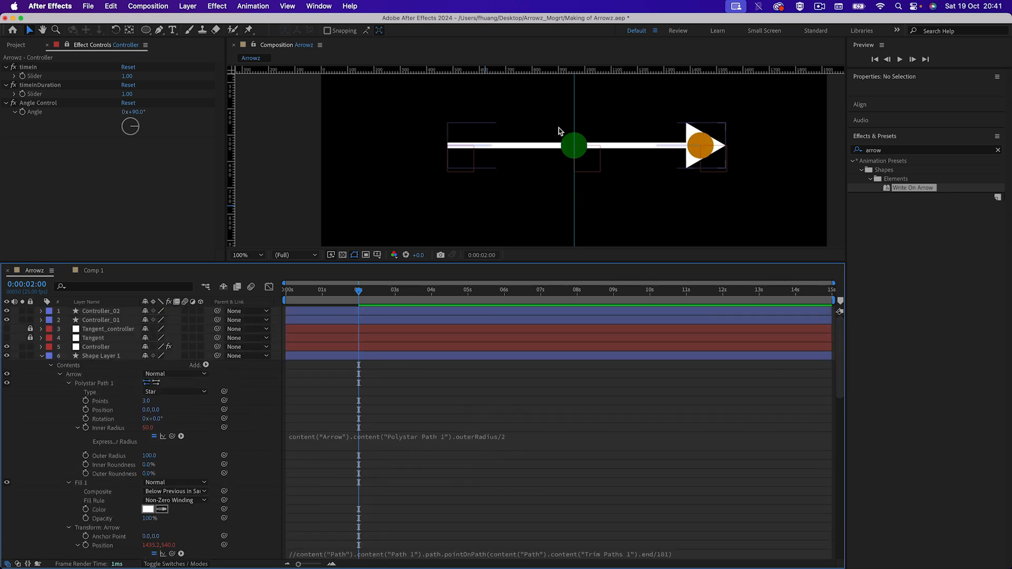
pyautogui.moveTo(574, 146); pyautogui.dragTo(573, 100)
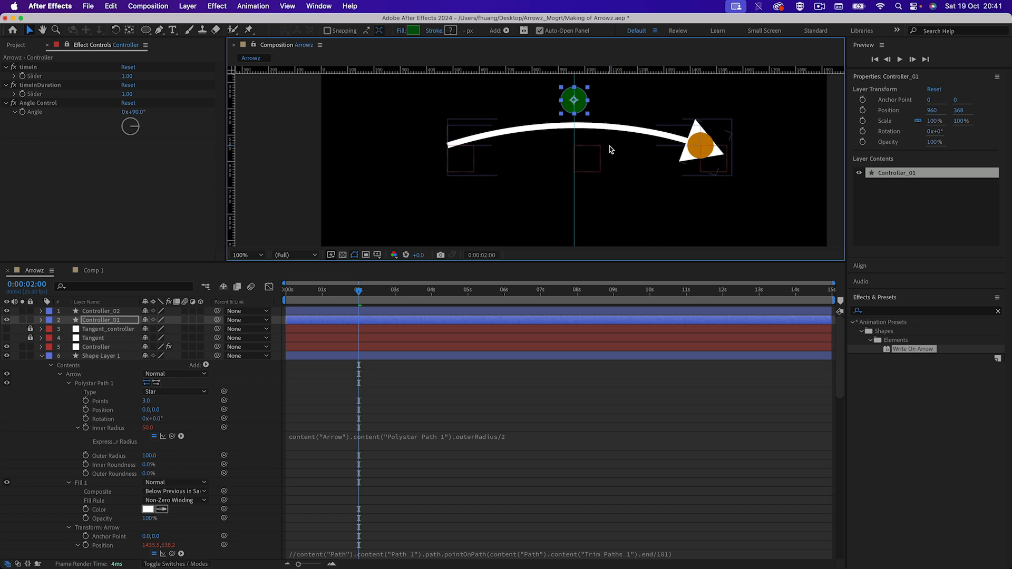
pyautogui.press('super+z')
# Test the arrow with Controller_02 moved down to 1438, 776, undo the move and hide both controller layers
pyautogui.click(705, 144)
pyautogui.moveTo(704, 144); pyautogui.dragTo(704, 207)
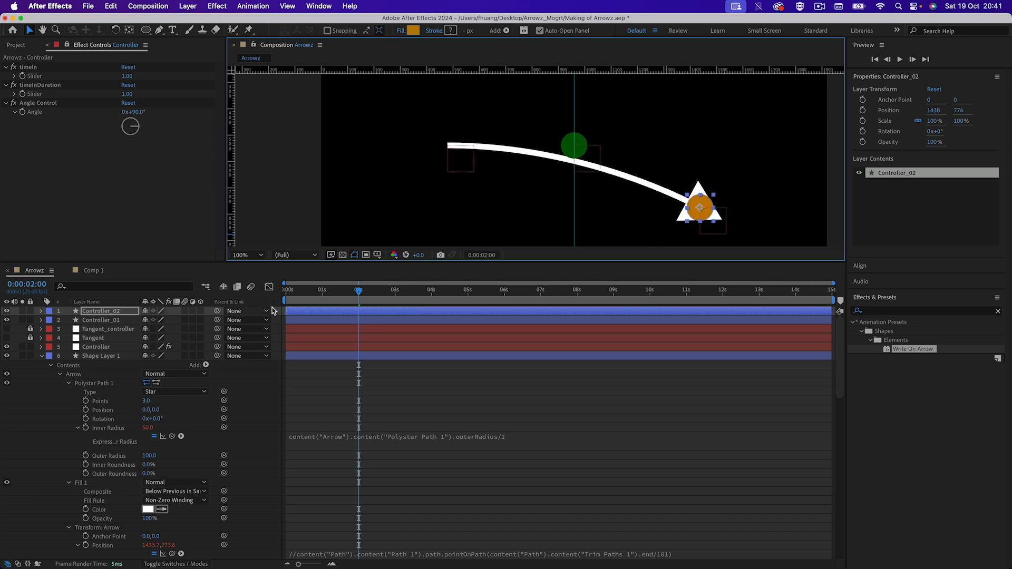
pyautogui.moveTo(323, 297); pyautogui.dragTo(358, 299)
pyautogui.press('super+z')
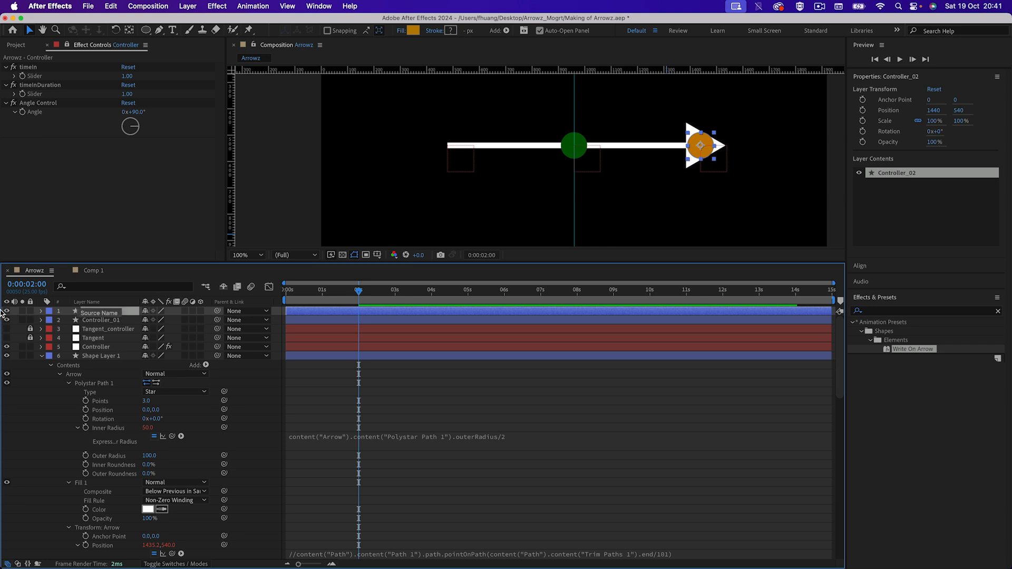
pyautogui.moveTo(6, 311); pyautogui.dragTo(6, 320)
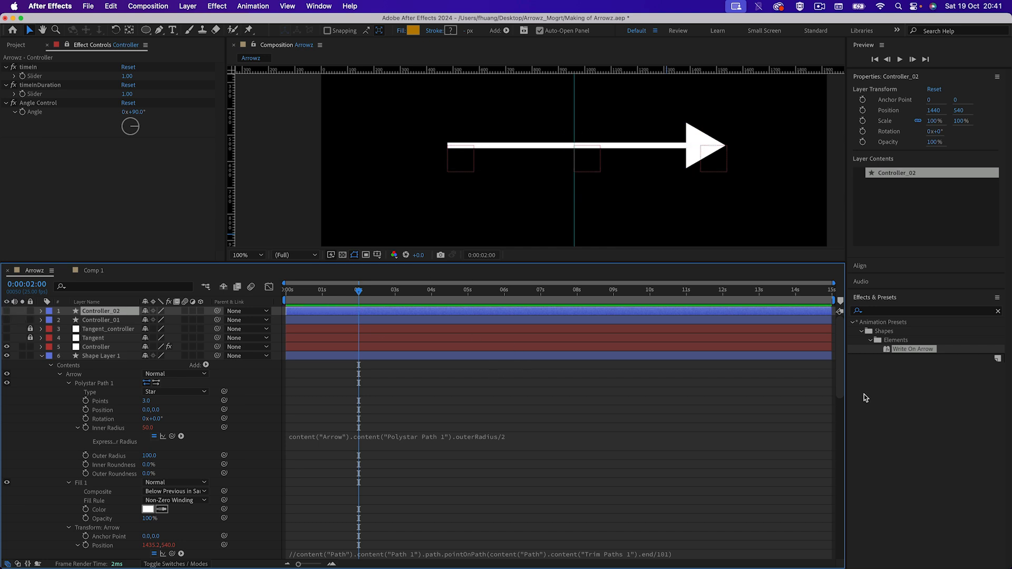
# Expand Group 1's Stroke 1 and its Taper settings, and set the Stroke Width to 74
pyautogui.moveTo(840, 372); pyautogui.dragTo(855, 543)
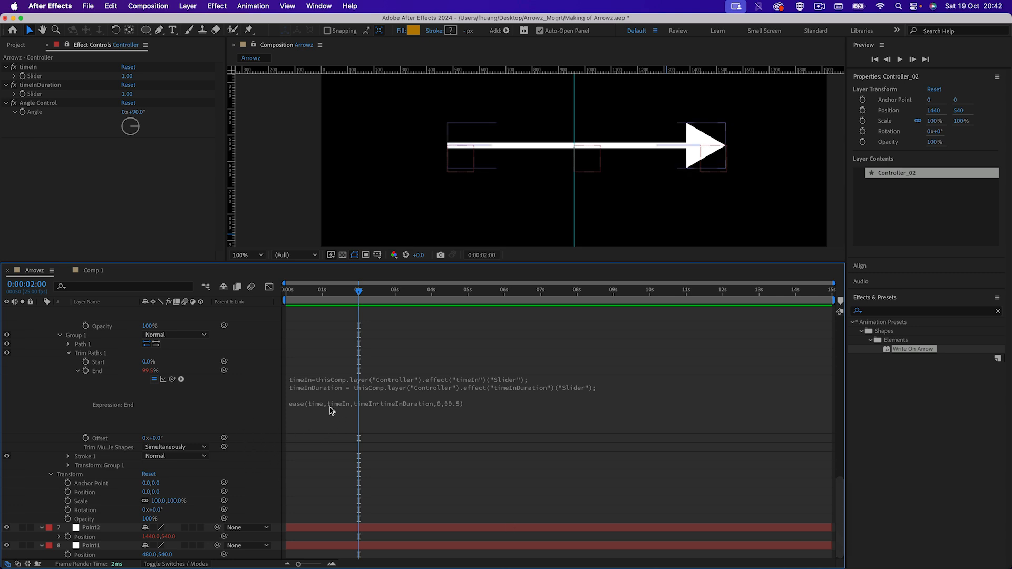
pyautogui.click(68, 457)
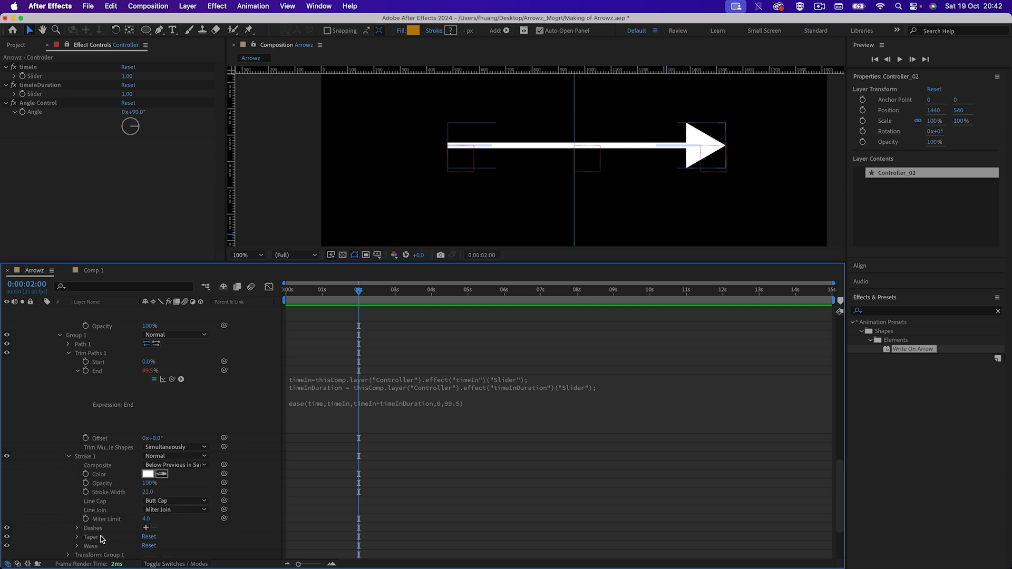
pyautogui.click(85, 538)
pyautogui.click(77, 538)
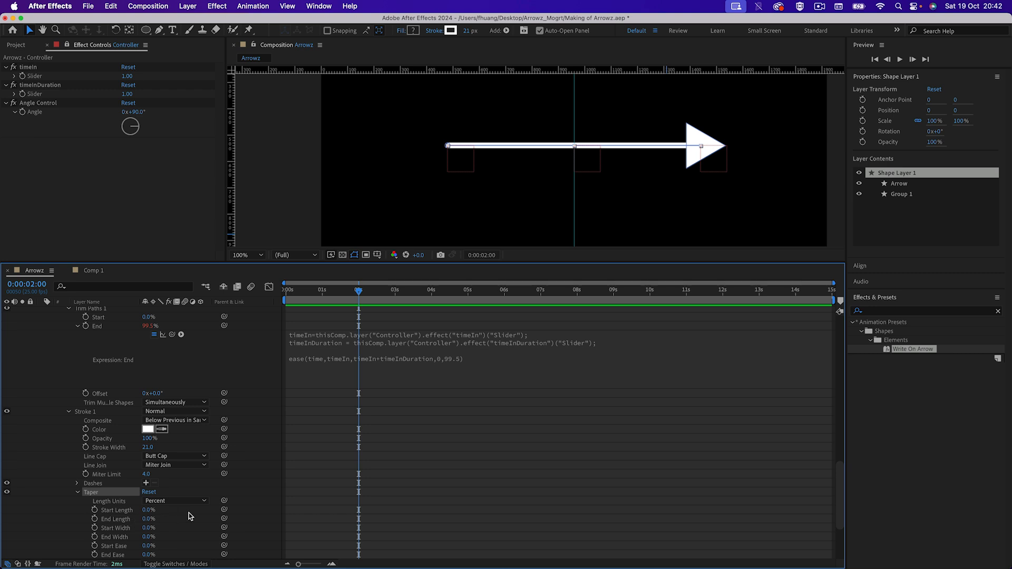
pyautogui.scroll(-1, 191, 538)
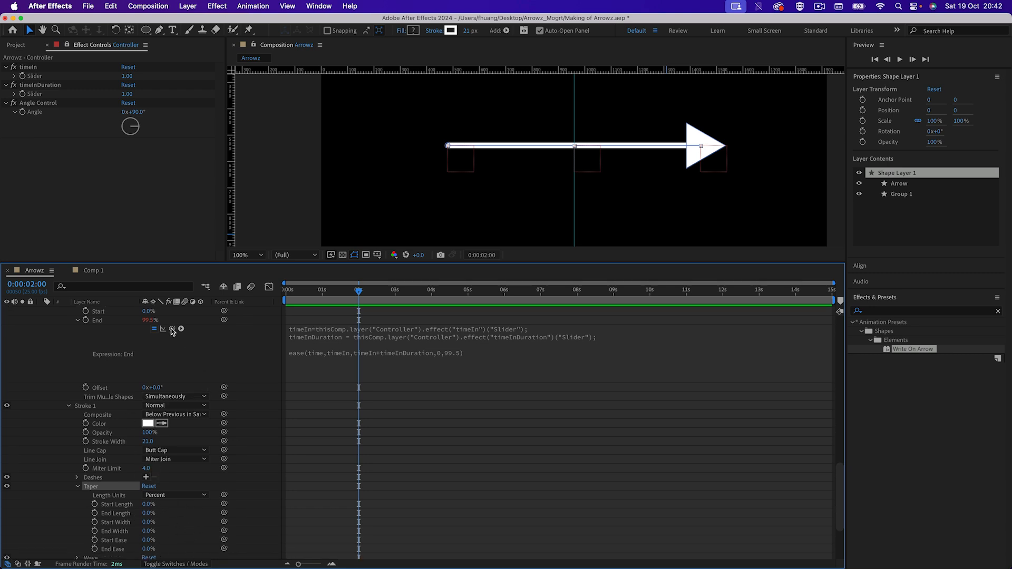
pyautogui.scroll(3, 162, 367)
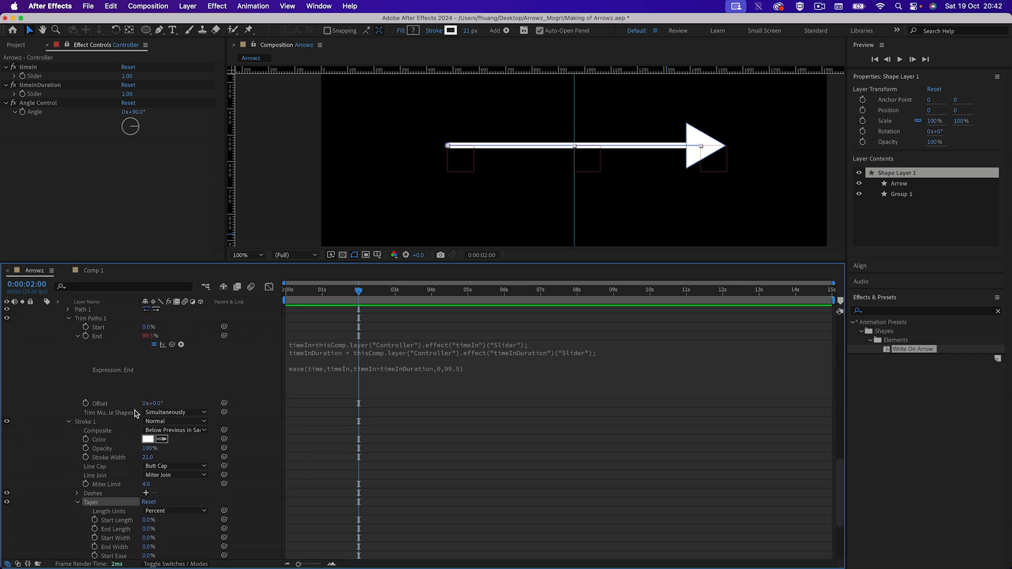
pyautogui.moveTo(147, 457); pyautogui.dragTo(172, 455)
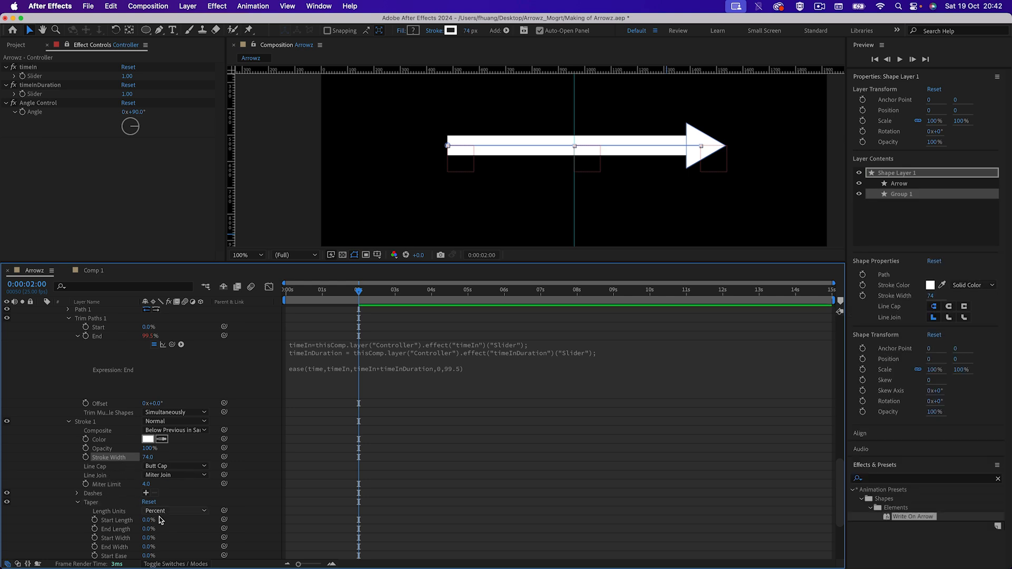
# Try a Taper Start Length of 99%, return it to 0%, and try an End Ease of 99%
pyautogui.moveTo(149, 521); pyautogui.dragTo(196, 515)
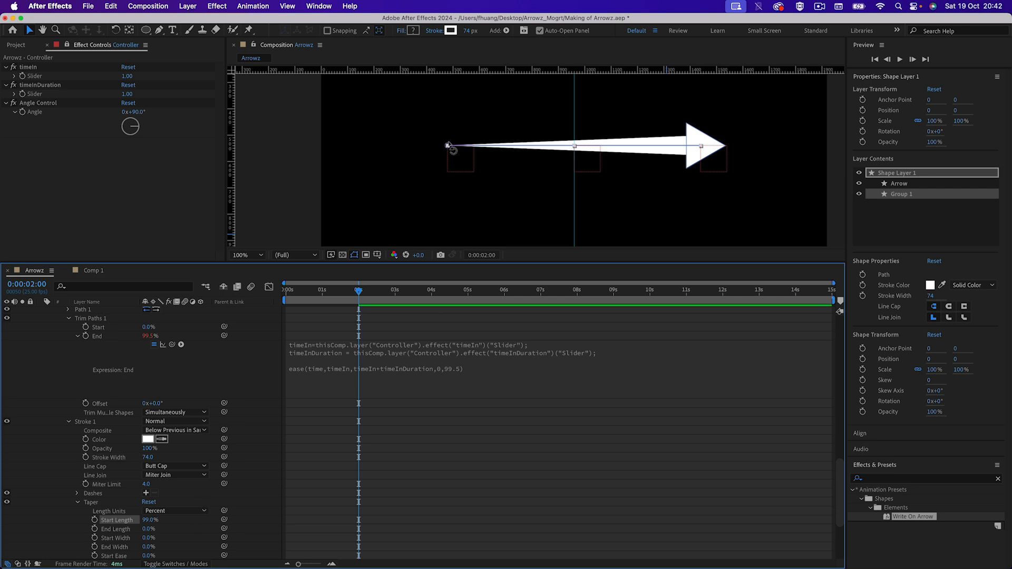
pyautogui.moveTo(147, 520); pyautogui.dragTo(76, 524)
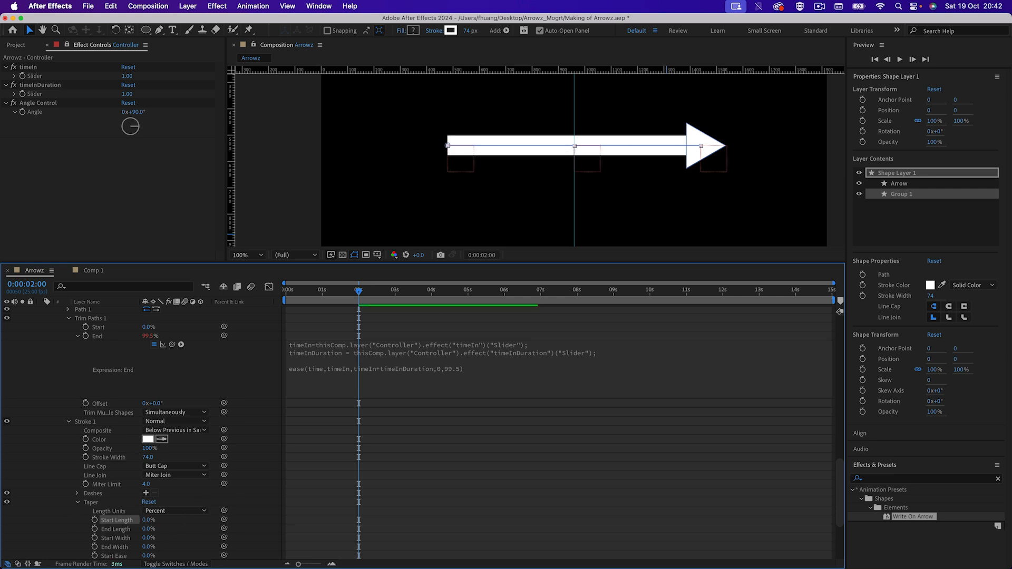
pyautogui.scroll(-2, 199, 542)
pyautogui.moveTo(149, 519); pyautogui.dragTo(156, 520)
pyautogui.moveTo(225, 514); pyautogui.dragTo(282, 515)
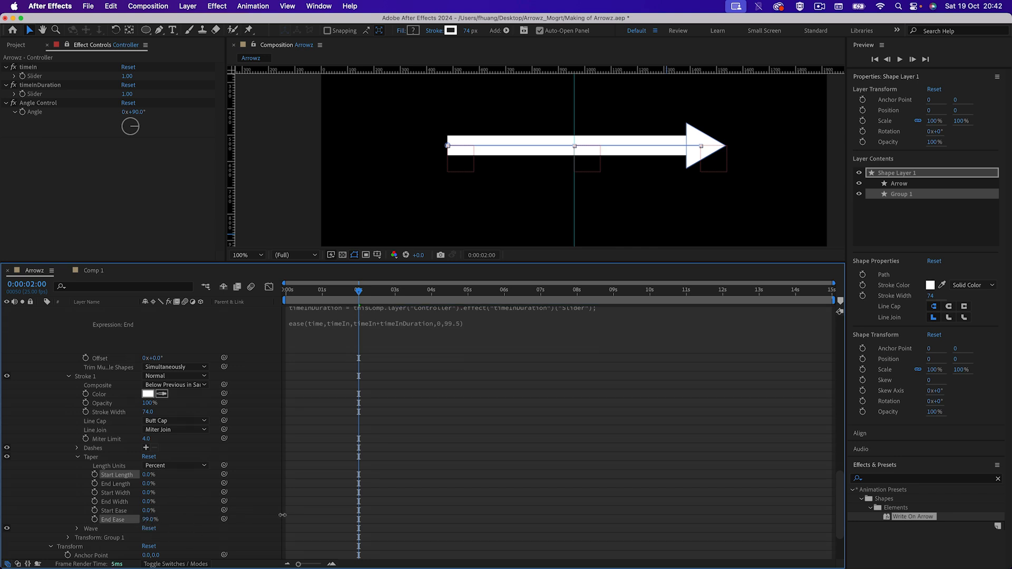
# Try a Taper Start Ease of about 31% and a higher End Width, undoing each change
pyautogui.moveTo(149, 510); pyautogui.dragTo(166, 510)
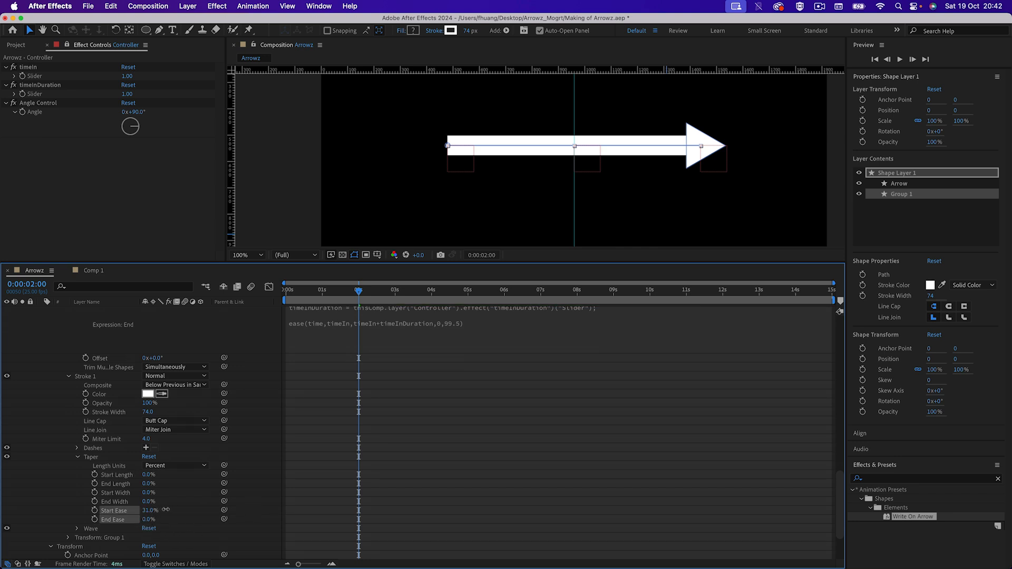
pyautogui.press('super+z')
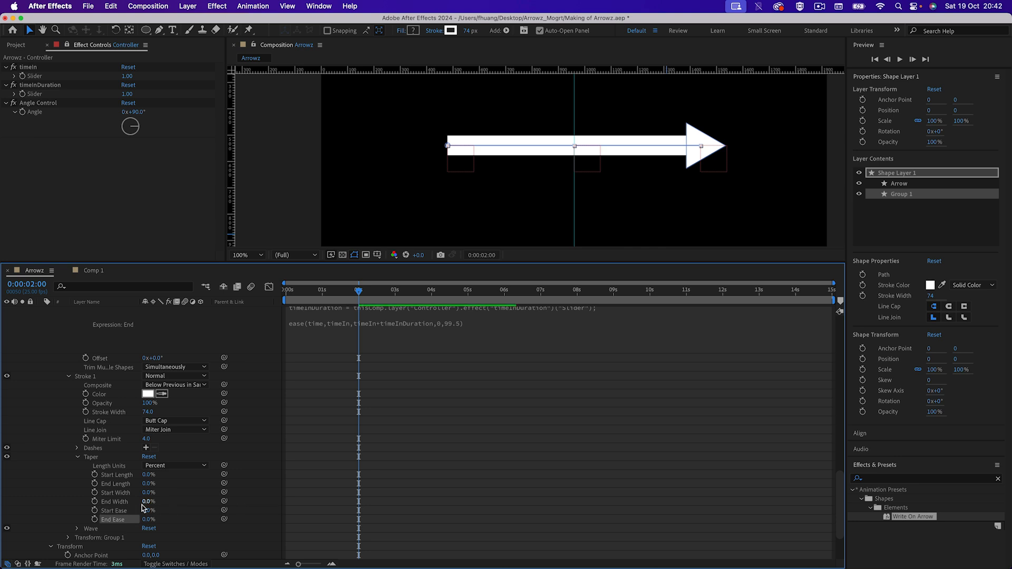
pyautogui.moveTo(149, 501); pyautogui.dragTo(209, 493)
pyautogui.press('super+z')
pyautogui.press('super+z')
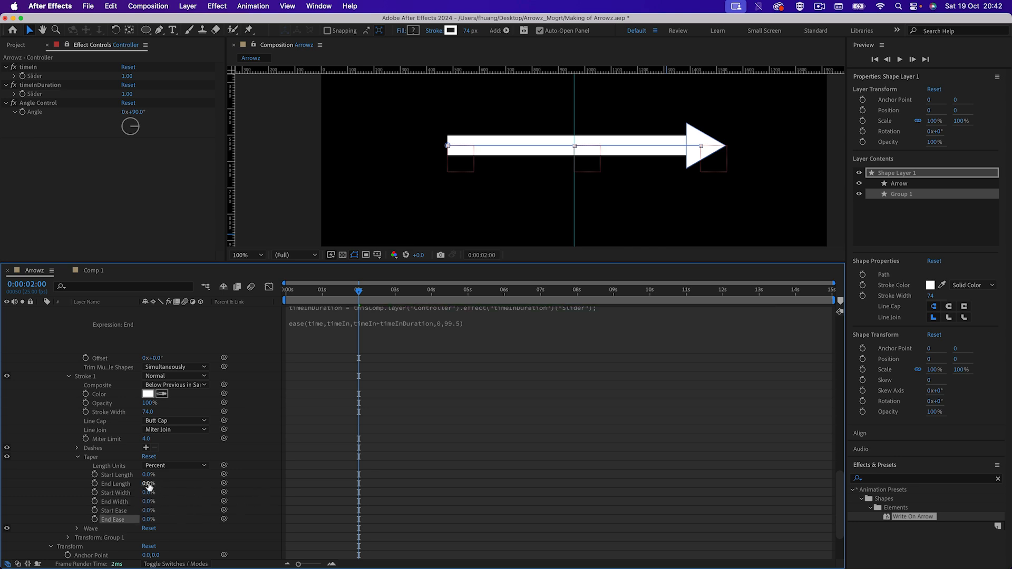
# Set the stroke's Taper Start Length to 100% and its End Ease to 1%
pyautogui.moveTo(148, 521); pyautogui.dragTo(207, 517)
pyautogui.moveTo(149, 475); pyautogui.dragTo(200, 473)
pyautogui.click(152, 520)
pyautogui.write('10')
pyautogui.press('Return')
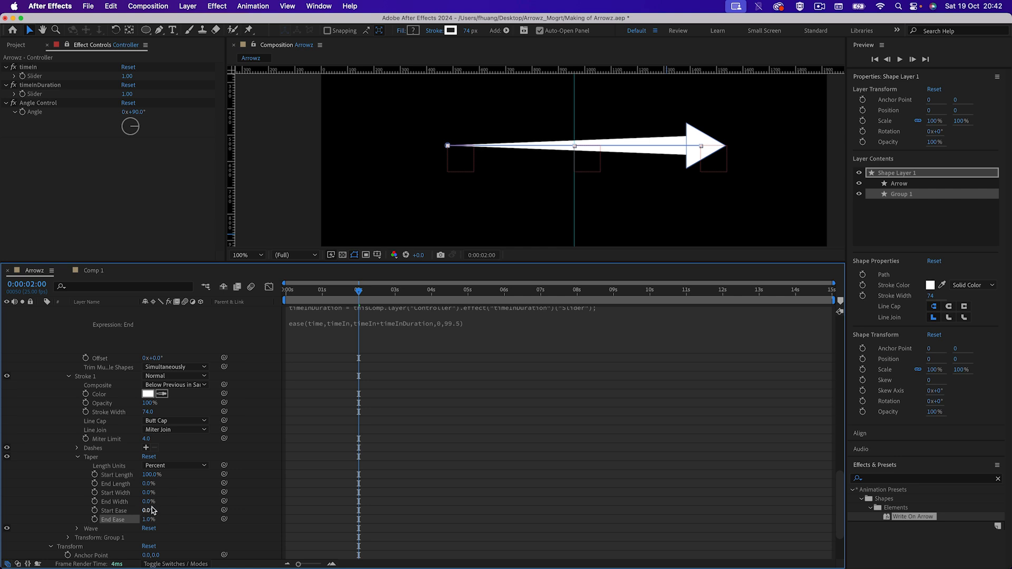
# Try different Taper ease values on Stroke 1, and set its Start Length to 0% and End Ease to 1%
pyautogui.moveTo(151, 520); pyautogui.dragTo(203, 513)
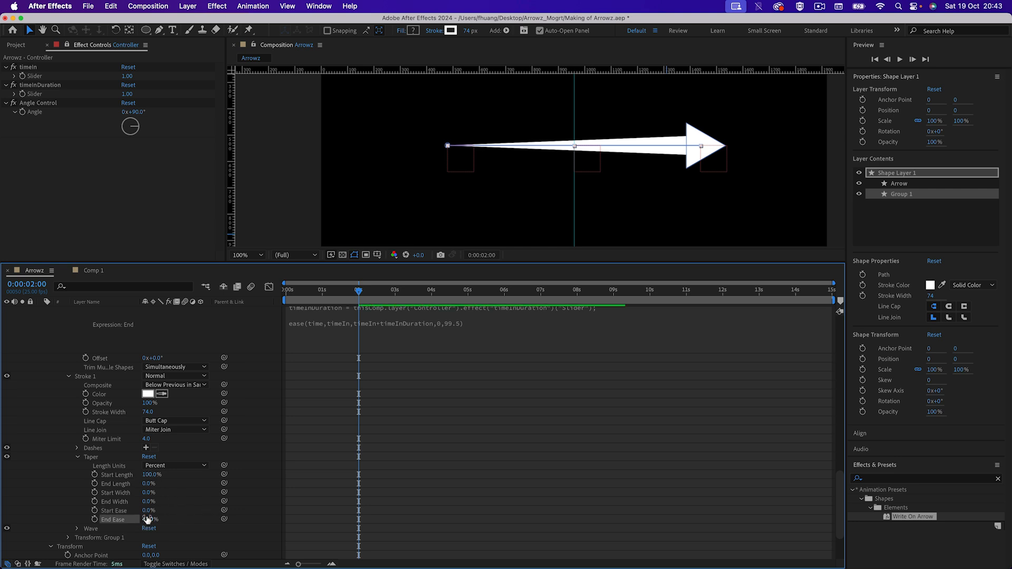
pyautogui.moveTo(150, 510)
pyautogui.mouseDown()
pyautogui.moveTo(195, 508)
pyautogui.moveTo(151, 519)
pyautogui.mouseUp()
pyautogui.click(150, 474)
pyautogui.write('0')
pyautogui.press('Return')
pyautogui.click(149, 520)
pyautogui.write('1')
pyautogui.press('Return')
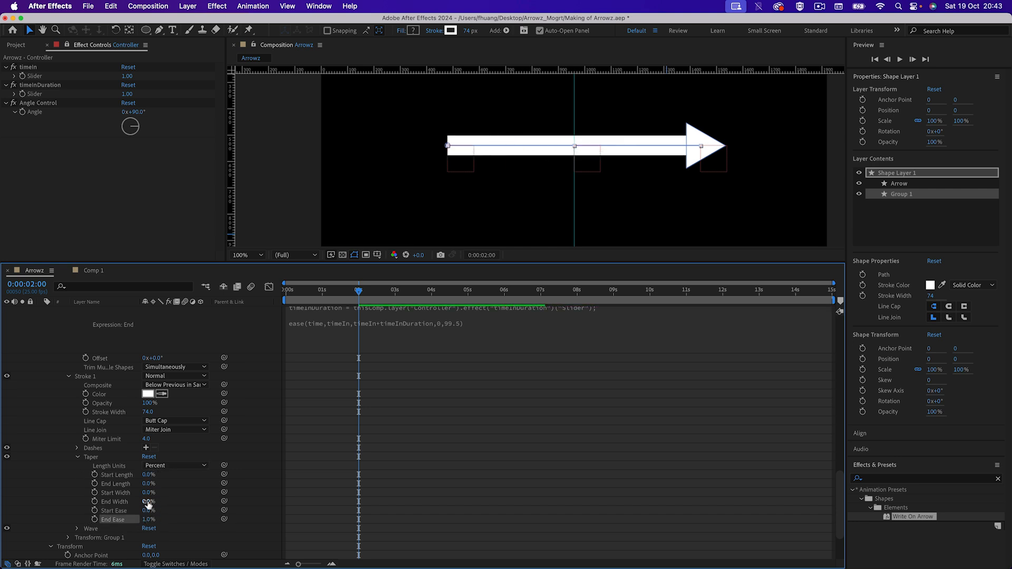
# Try a taper End Length of 98%, Start Width of 99% and End Width of 65%, and return all taper values to 0%
pyautogui.moveTo(149, 520); pyautogui.dragTo(264, 482)
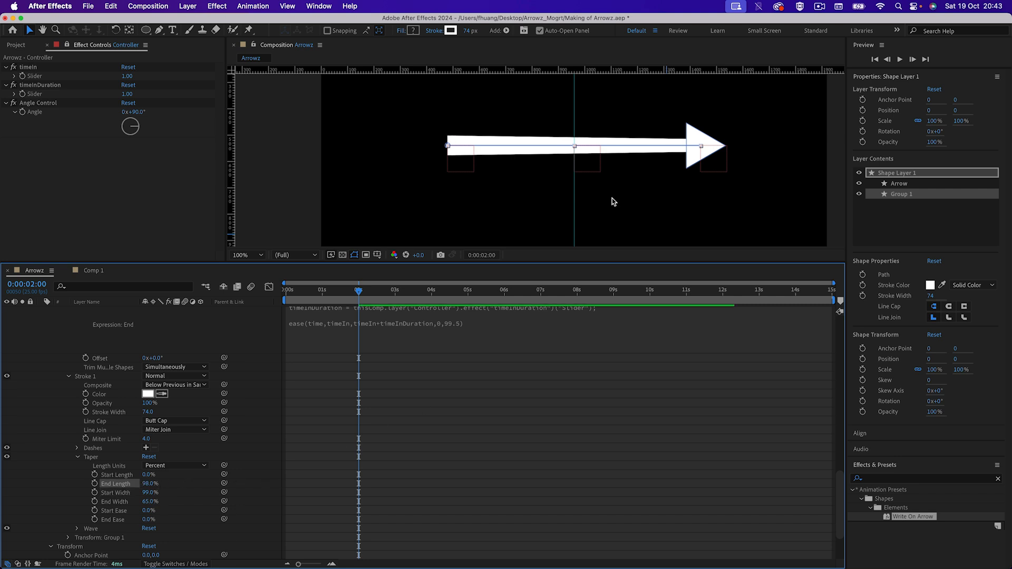
pyautogui.moveTo(150, 484); pyautogui.dragTo(87, 491)
pyautogui.moveTo(156, 502); pyautogui.dragTo(83, 493)
pyautogui.moveTo(150, 485); pyautogui.dragTo(143, 484)
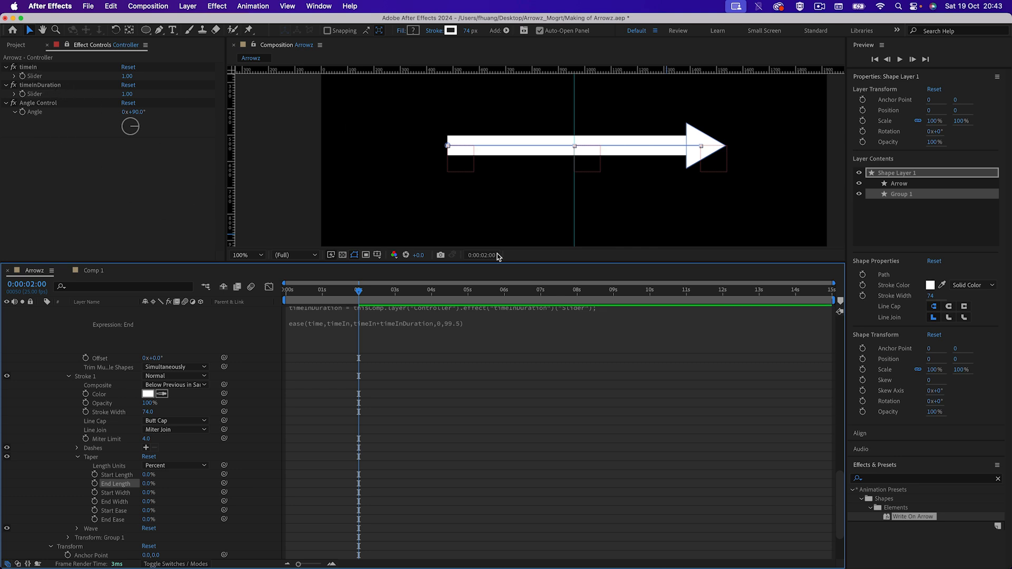
# Display Essential Graphics and choose Arrowz as its primary composition
pyautogui.click(317, 6)
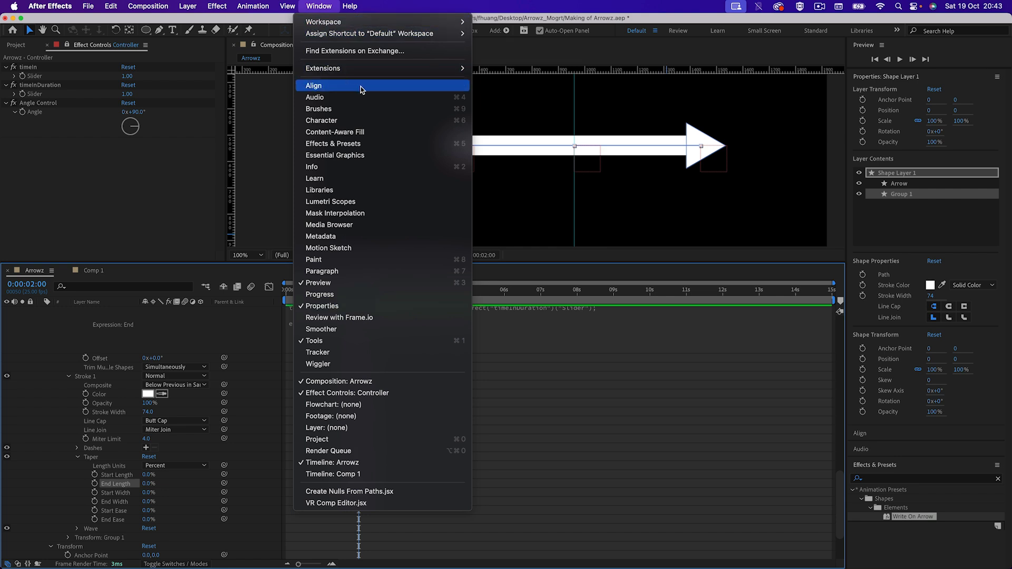
pyautogui.click(330, 156)
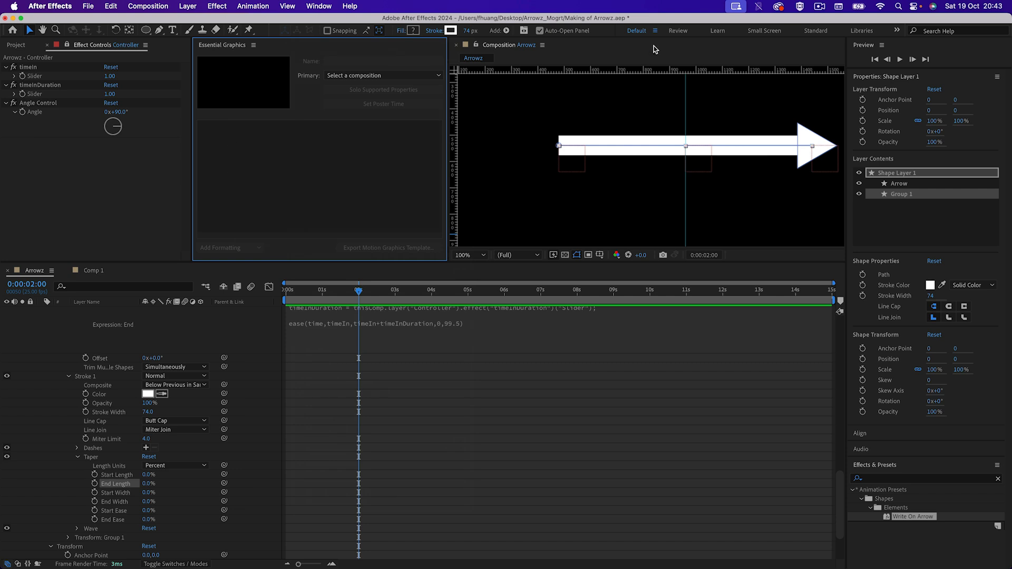
pyautogui.click(384, 76)
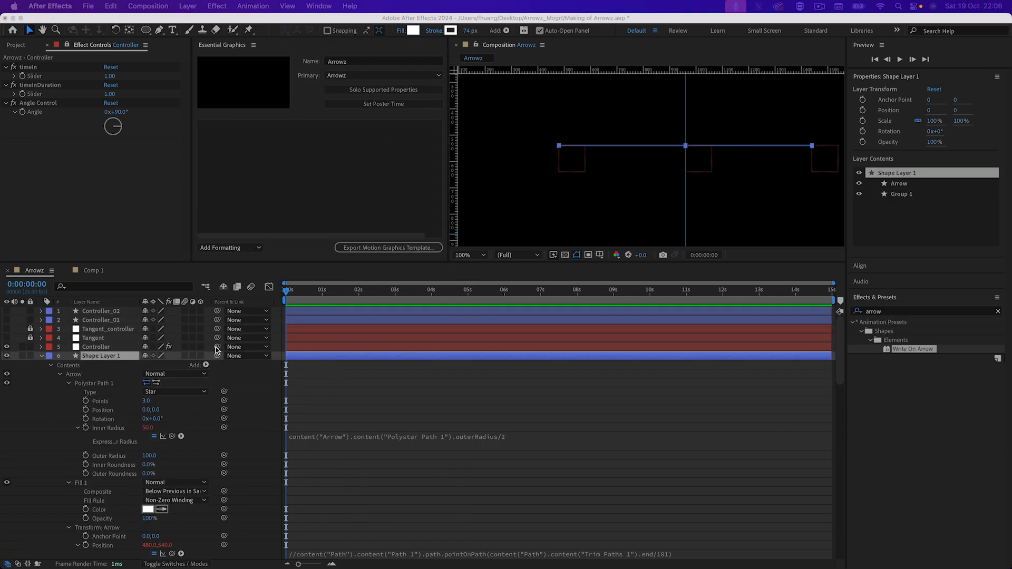
pyautogui.rightClick(63, 167)
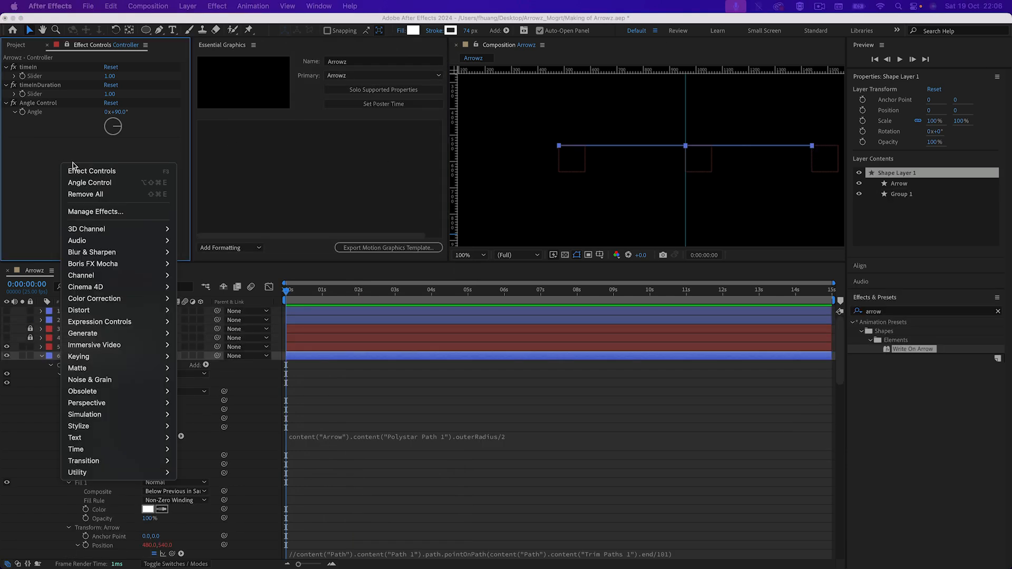
pyautogui.moveTo(109, 321)
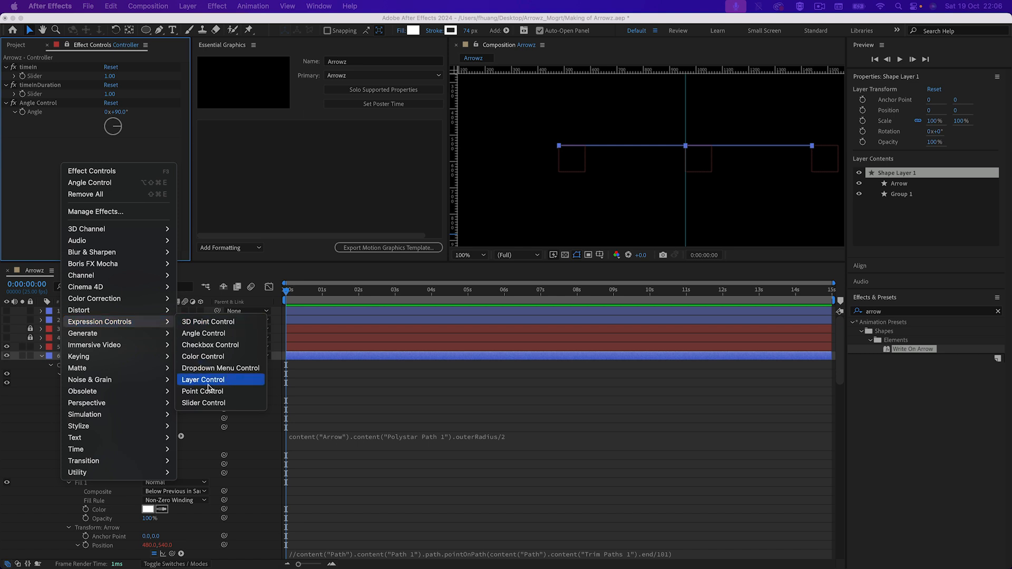
pyautogui.click(203, 392)
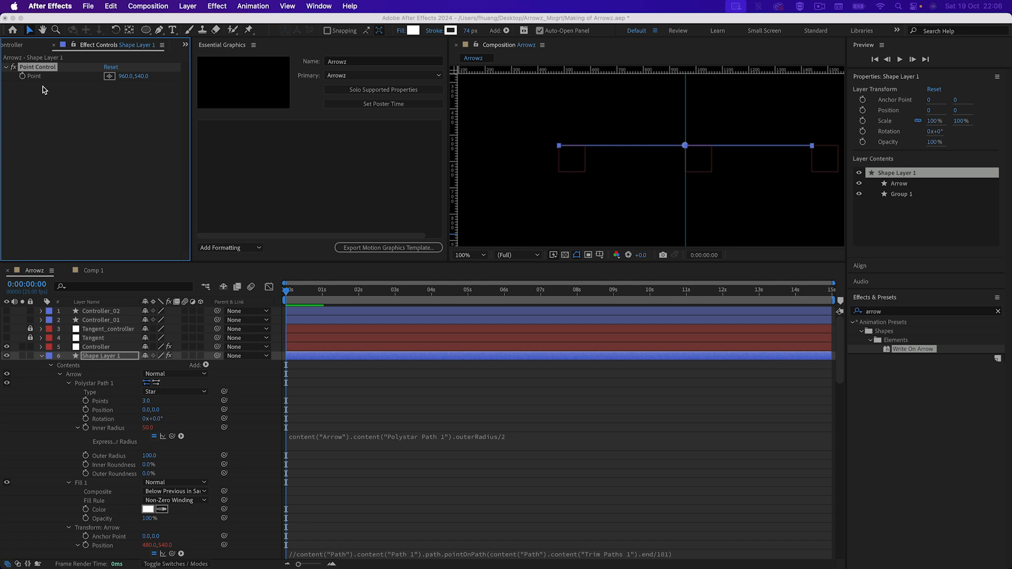
pyautogui.press('Delete')
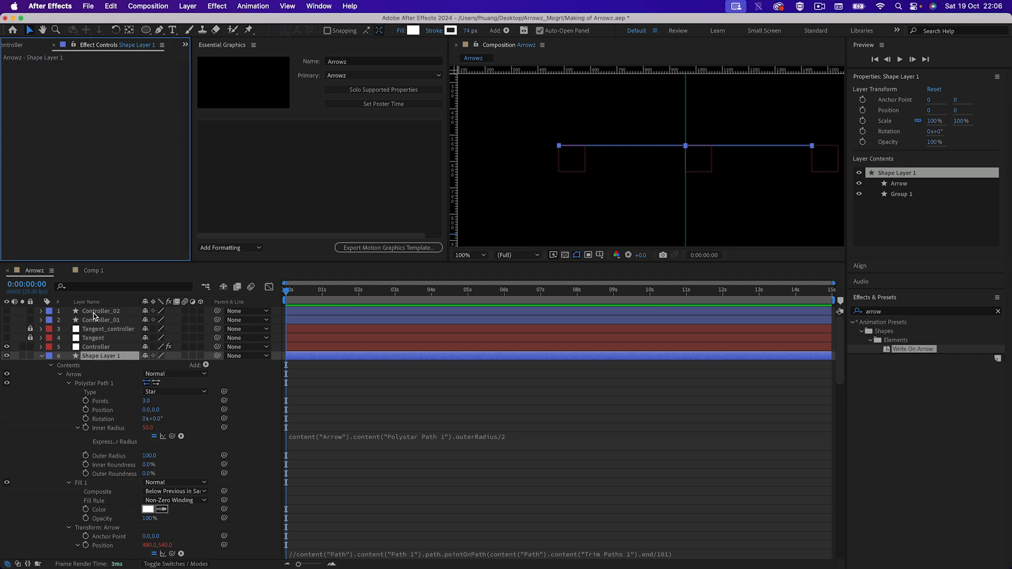
# Show the Controller layer's effects and add a Point Control to that layer
pyautogui.click(106, 347)
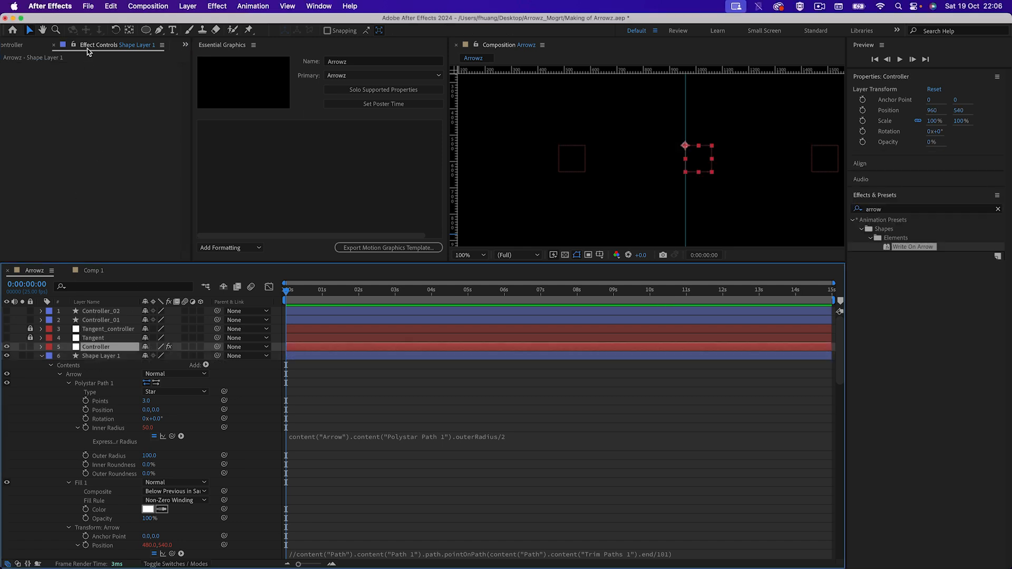
pyautogui.keyDown('super'); pyautogui.click(98, 341); pyautogui.keyUp('super')
pyautogui.click(101, 344)
pyautogui.click(185, 44)
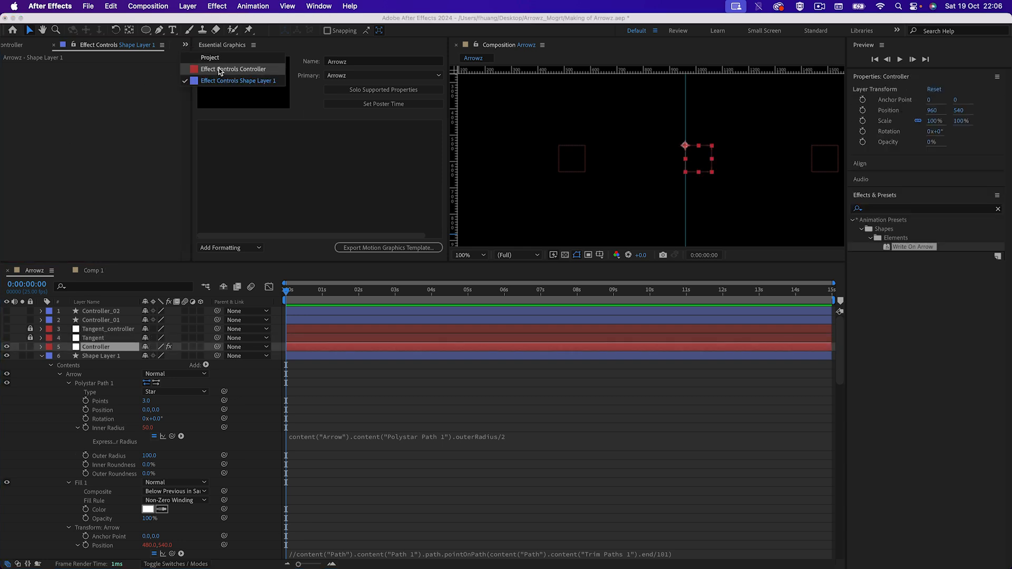
pyautogui.click(237, 70)
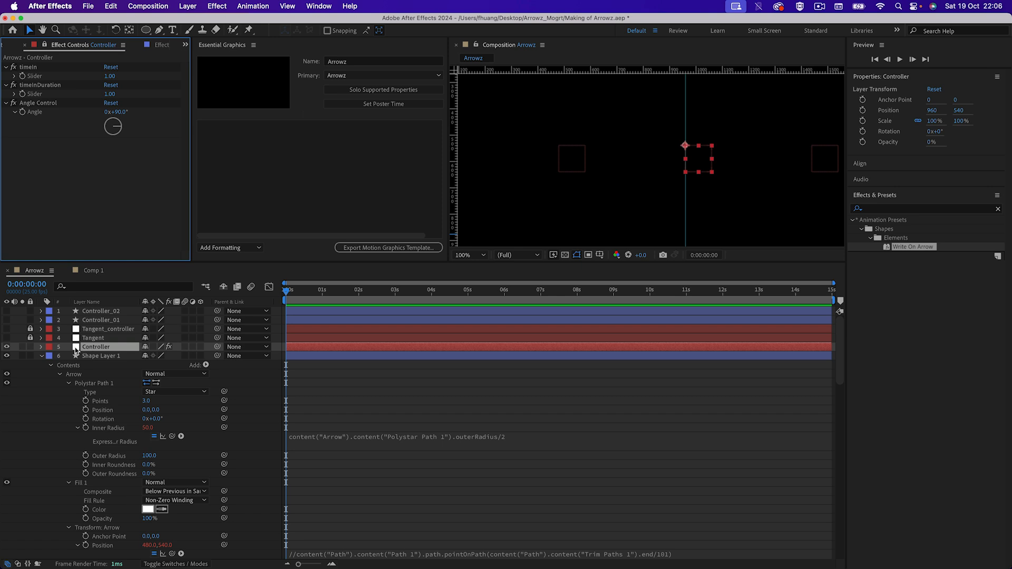
pyautogui.rightClick(53, 153)
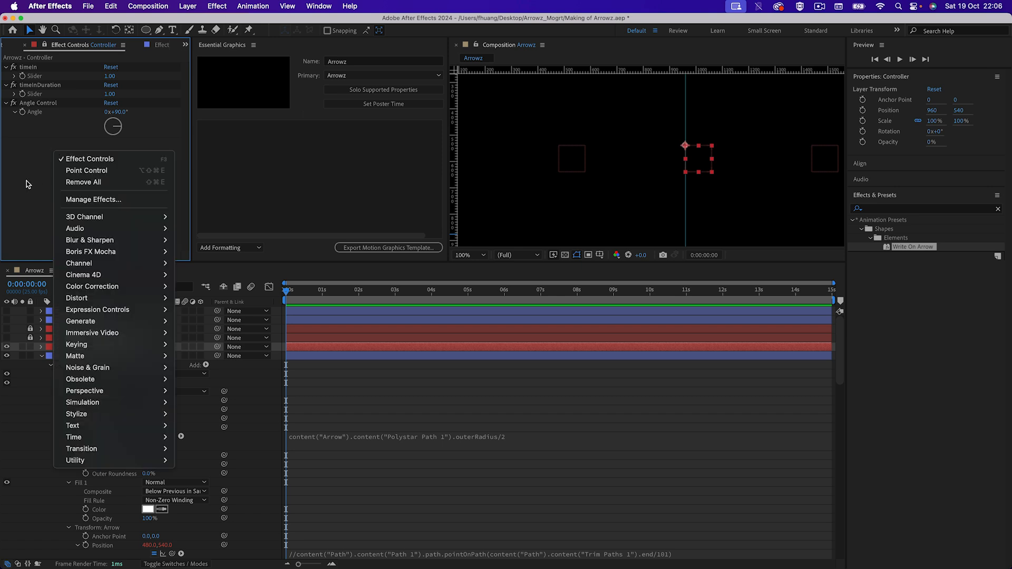
pyautogui.click(87, 170)
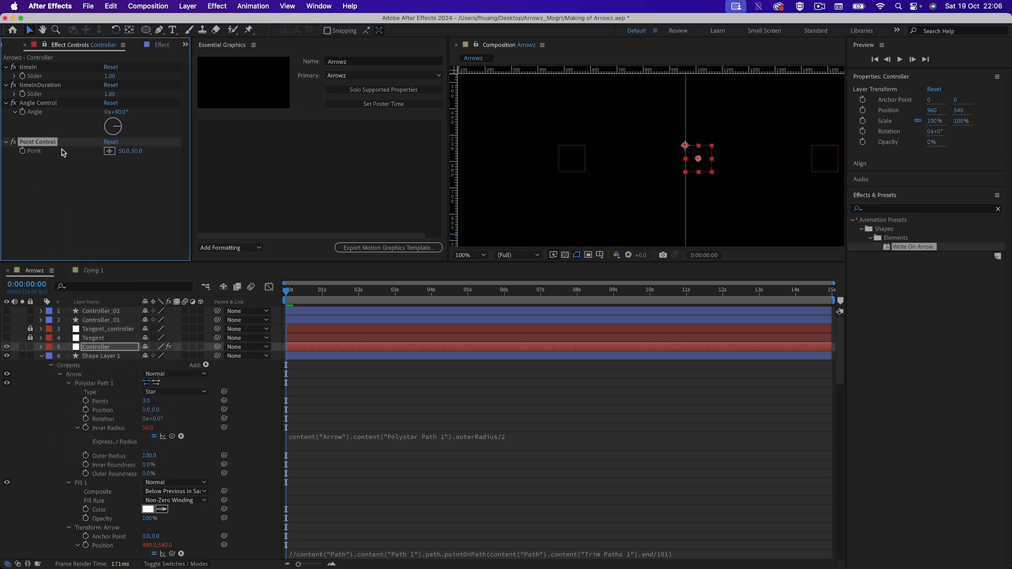
# Rename the Controller layer's Point Control as Control 1 and duplicate it
pyautogui.press('Return')
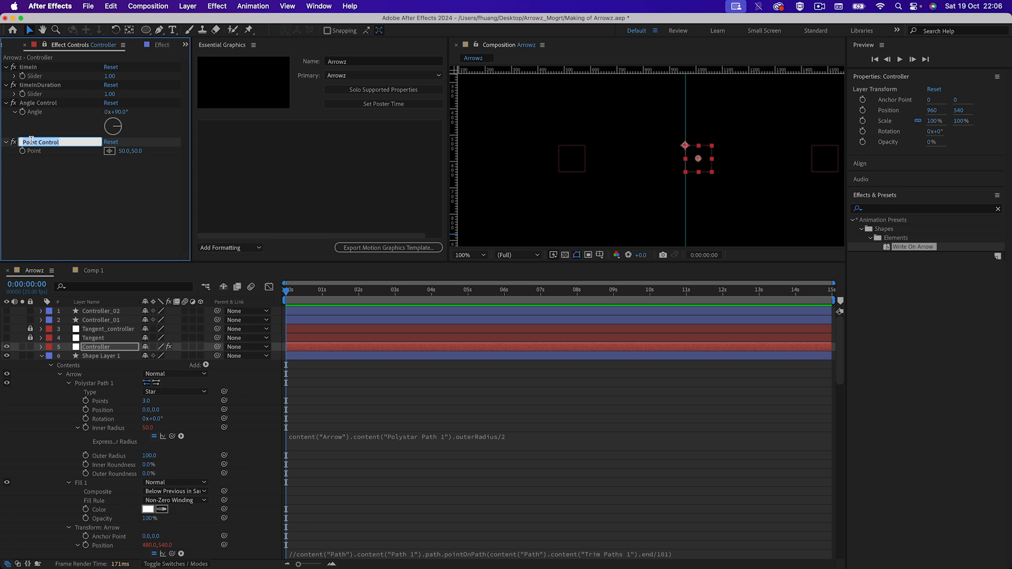
pyautogui.write('Cont')
pyautogui.press('Return')
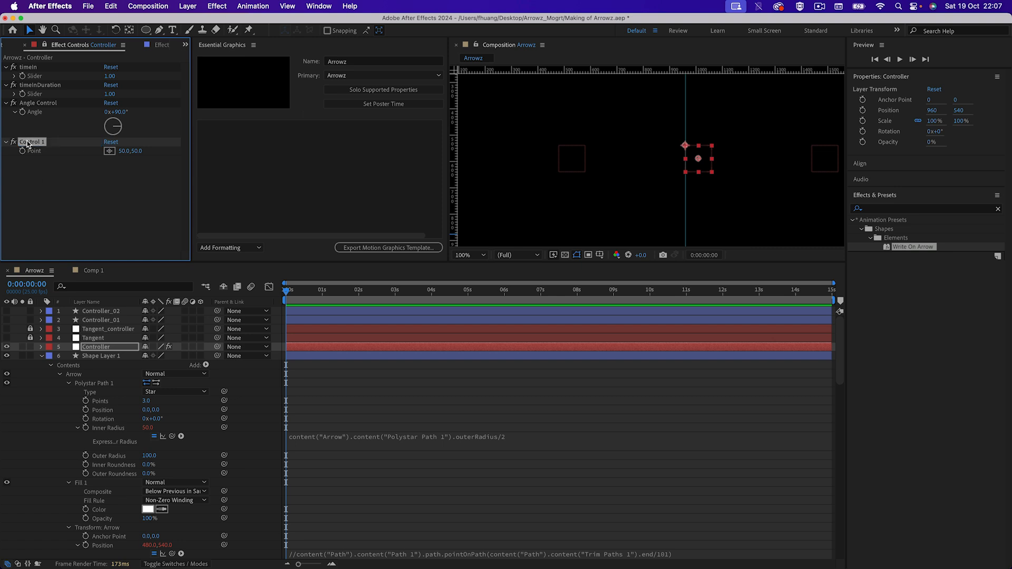
pyautogui.press('super+d')
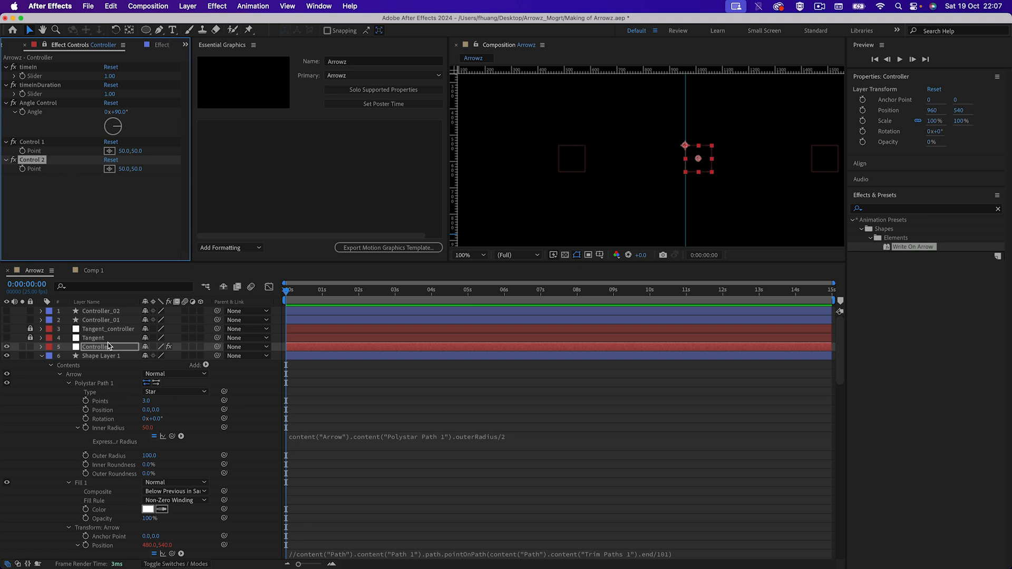
# Make the Controller_01 and Controller_02 layers visible and reveal Controller_01's Position property
pyautogui.click(7, 320)
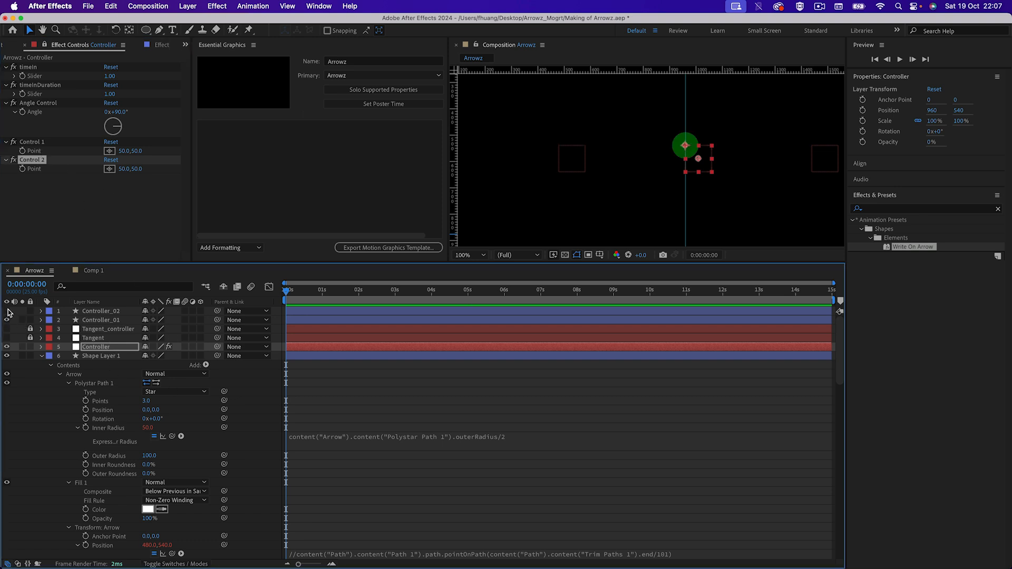
pyautogui.click(7, 311)
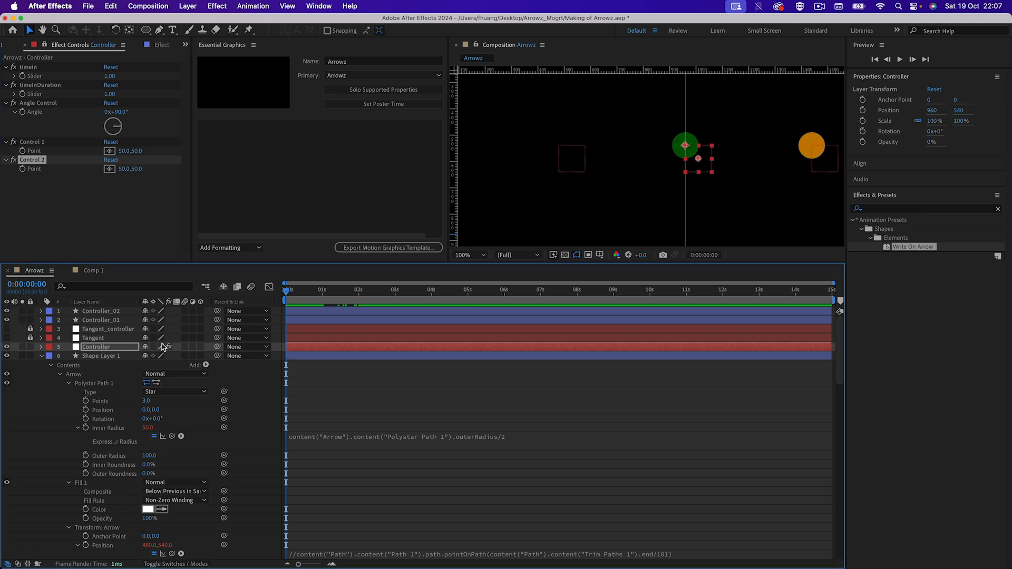
pyautogui.click(106, 321)
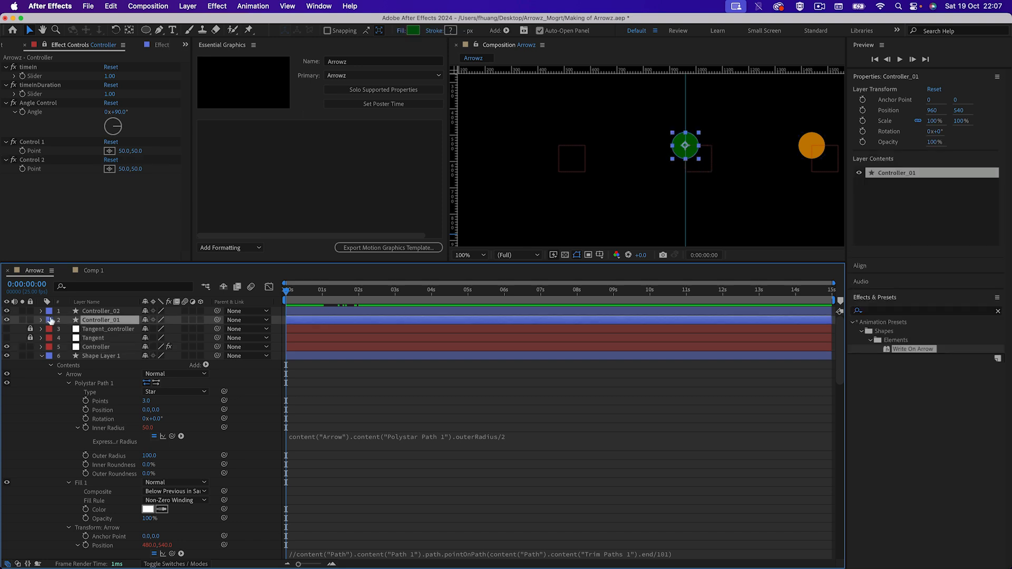
pyautogui.press('p')
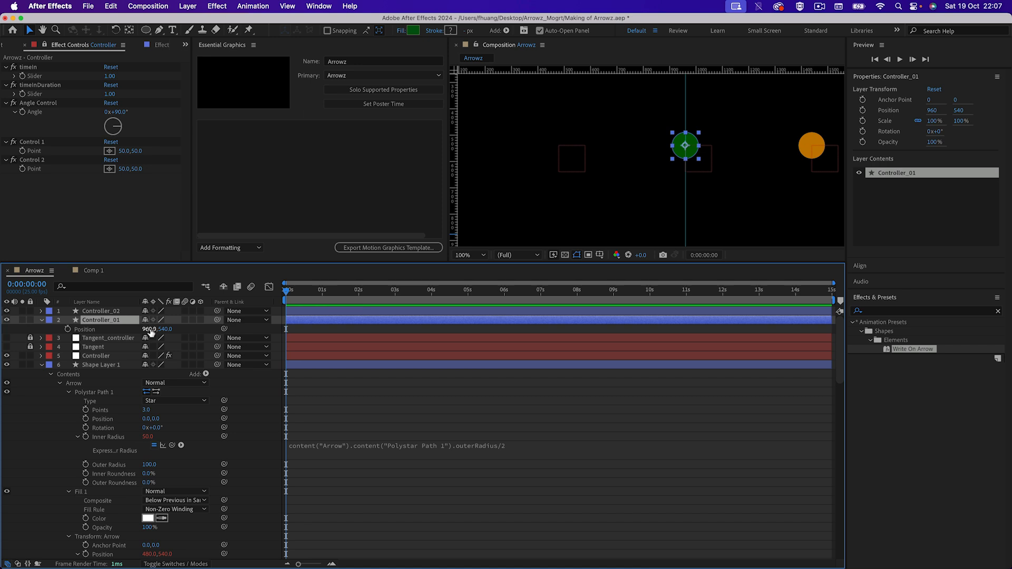
# Set Control 1's Point to 960, 540 and link Controller_01's Position to it
pyautogui.click(123, 151)
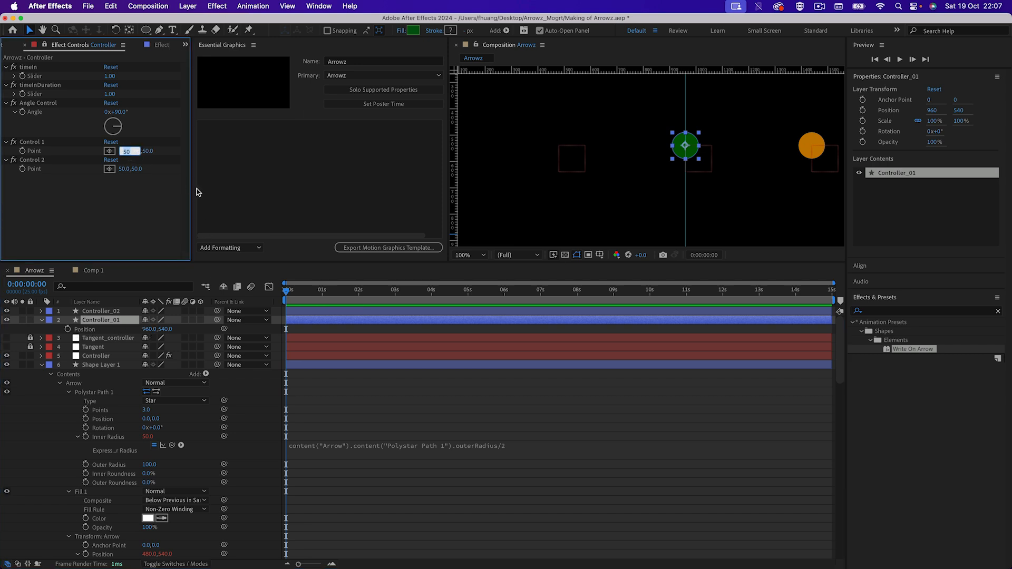
pyautogui.write('960')
pyautogui.press('Tab')
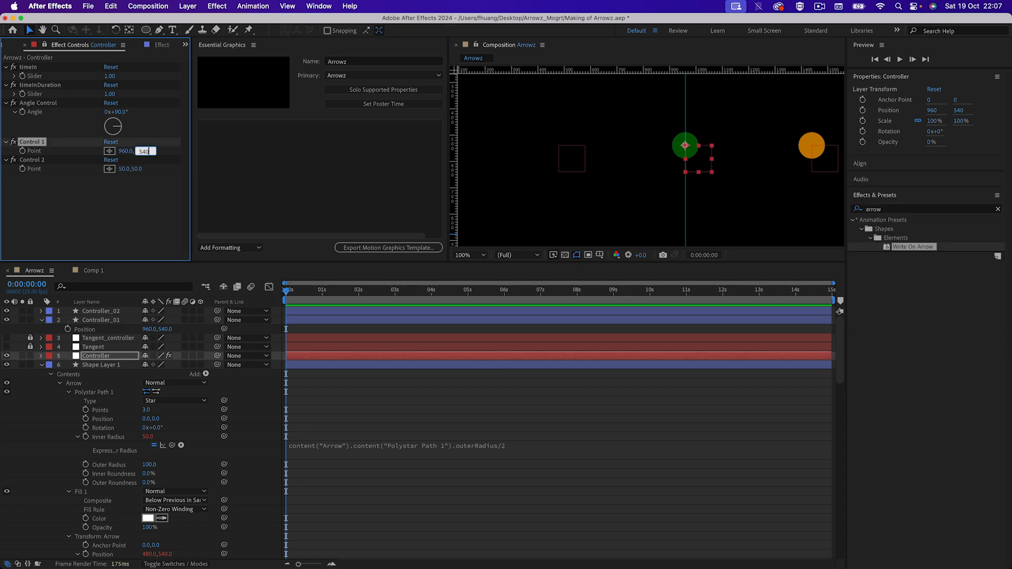
pyautogui.press('Tab')
pyautogui.click(85, 331)
pyautogui.moveTo(224, 328); pyautogui.dragTo(45, 154)
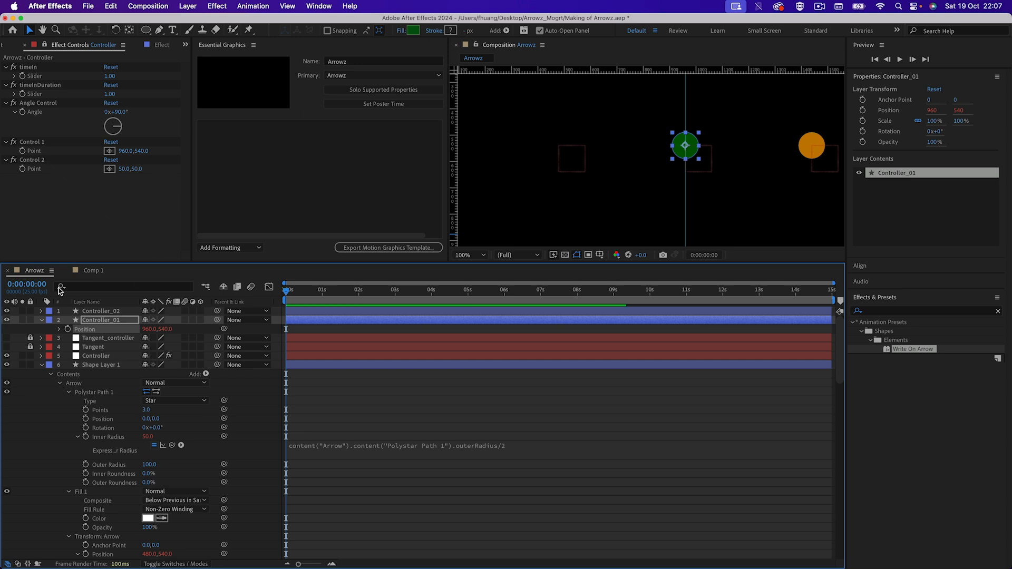
# Set Control 2's Point to 1440, 540 and link Controller_02's Position to it
pyautogui.click(102, 315)
pyautogui.press('p')
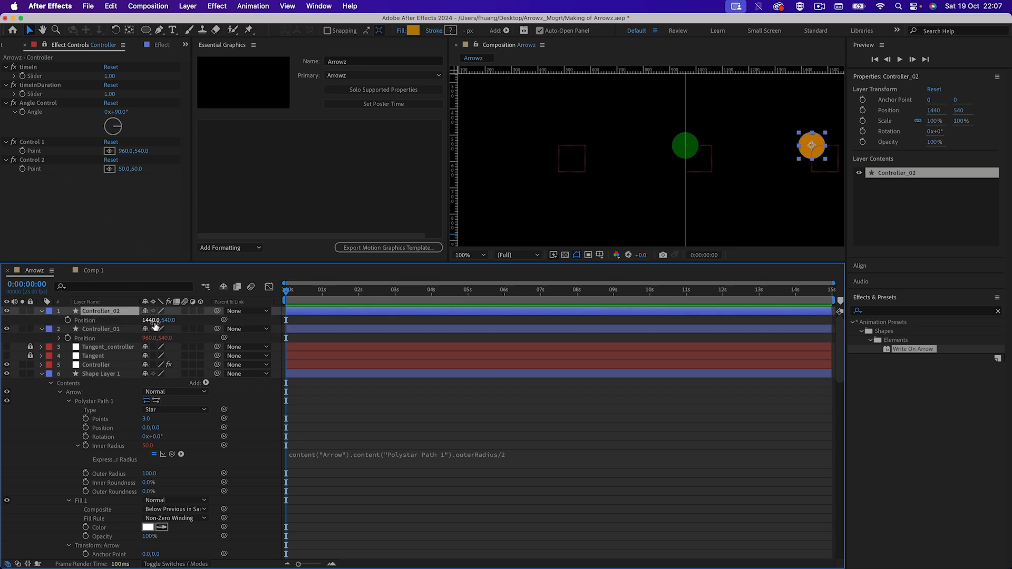
pyautogui.click(124, 170)
pyautogui.write('14')
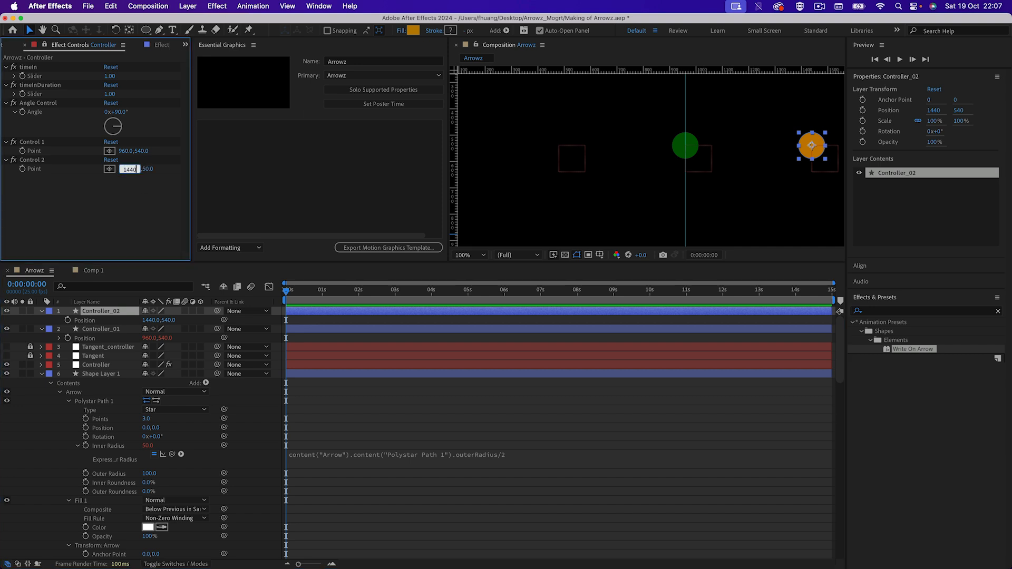
pyautogui.write('40')
pyautogui.press('Tab')
pyautogui.write('540')
pyautogui.press('Return')
pyautogui.click(80, 320)
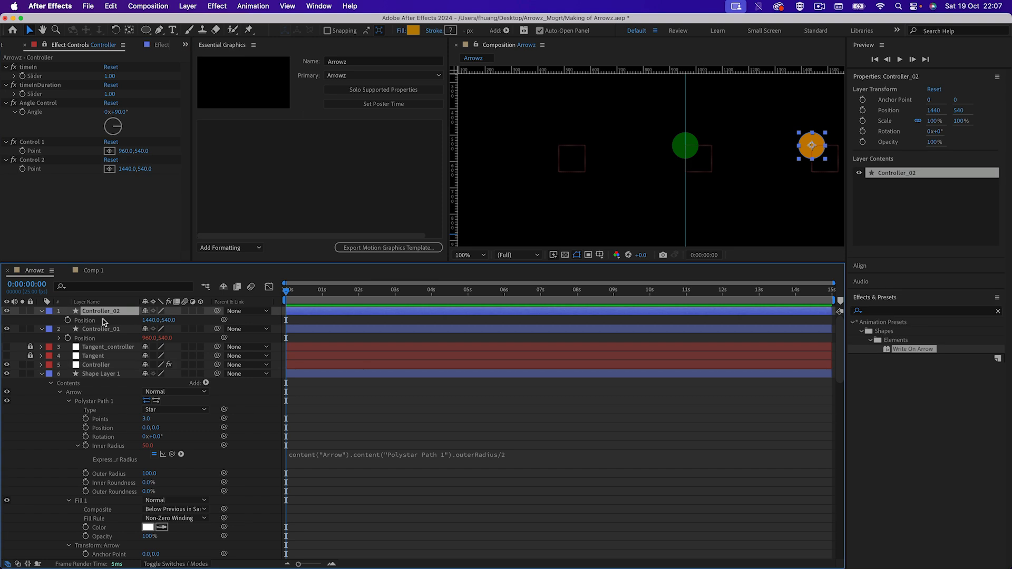
pyautogui.moveTo(224, 320); pyautogui.dragTo(50, 173)
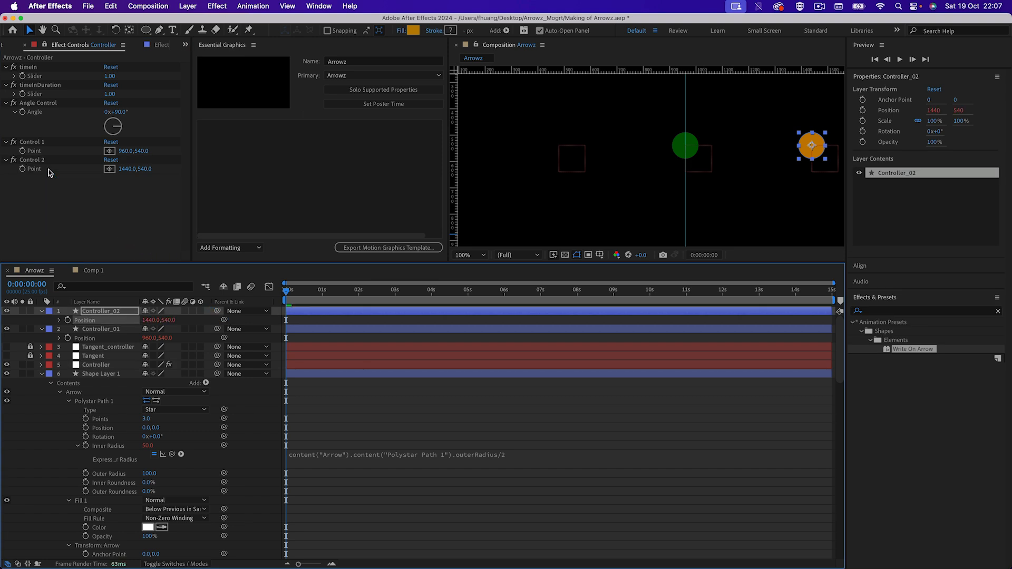
# Add the Point properties of Control 1 and Control 2 to Essential Graphics
pyautogui.rightClick(34, 151)
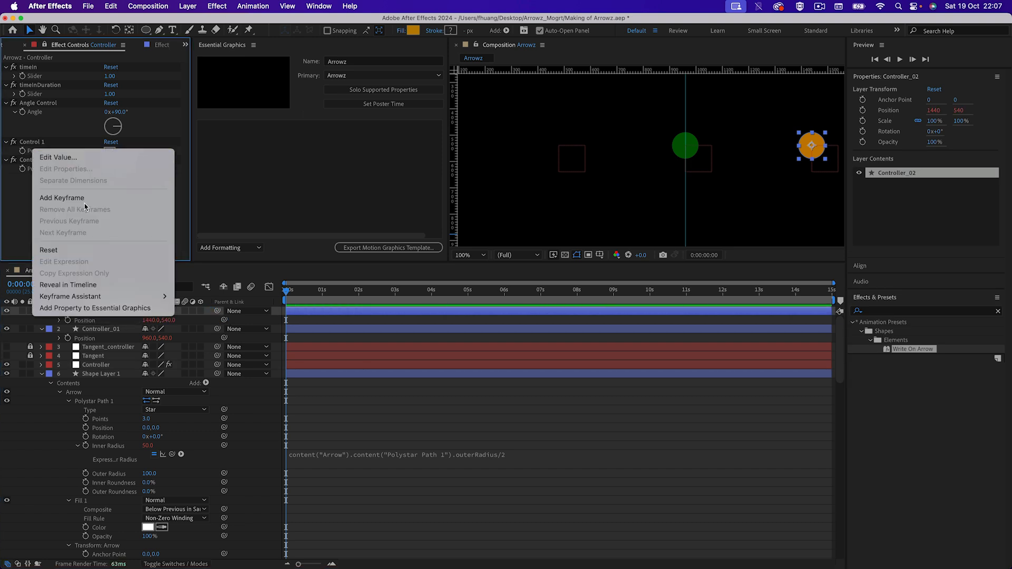
pyautogui.click(29, 152)
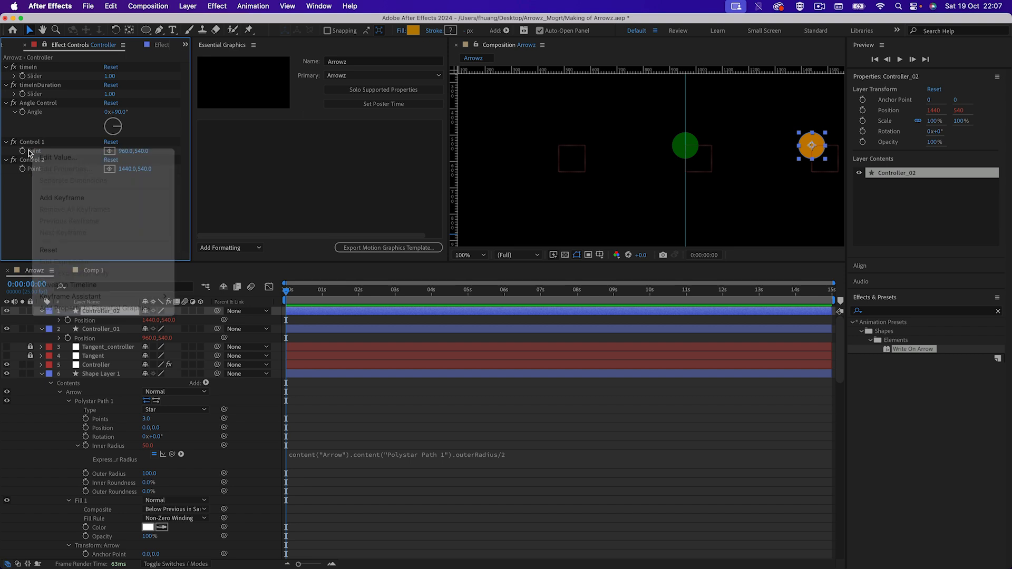
pyautogui.rightClick(32, 153)
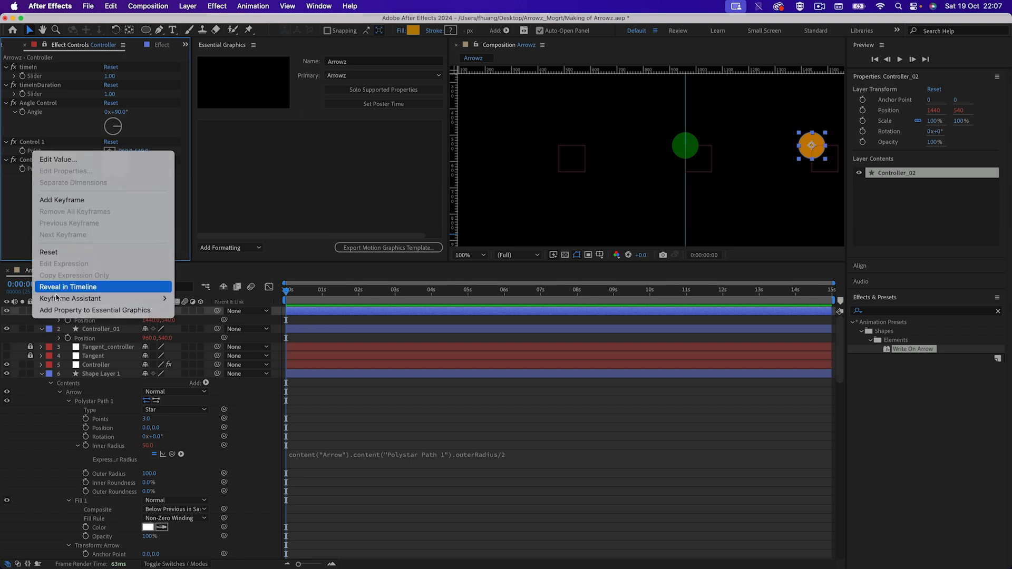
pyautogui.click(64, 311)
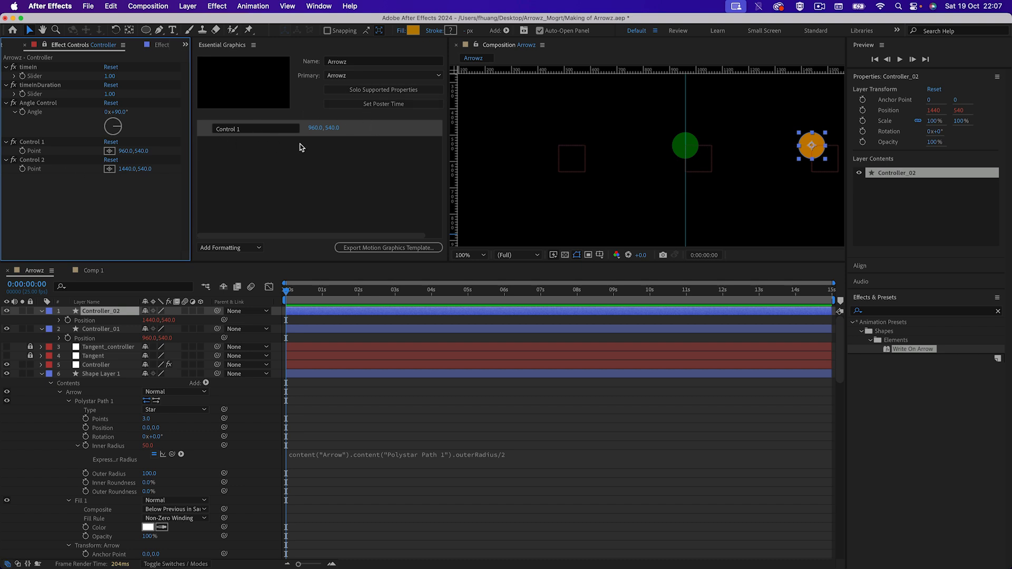
pyautogui.rightClick(36, 170)
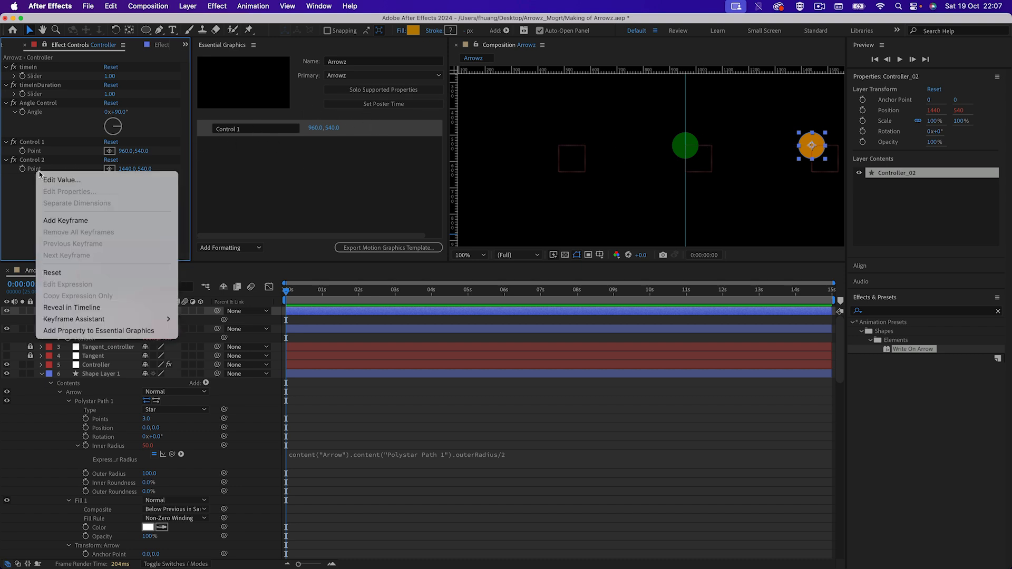
pyautogui.click(77, 331)
pyautogui.click(368, 194)
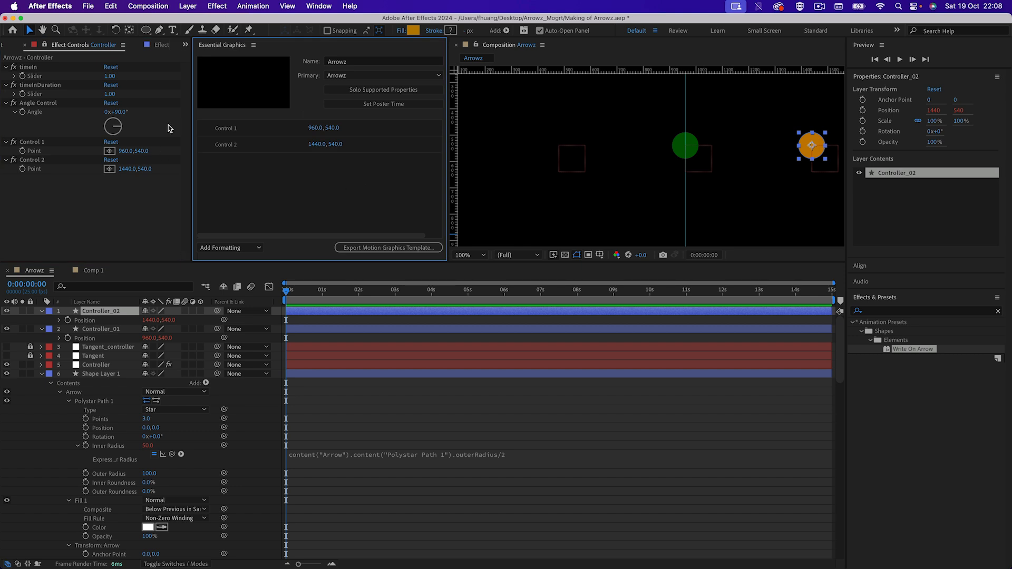
# At 0:00:02:09, try shifting the exposed Control 1 vertically to about 712 and Control 2 vertically, and undo both changes
pyautogui.click(333, 127)
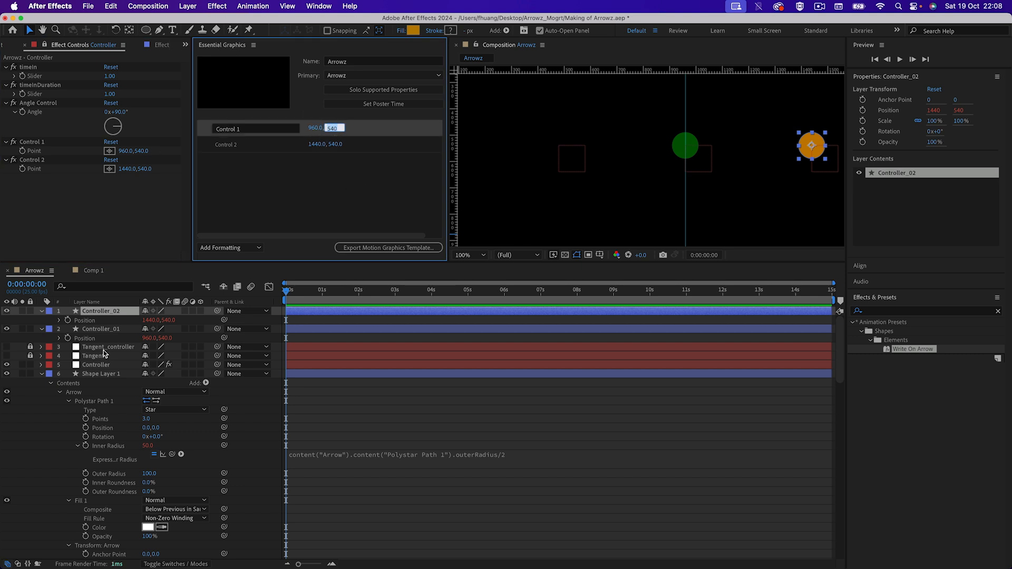
pyautogui.moveTo(319, 291); pyautogui.dragTo(373, 294)
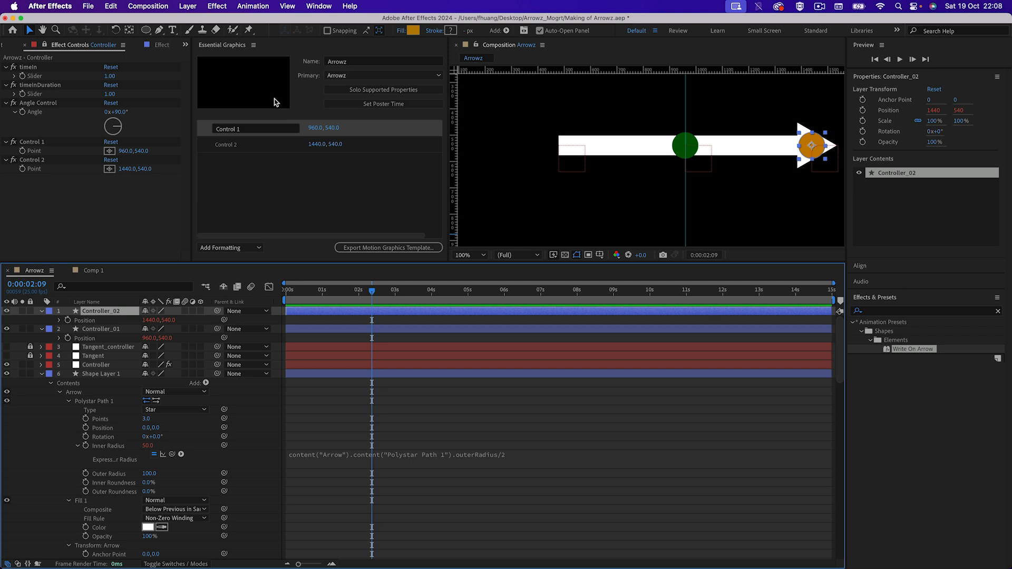
pyautogui.moveTo(334, 128); pyautogui.dragTo(478, 171)
pyautogui.scroll(-2, 786, 162)
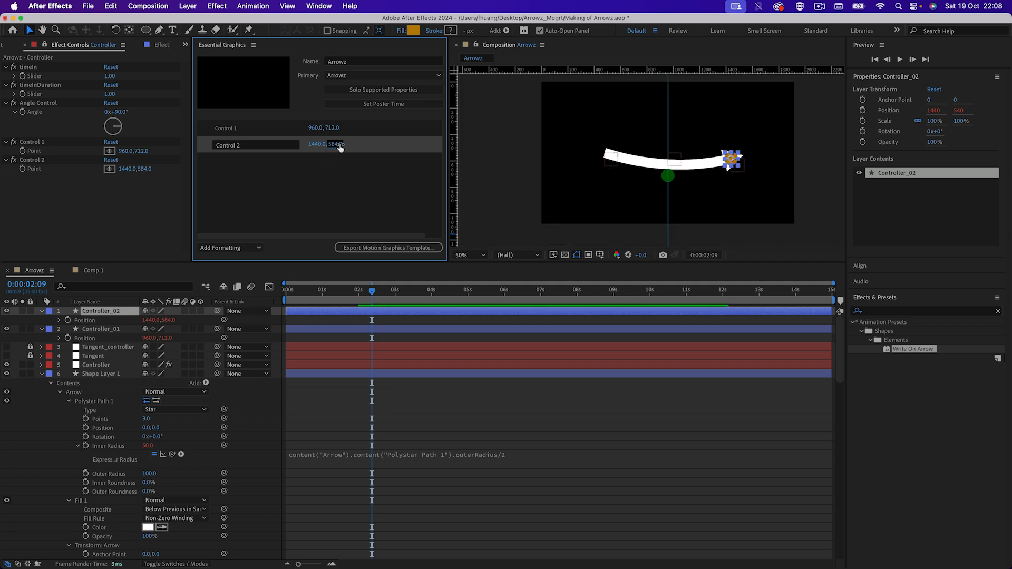
pyautogui.hotkey('ctrl', 'z')
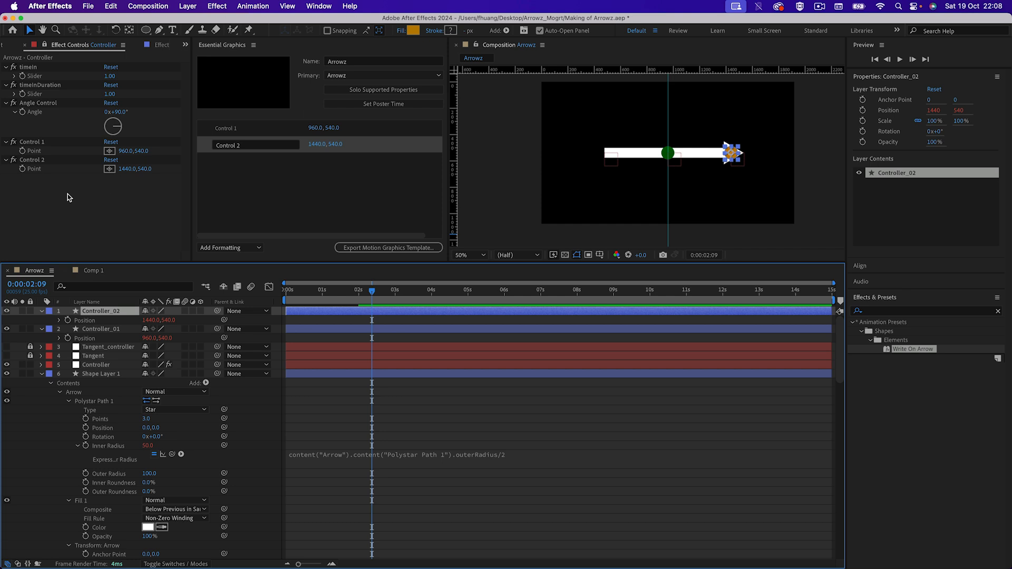
# Add a Checkbox Control to the Controller layer and rename it Show Control 1
pyautogui.rightClick(42, 199)
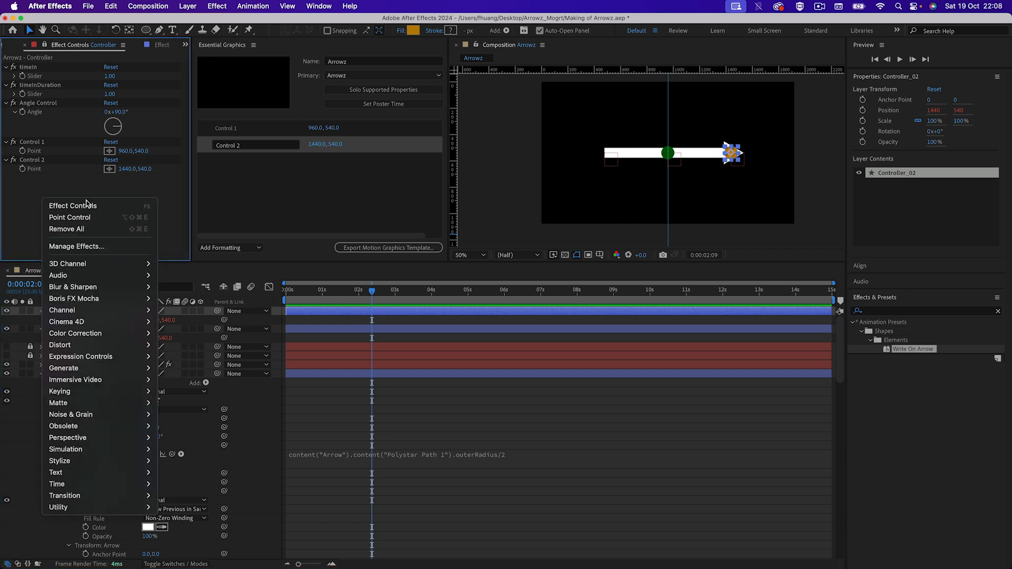
pyautogui.click(15, 200)
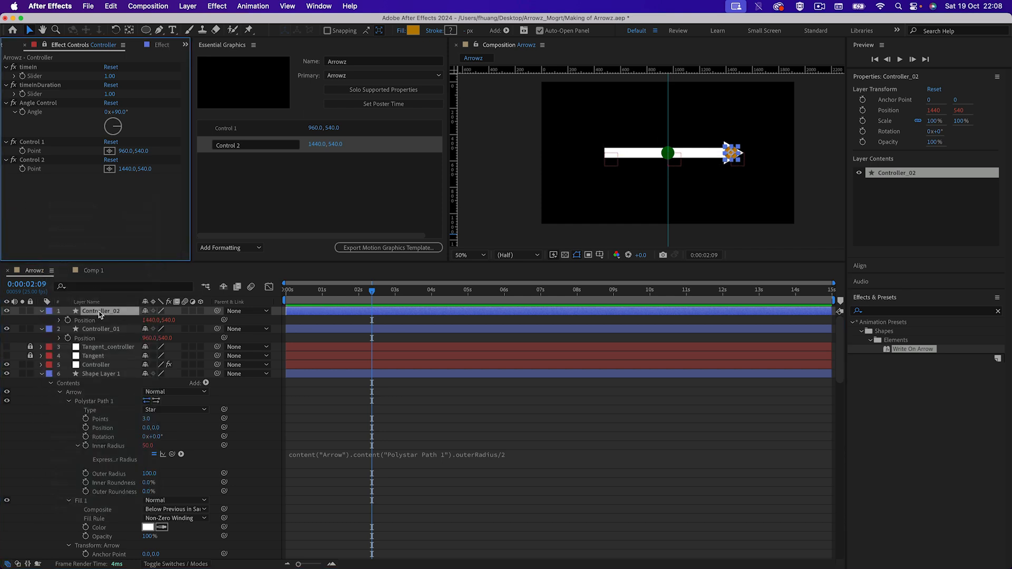
pyautogui.click(96, 365)
pyautogui.rightClick(91, 201)
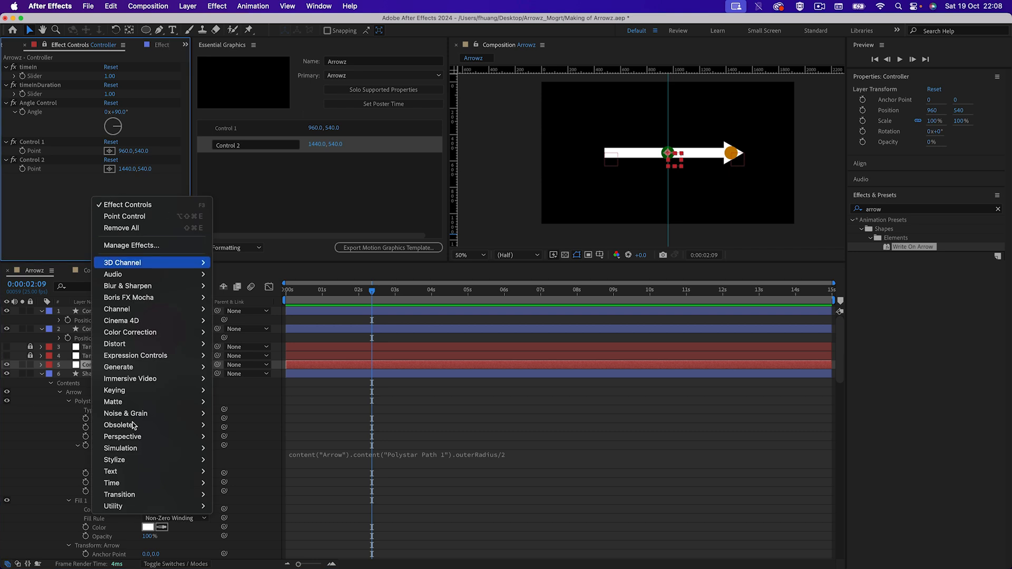
pyautogui.moveTo(152, 358)
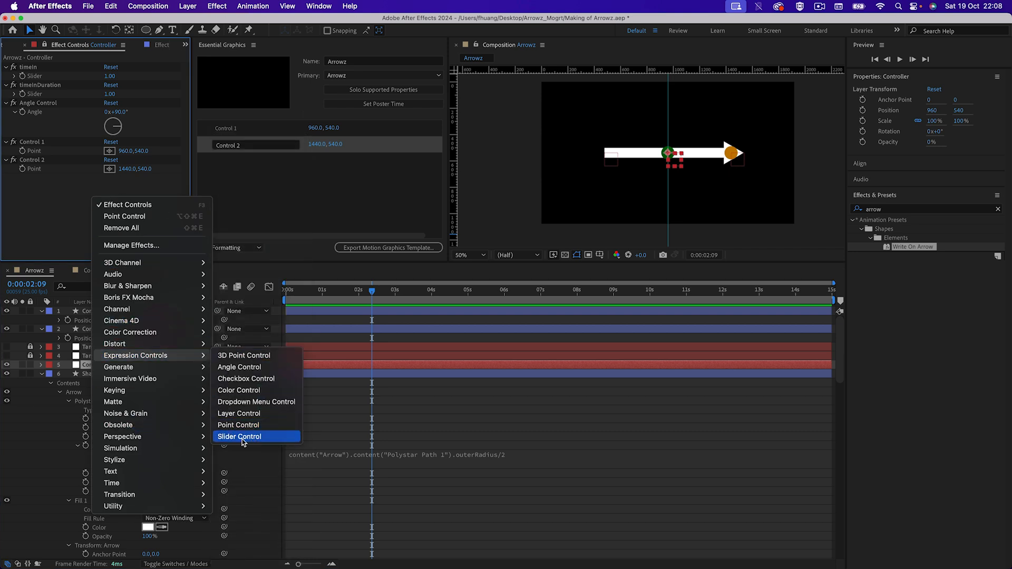
pyautogui.click(237, 378)
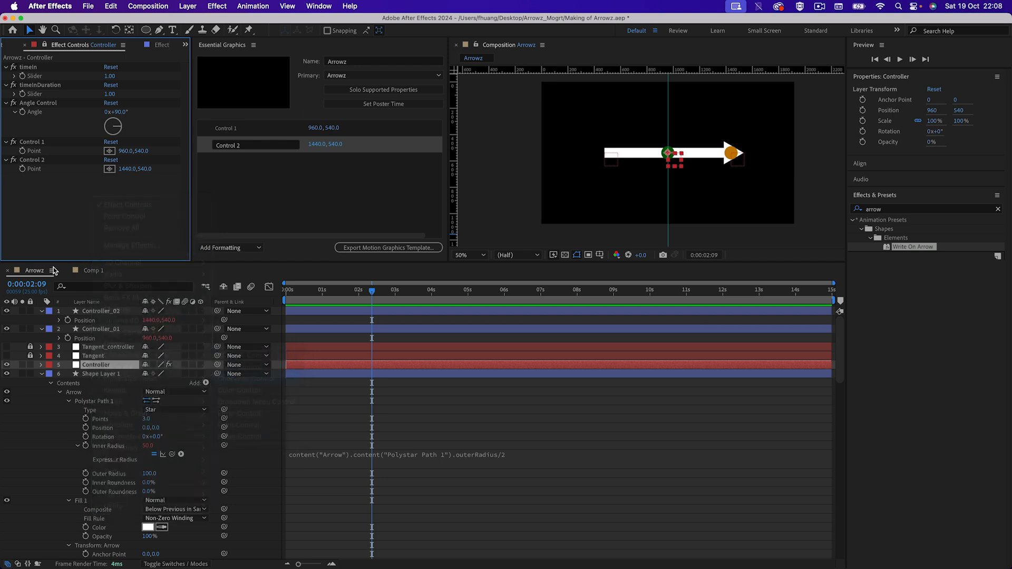
pyautogui.press('Return')
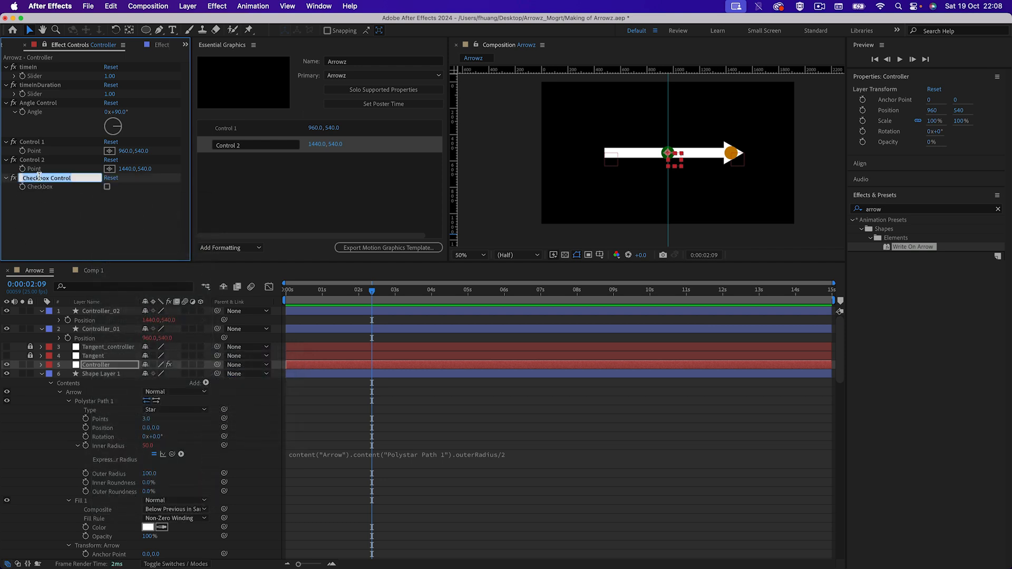
pyautogui.write('Show')
pyautogui.press('Return')
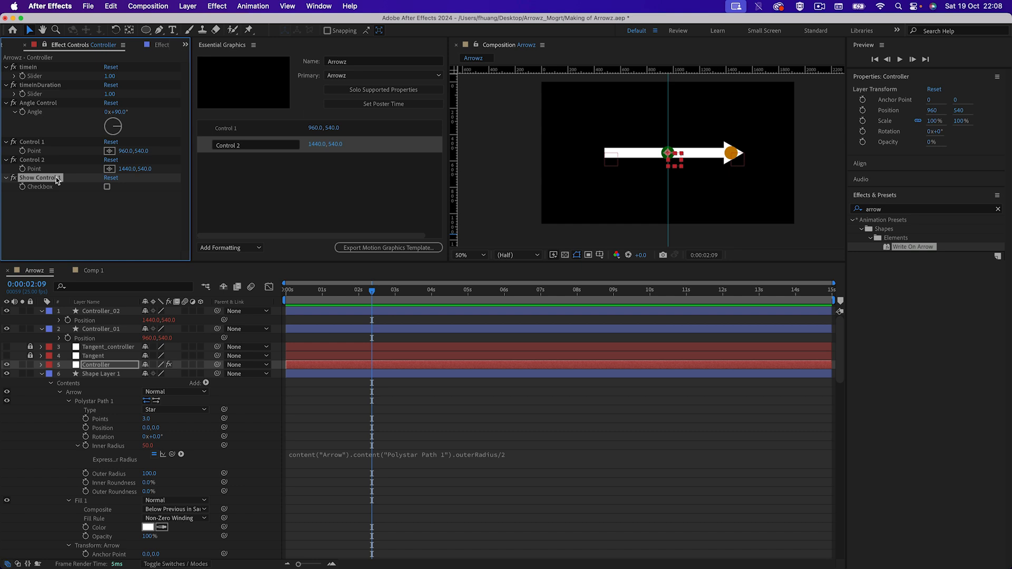
# Duplicate the Show Control 1 effect as Show Control 2 and enable both checkboxes
pyautogui.press('super+d')
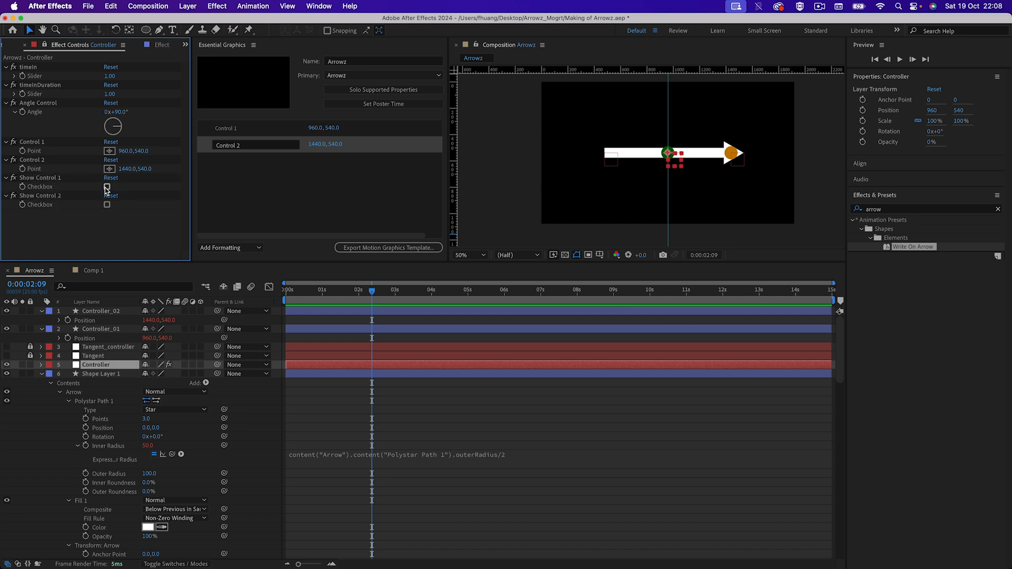
pyautogui.click(108, 187)
pyautogui.click(108, 187)
pyautogui.click(107, 187)
pyautogui.click(107, 205)
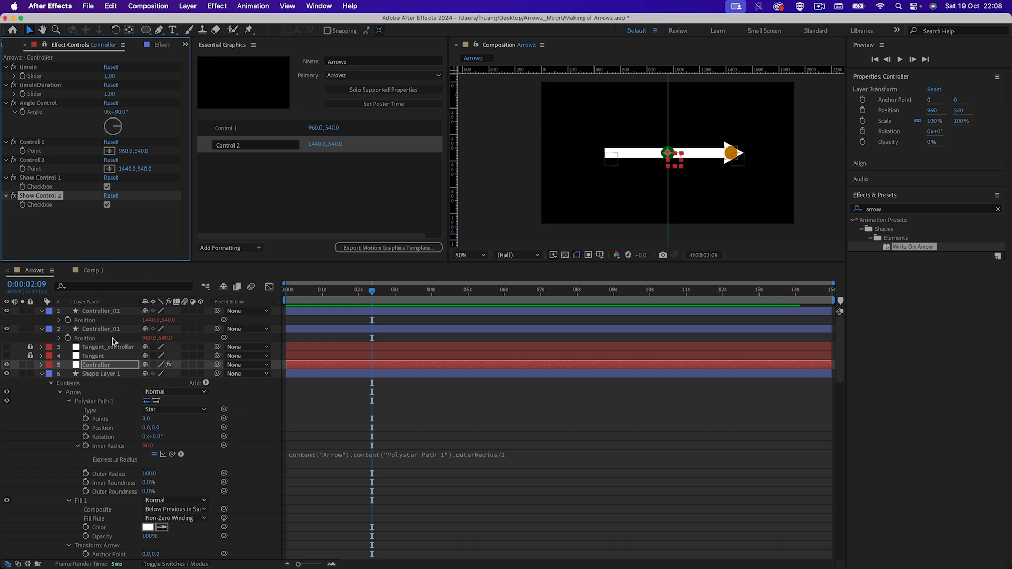
# Link Controller_01's Opacity to the Show Control 1 checkbox multiplied by 100, and test it by toggling the checkbox
pyautogui.click(106, 330)
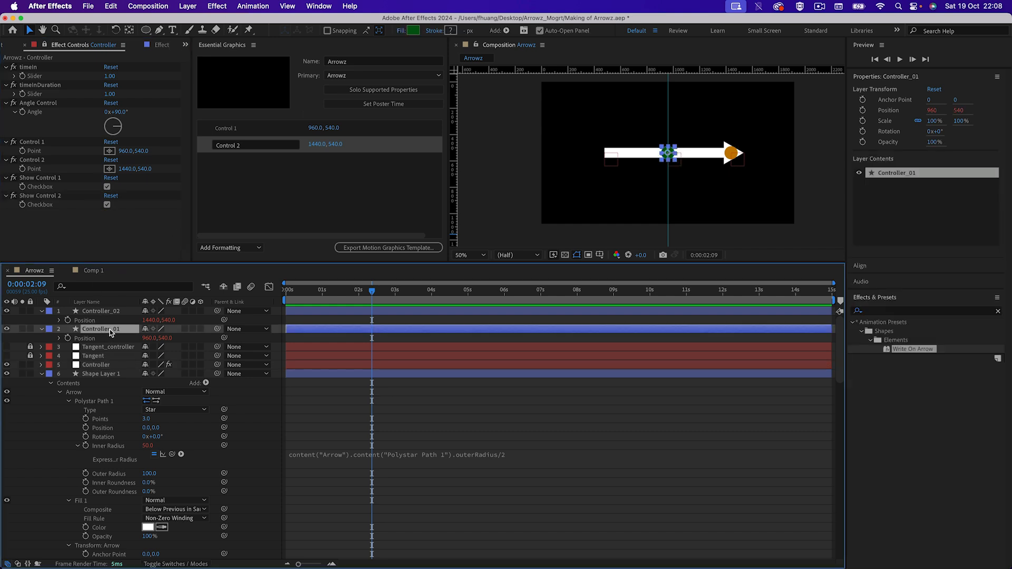
pyautogui.keyDown('shift'); pyautogui.click(105, 312); pyautogui.keyUp('shift')
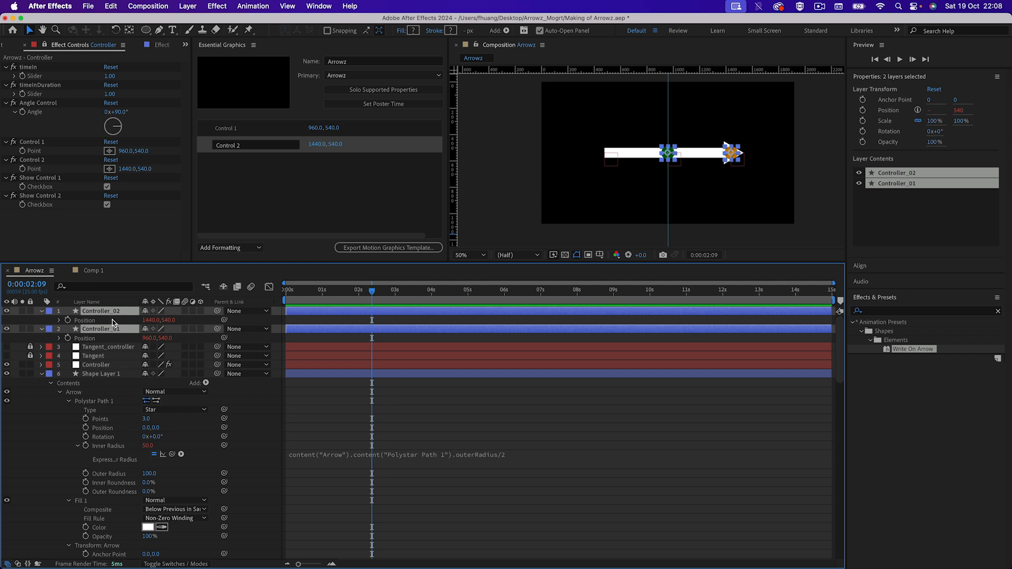
pyautogui.press('t')
pyautogui.click(79, 239)
pyautogui.moveTo(225, 338); pyautogui.dragTo(42, 190)
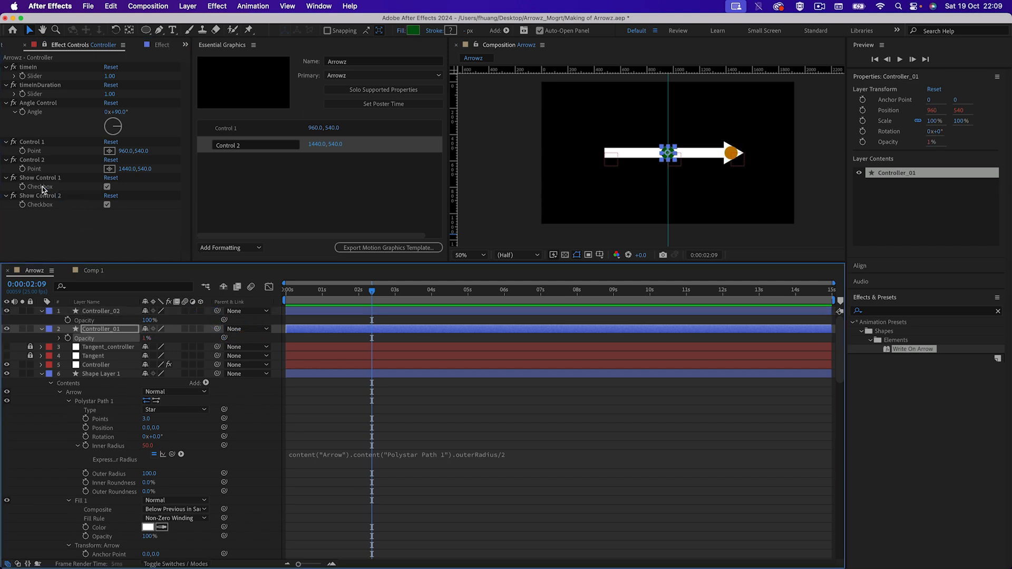
pyautogui.click(60, 339)
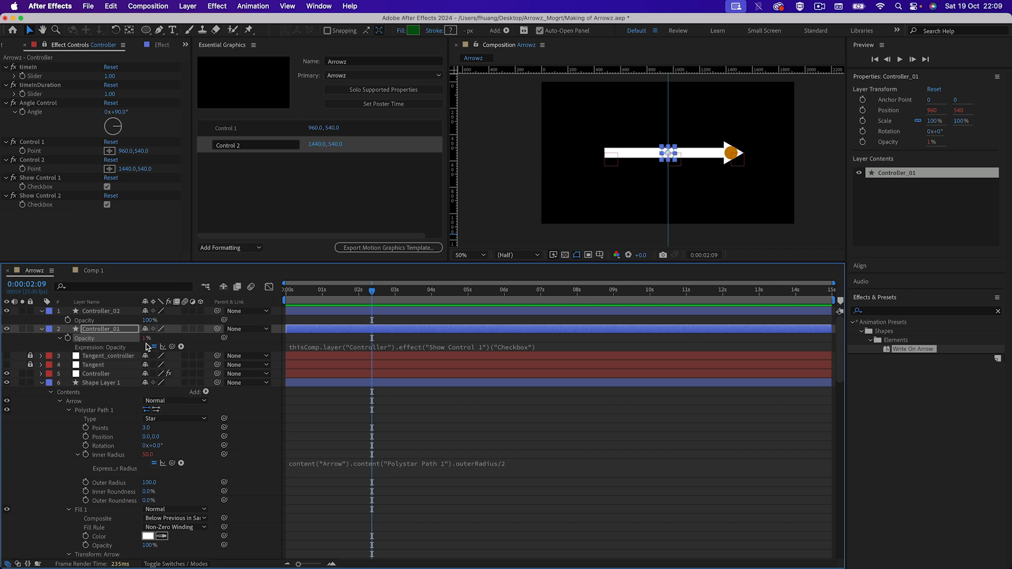
pyautogui.click(577, 348)
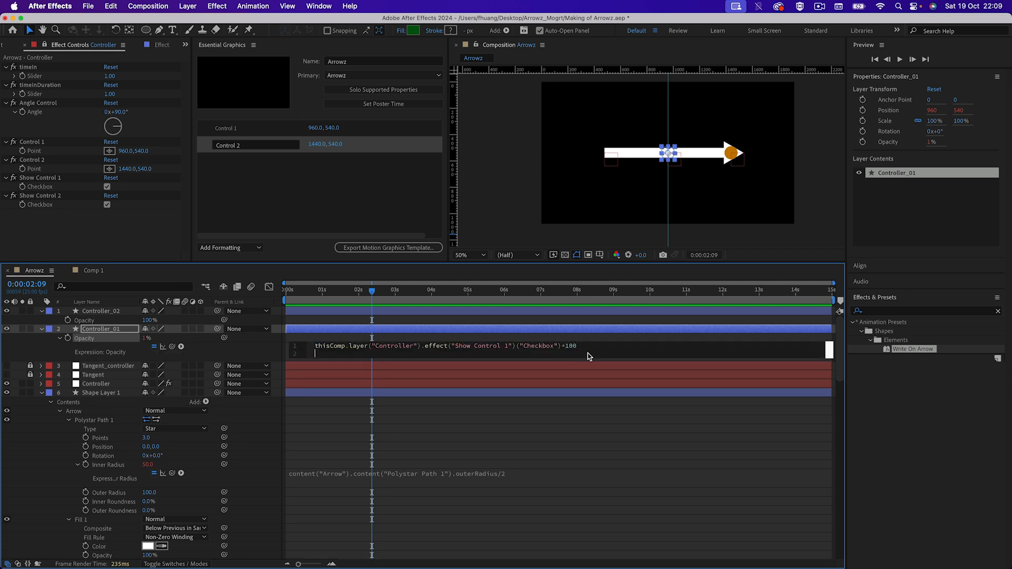
pyautogui.click(42, 350)
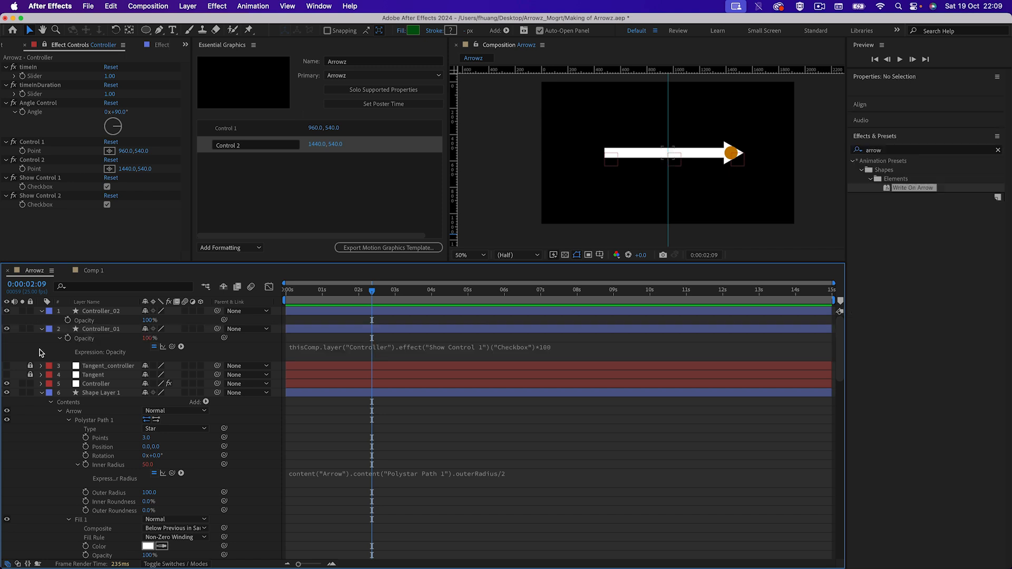
pyautogui.click(109, 189)
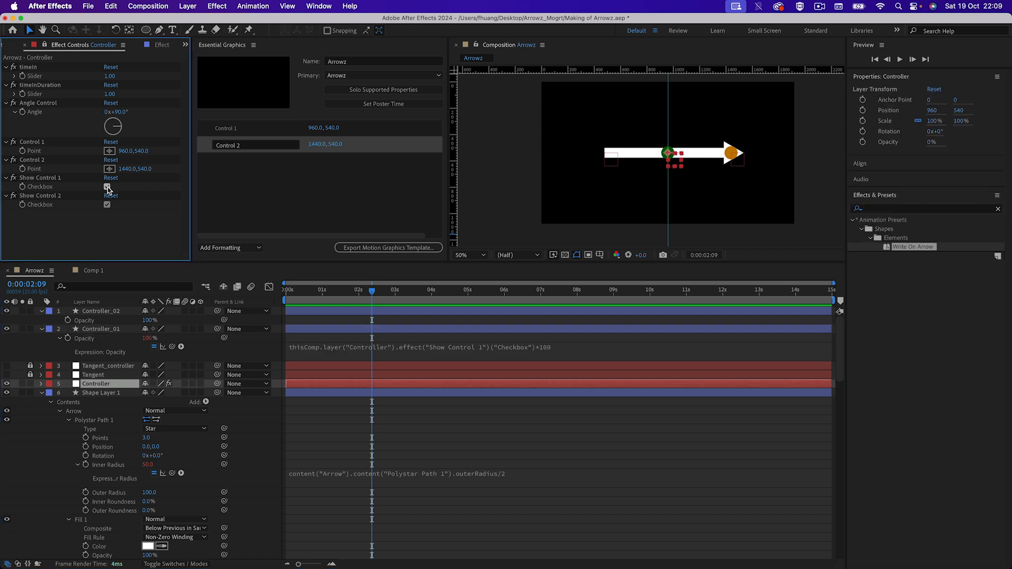
pyautogui.click(108, 187)
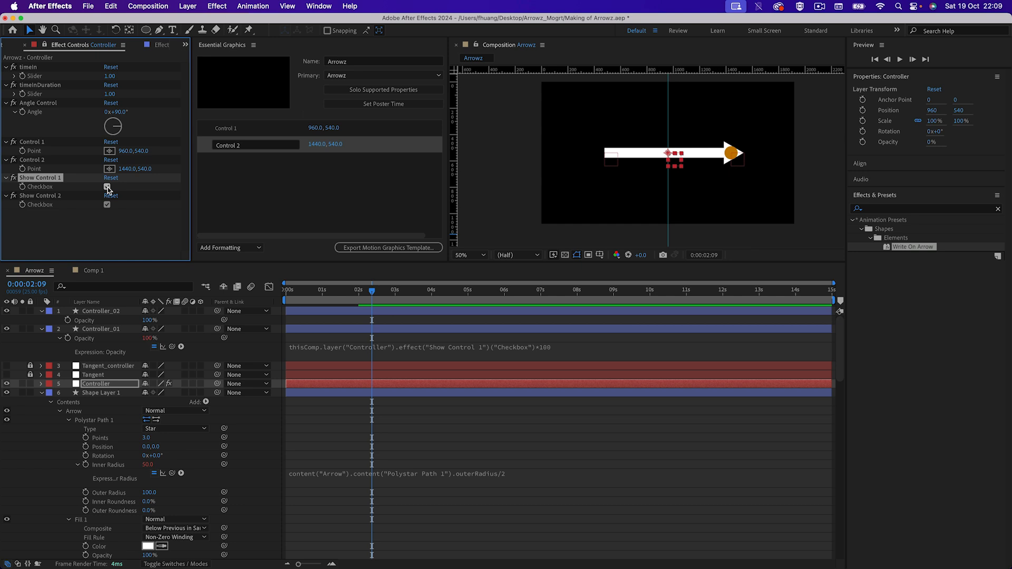
# Link Controller_02's Opacity to the Show Control 2 checkbox multiplied by 100
pyautogui.click(83, 322)
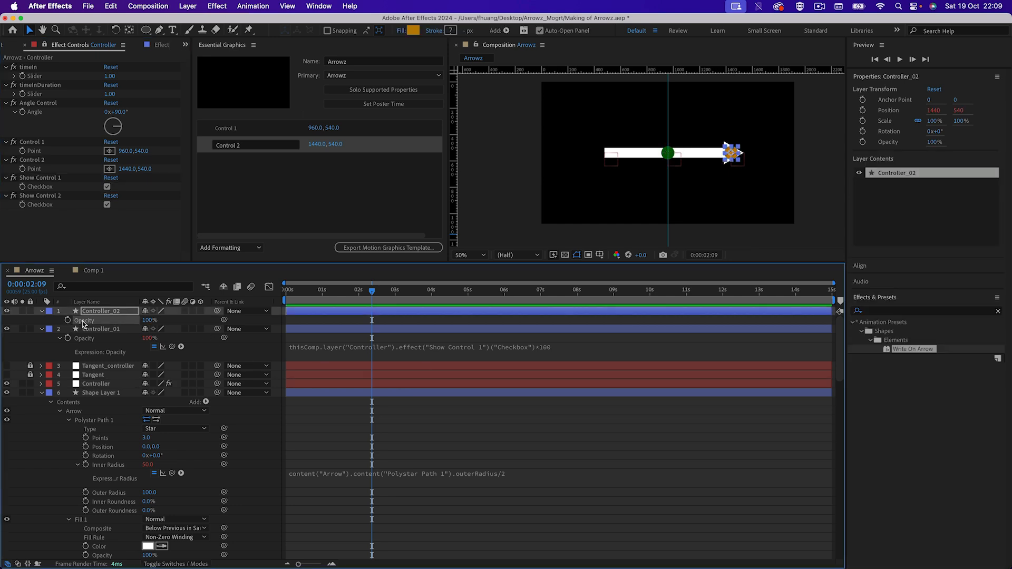
pyautogui.moveTo(224, 320); pyautogui.dragTo(40, 205)
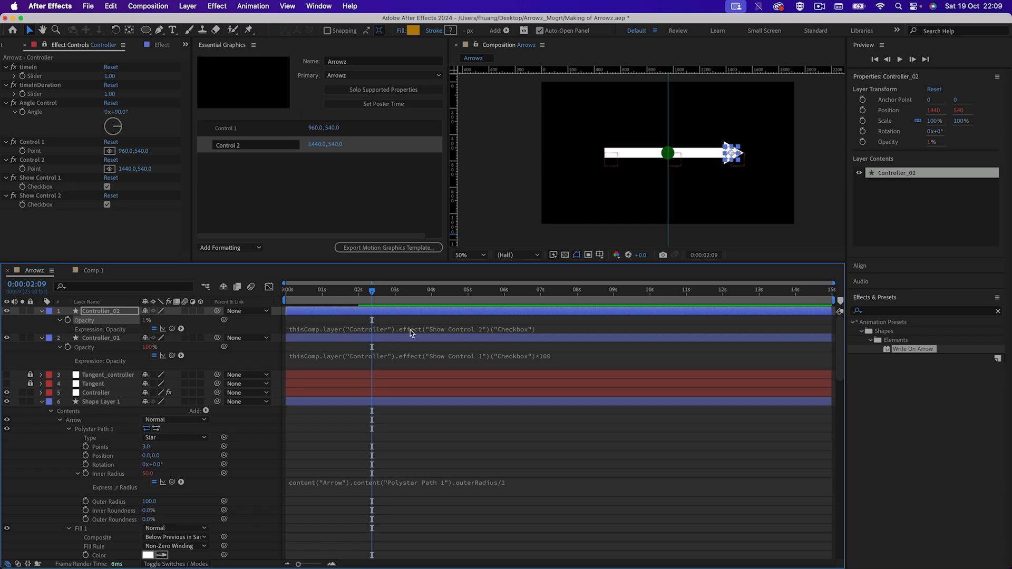
pyautogui.click(547, 331)
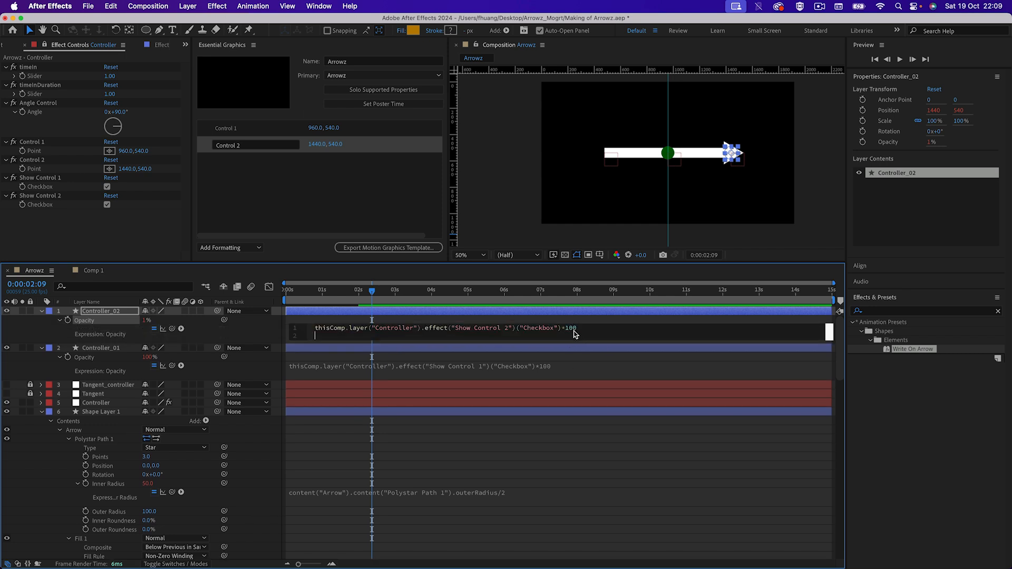
pyautogui.click(51, 229)
# Add the Show Control 1 and Show Control 2 checkboxes to Essential Graphics and place them above Control 1 and Control 2
pyautogui.rightClick(41, 189)
pyautogui.rightClick(42, 190)
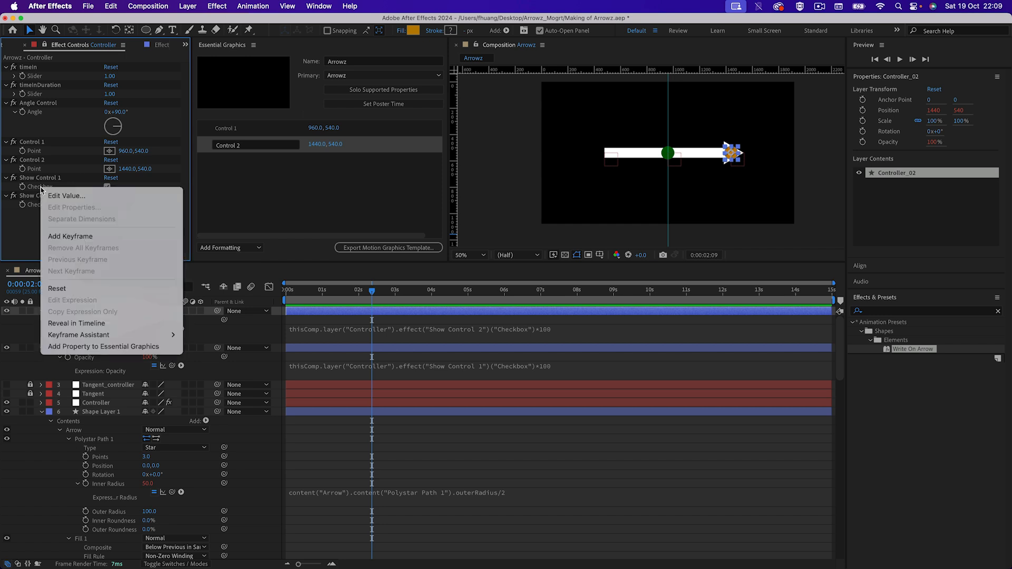
pyautogui.click(74, 349)
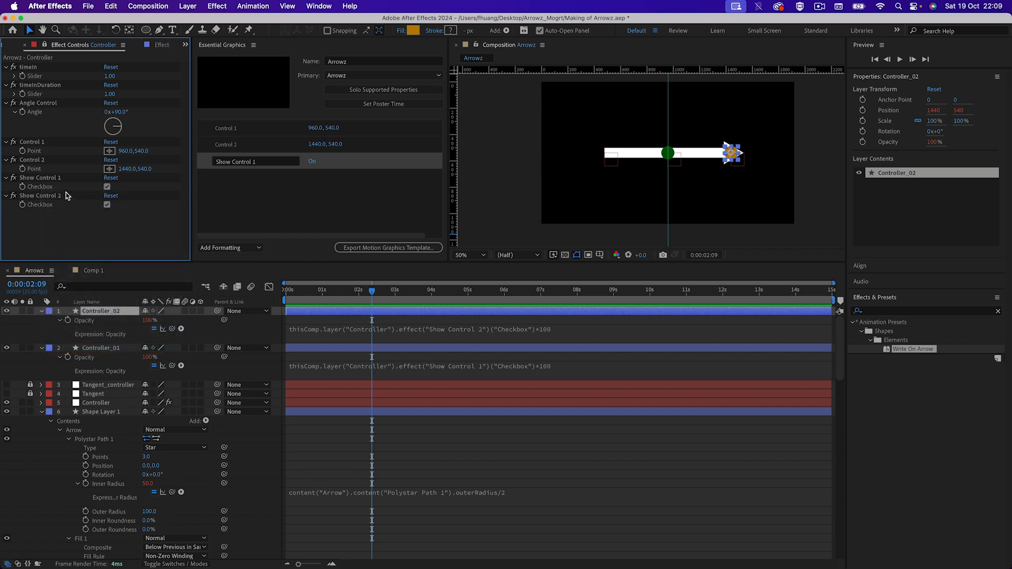
pyautogui.rightClick(44, 205)
pyautogui.click(74, 364)
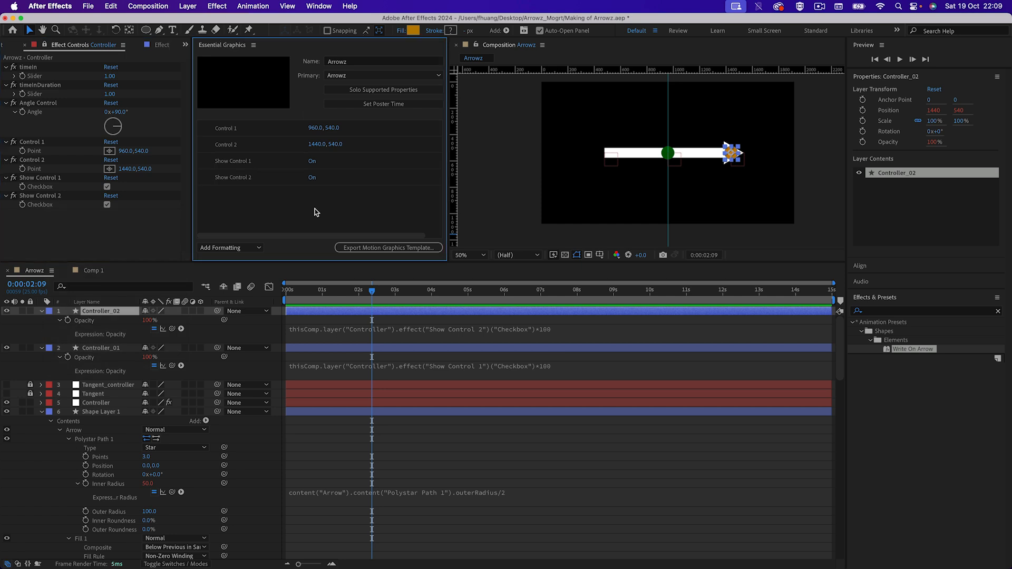
pyautogui.moveTo(336, 161); pyautogui.dragTo(331, 127)
pyautogui.moveTo(330, 178); pyautogui.dragTo(332, 144)
# Switch Show Control 1 and Show Control 2 off in Essential Graphics, testing Show Control 1 on and off again
pyautogui.click(313, 129)
pyautogui.click(313, 145)
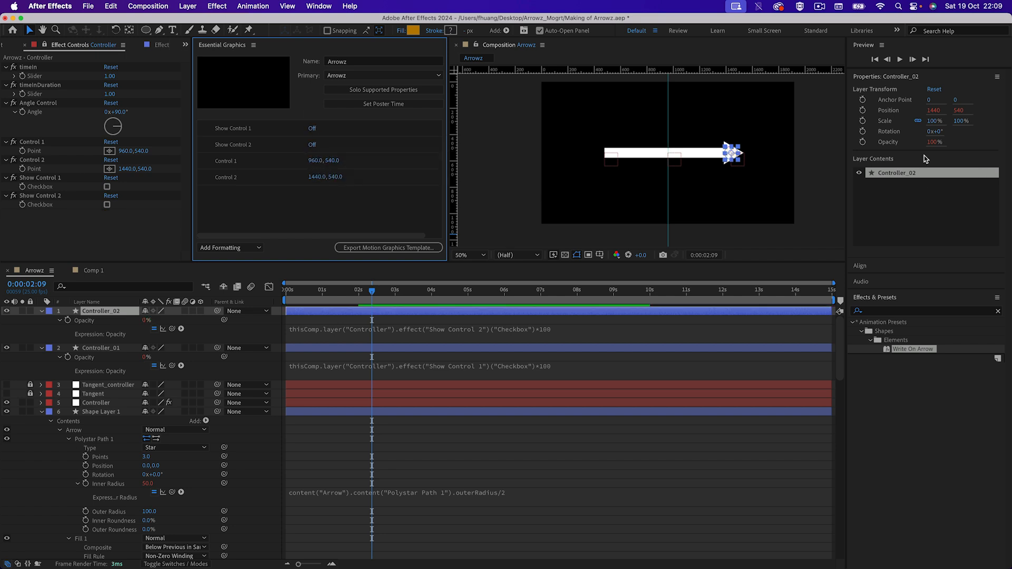
pyautogui.click(313, 129)
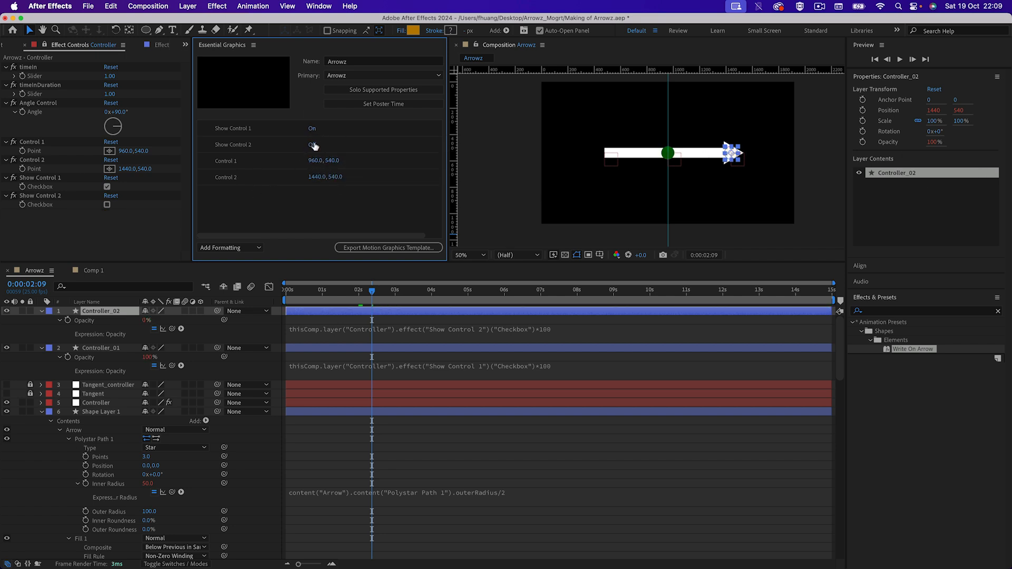
pyautogui.click(312, 129)
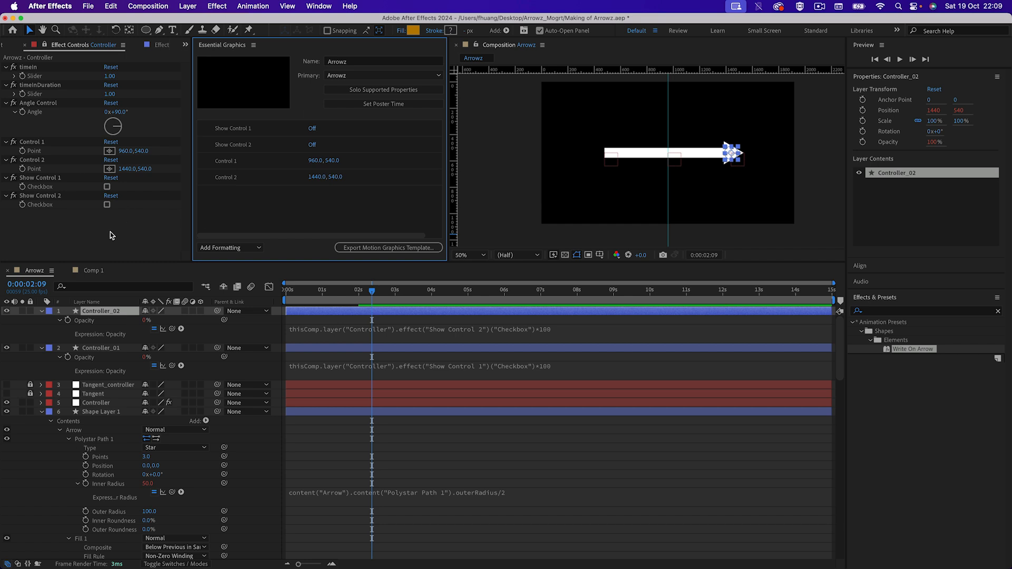
# Add the Controller's timeIn and timeInDuration sliders to Essential Graphics
pyautogui.rightClick(37, 77)
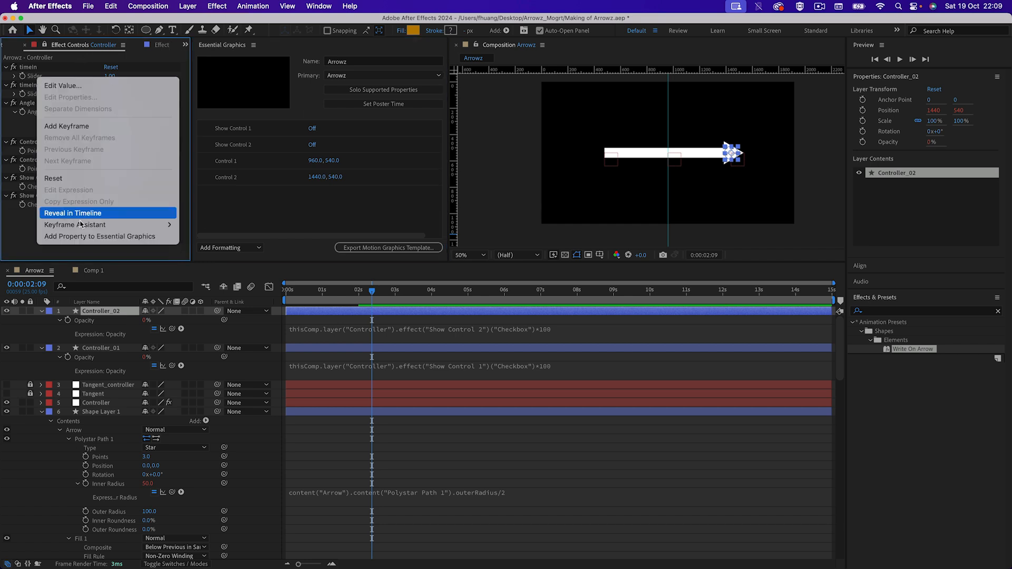
pyautogui.click(97, 236)
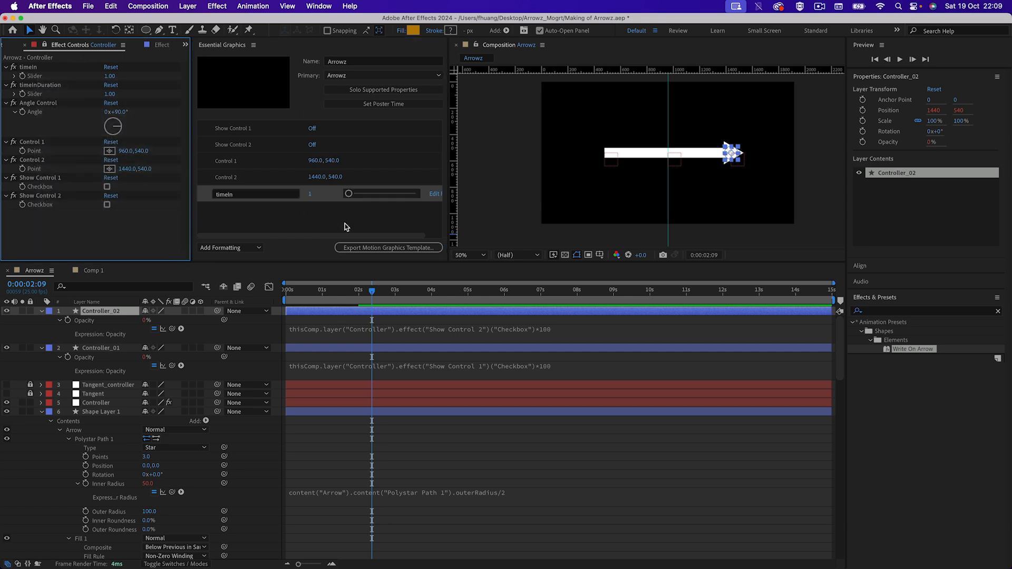
pyautogui.click(335, 213)
pyautogui.rightClick(36, 94)
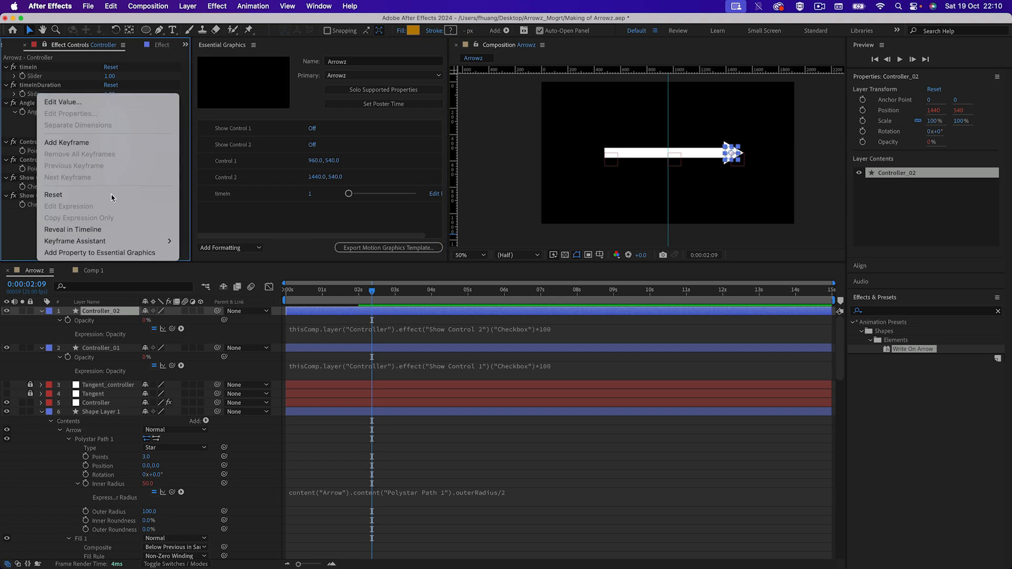
pyautogui.click(89, 253)
pyautogui.click(330, 226)
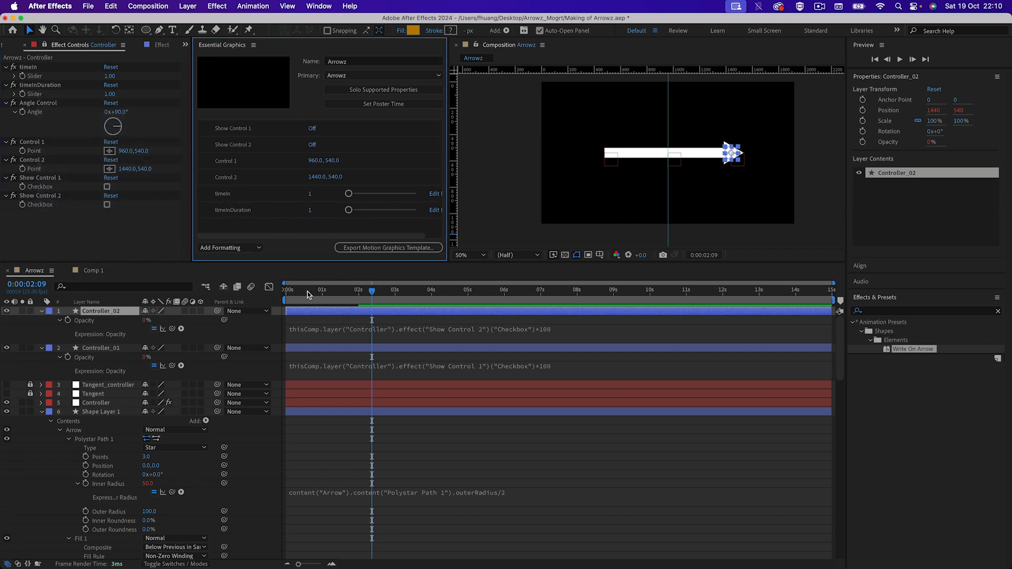
# Set timeIn to 2 and timeInDuration to 3 in Essential Graphics, and preview the arrow animation from the start
pyautogui.click(341, 290)
pyautogui.click(317, 194)
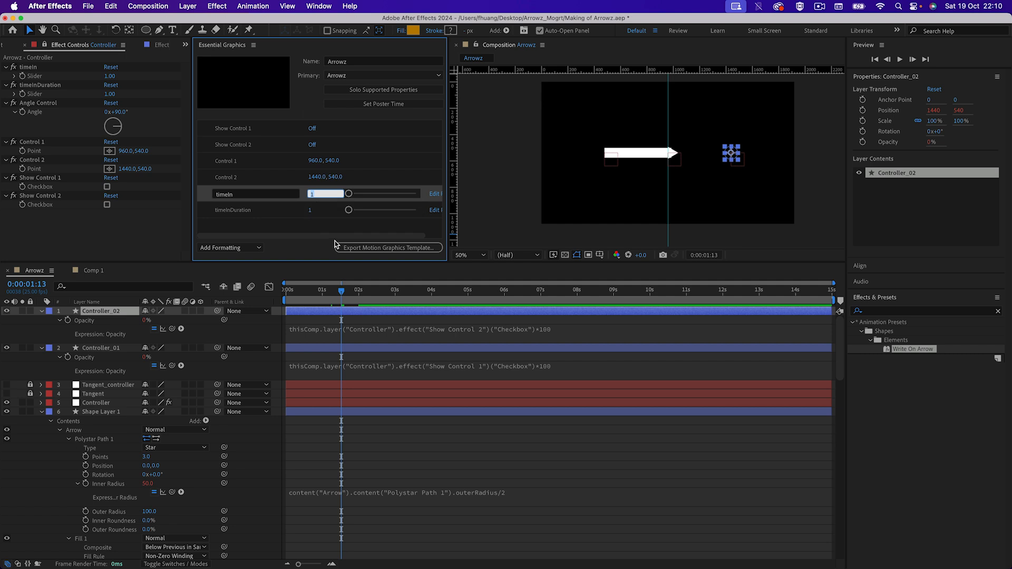
pyautogui.write('2')
pyautogui.click(310, 211)
pyautogui.write('3')
pyautogui.moveTo(340, 295); pyautogui.dragTo(268, 291)
pyautogui.press('space')
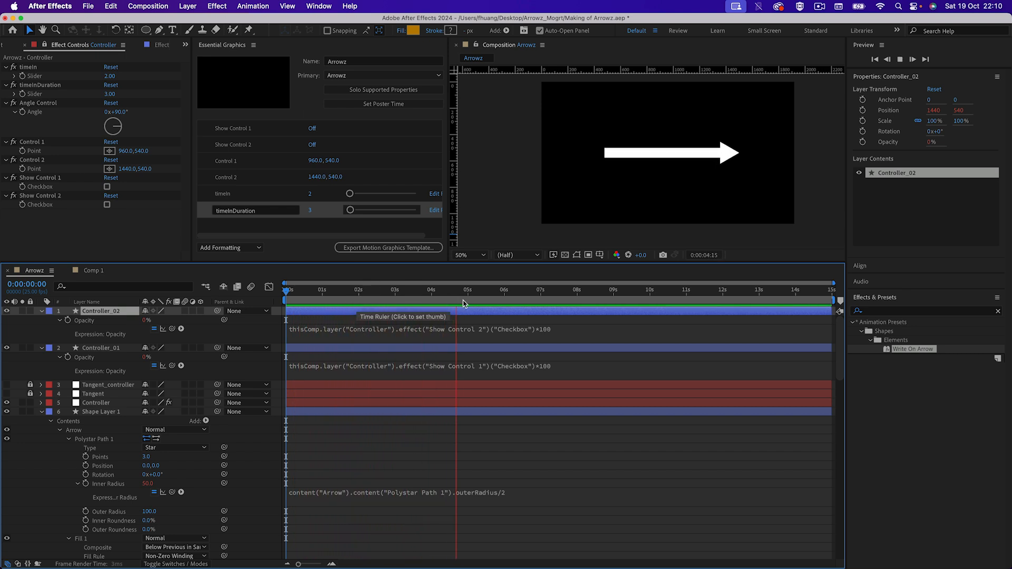
pyautogui.moveTo(468, 298)
pyautogui.mouseDown()
pyautogui.moveTo(501, 295)
pyautogui.moveTo(399, 295)
pyautogui.moveTo(462, 295)
pyautogui.mouseUp()
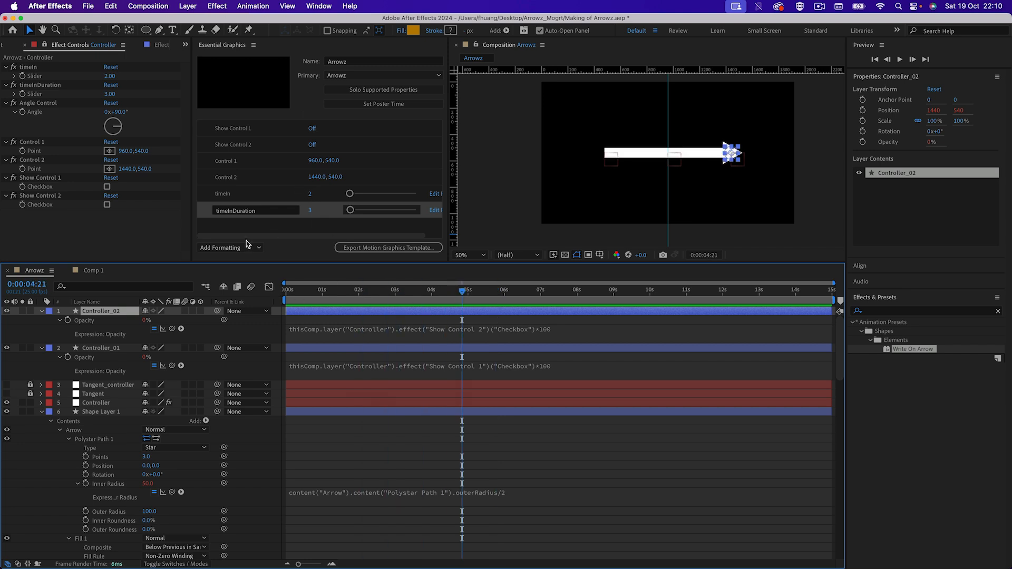
# Enlarge the area above the timeline and add a Color Control effect to the Controller layer
pyautogui.click(310, 226)
pyautogui.moveTo(296, 262); pyautogui.dragTo(296, 303)
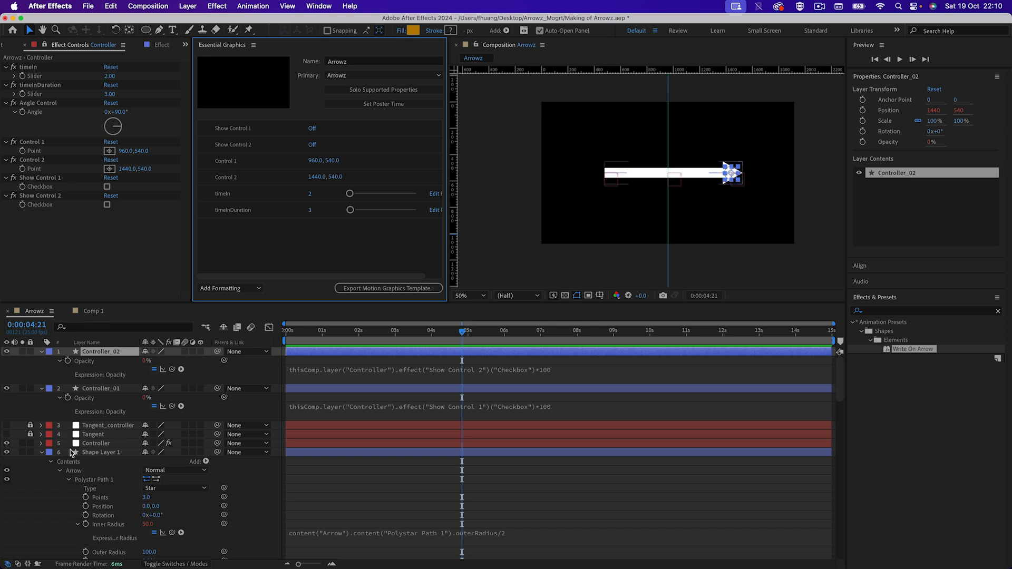
pyautogui.click(96, 453)
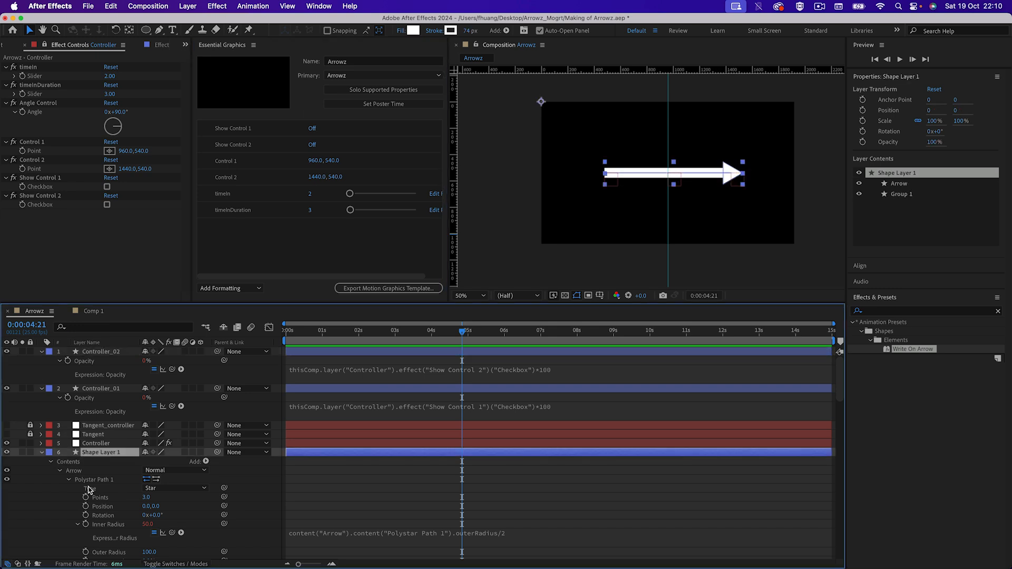
pyautogui.scroll(-3, 120, 498)
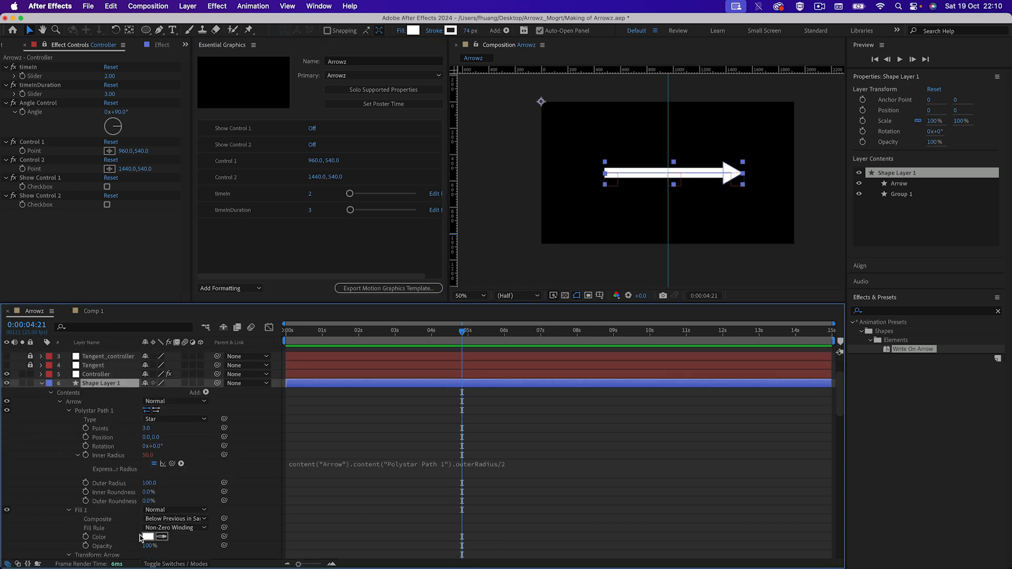
pyautogui.rightClick(55, 238)
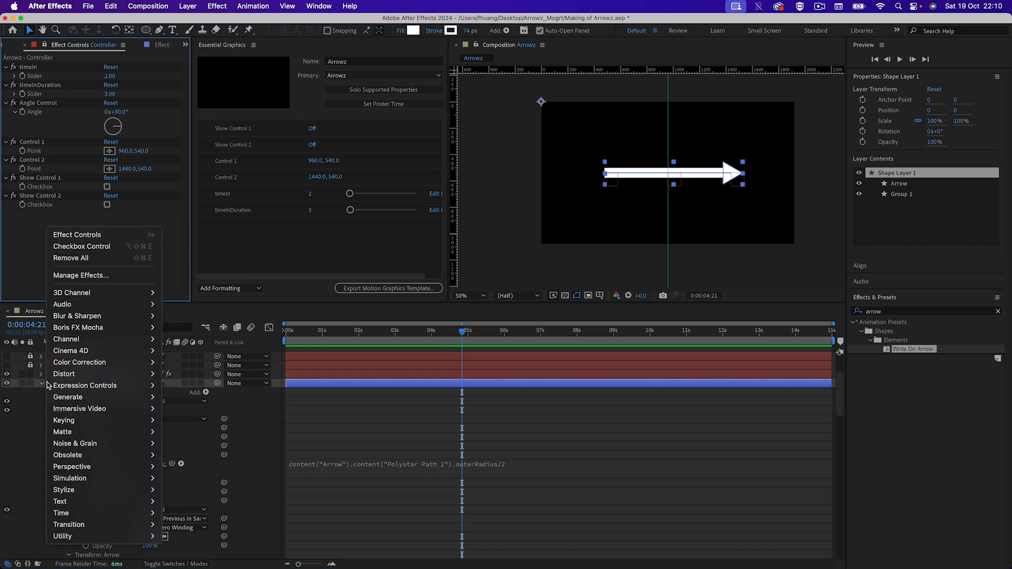
pyautogui.click(41, 418)
pyautogui.click(101, 375)
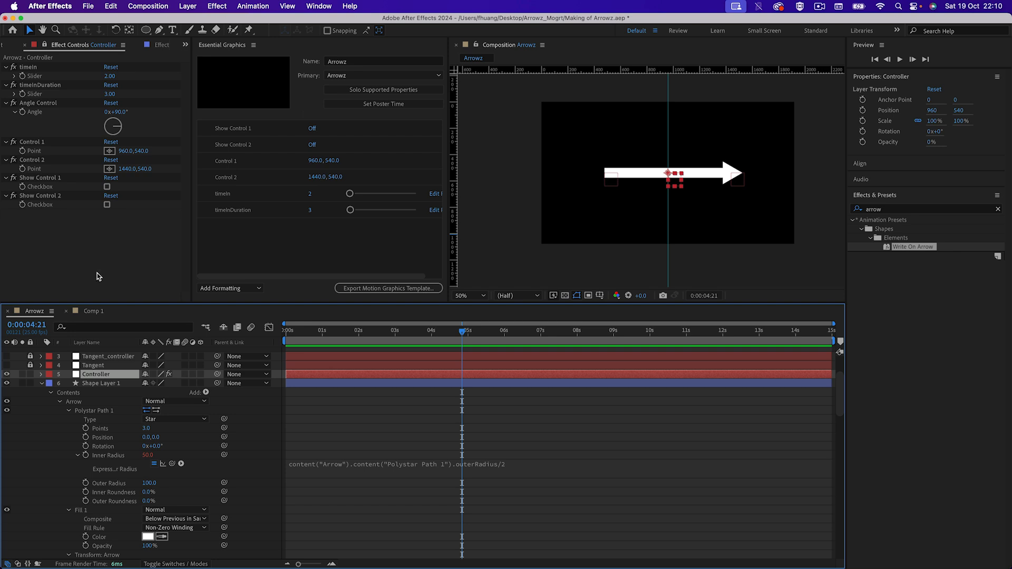
pyautogui.rightClick(63, 233)
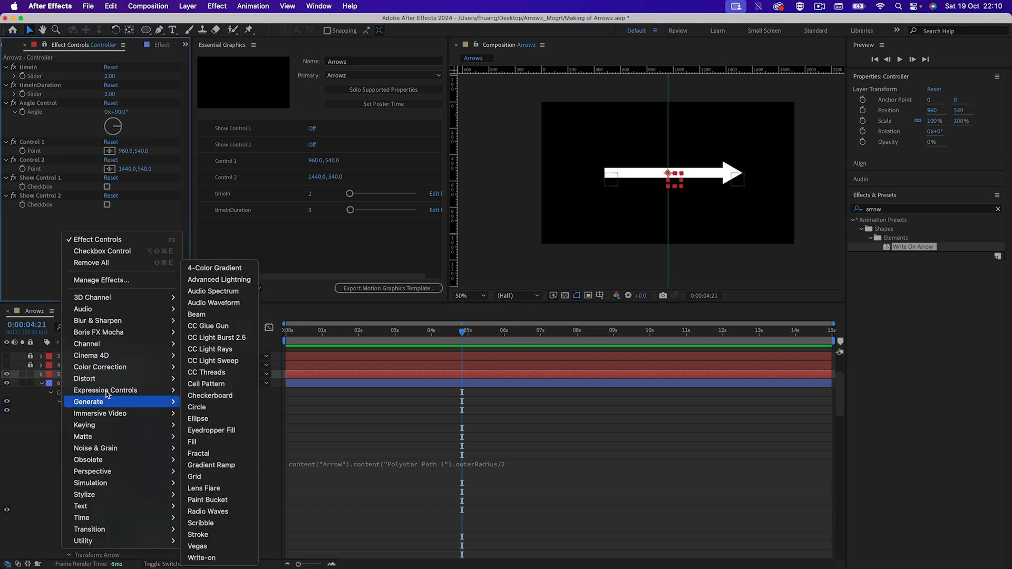
pyautogui.moveTo(108, 390)
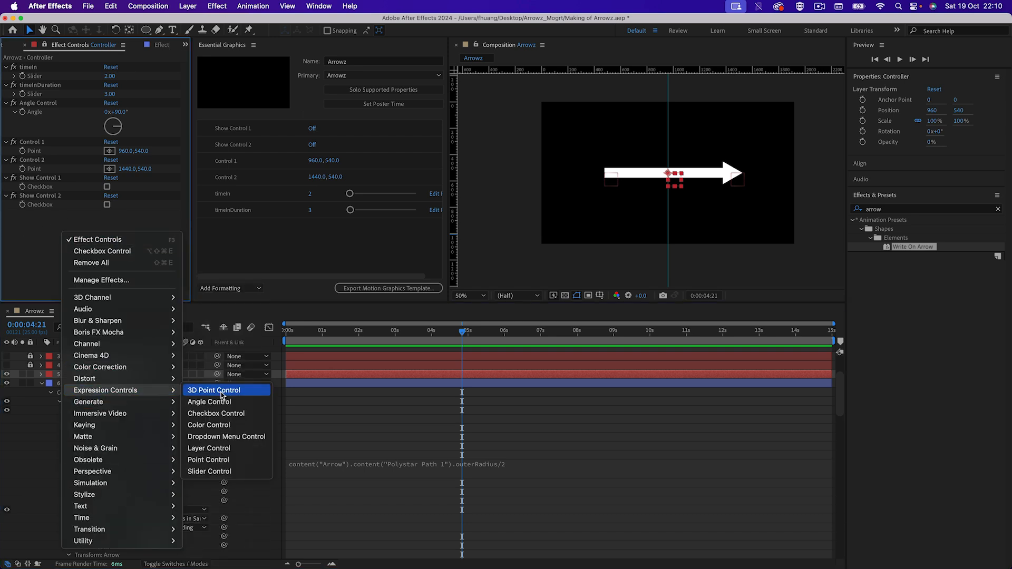
pyautogui.click(211, 425)
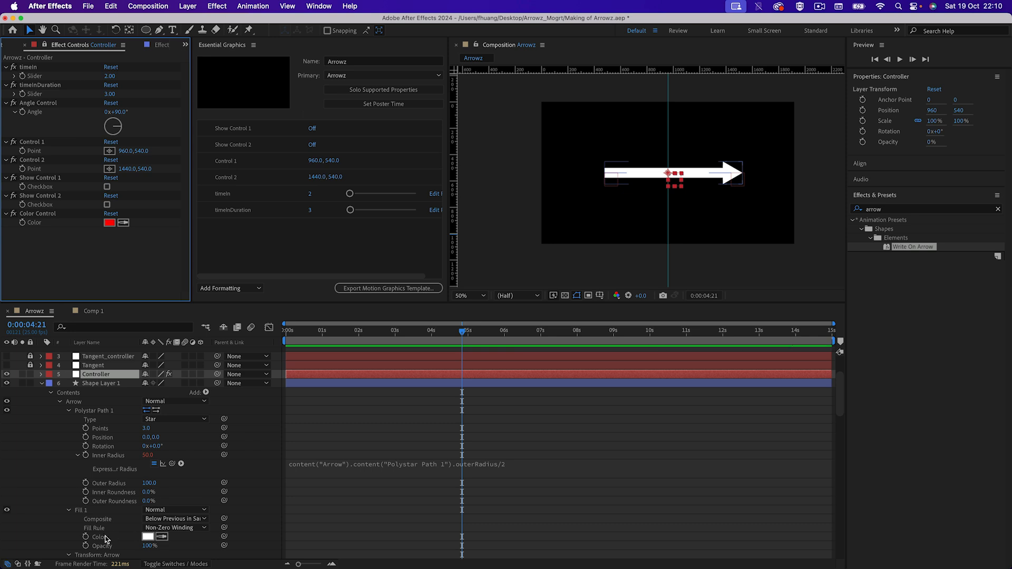
# Link the Arrow's Fill 1 color and Group 1's Stroke 1 color in Shape Layer 1 to the Controller's Color Control
pyautogui.click(106, 539)
pyautogui.moveTo(223, 536); pyautogui.dragTo(34, 222)
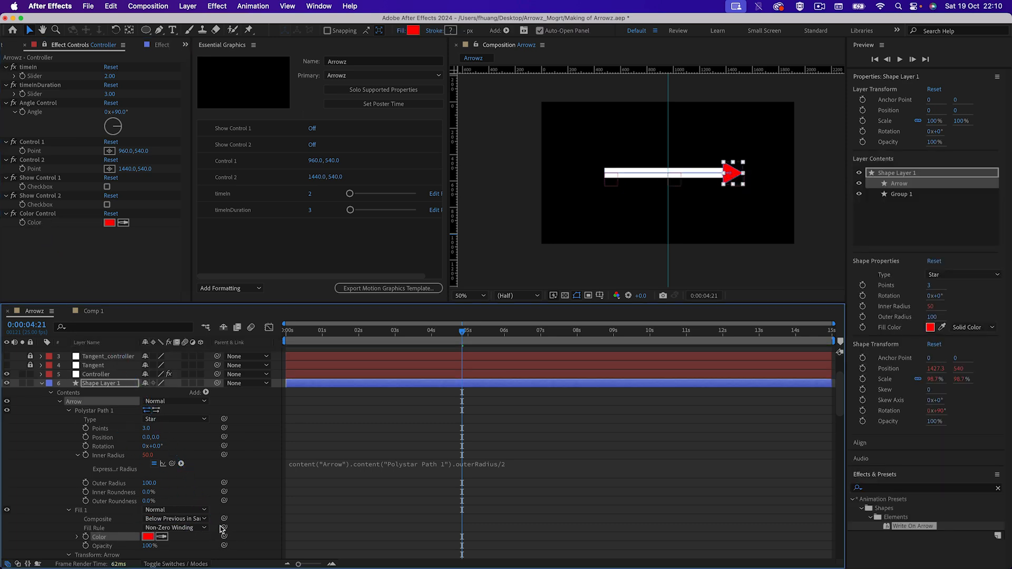
pyautogui.scroll(-10, 56, 481)
pyautogui.scroll(-8, 56, 480)
pyautogui.moveTo(224, 466)
pyautogui.mouseDown()
pyautogui.moveTo(147, 321)
pyautogui.moveTo(60, 274)
pyautogui.moveTo(34, 223)
pyautogui.mouseUp()
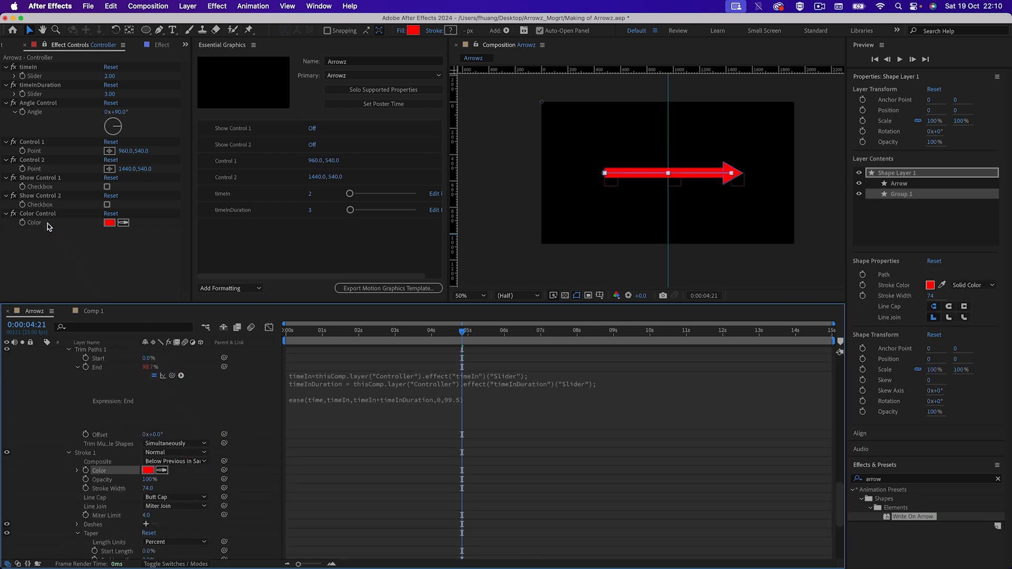
# Add the Color Control's color to Essential Graphics and set it to white, FFFFFF
pyautogui.rightClick(39, 223)
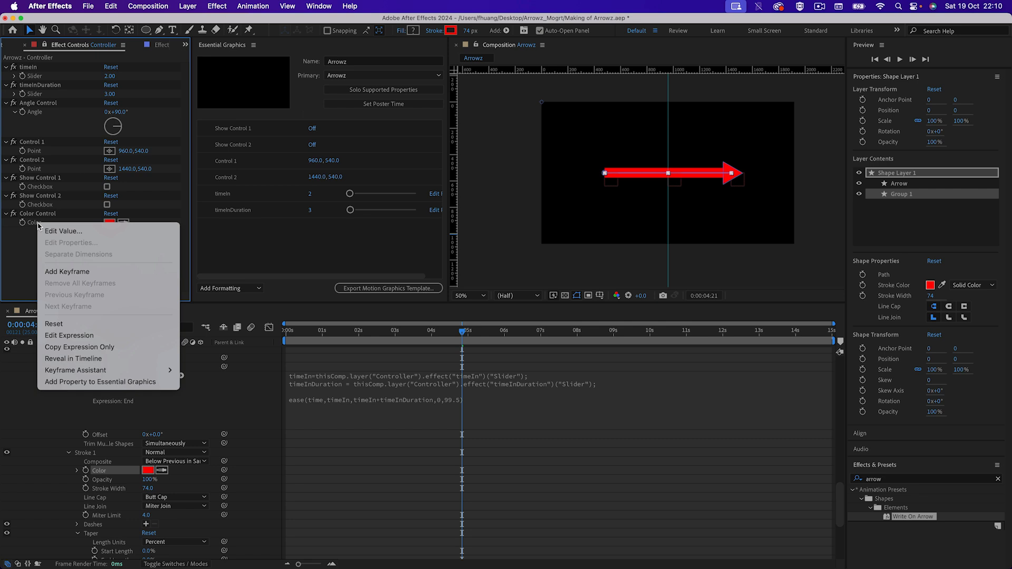
pyautogui.click(74, 387)
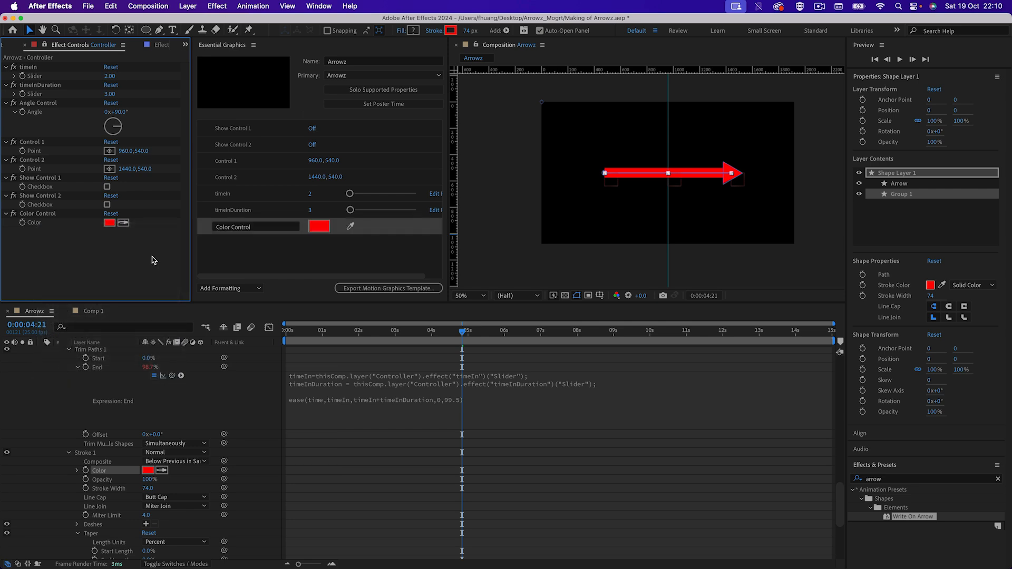
pyautogui.click(319, 226)
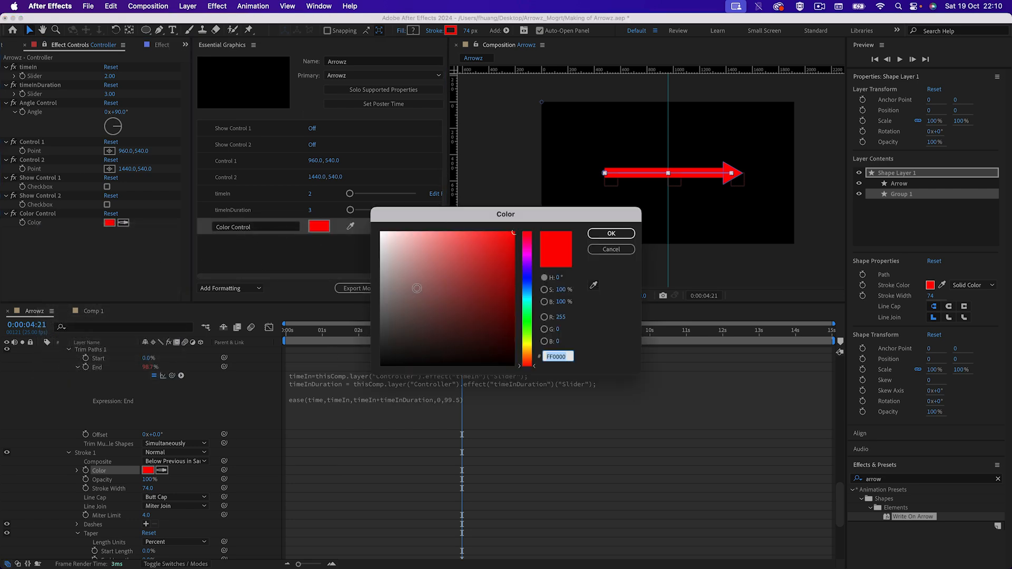
pyautogui.click(381, 232)
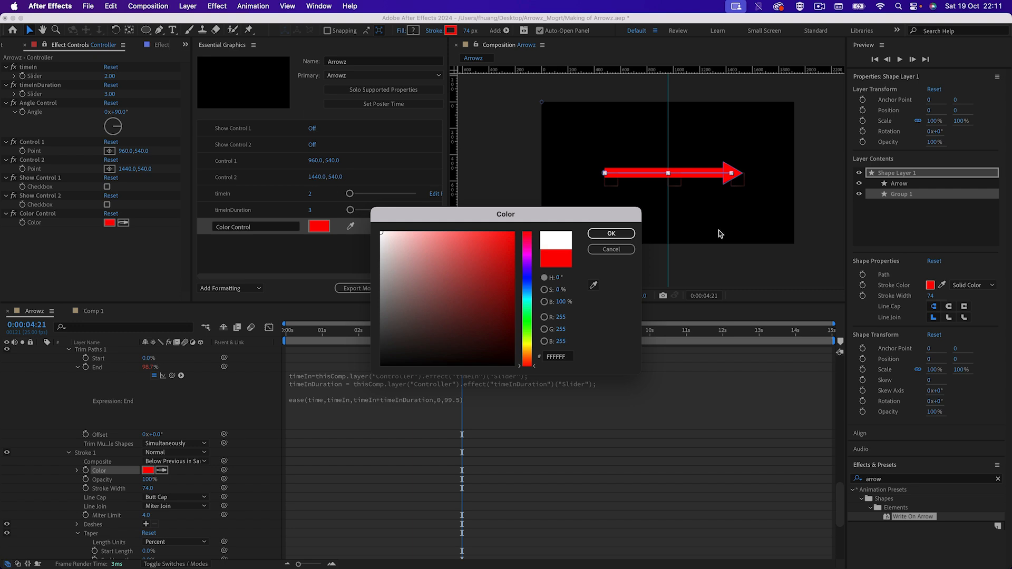
pyautogui.click(611, 234)
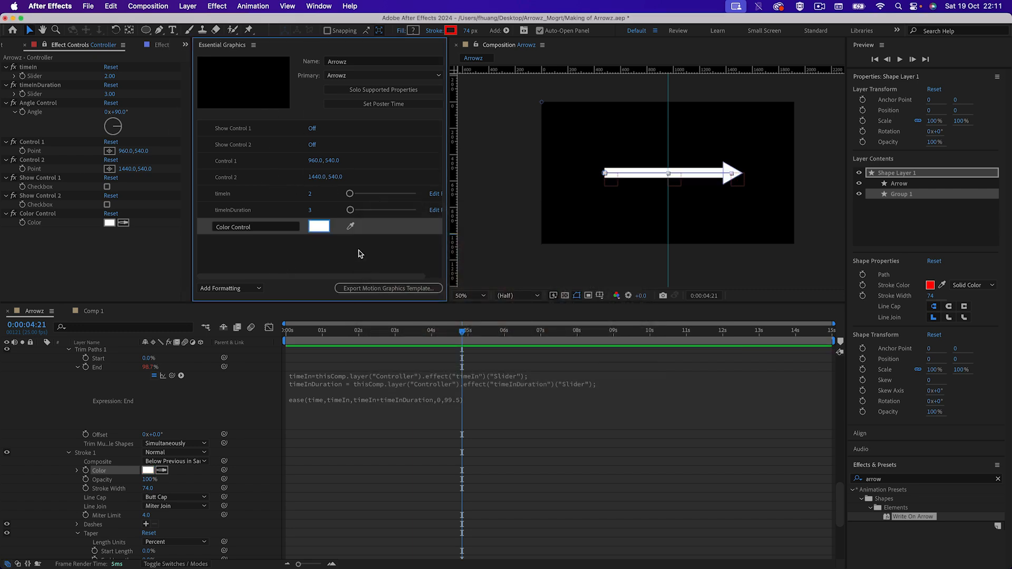
pyautogui.click(300, 257)
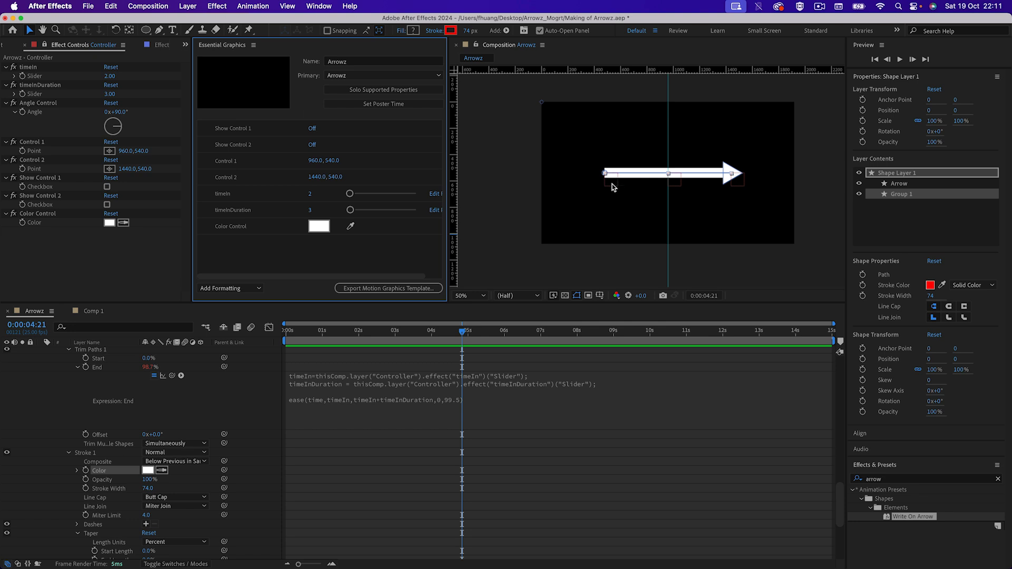
# Filter the timeline properties by "stroke" to locate Shape Layer 1's Stroke Width
pyautogui.scroll(4, 123, 443)
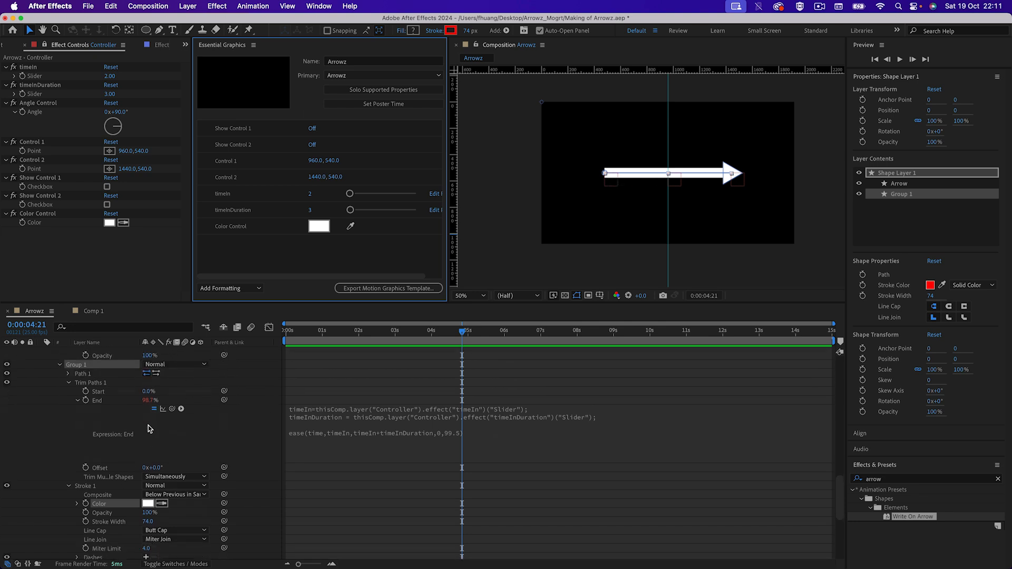
pyautogui.scroll(-4, 120, 436)
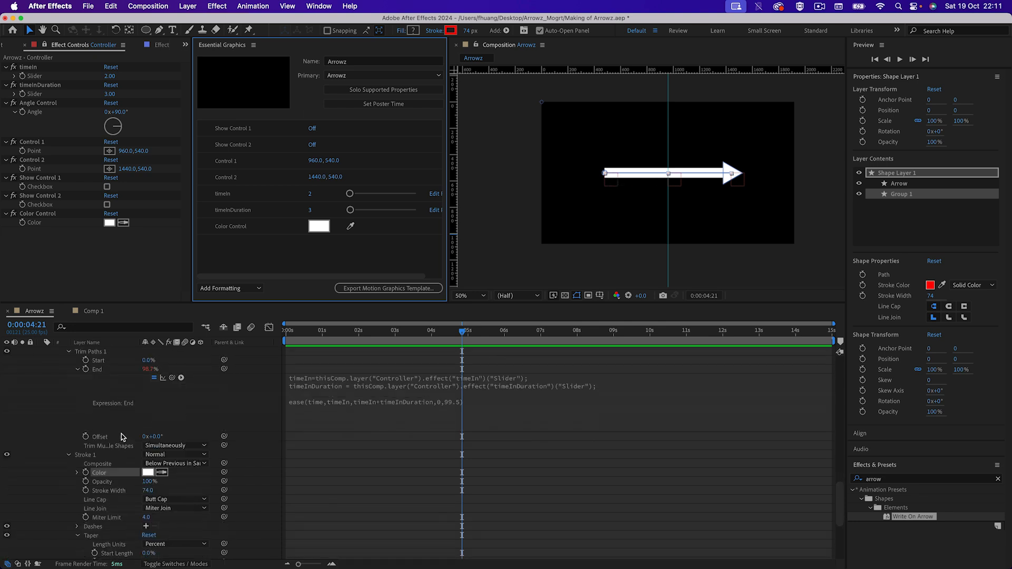
pyautogui.scroll(-15, 51, 501)
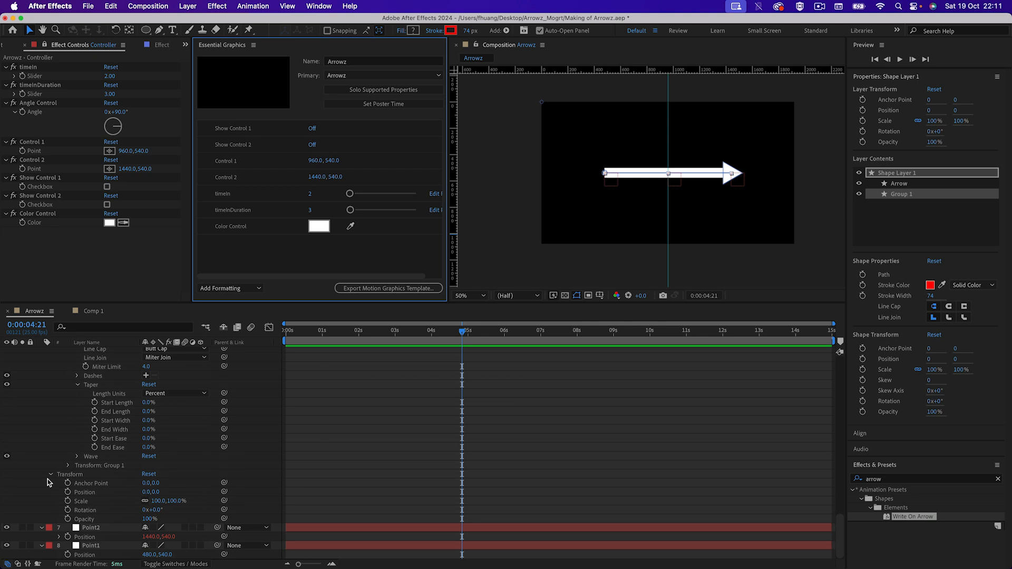
pyautogui.scroll(18, 61, 427)
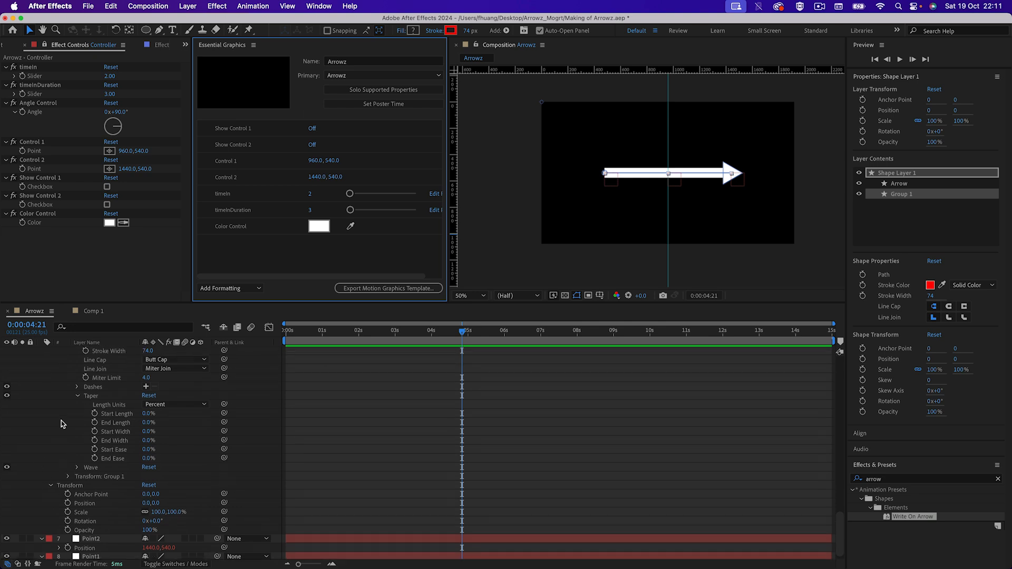
pyautogui.click(88, 328)
pyautogui.write('stroke')
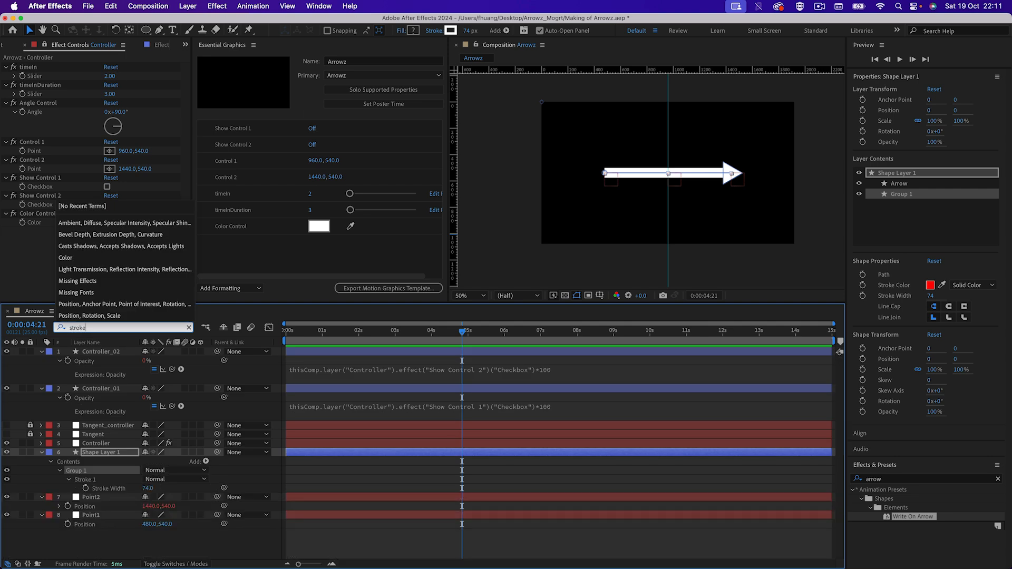
pyautogui.press('Return')
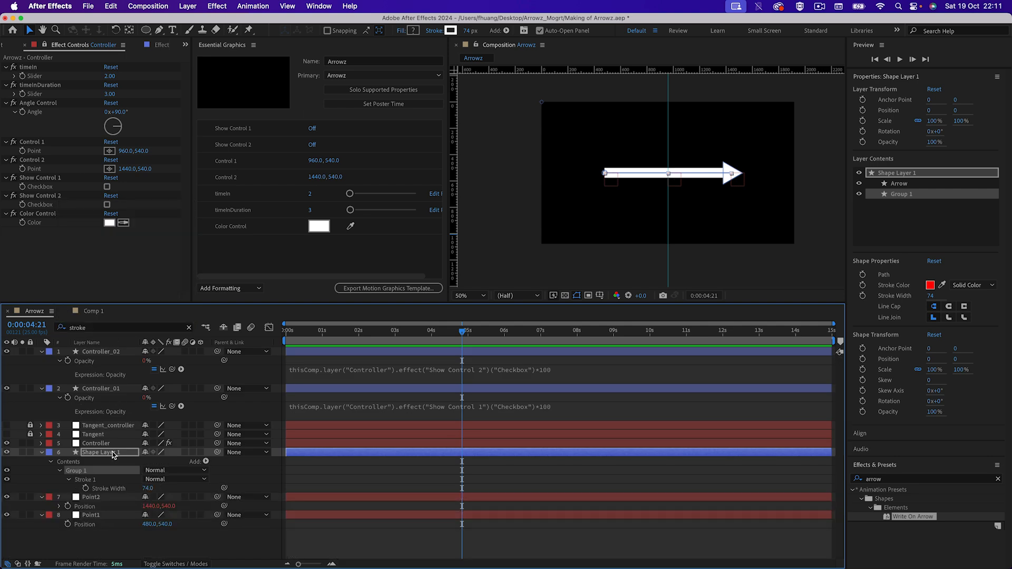
# Try a different Stroke Width on Group 1's Stroke 1 and undo the change
pyautogui.click(110, 489)
pyautogui.moveTo(148, 488); pyautogui.dragTo(168, 498)
pyautogui.press('super+z')
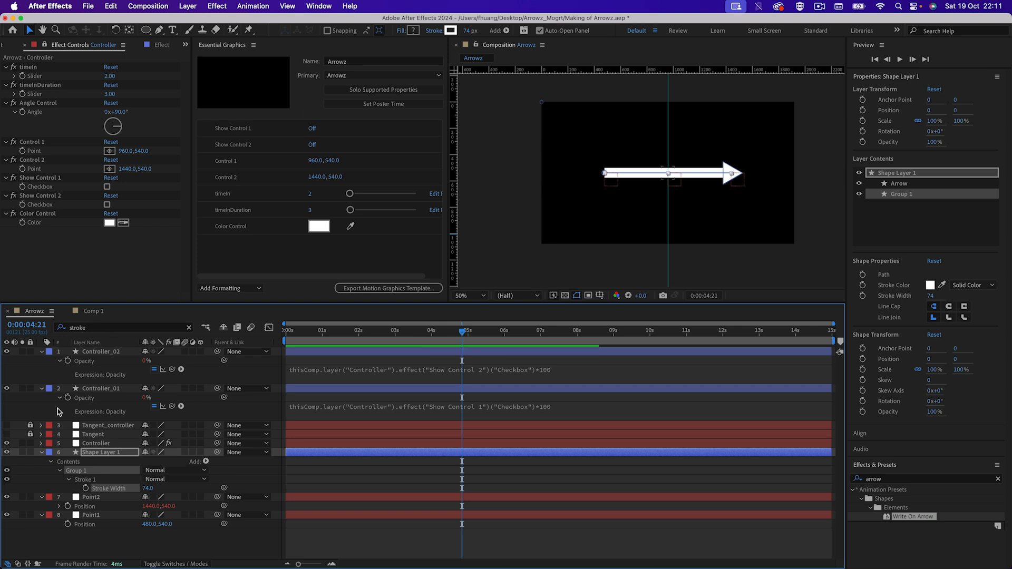
# Add a Slider Control set to 50 to the Controller layer and link Group 1's Stroke Width in Shape Layer 1 to it
pyautogui.click(103, 444)
pyautogui.rightClick(52, 245)
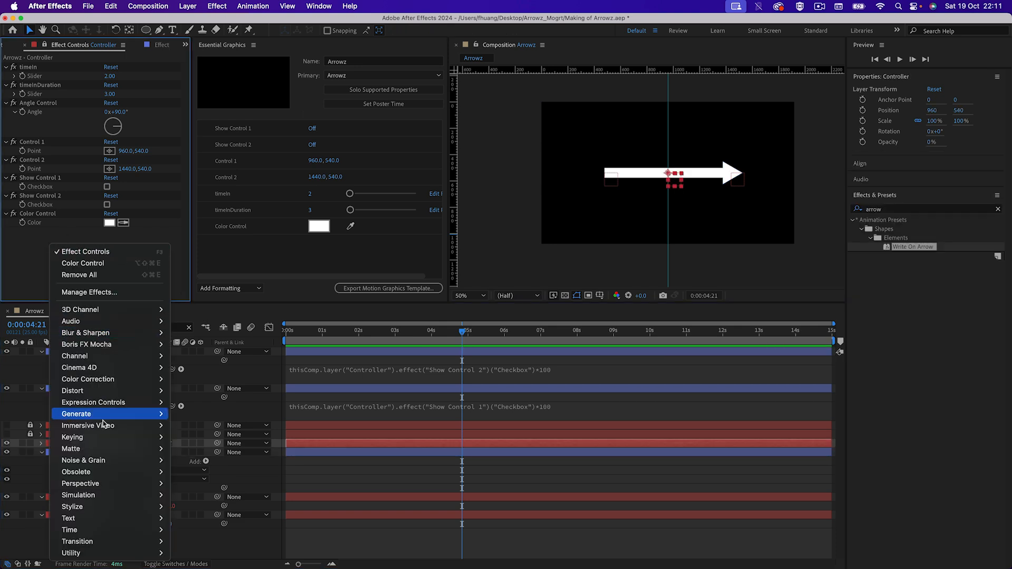
pyautogui.moveTo(105, 404)
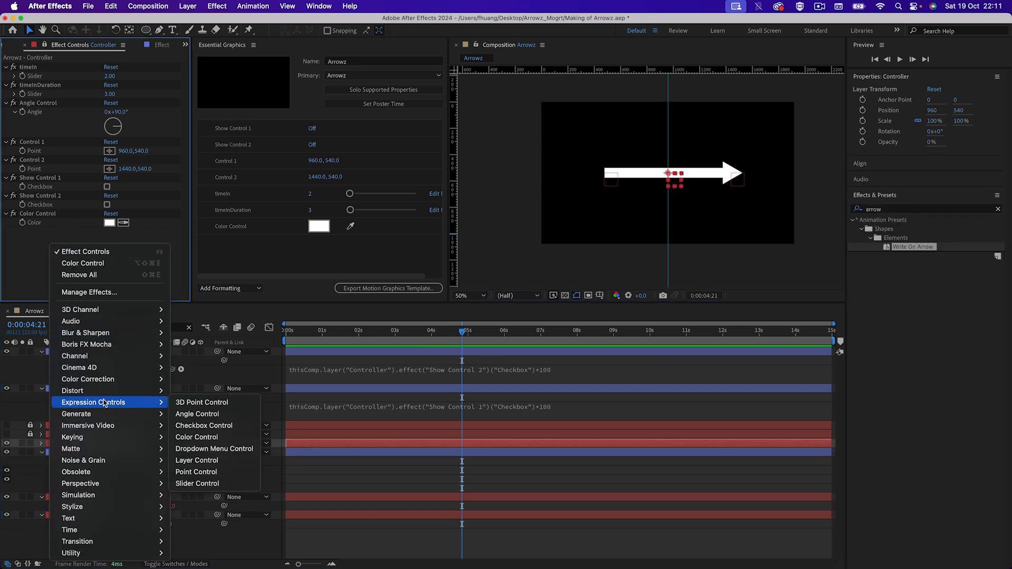
pyautogui.click(209, 483)
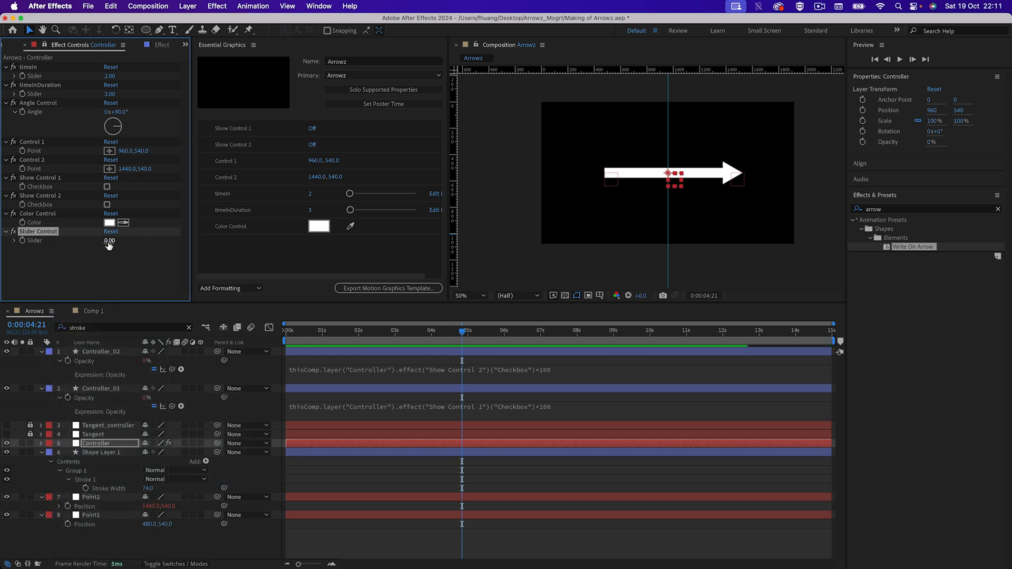
pyautogui.click(110, 241)
pyautogui.write('50')
pyautogui.press('Return')
pyautogui.moveTo(224, 488)
pyautogui.mouseDown()
pyautogui.moveTo(74, 341)
pyautogui.moveTo(51, 244)
pyautogui.mouseUp()
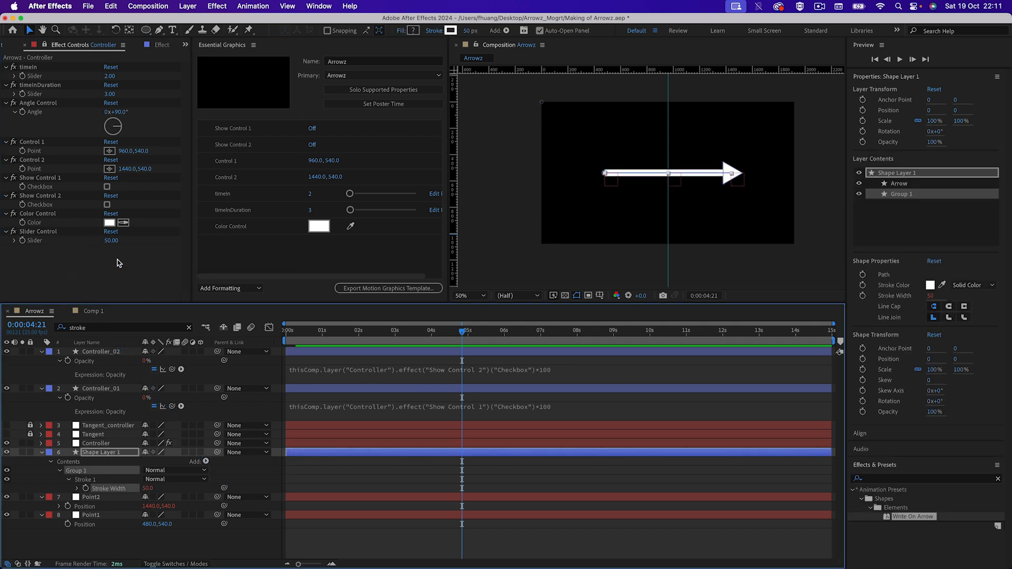
# Rename the Controller's new Slider Control effect as Stroke Width
pyautogui.rightClick(34, 242)
pyautogui.rightClick(38, 242)
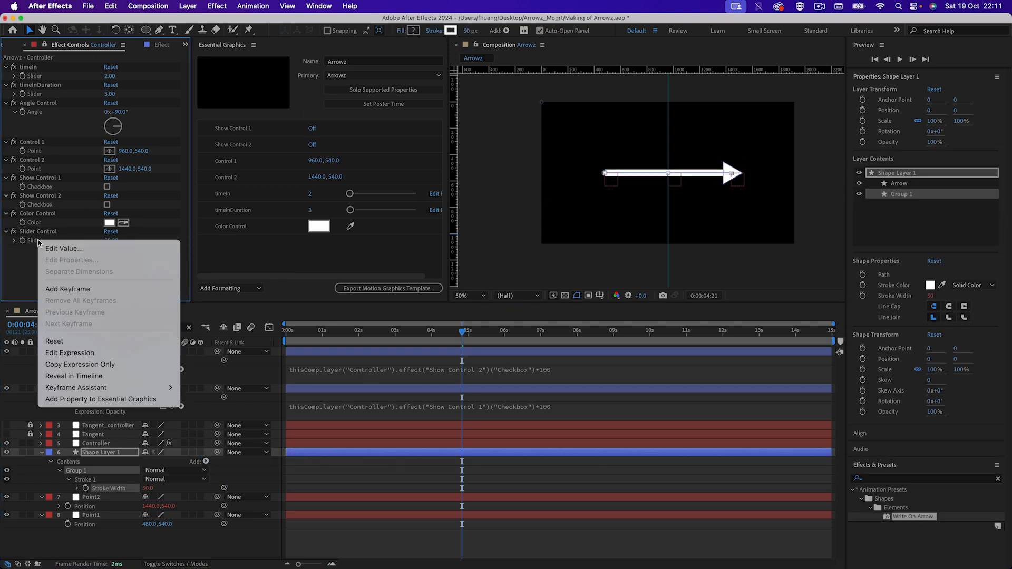
pyautogui.click(37, 242)
pyautogui.click(47, 232)
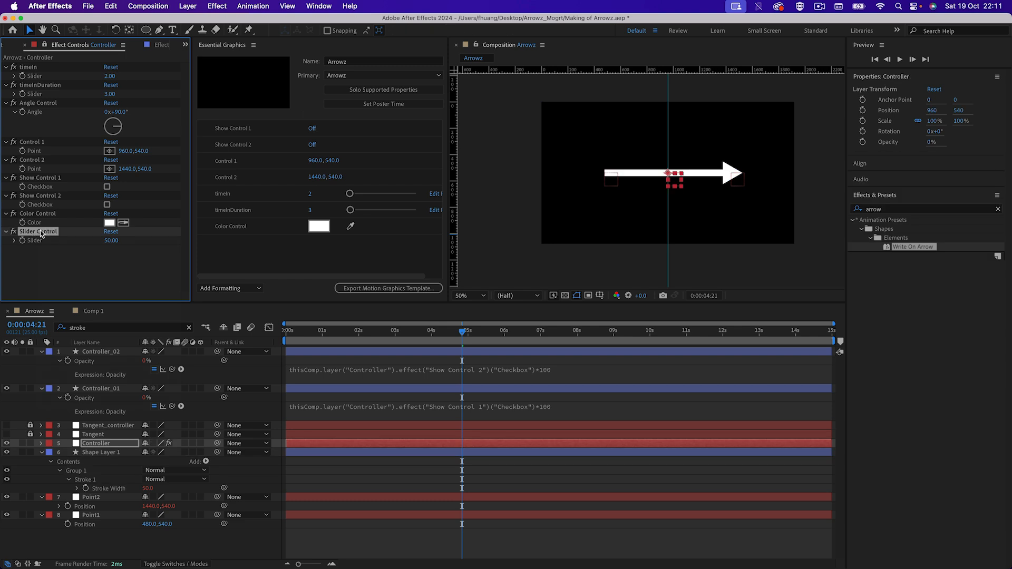
pyautogui.press('Return')
pyautogui.write('Stroke E')
pyautogui.press('BackSpace')
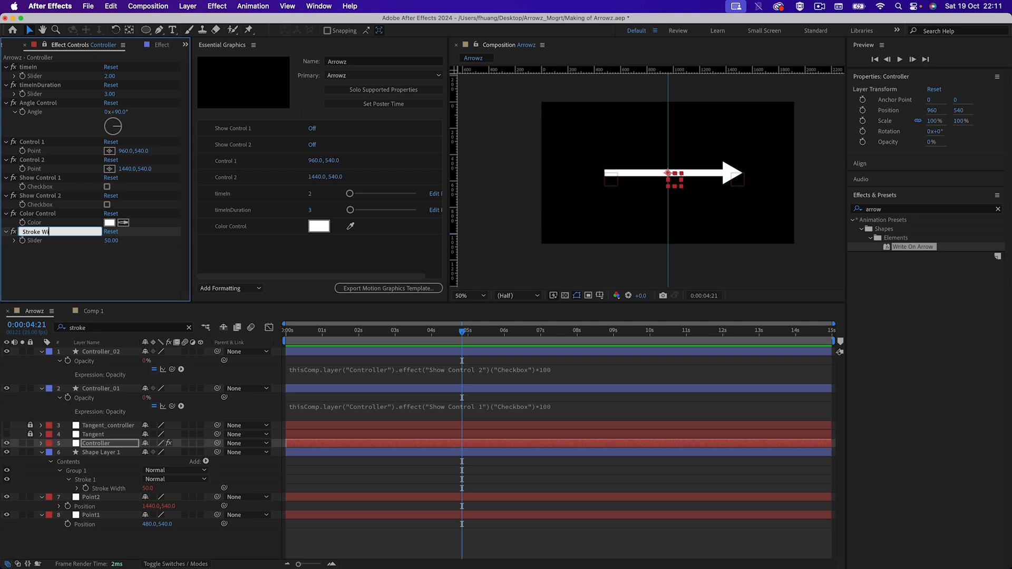
pyautogui.press('Return')
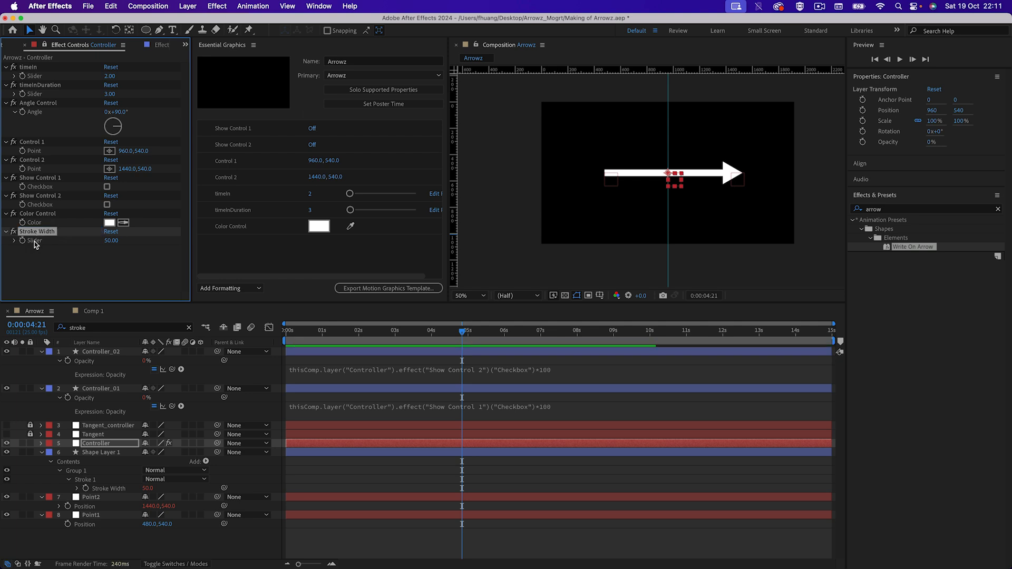
# Add the Controller's Stroke Width slider to Essential Graphics
pyautogui.rightClick(34, 241)
pyautogui.click(78, 403)
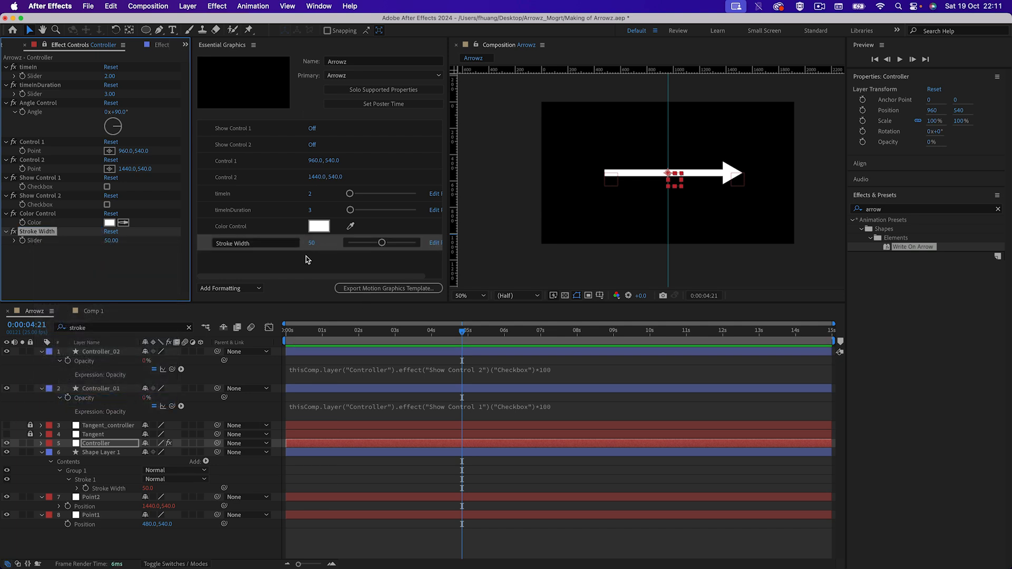
pyautogui.click(119, 259)
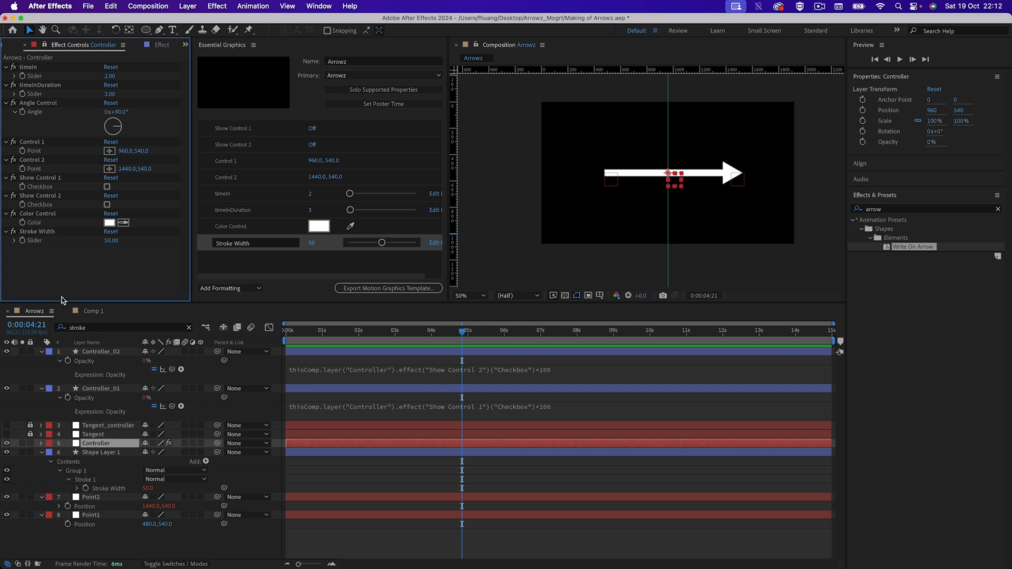
# Filter the timeline properties by "outer radiu" to locate the Outer Radius of the Arrow's Polystar Path 1 in Shape Layer 1
pyautogui.click(108, 453)
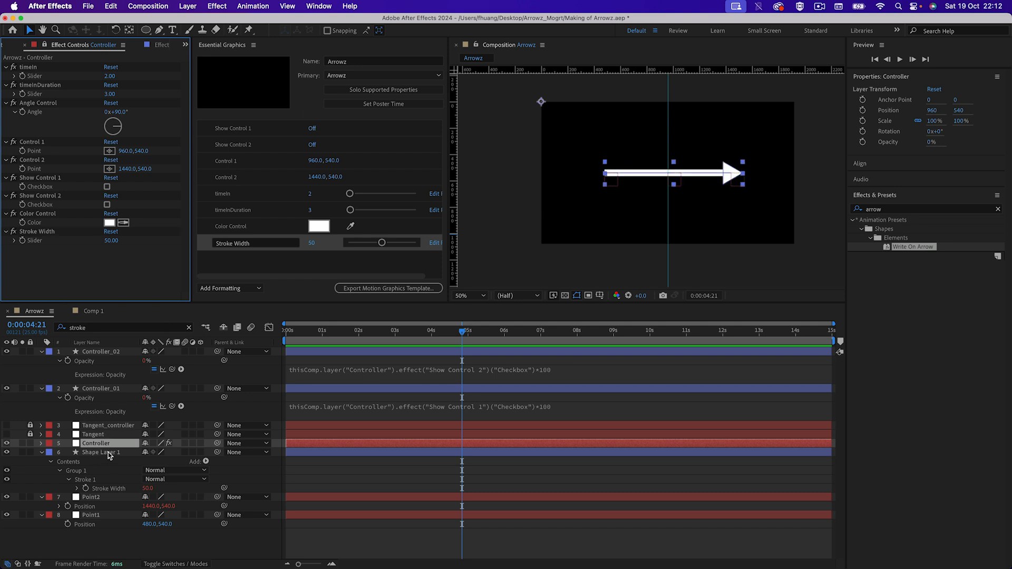
pyautogui.click(109, 329)
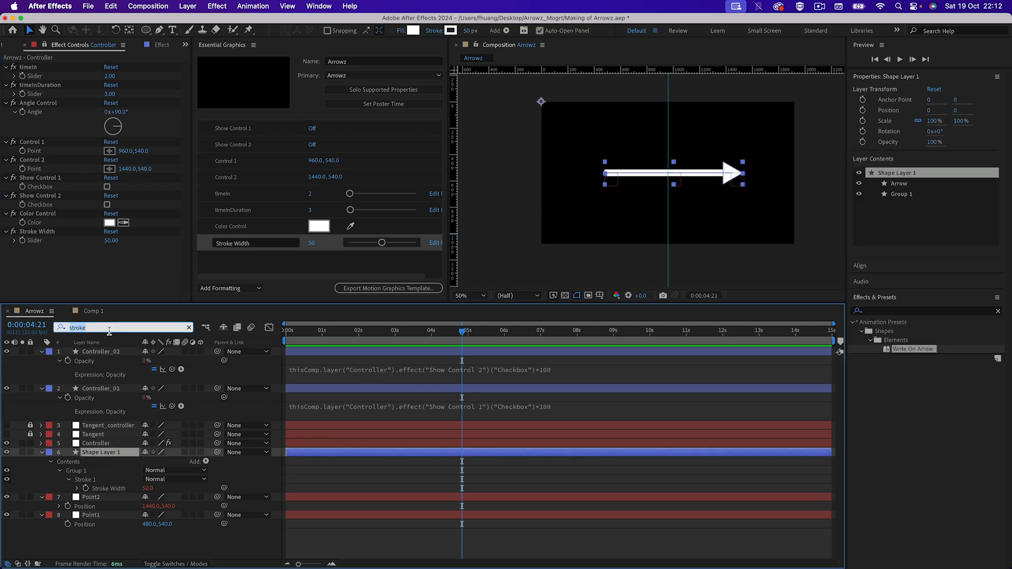
pyautogui.write('outer radiu')
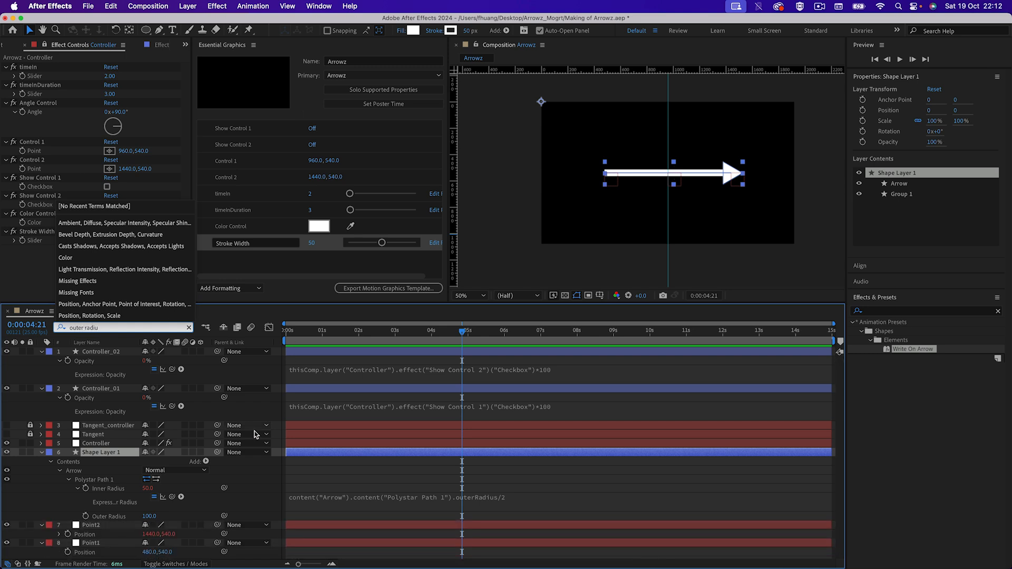
pyautogui.click(32, 262)
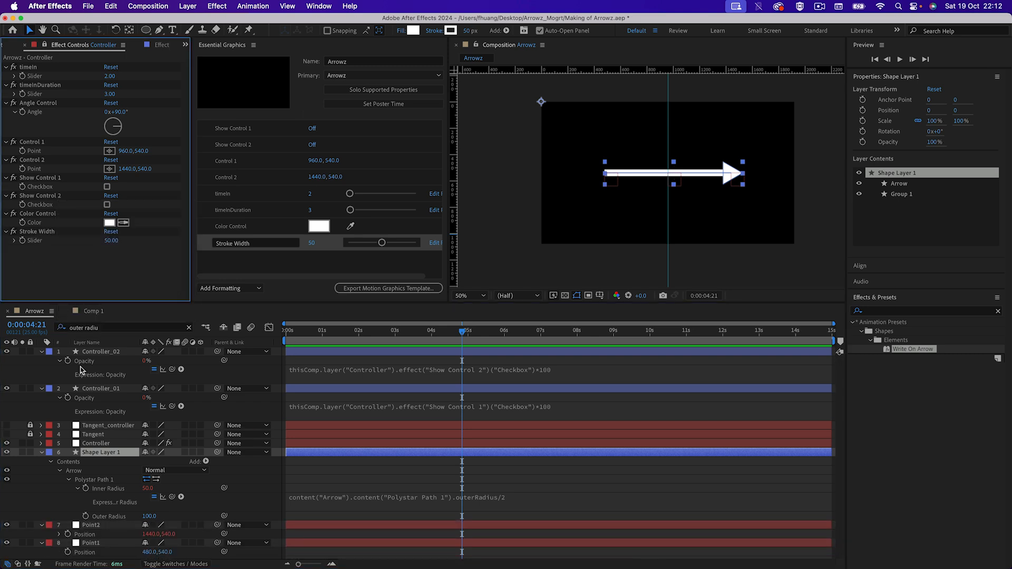
# Add another Slider Control to the Controller layer and name it Triangle Size
pyautogui.click(96, 444)
pyautogui.rightClick(52, 272)
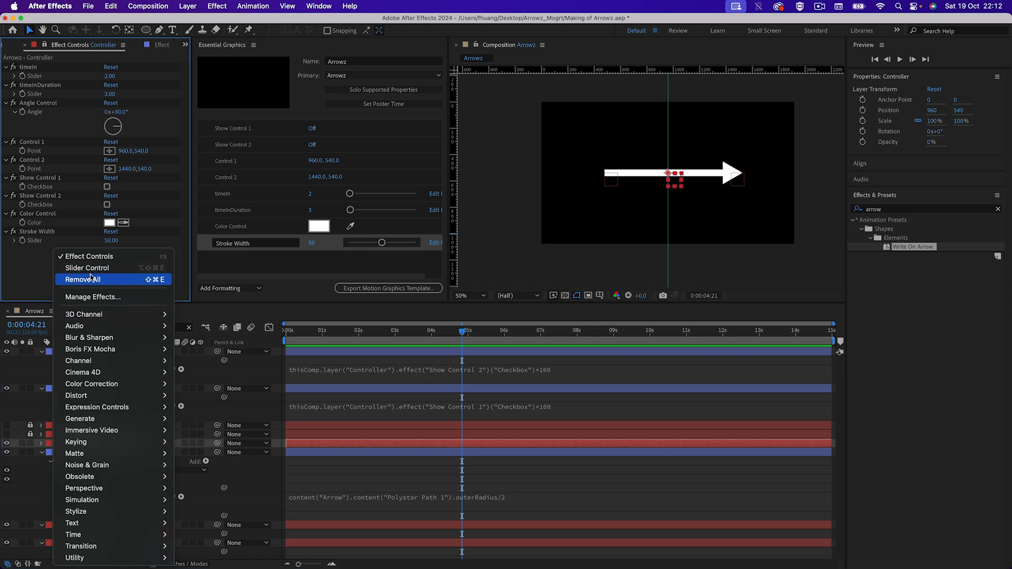
pyautogui.click(85, 267)
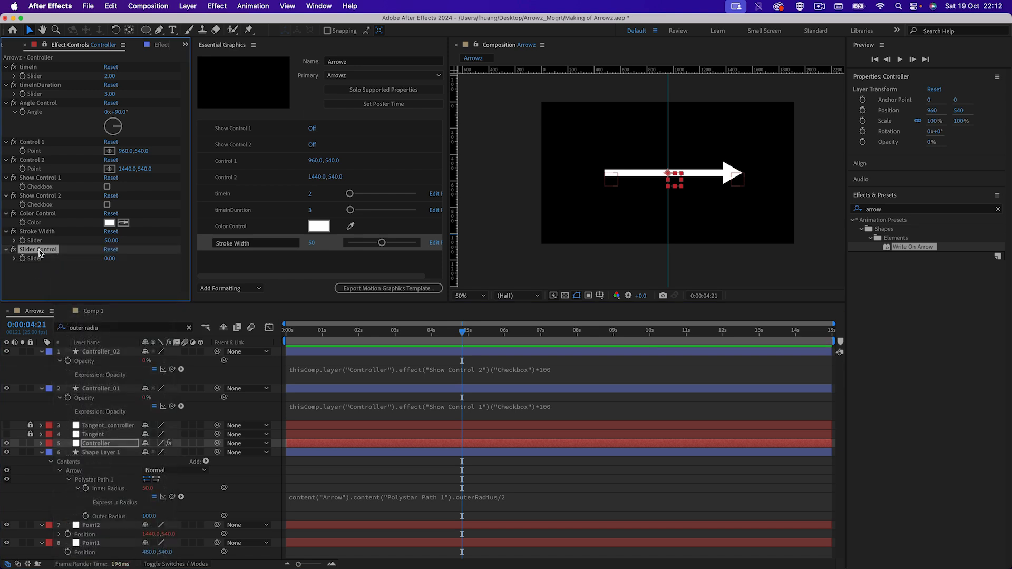
pyautogui.press('Return')
pyautogui.write('Triangle Size')
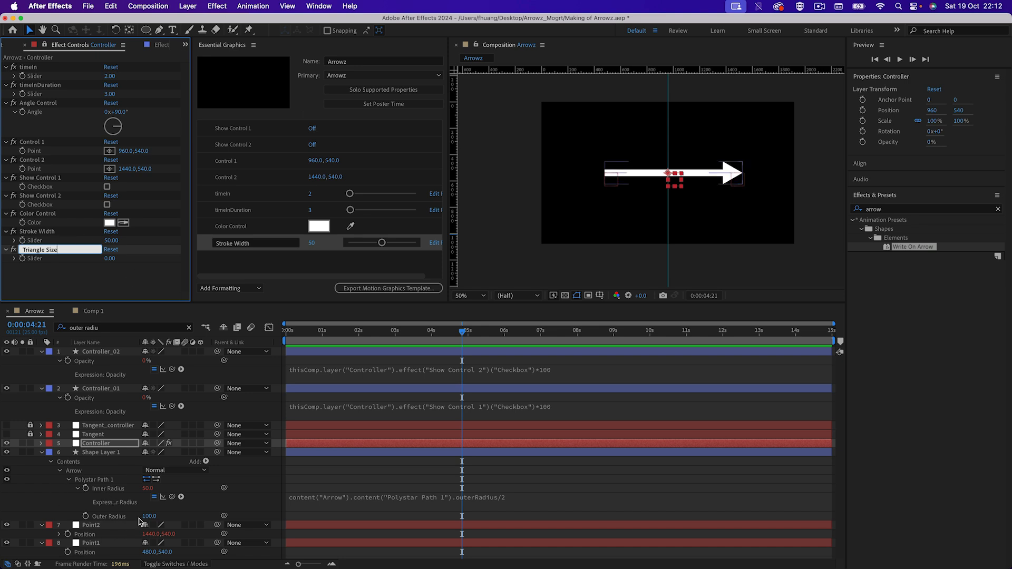
# Set the Triangle Size slider to 100 and link the Outer Radius of the Arrow's Polystar Path 1 to it
pyautogui.click(109, 258)
pyautogui.write('100')
pyautogui.press('Return')
pyautogui.moveTo(224, 516); pyautogui.dragTo(44, 266)
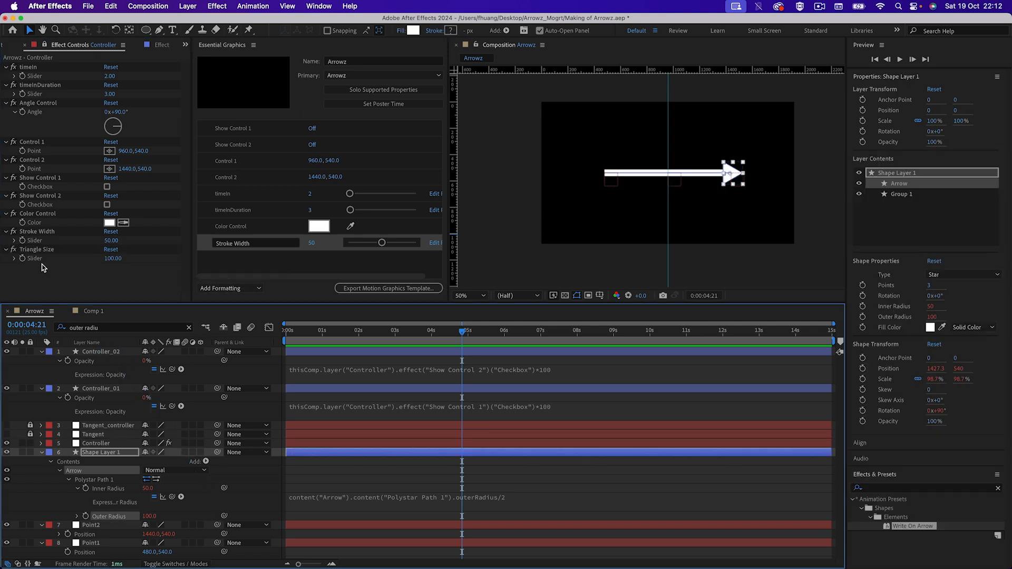
# Set the Triangle Size slider to 101 and scrub through the arrow animation to 0:00:06:05
pyautogui.moveTo(112, 259); pyautogui.dragTo(108, 260)
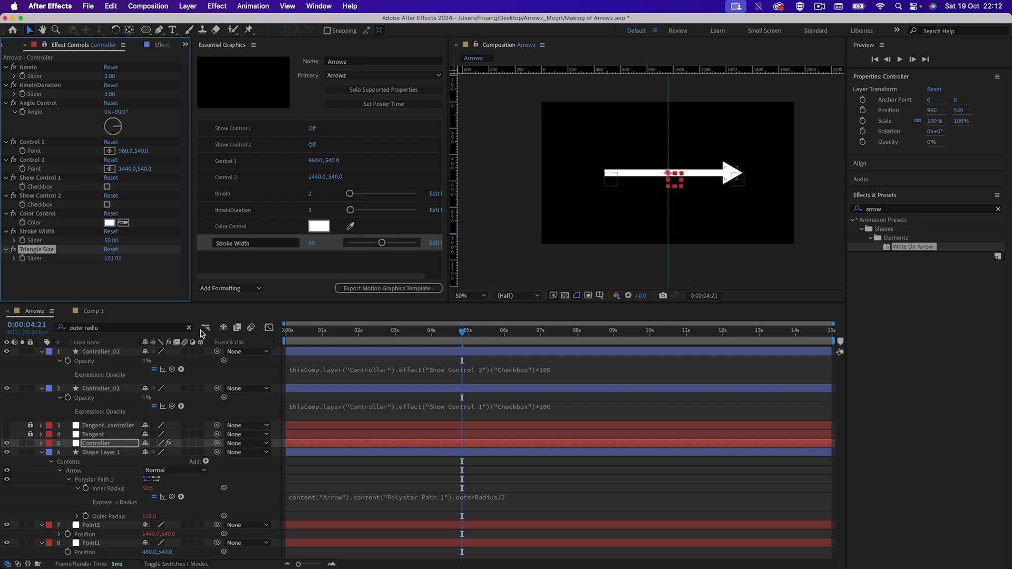
pyautogui.moveTo(295, 330)
pyautogui.mouseDown()
pyautogui.moveTo(285, 330)
pyautogui.moveTo(513, 328)
pyautogui.mouseUp()
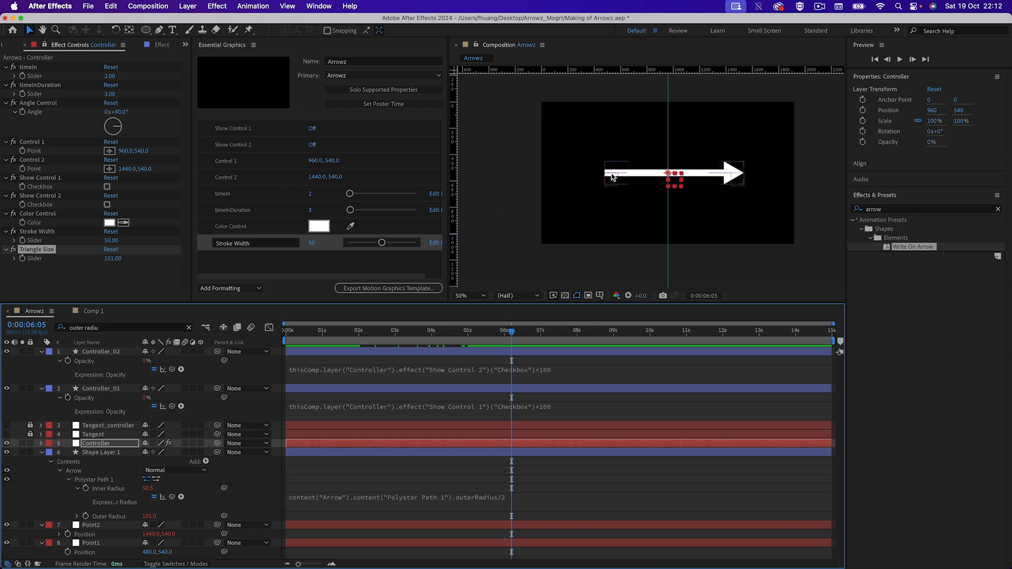
# Add the Triangle Size slider to Essential Graphics and set timeInDuration to 4.50
pyautogui.rightClick(35, 259)
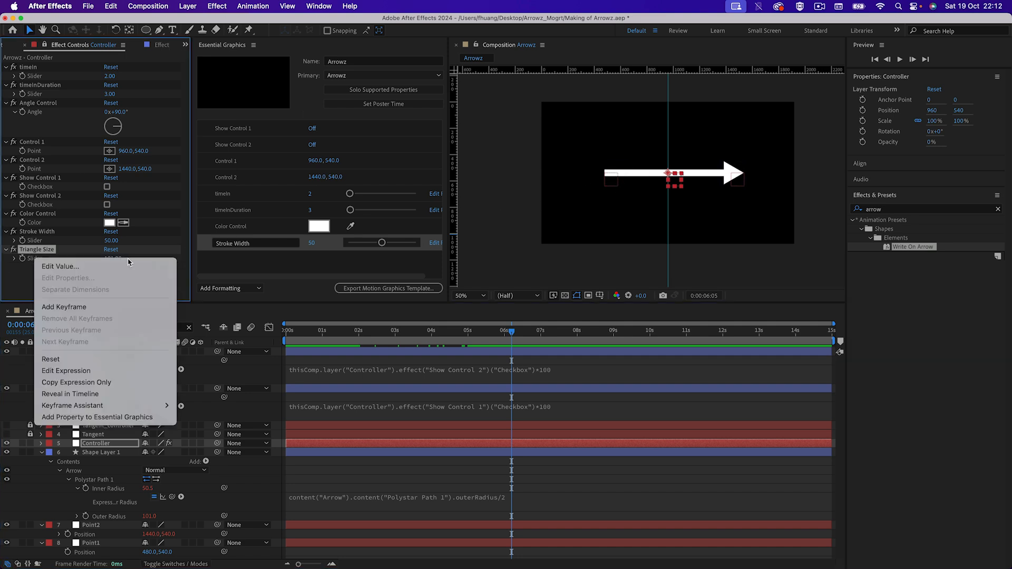
pyautogui.click(75, 418)
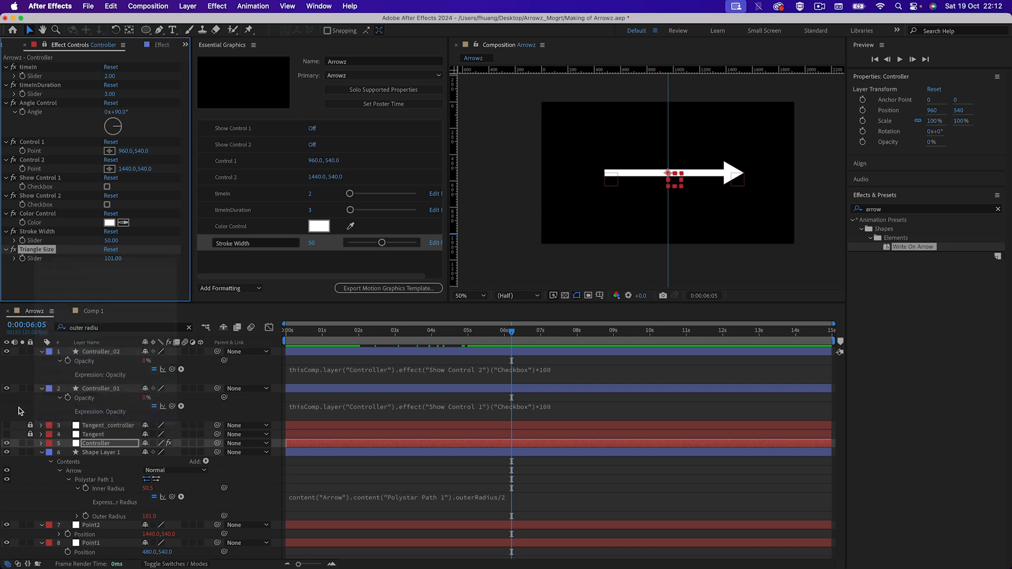
pyautogui.moveTo(350, 210); pyautogui.dragTo(352, 210)
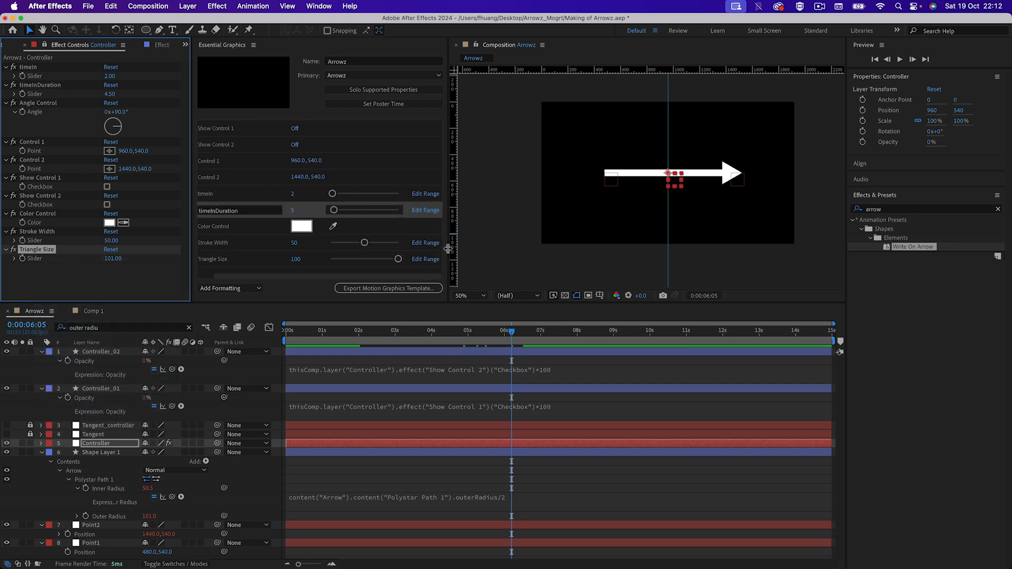
pyautogui.moveTo(447, 249); pyautogui.dragTo(499, 248)
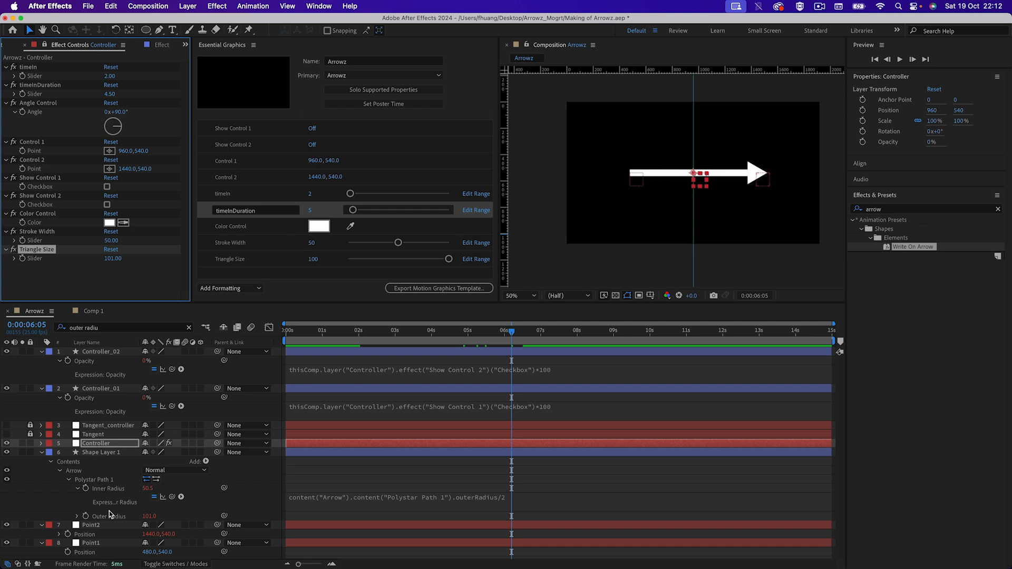
# Clear the timeline filter, expand the Taper properties of Group 1's Stroke 1 in Shape Layer 1, and try adjusting the Start Length
pyautogui.click(102, 453)
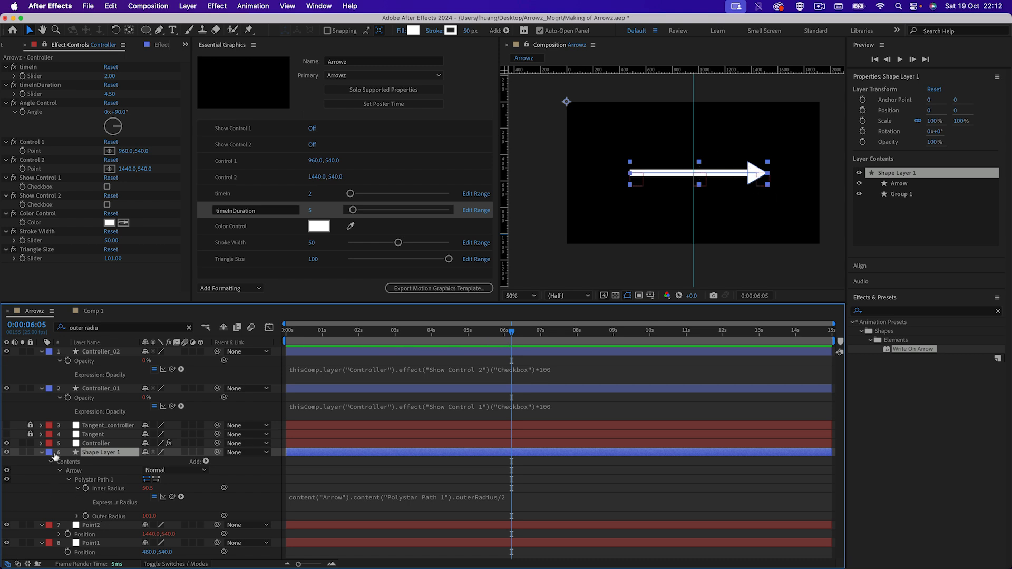
pyautogui.click(188, 328)
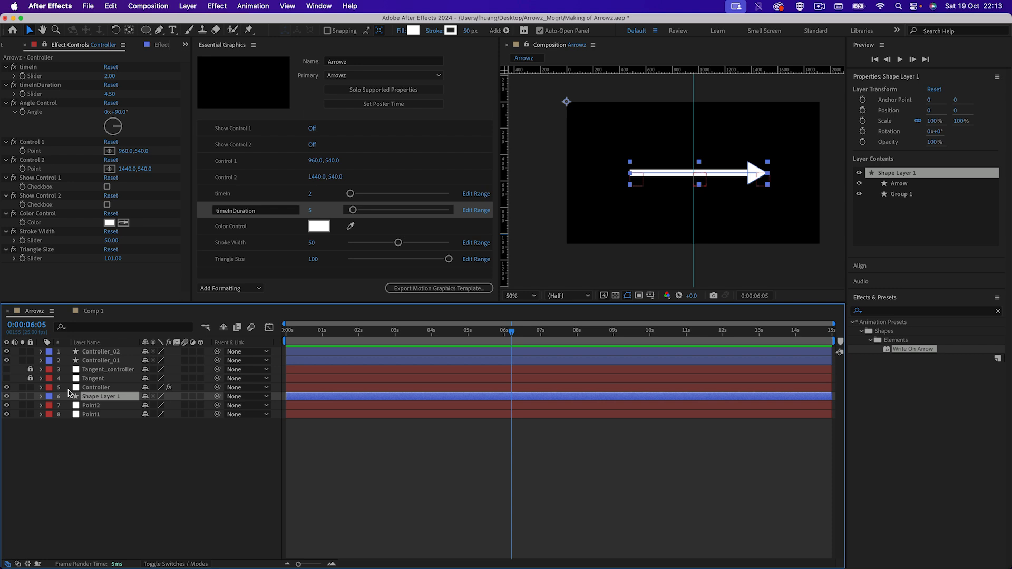
pyautogui.click(42, 397)
pyautogui.click(41, 272)
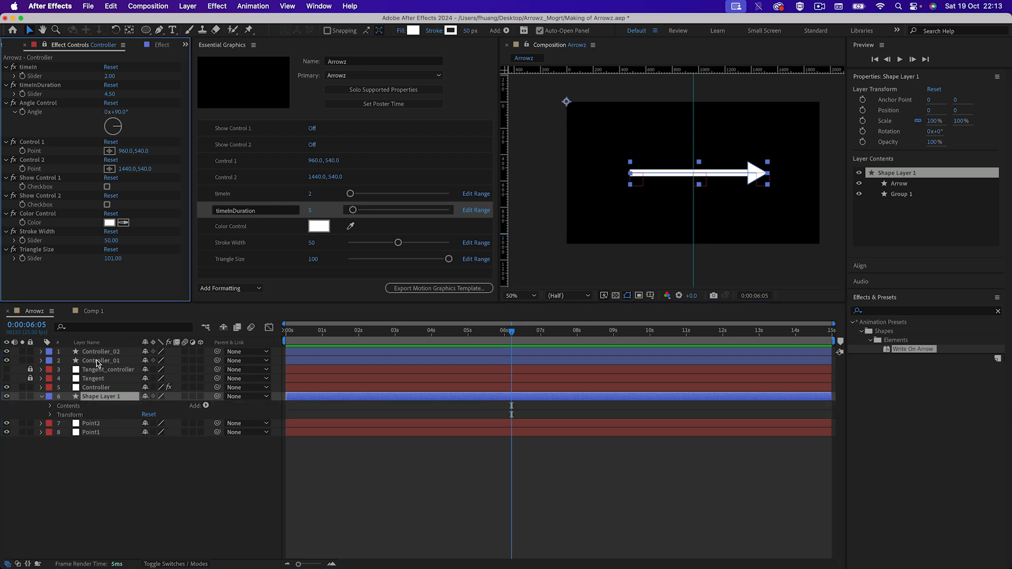
pyautogui.click(50, 415)
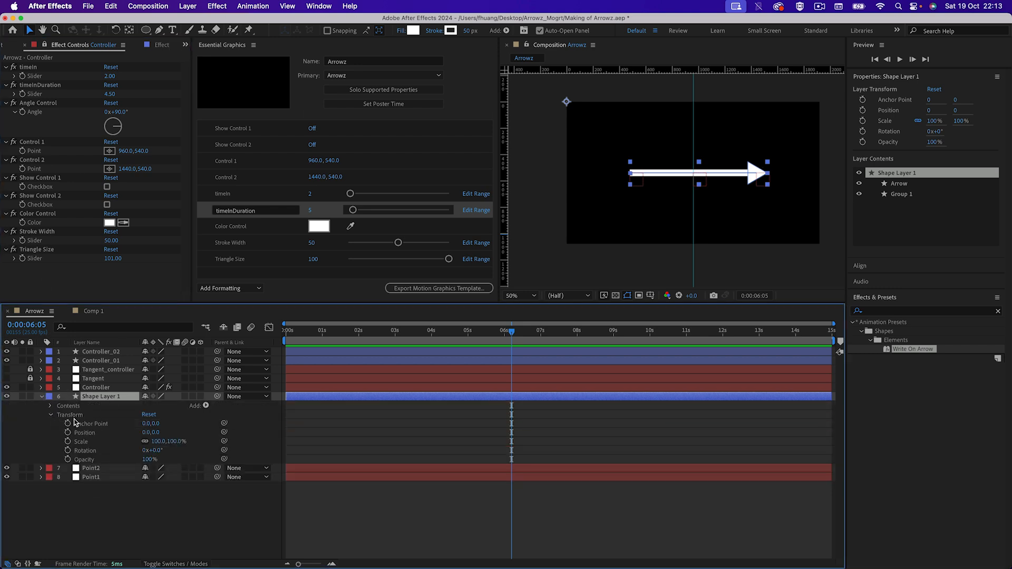
pyautogui.click(50, 407)
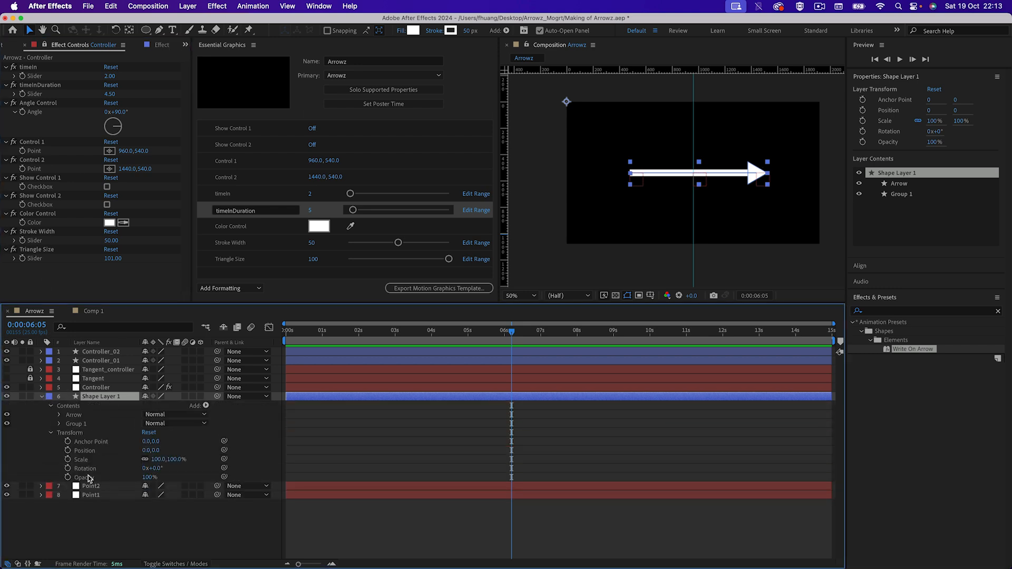
pyautogui.click(59, 424)
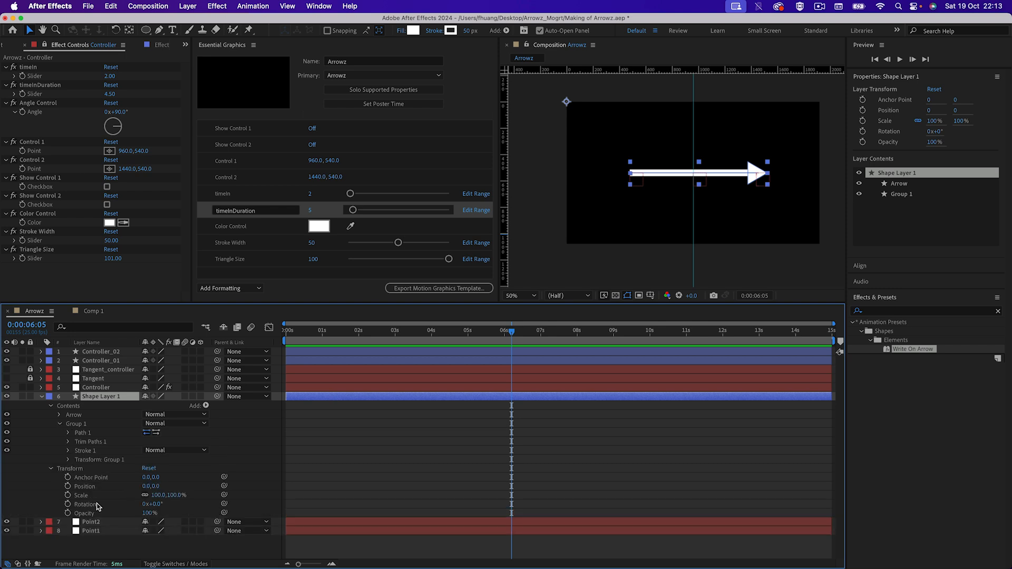
pyautogui.click(68, 443)
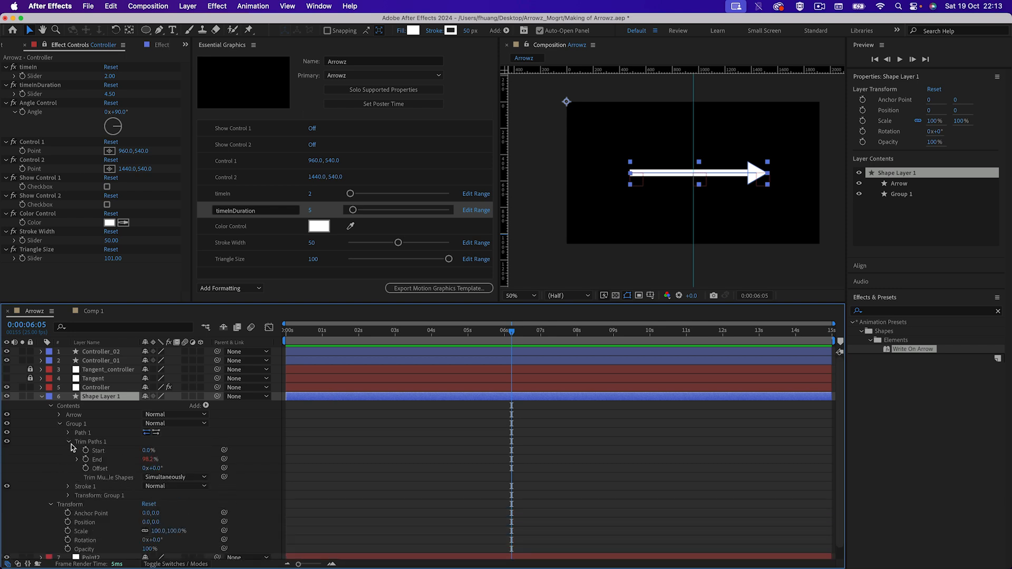
pyautogui.click(67, 488)
pyautogui.scroll(-2, 125, 501)
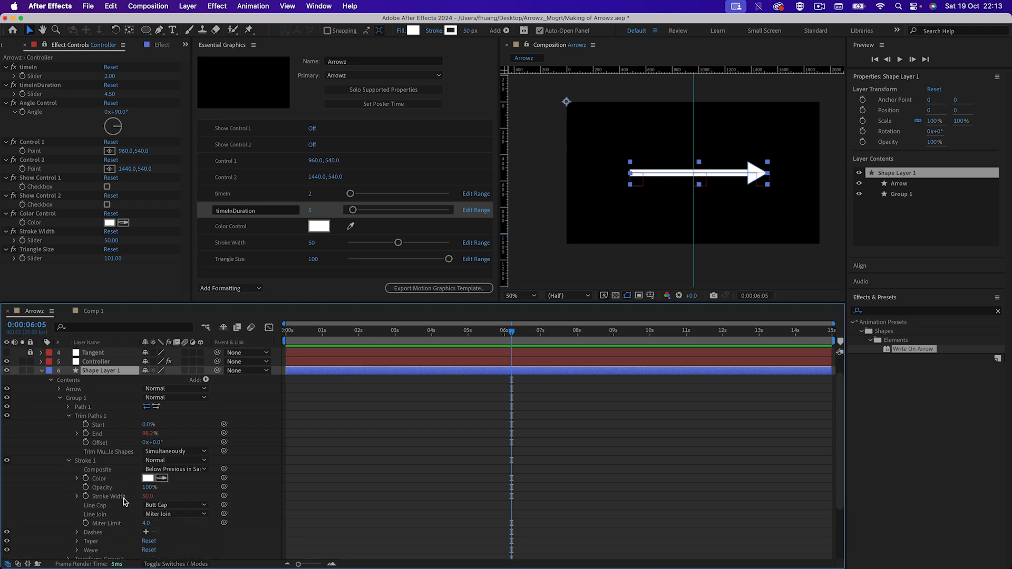
pyautogui.click(76, 537)
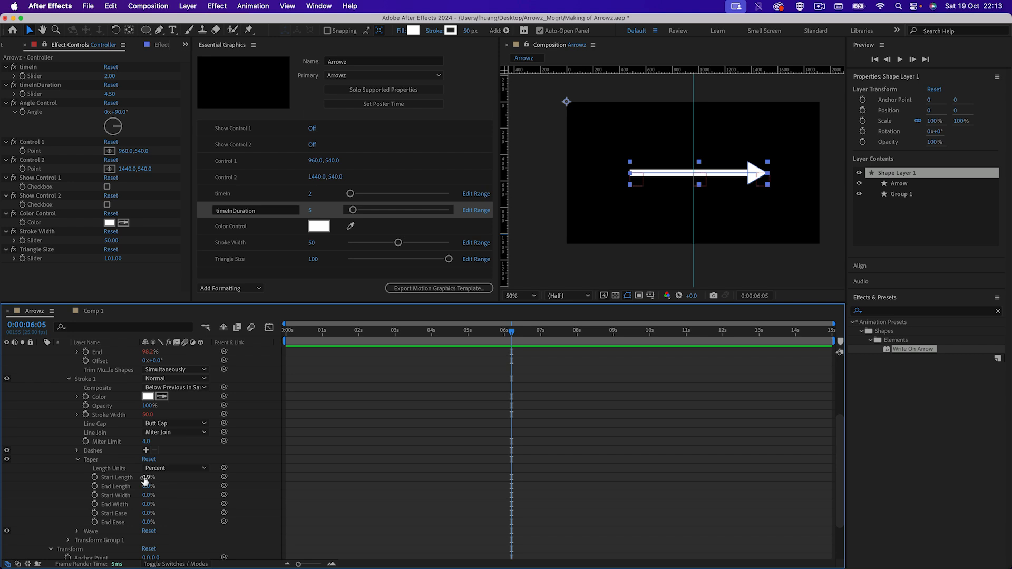
pyautogui.moveTo(148, 477)
pyautogui.mouseDown()
pyautogui.moveTo(206, 475)
pyautogui.moveTo(131, 476)
pyautogui.mouseUp()
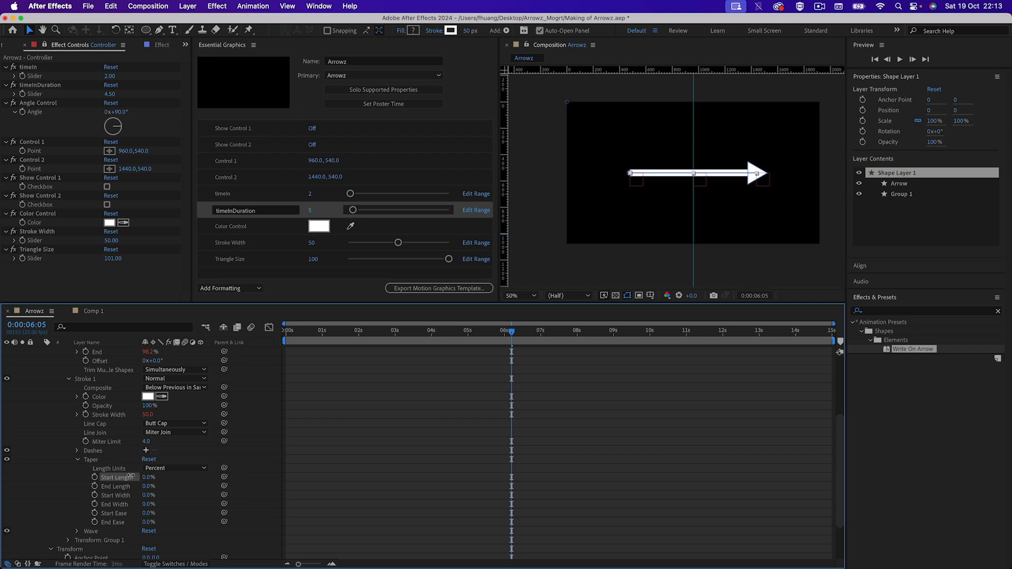
# Add another Slider Control effect to the Controller layer below Triangle Size
pyautogui.rightClick(30, 255)
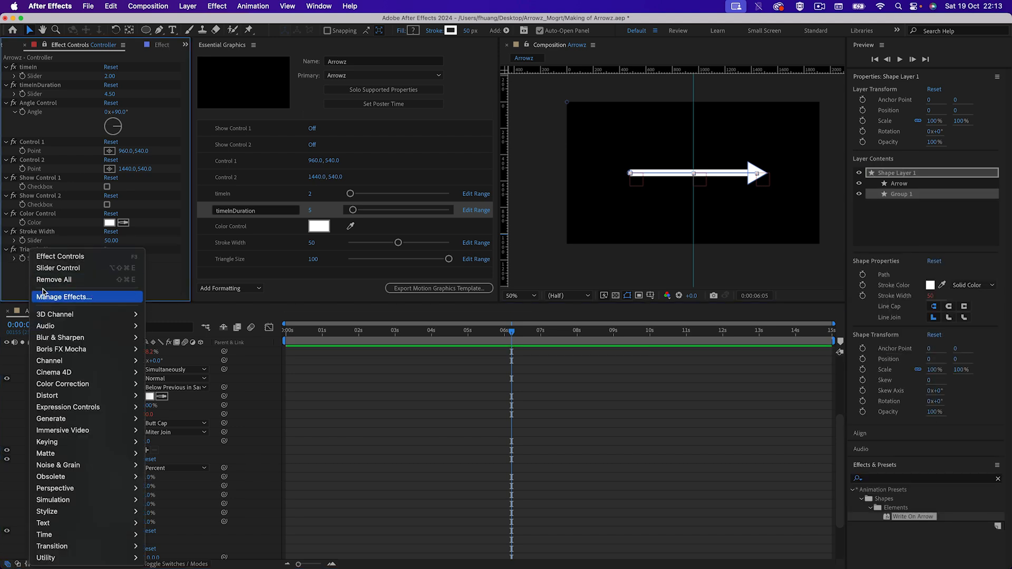
pyautogui.press('Escape')
pyautogui.scroll(5, 92, 382)
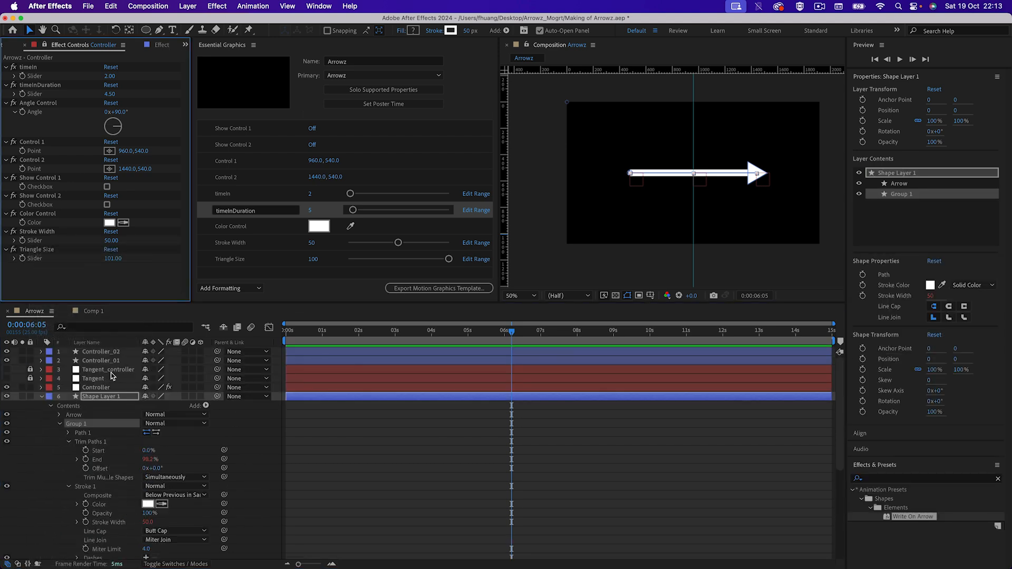
pyautogui.click(93, 389)
pyautogui.rightClick(53, 270)
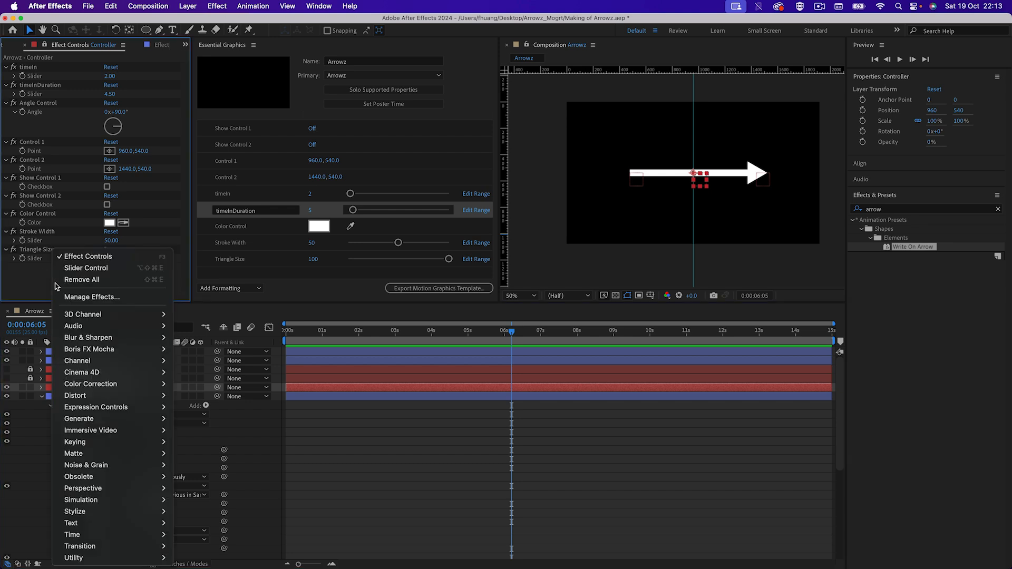
pyautogui.click(68, 269)
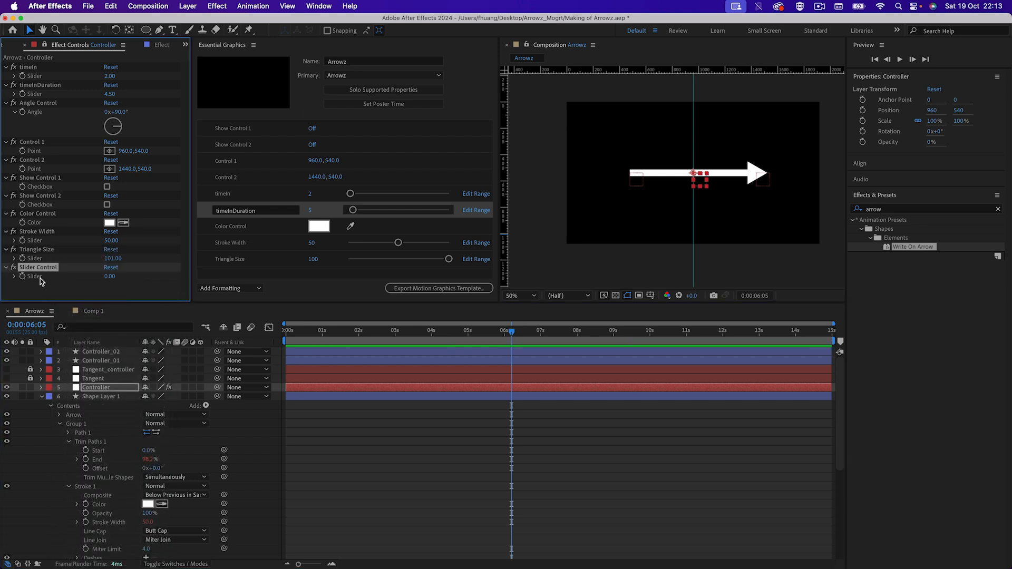
# Rename the new Slider Control on the Controller layer to Start Length, matching the stroke's taper property
pyautogui.scroll(-6, 116, 514)
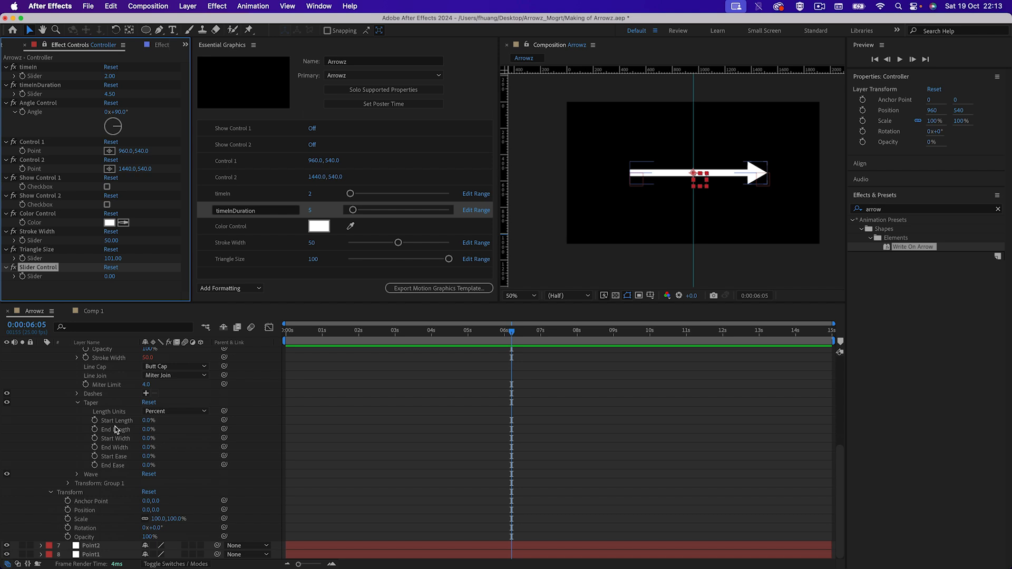
pyautogui.rightClick(35, 267)
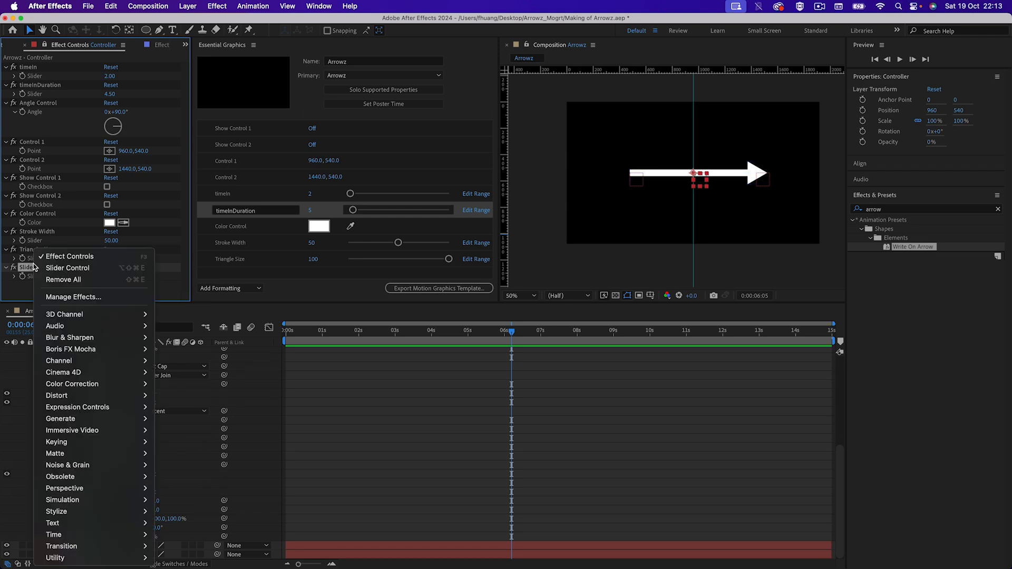
pyautogui.click(29, 269)
pyautogui.press('Return')
pyautogui.write('Start Length')
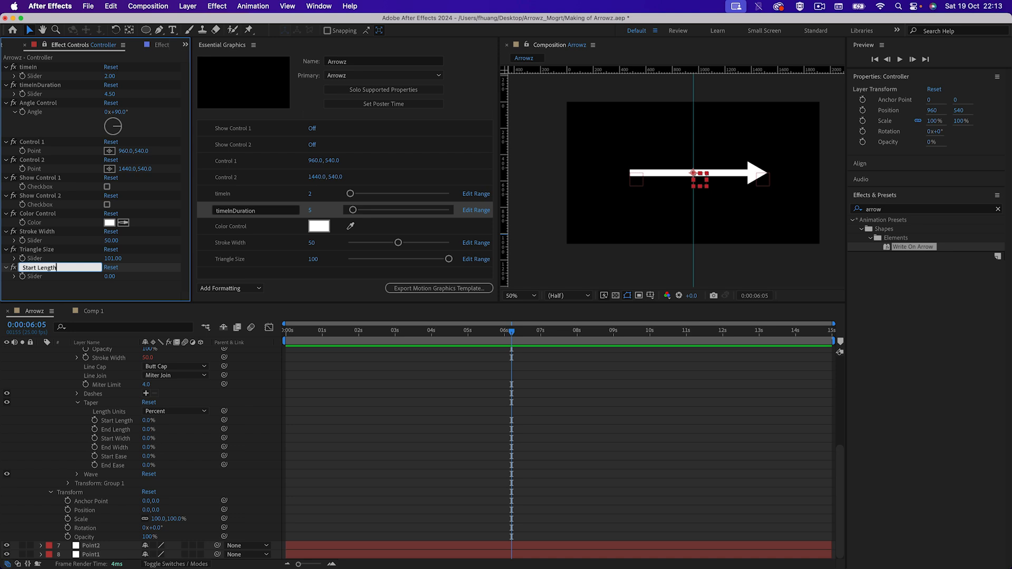
pyautogui.press('Return')
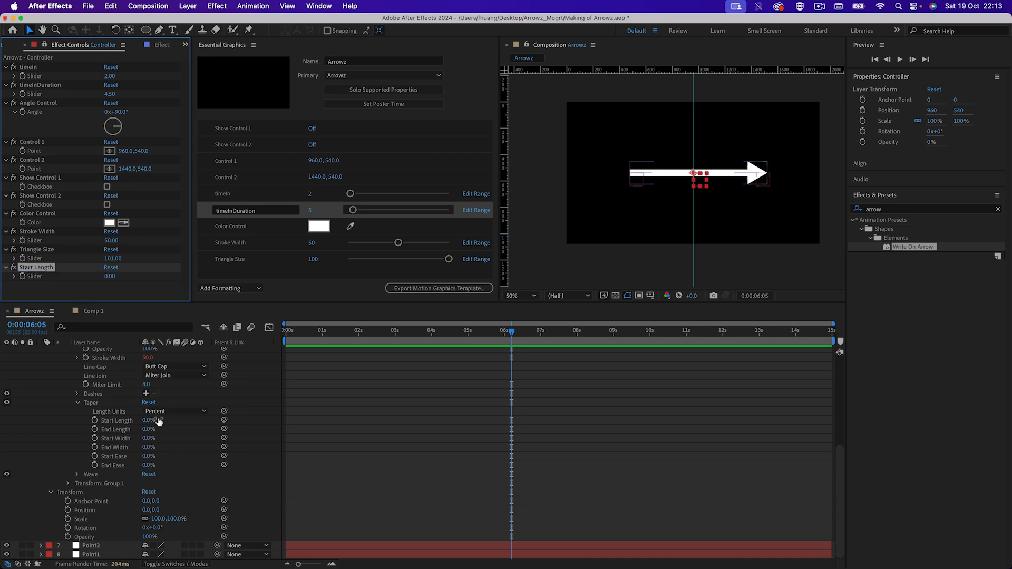
# Link the taper's Start Length in Group 1's Stroke 1 to the Controller's Start Length slider
pyautogui.moveTo(225, 420); pyautogui.dragTo(122, 280)
pyautogui.click(115, 277)
pyautogui.press('Return')
# Try different End Length, Start Width and End Width values on Stroke 1's taper, raising each up to 100%
pyautogui.click(108, 439)
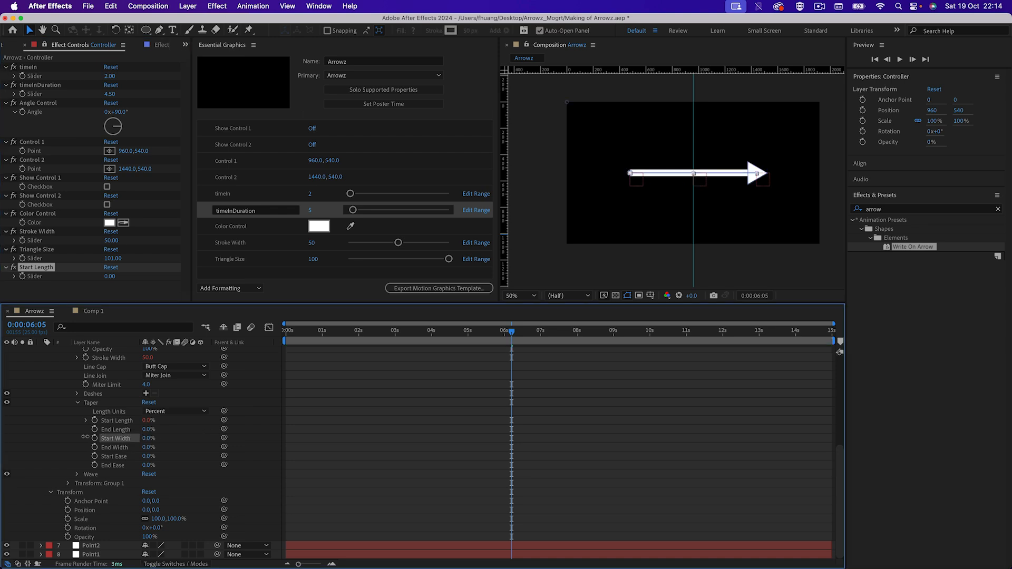
pyautogui.moveTo(148, 447); pyautogui.dragTo(232, 439)
pyautogui.moveTo(151, 440); pyautogui.dragTo(226, 429)
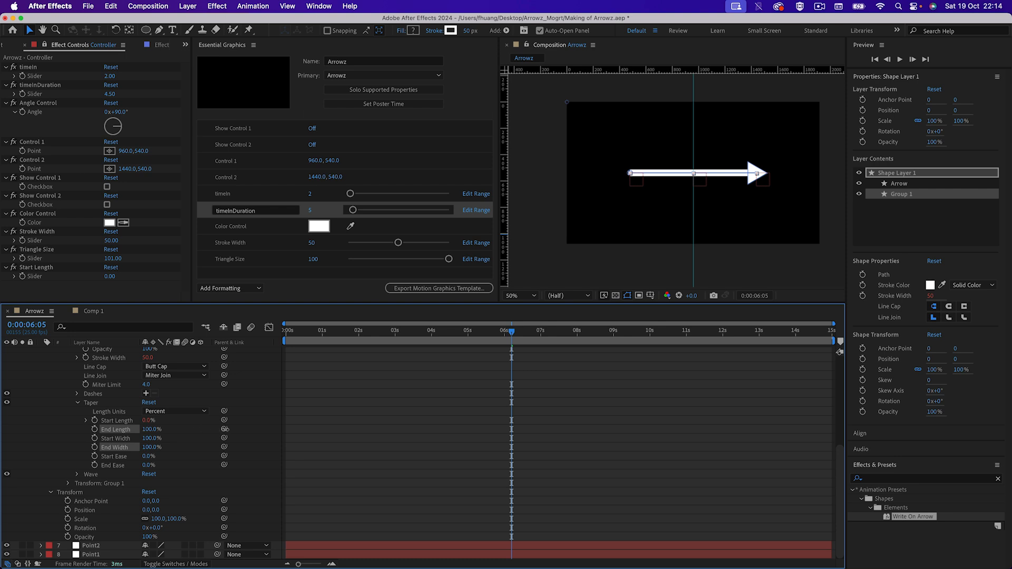
pyautogui.moveTo(150, 438); pyautogui.dragTo(4, 441)
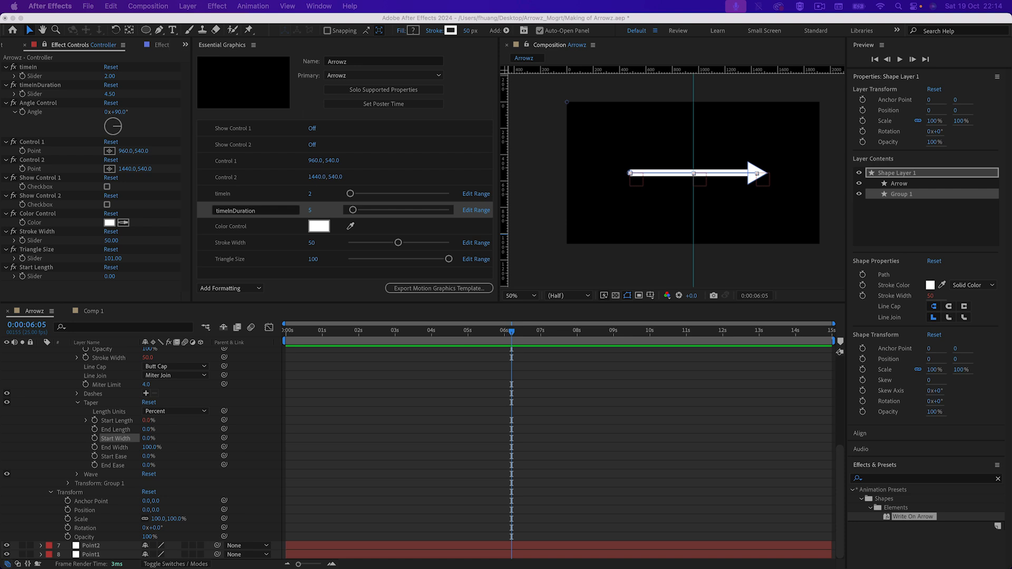
pyautogui.click(121, 450)
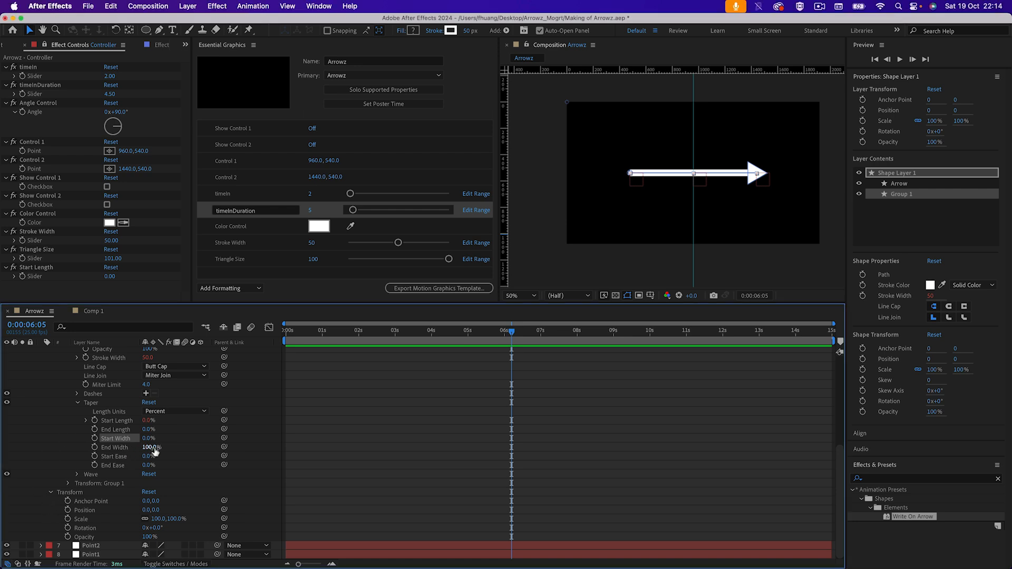
pyautogui.moveTo(153, 448)
pyautogui.mouseDown()
pyautogui.moveTo(103, 448)
pyautogui.moveTo(147, 451)
pyautogui.mouseUp()
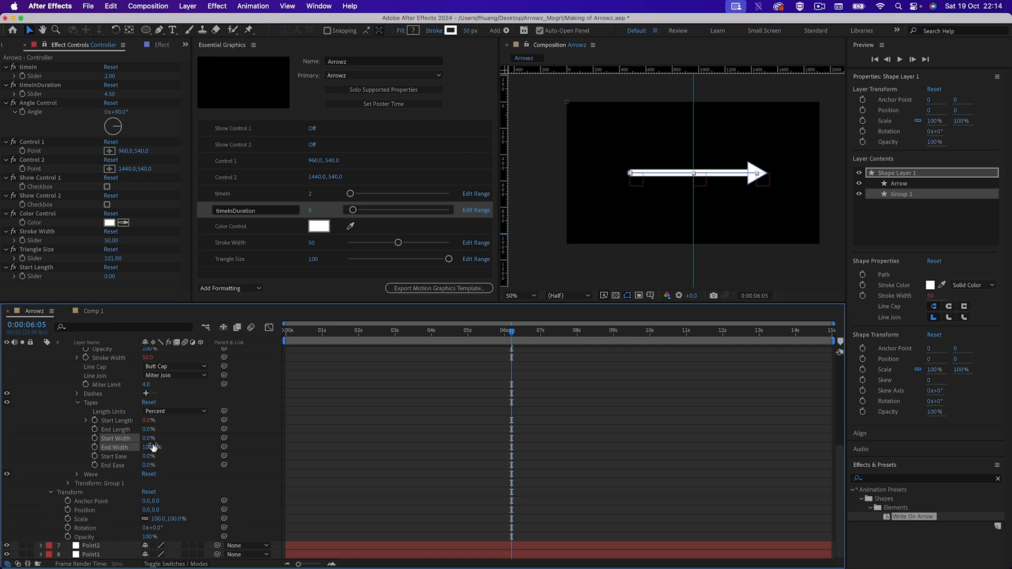
# Enlarge the composition view to 100% and test the effect of End Width and Start Width on the arrow's stroke
pyautogui.scroll(2, 686, 174)
pyautogui.press('h')
pyautogui.moveTo(726, 224); pyautogui.dragTo(687, 239)
pyautogui.press('v')
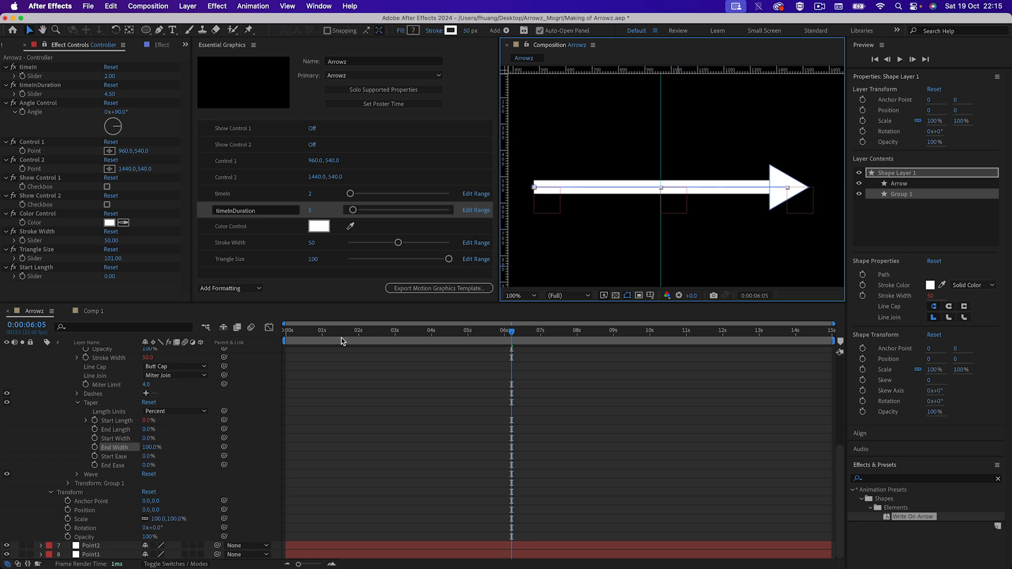
pyautogui.click(149, 448)
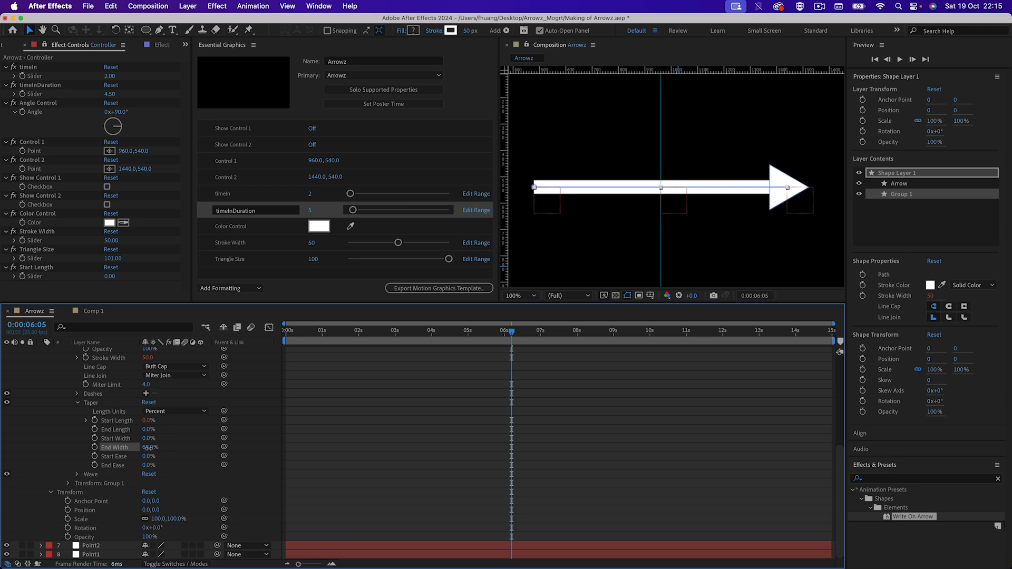
pyautogui.moveTo(147, 439)
pyautogui.mouseDown()
pyautogui.moveTo(196, 439)
pyautogui.moveTo(134, 448)
pyautogui.mouseUp()
pyautogui.click(158, 447)
# Try a Wave Amount of 6% on Group 1's Stroke 1 at 0:00:07:04 and reset it to 0%
pyautogui.click(78, 475)
pyautogui.moveTo(147, 483); pyautogui.dragTo(168, 481)
pyautogui.moveTo(316, 332)
pyautogui.mouseDown()
pyautogui.moveTo(265, 335)
pyautogui.moveTo(547, 333)
pyautogui.mouseUp()
pyautogui.press('space')
pyautogui.click(150, 483)
pyautogui.write('6')
pyautogui.press('Return')
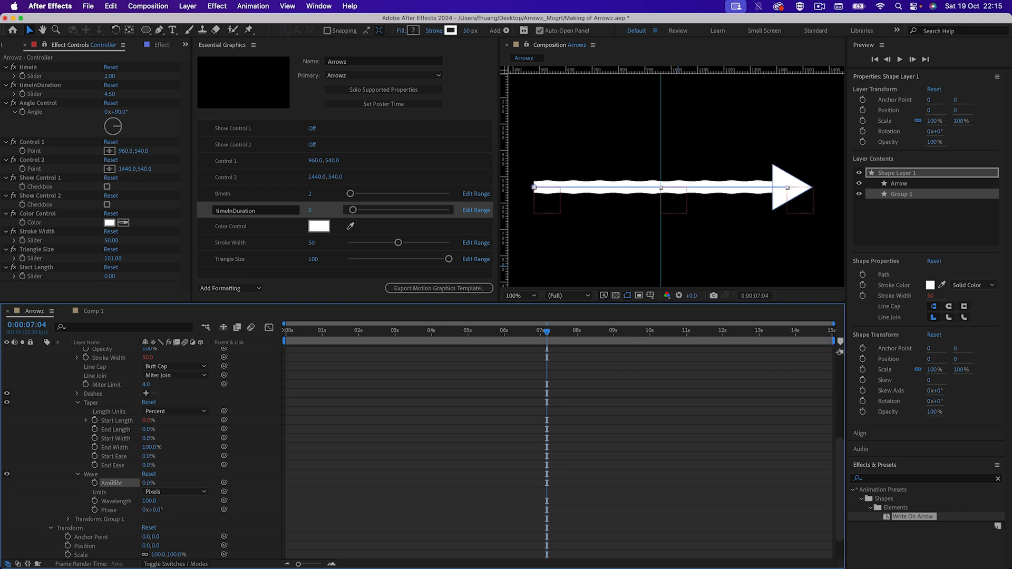
pyautogui.click(149, 483)
pyautogui.write('0')
pyautogui.press('Return')
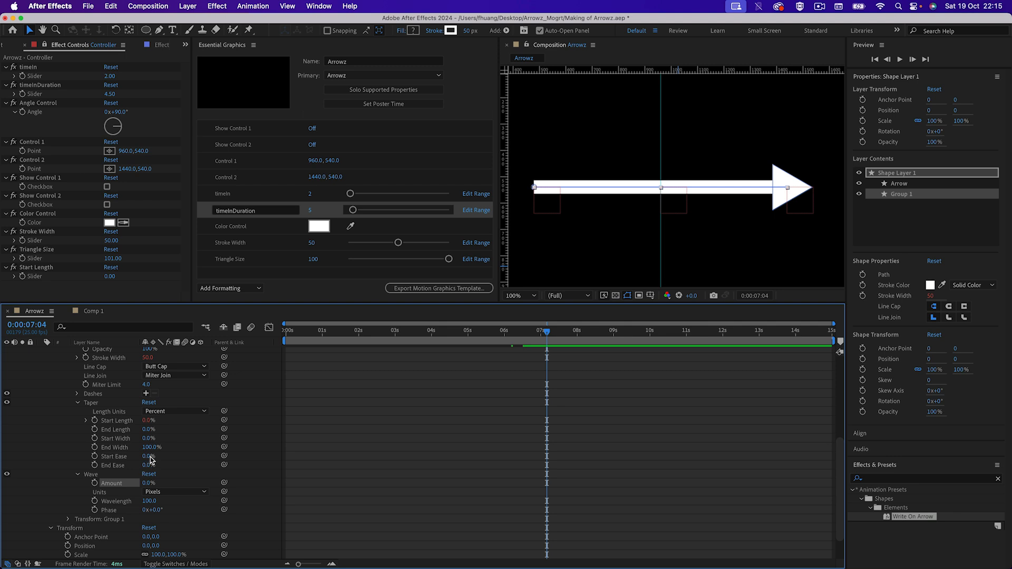
# Try adjusting the taper's End Width, End Length and Start Ease, and set End Ease to 1%
pyautogui.moveTo(149, 448); pyautogui.dragTo(222, 447)
pyautogui.moveTo(153, 466)
pyautogui.mouseDown()
pyautogui.moveTo(215, 465)
pyautogui.moveTo(143, 465)
pyautogui.mouseUp()
pyautogui.click(162, 456)
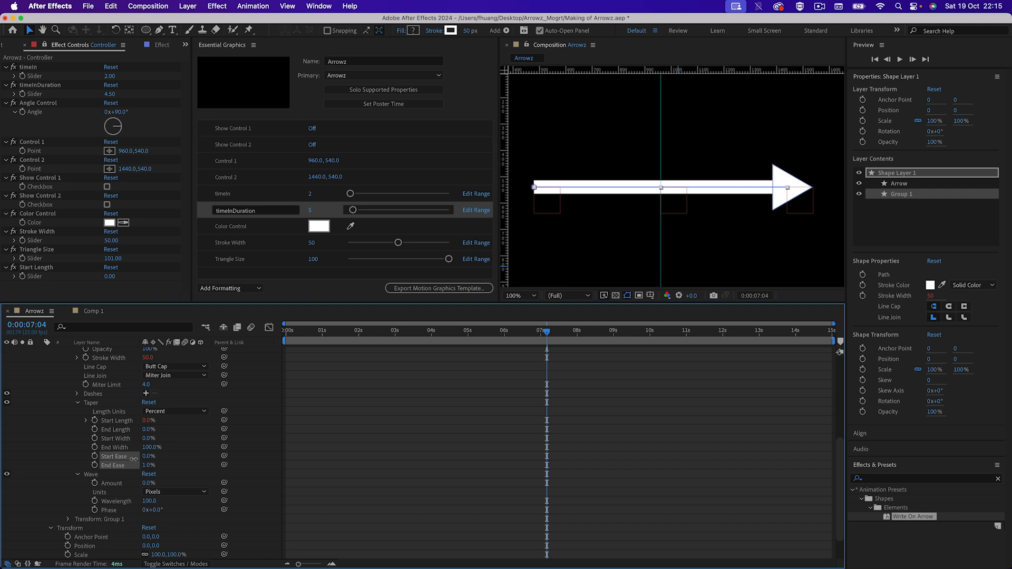
pyautogui.moveTo(149, 429); pyautogui.dragTo(208, 431)
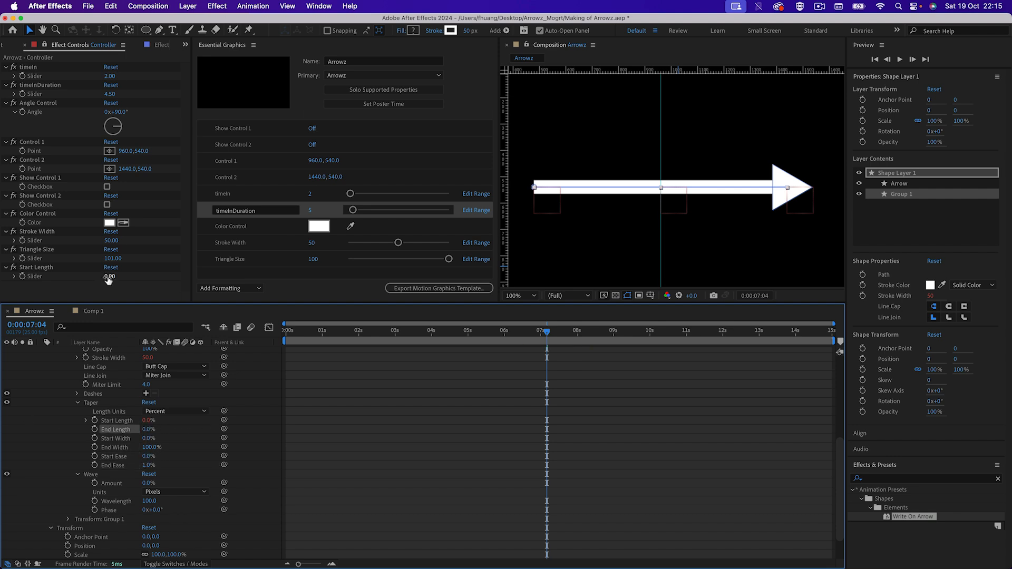
# Test the taper with the Start Length slider at 217, End Width at 0%, and End Length at 100% and 0%
pyautogui.moveTo(109, 276); pyautogui.dragTo(158, 279)
pyautogui.moveTo(149, 429); pyautogui.dragTo(232, 429)
pyautogui.moveTo(150, 447); pyautogui.dragTo(68, 445)
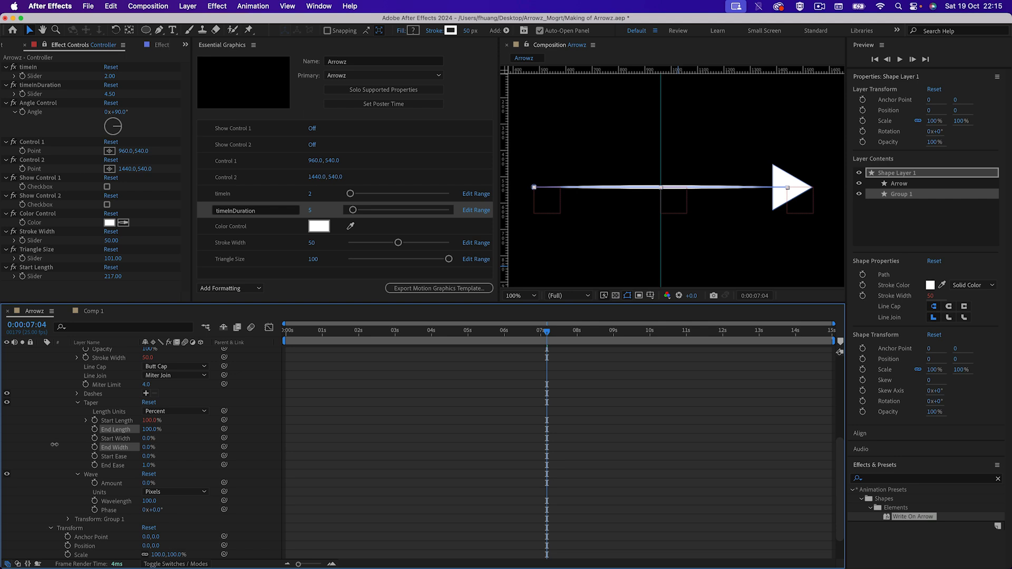
pyautogui.moveTo(149, 420); pyautogui.dragTo(71, 426)
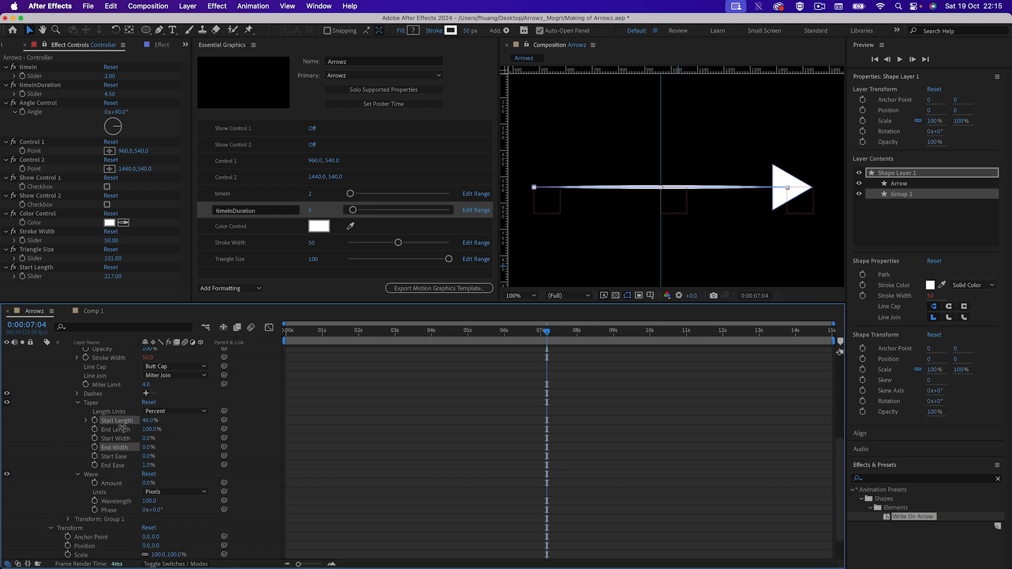
pyautogui.moveTo(150, 429); pyautogui.dragTo(83, 430)
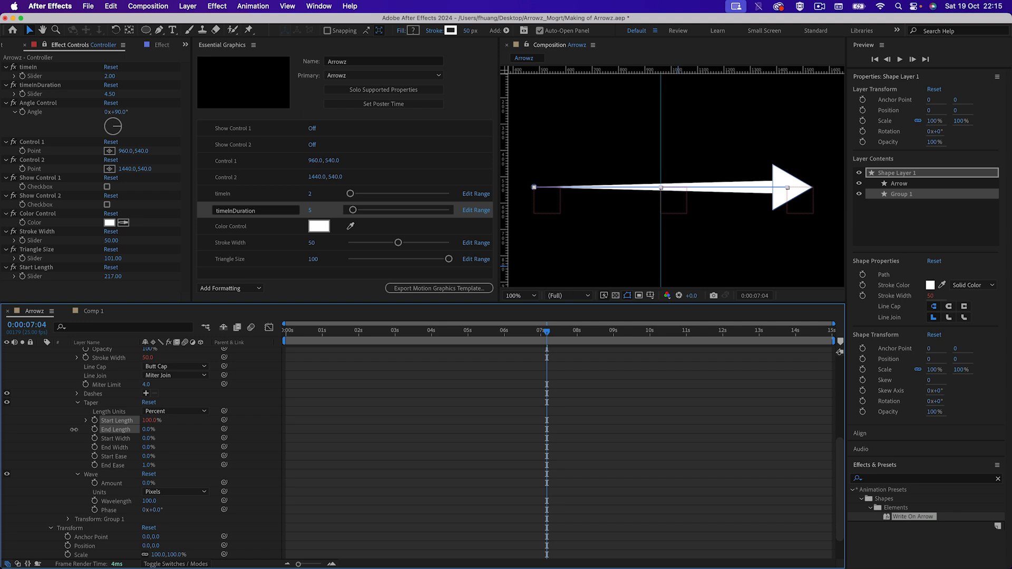
# Reset the Start Length slider and the taper's End Ease to 0
pyautogui.moveTo(113, 277); pyautogui.dragTo(2, 279)
pyautogui.click(110, 277)
pyautogui.press('Return')
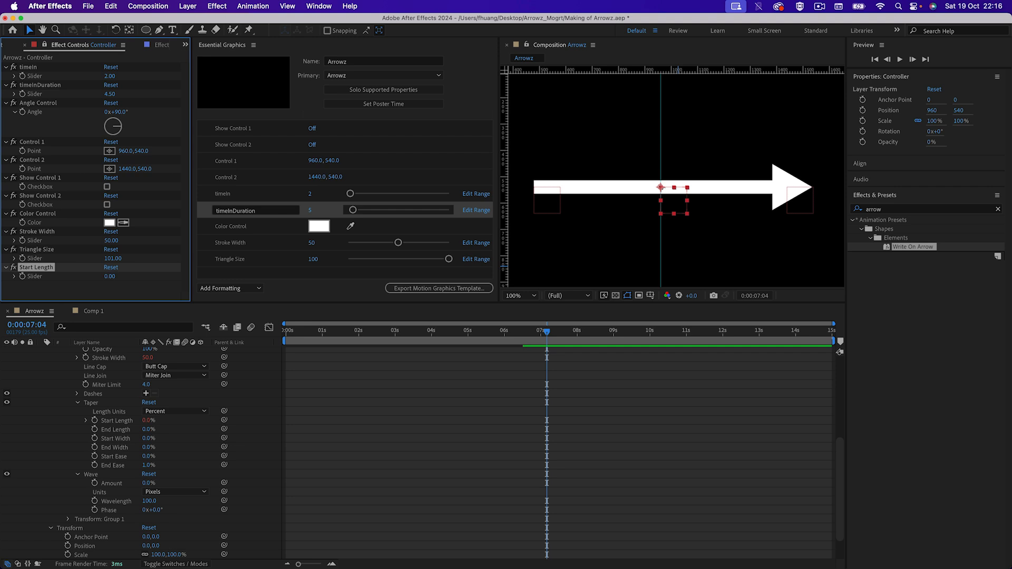
pyautogui.click(154, 466)
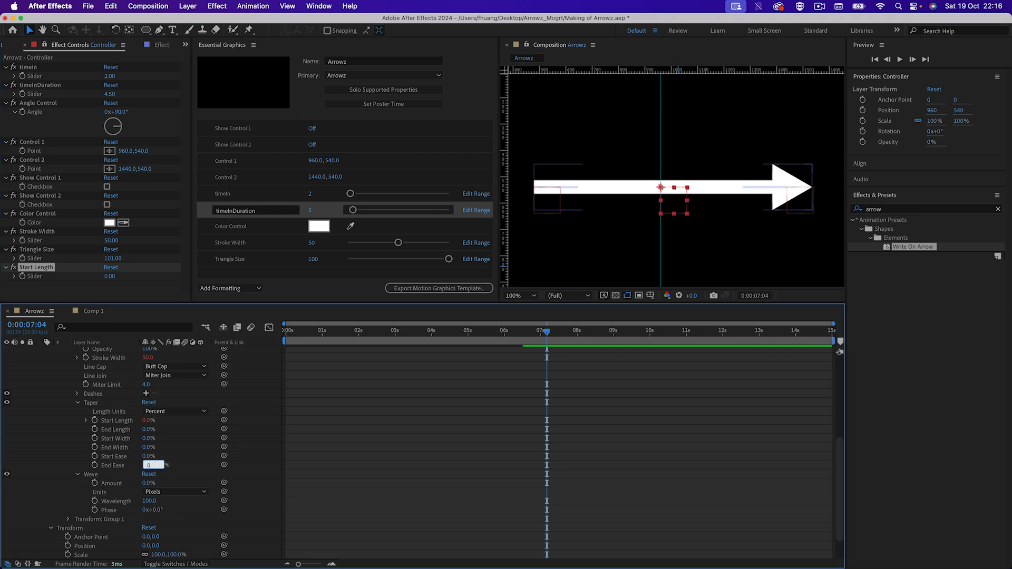
pyautogui.click(161, 465)
# Try taper values of End Length 100%, Start Width 35% and End Width 30%, and set the Start Length slider to -108
pyautogui.moveTo(147, 448); pyautogui.dragTo(203, 433)
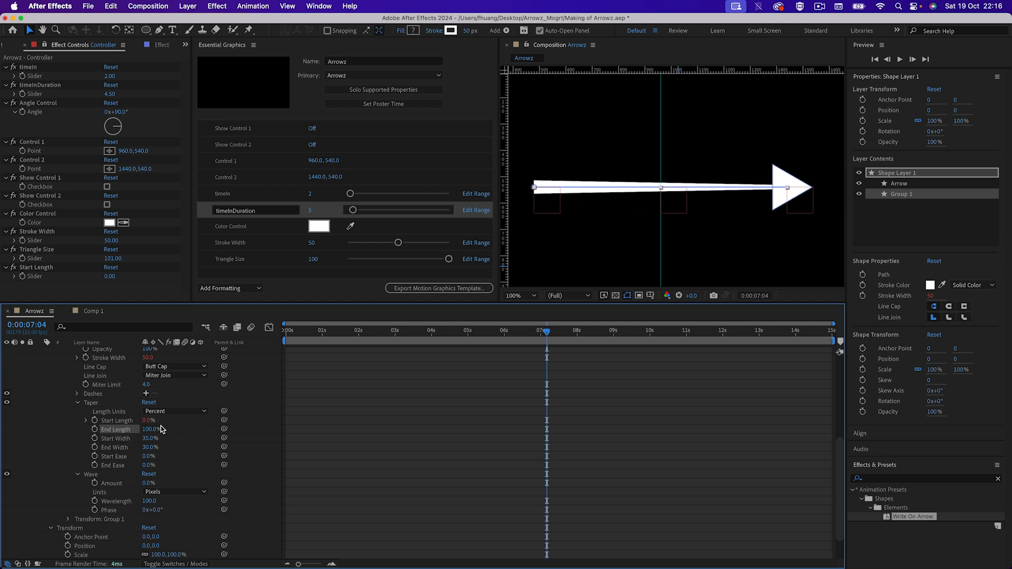
pyautogui.moveTo(149, 438); pyautogui.dragTo(111, 276)
pyautogui.moveTo(198, 268); pyautogui.dragTo(60, 281)
# Readjust Stroke 1's taper, ending with both End Length and End Width at 100%
pyautogui.click(125, 448)
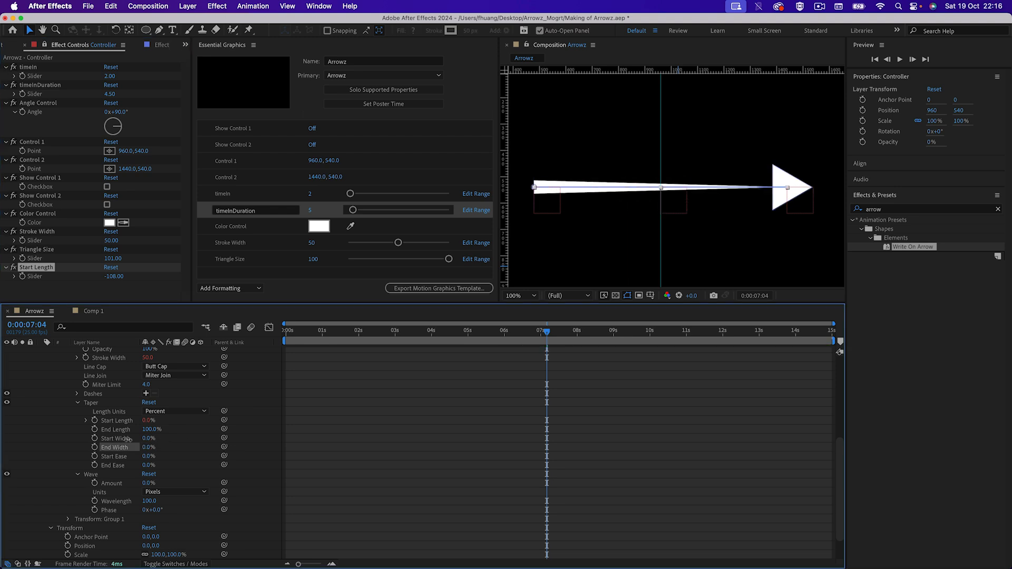
pyautogui.moveTo(152, 429); pyautogui.dragTo(58, 434)
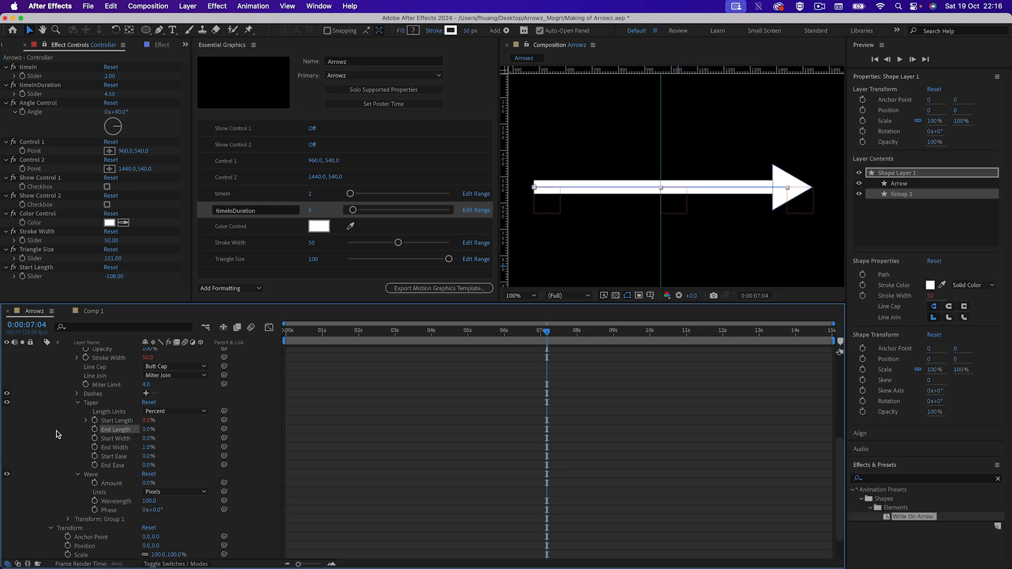
pyautogui.moveTo(145, 449); pyautogui.dragTo(86, 447)
pyautogui.moveTo(148, 433); pyautogui.dragTo(246, 430)
pyautogui.moveTo(148, 447); pyautogui.dragTo(201, 447)
pyautogui.click(151, 429)
pyautogui.write('100')
pyautogui.press('Return')
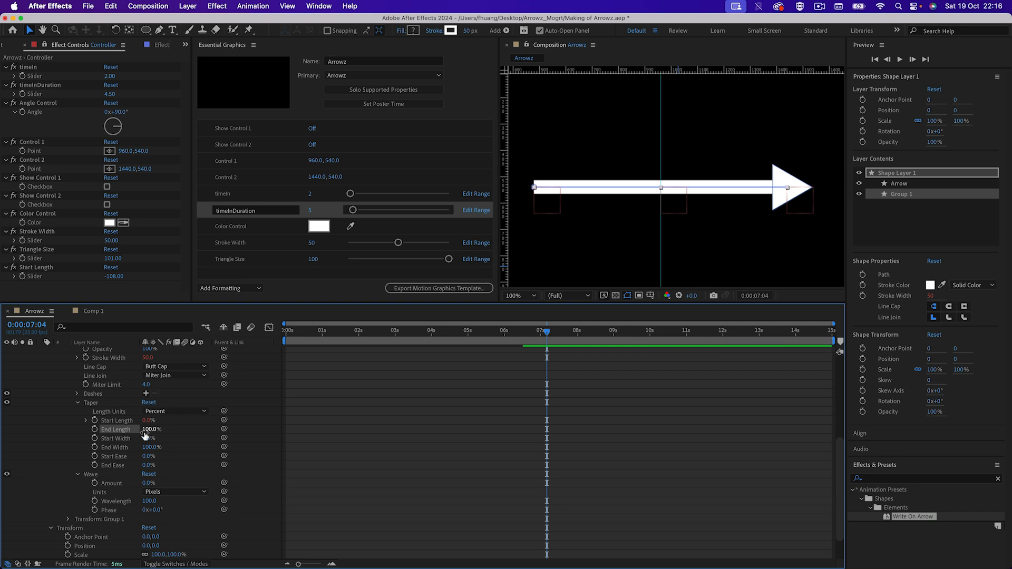
# Duplicate the Start Length slider on the Controller layer and name the copy End Width
pyautogui.click(46, 268)
pyautogui.scroll(6, 106, 375)
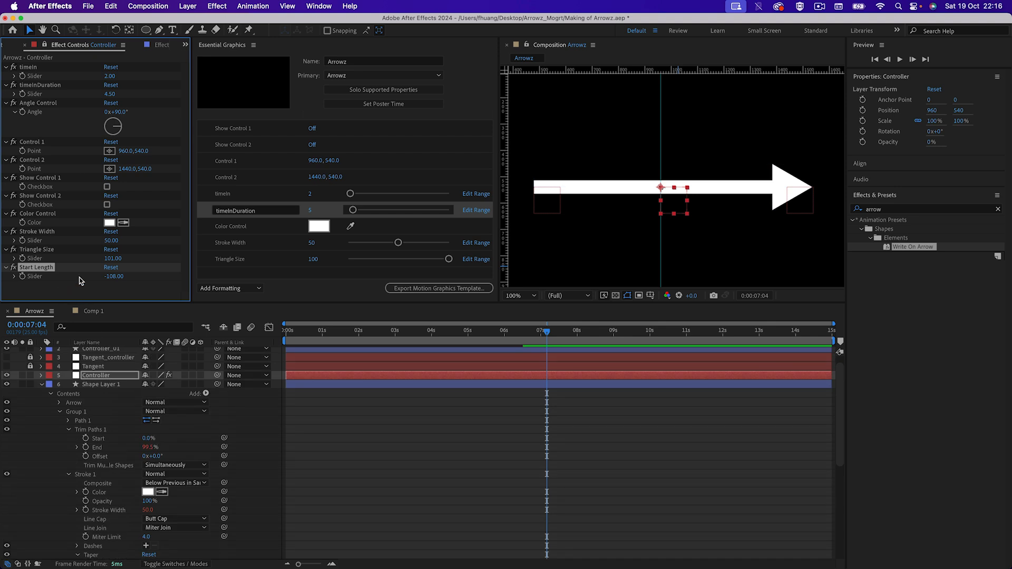
pyautogui.rightClick(46, 270)
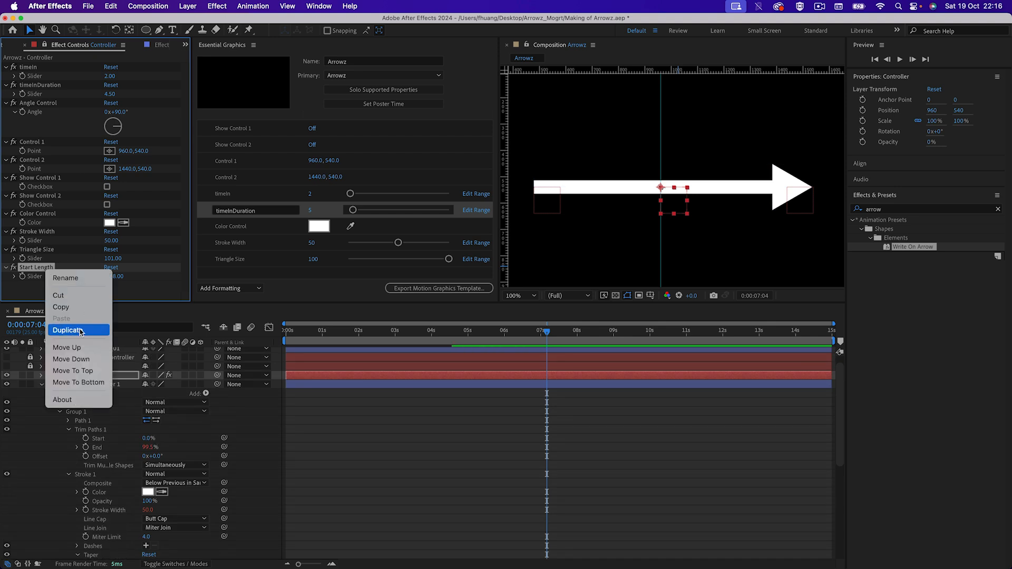
pyautogui.click(58, 302)
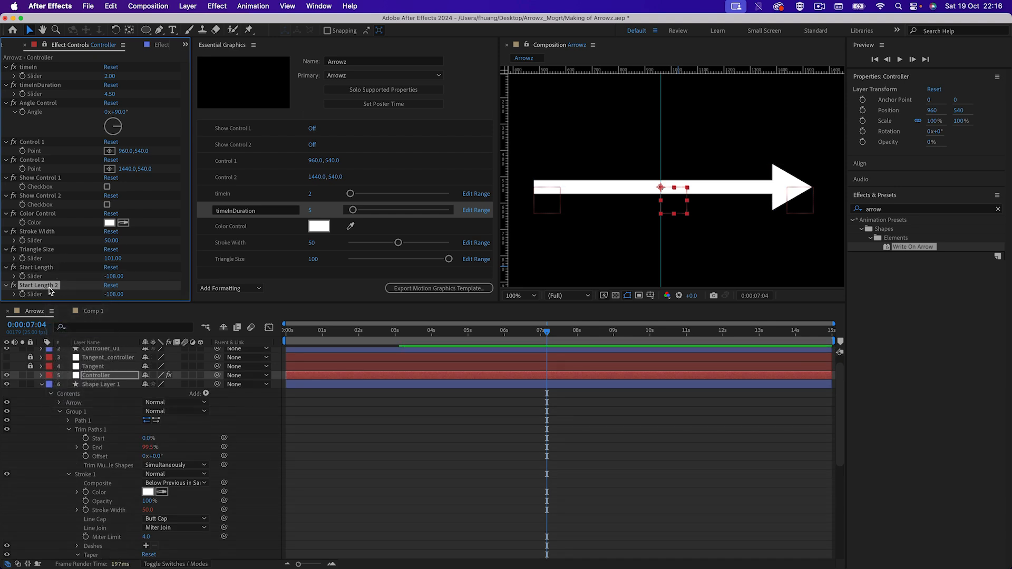
pyautogui.press('Return')
pyautogui.write('End Width')
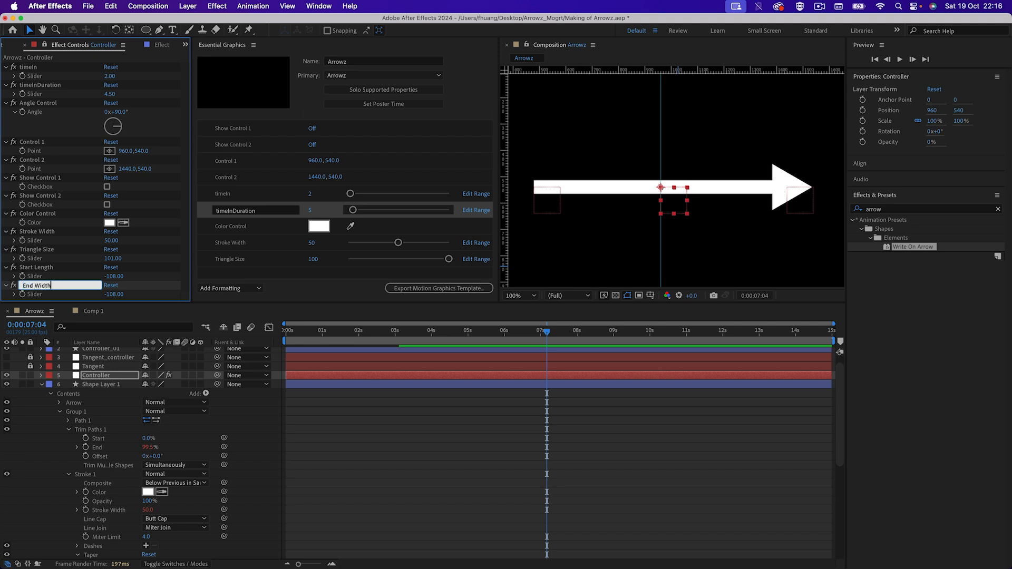
# Rename the Controller's Start Length slider to Start Width
pyautogui.click(49, 268)
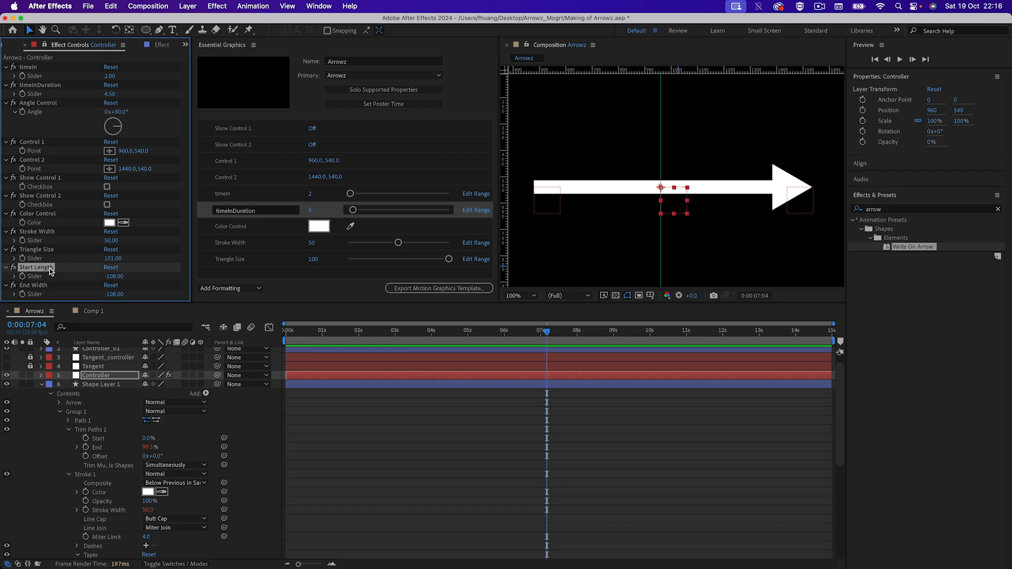
pyautogui.press('Return')
pyautogui.press('Right')
pyautogui.write('Width')
pyautogui.press('Return')
# Set the Start Width slider to 0 and the End Width slider to 100 on the Controller layer
pyautogui.click(115, 294)
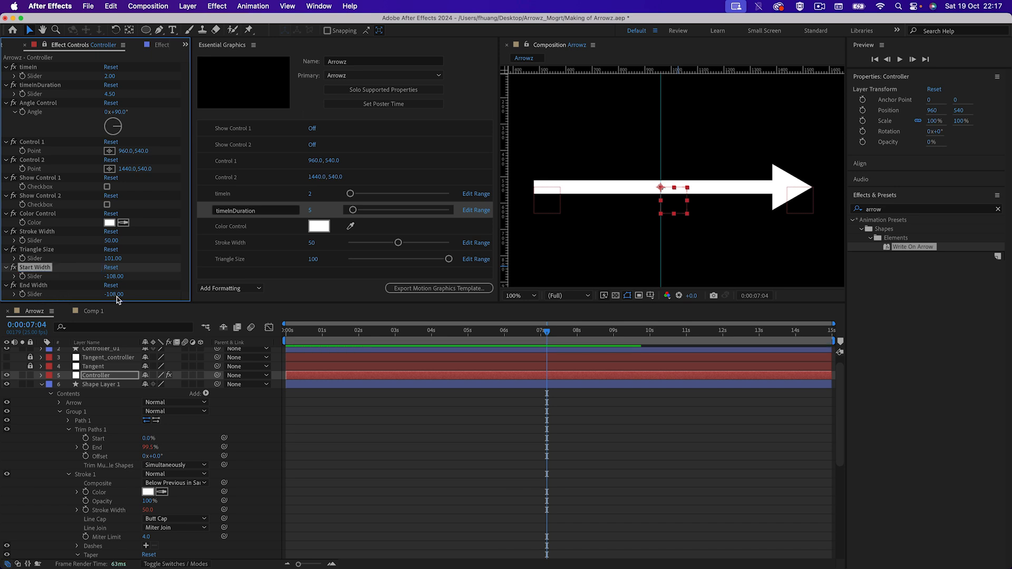
pyautogui.click(114, 278)
pyautogui.write('0')
pyautogui.press('Return')
pyautogui.click(115, 294)
pyautogui.write('100')
pyautogui.press('Return')
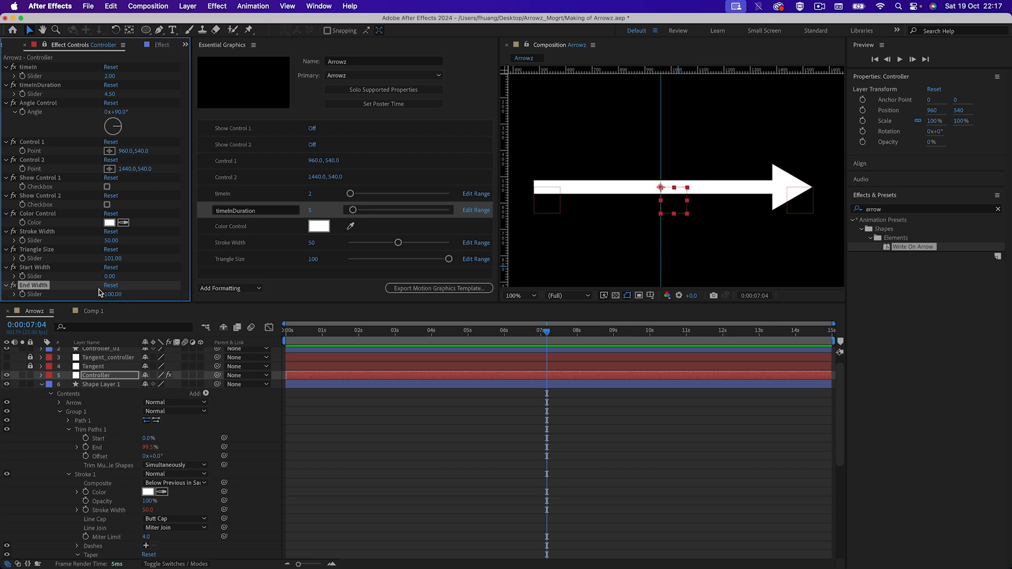
# Link Stroke 1's taper End Width to the Controller's End Width slider, test the slider and set it to 100
pyautogui.scroll(-7, 188, 511)
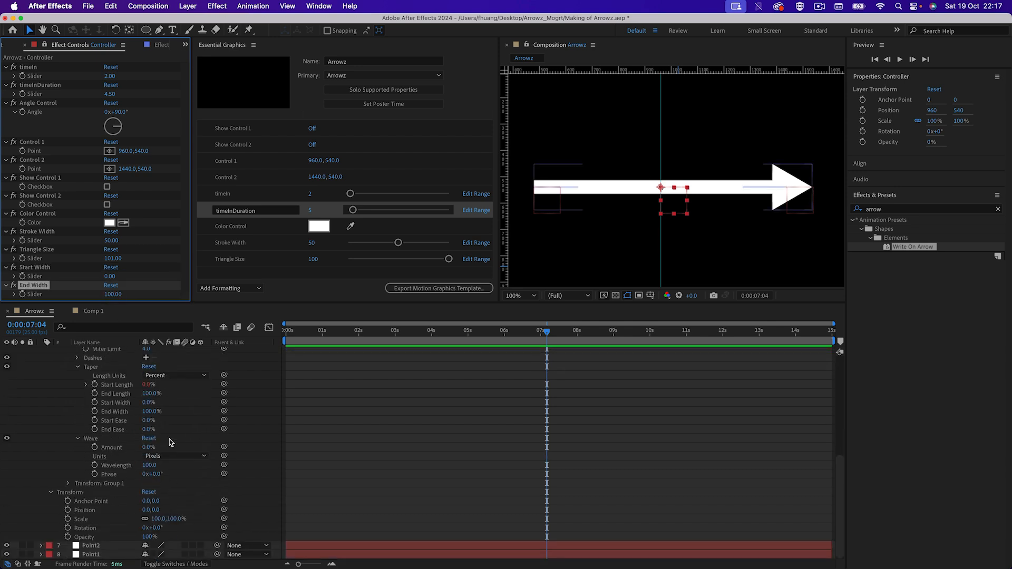
pyautogui.moveTo(224, 411); pyautogui.dragTo(48, 294)
pyautogui.moveTo(112, 295); pyautogui.dragTo(155, 292)
pyautogui.click(113, 294)
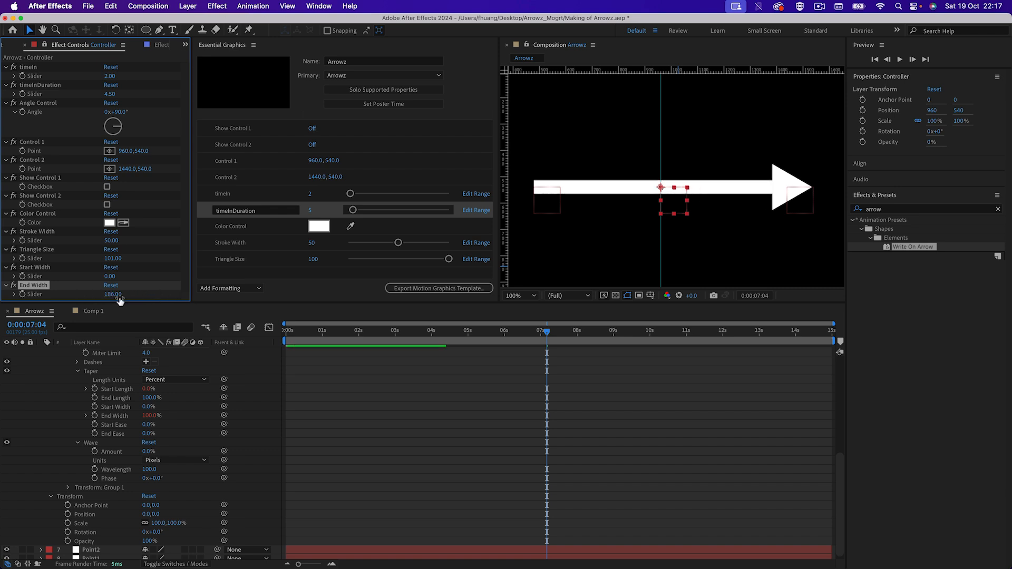
pyautogui.write('10')
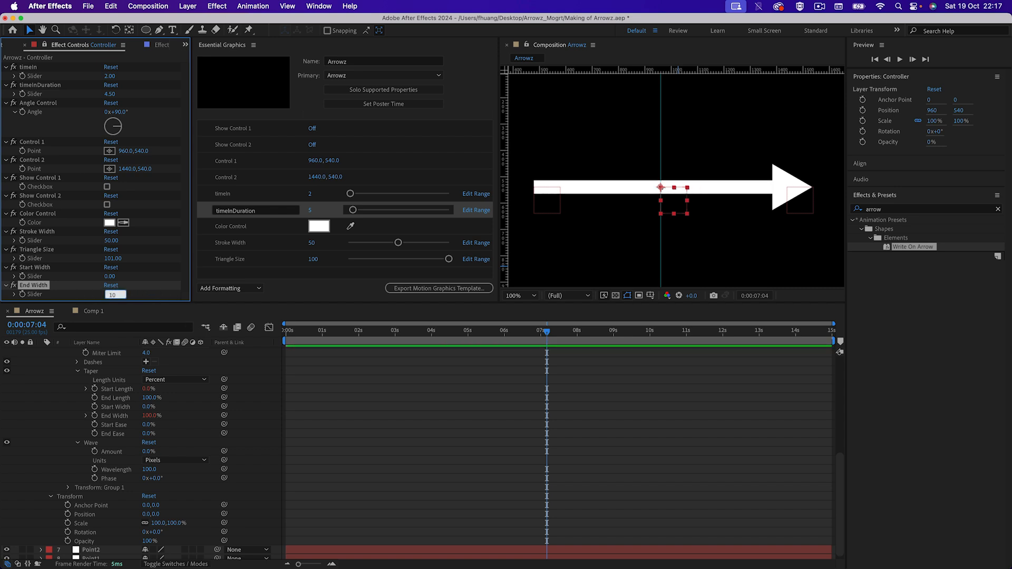
pyautogui.press('Return')
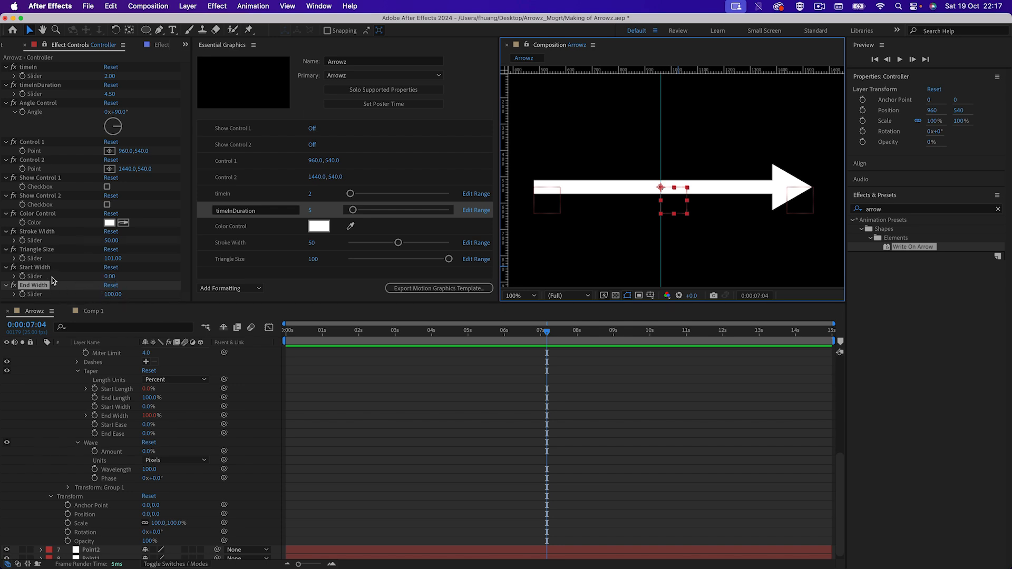
# Add the Controller's Start Width and End Width sliders to the Essential Graphics properties
pyautogui.rightClick(34, 274)
pyautogui.press('Escape')
pyautogui.rightClick(36, 278)
pyautogui.click(31, 270)
pyautogui.rightClick(31, 269)
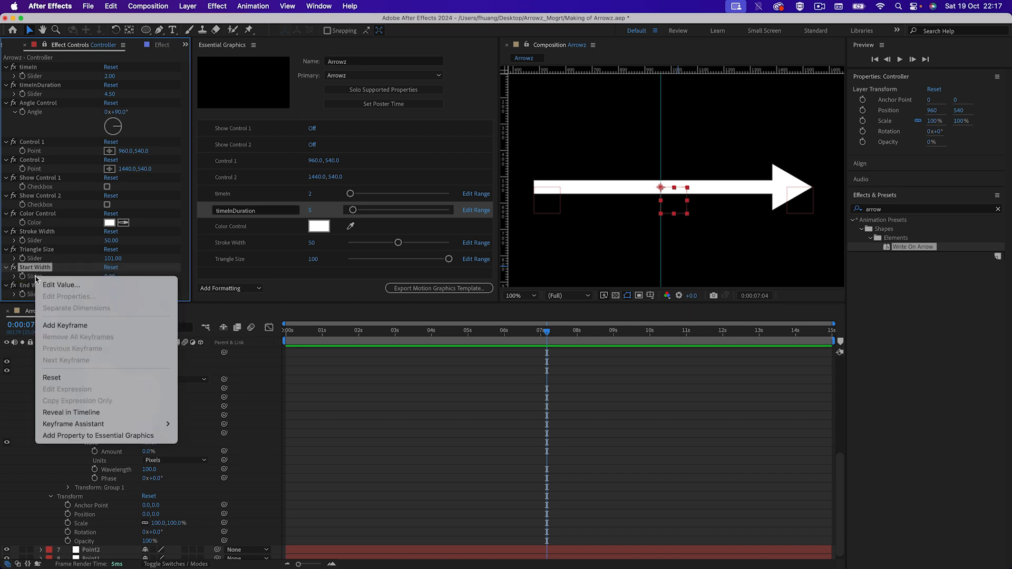
pyautogui.click(103, 436)
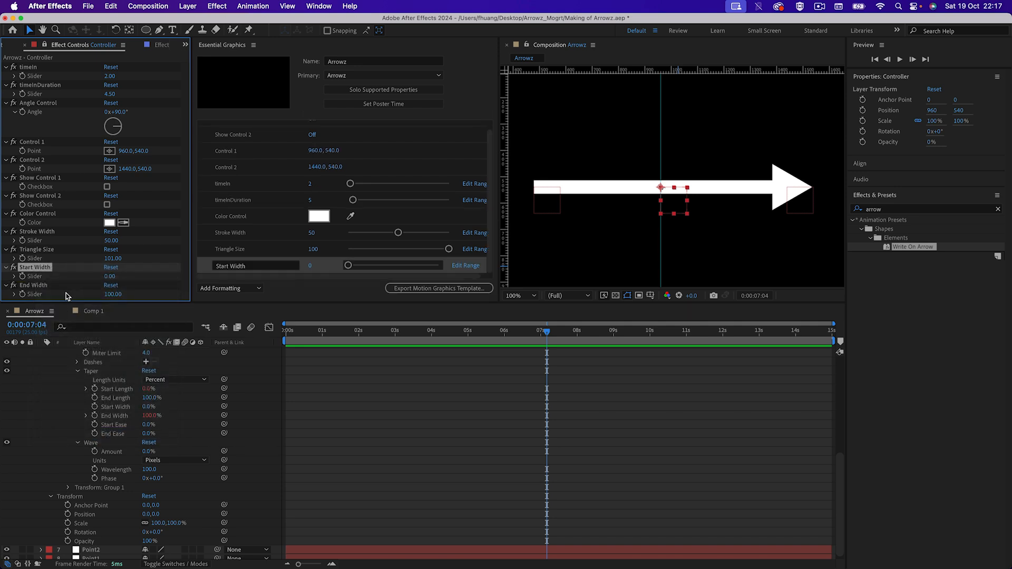
pyautogui.rightClick(37, 298)
pyautogui.click(103, 454)
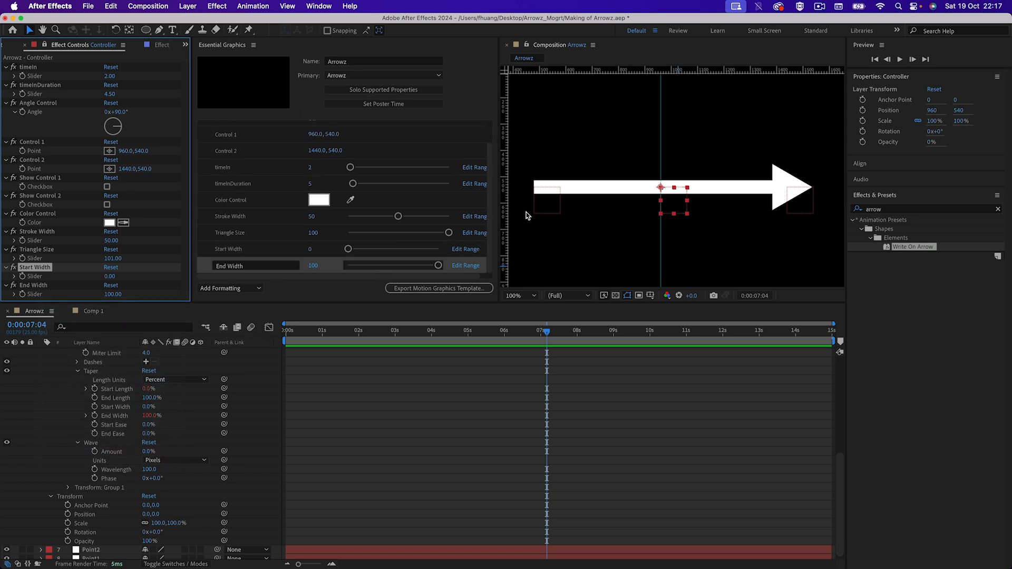
# Try out the template's width sliders and undo the changes
pyautogui.moveTo(355, 255); pyautogui.dragTo(483, 271)
pyautogui.press('cmd+z')
pyautogui.press('cmd+z')
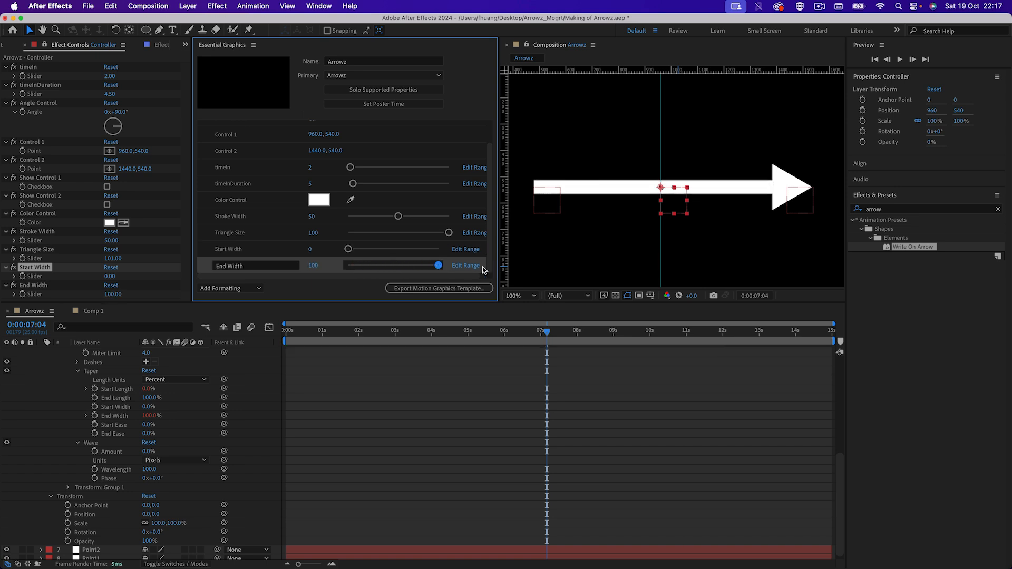
# Try a Wave on Stroke 1 with Amount 23%, Wavelength 167 and Phase 10°, and switch its units to Cycles
pyautogui.scroll(-1, 120, 501)
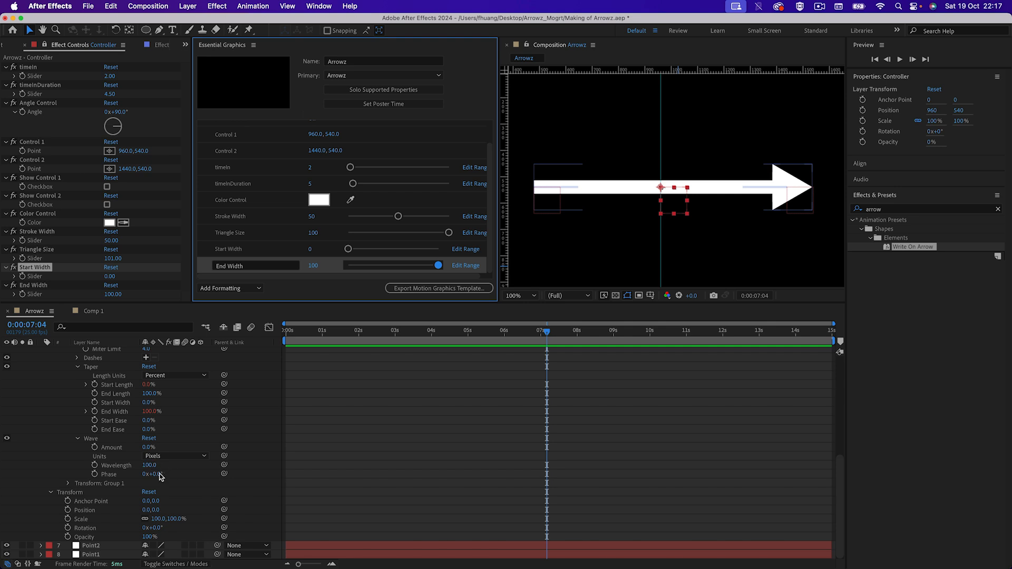
pyautogui.moveTo(145, 447)
pyautogui.mouseDown()
pyautogui.moveTo(159, 447)
pyautogui.moveTo(160, 465)
pyautogui.moveTo(187, 463)
pyautogui.moveTo(164, 475)
pyautogui.moveTo(179, 481)
pyautogui.mouseUp()
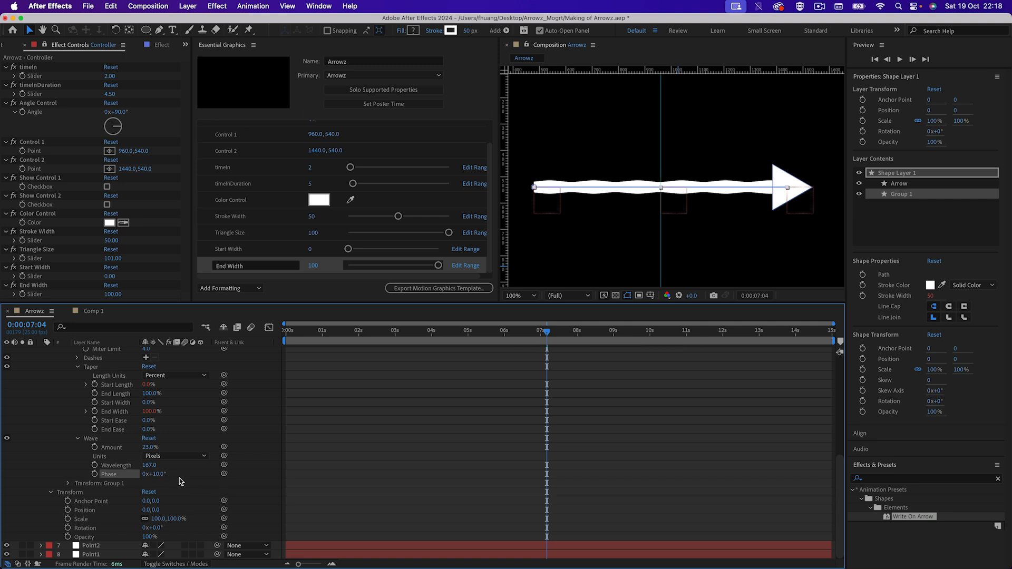
pyautogui.click(174, 457)
pyautogui.click(166, 483)
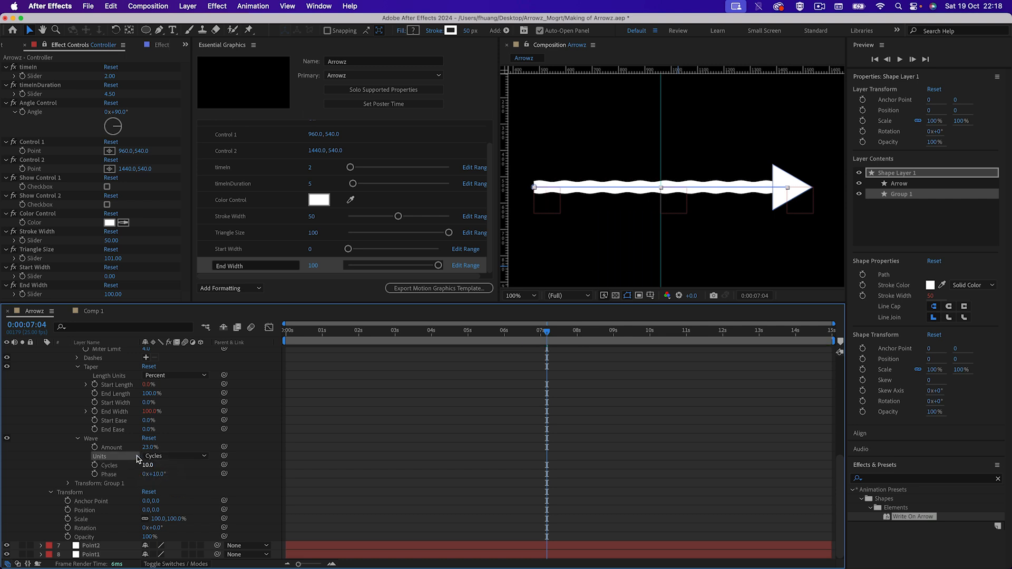
# Return the Wave units to Pixels and set its Amount, Wavelength and Phase to 0
pyautogui.click(163, 457)
pyautogui.click(158, 469)
pyautogui.moveTo(145, 445)
pyautogui.mouseDown()
pyautogui.moveTo(79, 467)
pyautogui.moveTo(13, 467)
pyautogui.mouseUp()
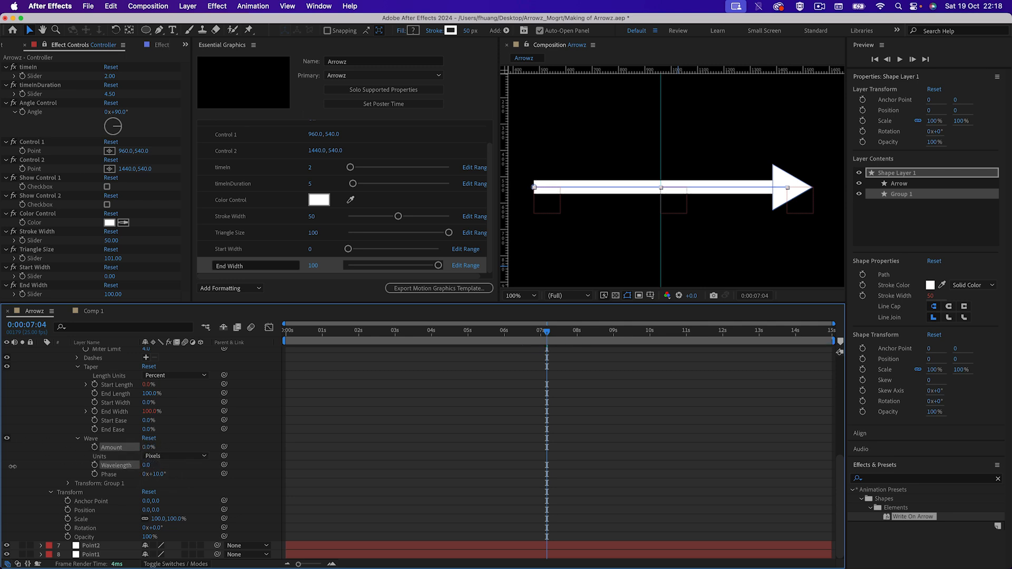
pyautogui.click(164, 474)
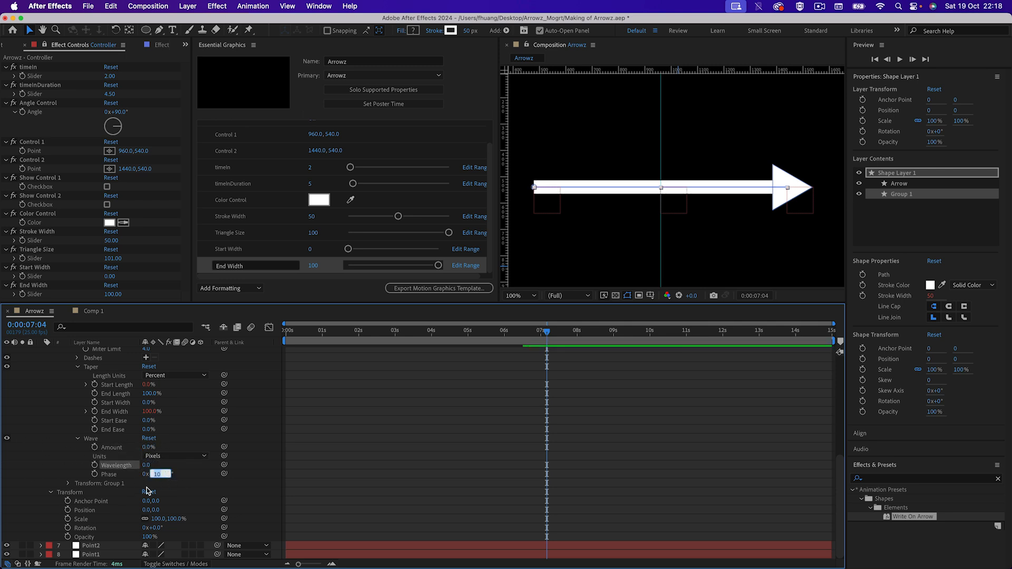
pyautogui.press('Return')
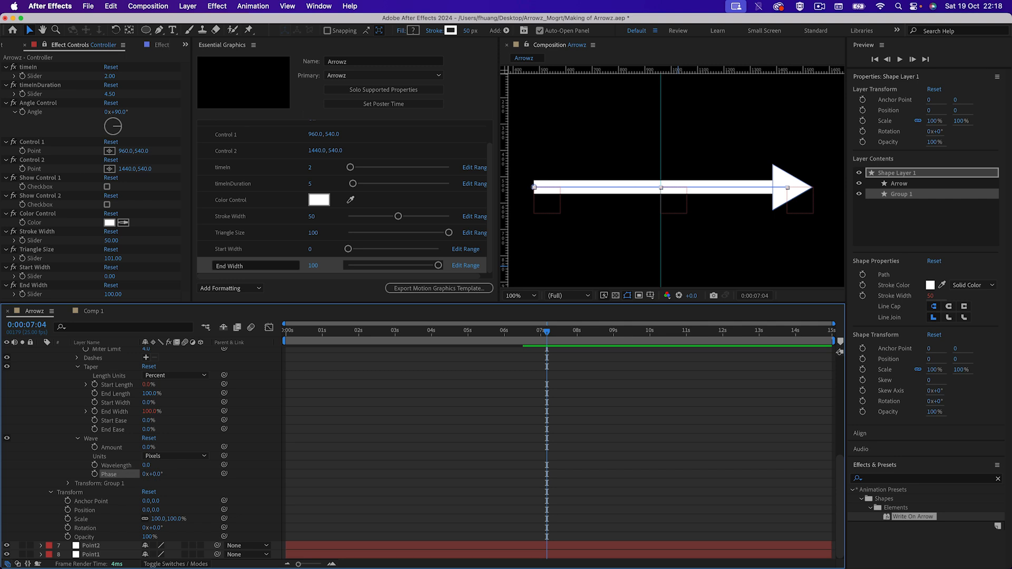
# Add a dash to Stroke 1, scrub through the animation and set the Dash value to 0
pyautogui.scroll(2, 48, 417)
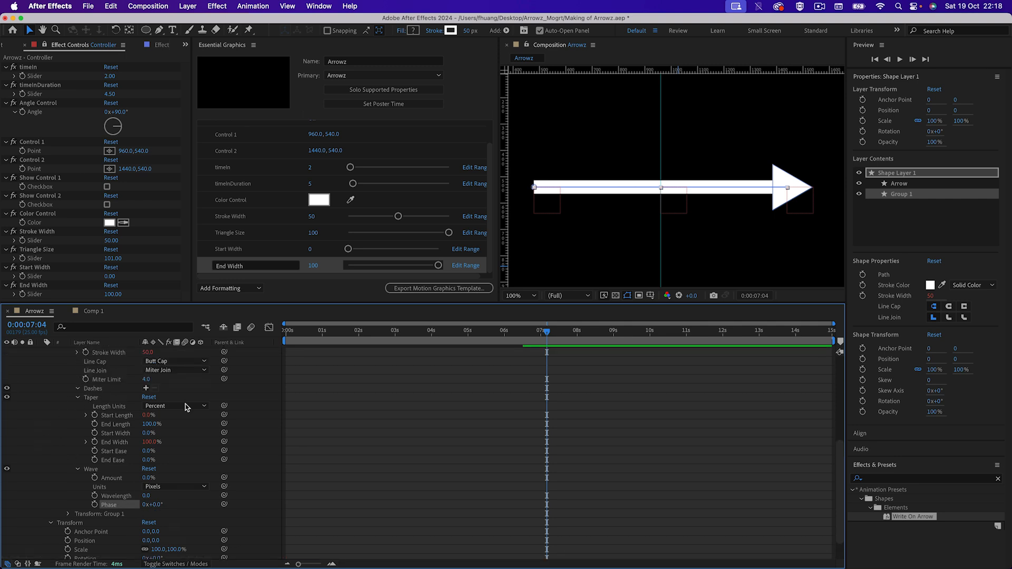
pyautogui.click(146, 389)
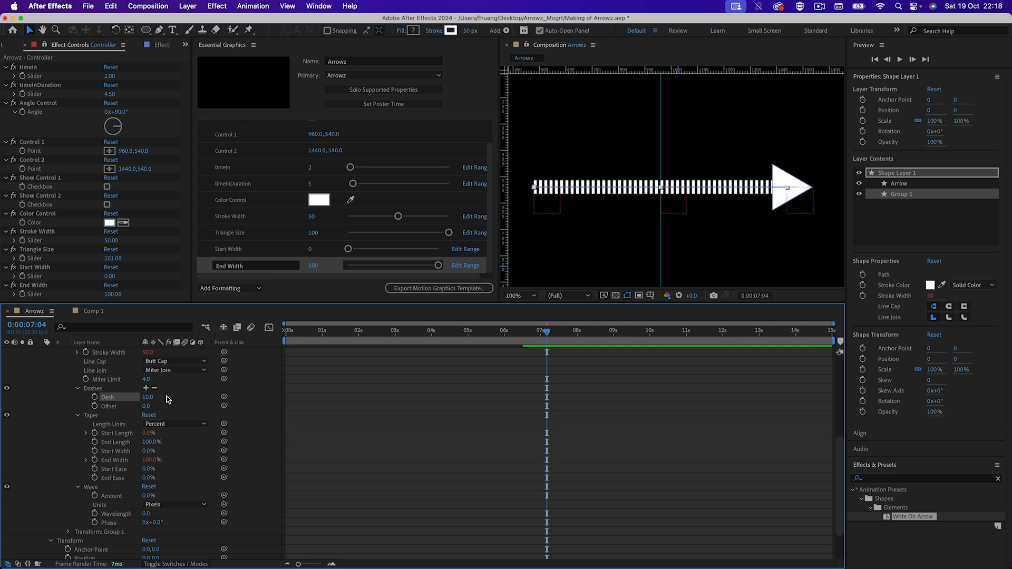
pyautogui.moveTo(328, 336); pyautogui.dragTo(556, 336)
pyautogui.click(149, 398)
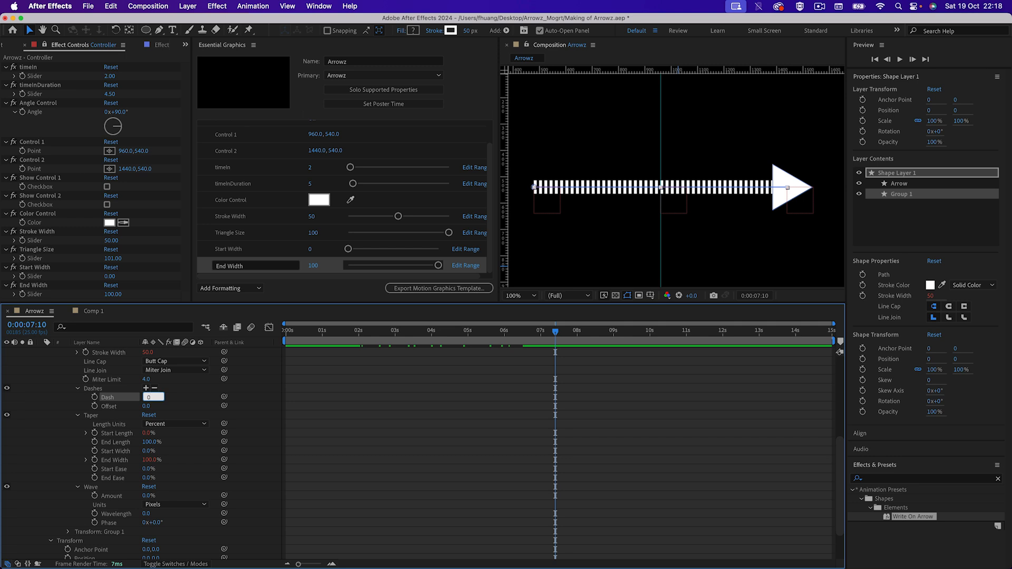
pyautogui.write('0')
pyautogui.press('Return')
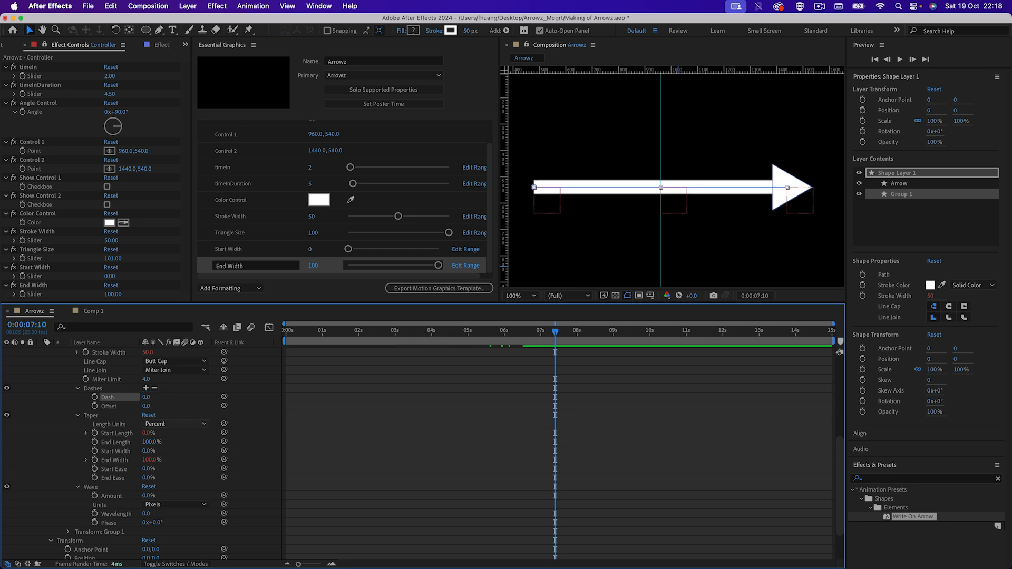
# Try a Dash value of 44 on Stroke 1 and scrub through the arrow animation
pyautogui.moveTo(146, 400); pyautogui.dragTo(169, 397)
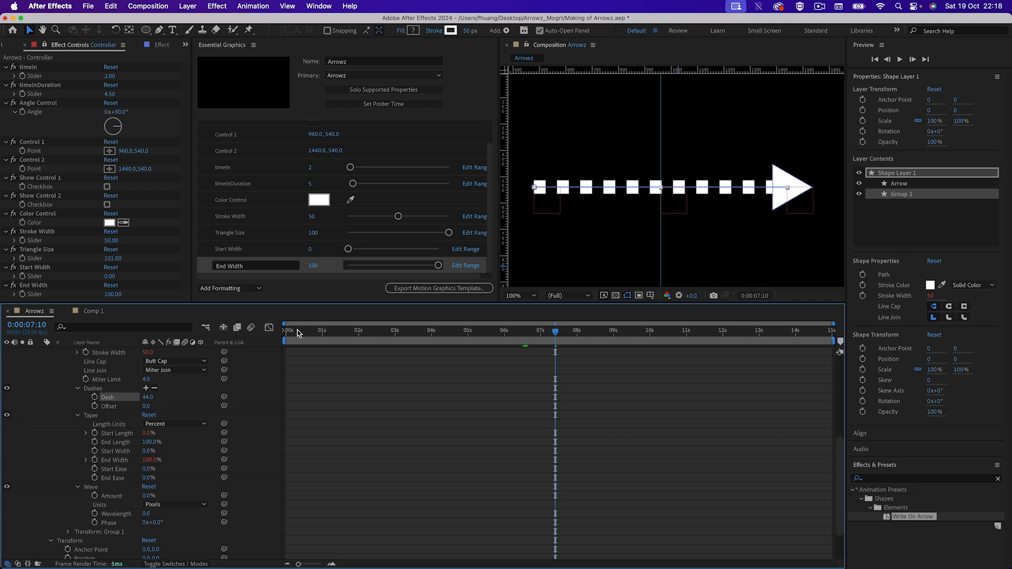
pyautogui.moveTo(304, 333); pyautogui.dragTo(538, 341)
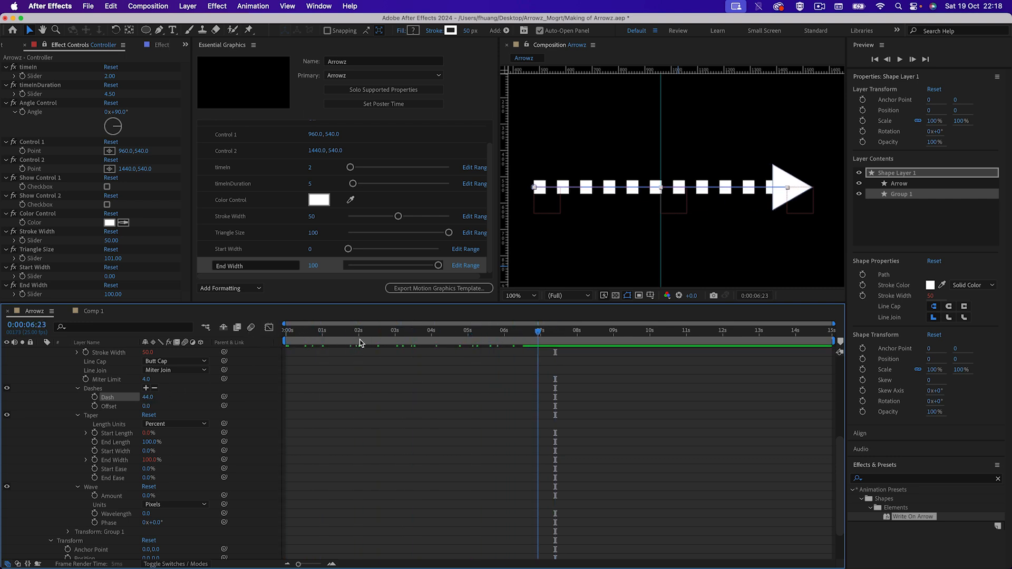
pyautogui.press('Home')
pyautogui.click(372, 331)
pyautogui.moveTo(383, 332); pyautogui.dragTo(552, 333)
pyautogui.press('Home')
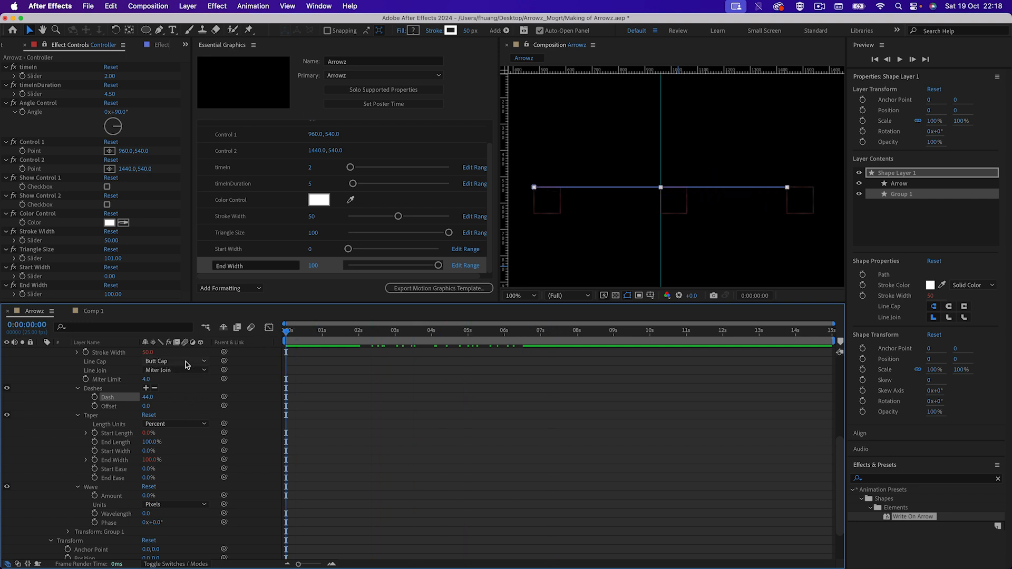
# Try Round Cap as Stroke 1's line cap, bring the Dash value to 0 and scrub around three seconds
pyautogui.click(186, 361)
pyautogui.click(179, 385)
pyautogui.moveTo(298, 340); pyautogui.dragTo(401, 337)
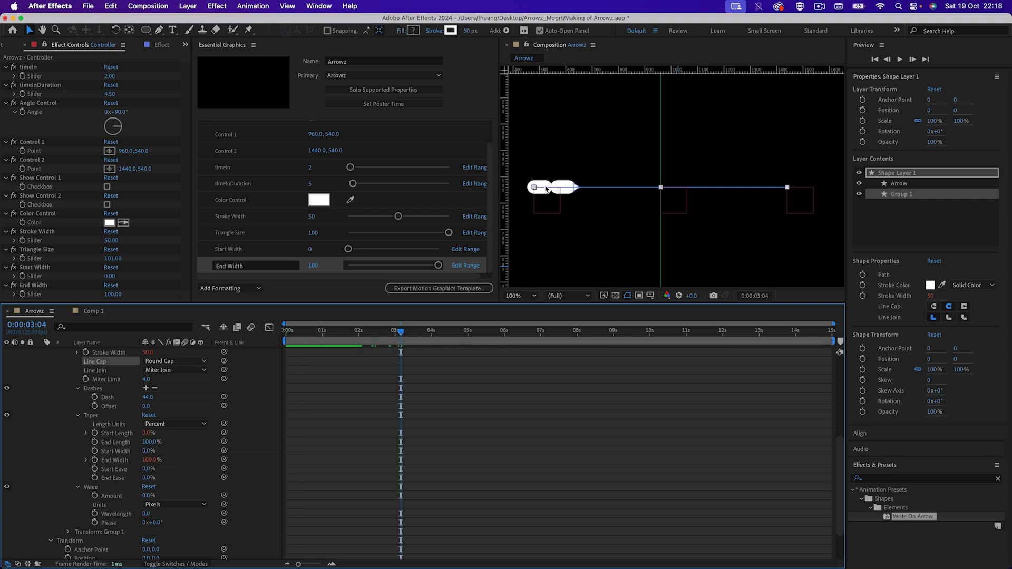
pyautogui.moveTo(149, 398); pyautogui.dragTo(71, 381)
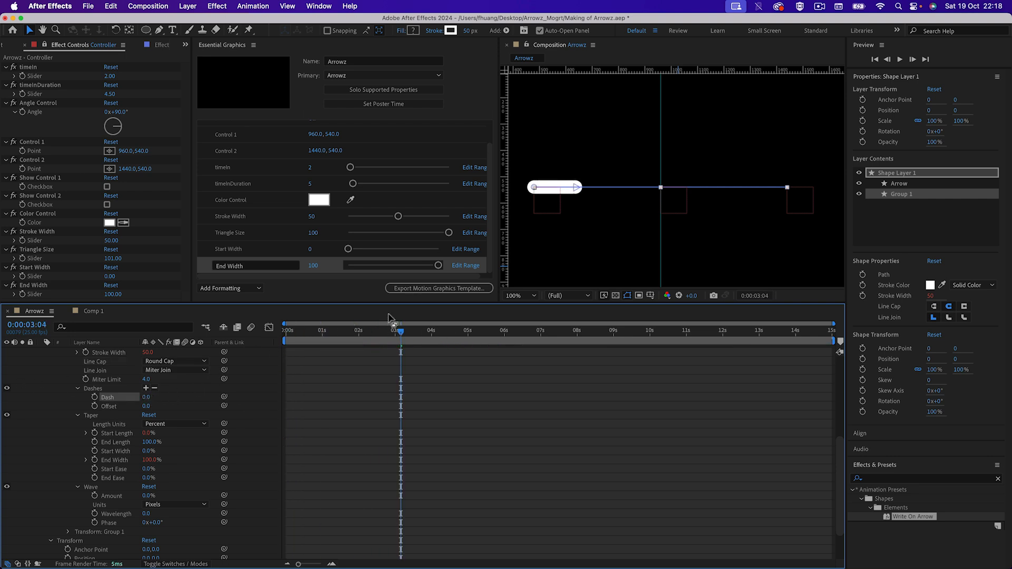
pyautogui.moveTo(426, 334); pyautogui.dragTo(391, 334)
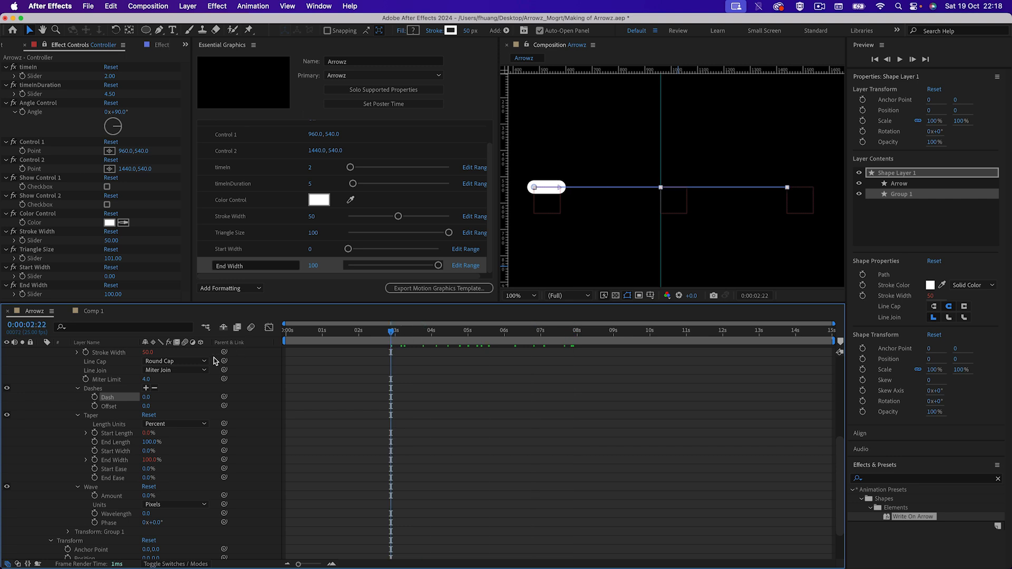
# Set Stroke 1's line cap to Projecting Cap, check a nearby frame and deselect the layer
pyautogui.click(170, 361)
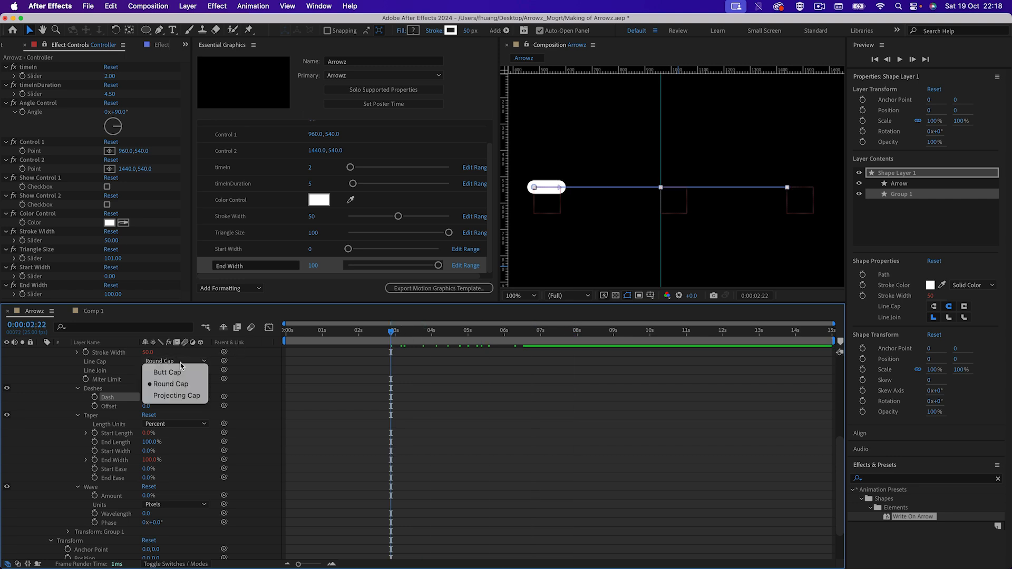
pyautogui.click(184, 397)
pyautogui.moveTo(392, 334)
pyautogui.mouseDown()
pyautogui.moveTo(526, 334)
pyautogui.moveTo(315, 335)
pyautogui.moveTo(399, 333)
pyautogui.mouseUp()
pyautogui.scroll(2, 188, 390)
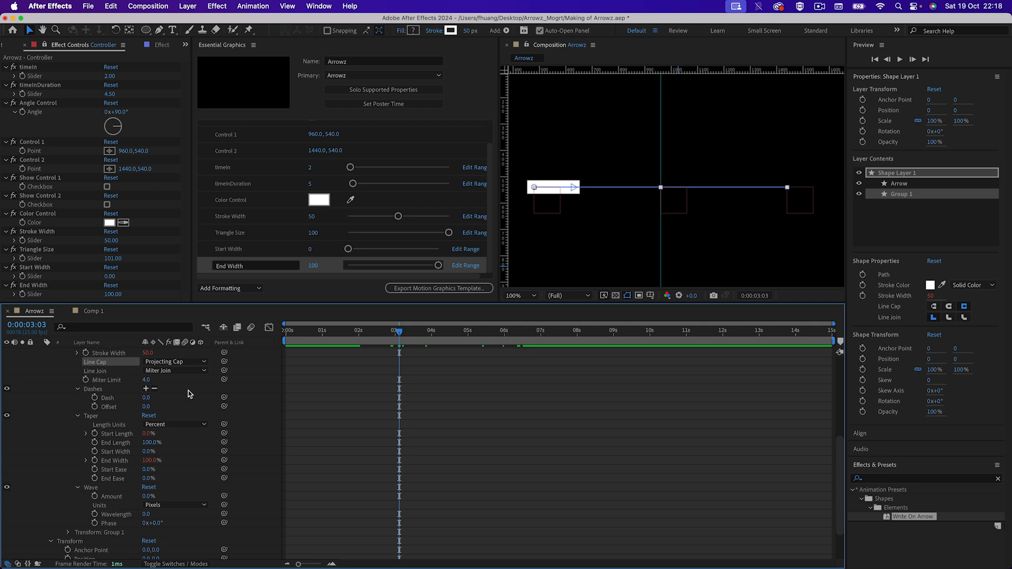
pyautogui.click(60, 385)
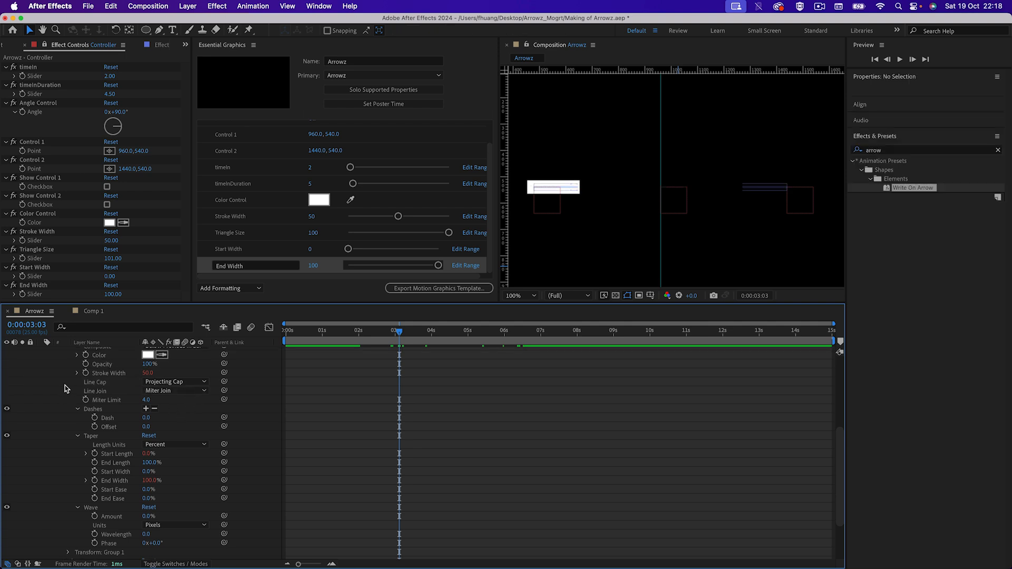
pyautogui.scroll(-5, 178, 476)
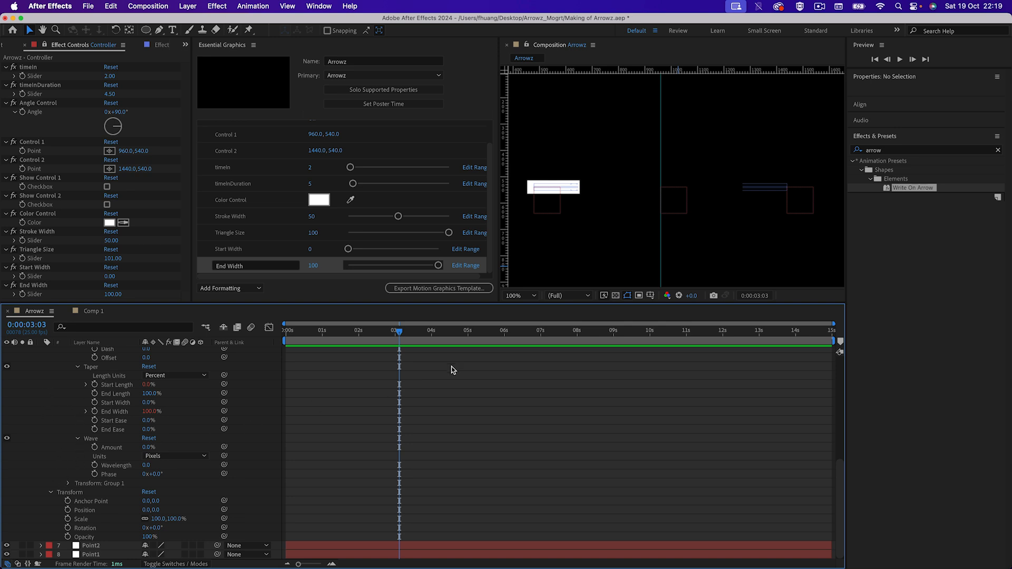
# Preview the arrow animation from the first frame with the composition view at 50%
pyautogui.moveTo(361, 332); pyautogui.dragTo(285, 332)
pyautogui.press('pageup')
pyautogui.press('pageup')
pyautogui.press('pageup')
pyautogui.scroll(-2, 729, 167)
pyautogui.press('space')
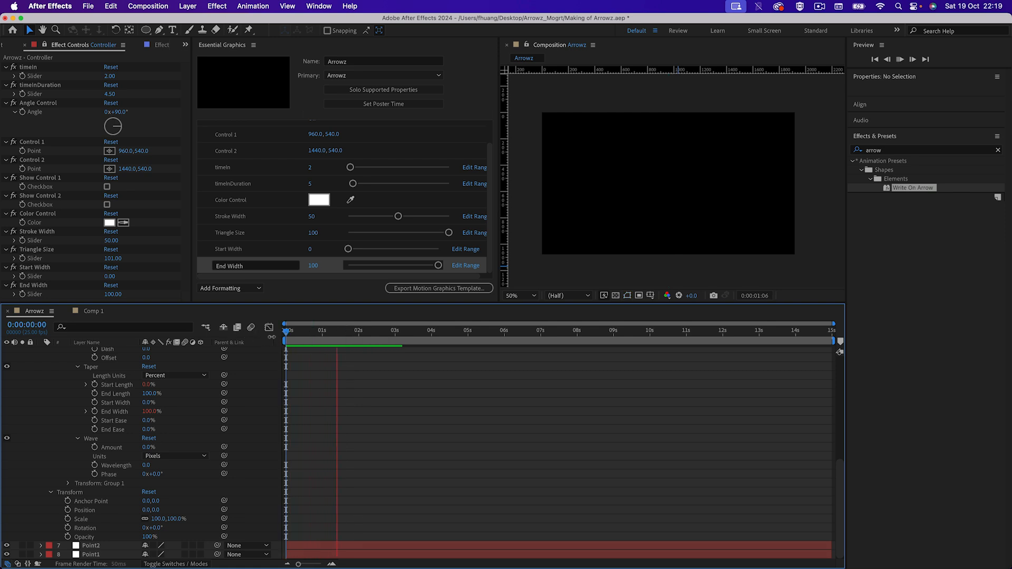
pyautogui.press('space')
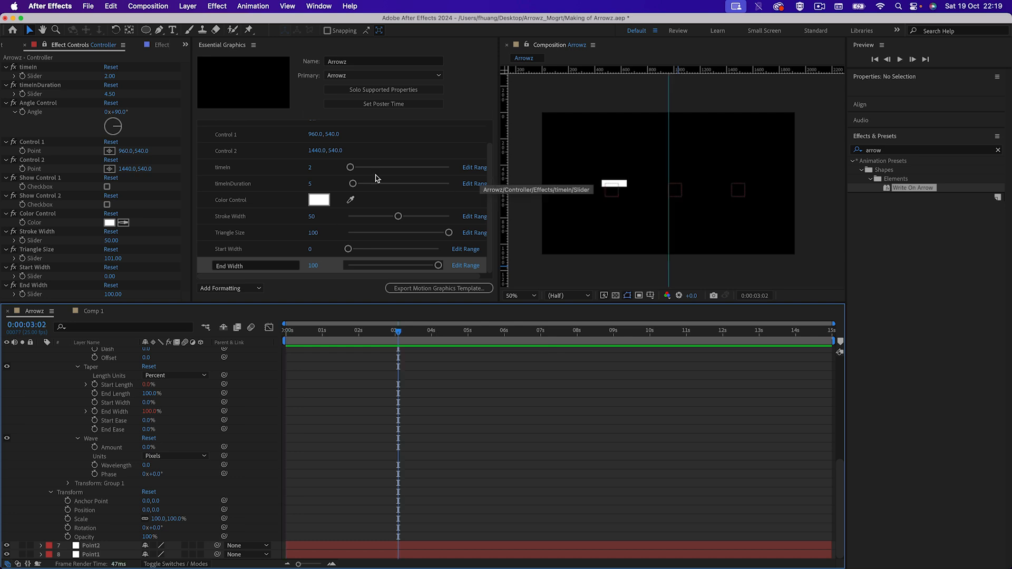
# Set timeIn and timeInDuration to 1 in the template properties and preview the animation from the start
pyautogui.click(310, 167)
pyautogui.write('1')
pyautogui.press('Return')
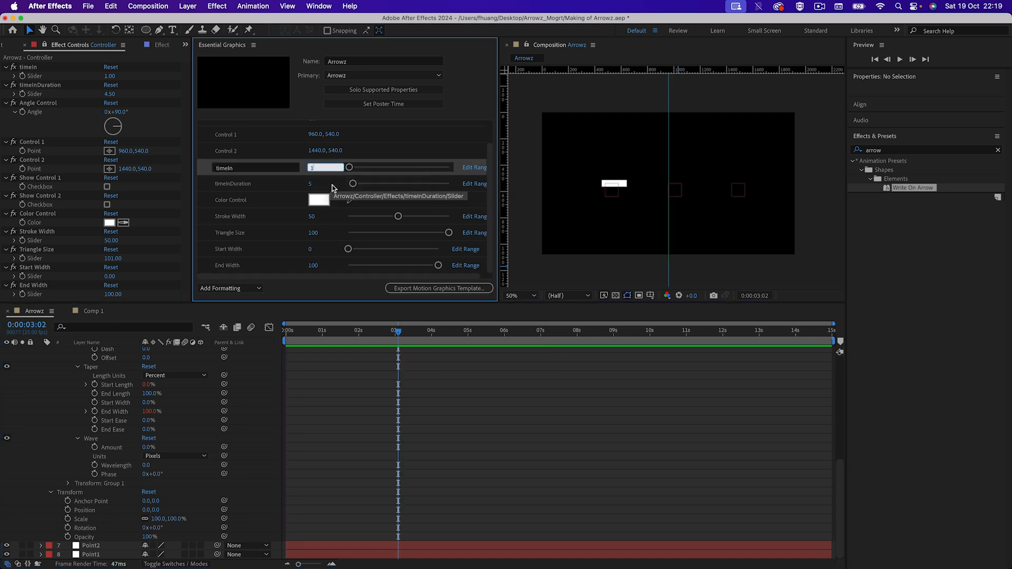
pyautogui.press('Tab')
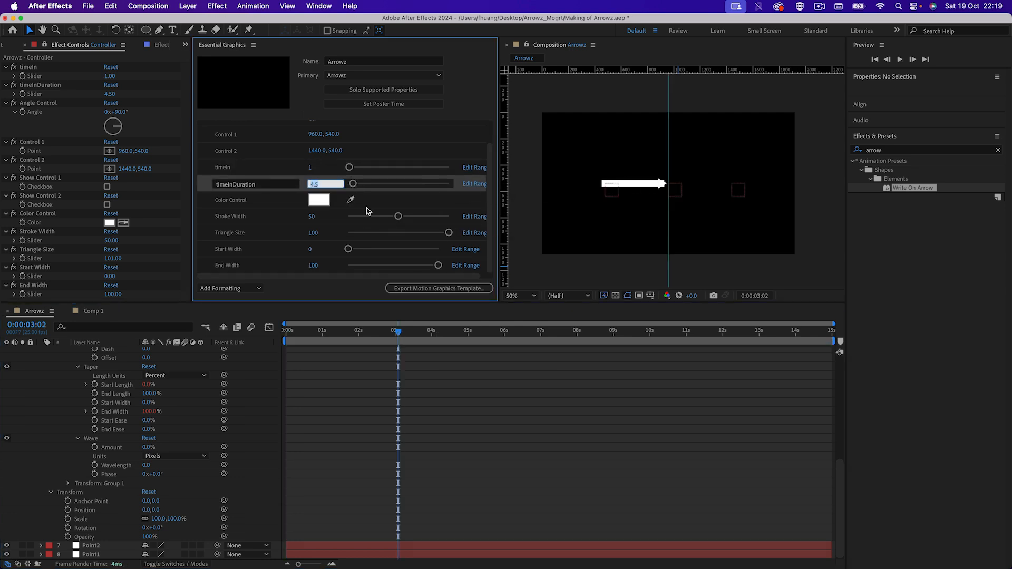
pyautogui.write('1')
pyautogui.press('Return')
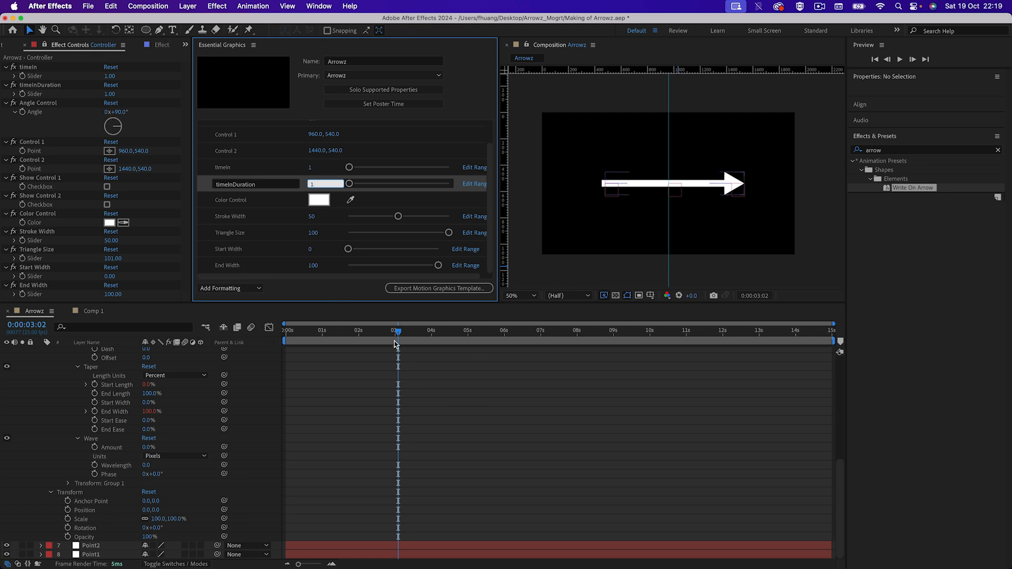
pyautogui.press('space')
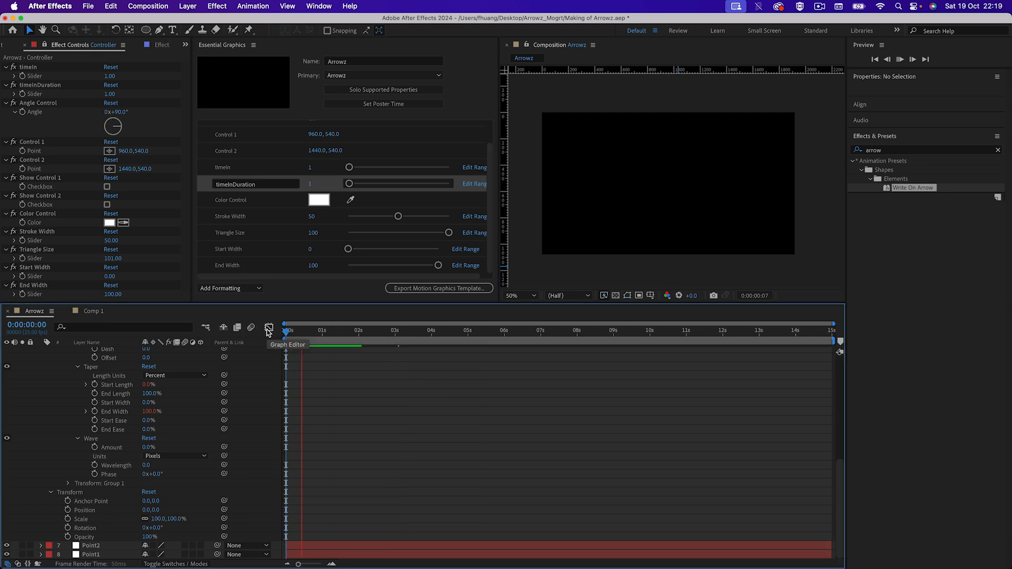
pyautogui.press('space')
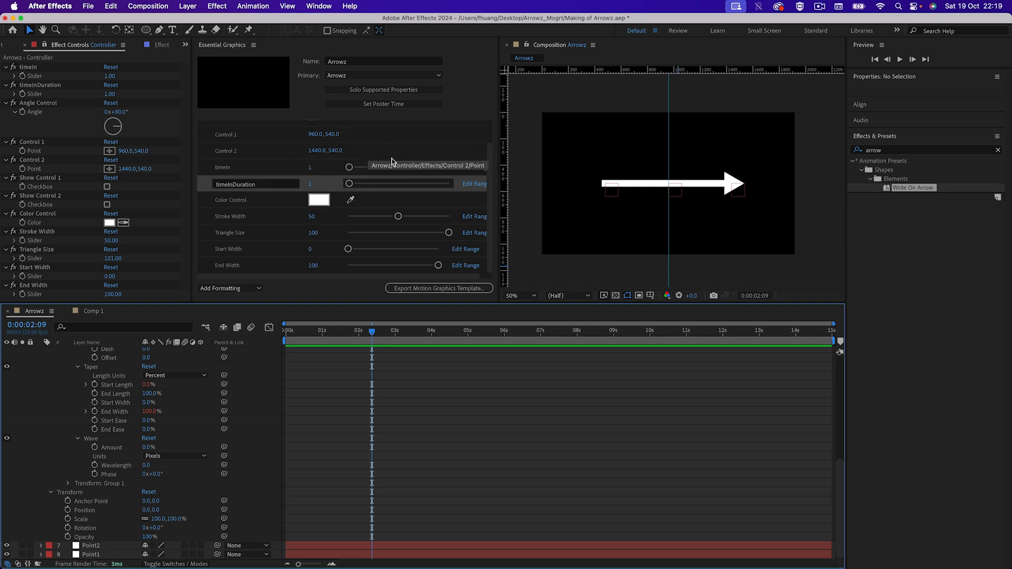
# Turn on Show Control 1 and Show Control 2 in the template properties and select the Controller_02 layer in the composition
pyautogui.scroll(2, 392, 161)
pyautogui.click(313, 129)
pyautogui.click(313, 129)
pyautogui.click(312, 145)
pyautogui.click(732, 183)
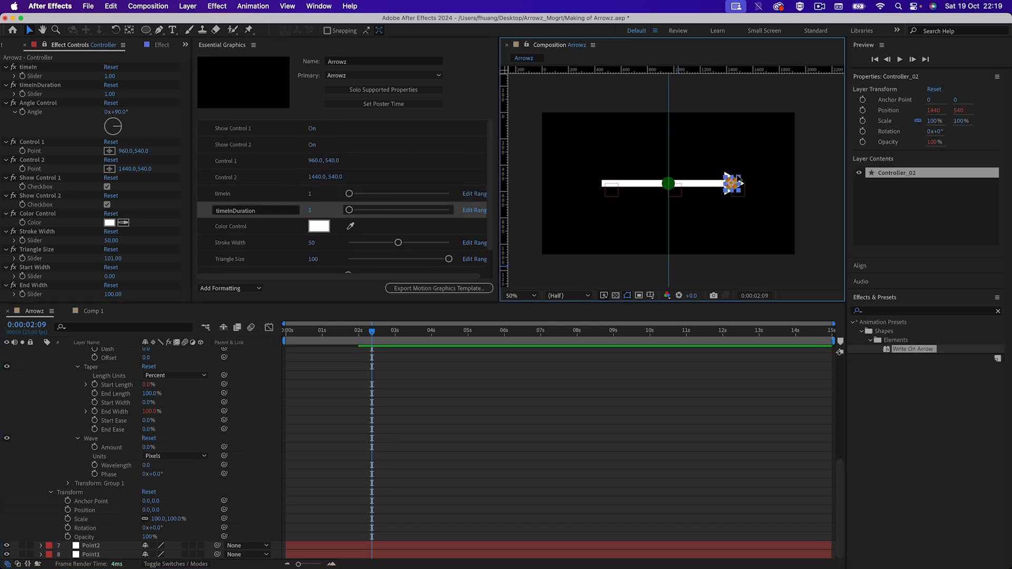
# Try bending the arrow with Control 1 at 1293, -193 and Control 2 at 929, 685, and hide both controls
pyautogui.moveTo(332, 161); pyautogui.dragTo(403, 220)
pyautogui.moveTo(317, 177); pyautogui.dragTo(78, 212)
pyautogui.moveTo(318, 160); pyautogui.dragTo(484, 170)
pyautogui.moveTo(336, 161); pyautogui.dragTo(131, 211)
pyautogui.click(312, 128)
pyautogui.click(312, 145)
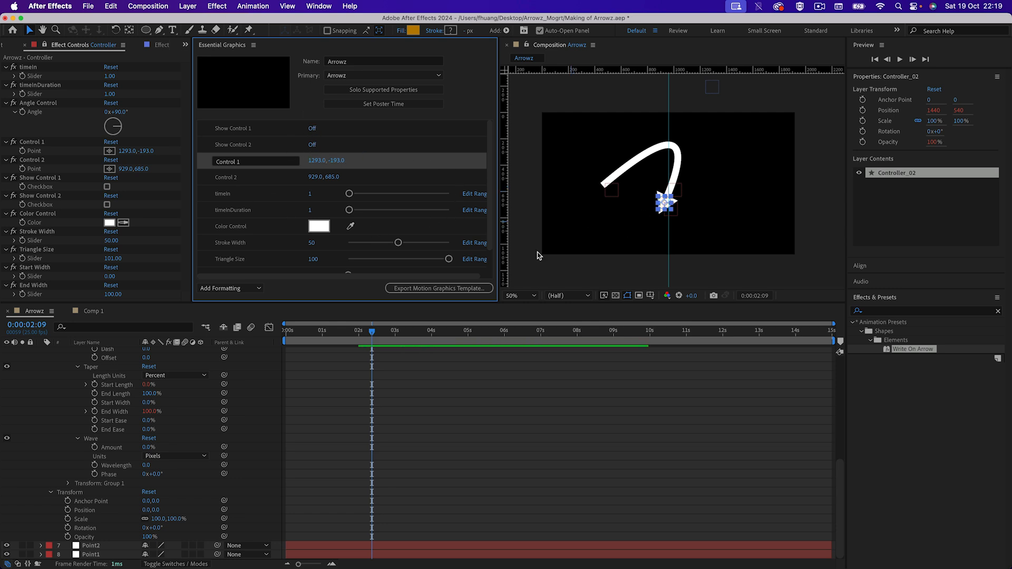
# Preview the bent arrow's animation from the first frame and undo the control point and visibility changes
pyautogui.press('Home')
pyautogui.press('space')
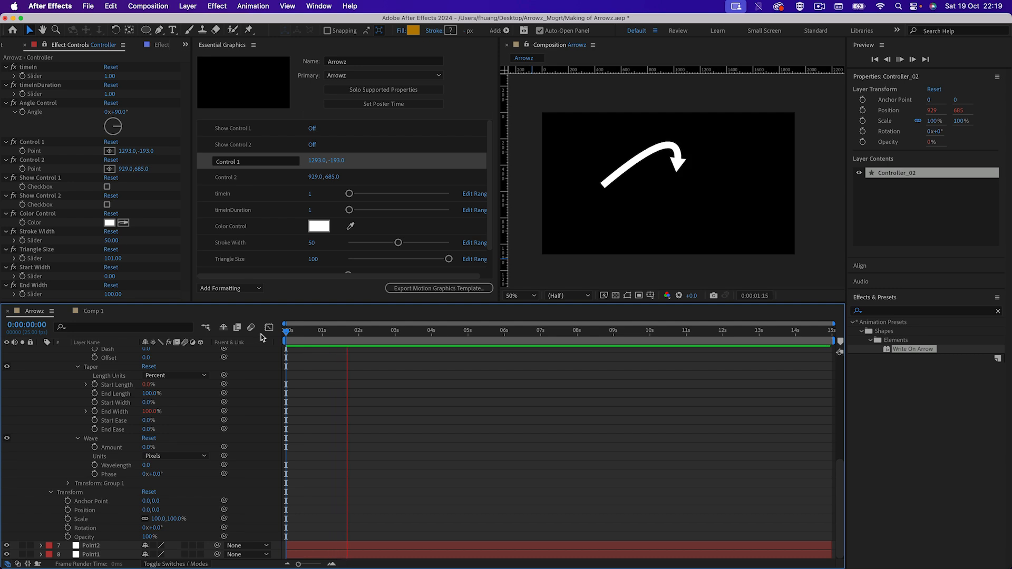
pyautogui.press('space')
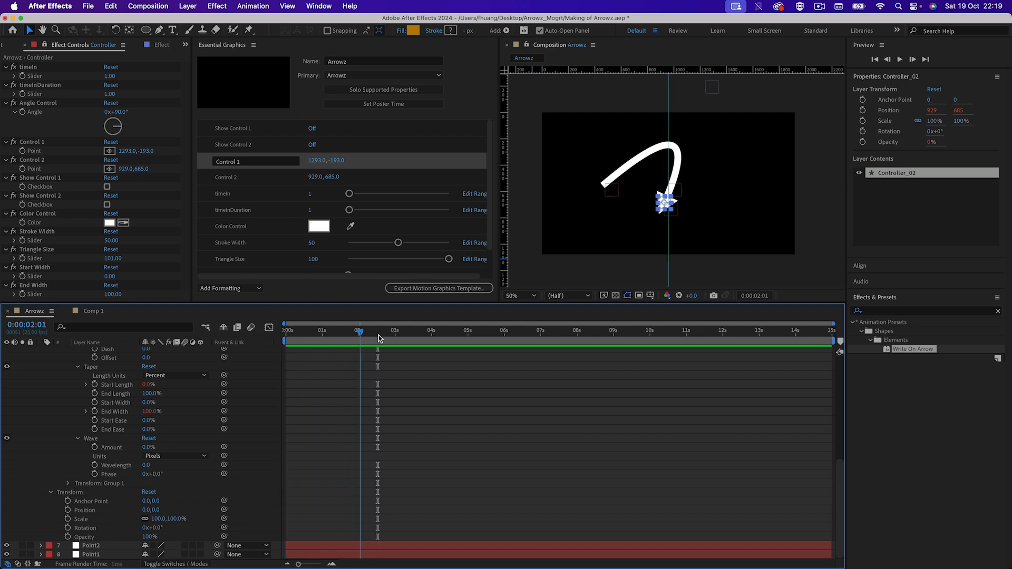
pyautogui.click(275, 179)
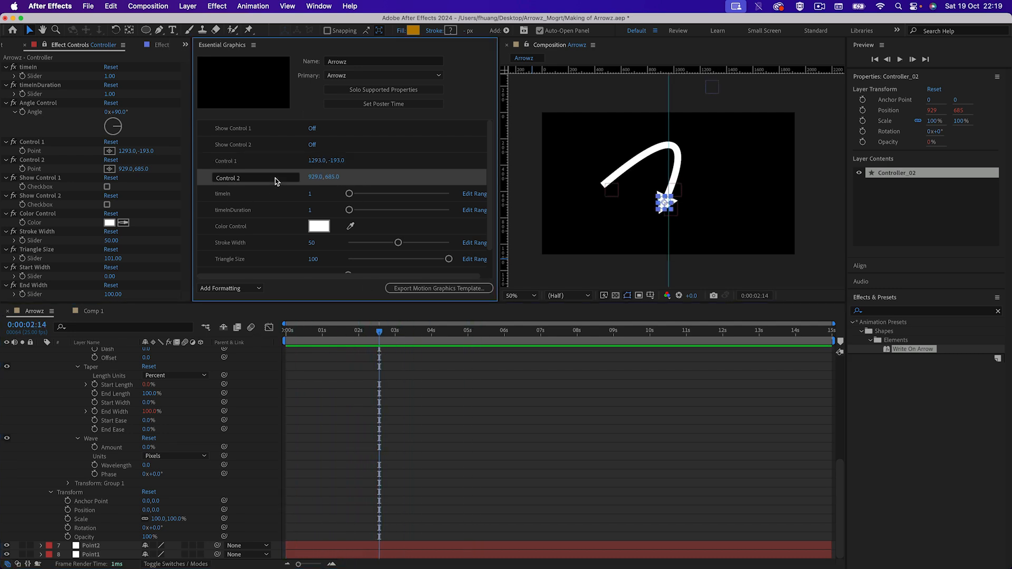
pyautogui.press('space')
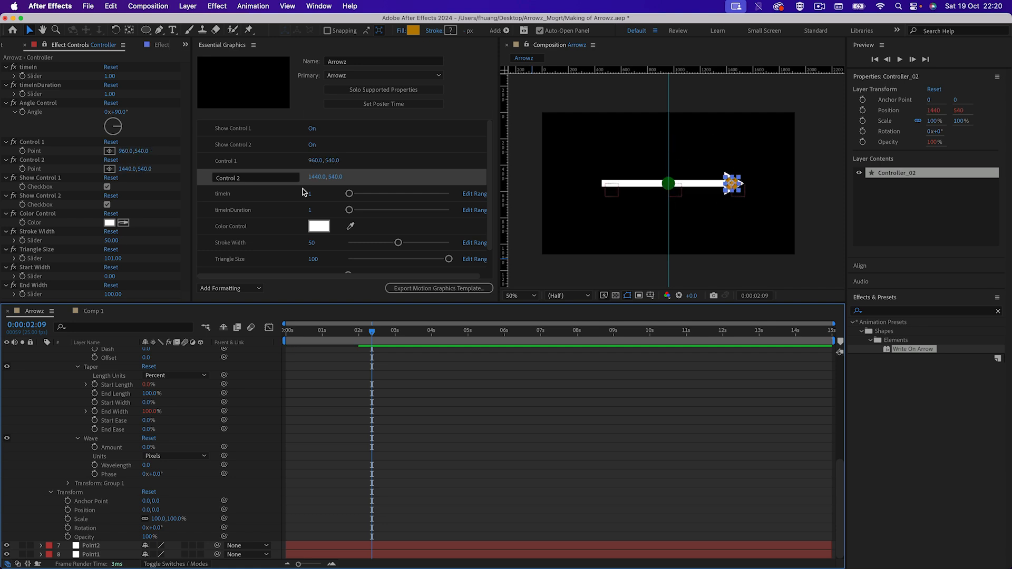
# Try a bright red as the arrow's Color Control in the template properties
pyautogui.click(321, 229)
pyautogui.click(493, 222)
pyautogui.click(610, 232)
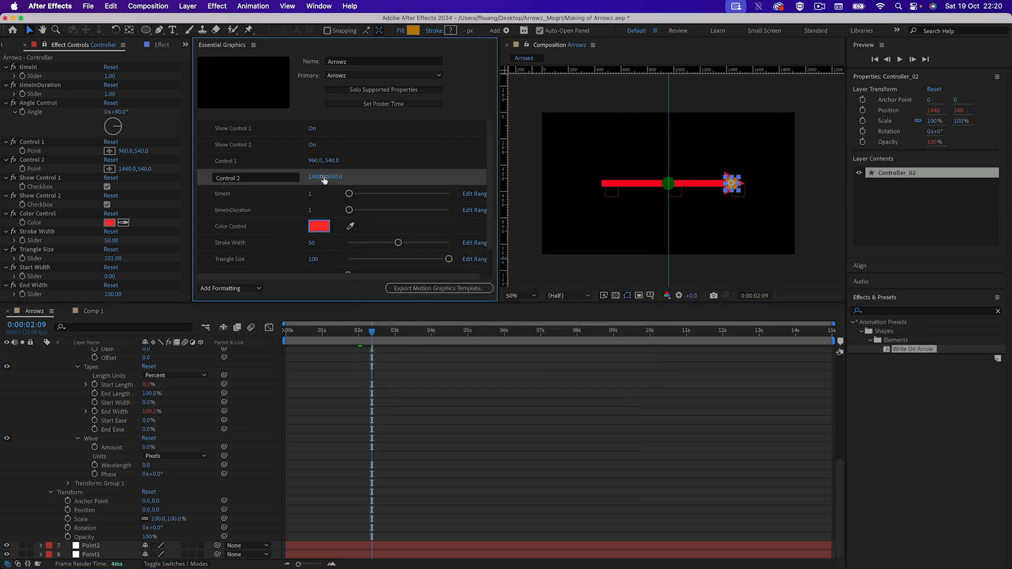
# Set the arrow's Color Control to the light grey DEDEDE in the template properties
pyautogui.click(320, 226)
pyautogui.moveTo(413, 266); pyautogui.dragTo(323, 252)
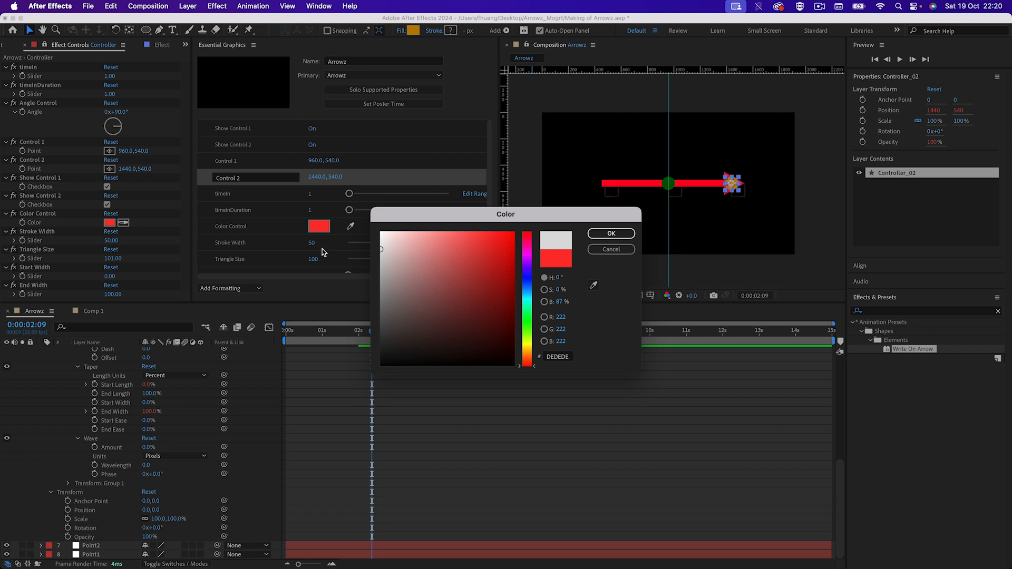
pyautogui.click(613, 238)
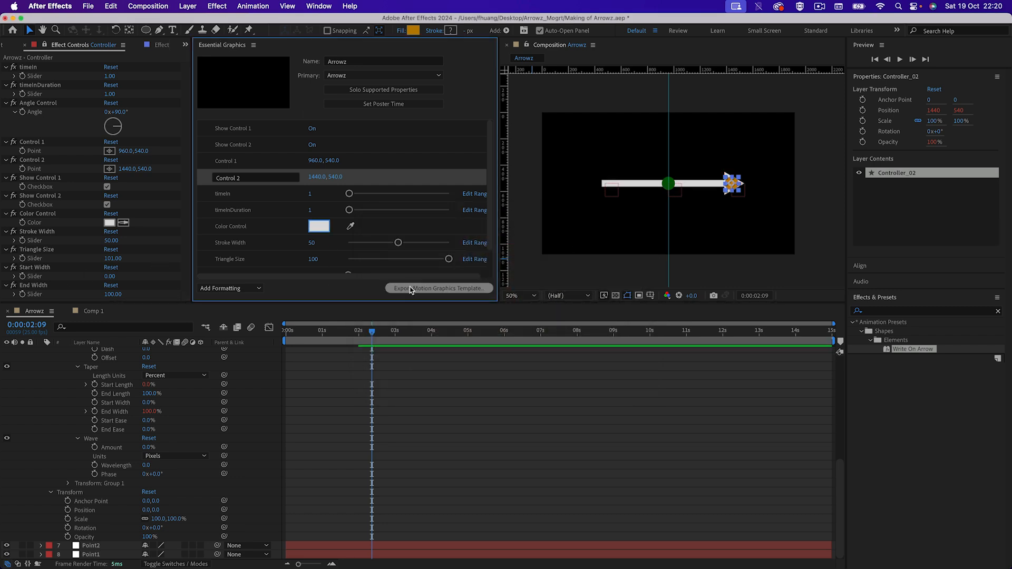
# Set the template's poster time at 0:00:02:09 with both controls hidden, and turn Show Control 1 and Show Control 2 back on
pyautogui.click(441, 292)
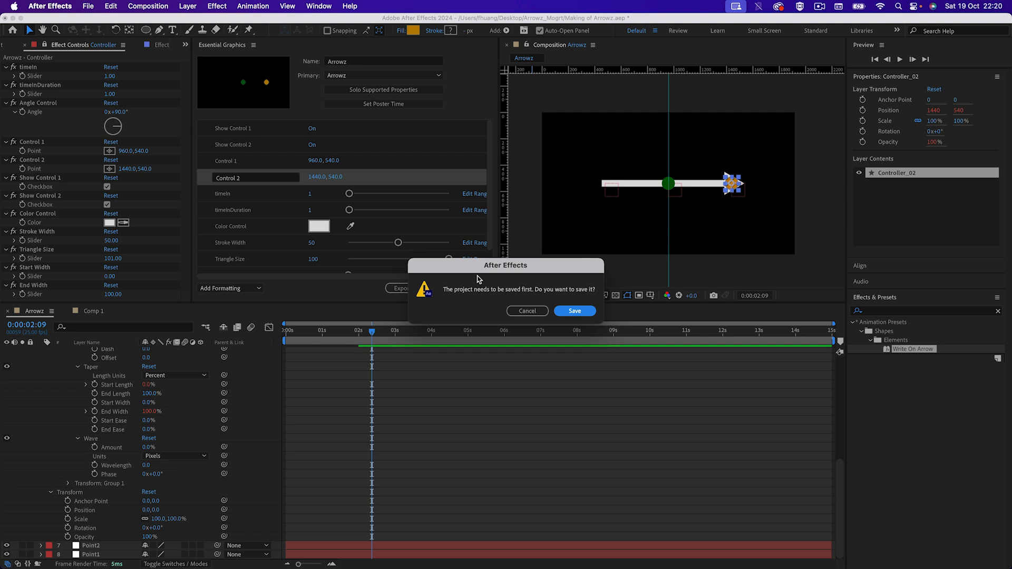
pyautogui.click(529, 311)
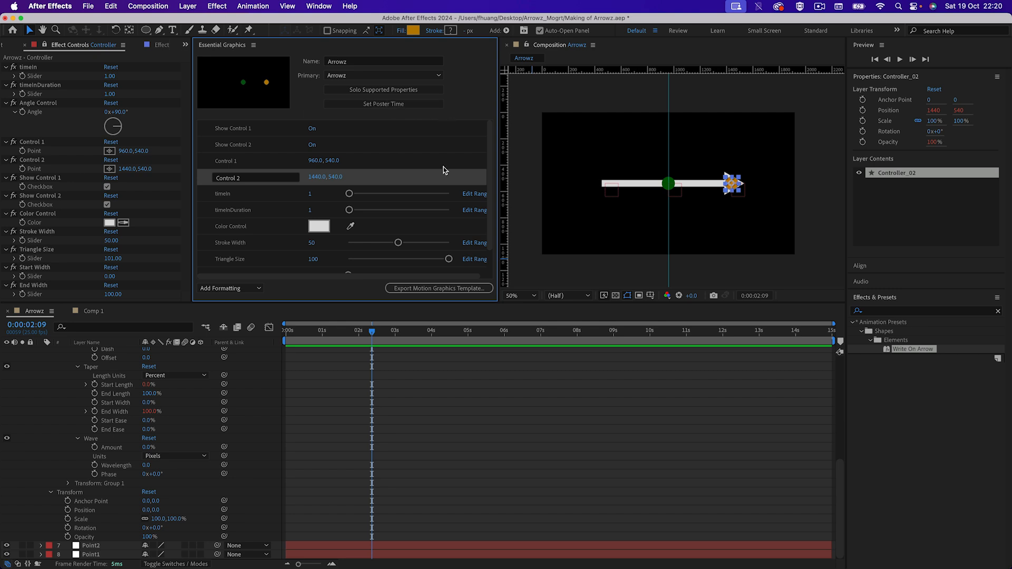
pyautogui.click(312, 128)
pyautogui.click(313, 145)
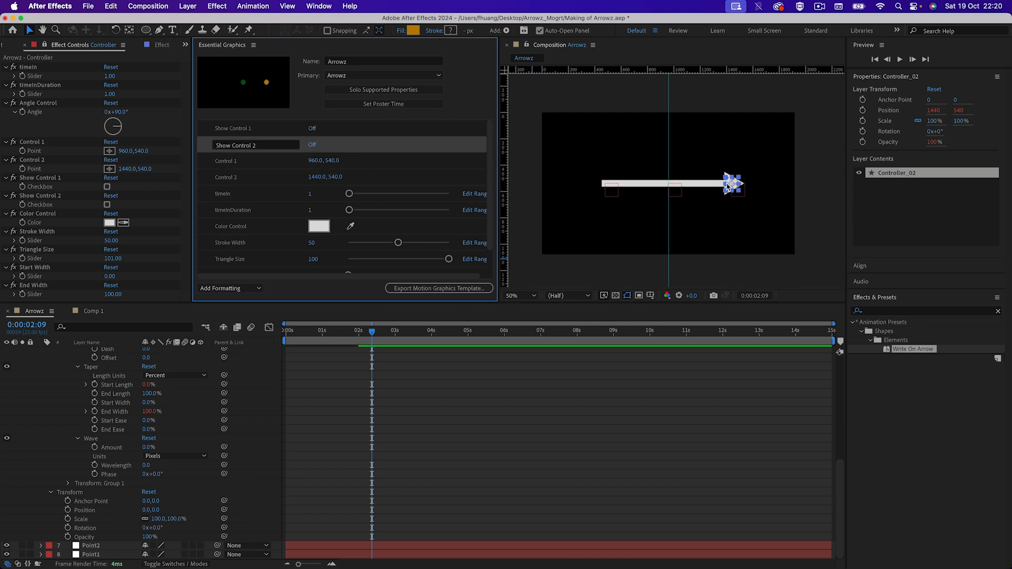
pyautogui.click(384, 105)
pyautogui.click(313, 129)
pyautogui.click(312, 145)
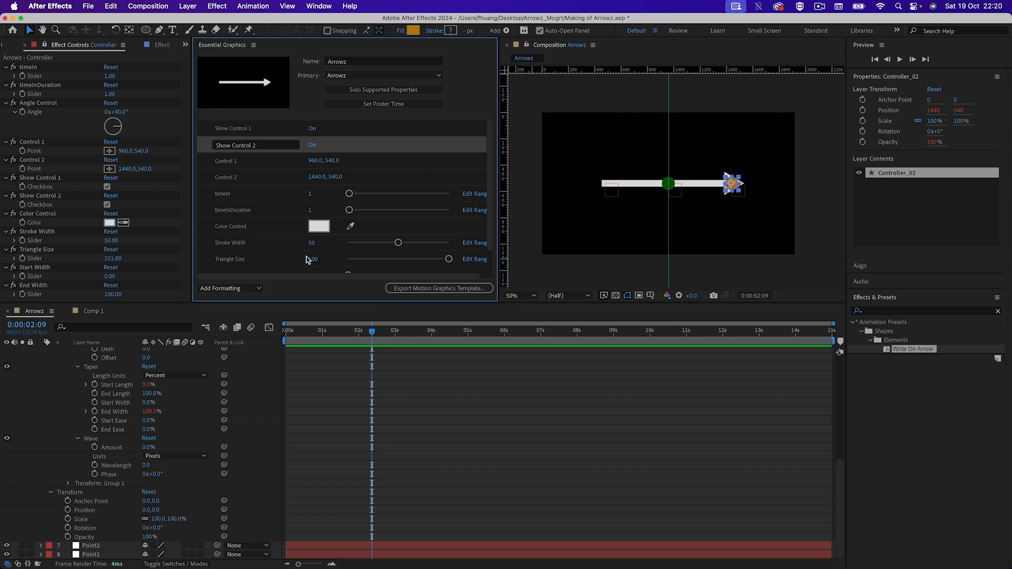
# Start the motion graphics template export for Arrowz, saving the project, and bring up its export settings
pyautogui.click(428, 289)
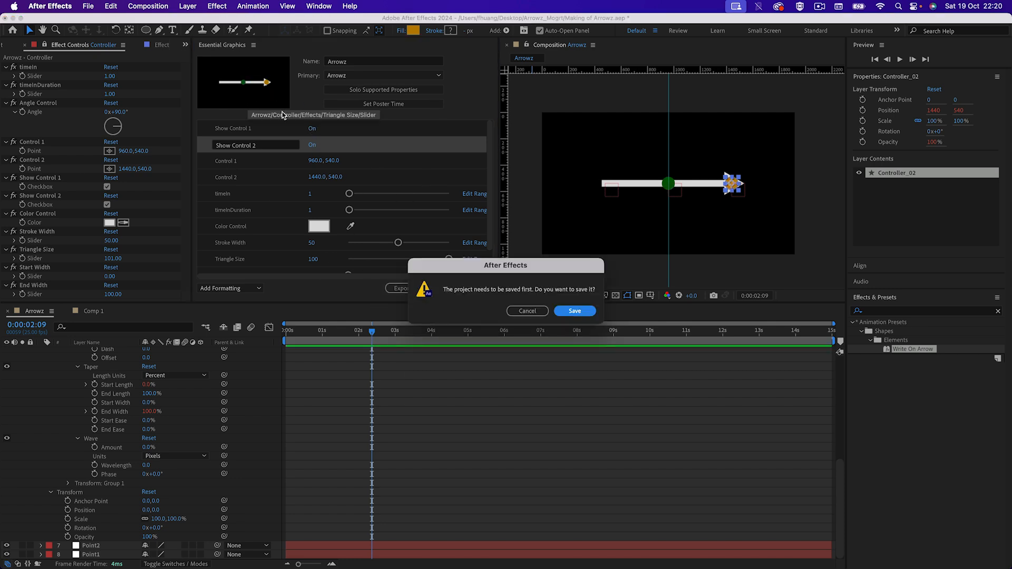
pyautogui.click(571, 311)
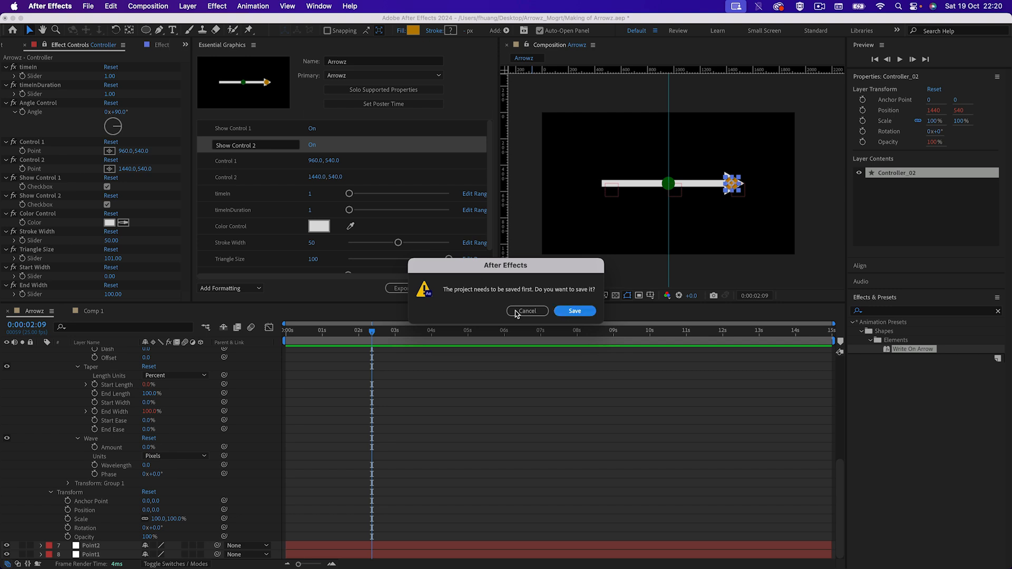
pyautogui.click(571, 311)
pyautogui.click(401, 287)
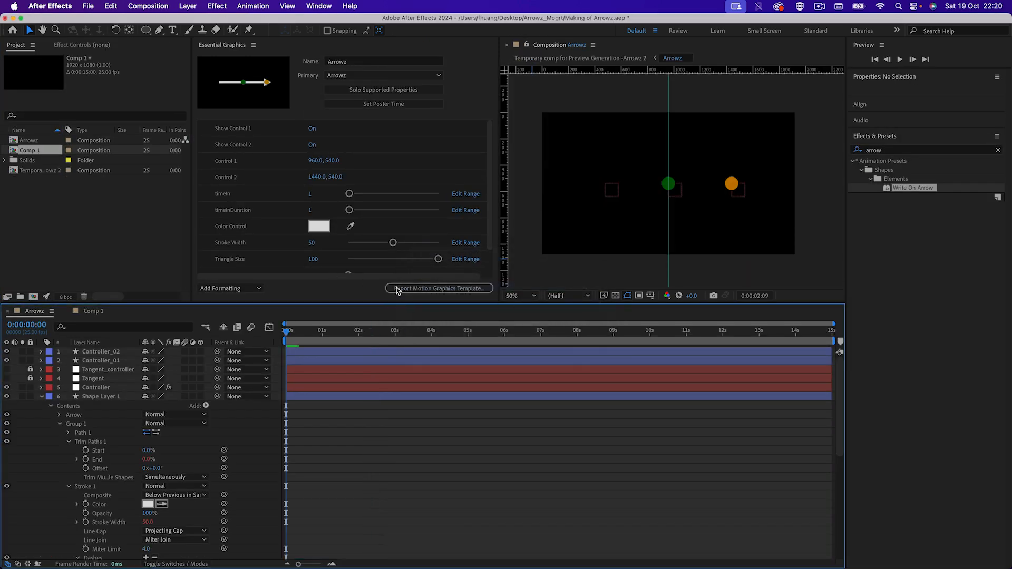
pyautogui.click(414, 293)
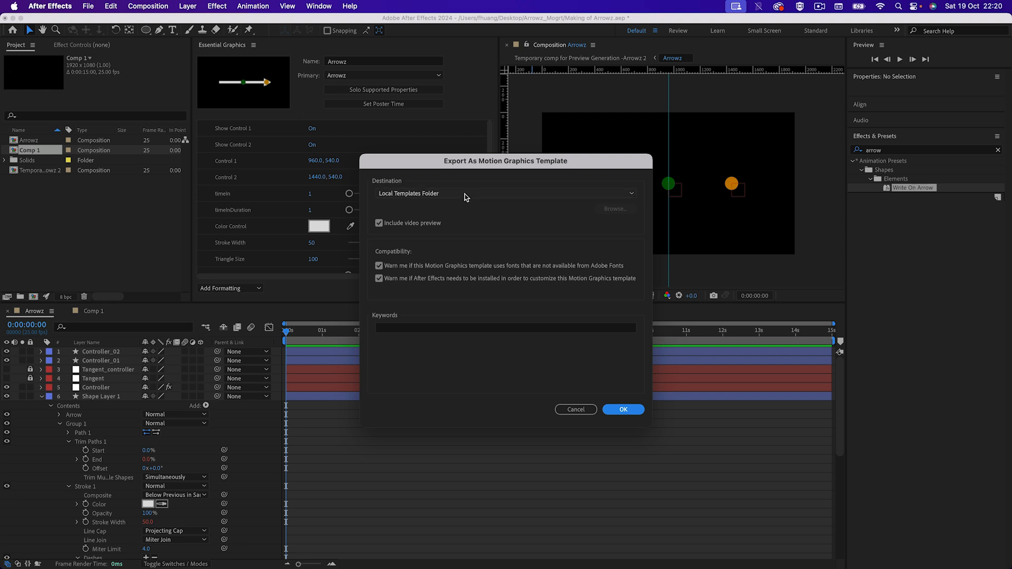
# Export the template to the Local Templates Folder with a video preview and the keywords arrow and mogrt
pyautogui.click(476, 195)
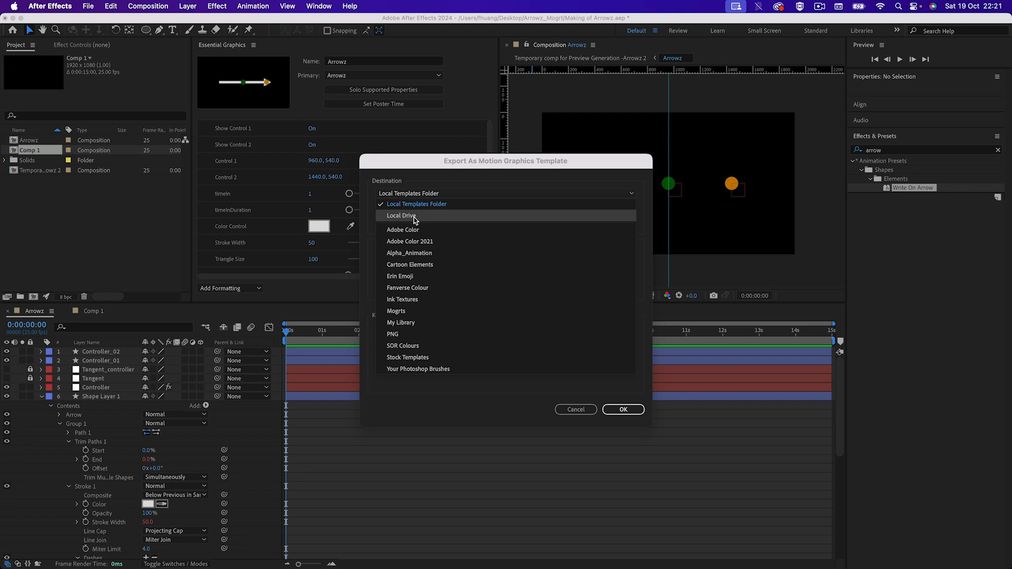
pyautogui.click(449, 178)
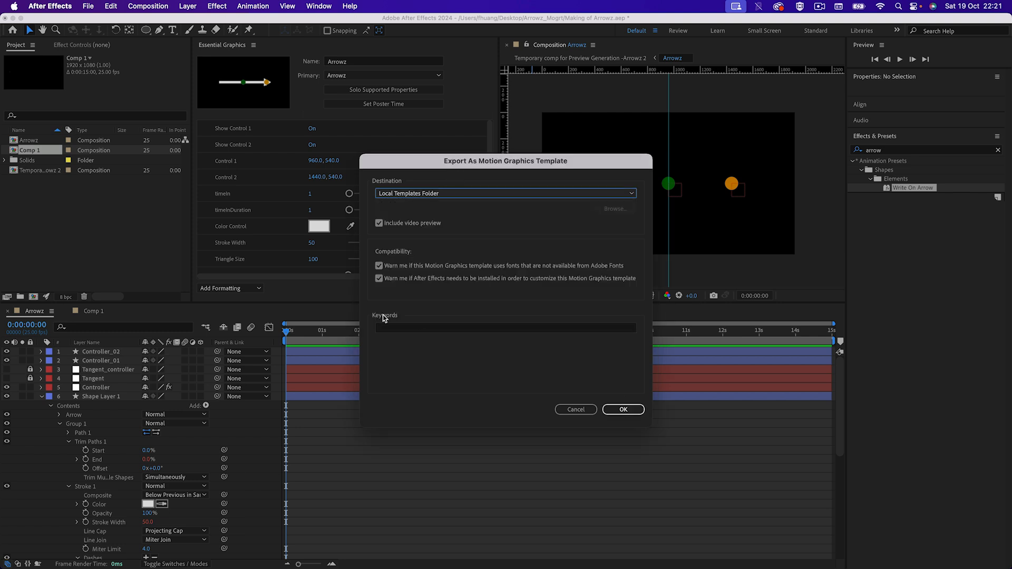
pyautogui.click(412, 329)
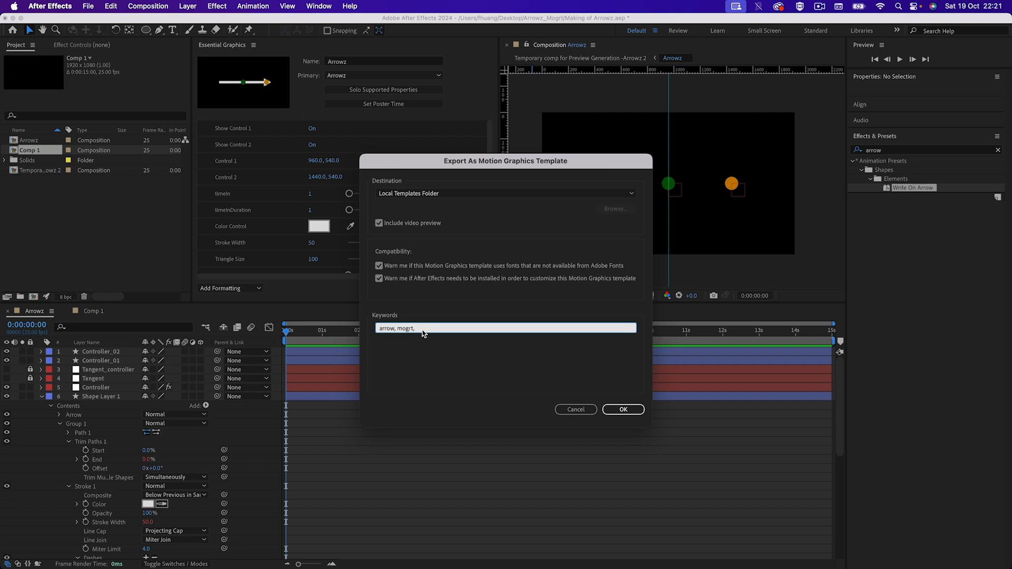
pyautogui.press('Return')
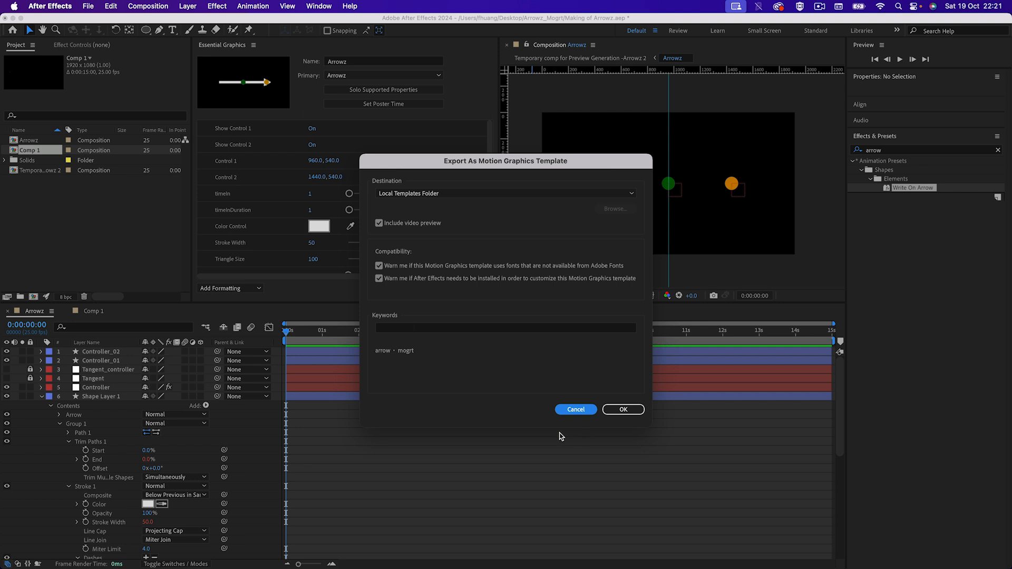
pyautogui.click(624, 410)
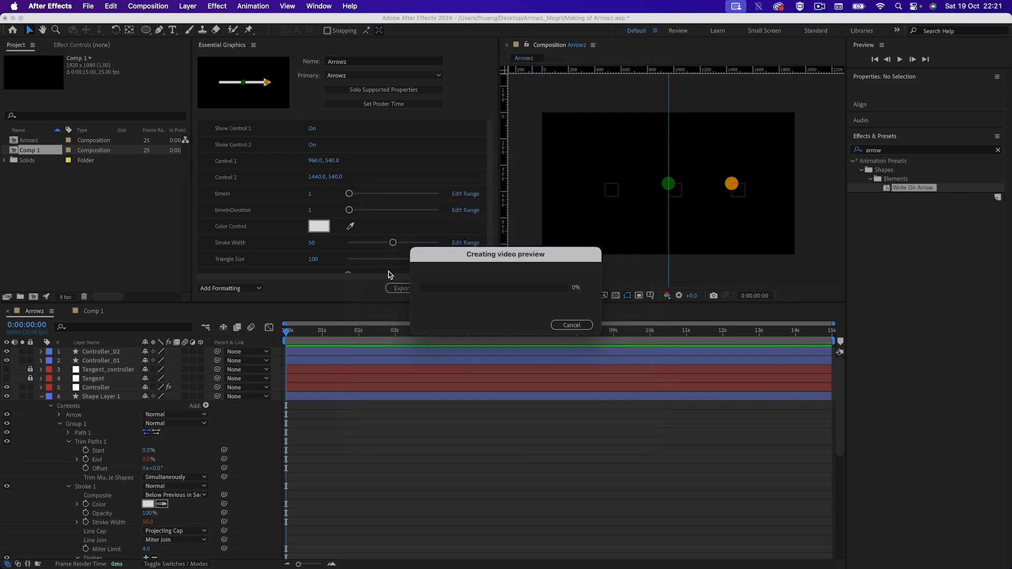